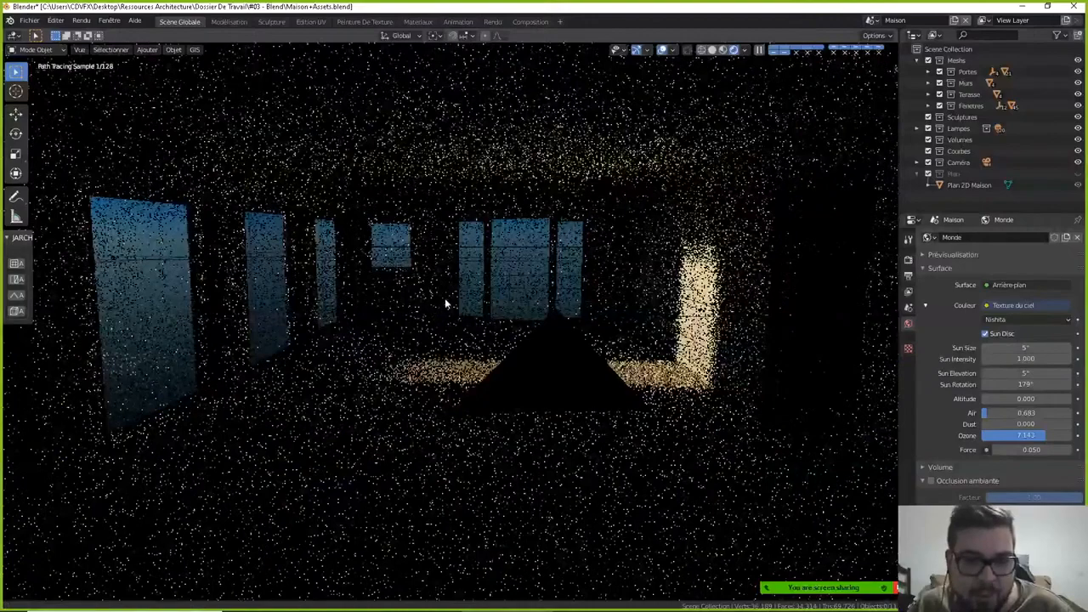
- Replace the Glass.001 material with Glass.002 on the second-to-last window along the living room's side wall
mouse_move(445, 297)
middle_mouse_down()
mouse_move(467, 293)
mouse_move(457, 296)
middle_mouse_up()
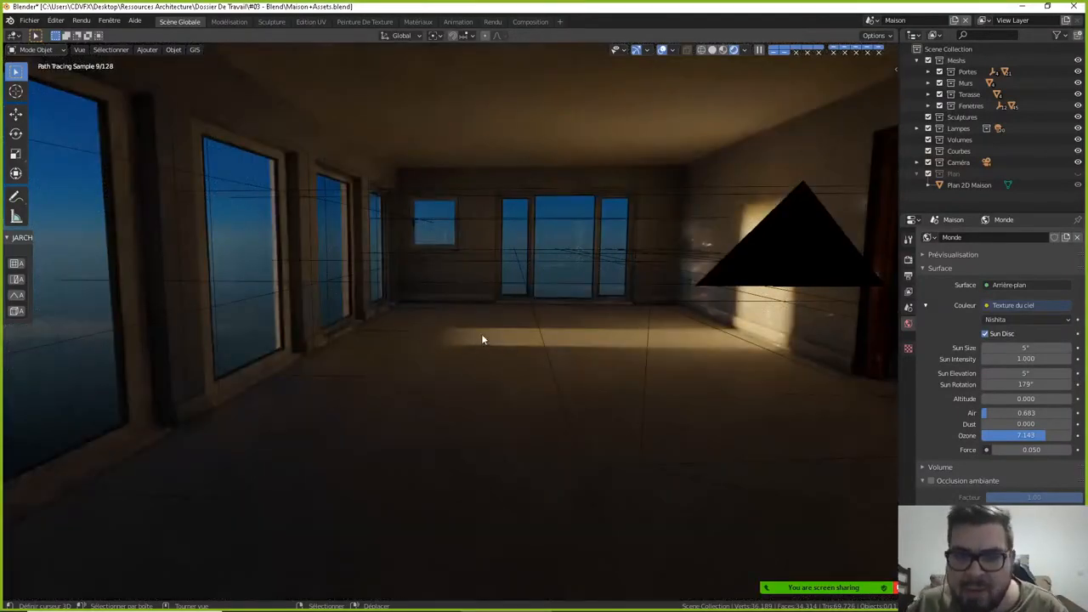
left_click(333, 245)
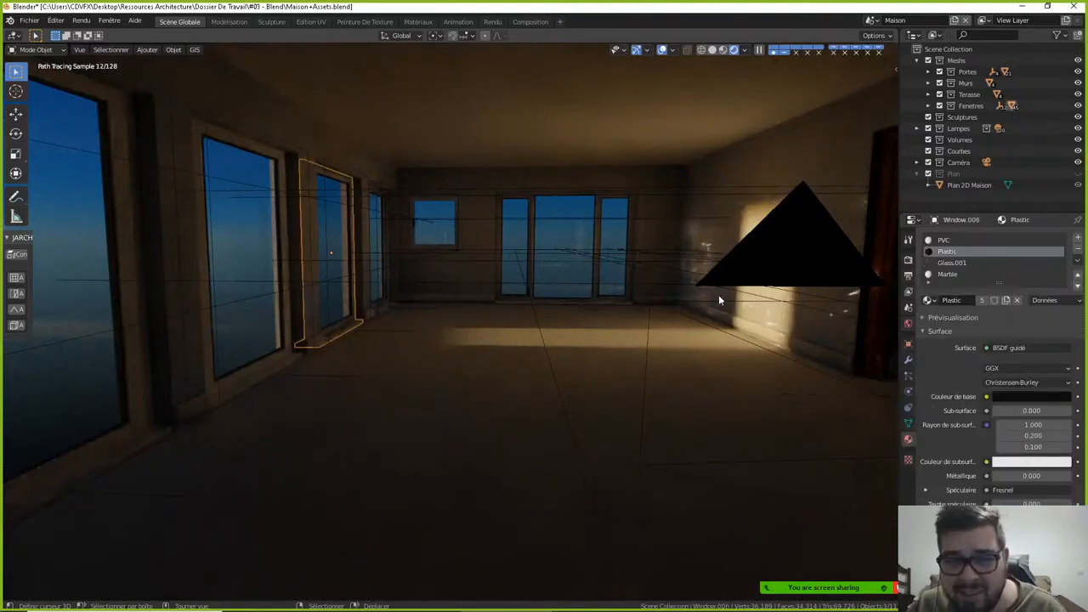
left_click(962, 265)
left_click(929, 300)
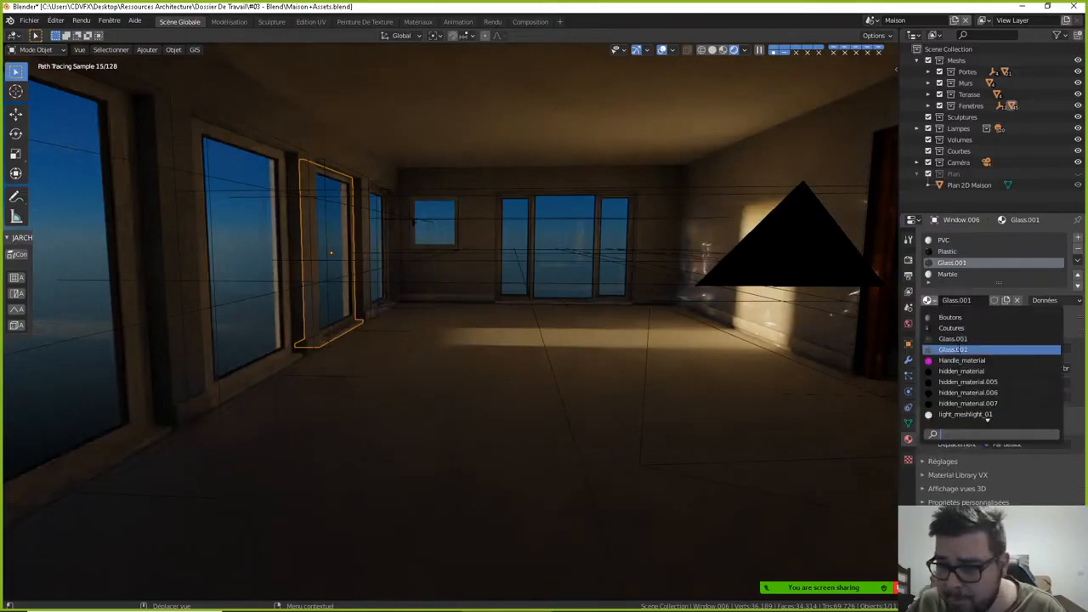
left_click(953, 350)
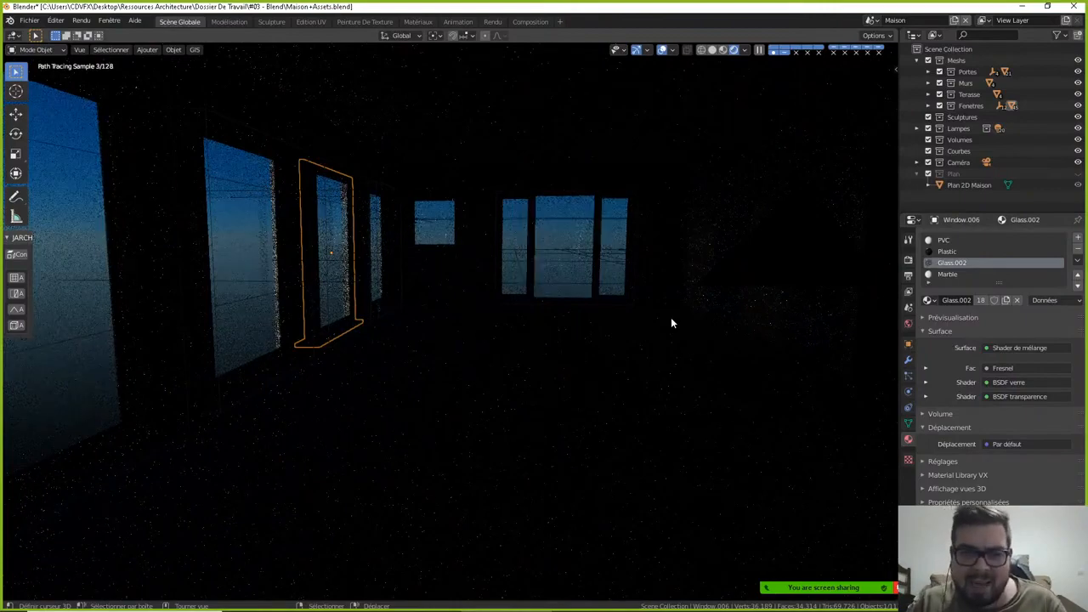
- Show the complete Glass.002 node tree in the materials workspace, with a rendered preview of the room's interior beside it
scroll(607, 387, "down", 5)
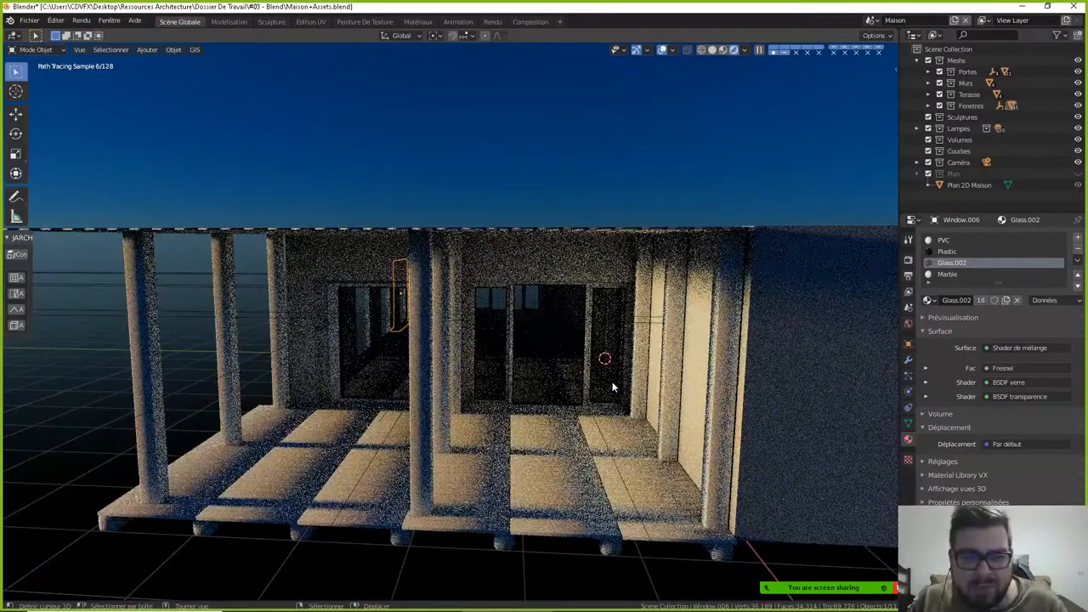
scroll(612, 387, "up", 3)
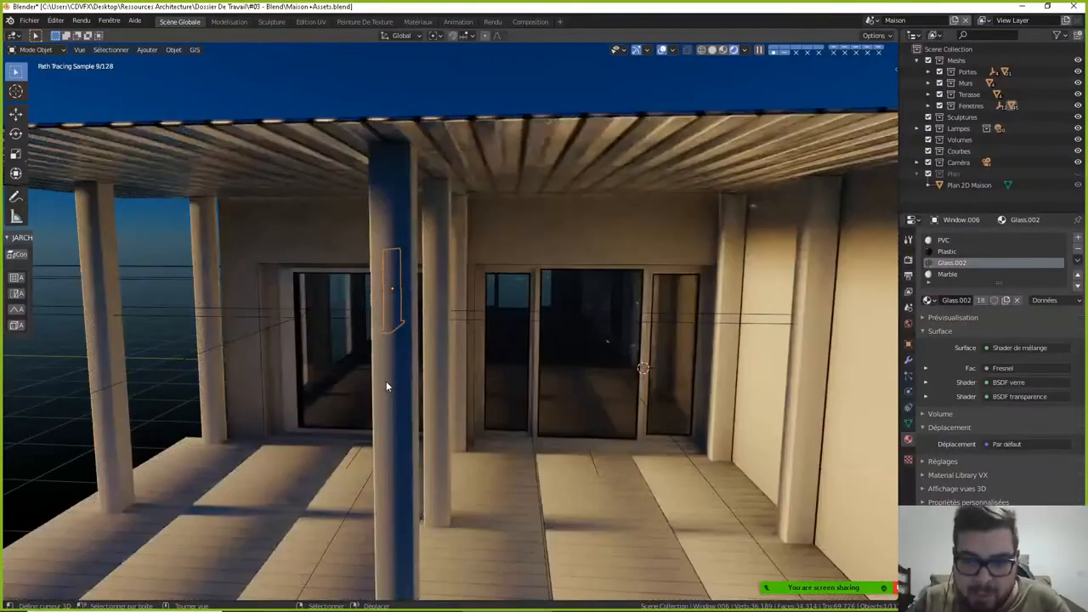
scroll(387, 382, "up", 6)
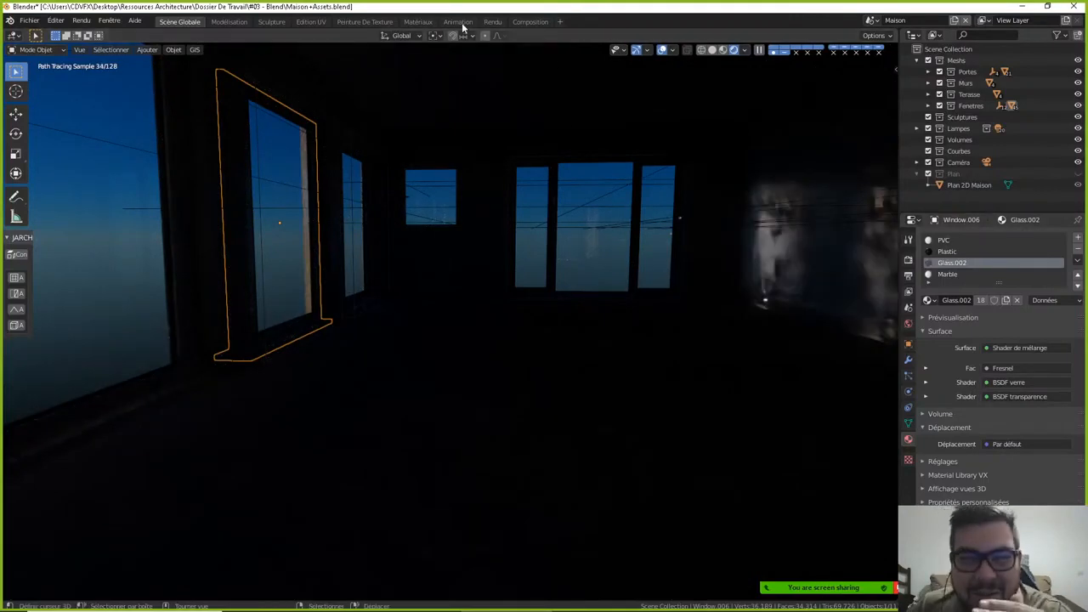
left_click(418, 21)
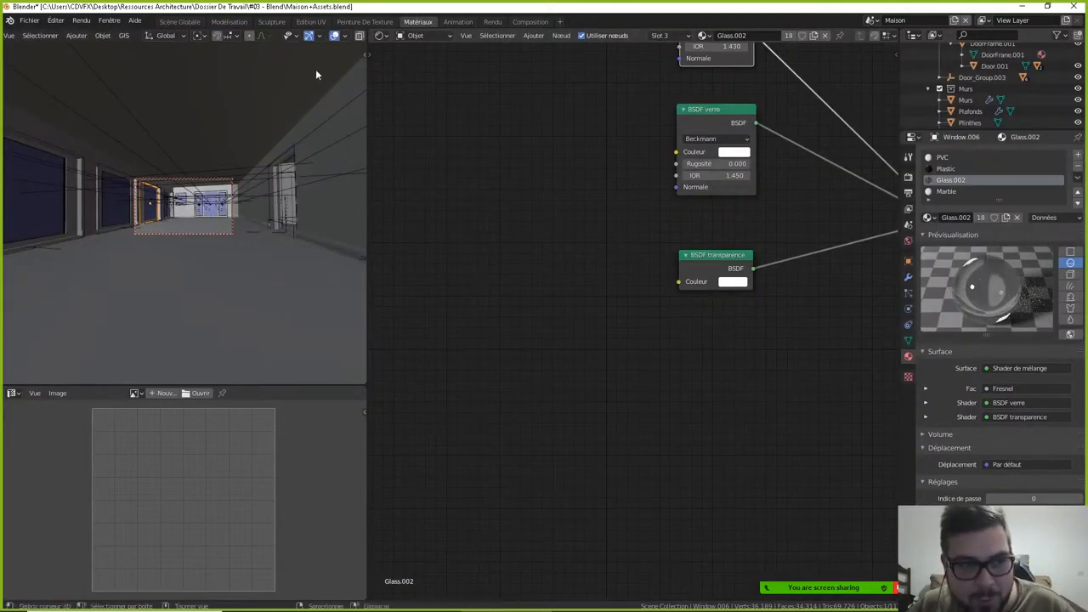
scroll(255, 36, "down", 5)
left_click(228, 35)
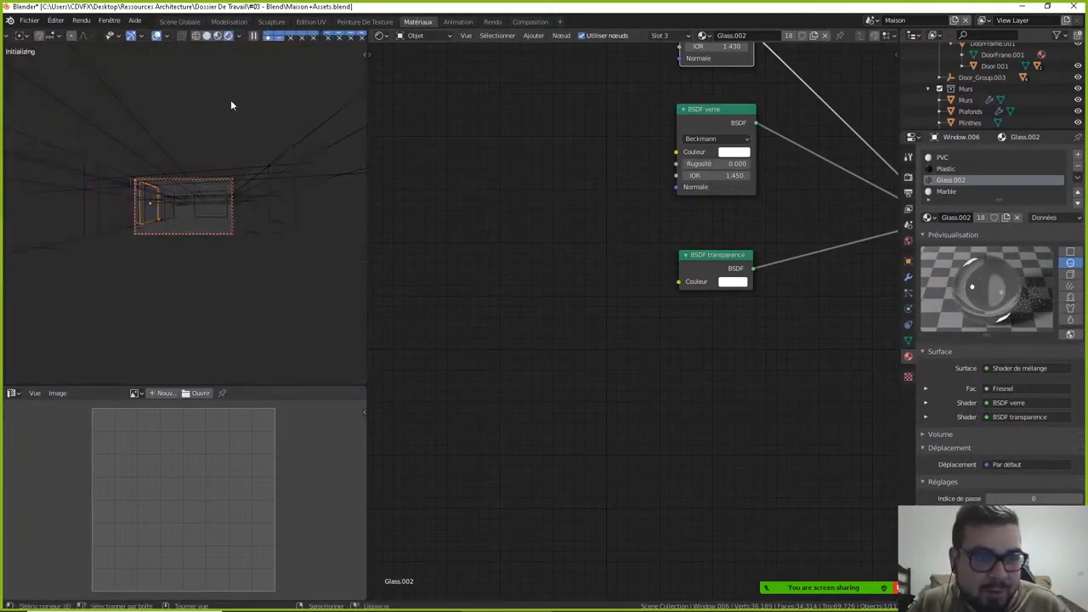
middle_click_drag(215, 162, 123, 178)
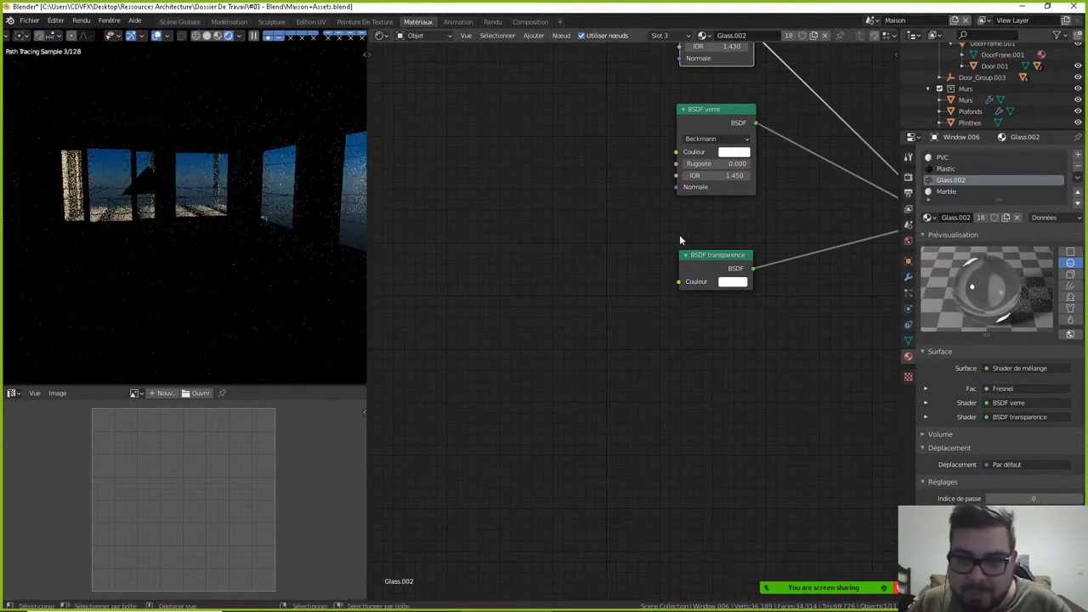
key("Home")
middle_click_drag(660, 253, 567, 239)
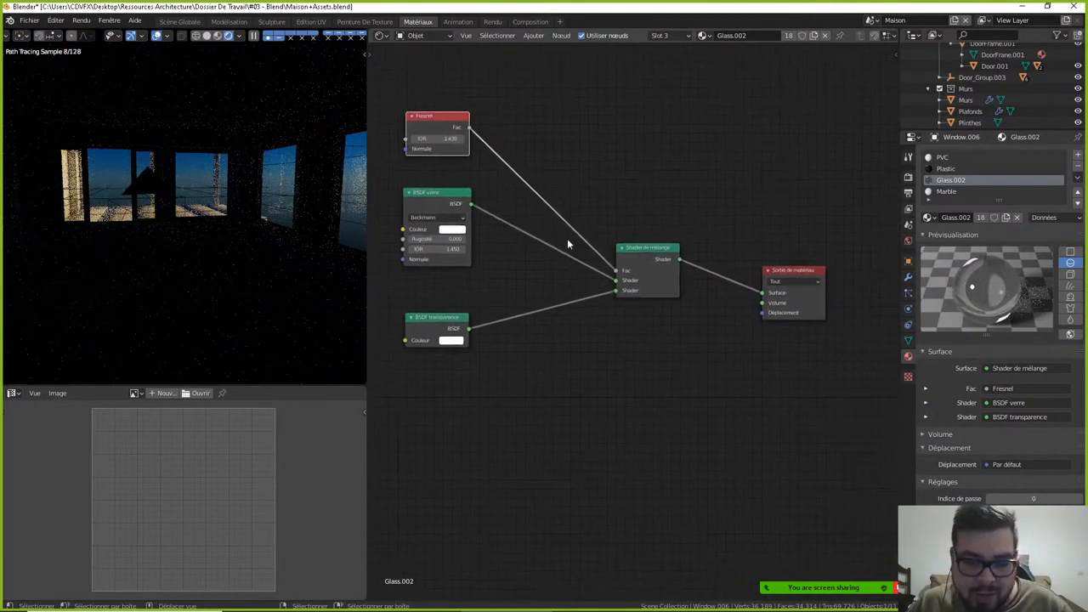
- Insert a second Mix Shader between the existing Mix Shader and the Material Output in Glass.002
key("shift+a")
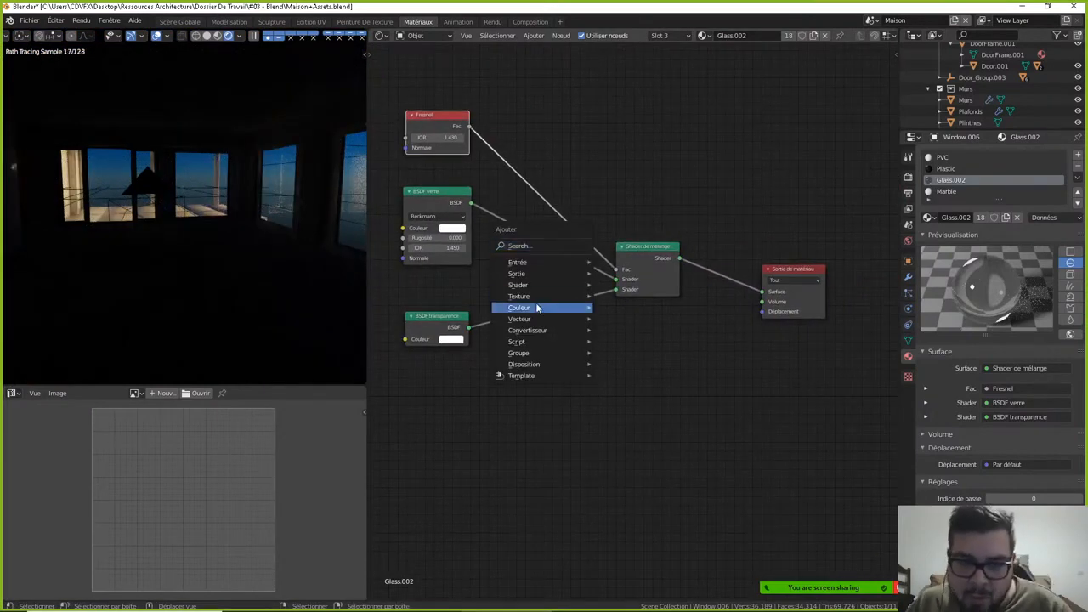
mouse_move(541, 285)
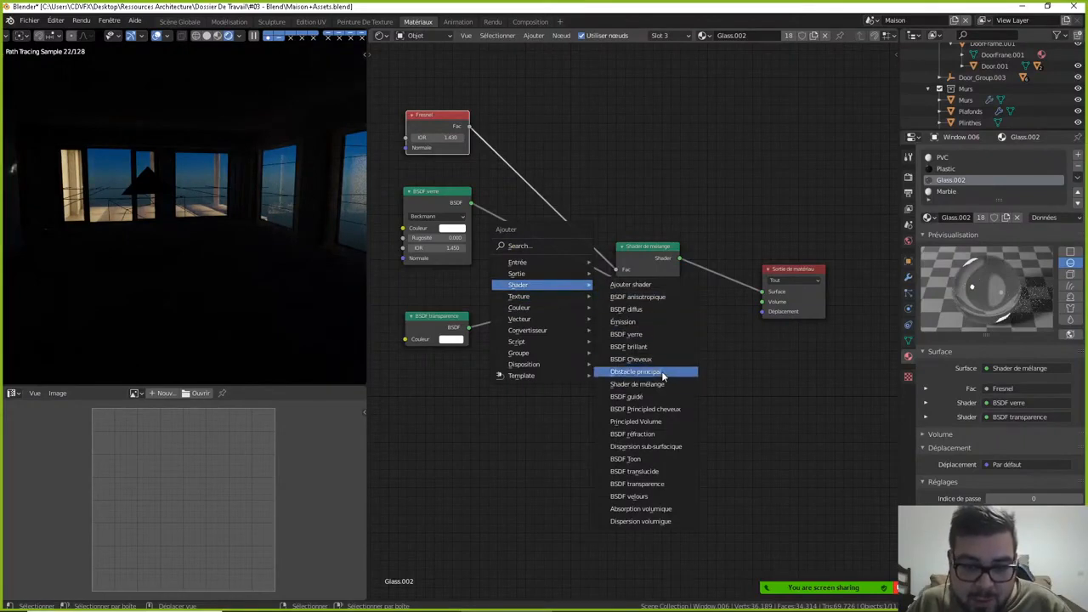
left_click(651, 384)
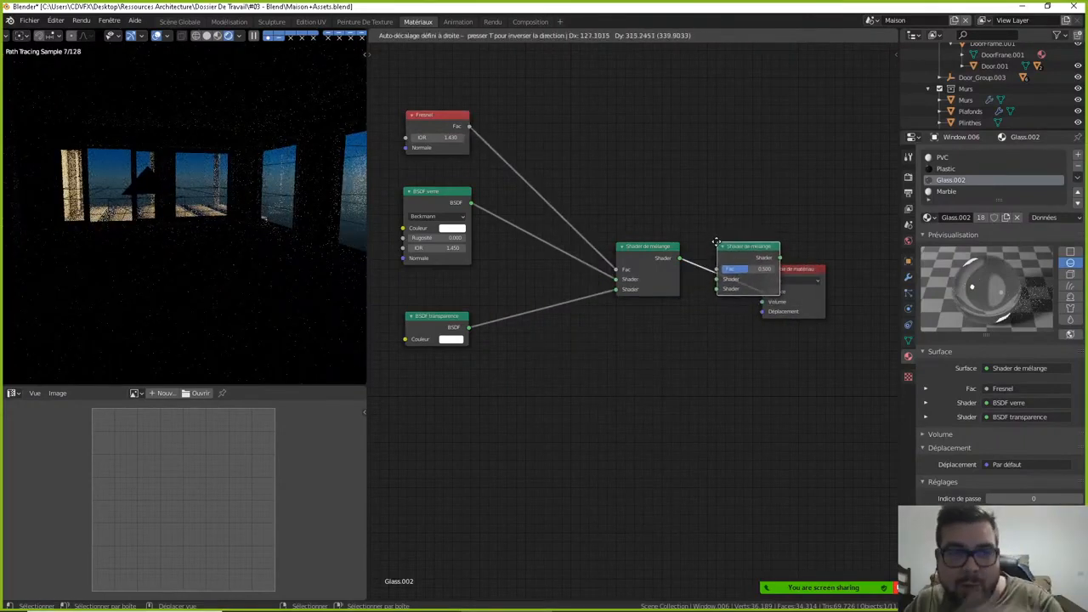
left_click(717, 244)
left_click_drag(740, 261, 755, 253)
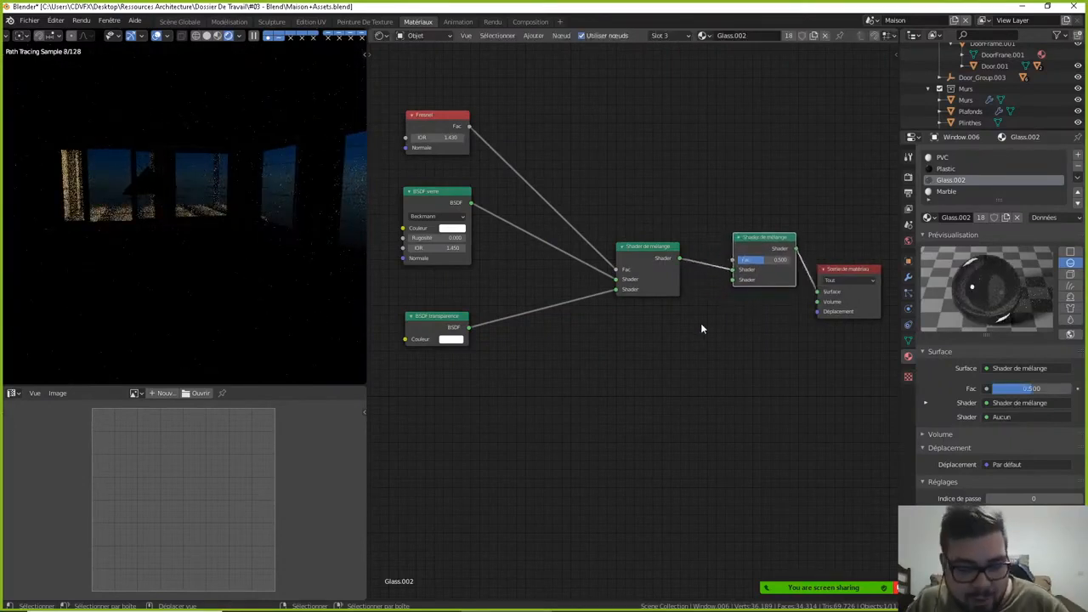
- Add a Glossy BSDF below the mix nodes and connect it to the new Mix Shader's second shader input
key("shift+a")
mouse_move(695, 328)
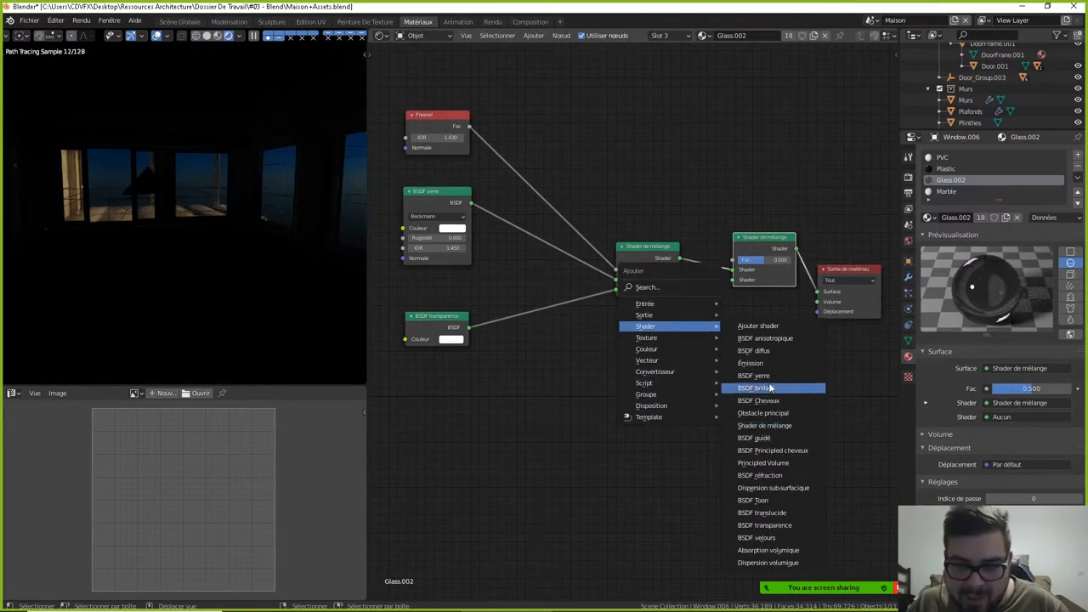
left_click(770, 387)
left_click(676, 353)
left_click_drag(668, 343, 733, 281)
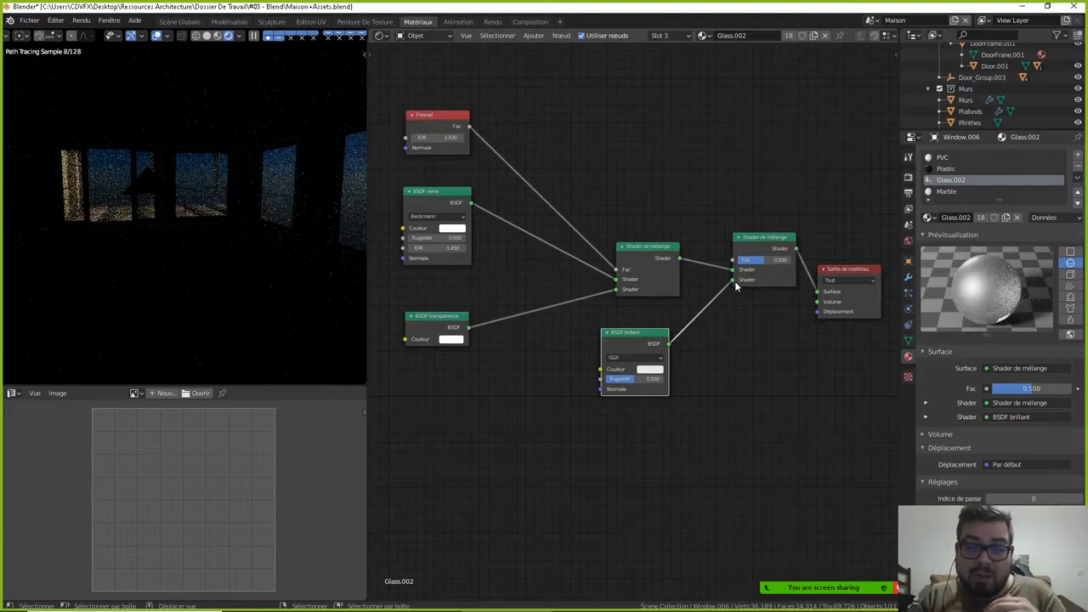
- Reroute the Fresnel output from the first Mix Shader to the new one's factor and place the Fresnel node above them
mouse_move(508, 600)
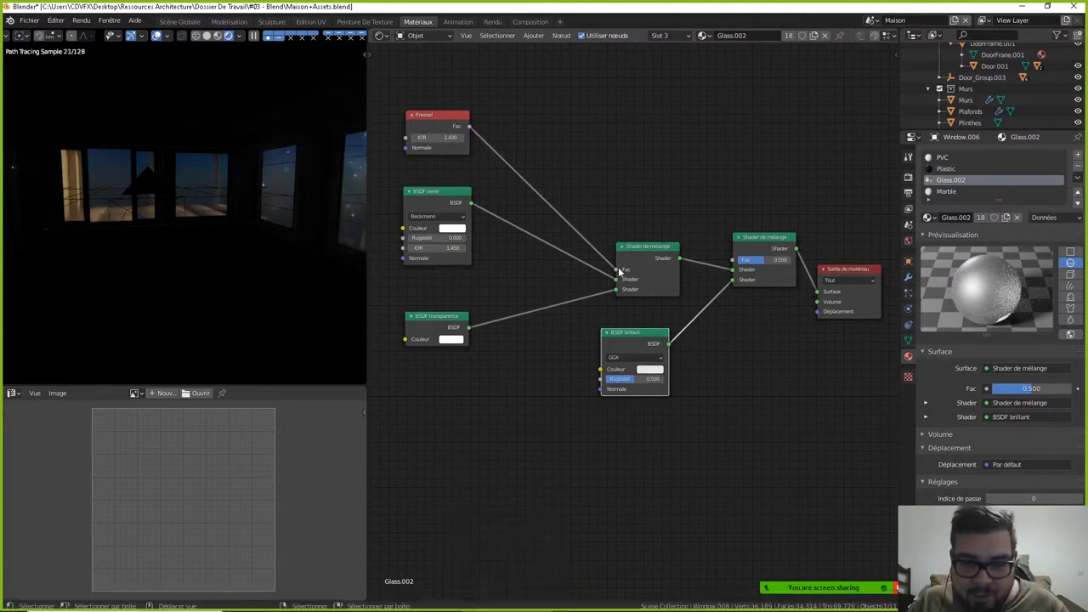
left_click_drag(617, 269, 733, 258)
left_click_drag(460, 132, 658, 153)
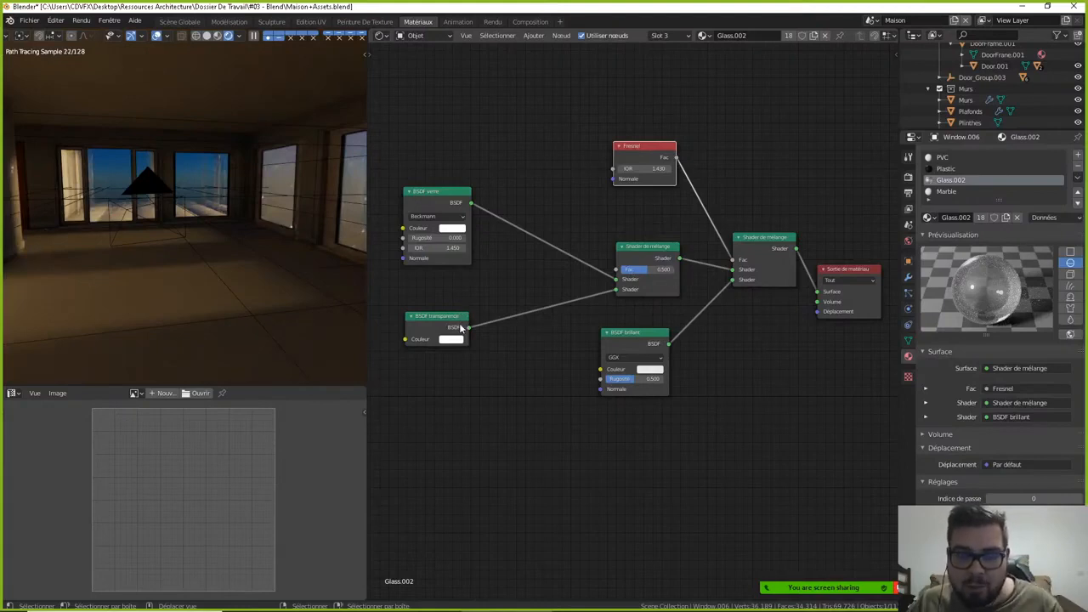
- Set the Glossy BSDF's roughness to 0.15
left_click(634, 379)
type("0")
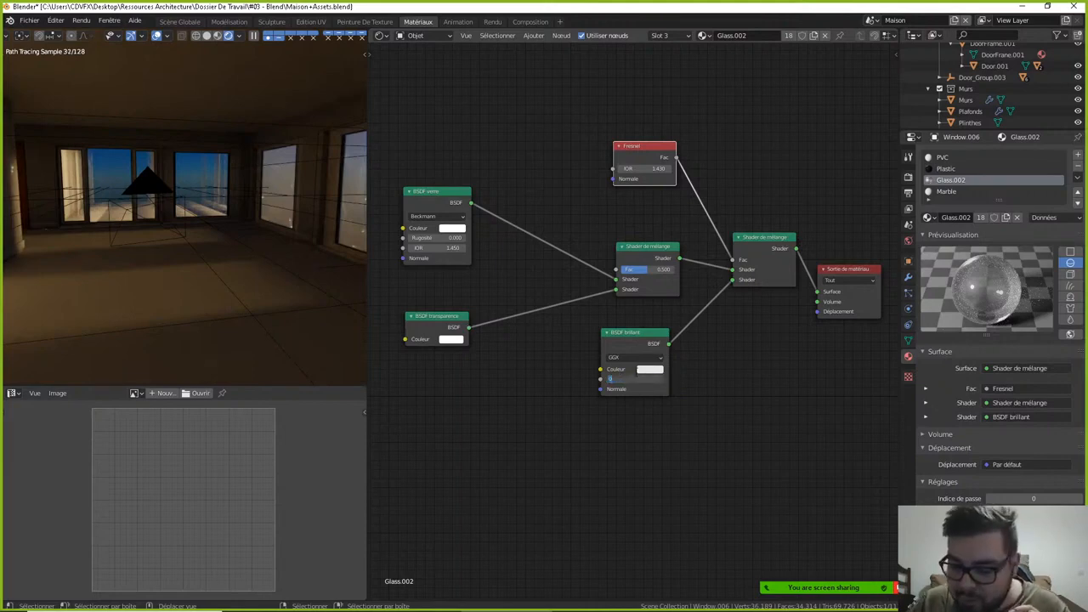
type(".15")
key("Return")
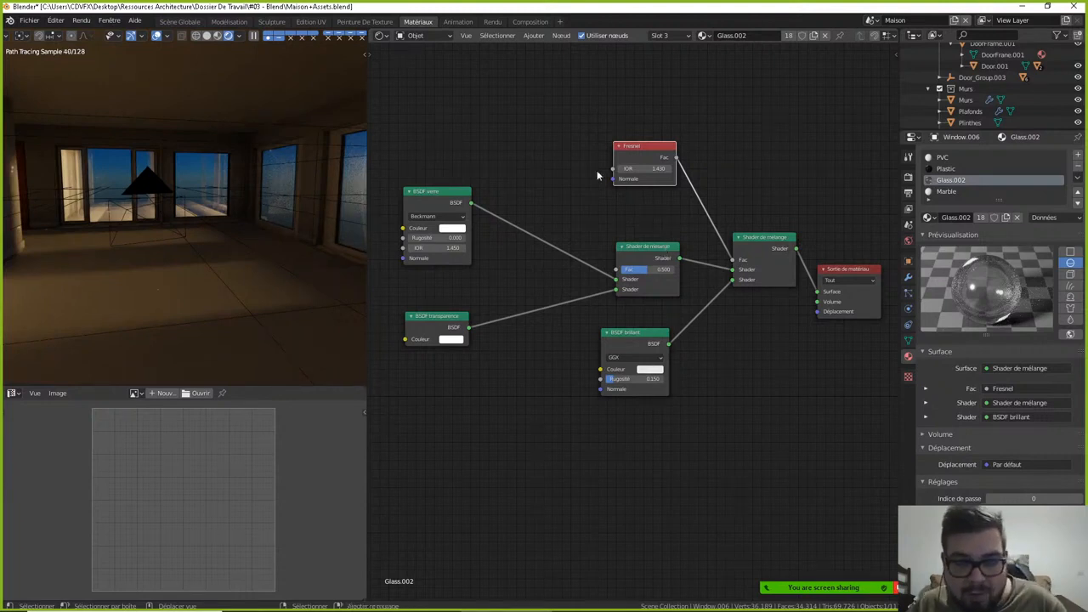
- Add a Light Path node above the Glass BSDF and connect its Ray Depth output to the first Mix Shader's factor
key("shift+a")
mouse_move(545, 125)
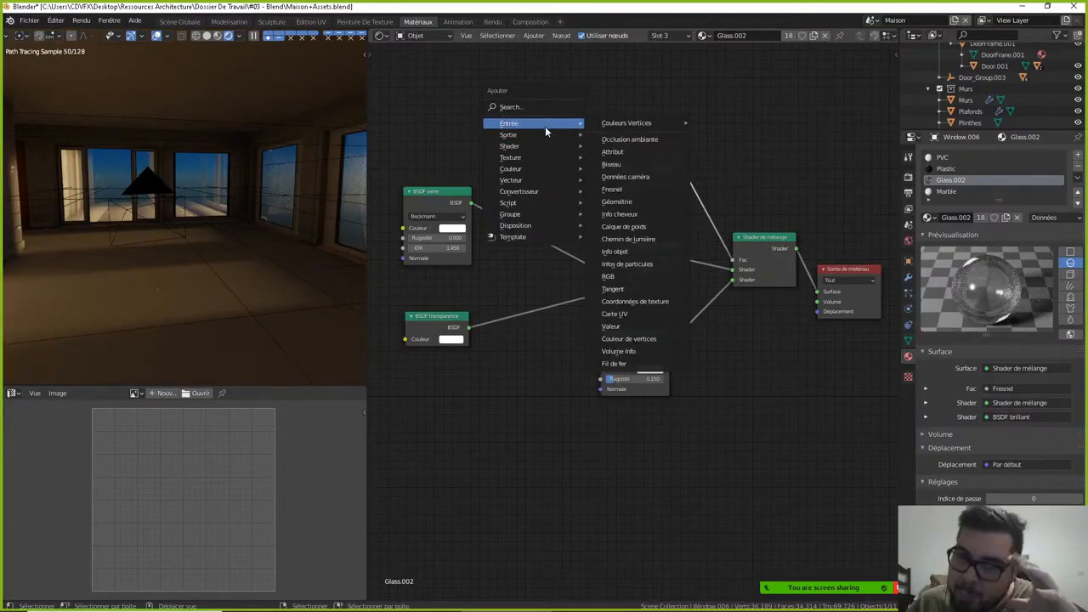
left_click(639, 243)
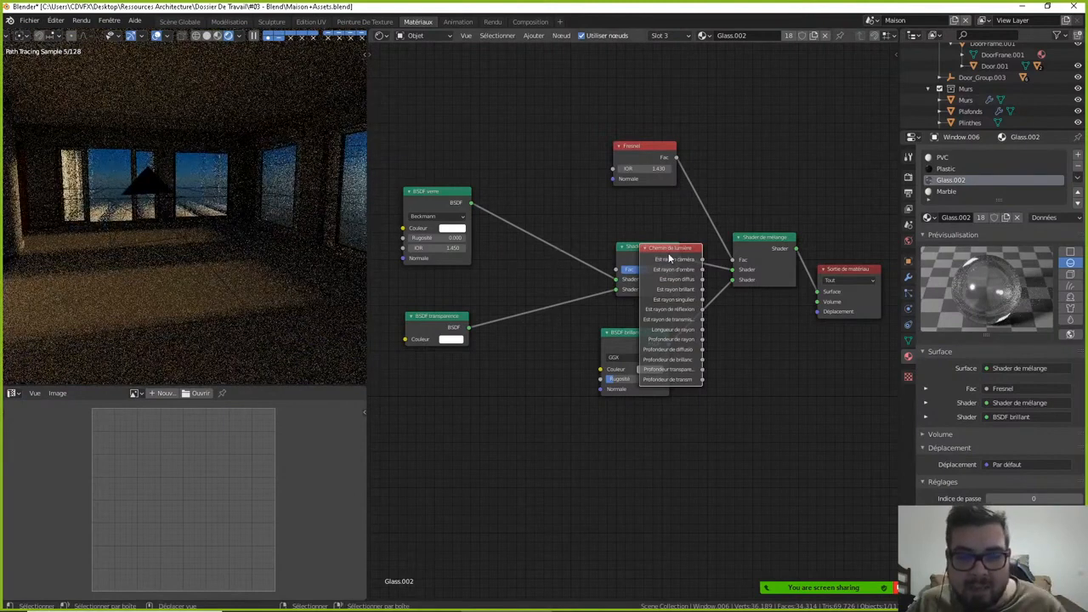
left_click(447, 588)
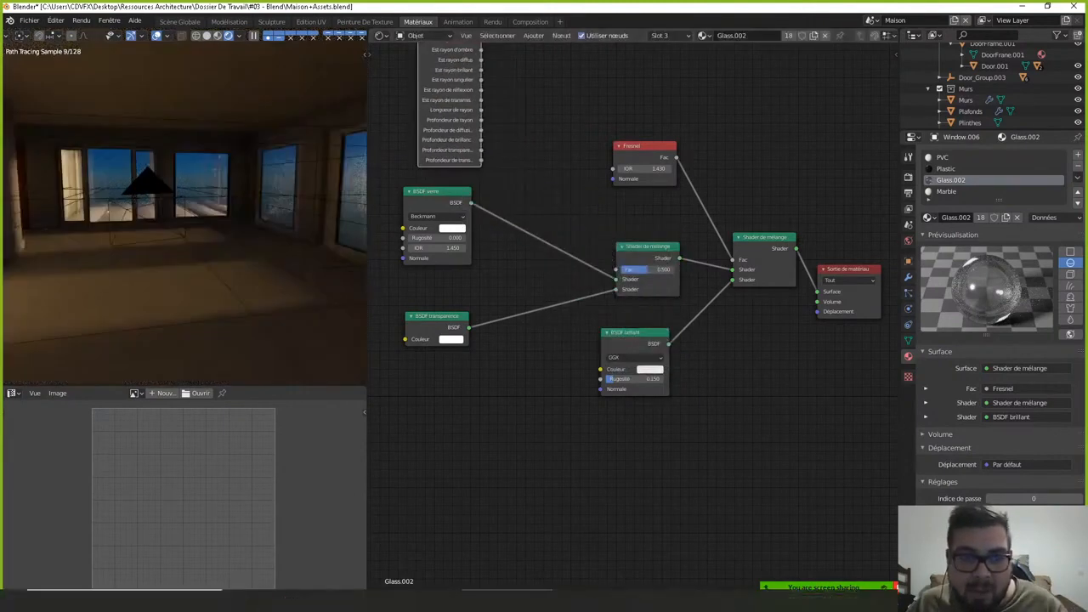
middle_click_drag(518, 405, 542, 468)
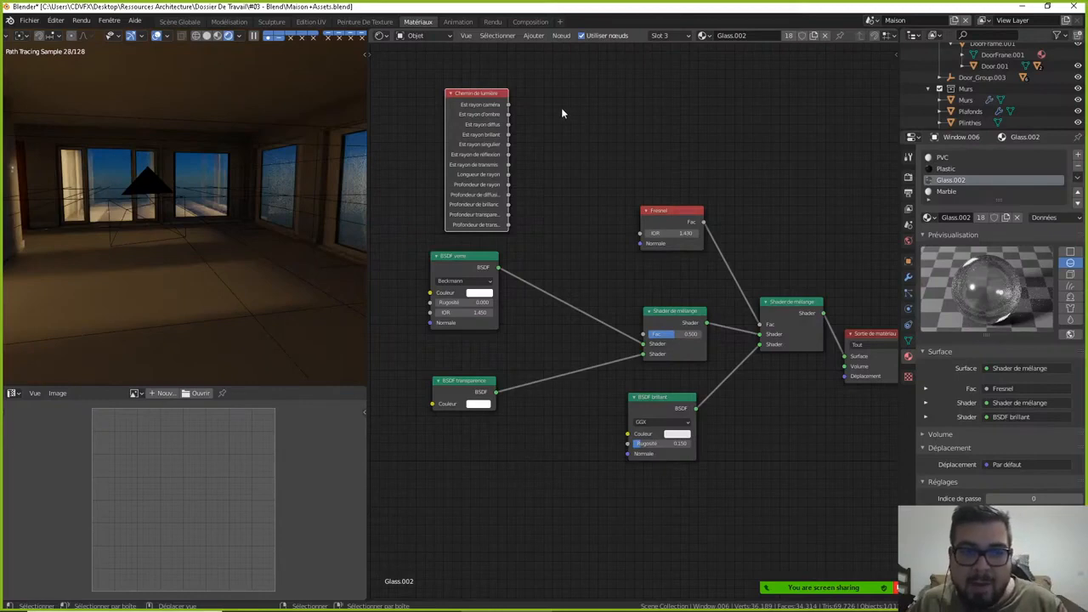
left_click_drag(488, 96, 473, 100)
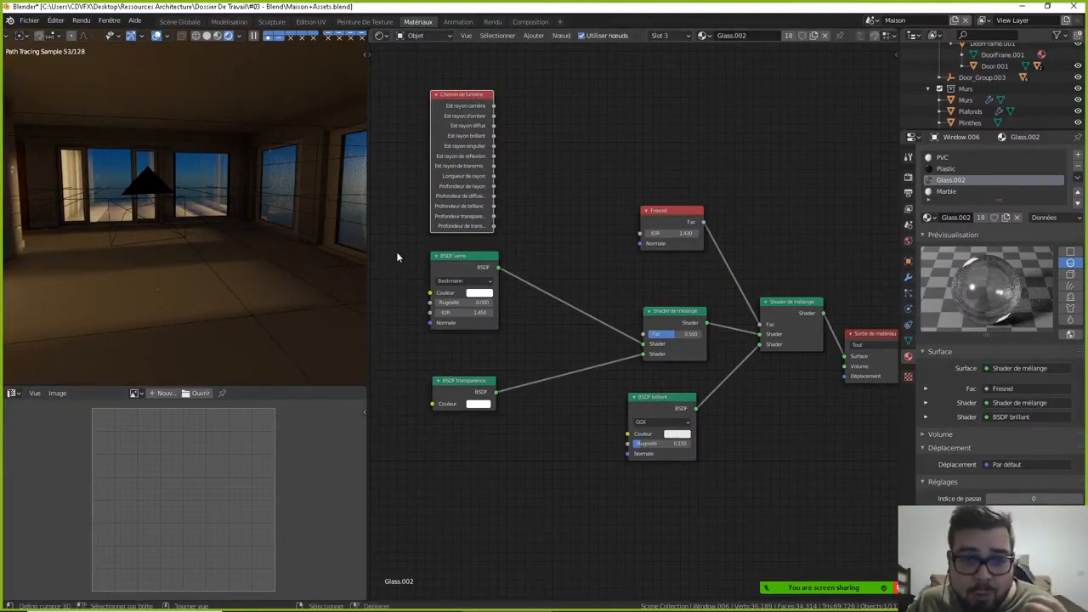
left_click_drag(494, 187, 644, 334)
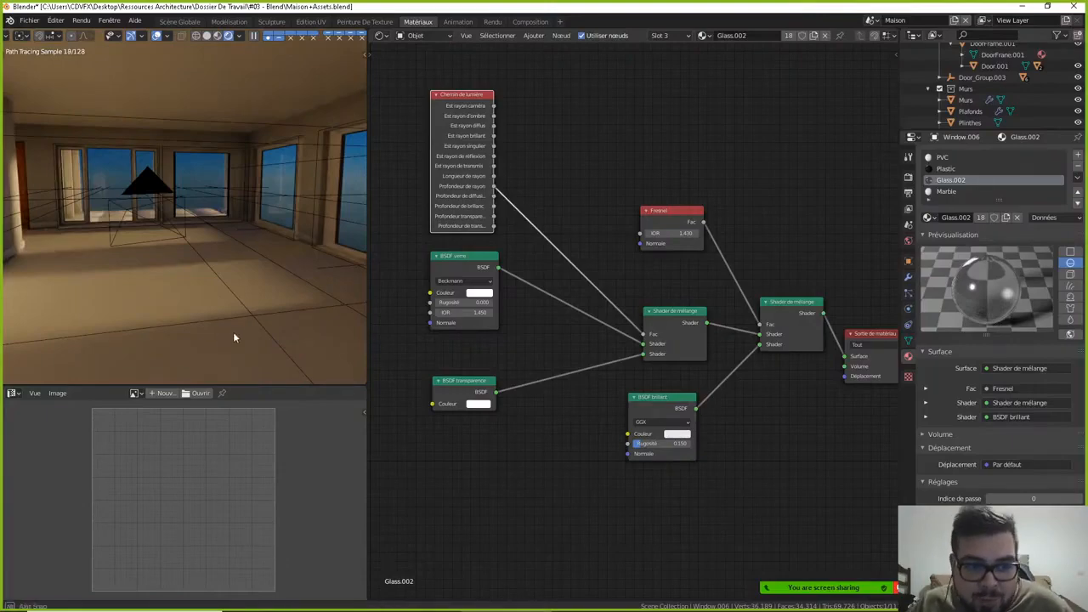
- Examine the window glass reflections in the rendered view from outside the house
mouse_move(233, 331)
middle_mouse_down()
mouse_move(249, 335)
mouse_move(129, 327)
mouse_move(73, 211)
middle_mouse_up()
scroll(233, 333, "down", 3)
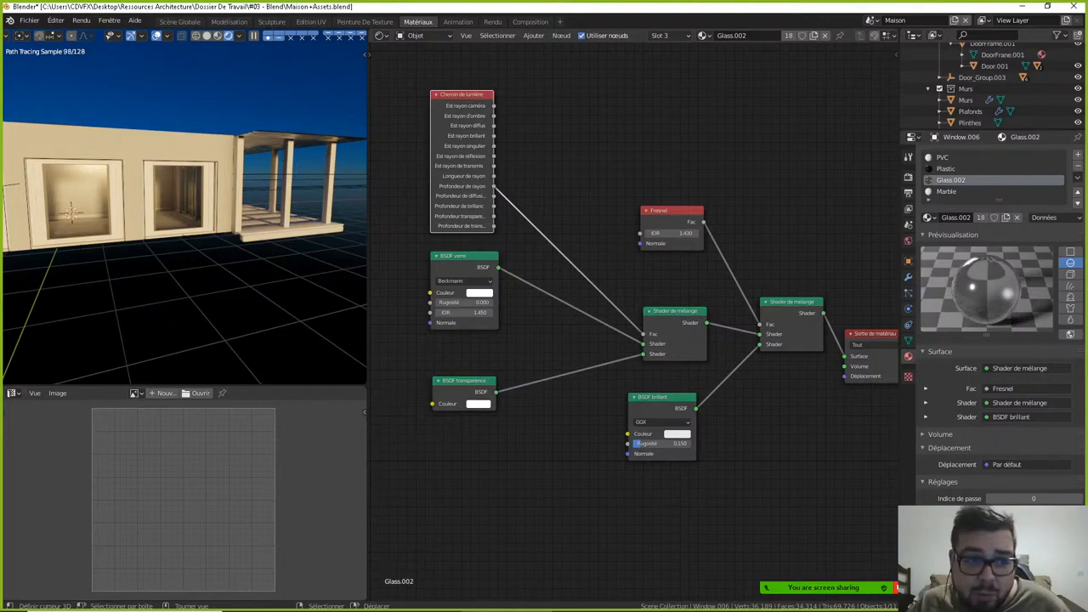
middle_click_drag(78, 286, 132, 269)
middle_click_drag(95, 271, 196, 246)
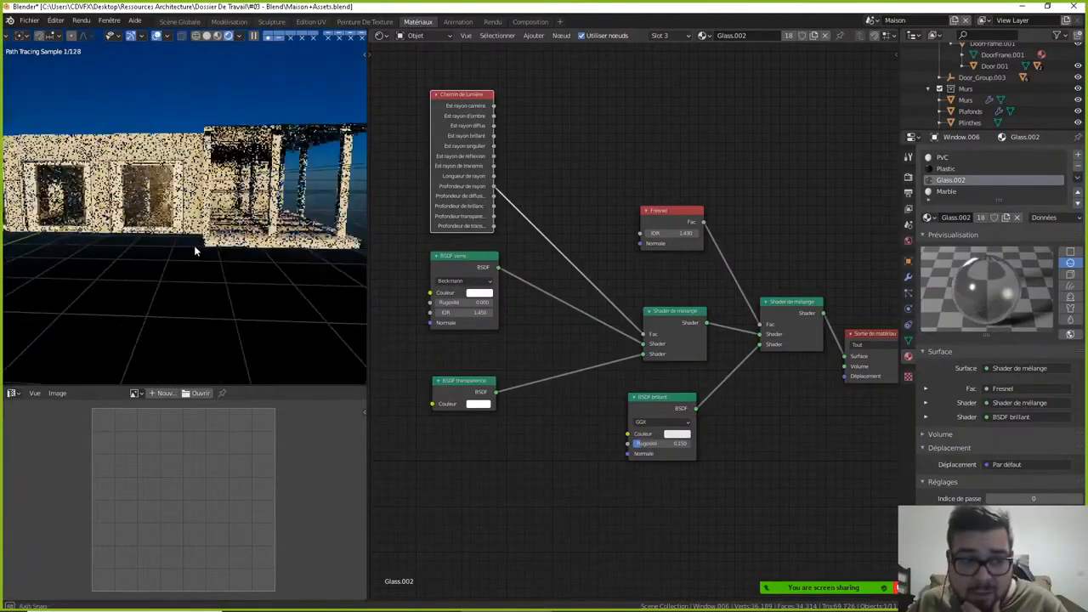
middle_click_drag(181, 193, 193, 208)
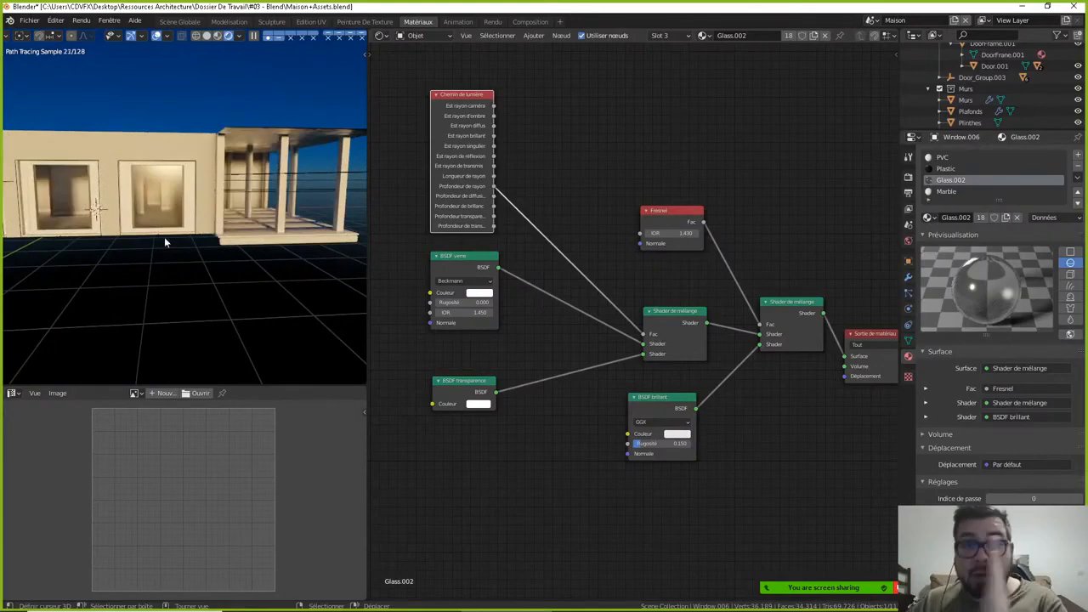
mouse_move(139, 262)
middle_mouse_down()
mouse_move(211, 257)
mouse_move(163, 263)
mouse_move(205, 248)
middle_mouse_up()
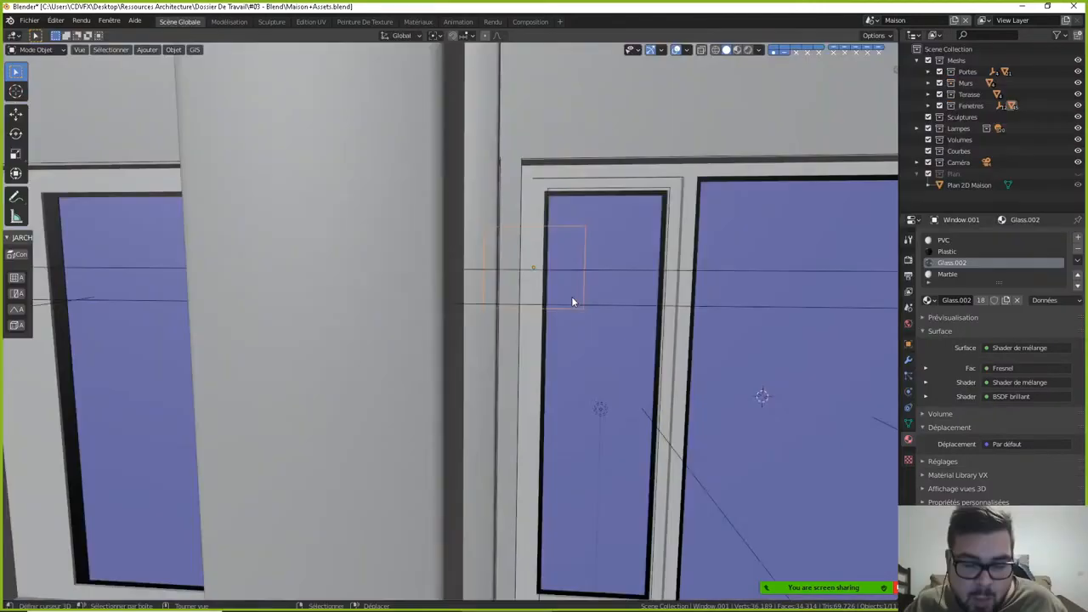
- Select the ceilings object in the top view of the house and isolate it in local view
scroll(573, 297, "down", 6)
middle_click_drag(578, 299, 630, 312)
key("KP_7")
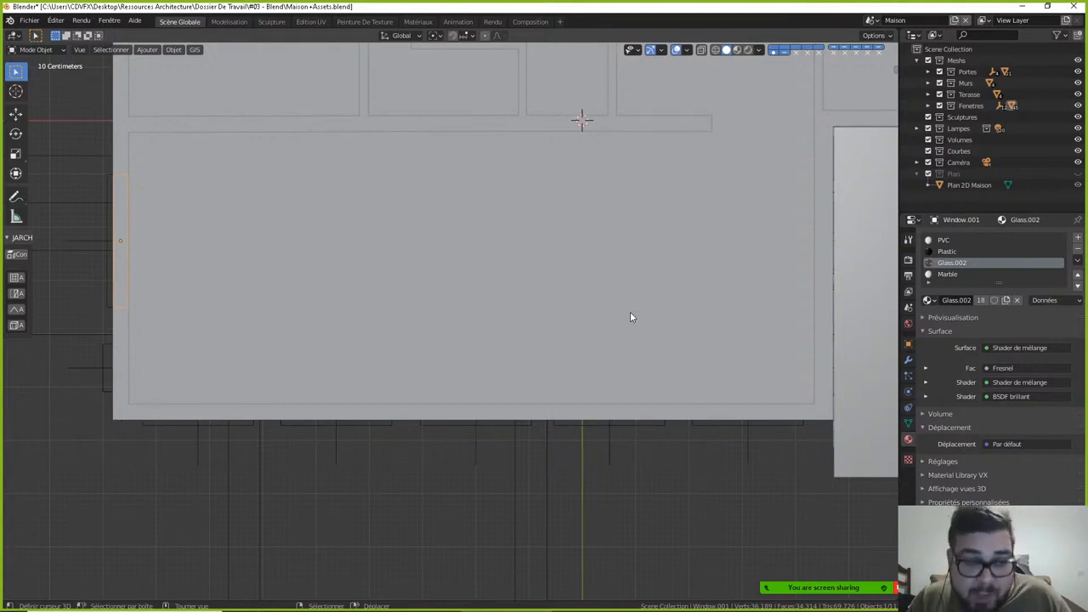
scroll(634, 316, "down", 2)
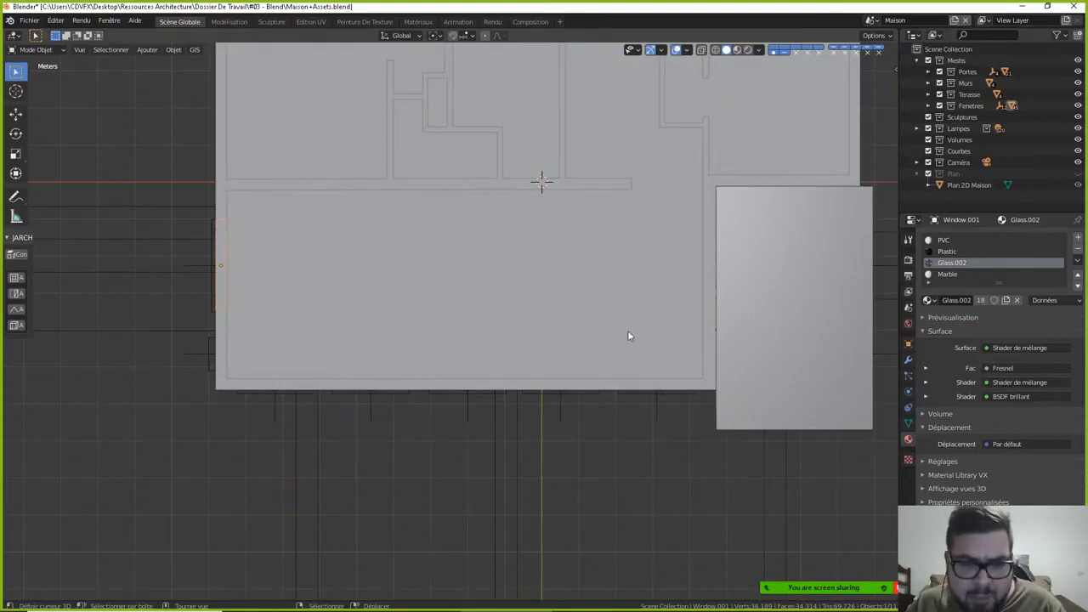
middle_click_drag(612, 260, 592, 304, "shift")
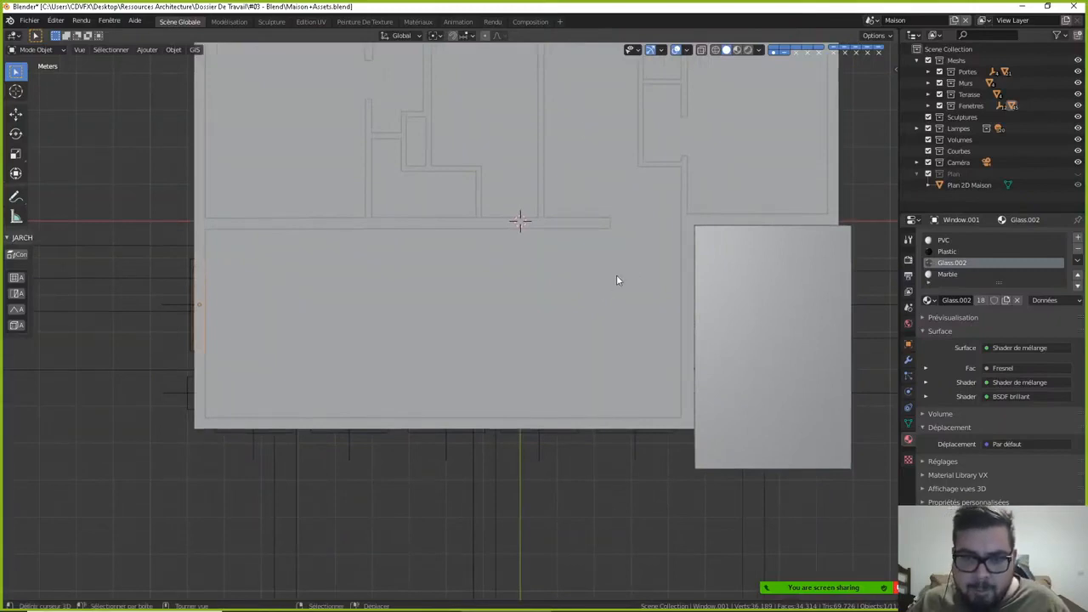
scroll(618, 281, "down", 4)
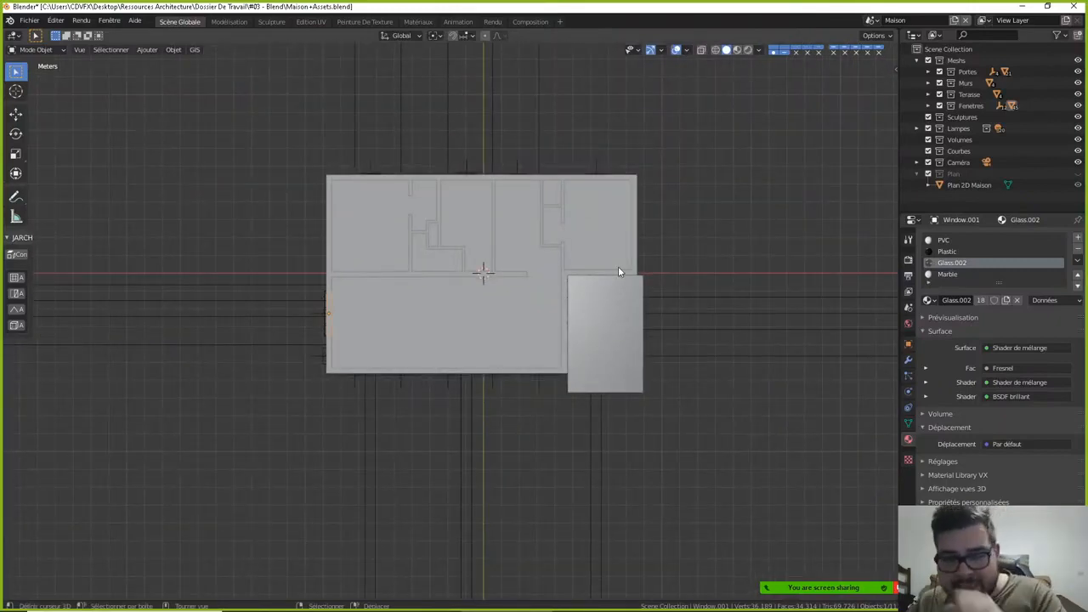
left_click(505, 222)
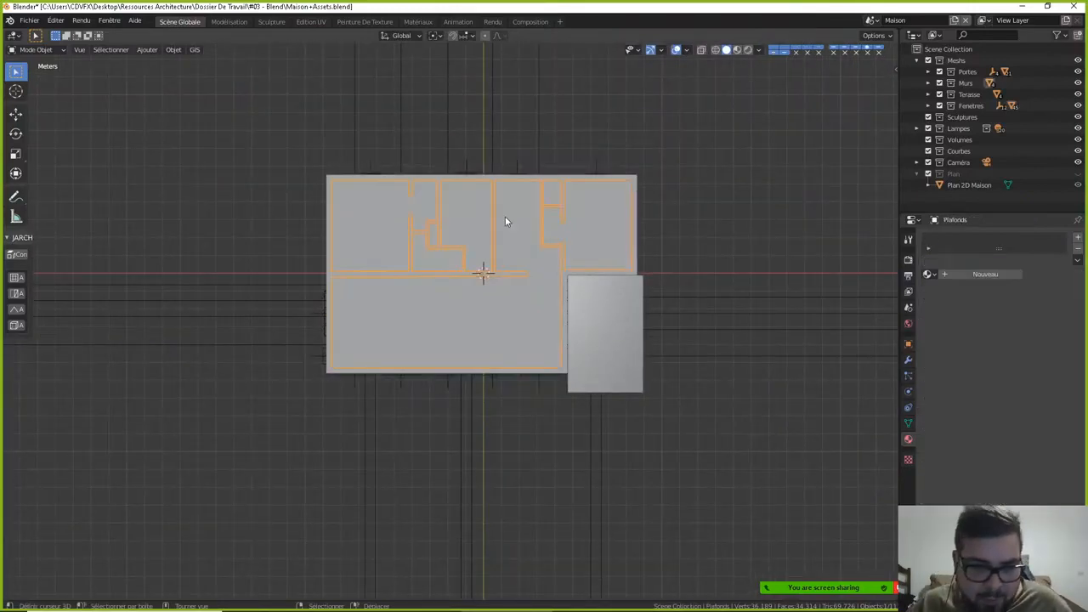
key("KP_Divide")
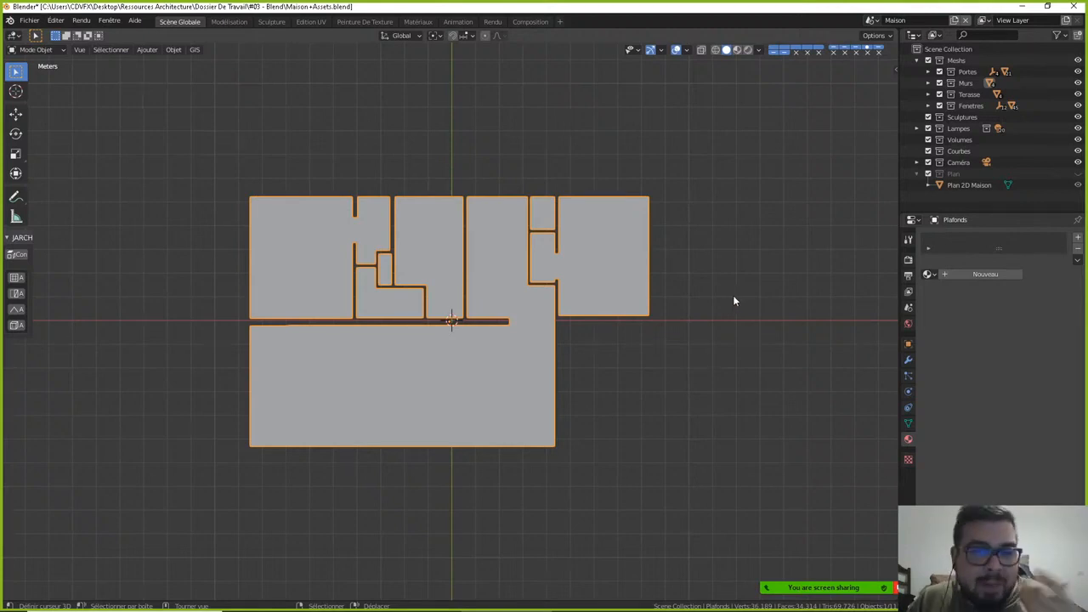
- Create a new material for the ceilings object and name it M_Plafond_Salle_Cuisine_Hall
left_click(983, 275)
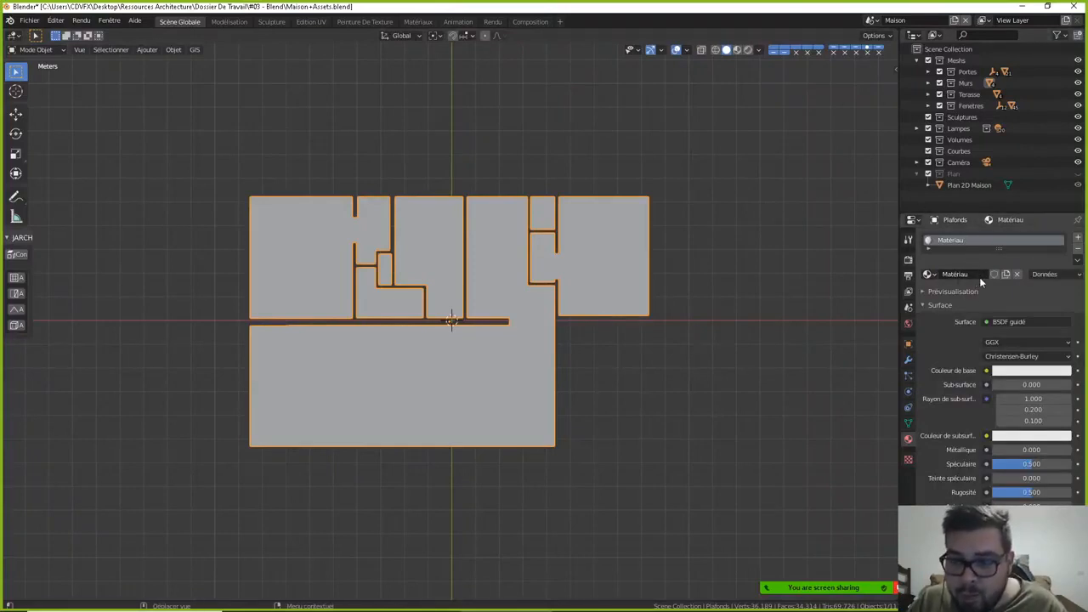
left_click(979, 275)
type("M.")
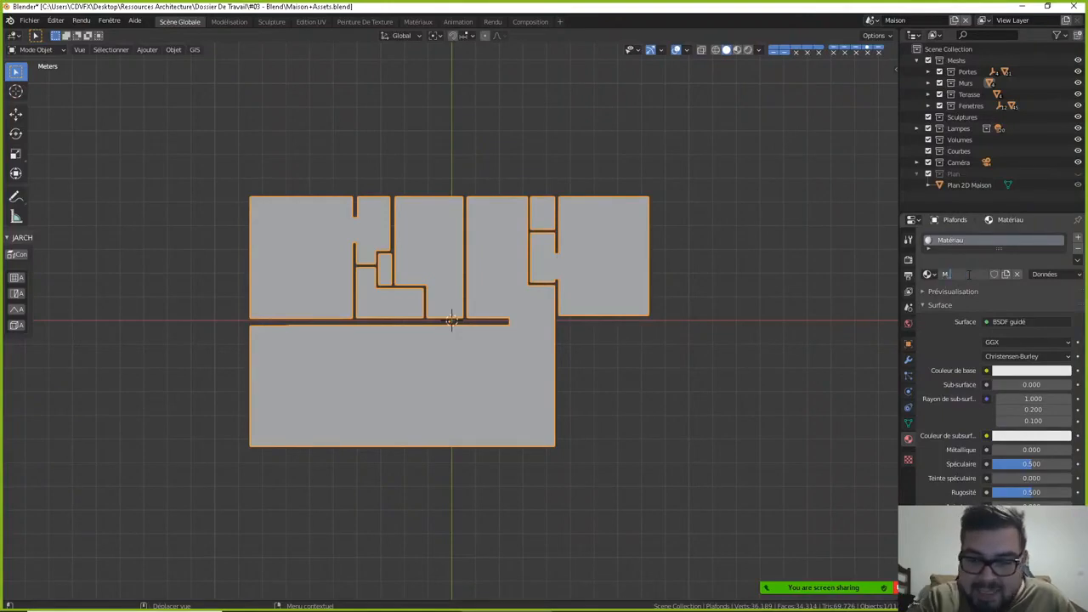
type("Plafond")
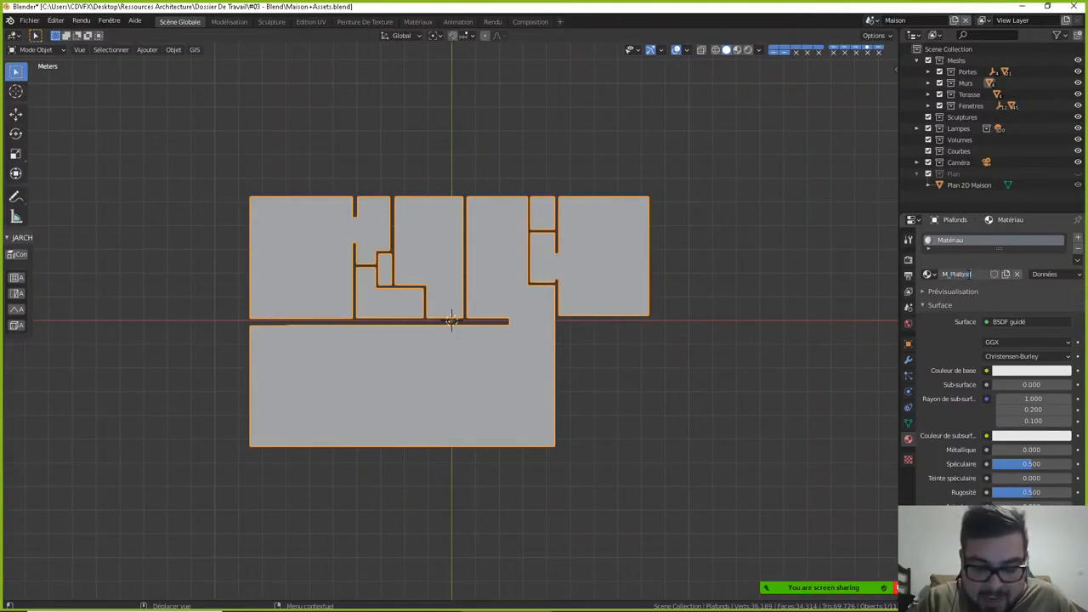
type("_Sal")
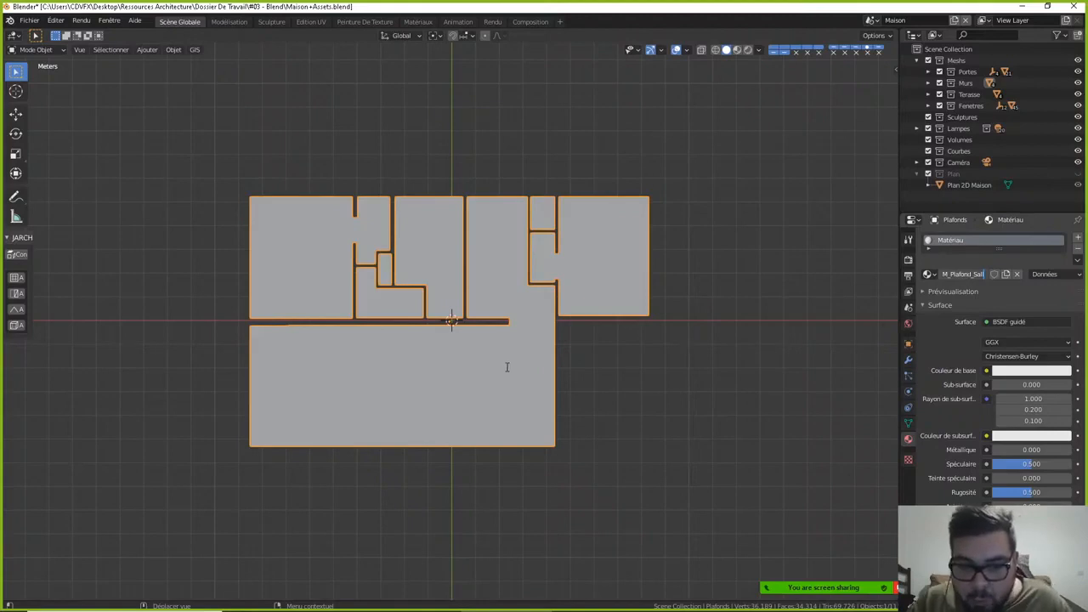
type("le")
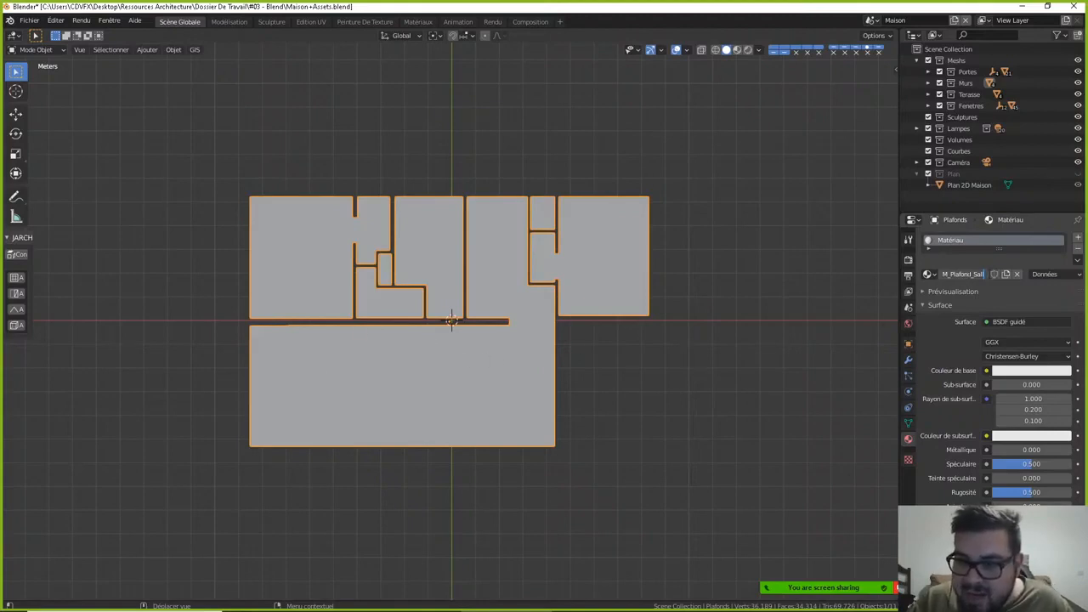
type("_C")
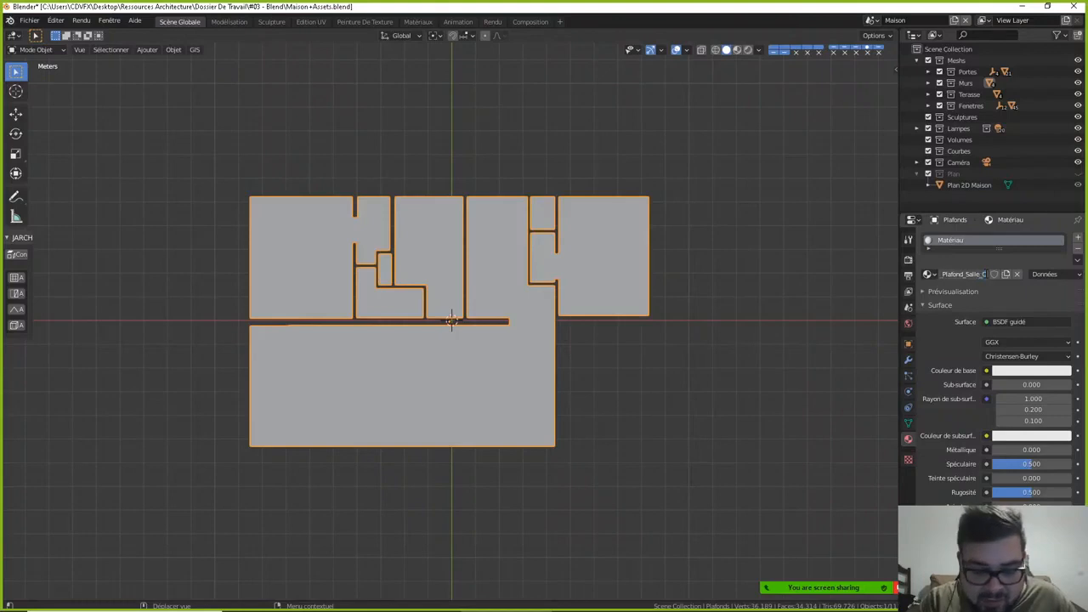
type("uisi")
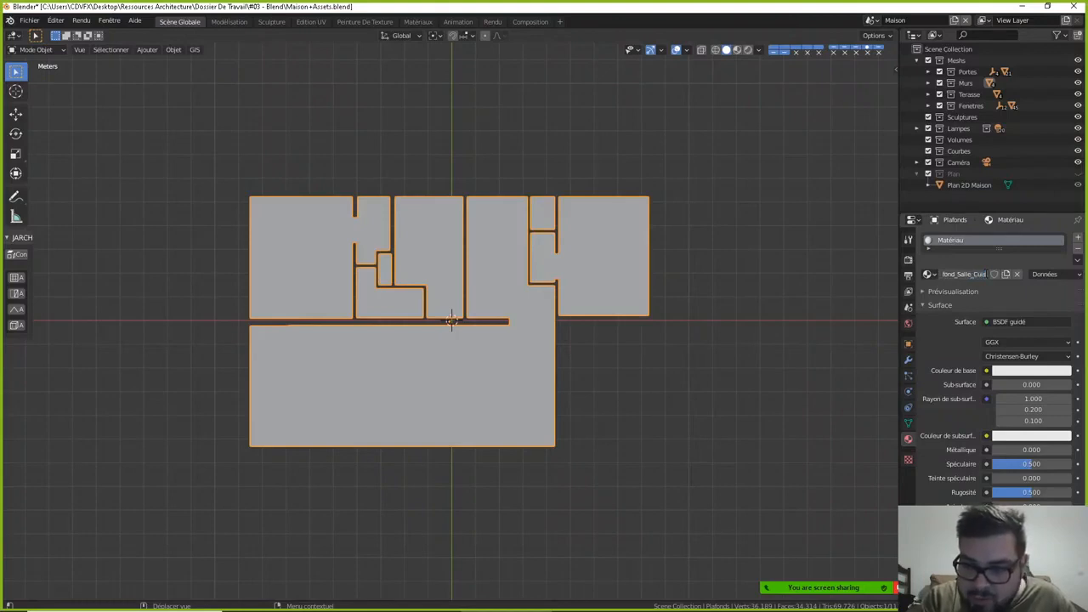
type("ne_Hall")
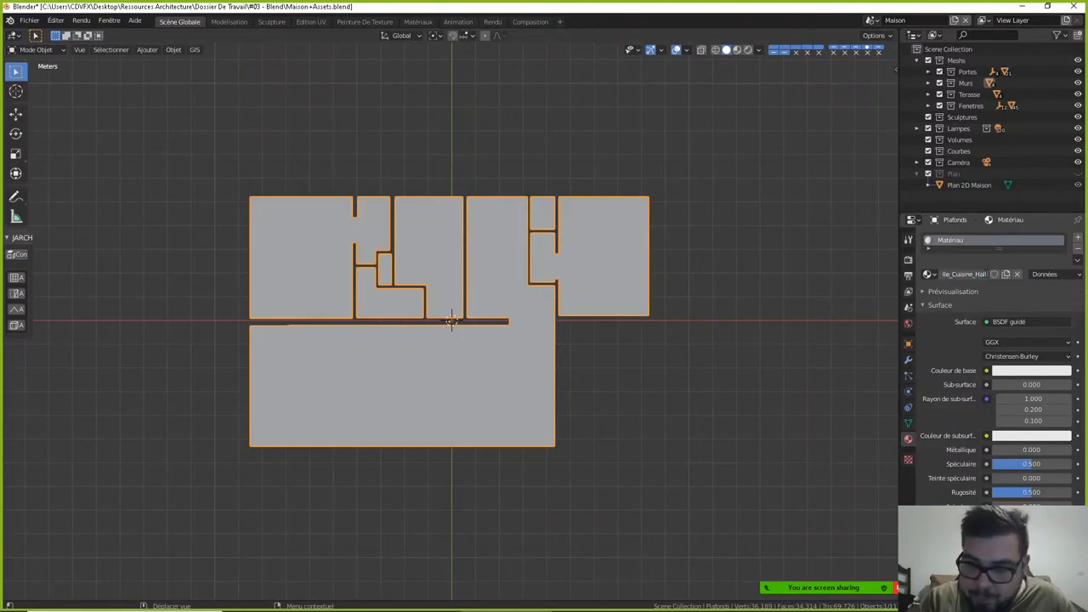
key("Return")
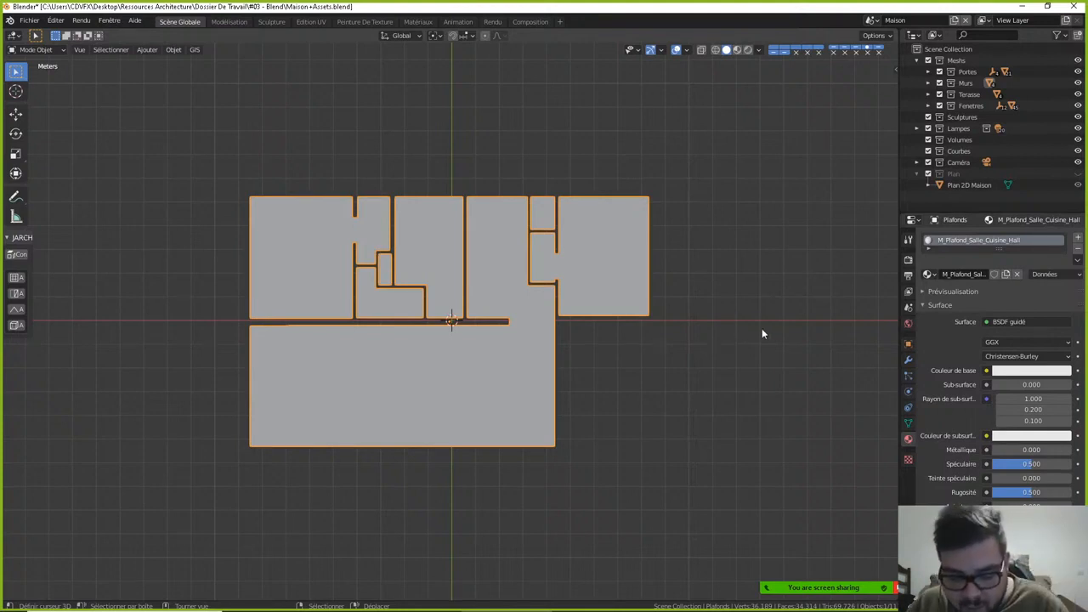
- Show the ceilings object's transform values and inspect its dimensions, underside and thickness from several angles
key("n")
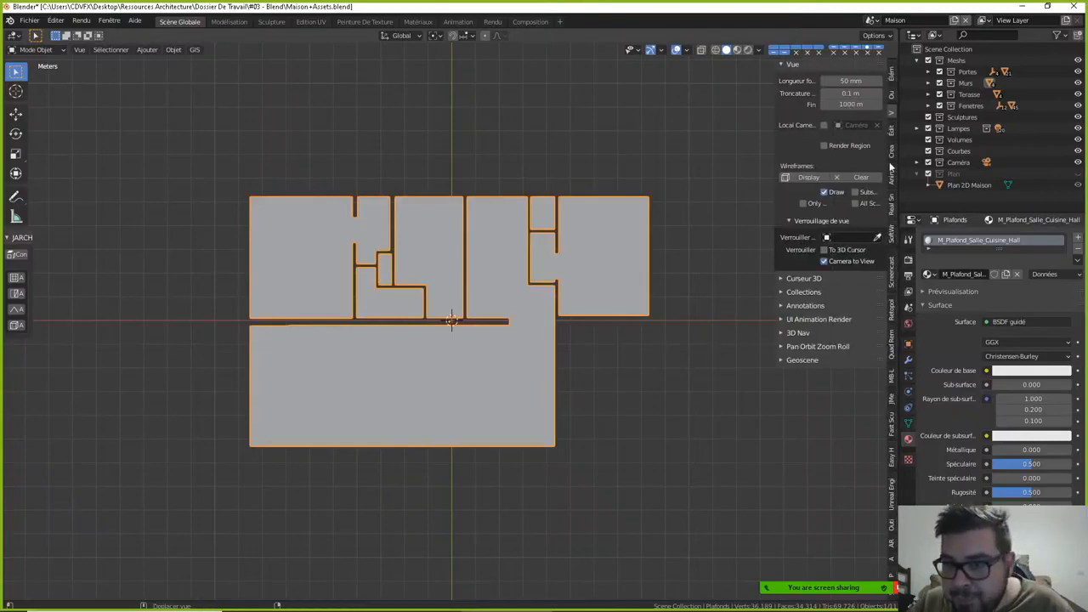
left_click(892, 74)
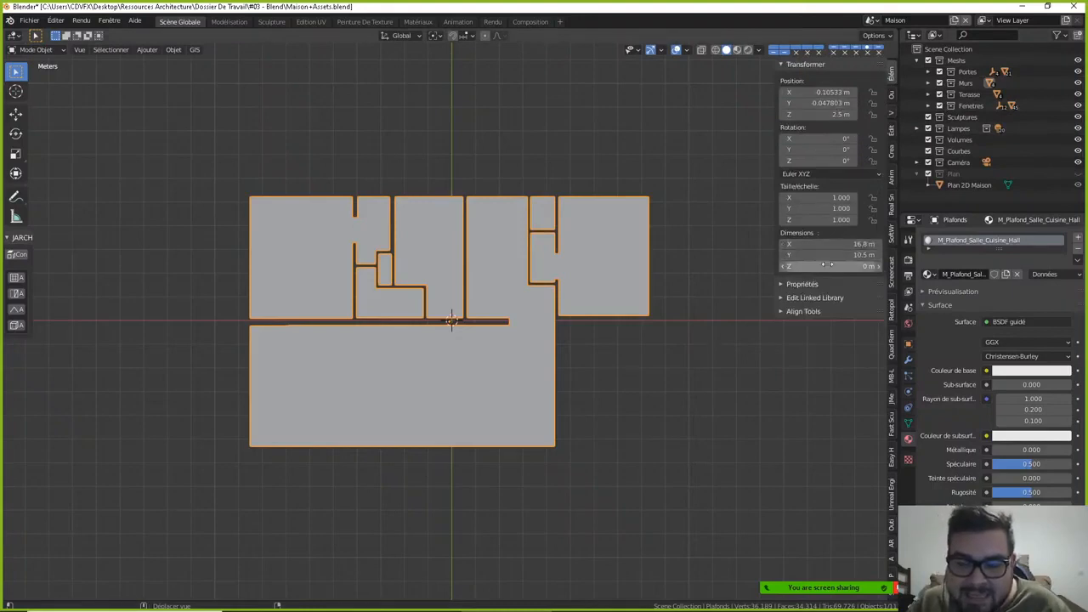
middle_click_drag(677, 306, 532, 210)
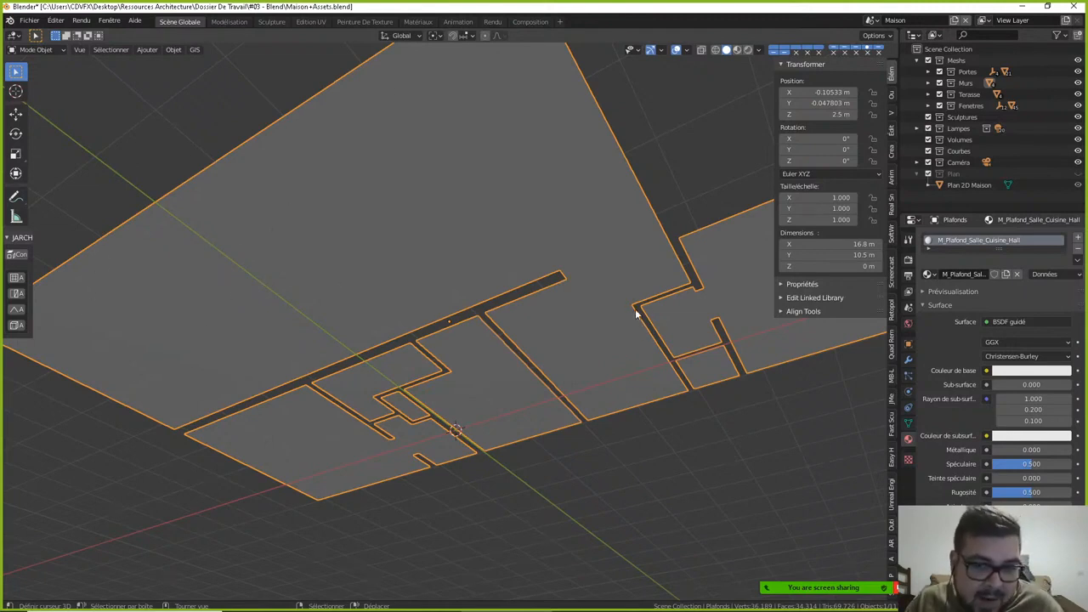
middle_click_drag(609, 321, 534, 77)
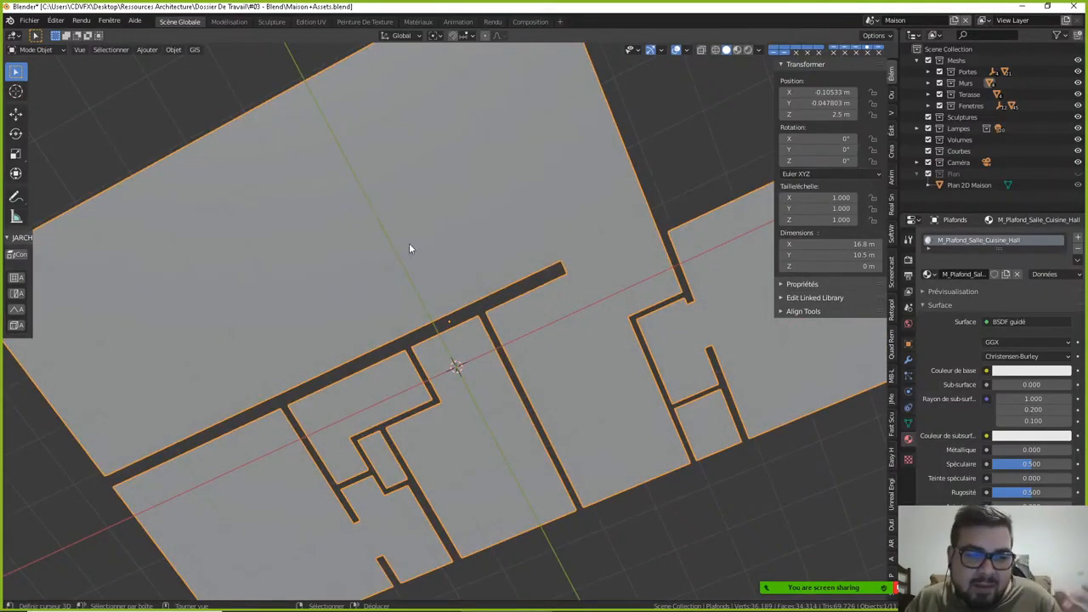
scroll(402, 247, "down", 2)
middle_click_drag(414, 255, 410, 270)
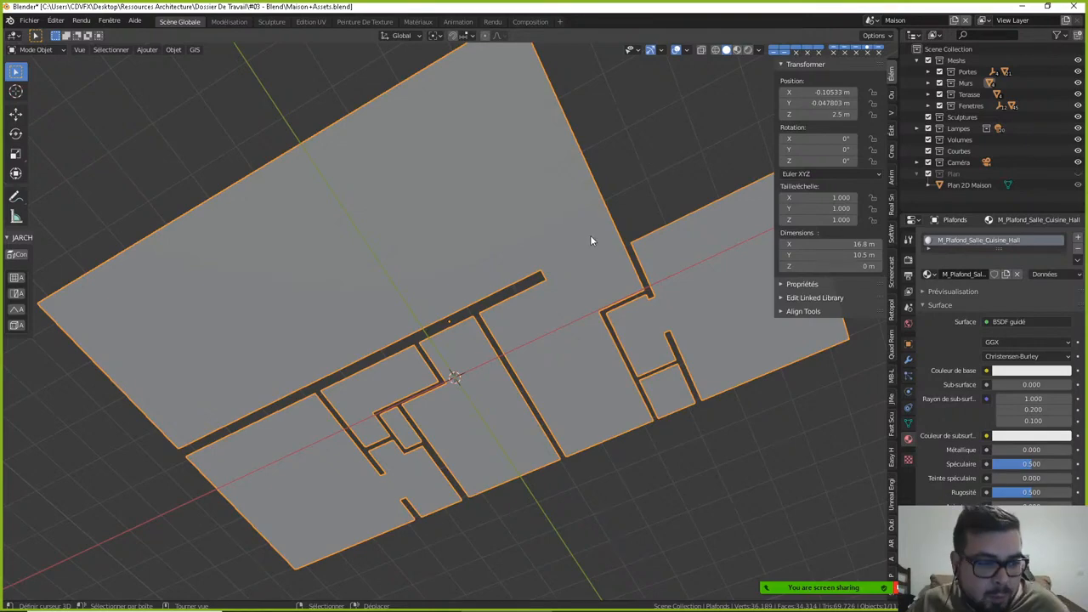
middle_click_drag(583, 240, 598, 292)
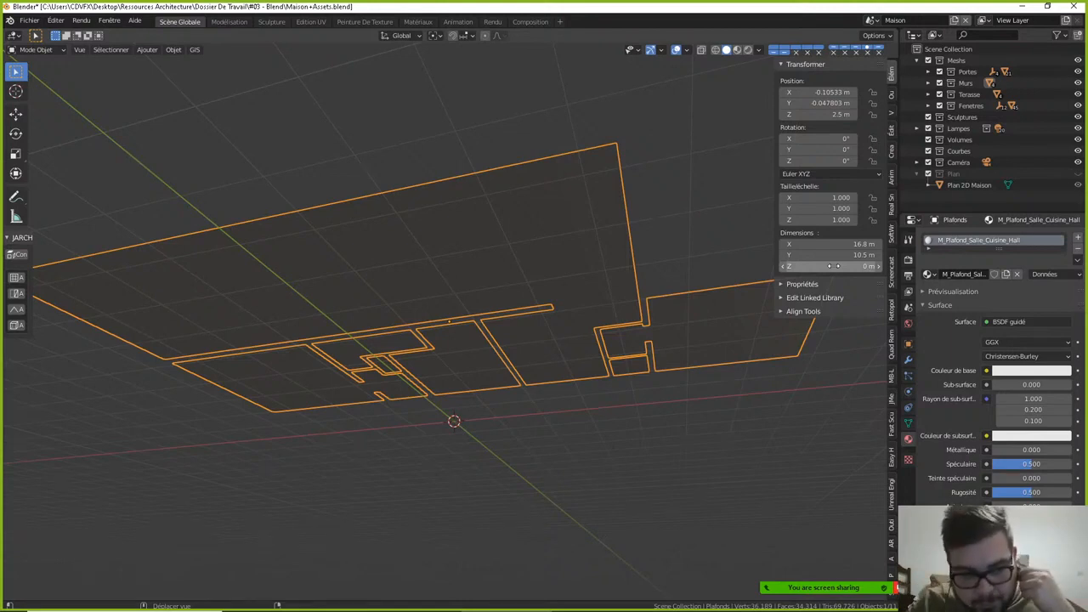
middle_click_drag(614, 273, 604, 318)
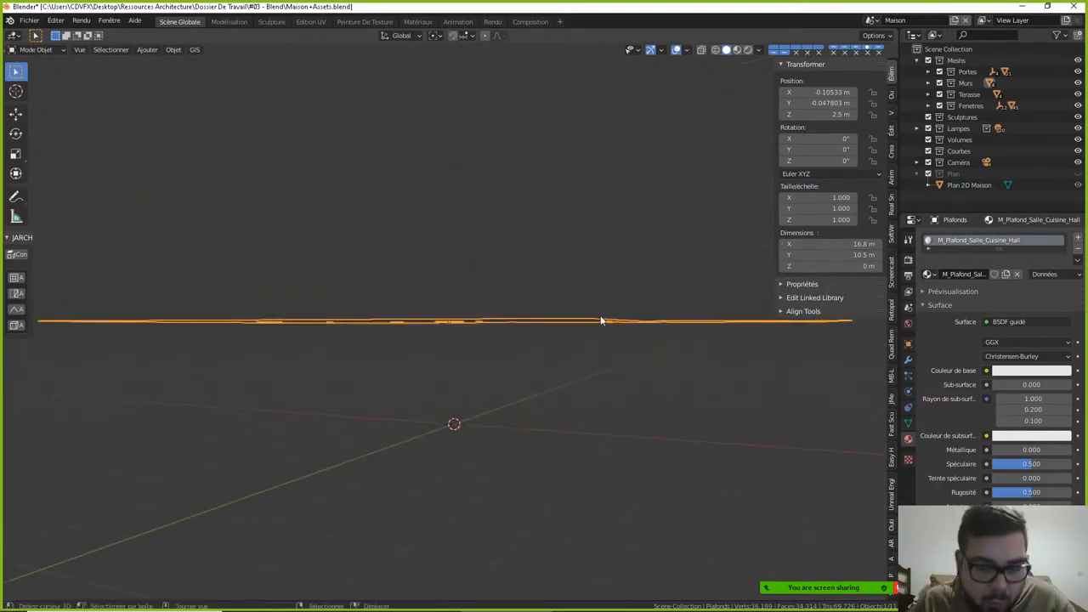
- Preview the isolated ceilings from above in rendered shading, and return to solid shading
key("shift+z")
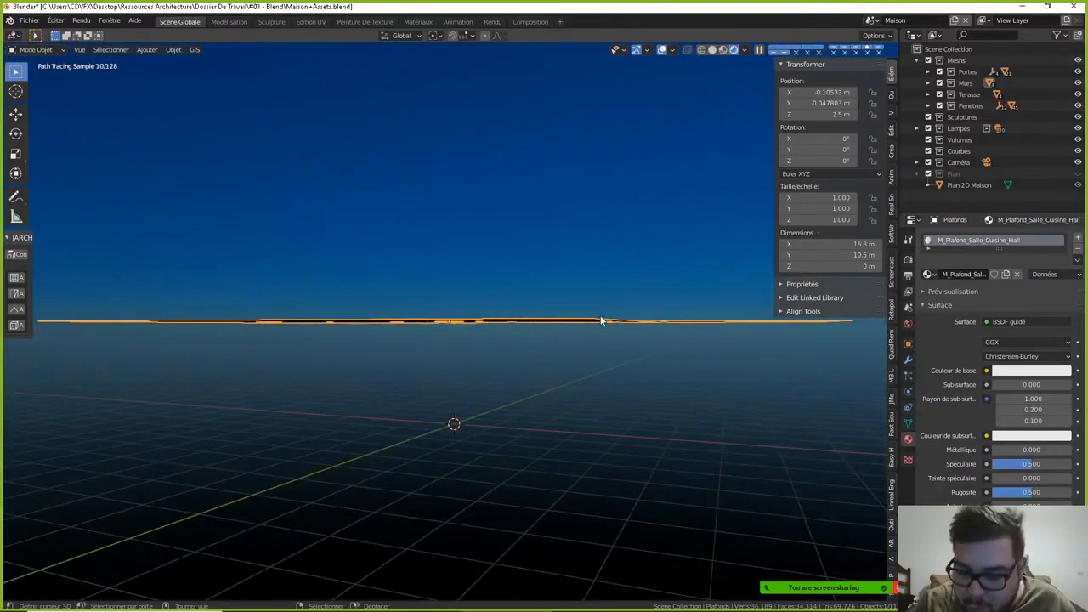
key("KP_7")
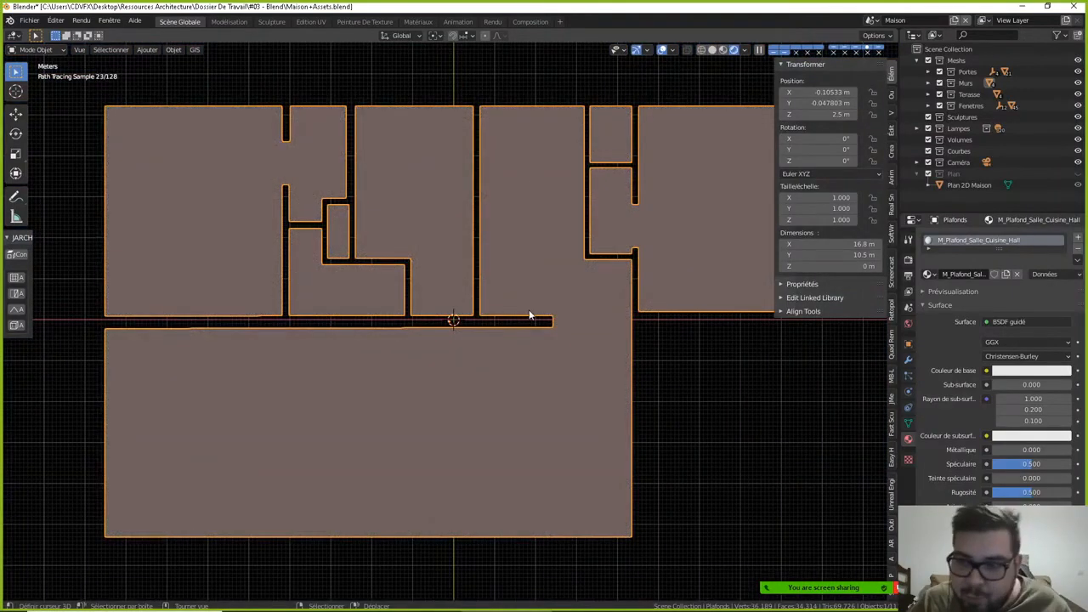
scroll(572, 289, "down", 2)
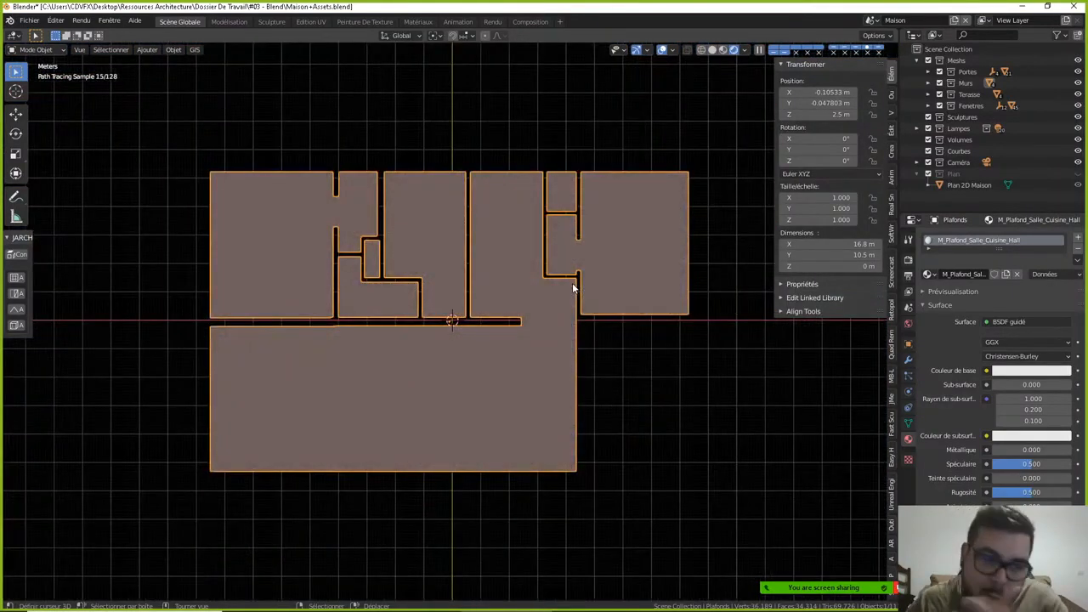
key("shift+z")
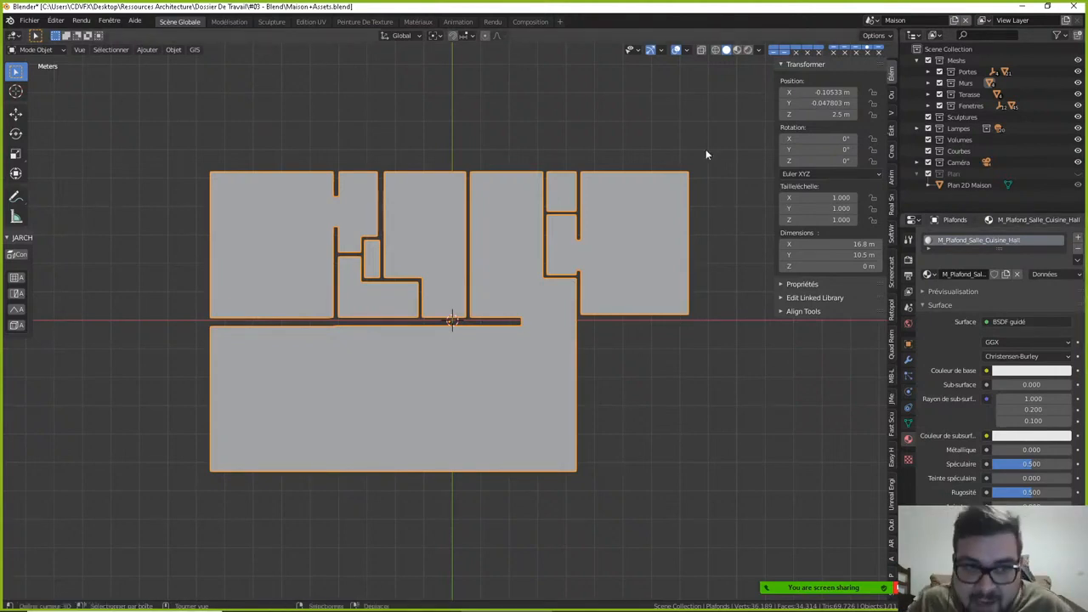
- Switch to the UV editing workspace and unwrap the large L-shaped ceiling face covering the main room and hall
left_click(311, 21)
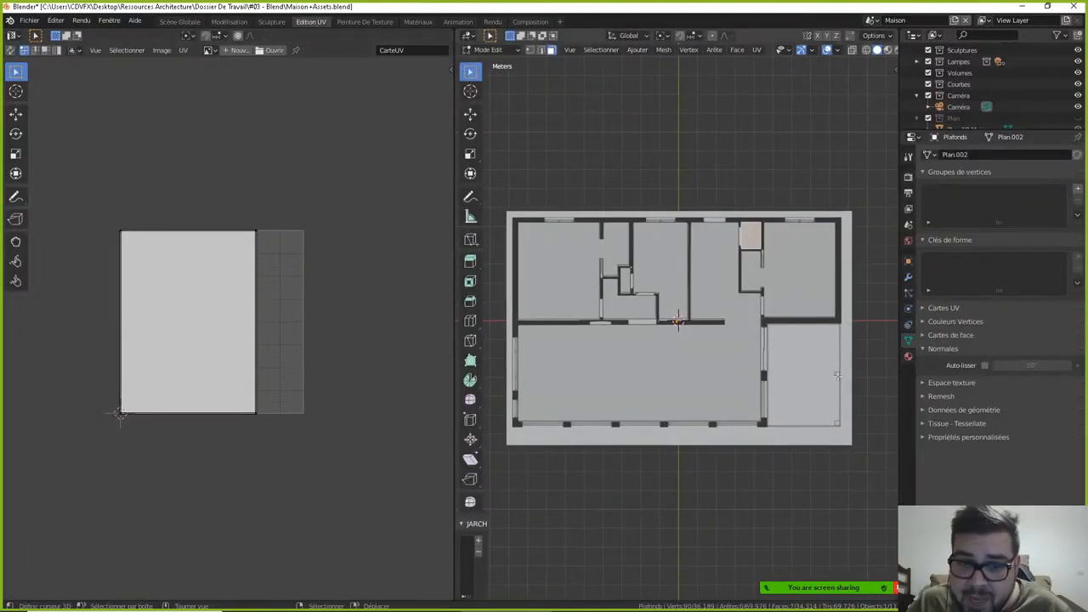
left_click(722, 337)
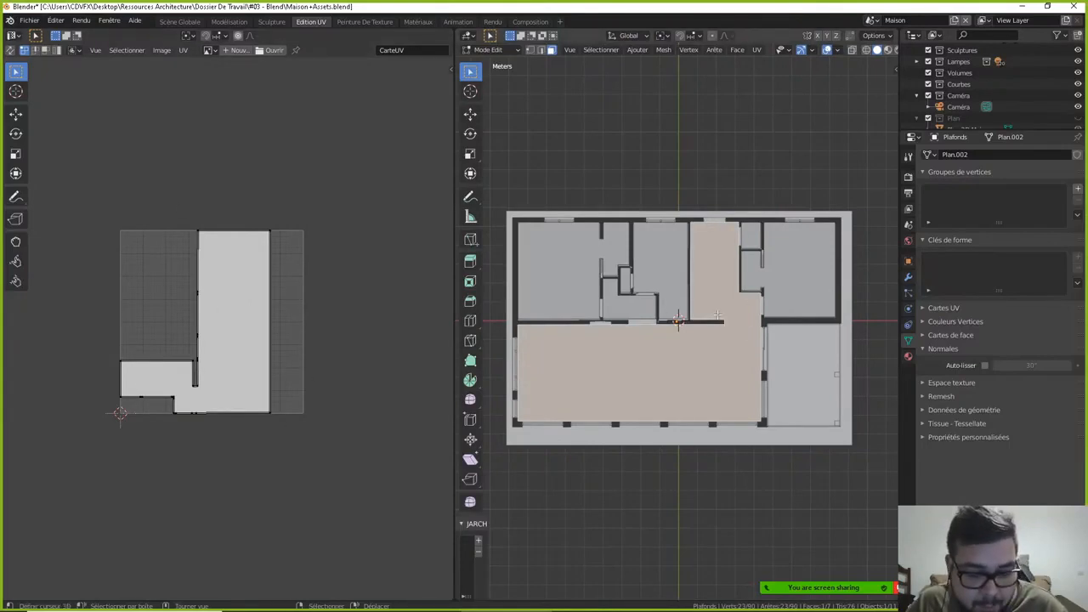
key("u")
left_click(671, 222)
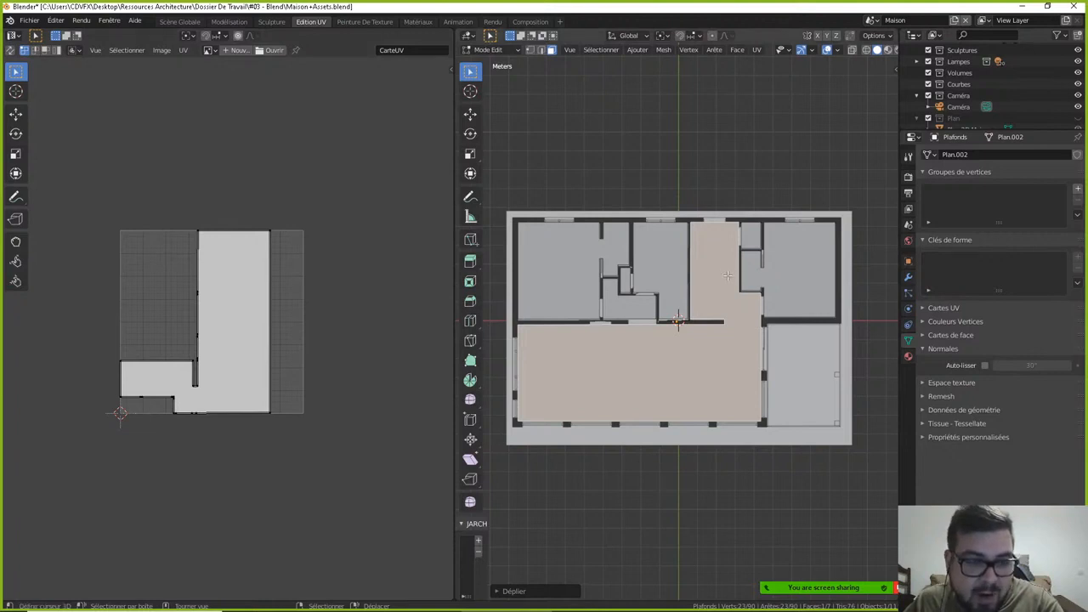
- View the ceilings from below and hide the 2D house plan that covers them
middle_click_drag(712, 291, 700, 287)
key("KP_7")
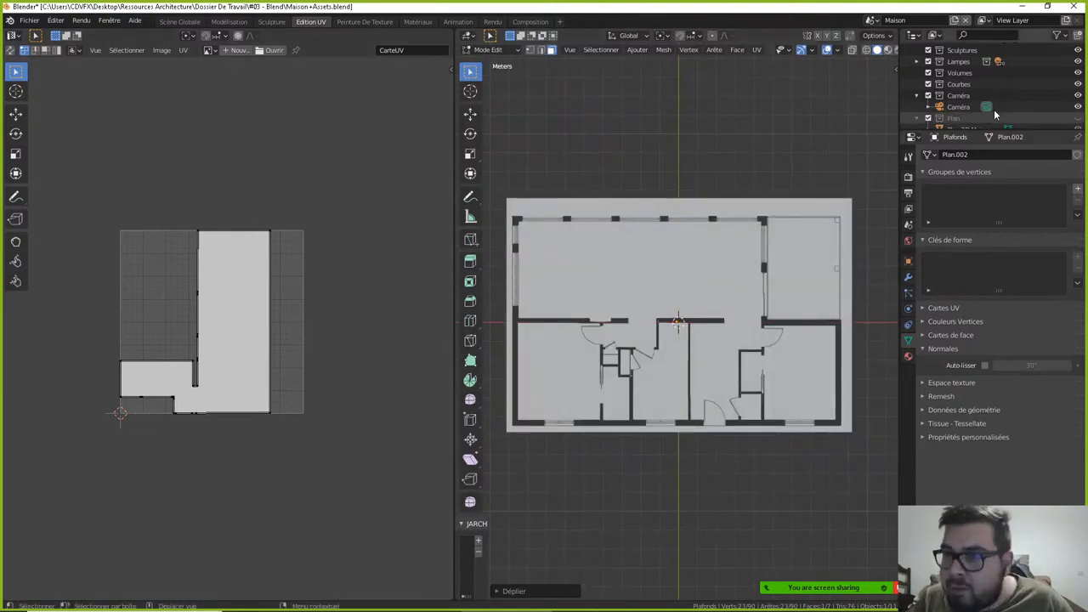
scroll(996, 109, "down", 1)
left_click(1077, 118)
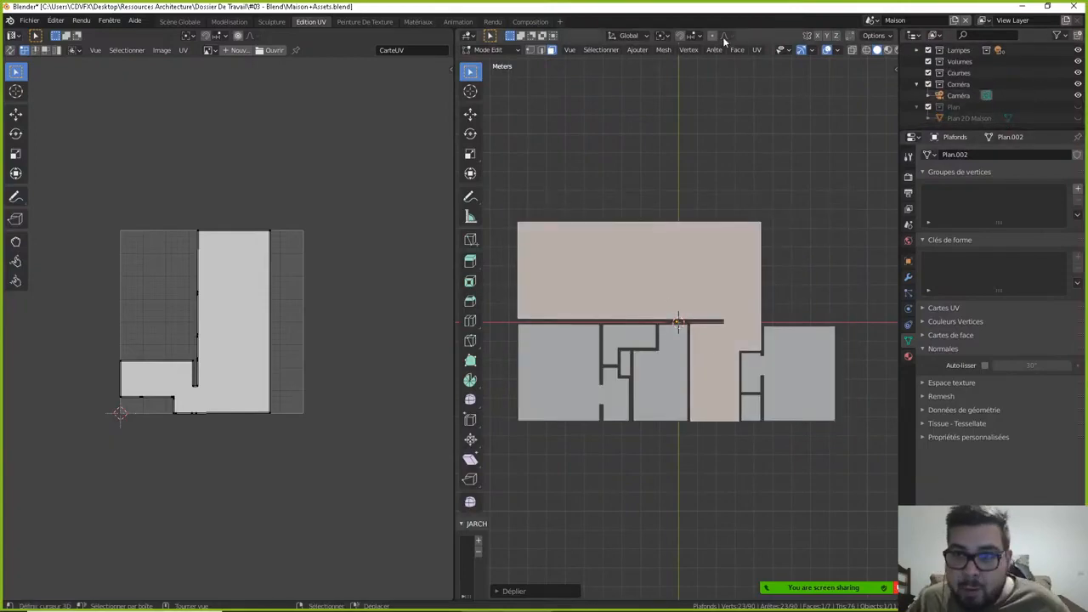
- Turn on the face orientation overlay and check the ceiling faces from below and from above
left_click(813, 49)
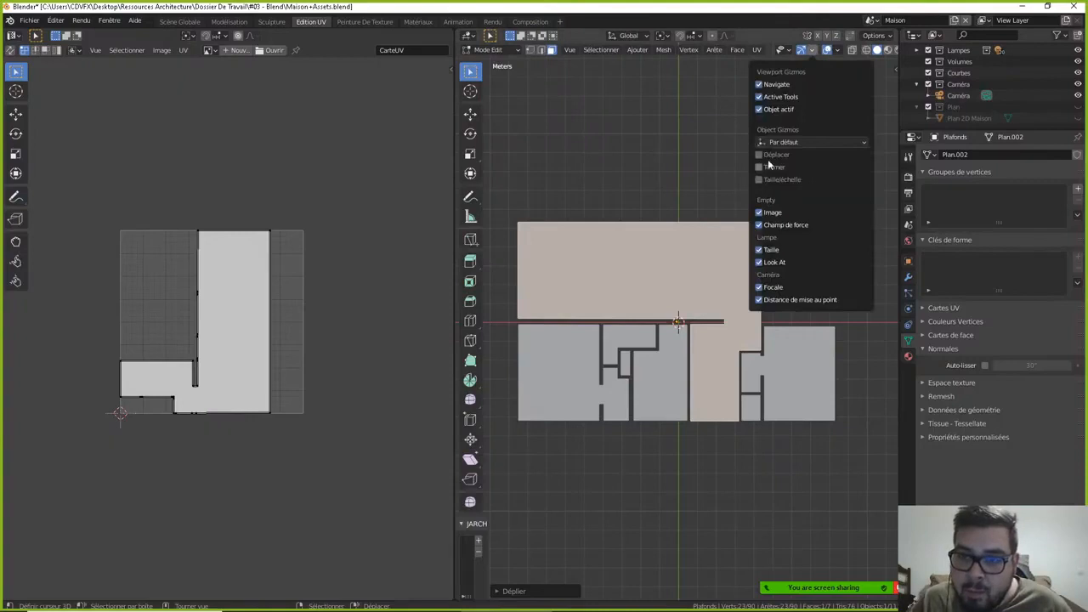
mouse_move(839, 52)
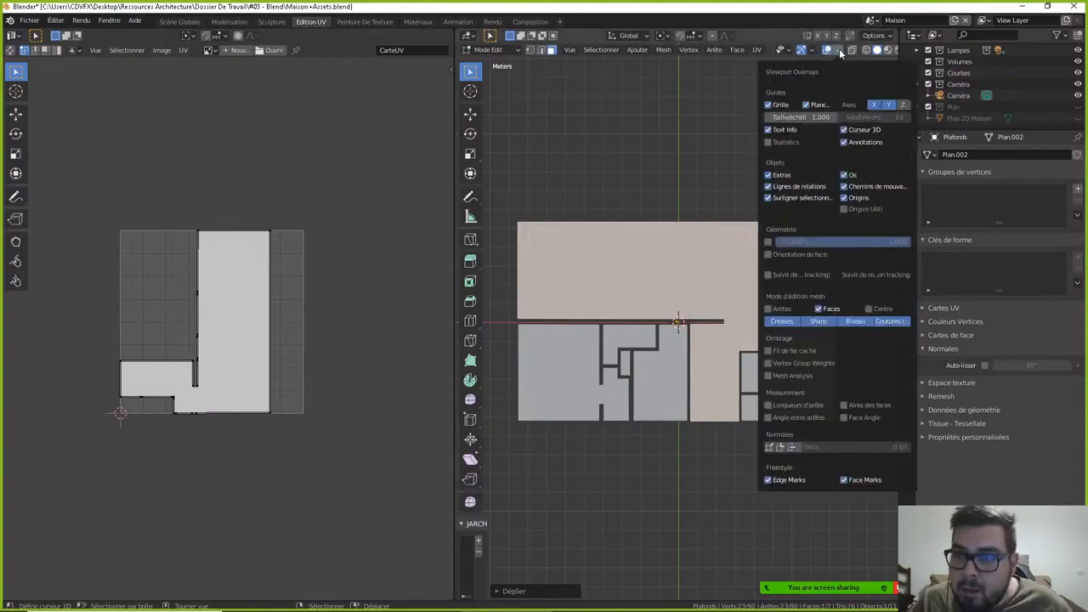
left_click(770, 256)
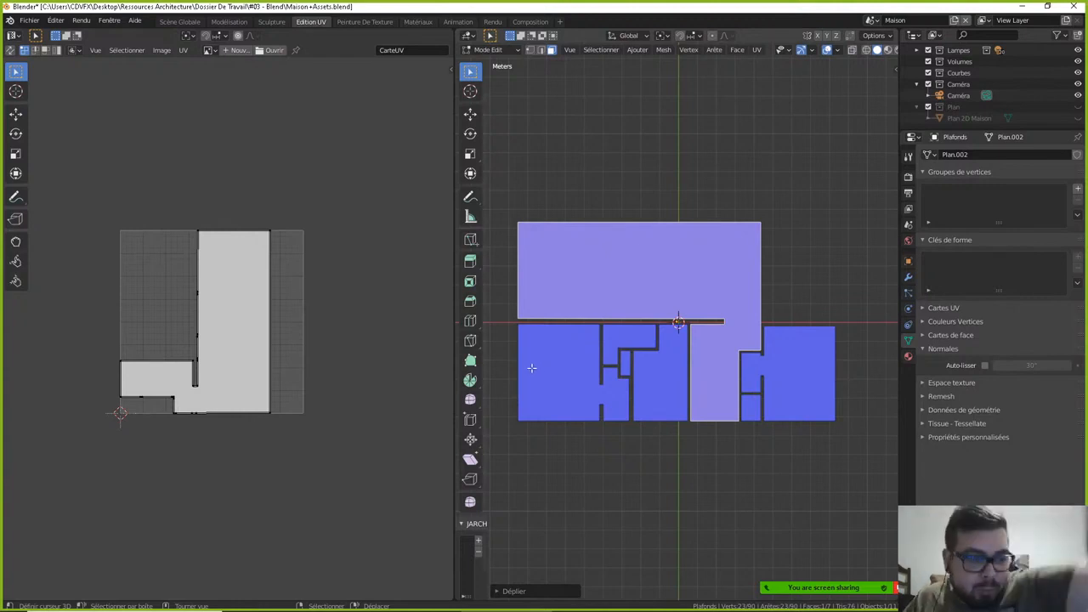
key("ctrl+KP_7")
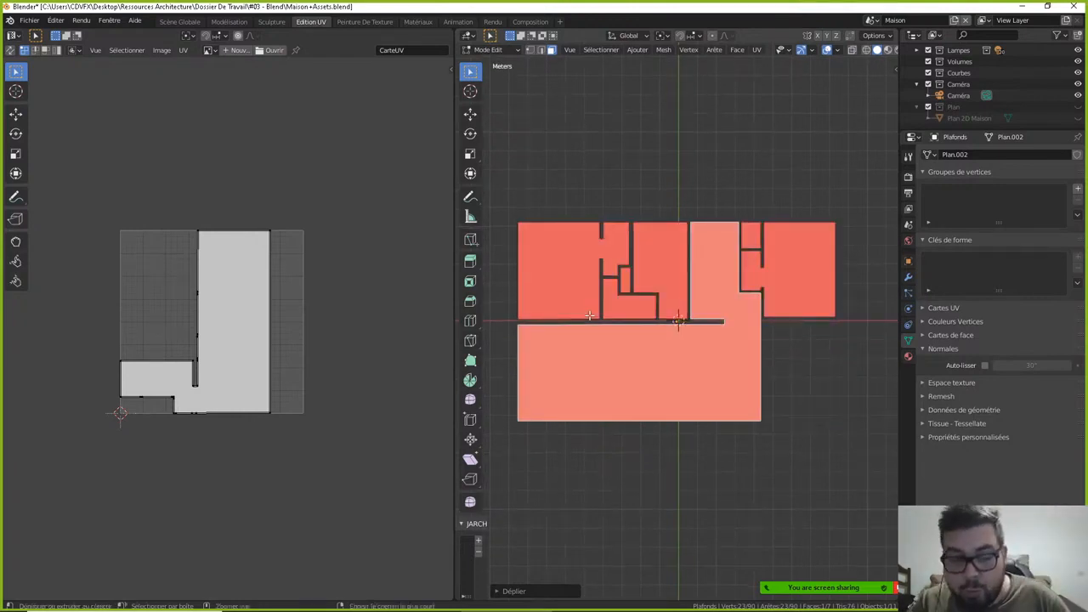
- View the ceilings from above and rotate the UV island of the L-shaped ceiling face by -90°
key("KP_7")
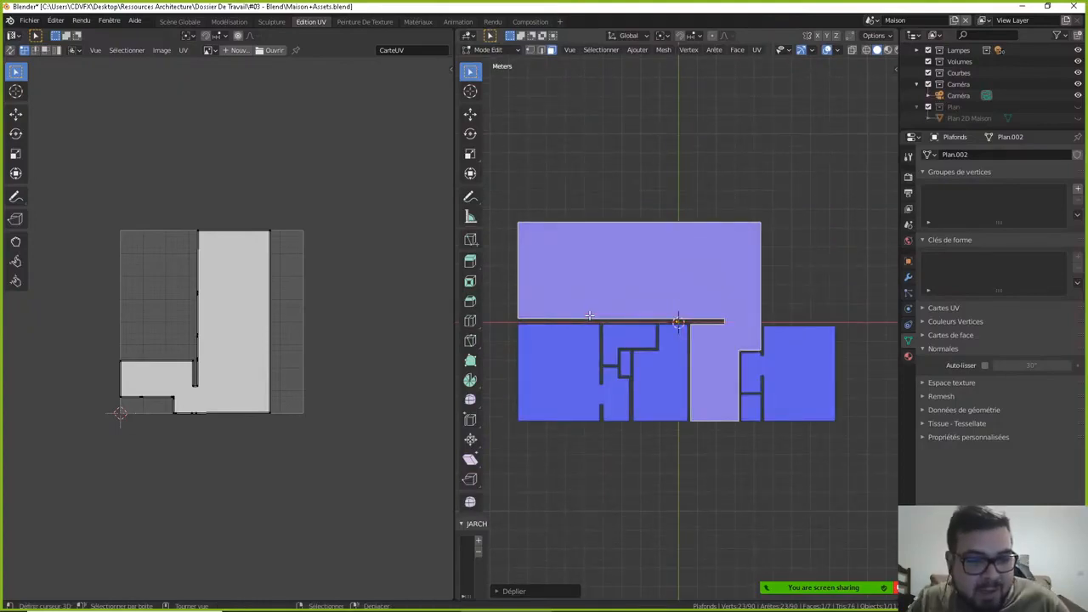
key("a")
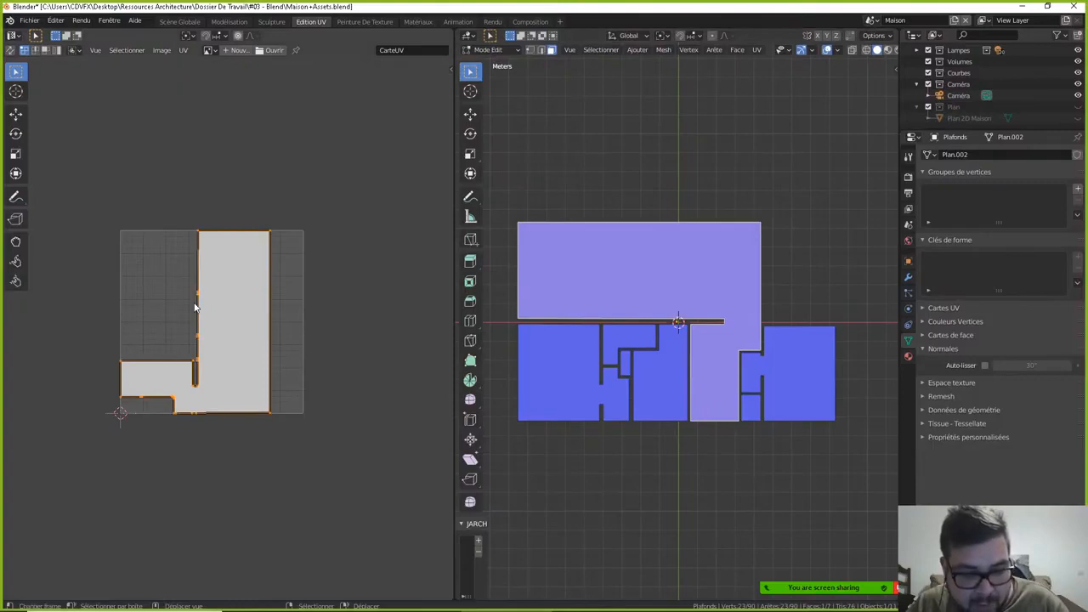
type("r90")
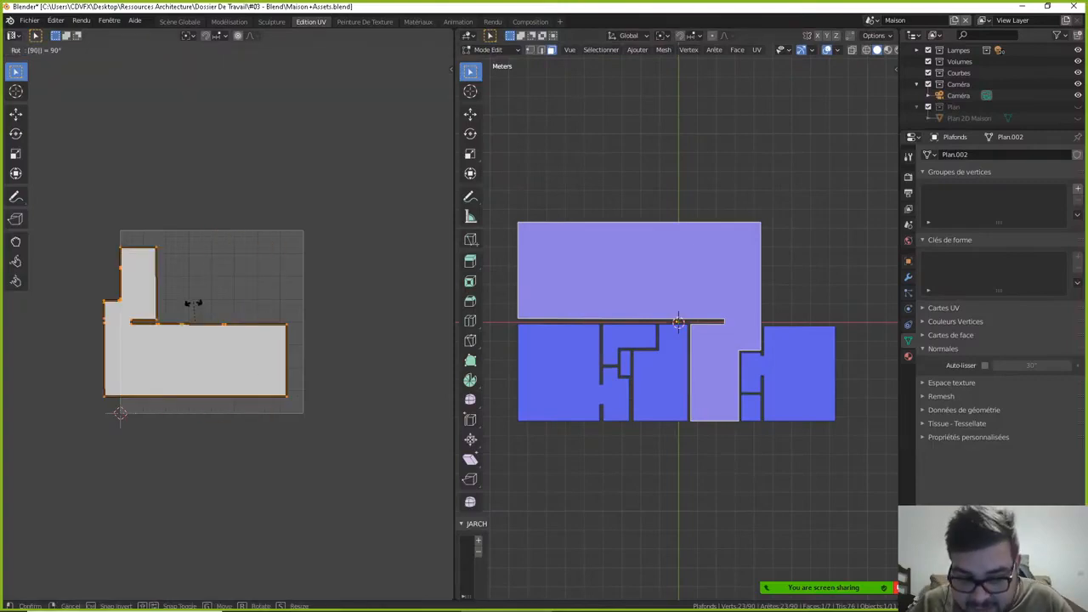
key("minus")
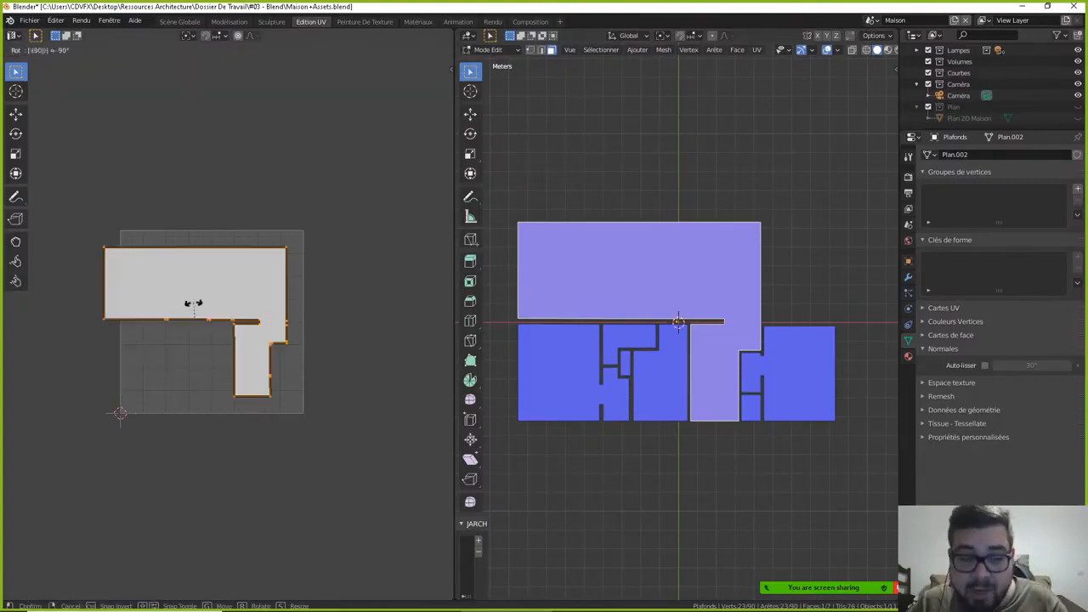
key("Return")
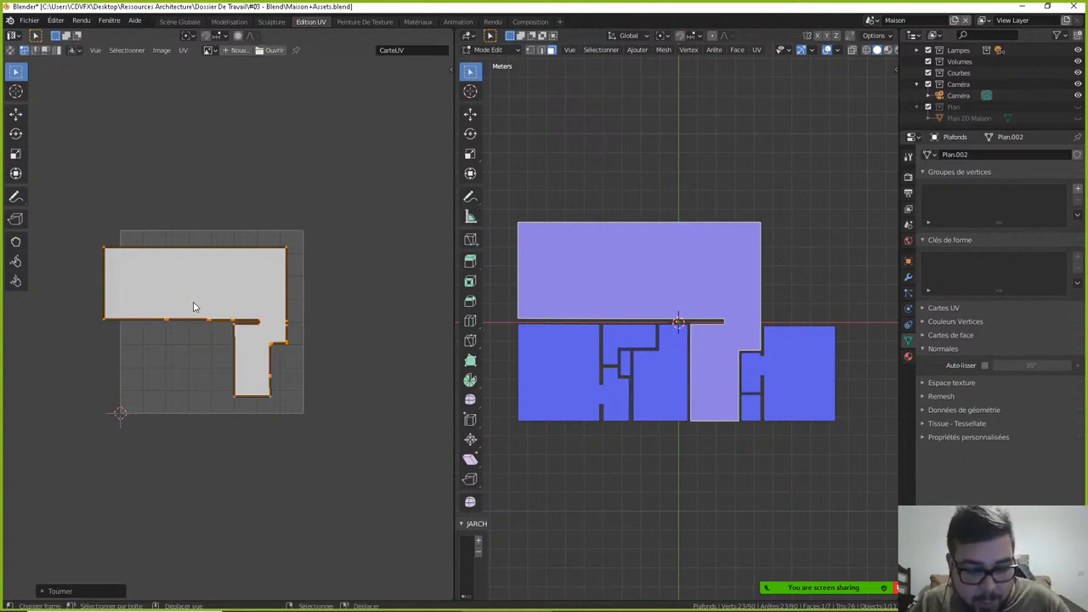
- Pack the L-shaped ceiling's UV island with island rotation turned off
left_click(181, 50)
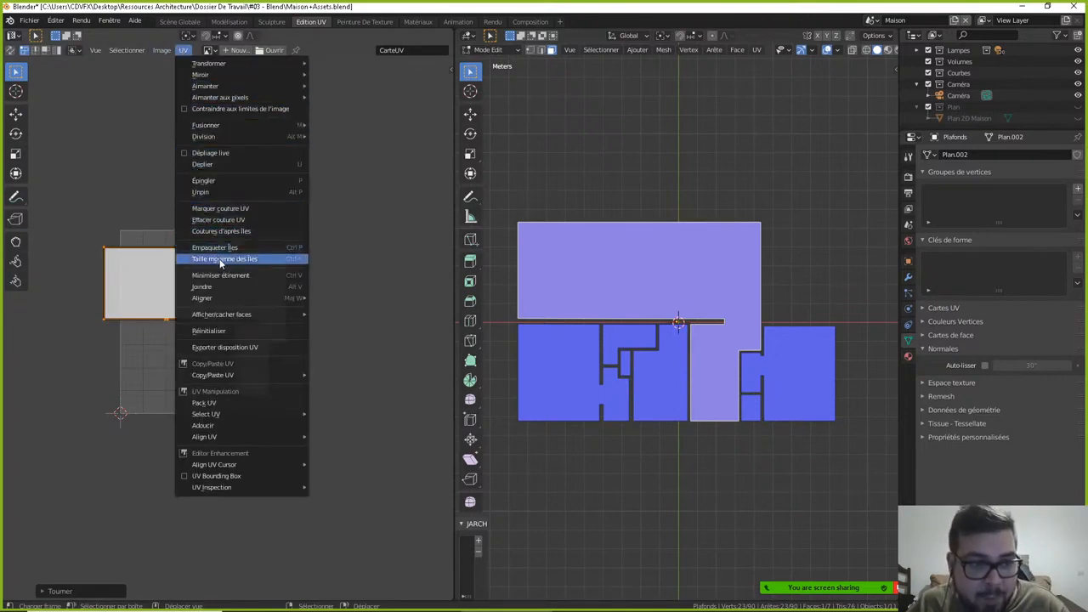
left_click(242, 247)
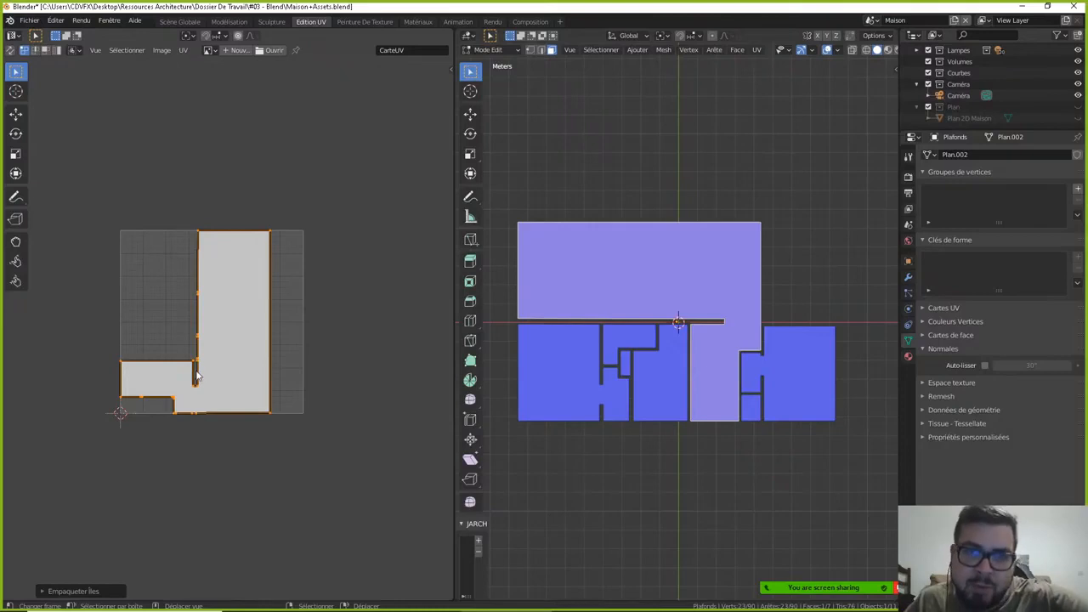
left_click(45, 592)
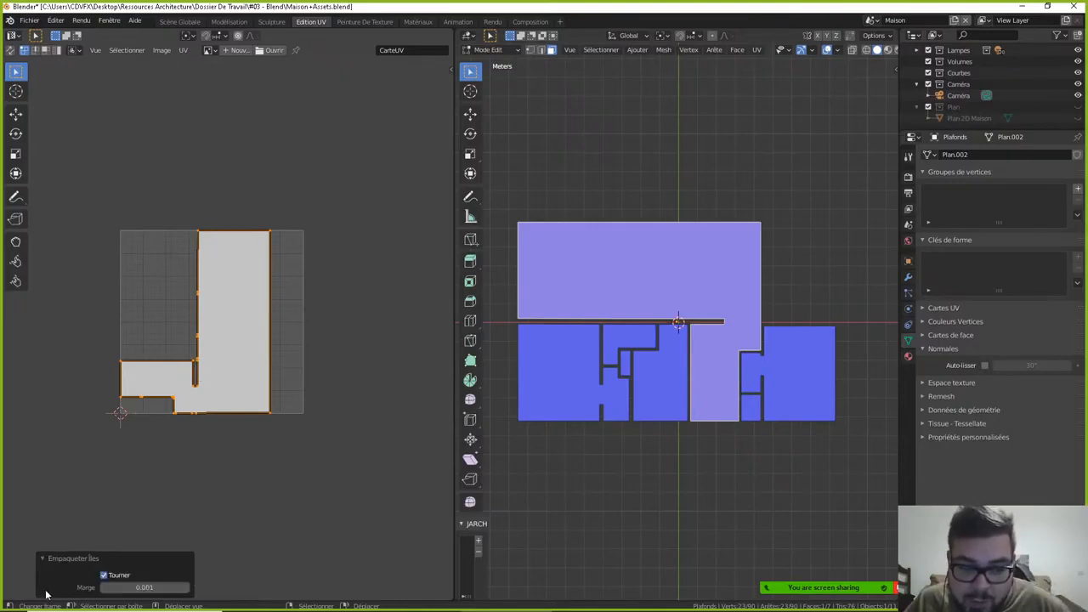
left_click(104, 576)
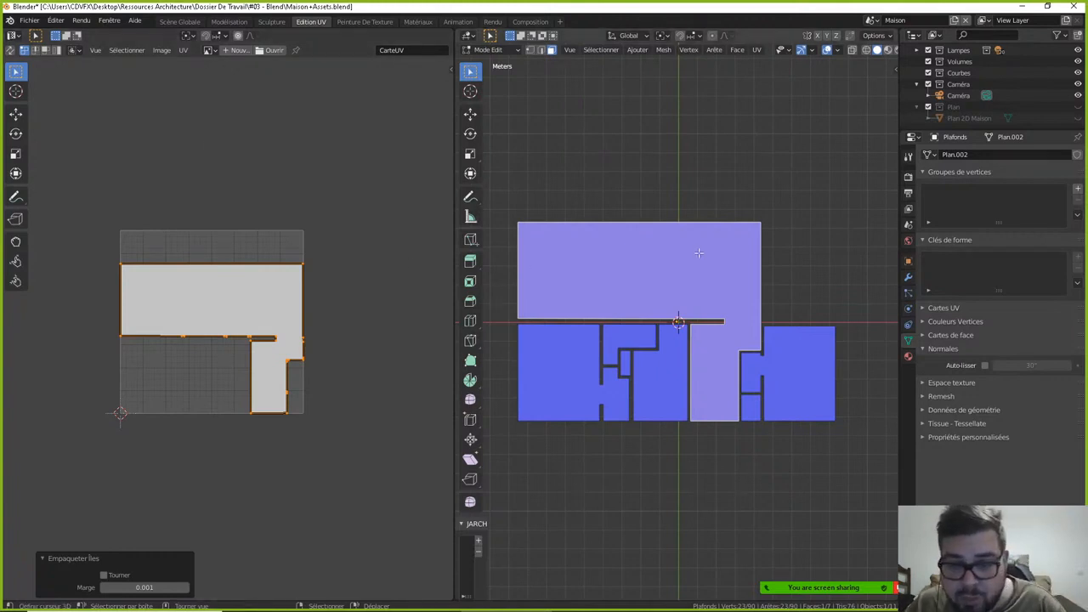
- Unwrap the L-shaped ceiling face again and rotate its new UV island by -90°
key("u")
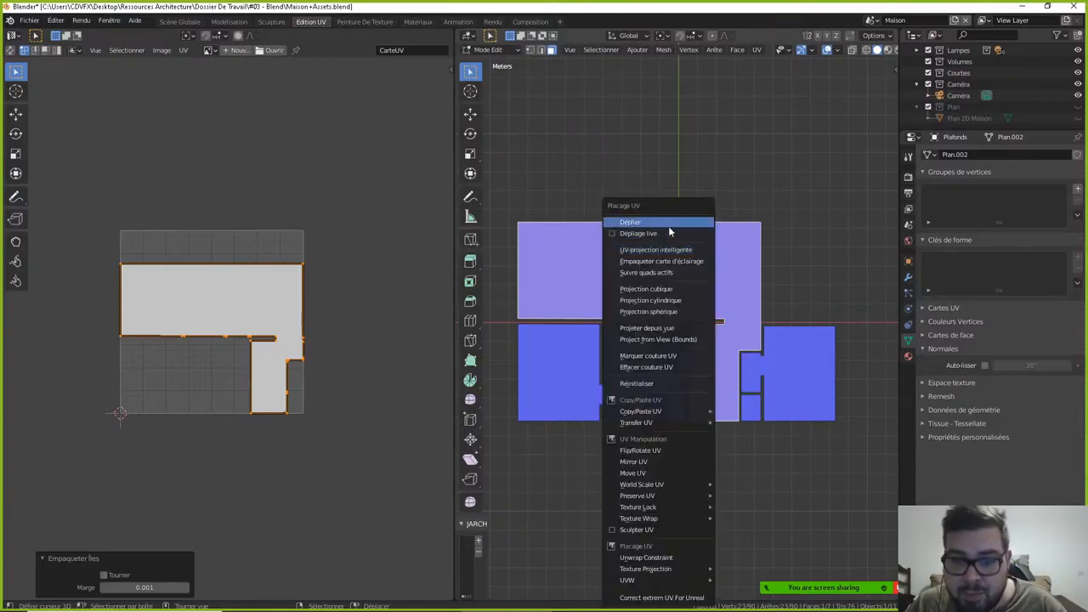
left_click(668, 227)
type("-90")
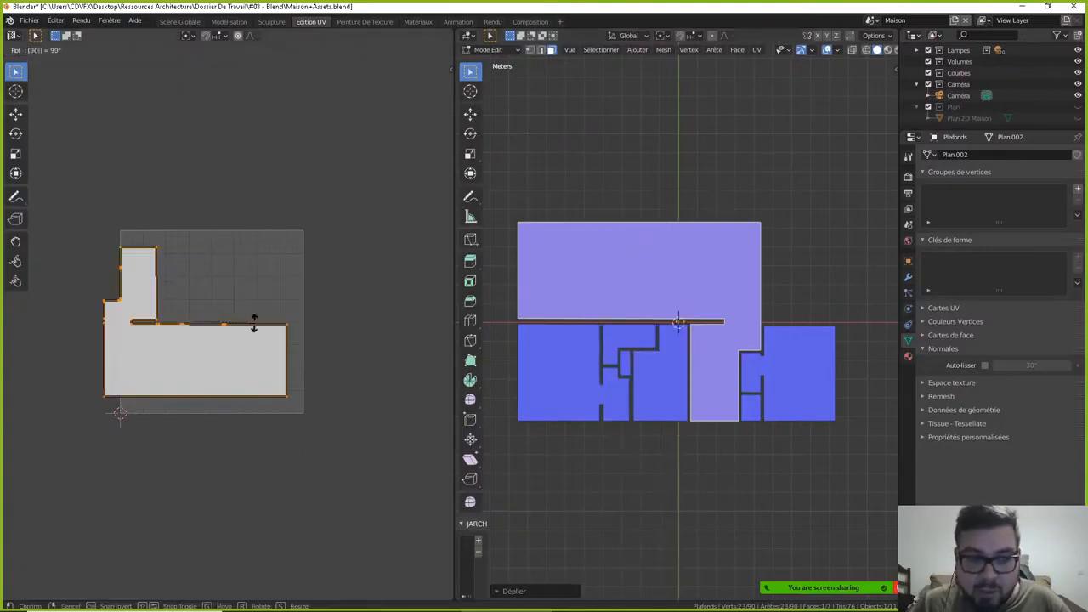
key("Return")
- Shift the rotated island about 0.09 along X to the UV tile's edge, and pack it with rotation off
key("g")
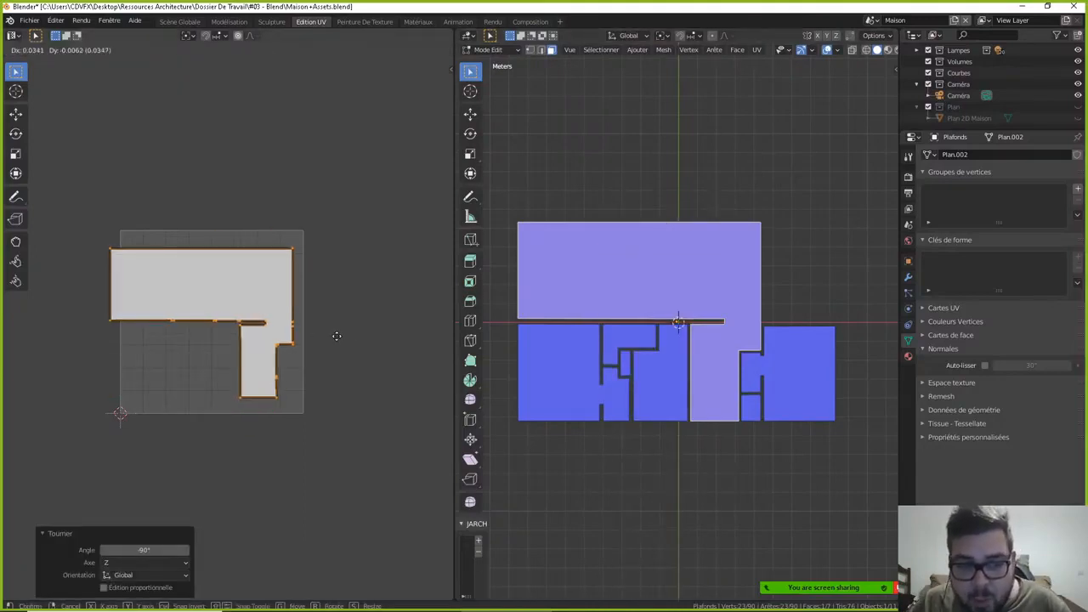
left_click(419, 348)
scroll(374, 314, "up", 5)
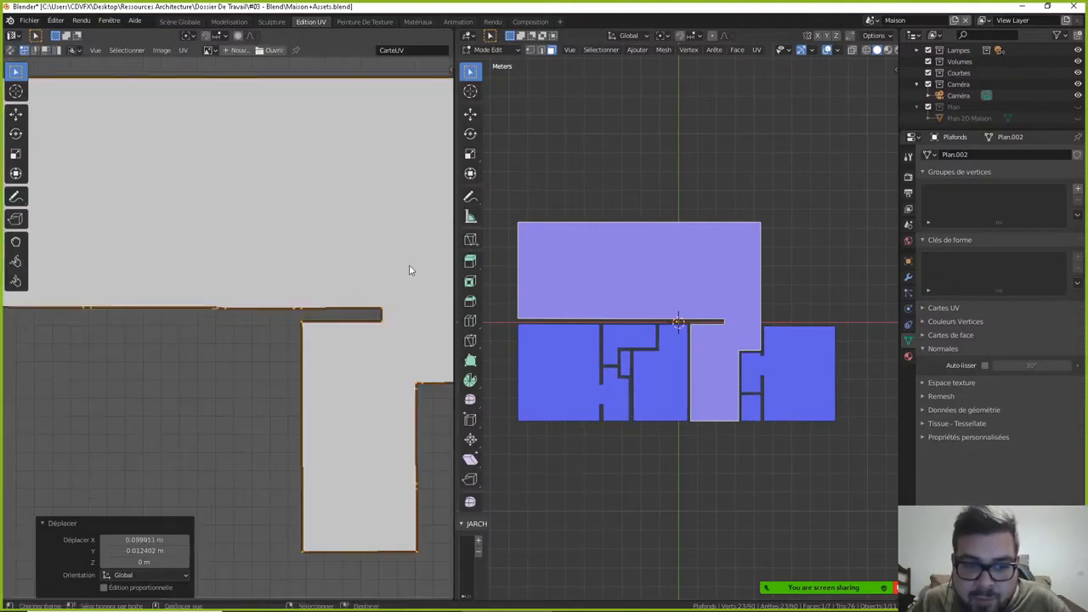
middle_click_drag(409, 264, 207, 285)
scroll(219, 285, "up", 3)
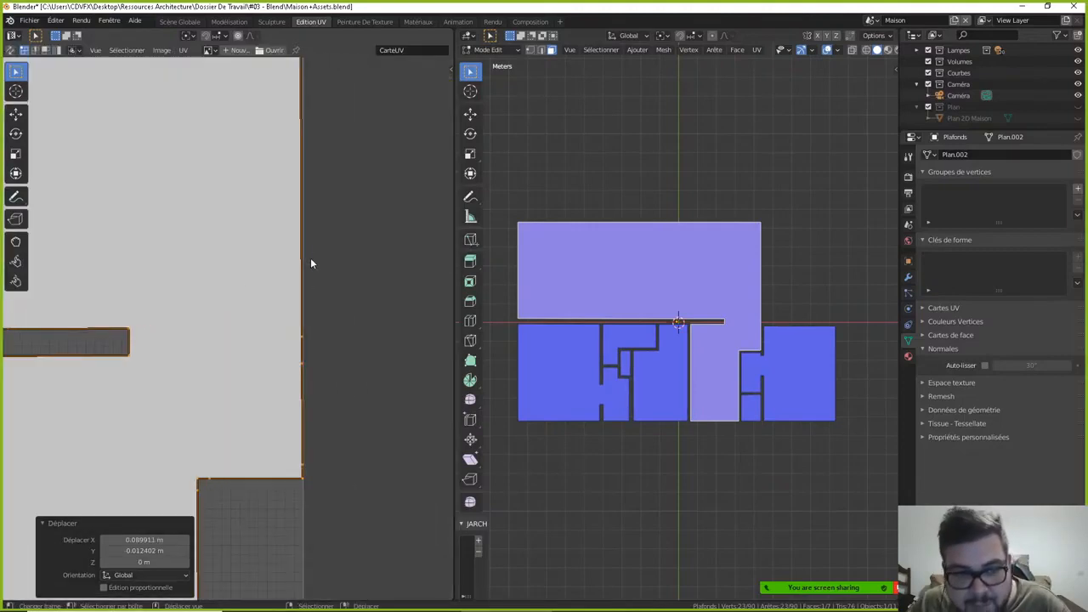
scroll(310, 259, "down", 5)
left_click(185, 50)
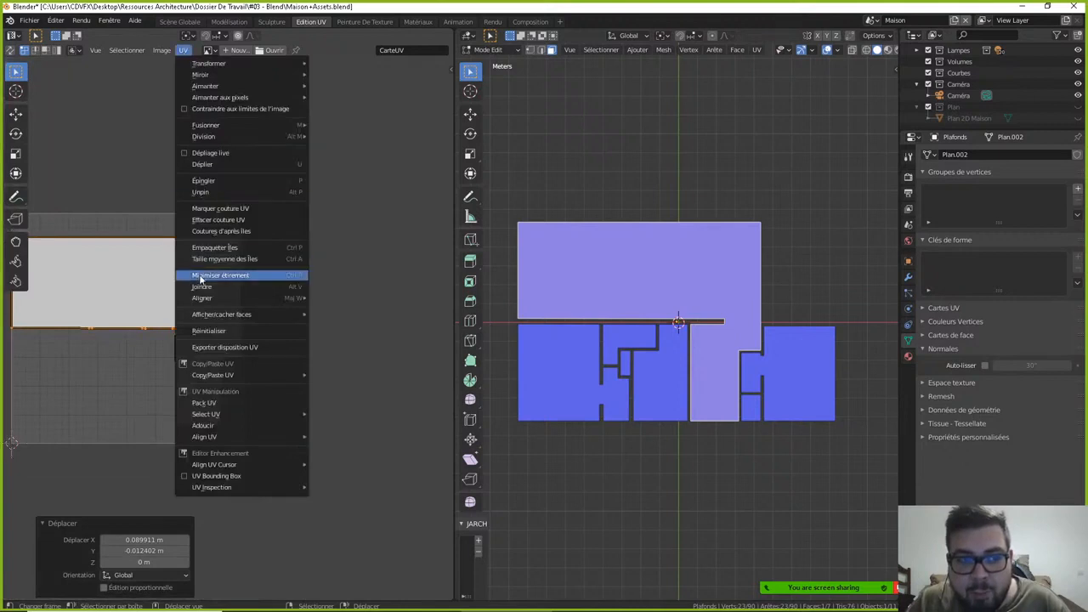
left_click(226, 248)
scroll(219, 289, "down", 1)
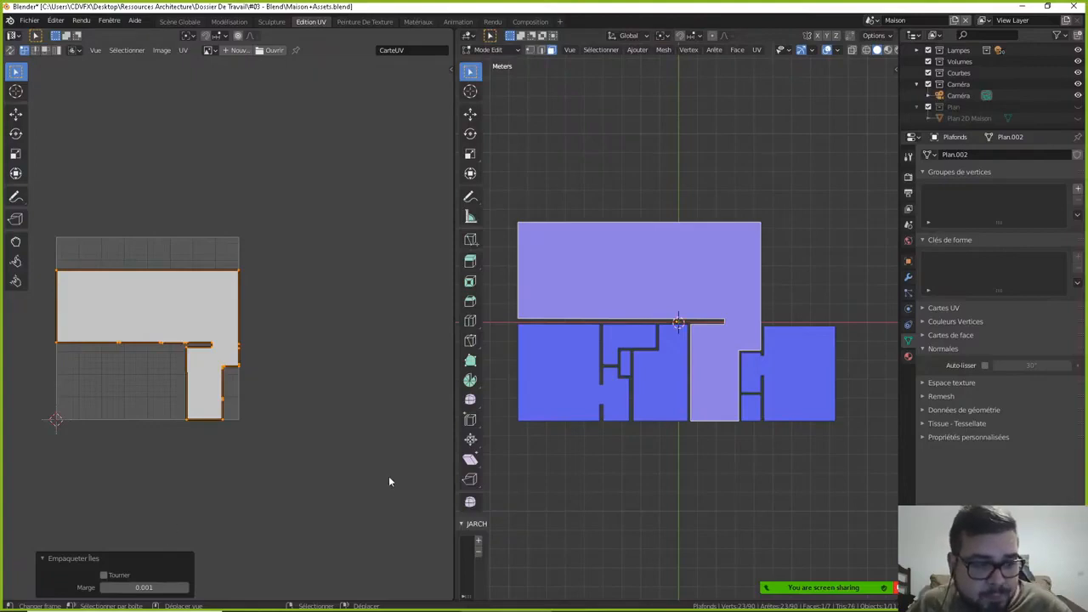
- Assign M_Plafond_Salle_Cuisine_Hall to the selected L-shaped ceiling face and add a second slot with a new material
left_click(909, 357)
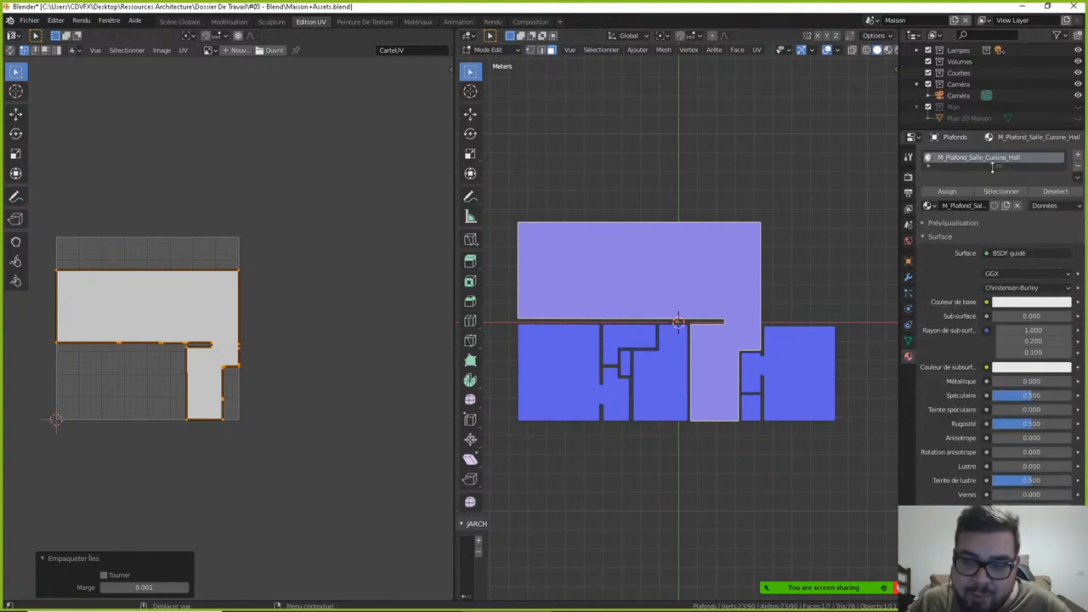
left_click(950, 192)
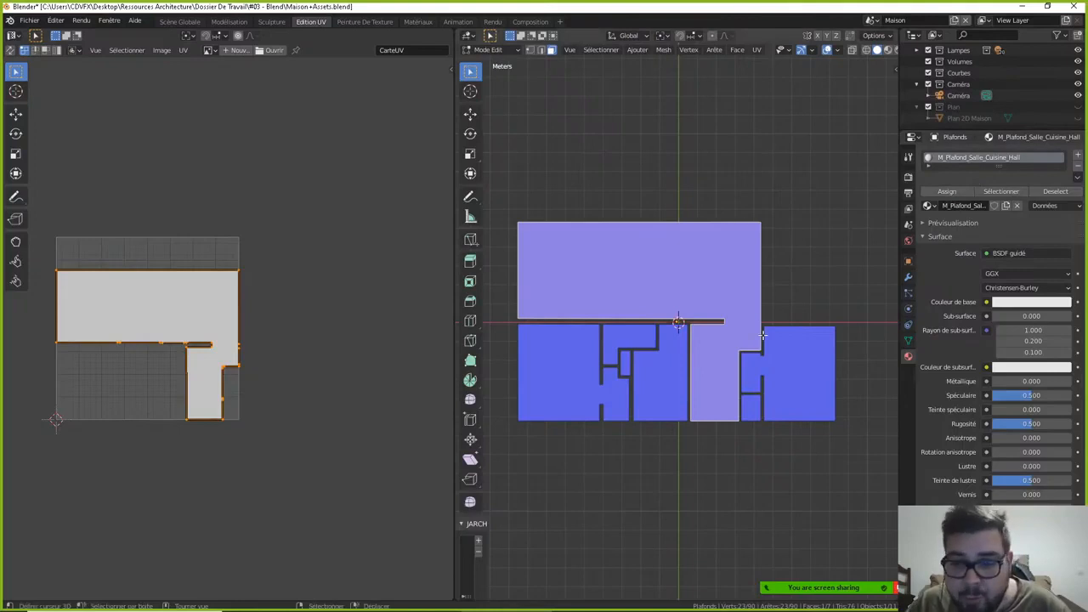
left_click(1078, 156)
left_click(1010, 232)
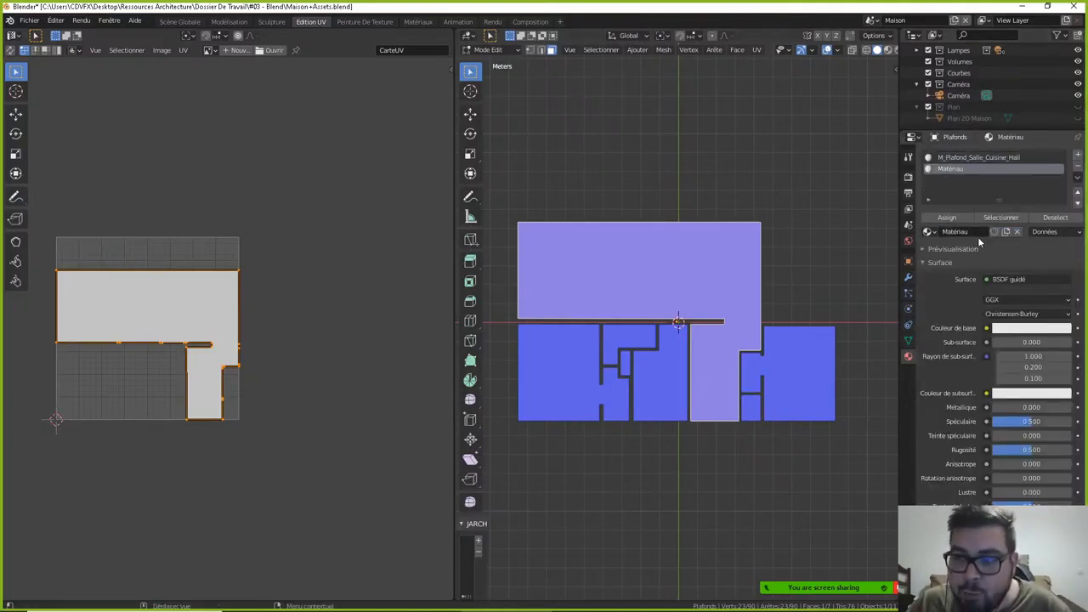
- Name the new ceiling material M_Chambres
type("m8")
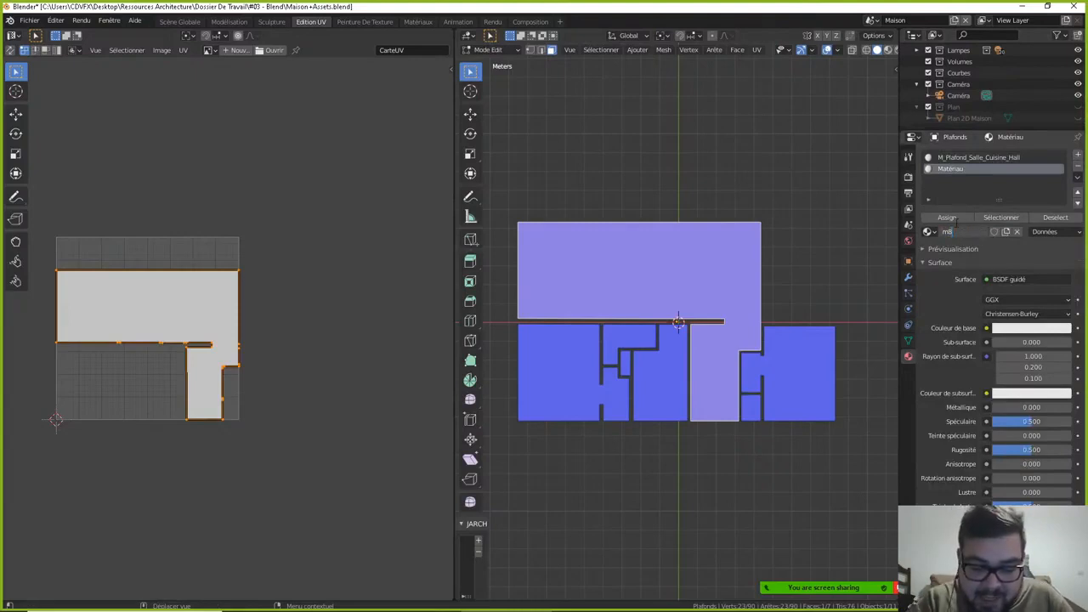
type("chAMBRES")
key("Return")
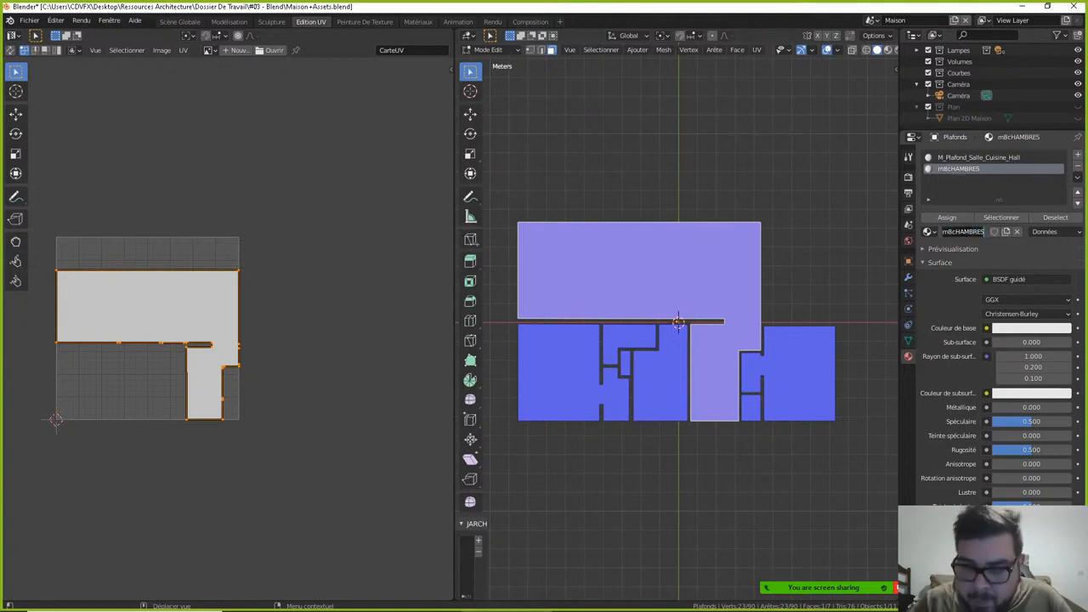
double_click(968, 231)
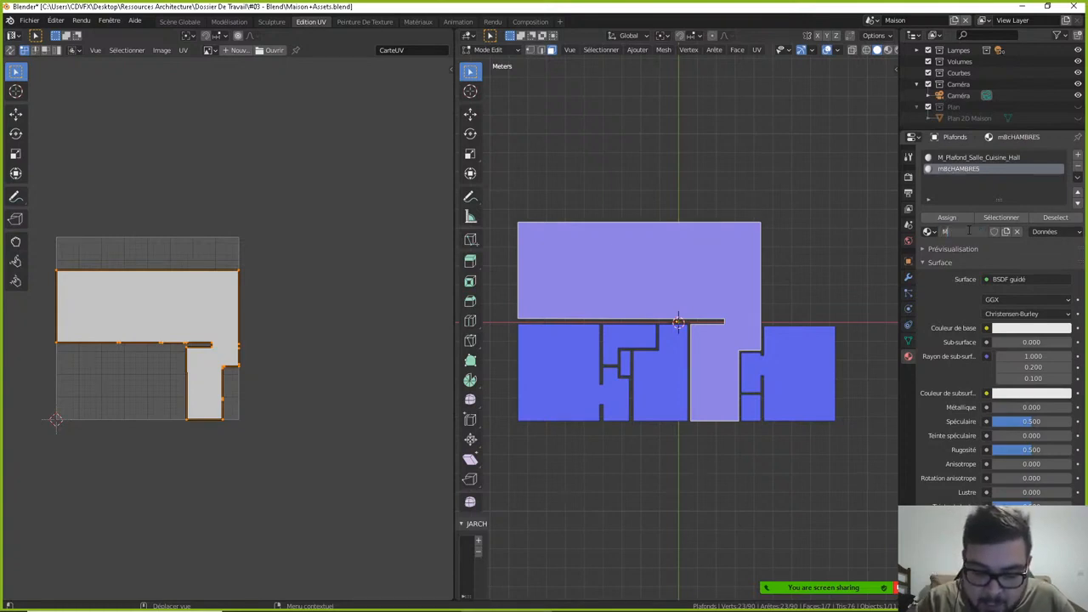
type("M_Chambres")
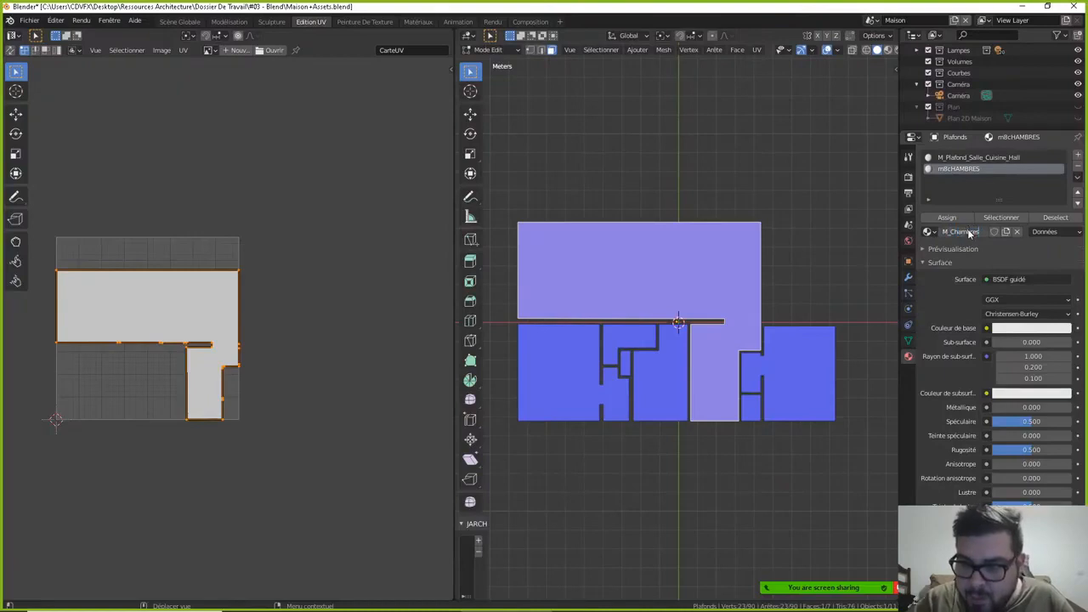
key("Return")
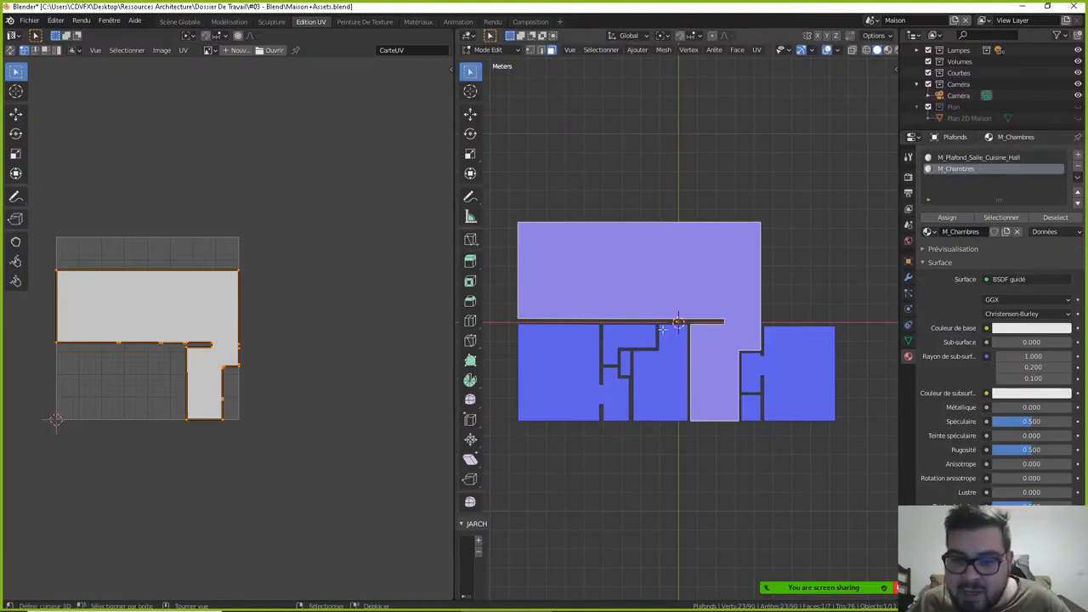
- Deselect the ceiling faces and temporarily show the 2D house plan to check which rooms are bedrooms
key("a")
left_click(697, 225)
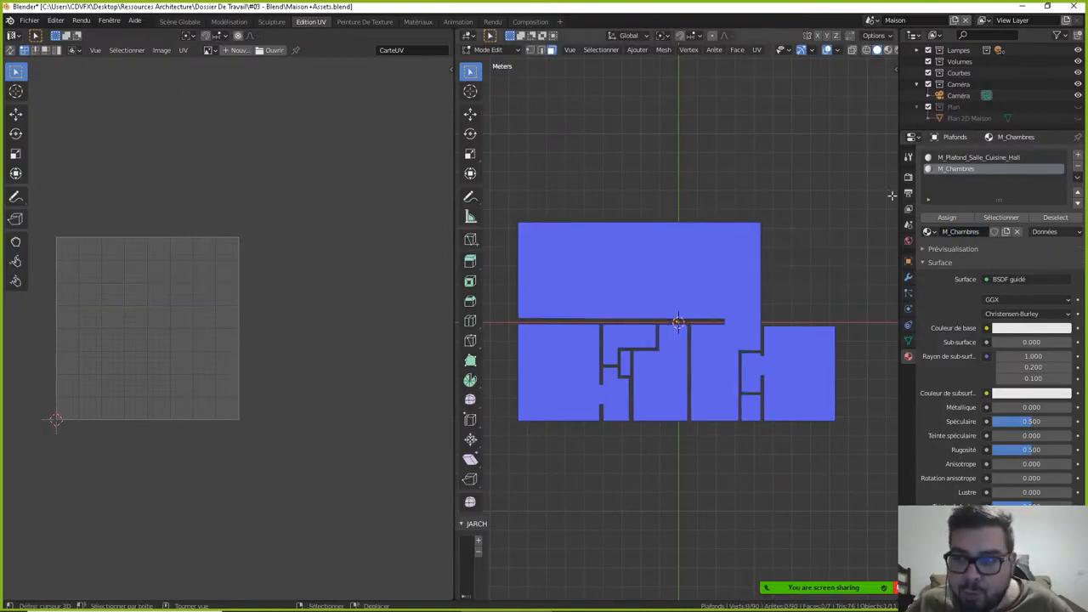
left_click(1078, 118)
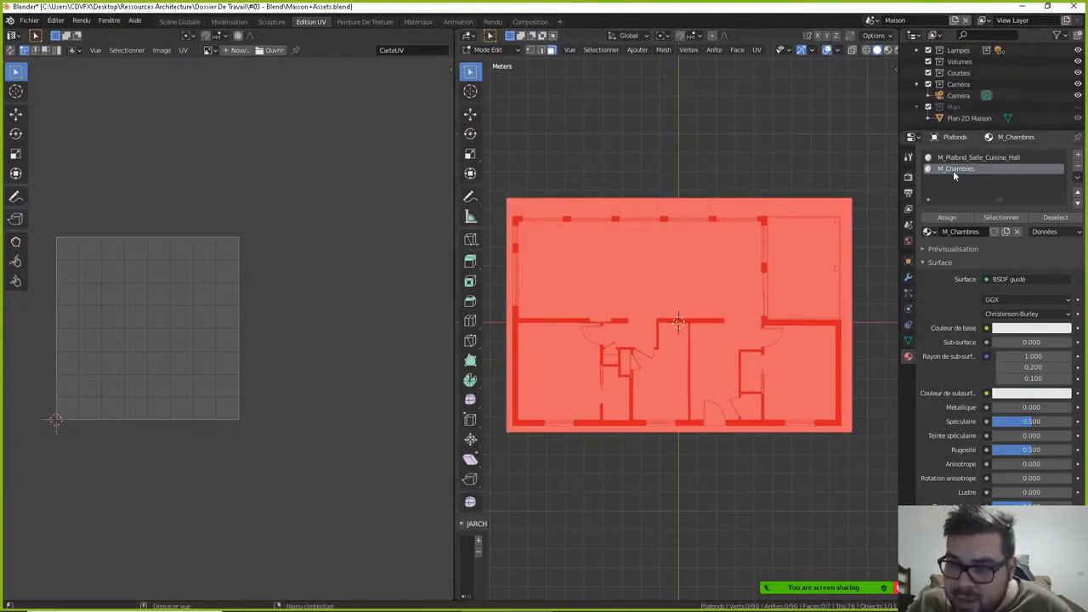
left_click(1078, 118)
- Select the three bedroom ceiling faces along the house's lower side and unwrap them together
left_click(783, 365)
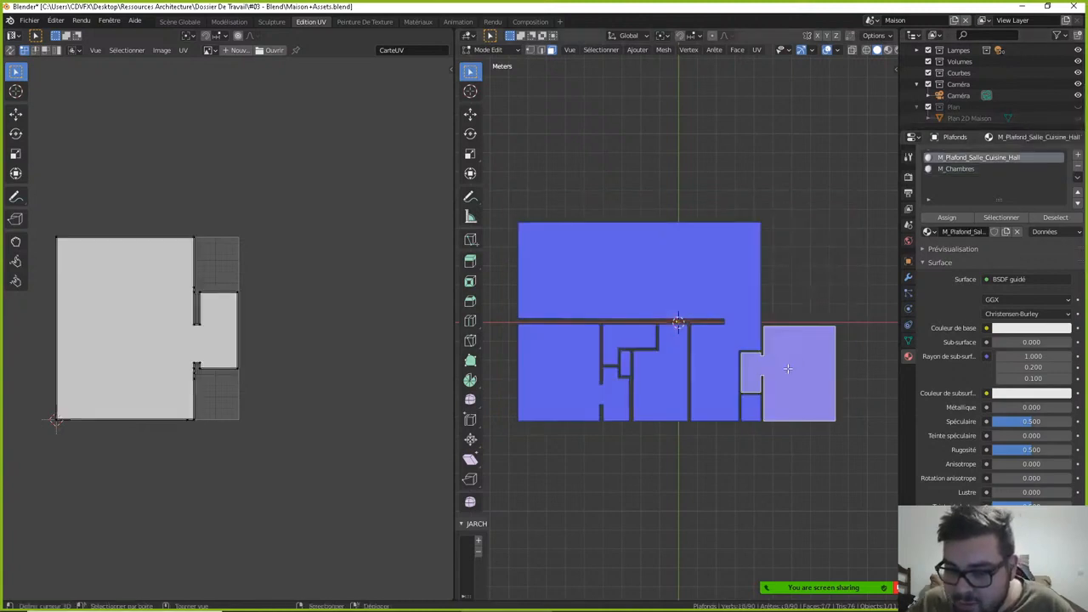
left_click(656, 380, "shift")
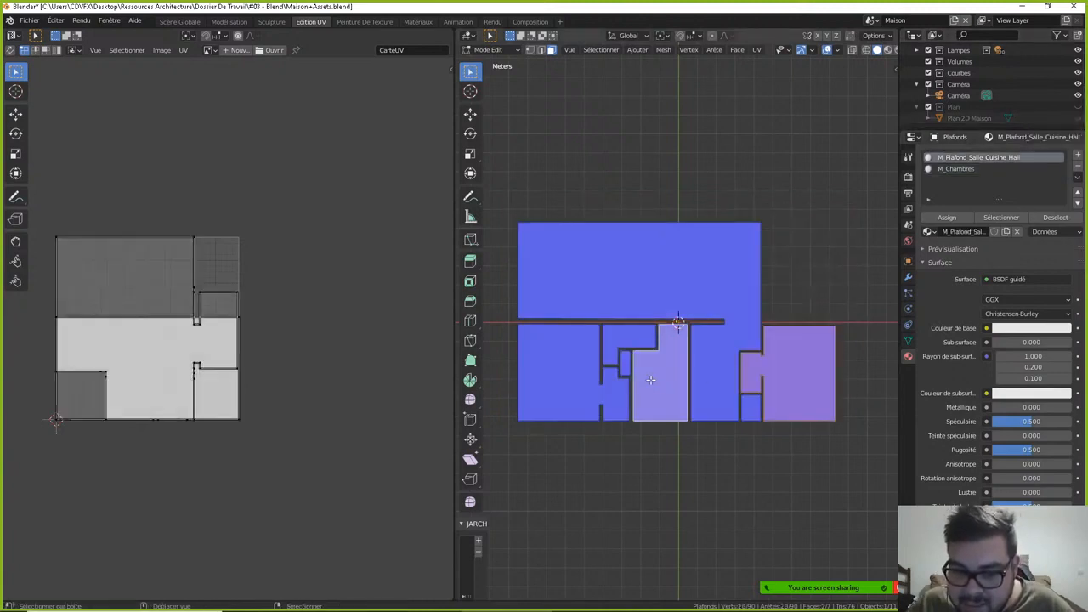
left_click(566, 378, "shift")
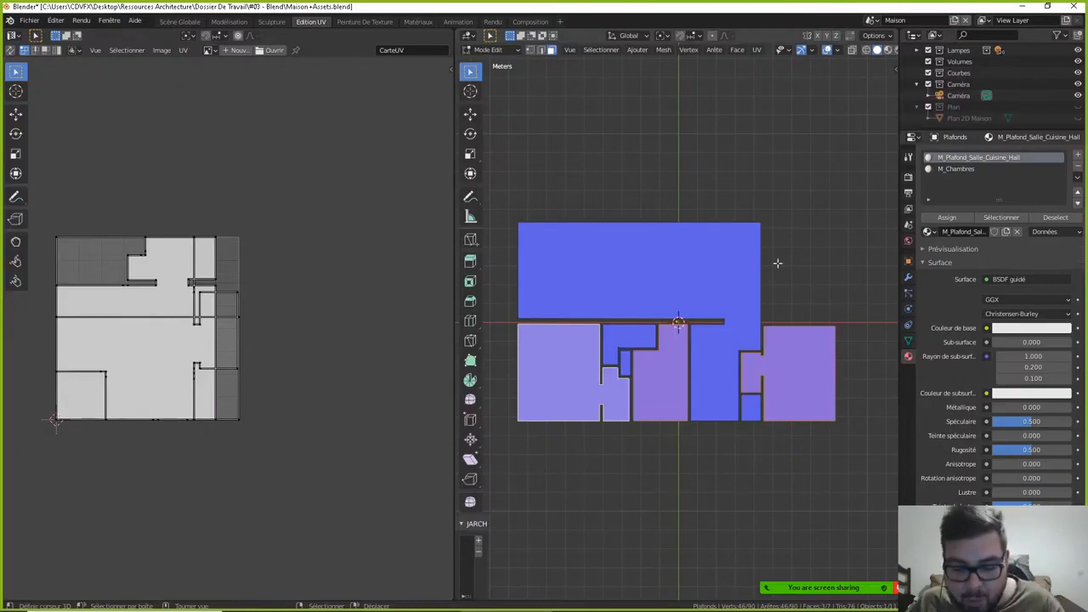
key("u")
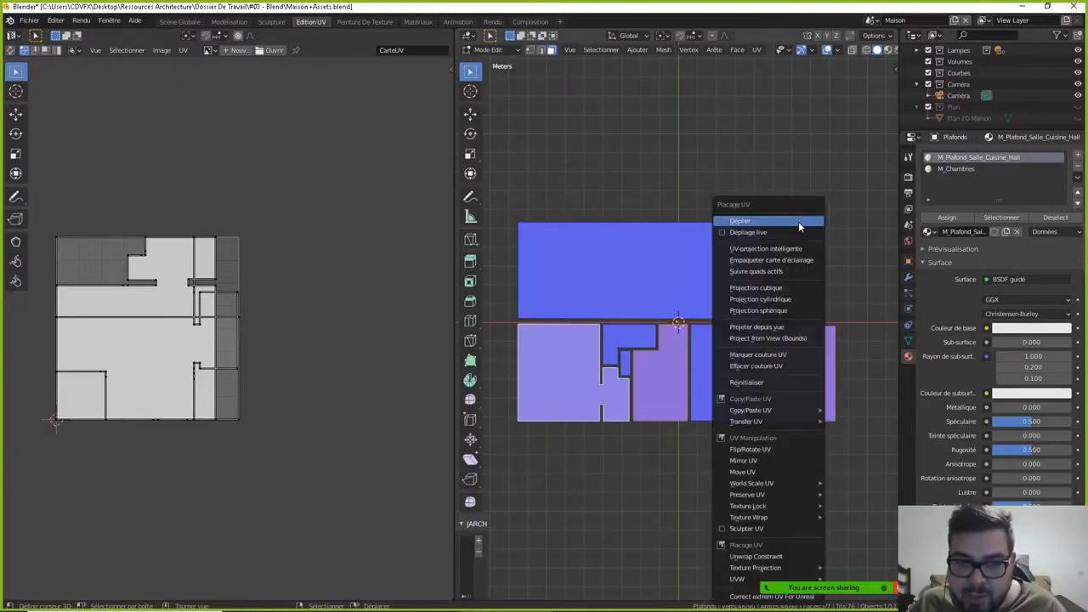
left_click(798, 221)
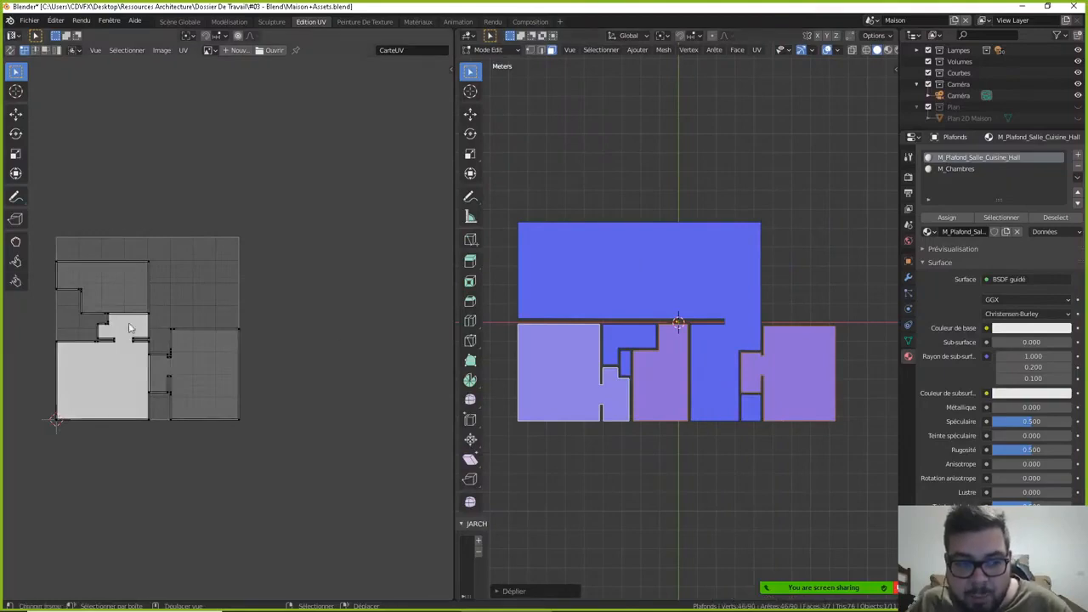
- Select the middle bedroom ceiling's whole UV island and rotate it by 90°
left_click(125, 263)
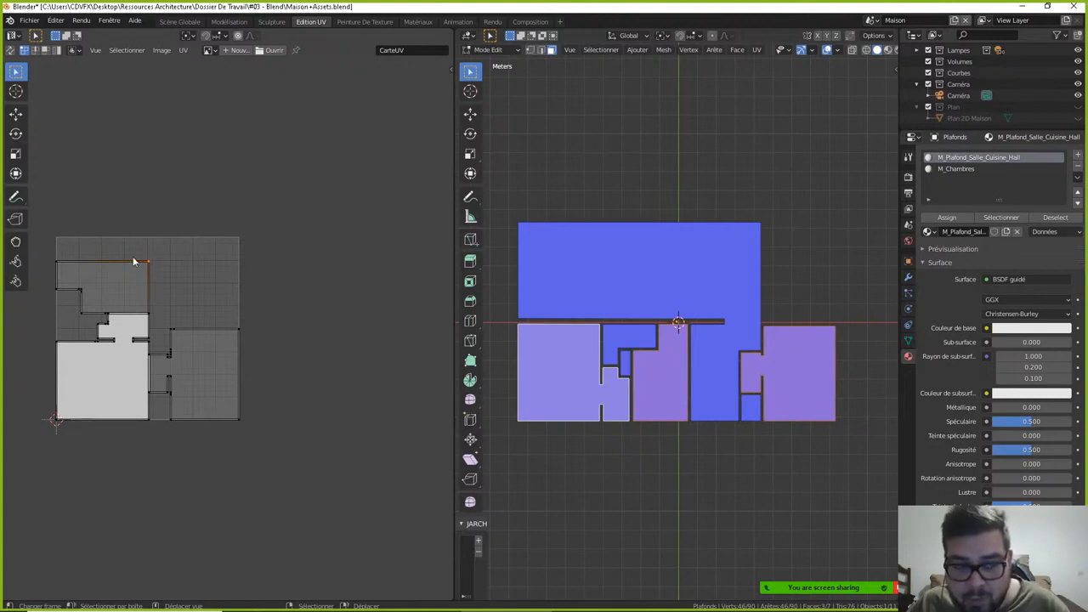
key("l")
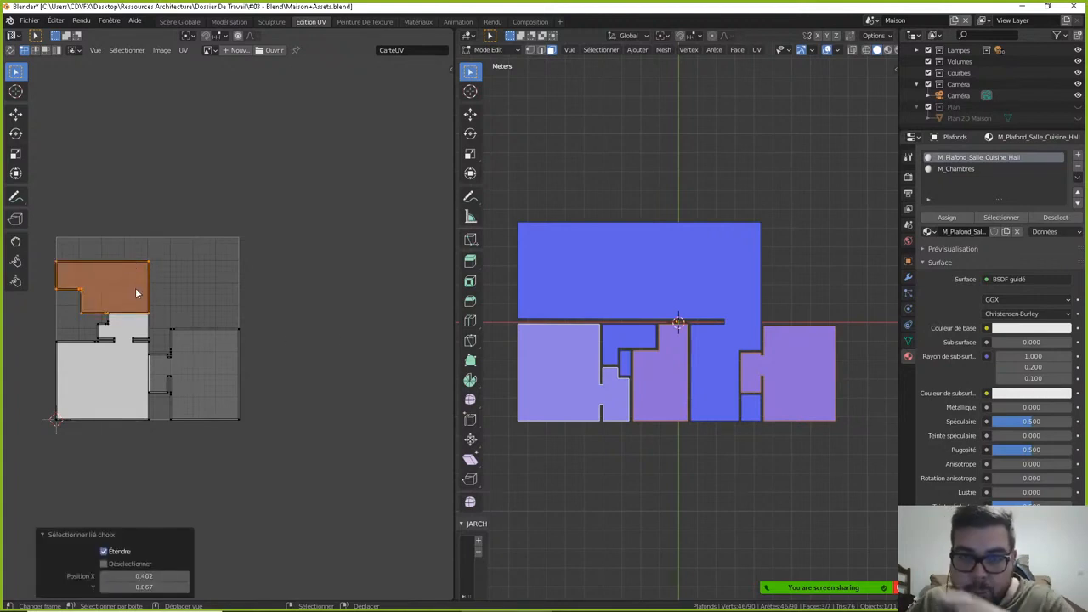
type("r")
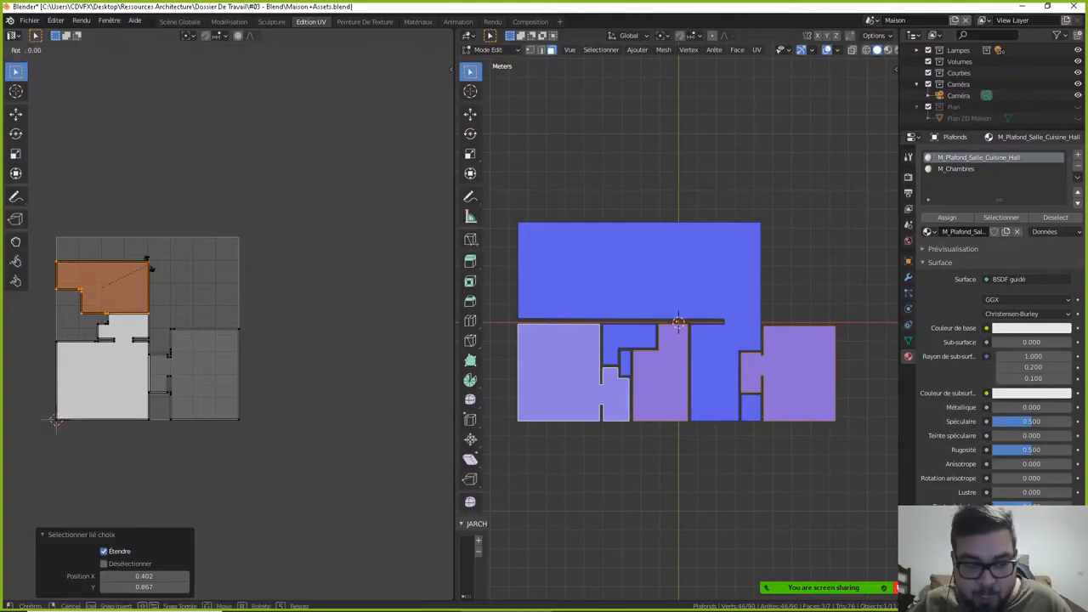
type("90")
key("Return")
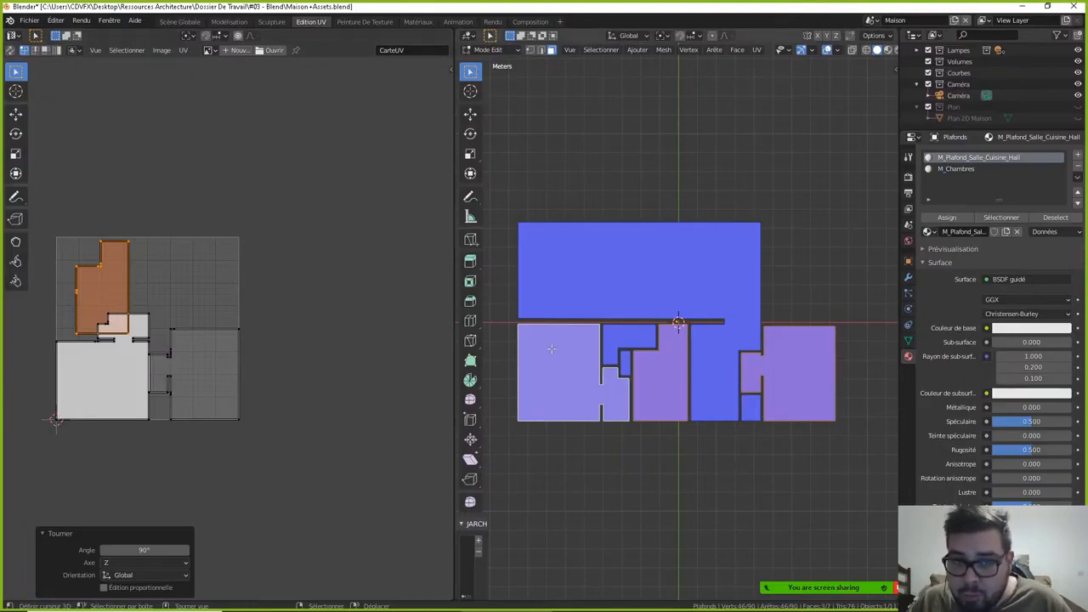
- Move the middle bedroom ceiling's UV island outside the UV square by about 0.58 m in X and Y, and deselect it
key("g")
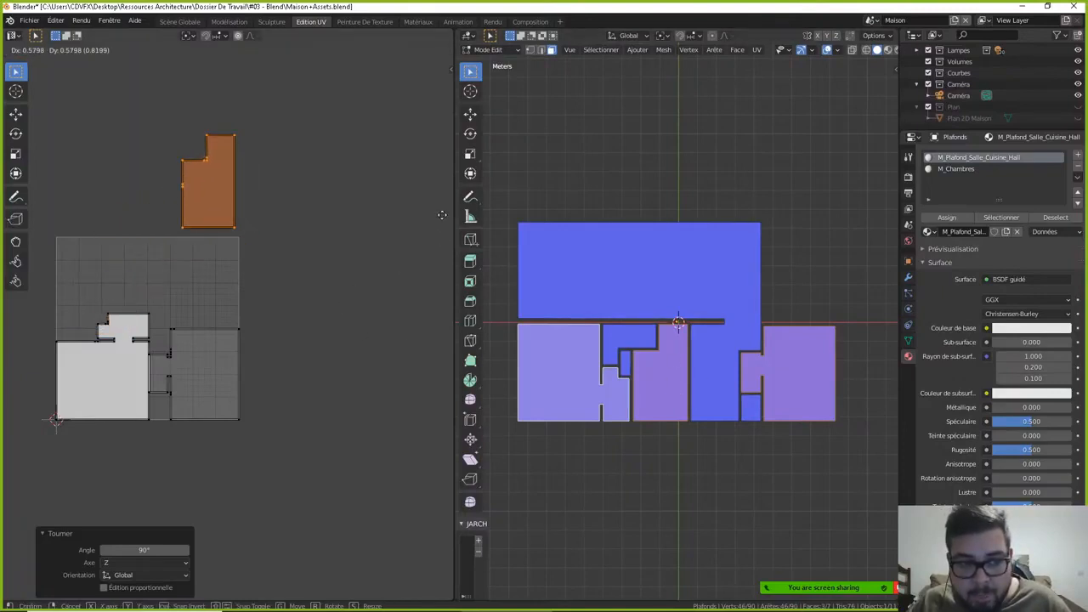
left_click(442, 215)
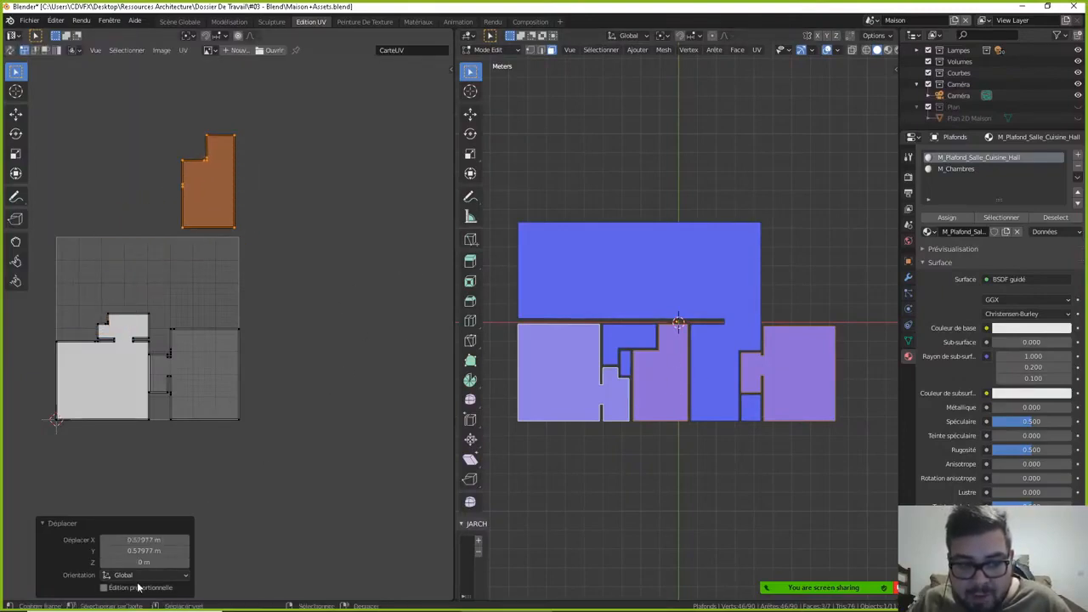
left_click(245, 414)
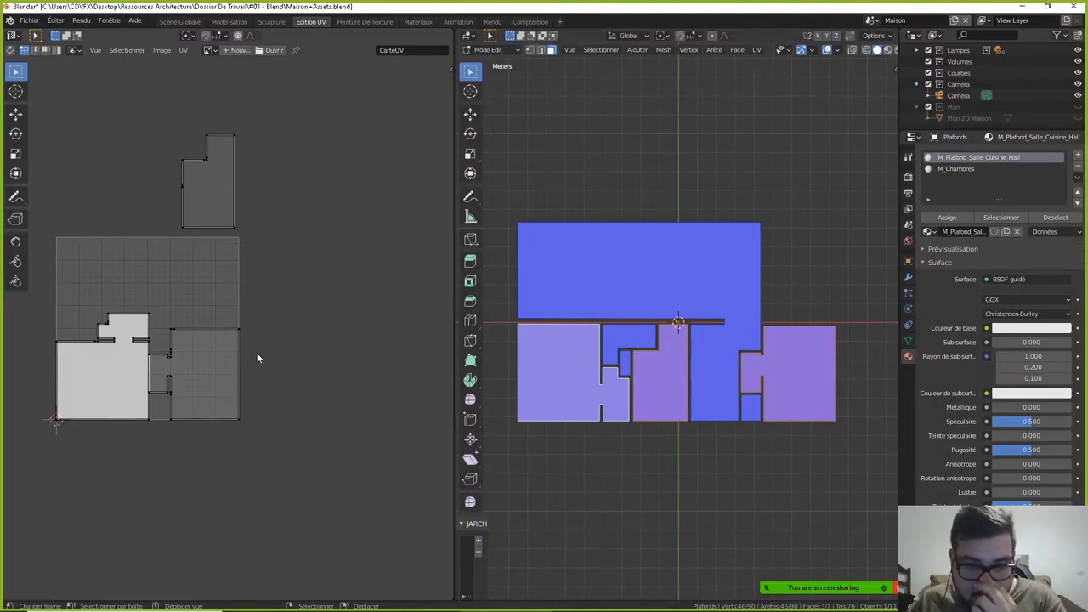
- Rotate the large left bedroom ceiling's whole UV island by 90° and move it up about 1.08 m, clear of the UV square
key("l")
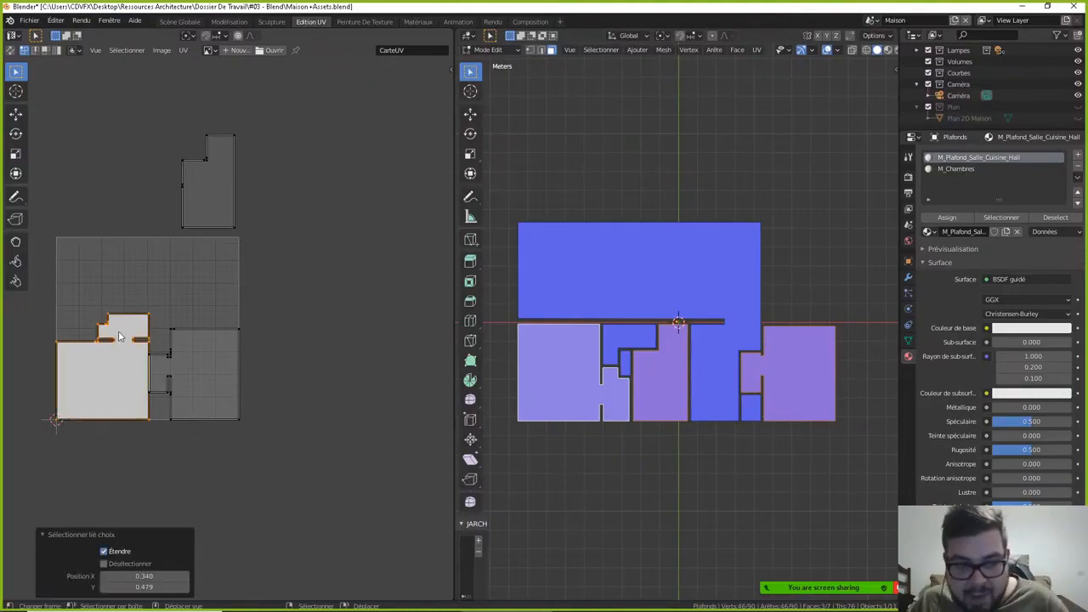
key("r")
key("9")
key("0")
key("Return")
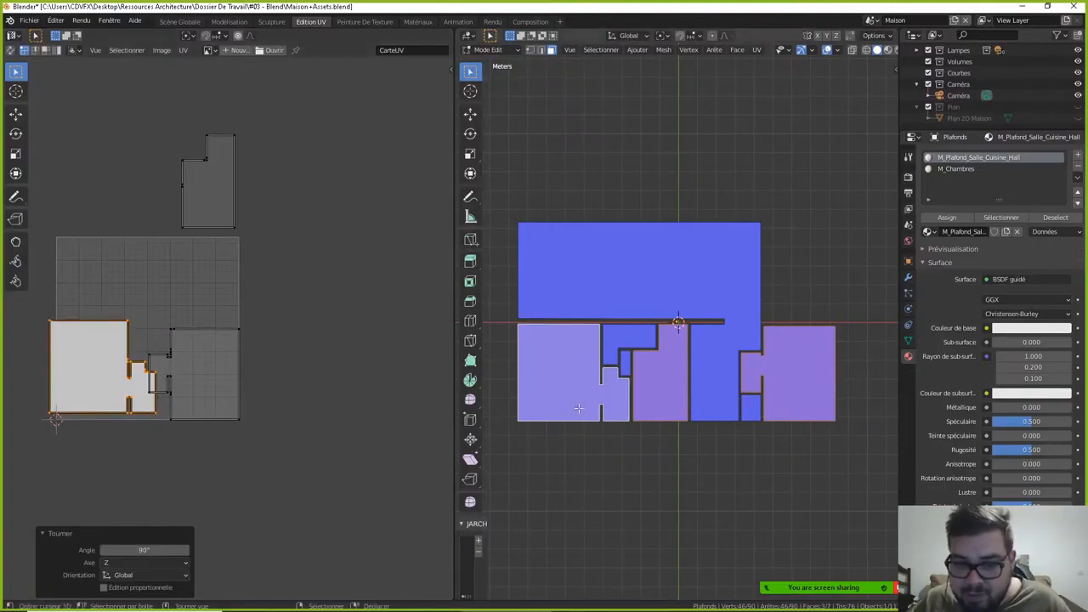
key("g")
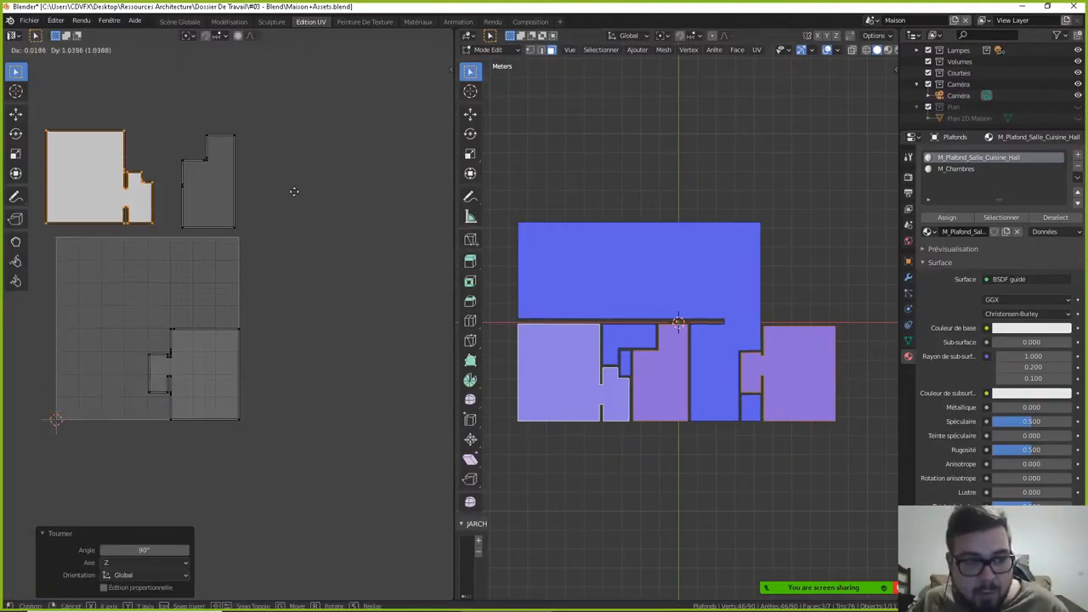
left_click(291, 190)
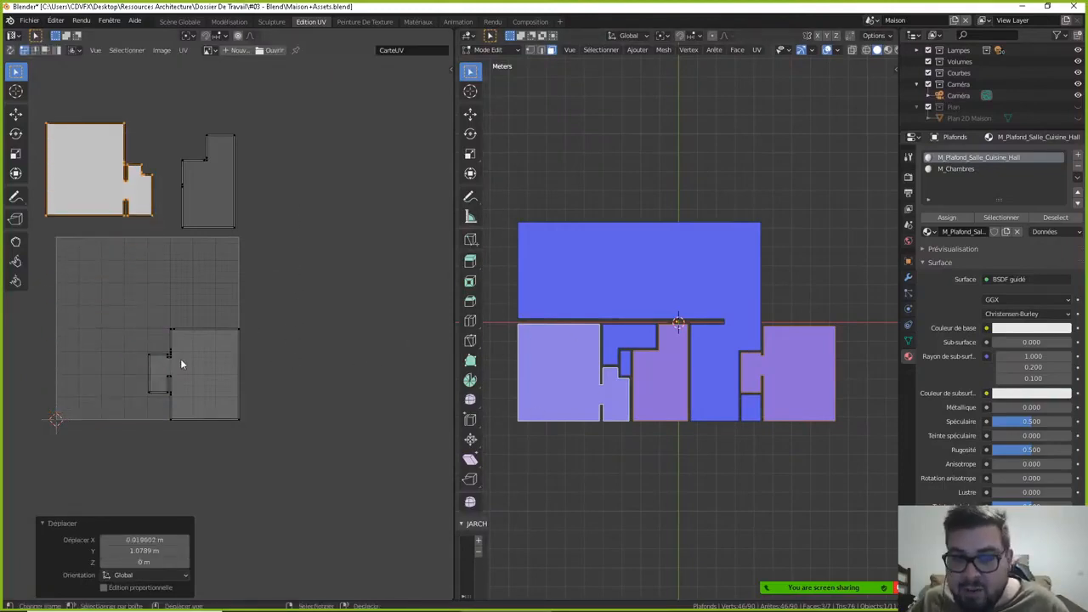
- Select all three bedroom ceiling UV islands and pack them into the UV square
key("a")
key("a")
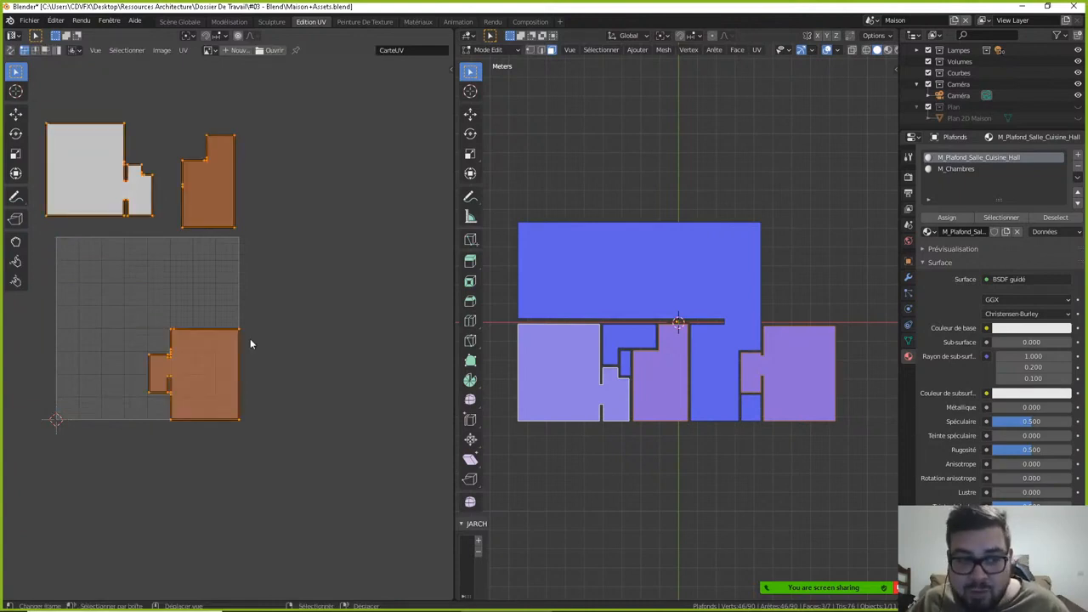
left_click(182, 49)
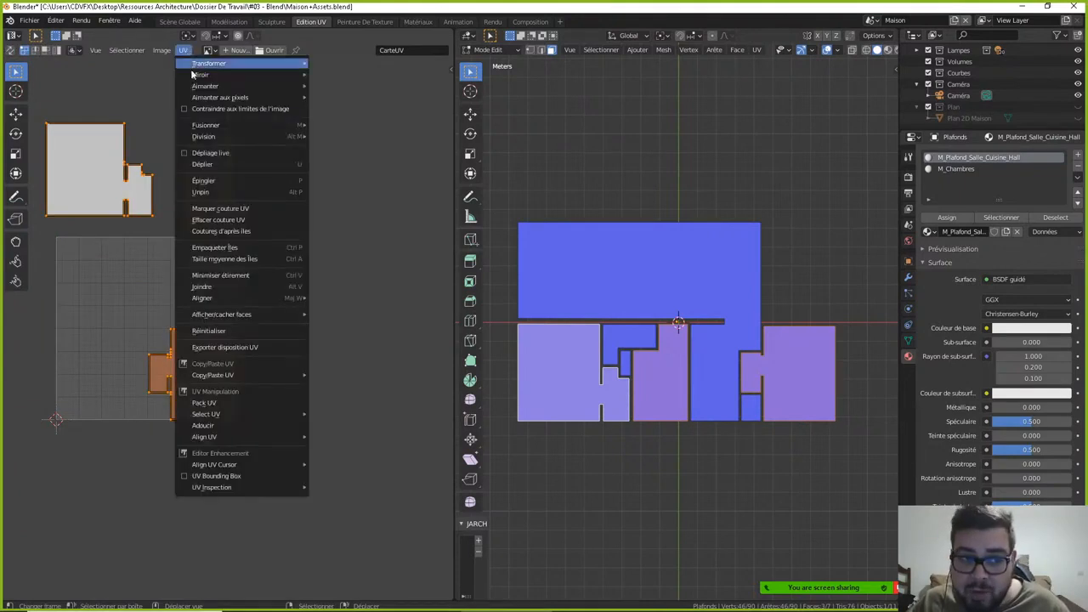
left_click(241, 247)
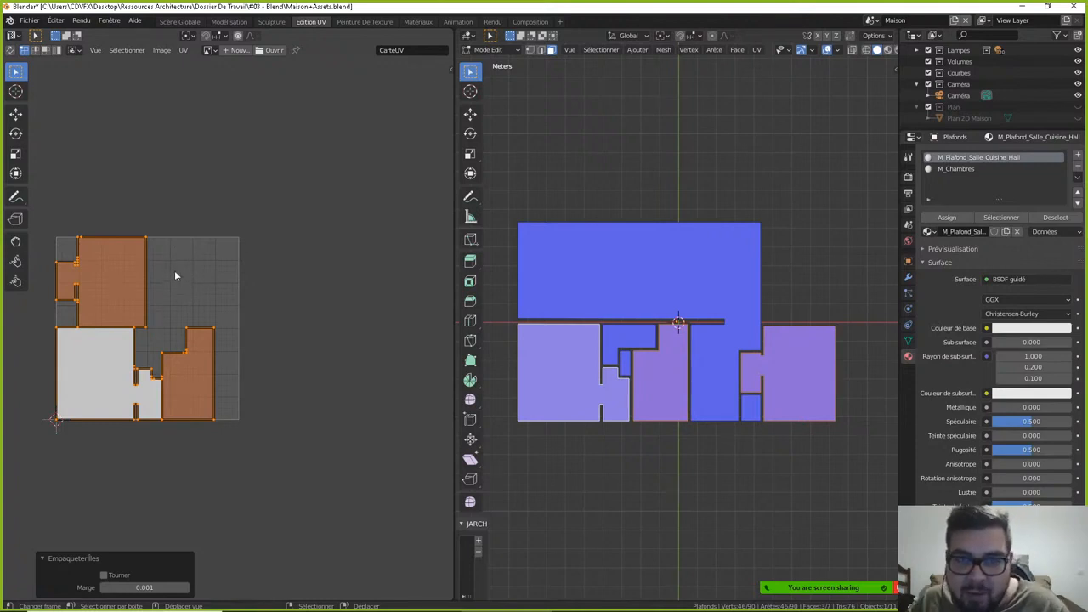
- Select the three small closet ceiling faces between the bedrooms and unwrap them together
left_click(635, 340)
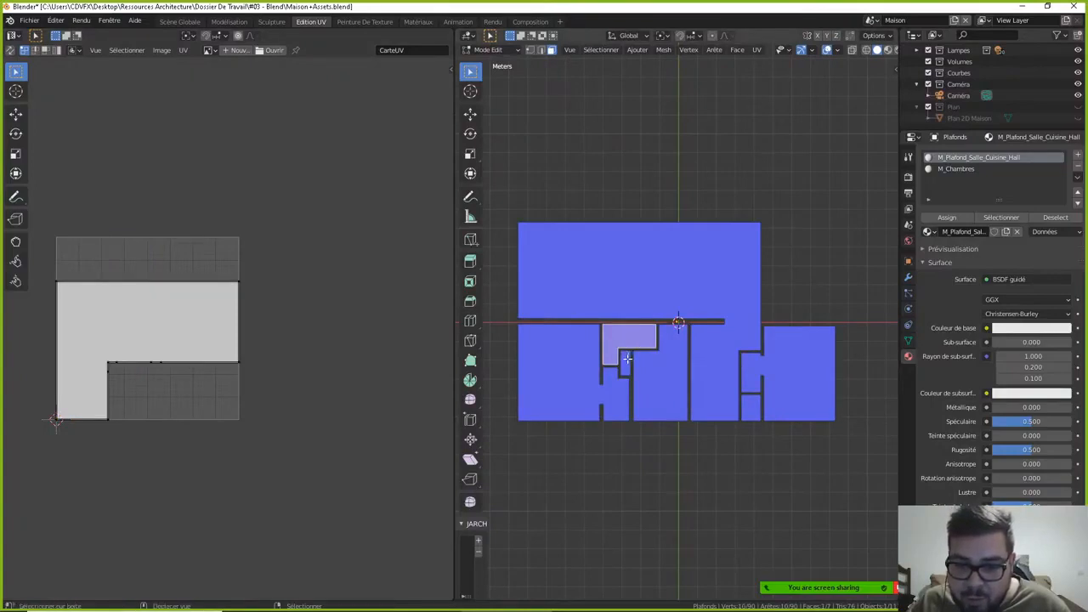
left_click(627, 359, "shift")
left_click(752, 407, "shift")
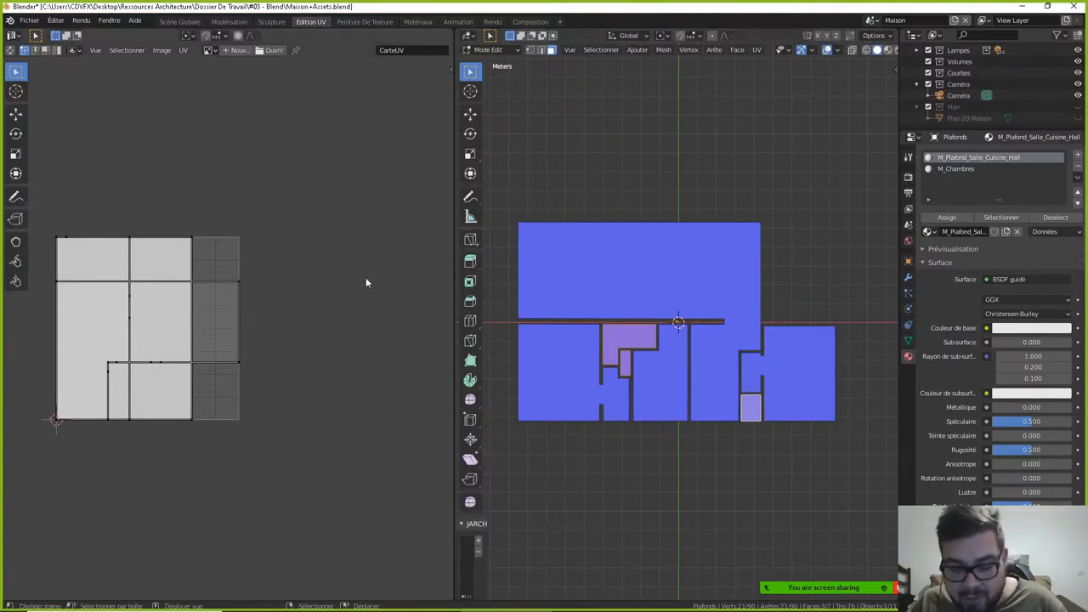
key("u")
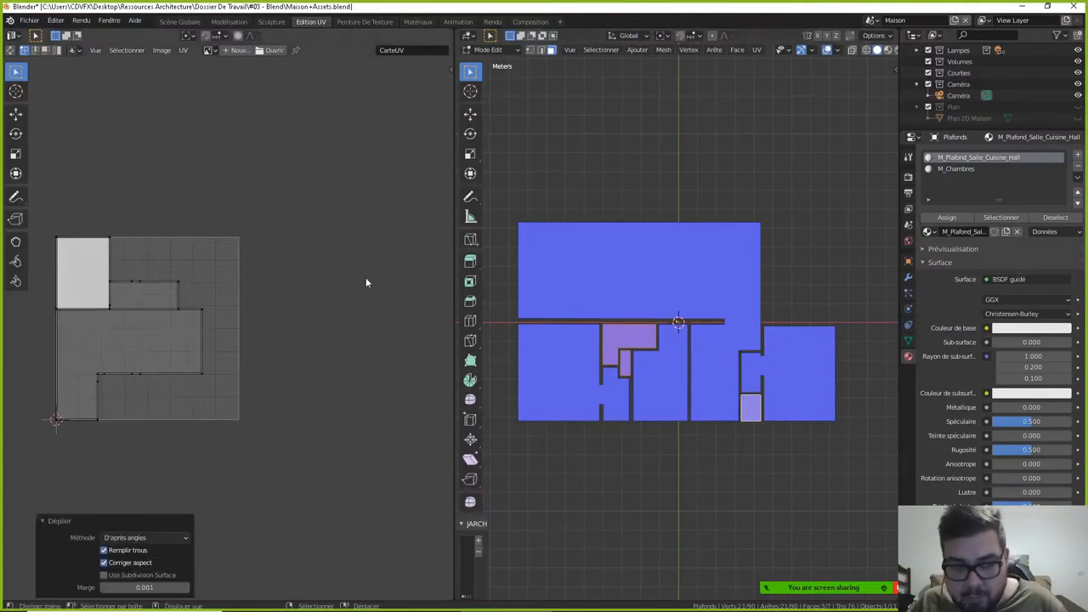
- Rotate the narrow closet ceiling's UV island by 90°, move it up about 0.37 m away from the others, and deselect it
left_click(83, 267)
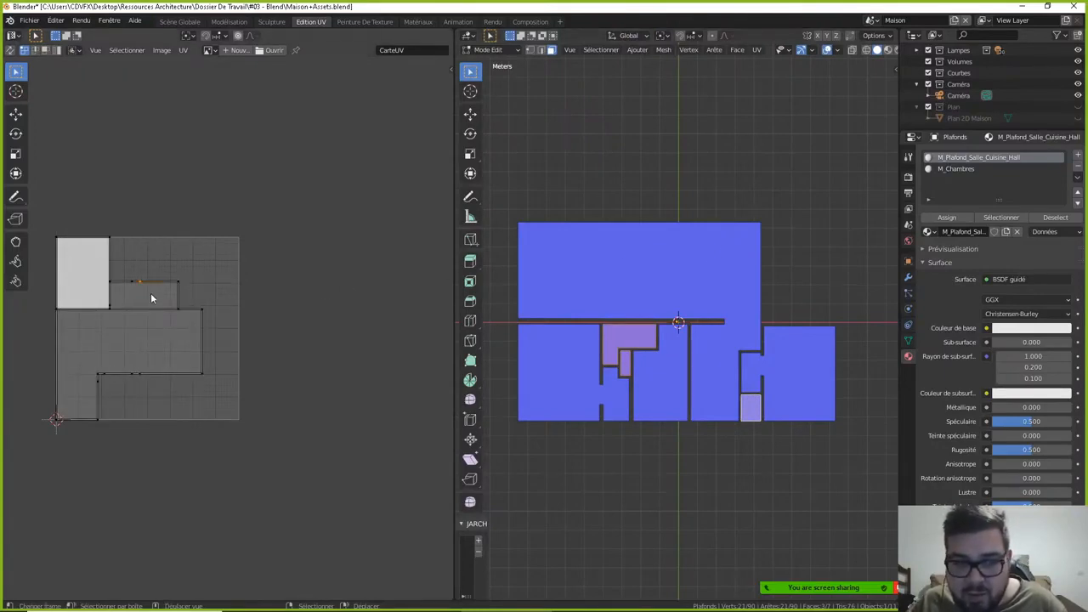
type("lr")
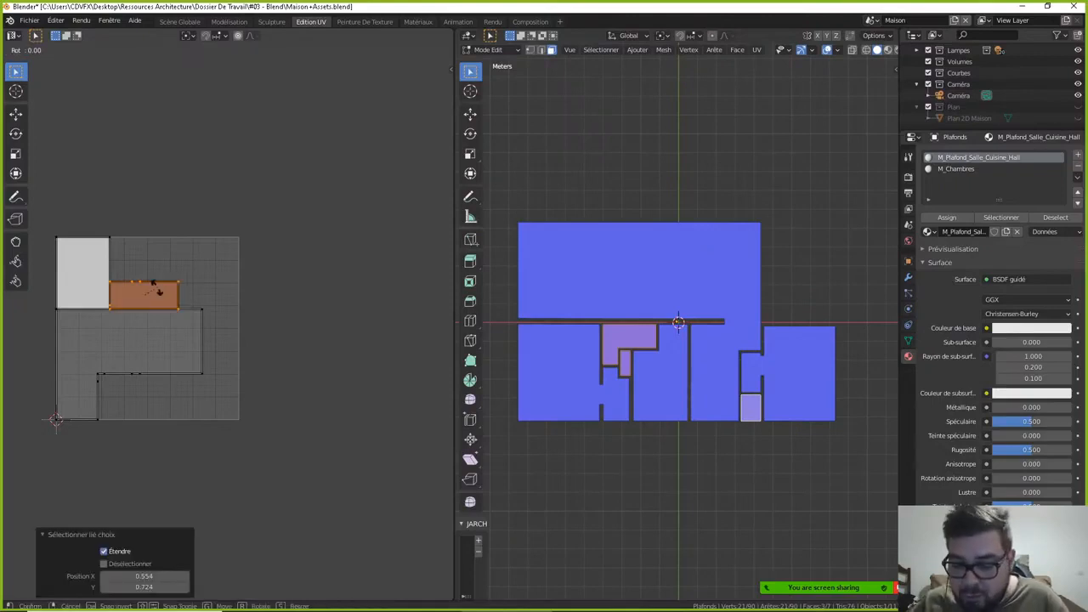
type("90")
key("Return")
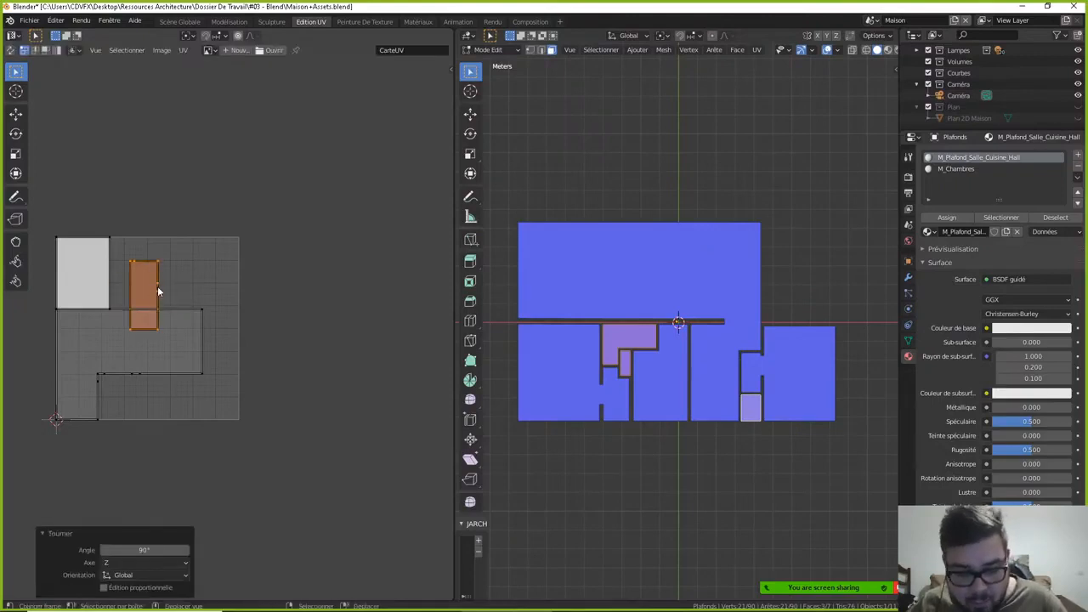
key("g")
left_click(179, 220)
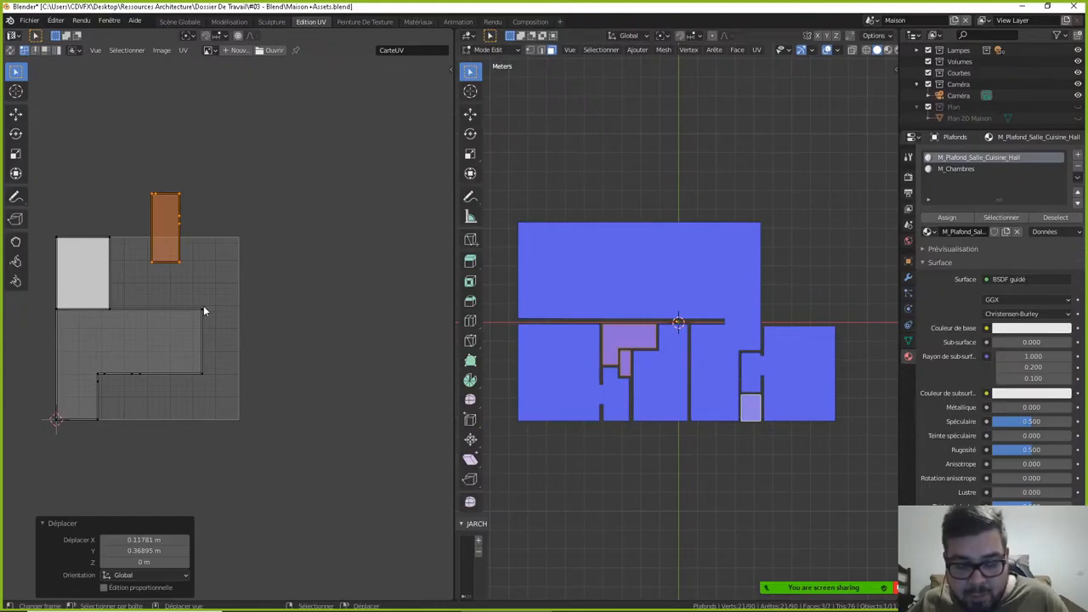
left_click(327, 285)
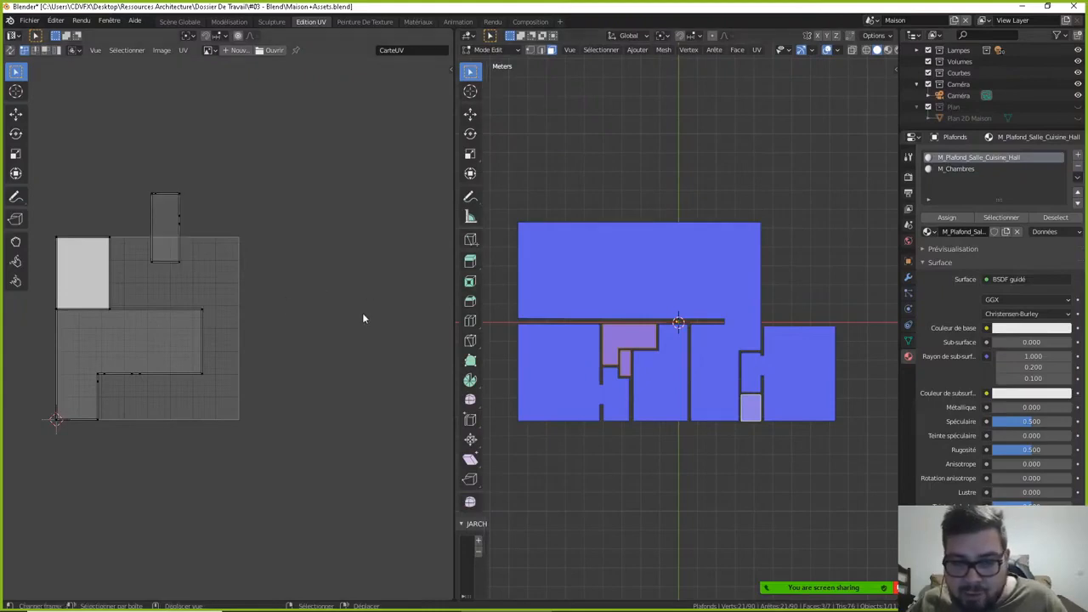
- Select all six bedroom and closet ceiling faces, leaving out the large living area ceiling
left_click(569, 380)
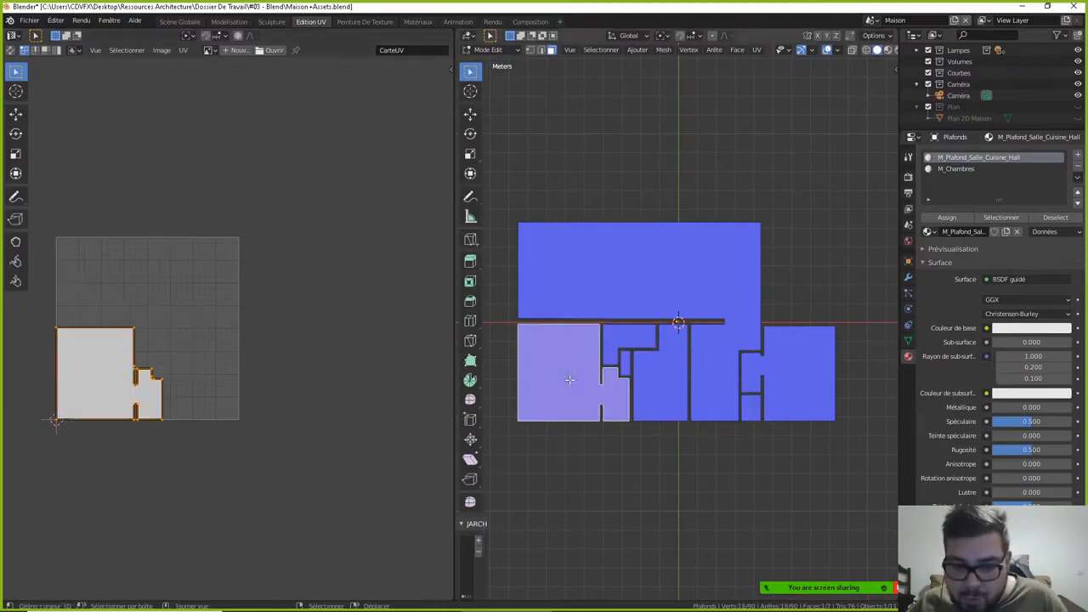
left_click(617, 336, "shift")
left_click(627, 366, "shift")
left_click(666, 370, "shift")
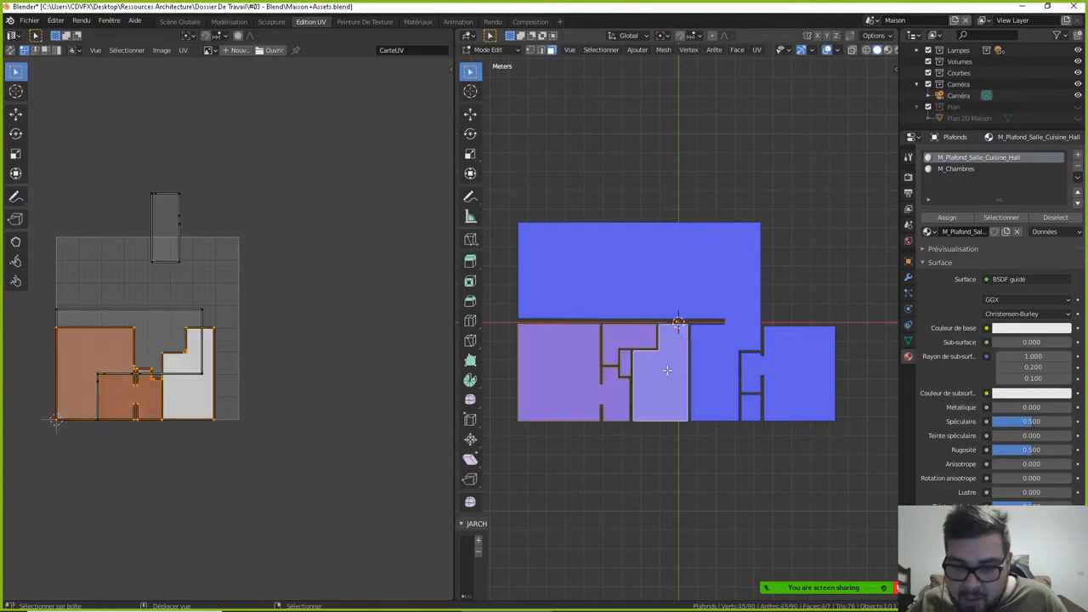
left_click(754, 376, "shift")
left_click(754, 408, "shift")
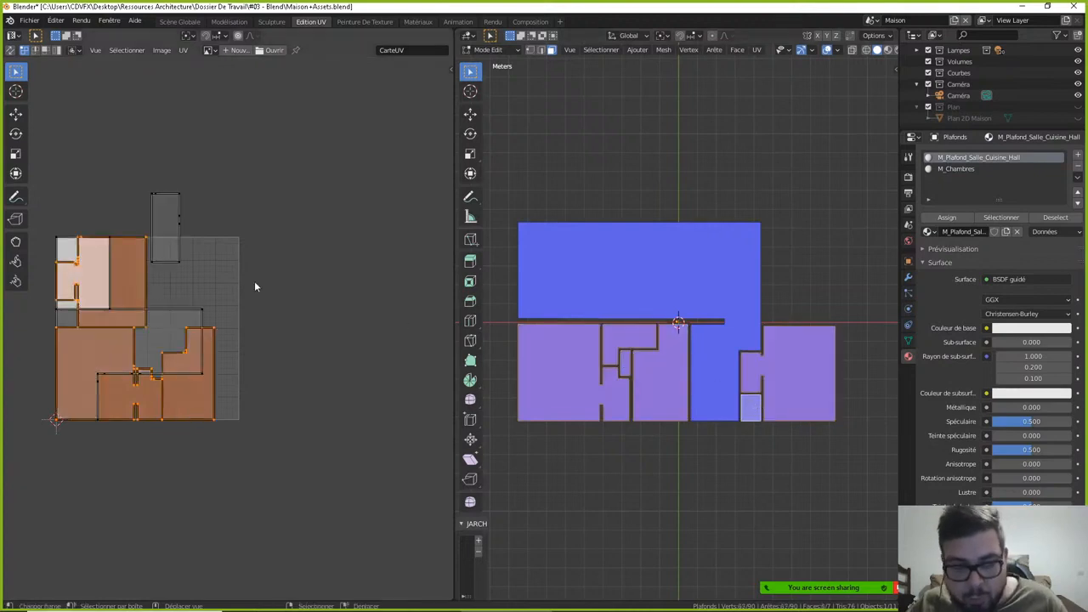
- Try unwrapping the six selected bedroom and closet ceilings together, and undo it
key("u")
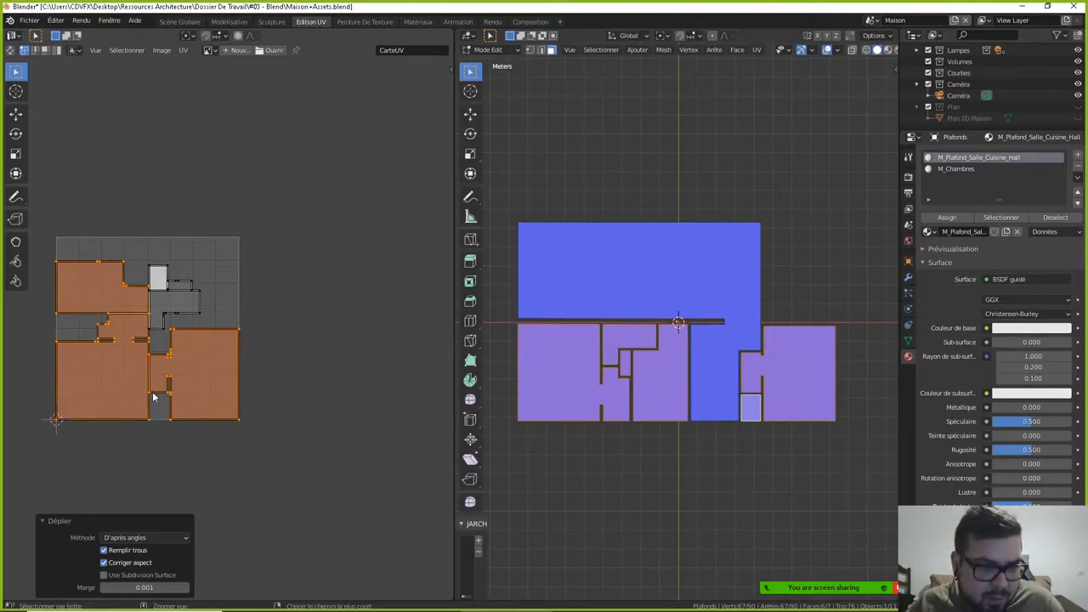
key("ctrl+z")
left_click(183, 49)
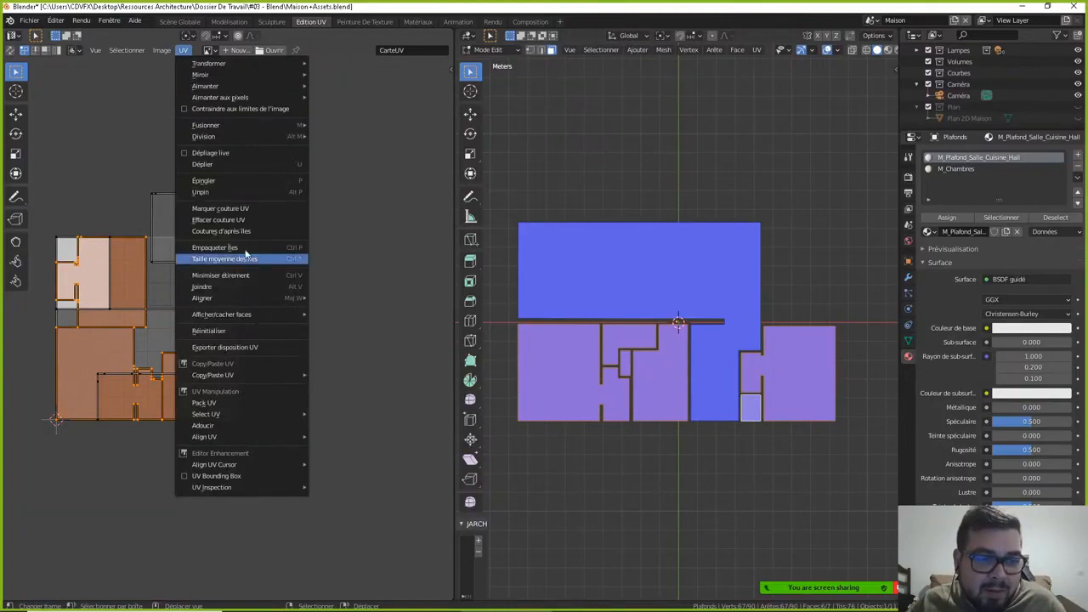
- Select every UV island of the bedroom and closet ceilings and pack them together into the UV square
key("a")
key("a")
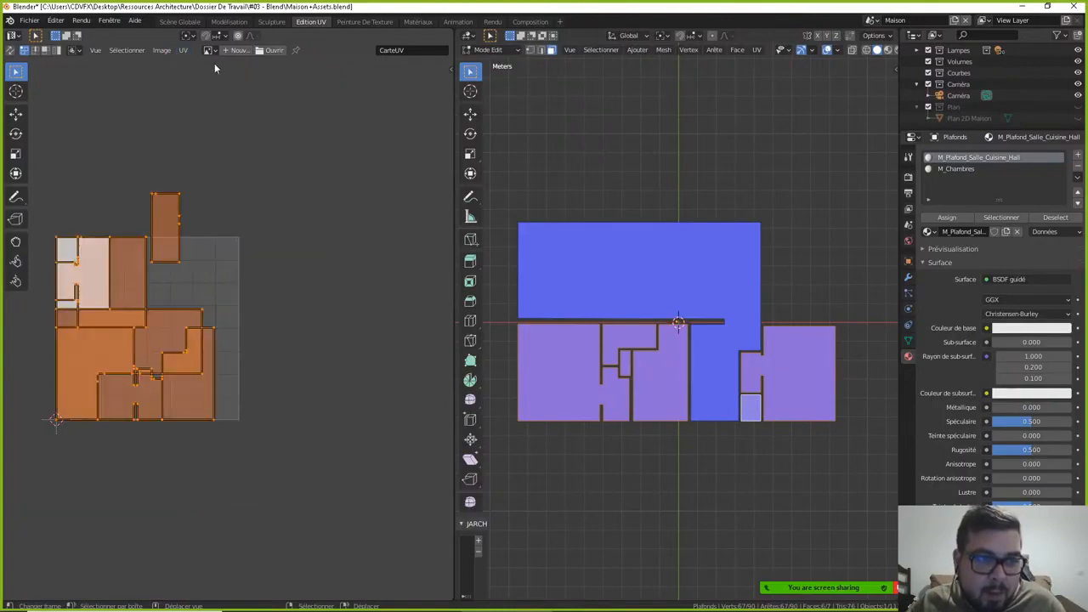
left_click(183, 49)
left_click(225, 247)
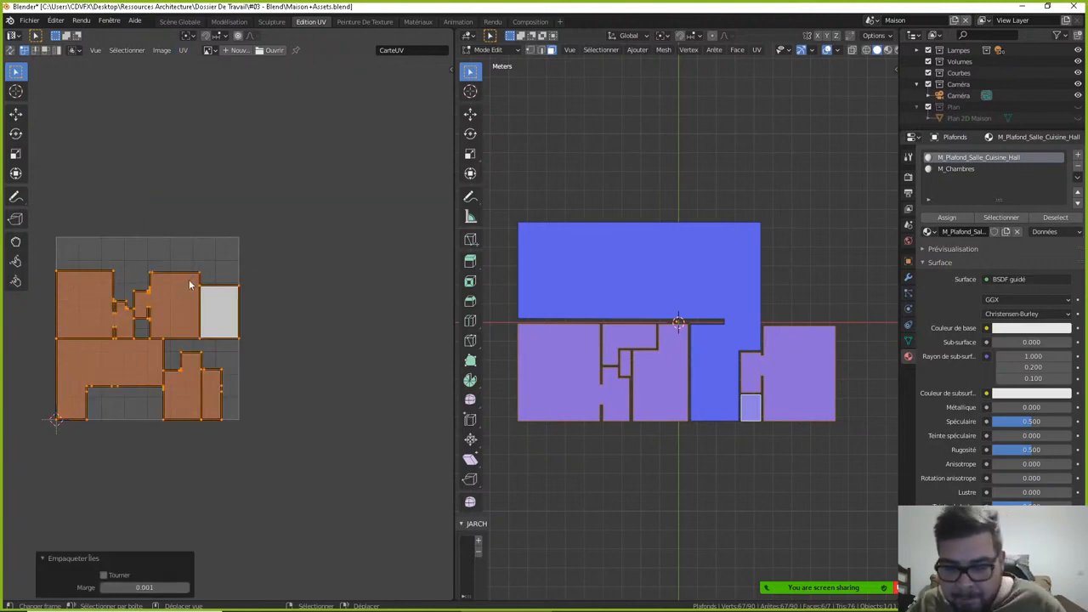
- Deselect the UV islands, leave Edit mode and rename the material M_Chambres as M_Chambres Et Placards
left_click(219, 395)
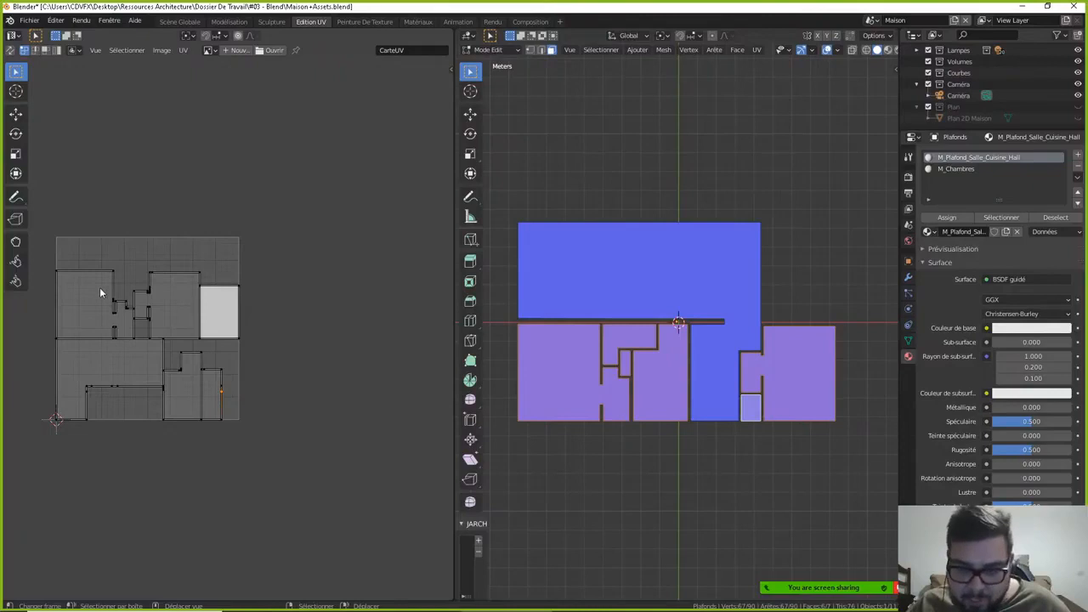
key("Tab")
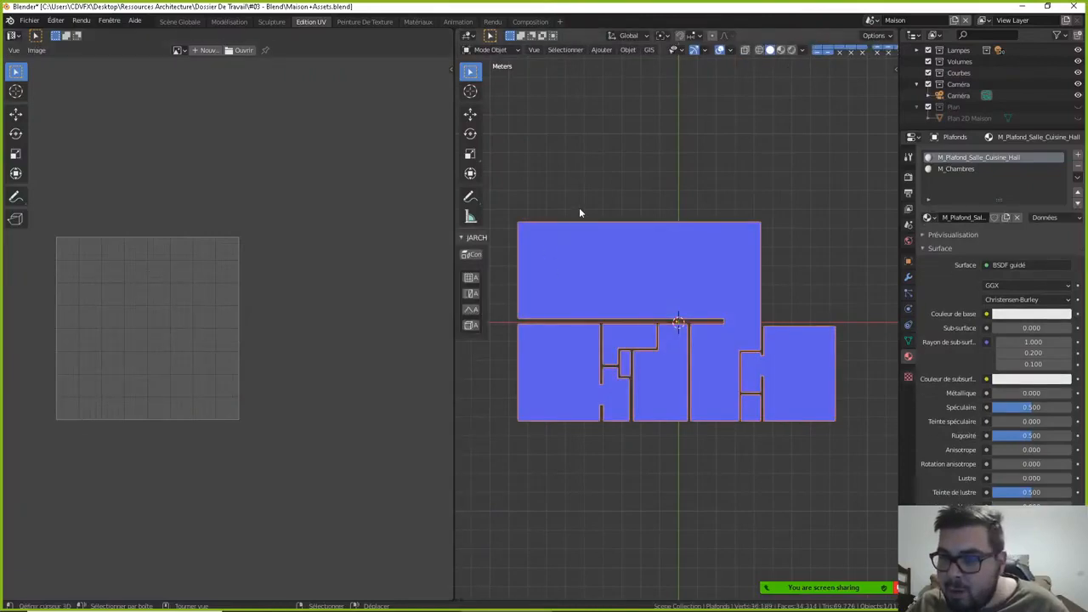
double_click(959, 169)
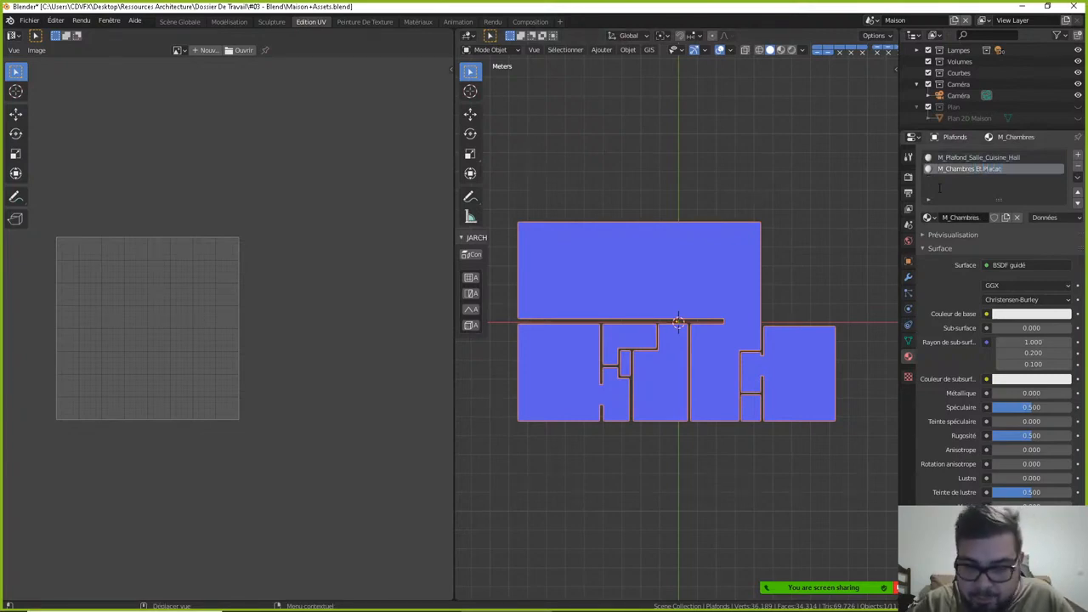
type("Et Placards")
key("Return")
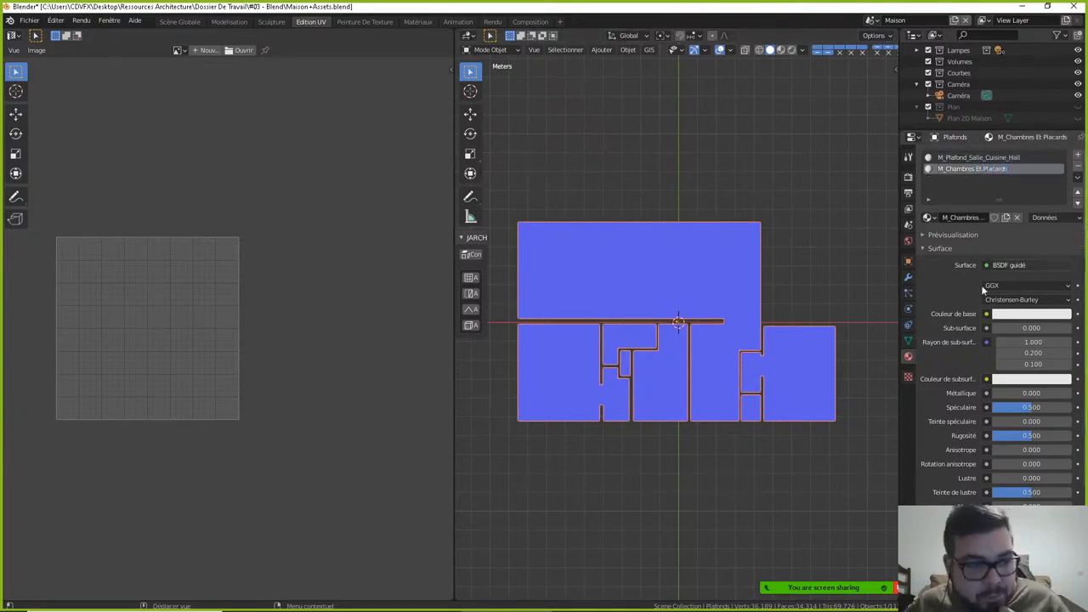
- Return to Edit mode, reselect the bedroom and closet UV islands and run the island packing again
key("Tab")
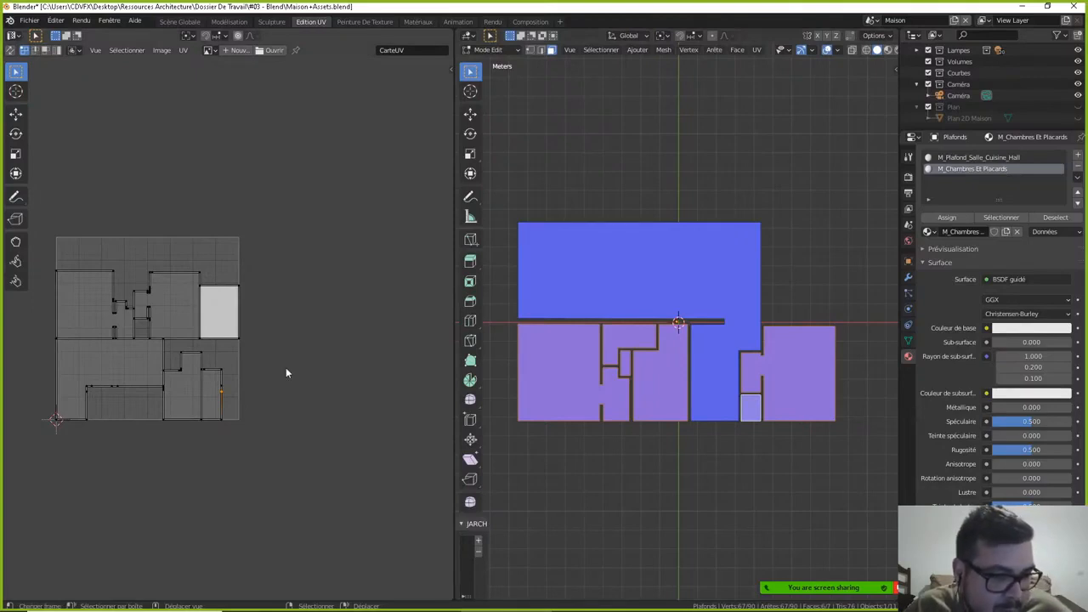
key("a")
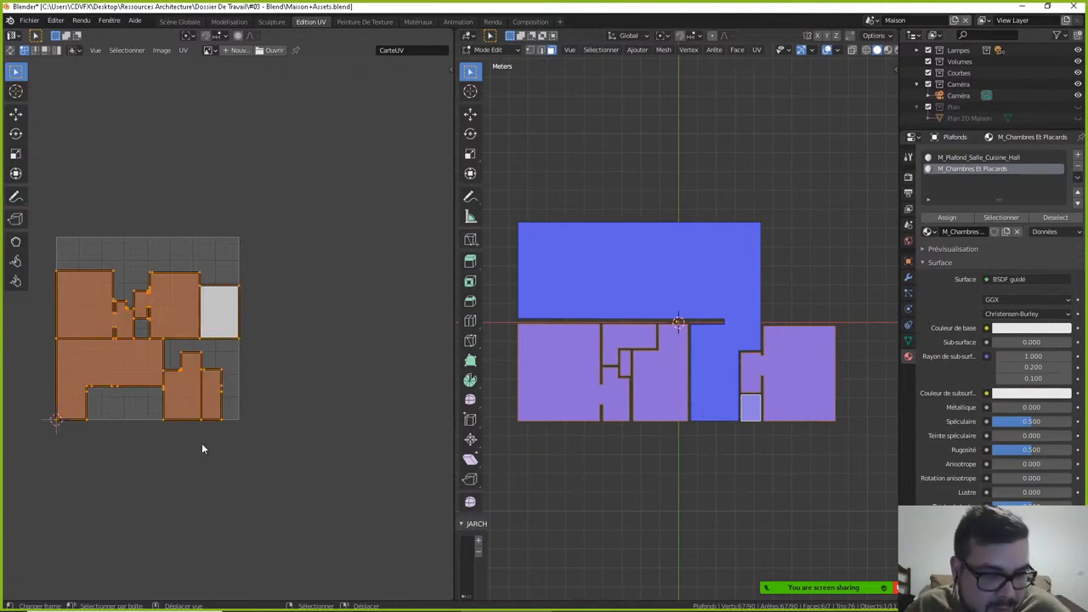
left_click(183, 49)
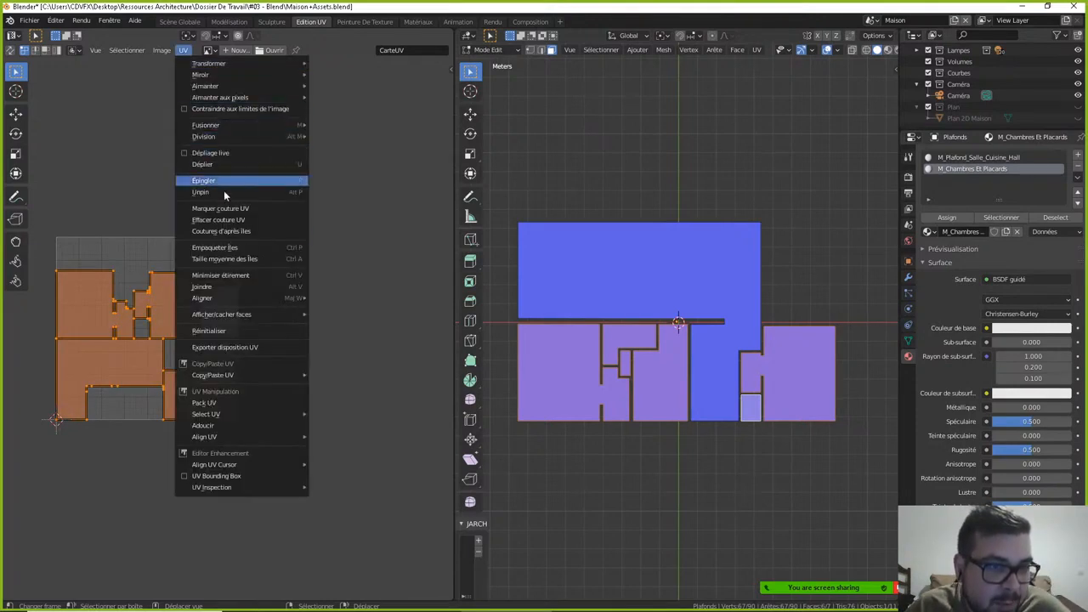
left_click(243, 248)
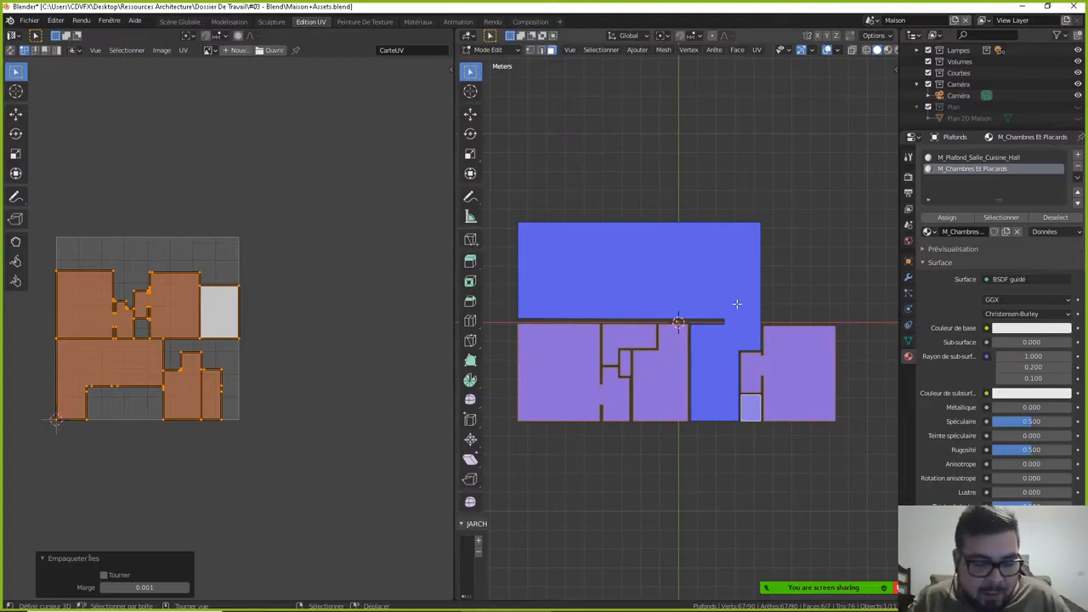
- Leave Edit mode and examine the house from above and below to check the ceilings' face orientation
key("Tab")
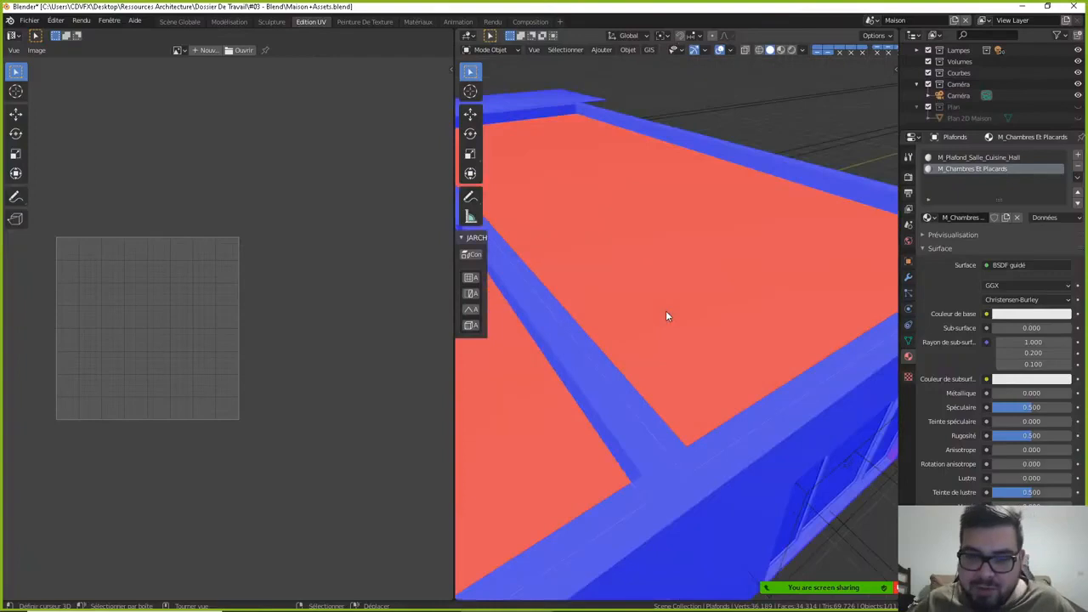
middle_click_drag(666, 310, 650, 151)
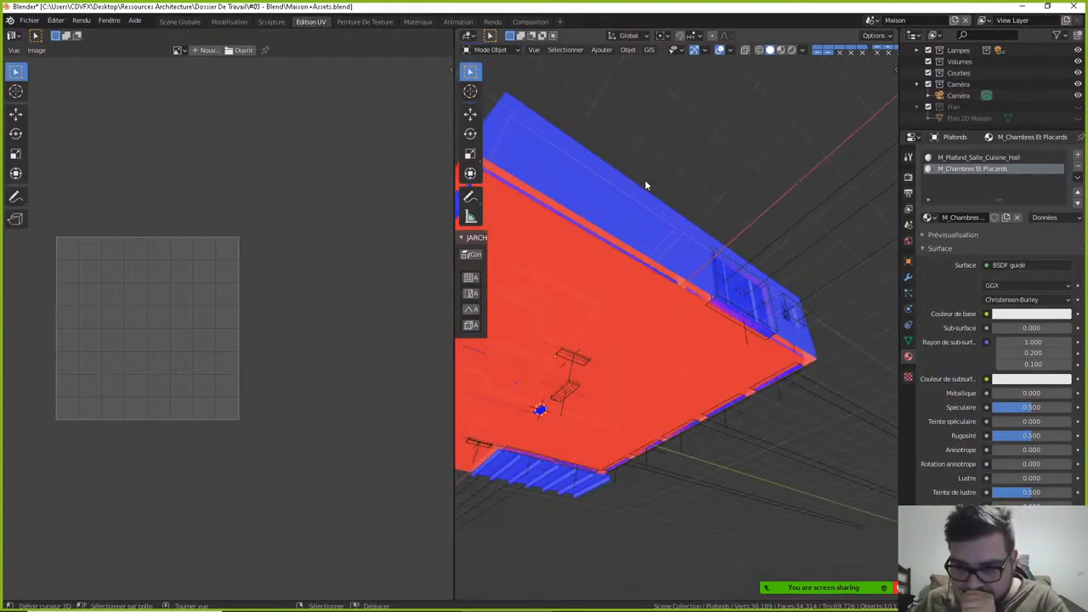
- Isolate the ceilings in Edit mode, view them from below and turn off the face orientation overlay
middle_click_drag(644, 180, 750, 363)
key("KP_Divide")
key("Tab")
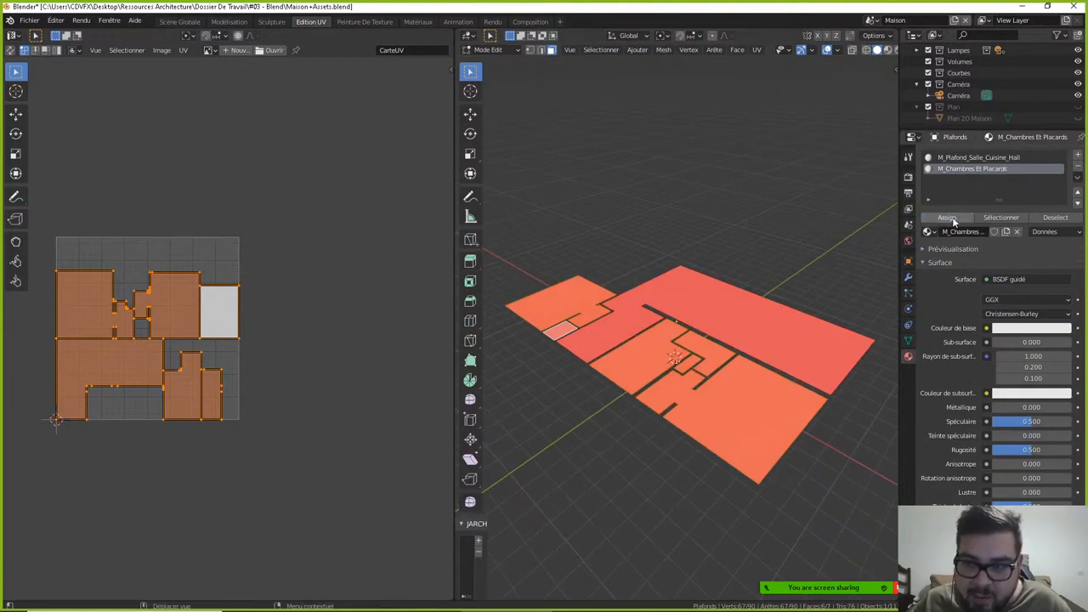
middle_click_drag(738, 429, 702, 294)
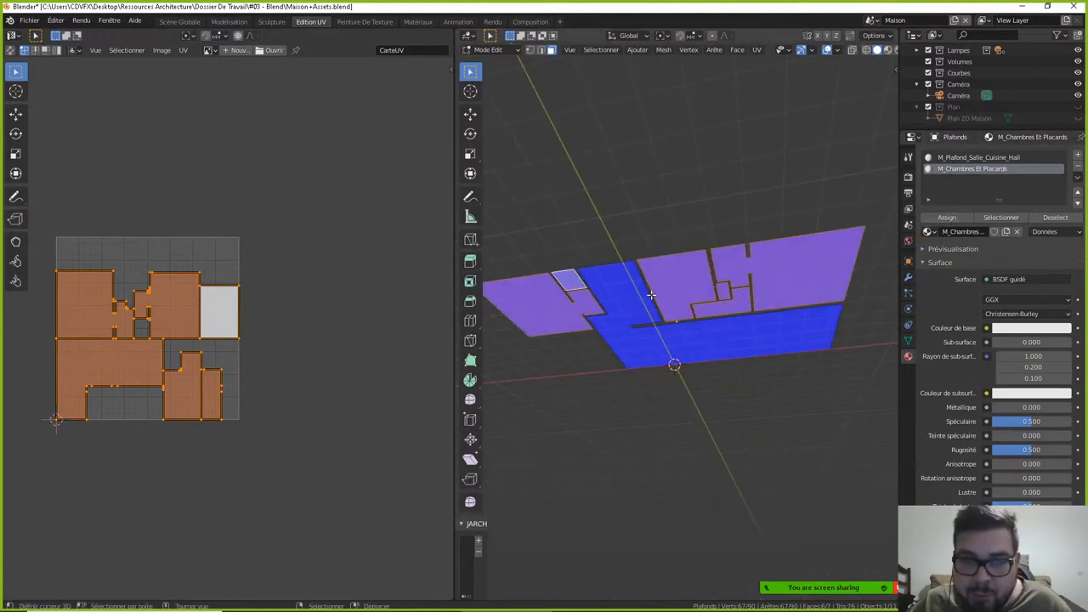
left_click(833, 51)
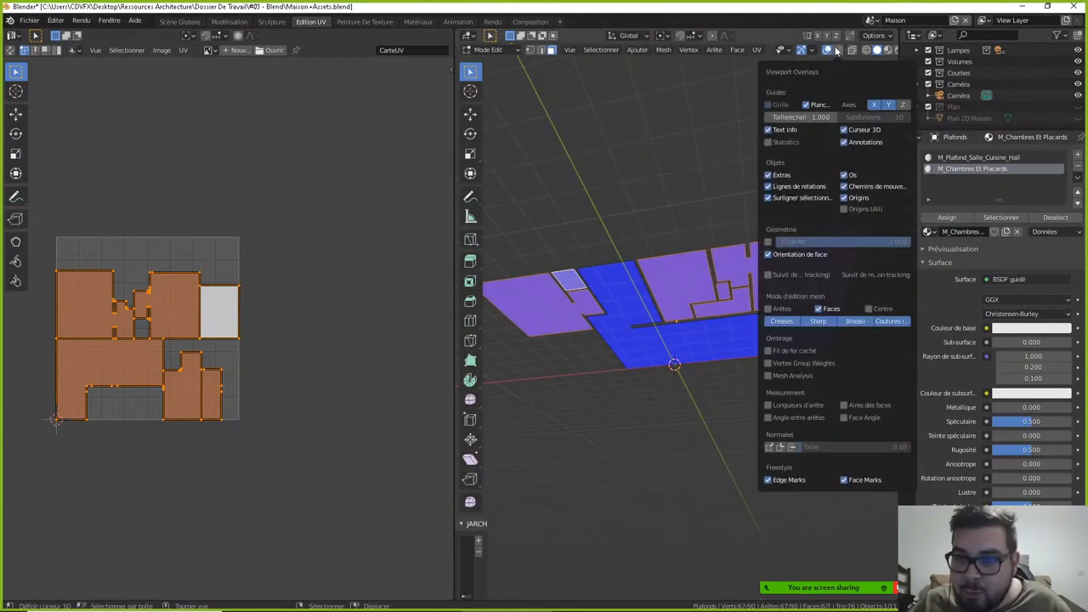
left_click(767, 254)
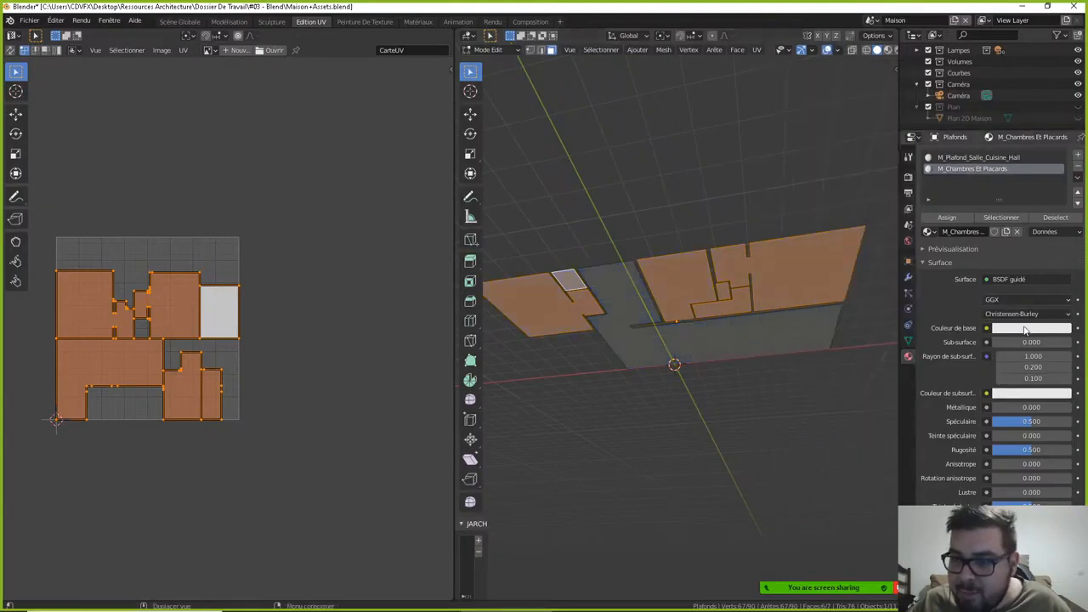
- Set the base colour of M_Chambres Et Placards to black, check the deselected ceilings in Material Preview and return to Object mode
left_click(1028, 328)
left_click_drag(1062, 210, 1062, 248)
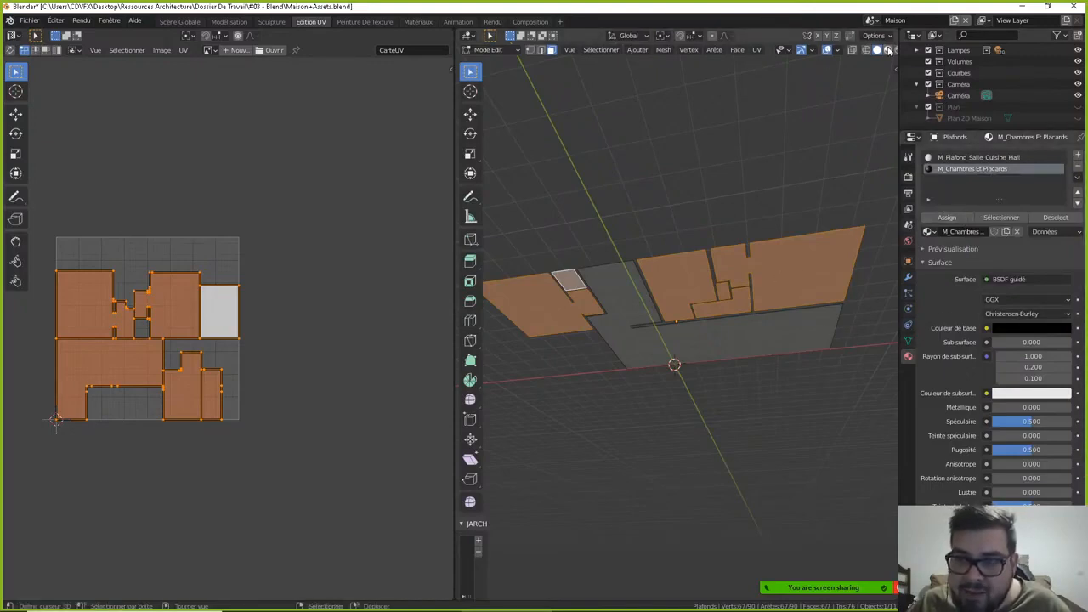
left_click(888, 51)
key("a")
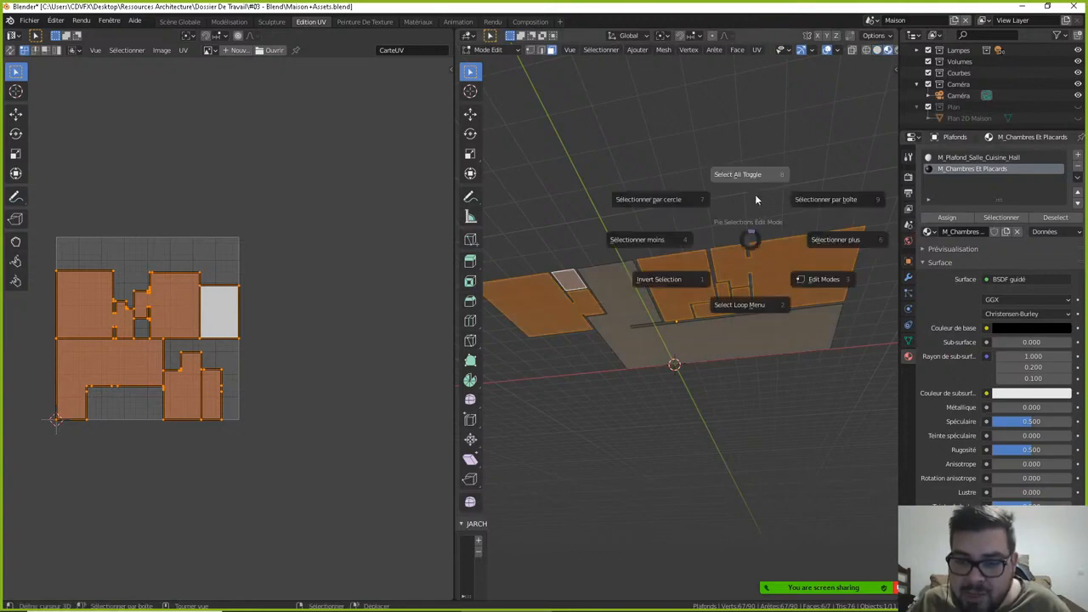
left_click(761, 173)
middle_click_drag(754, 195, 715, 240)
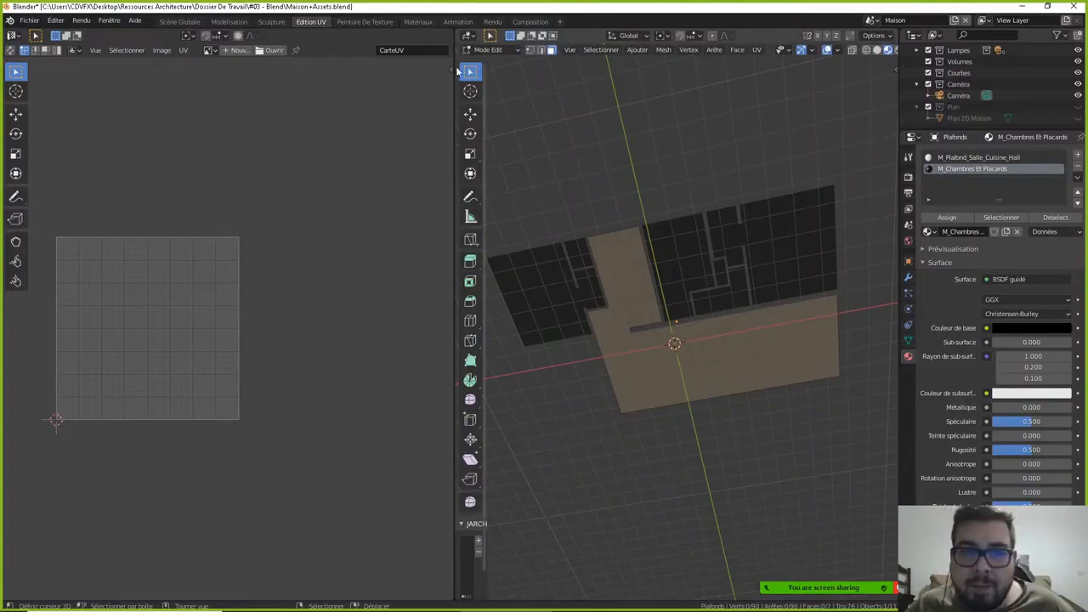
left_click(489, 53)
left_click(498, 60)
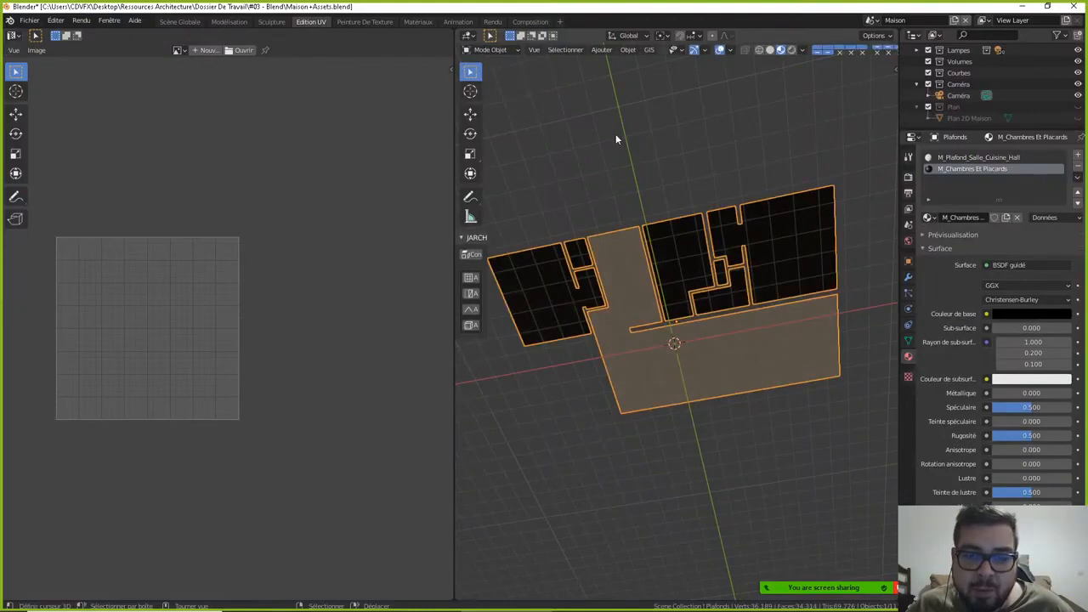
- Select the house floor Sol, isolate it and show it in Edit mode from the top view
middle_click_drag(616, 131, 551, 66)
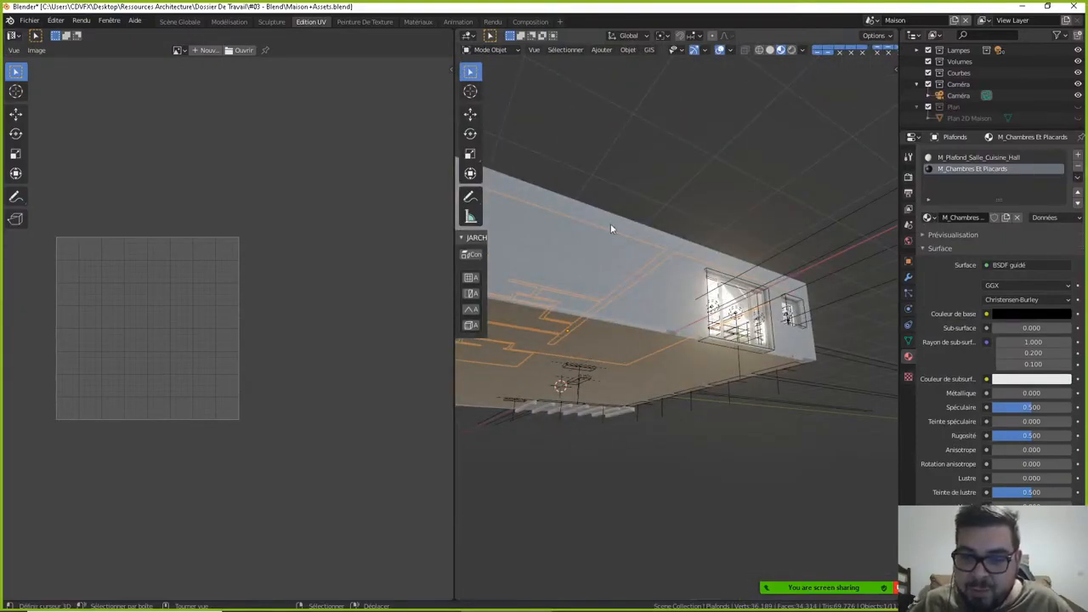
left_click(629, 362)
key("KP_Divide")
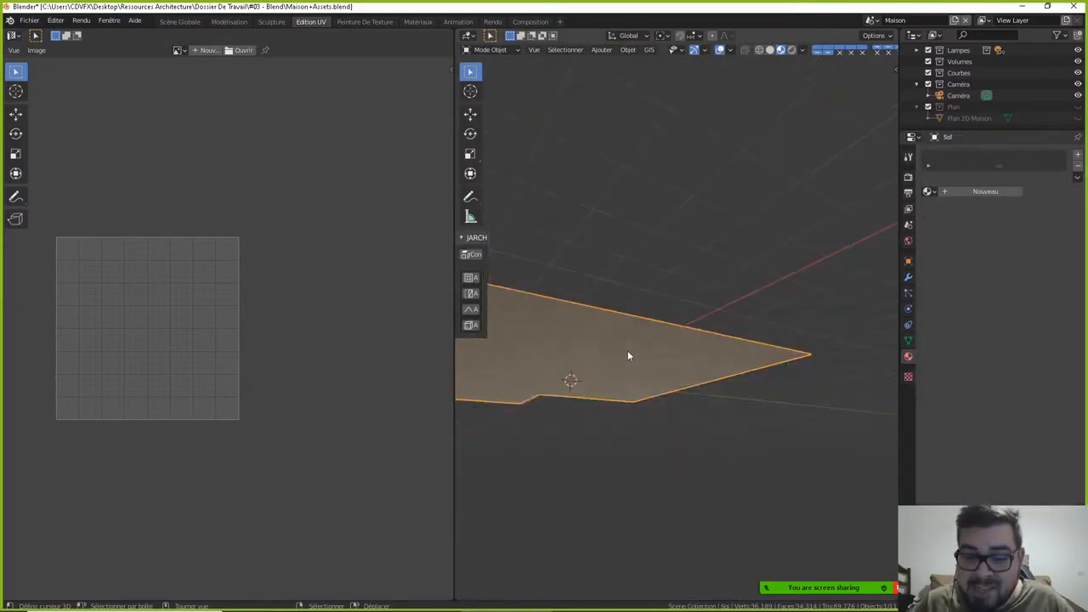
key("KP_7")
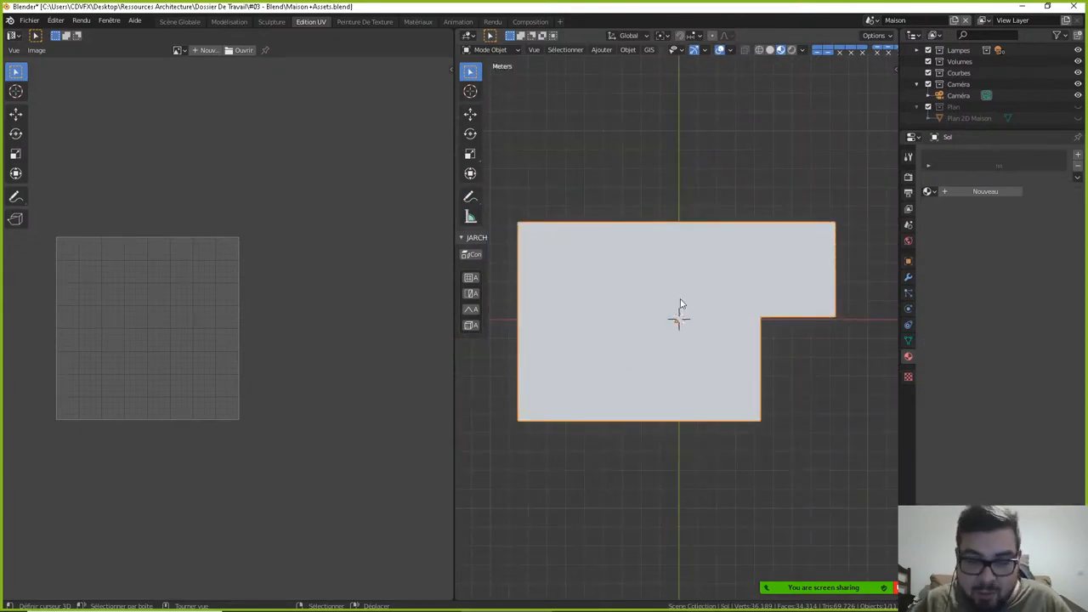
key("KP_Divide")
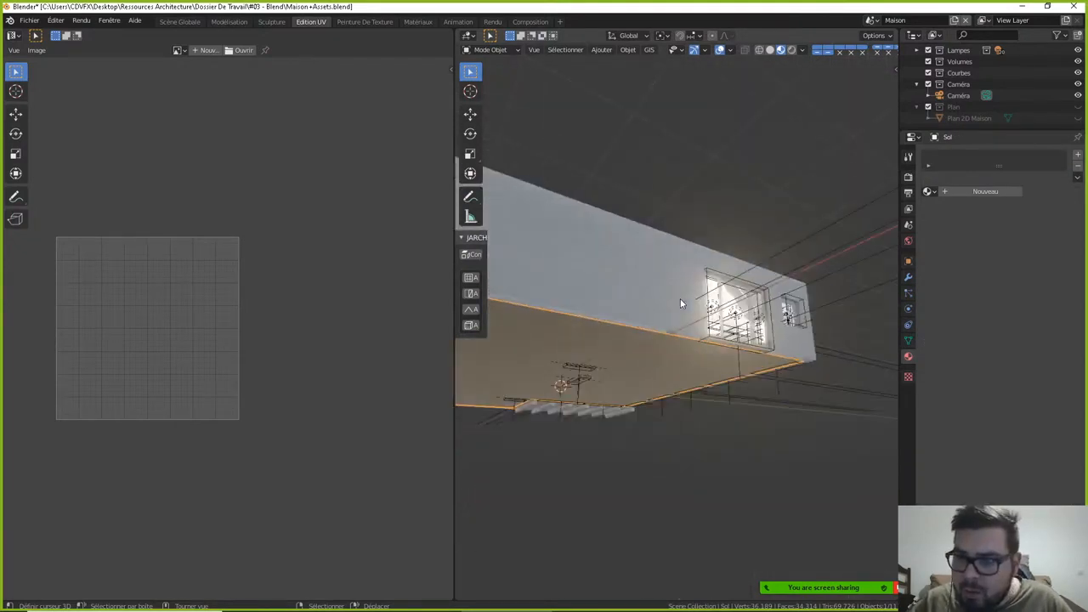
middle_click_drag(684, 302, 631, 235)
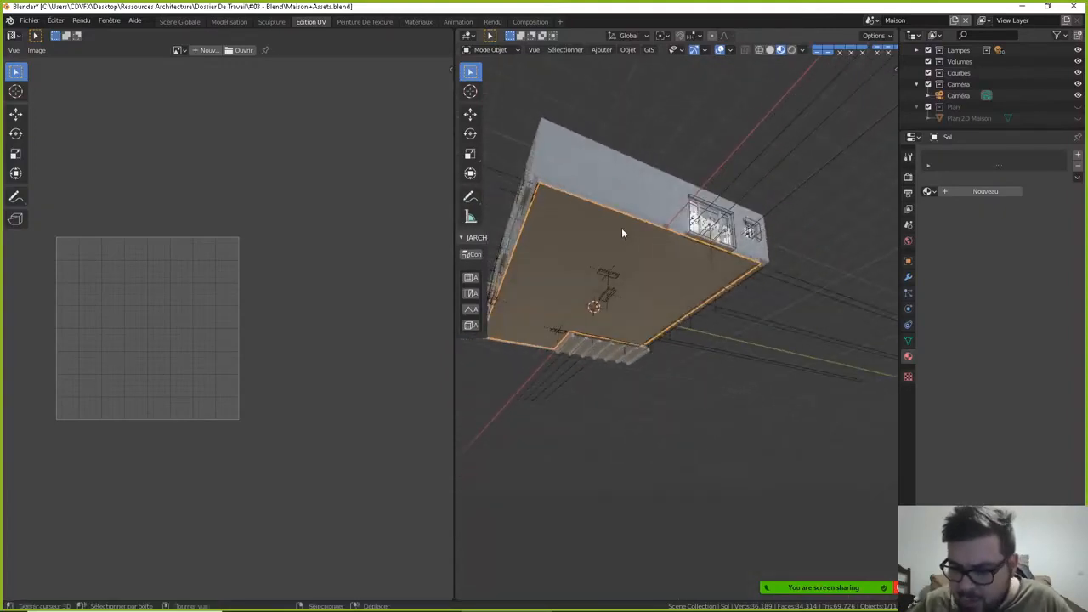
key("KP_Divide")
key("Tab")
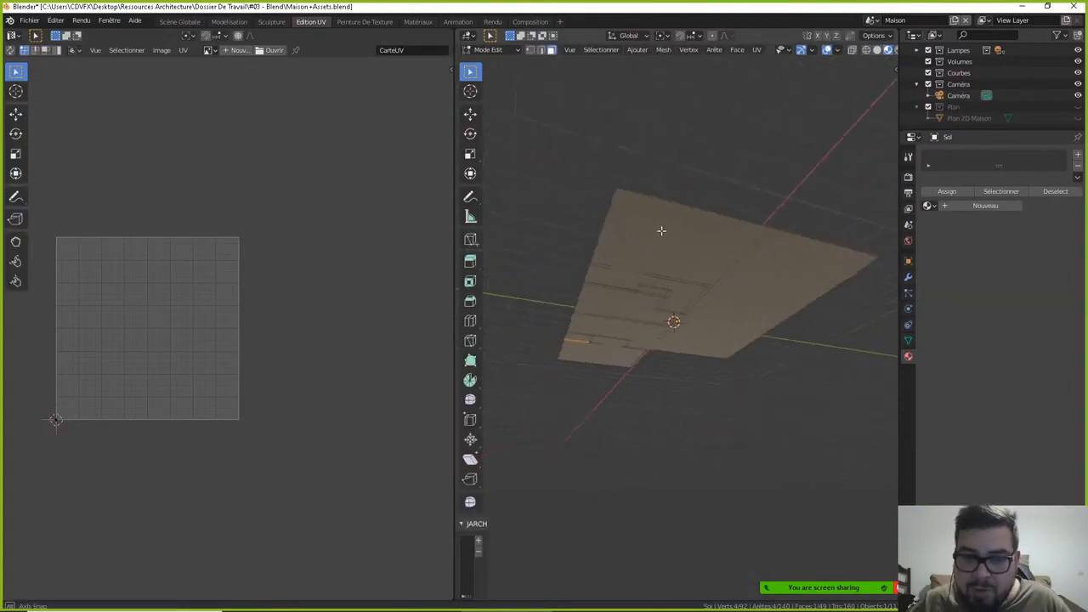
middle_click_drag(661, 231, 566, 297)
key("KP_7")
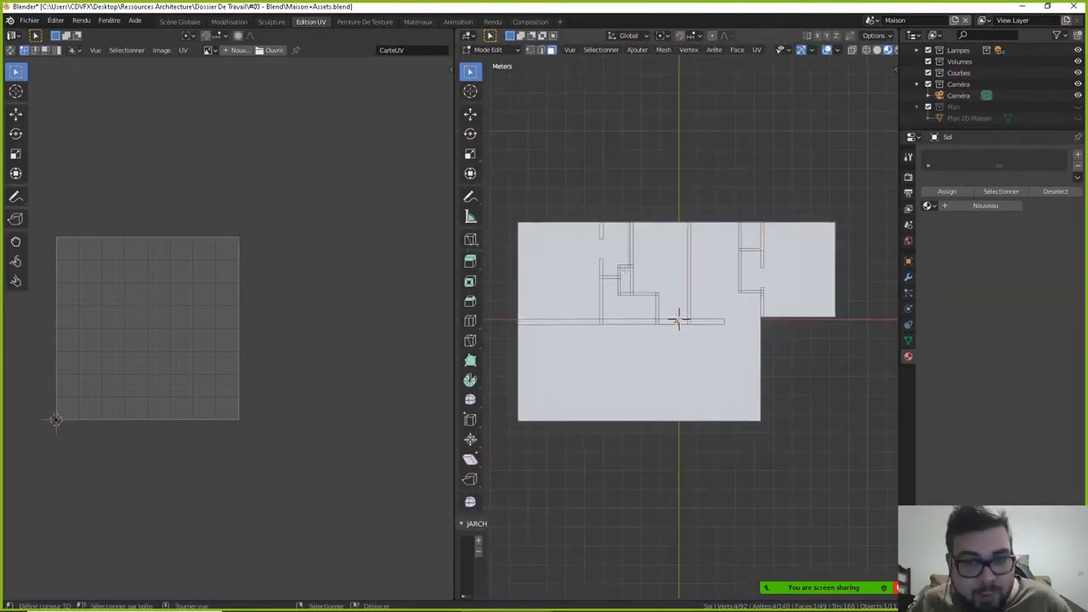
- Create a new material on the floor and name it M_Sol Salon
left_click(974, 205)
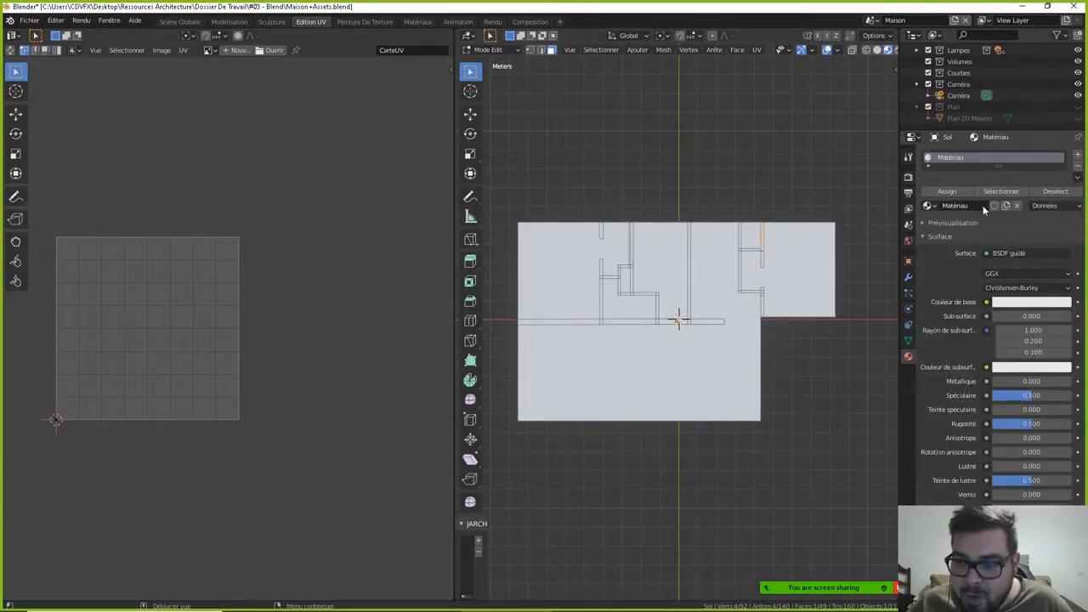
left_click(976, 205)
type("M_S")
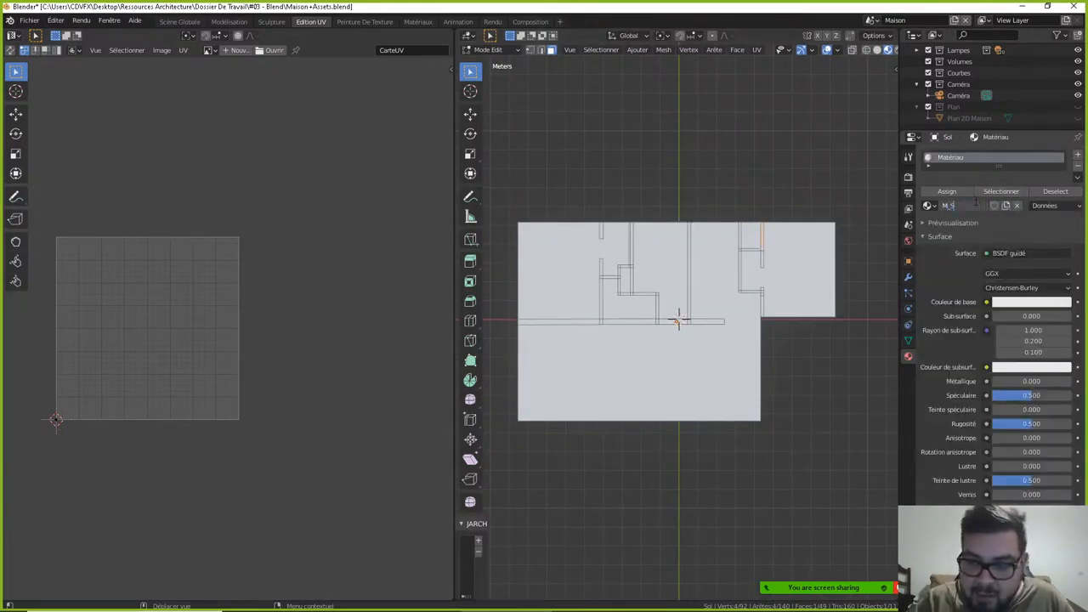
type("ol Salon")
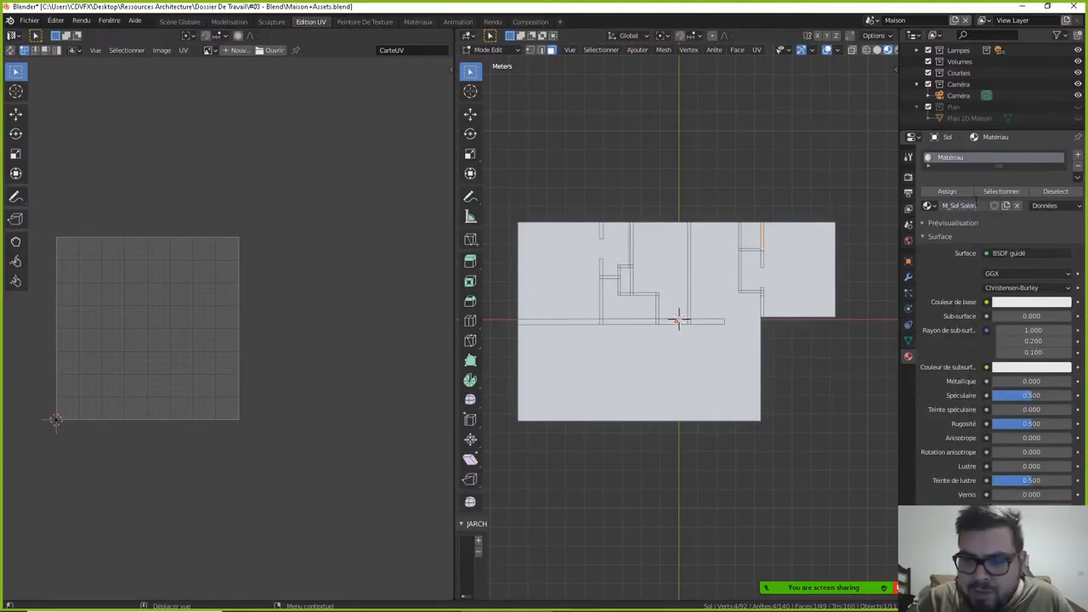
key("Return")
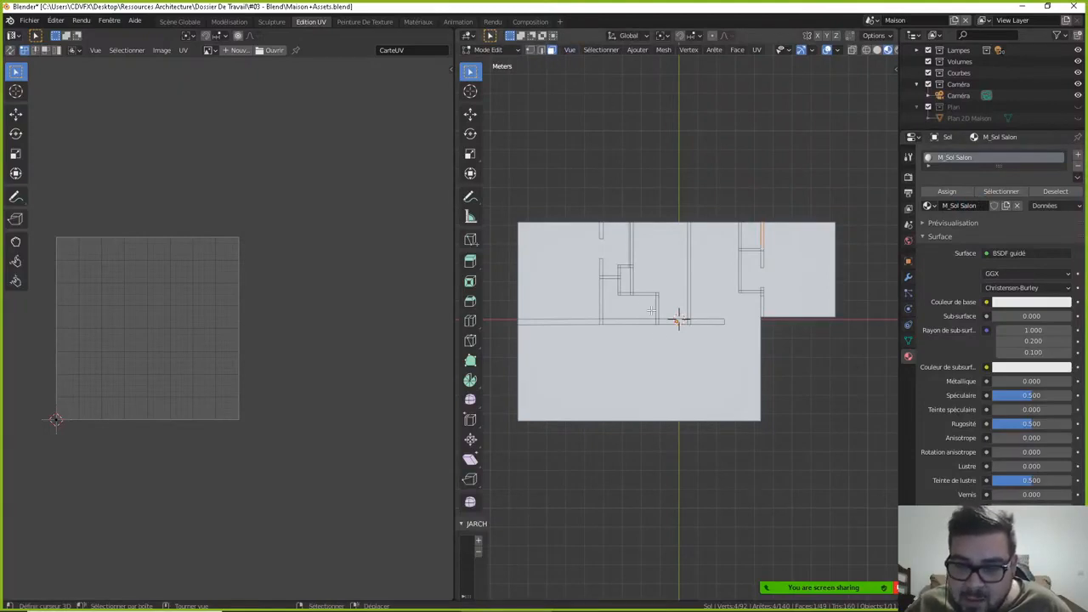
- Unwrap the large living-area floor face and rotate its UV island by 90°
left_click(669, 362)
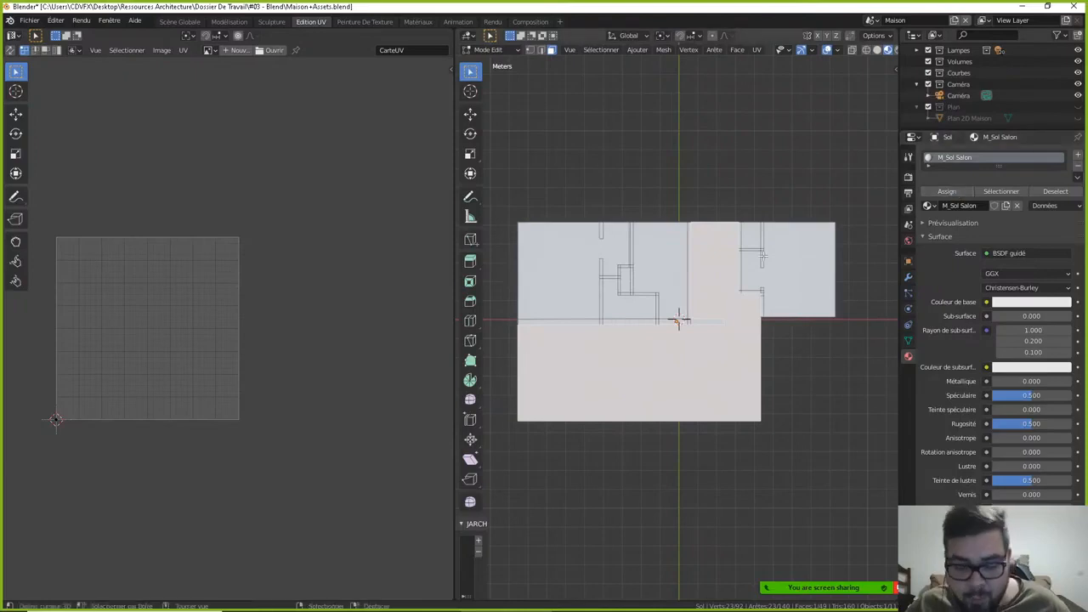
key("u")
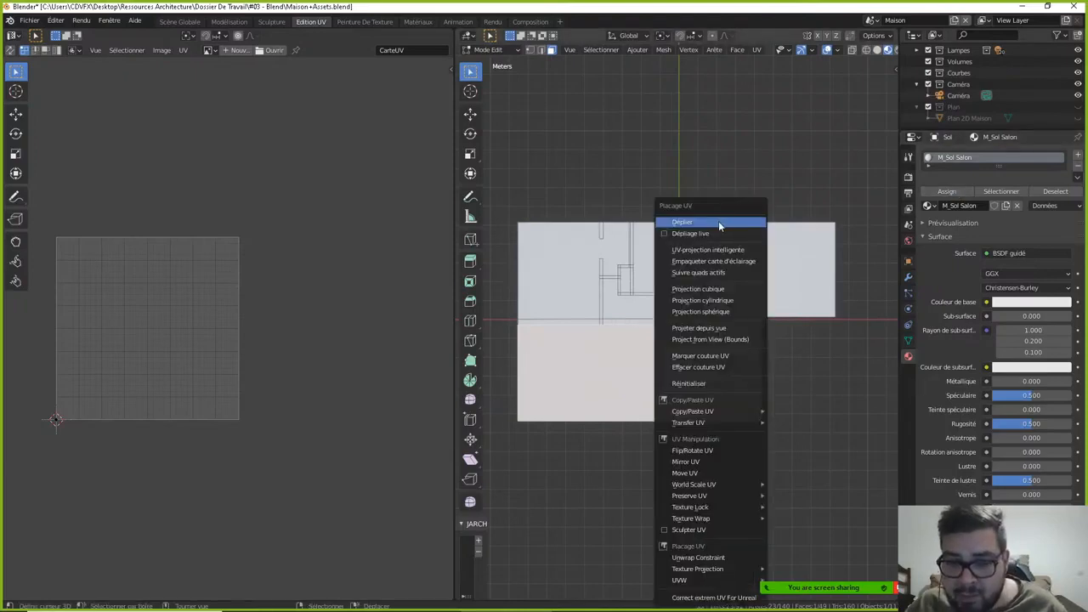
left_click(718, 221)
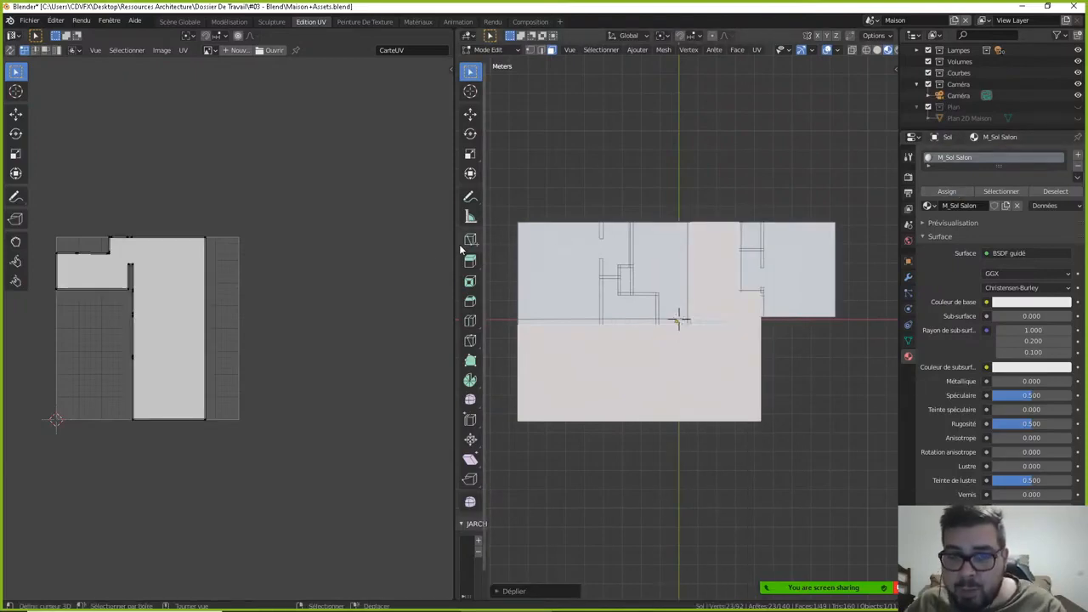
type("ar90")
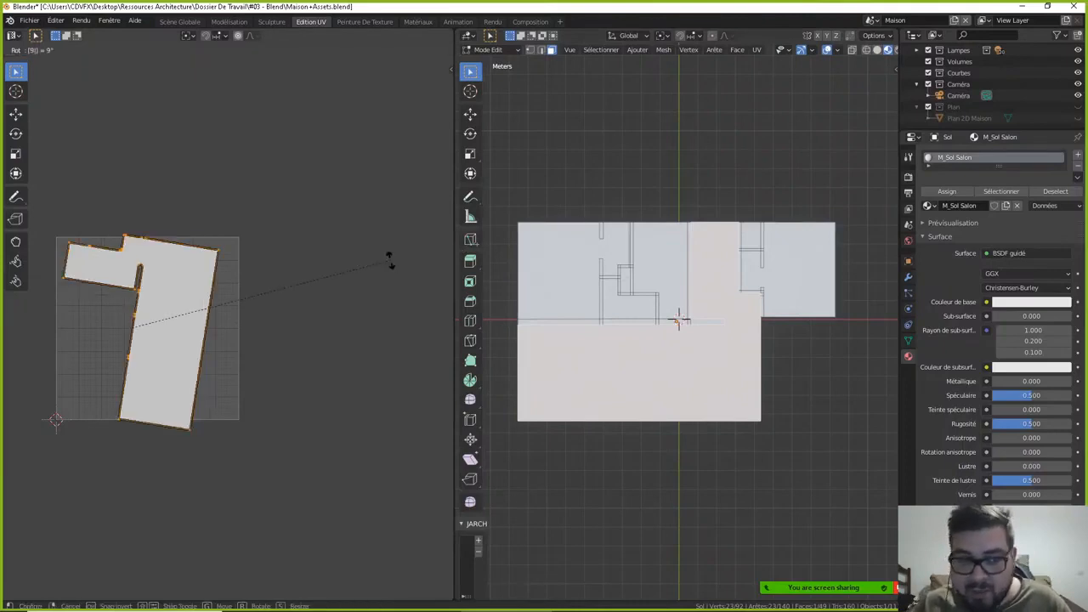
key("Return")
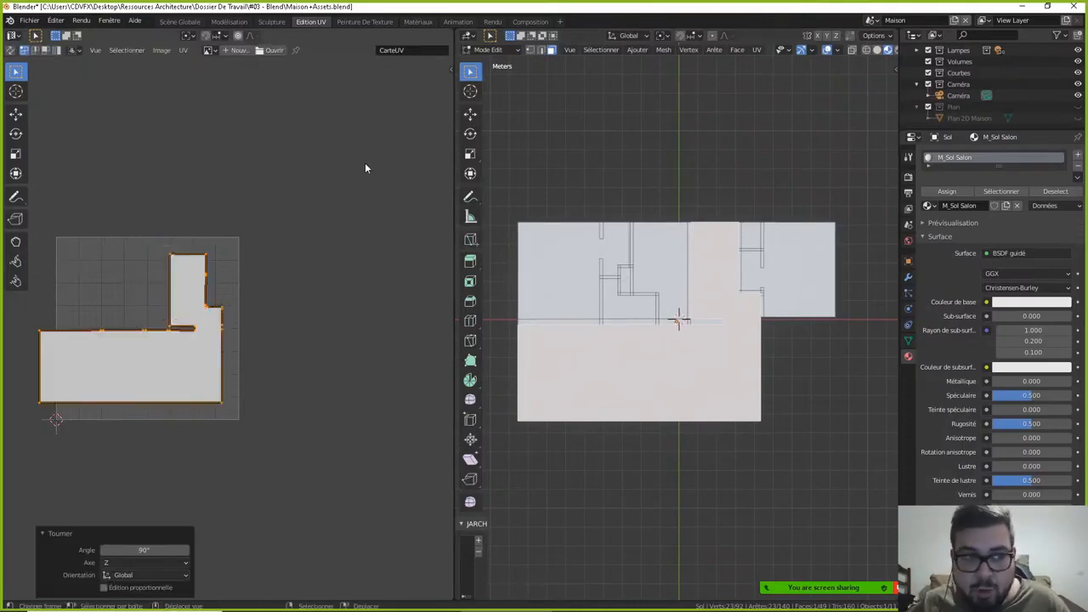
- Pack the living-area floor's UV island into the UV square
left_click(183, 49)
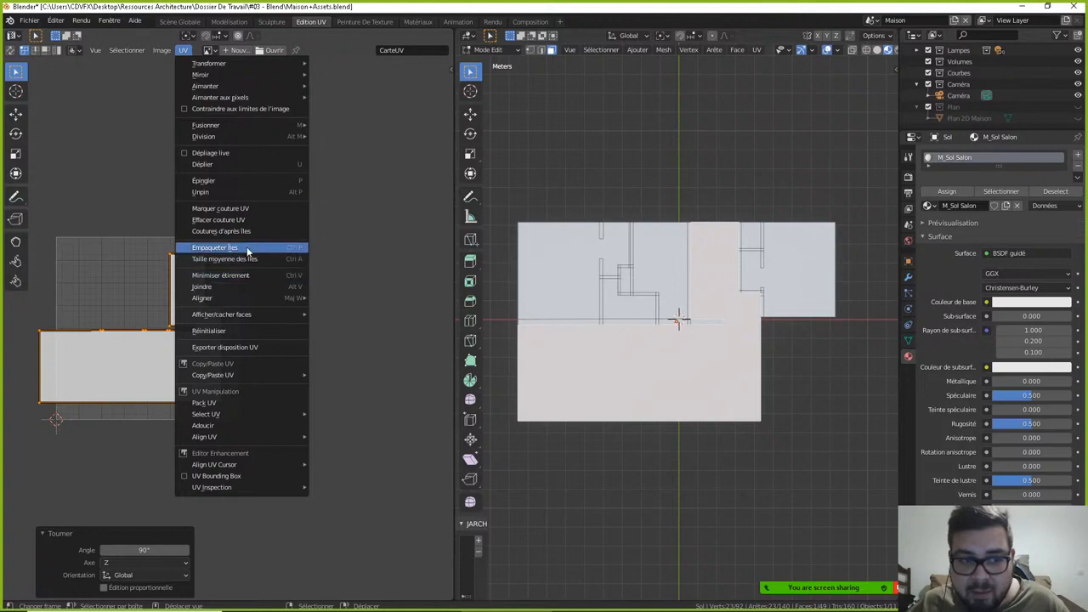
left_click(246, 247)
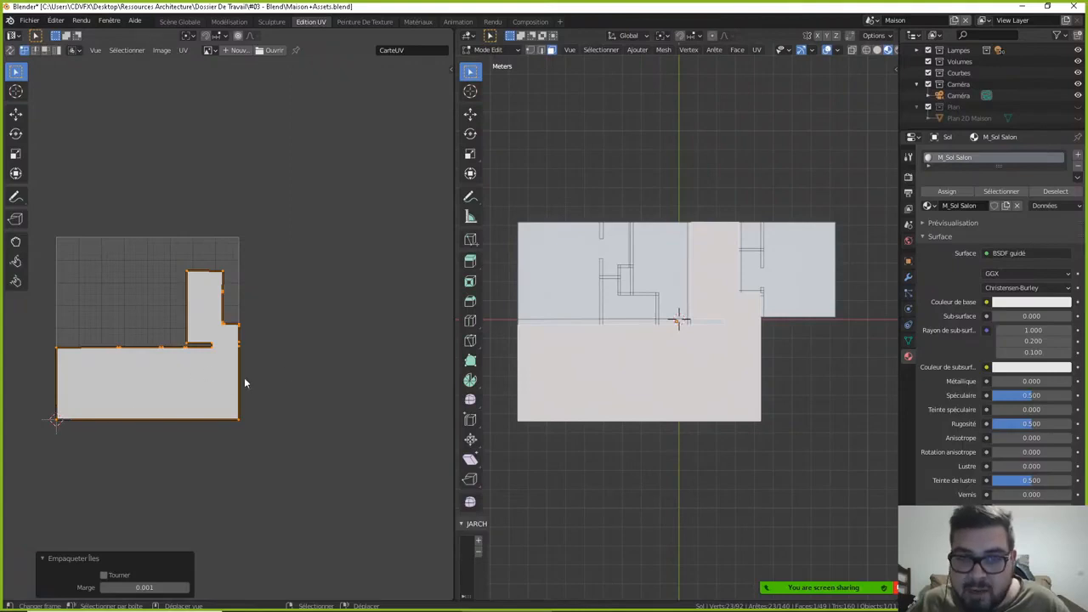
key("Tab")
key("Tab")
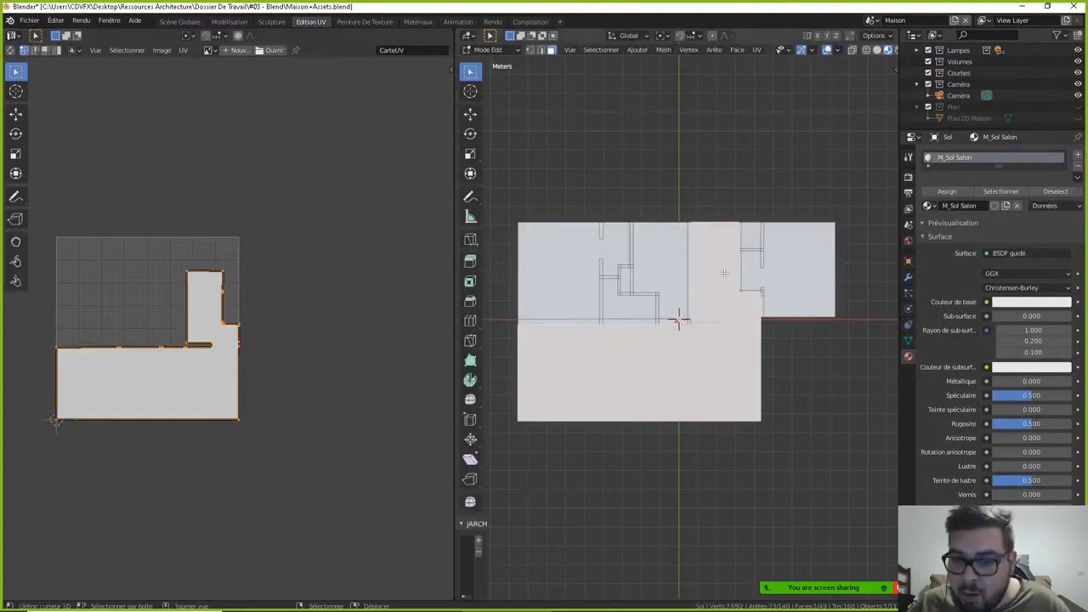
- Add a second material slot to the floor with a new material named M_Sol_Chambres
left_click(1077, 156)
left_click(976, 232)
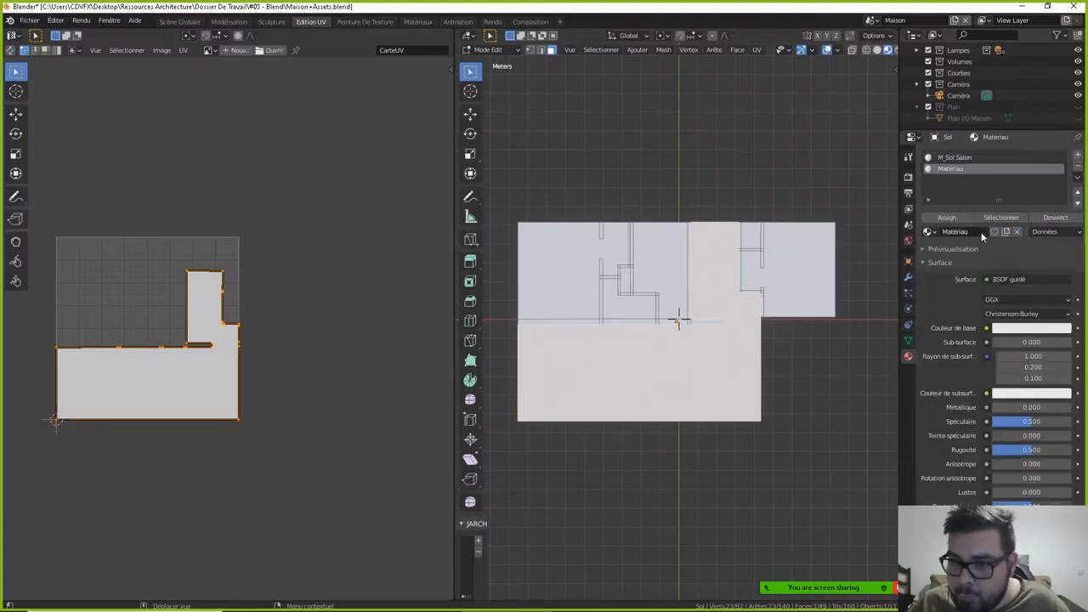
type("M_S")
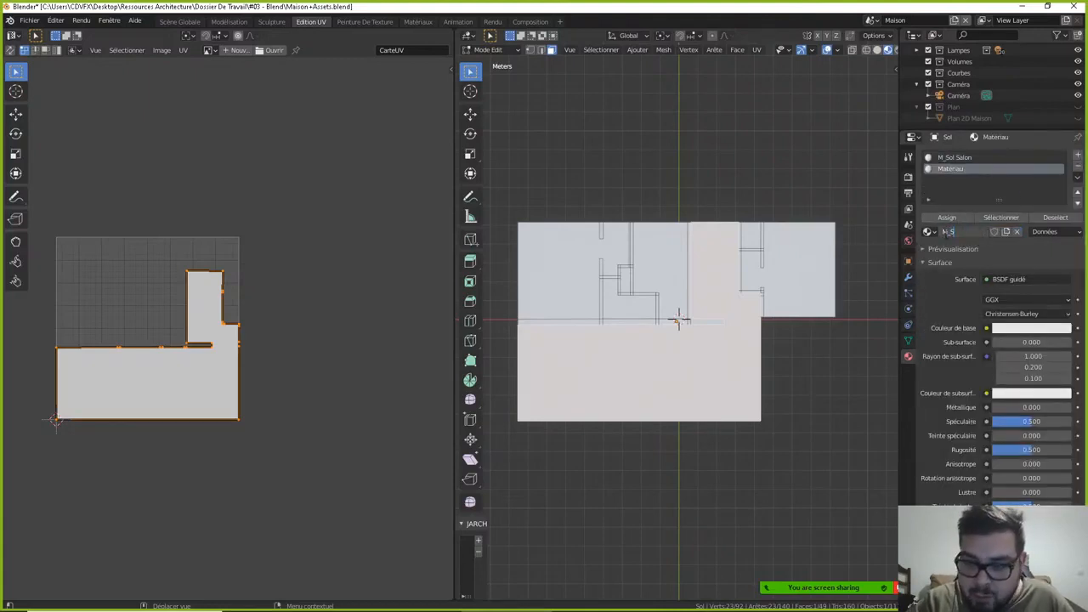
type("ol_Chambres")
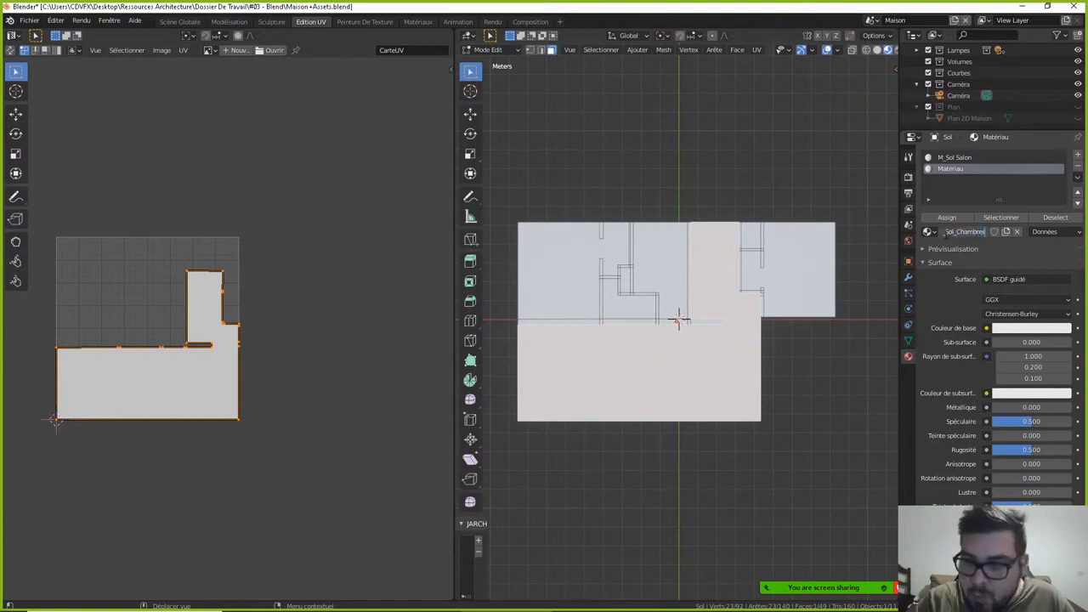
key("Return")
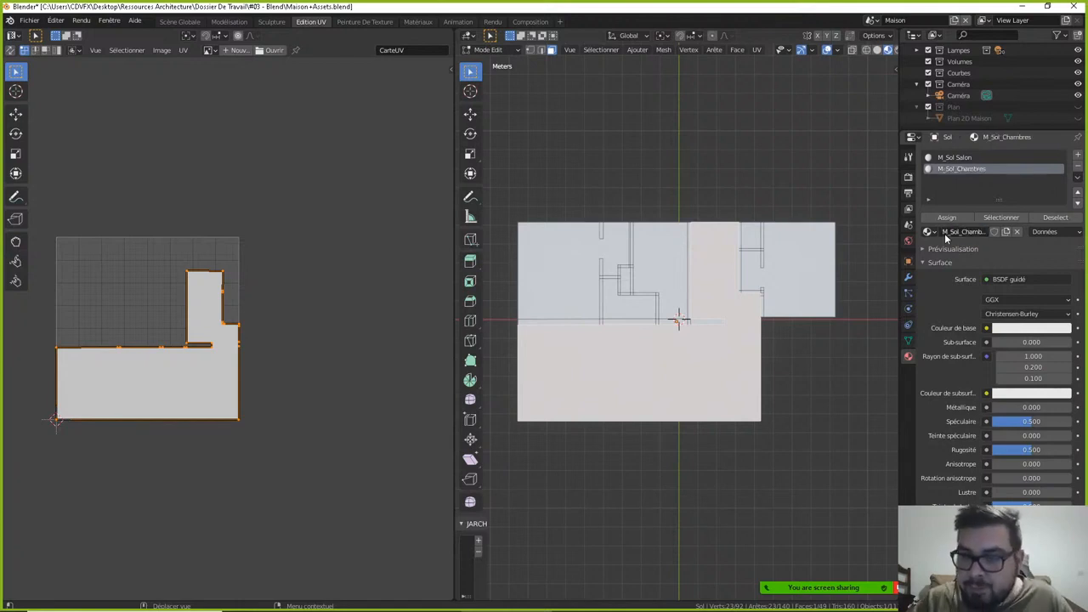
- Select the bedroom, closet and living-area floor faces and unwrap them together
left_click(614, 254)
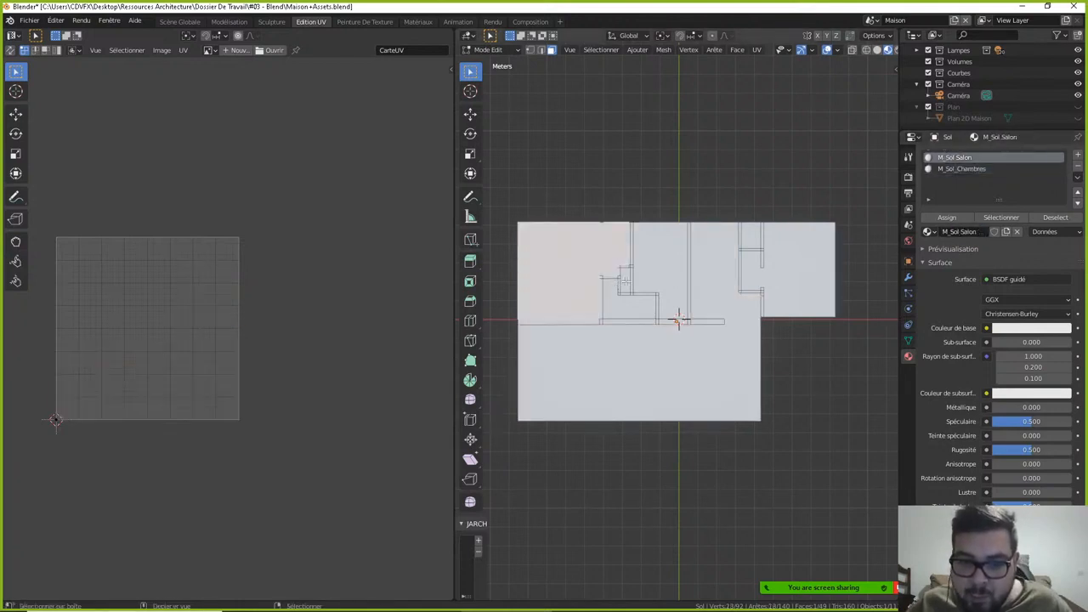
left_click(626, 280)
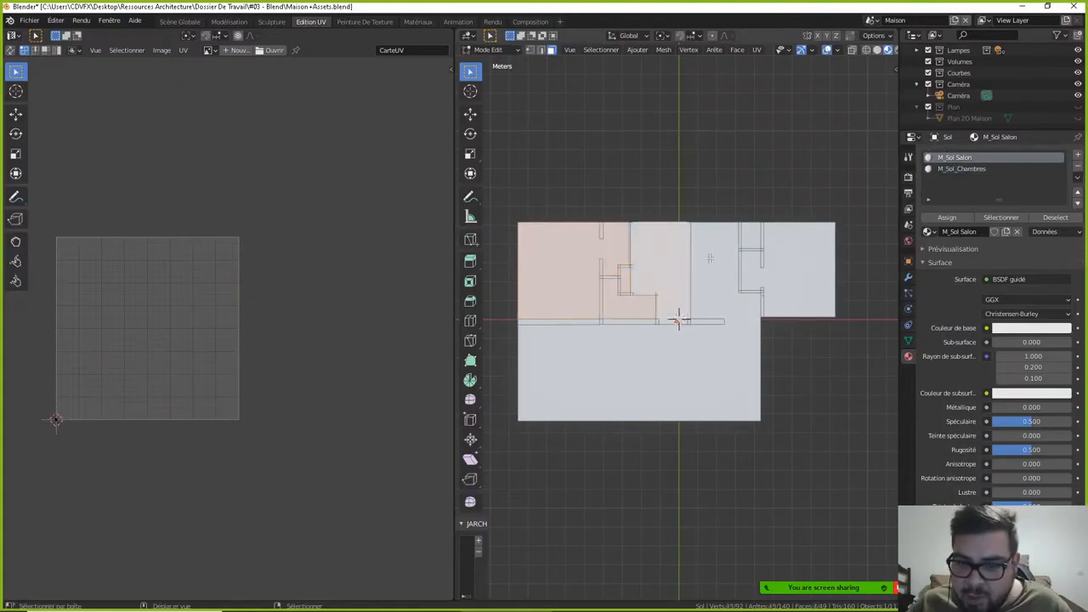
key("ctrl+l")
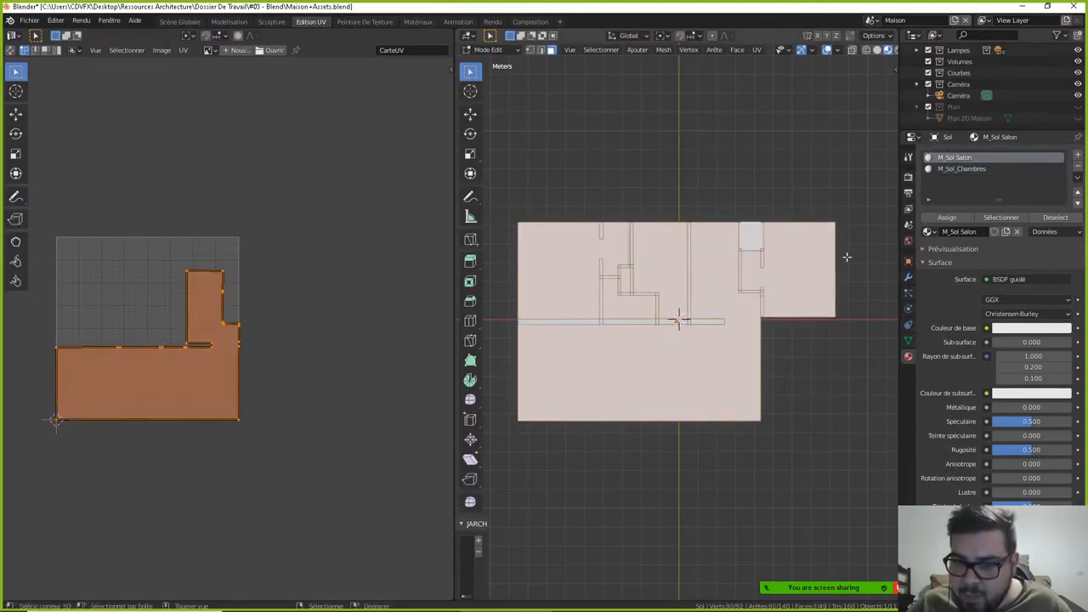
key("u")
left_click(675, 222)
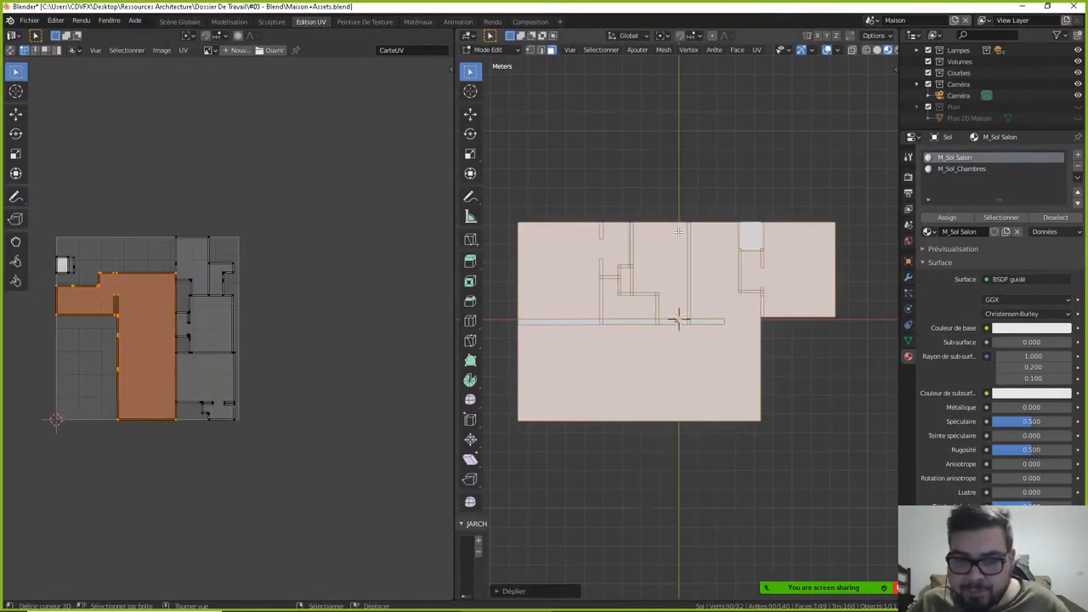
- Undo the joint floor unwrap and the latest face selections, back to the bedroom faces without the living-area floor
left_click(154, 304)
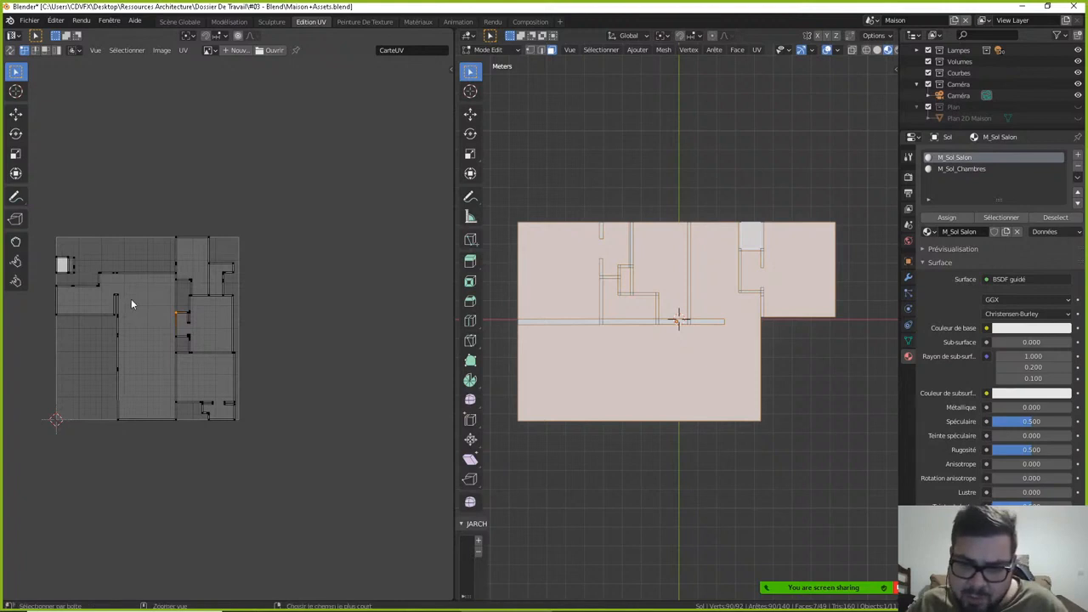
key("ctrl+z")
key("ctrl+z")
key("ctrl+z")
key("ctrl+z")
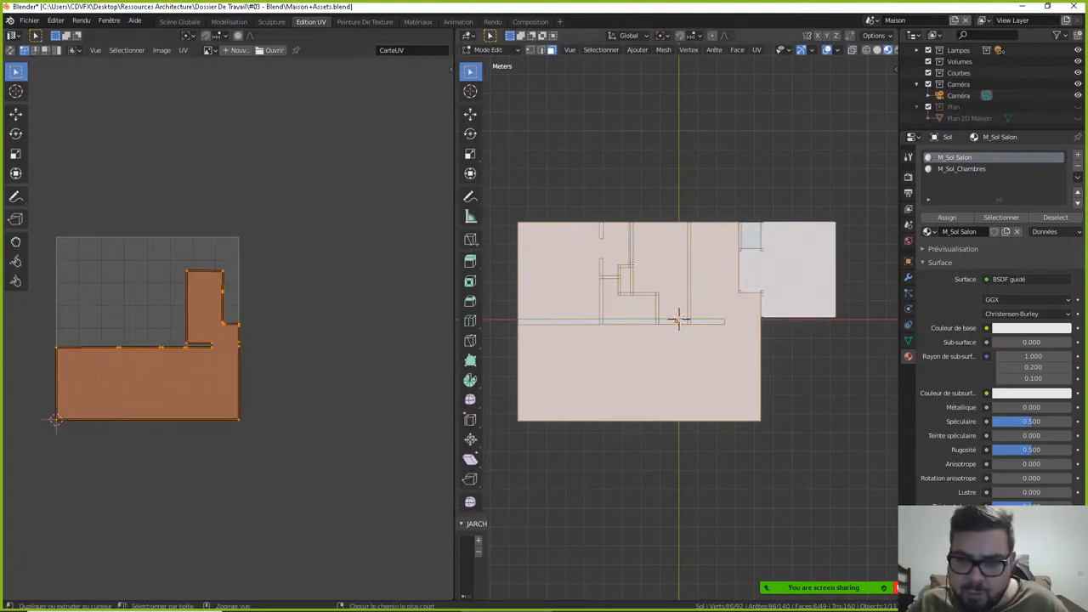
key("ctrl+z")
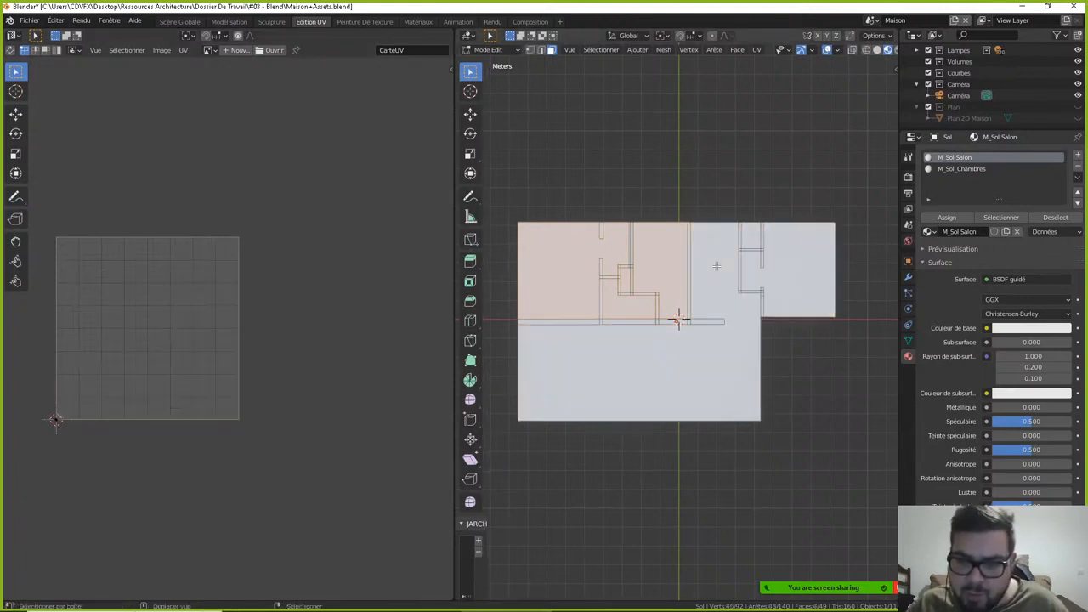
- Add the closet and far-right bedroom floor faces to the selection and unwrap all the bedroom-side faces together
left_click(748, 235, "shift")
left_click(769, 275, "shift")
left_click(817, 263, "shift")
left_click(802, 269, "shift")
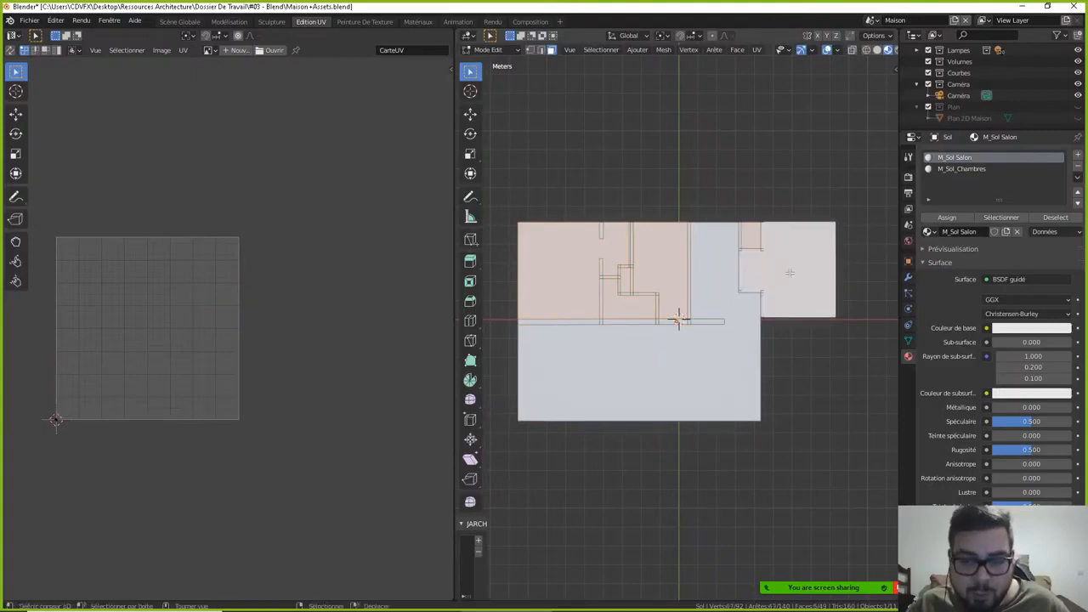
key("u")
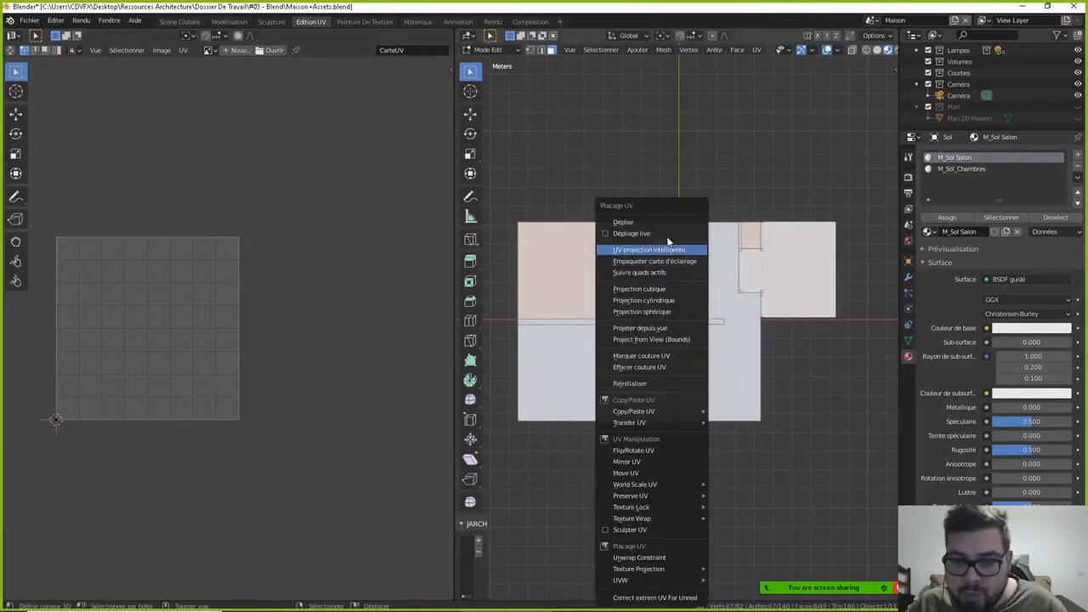
left_click(662, 223)
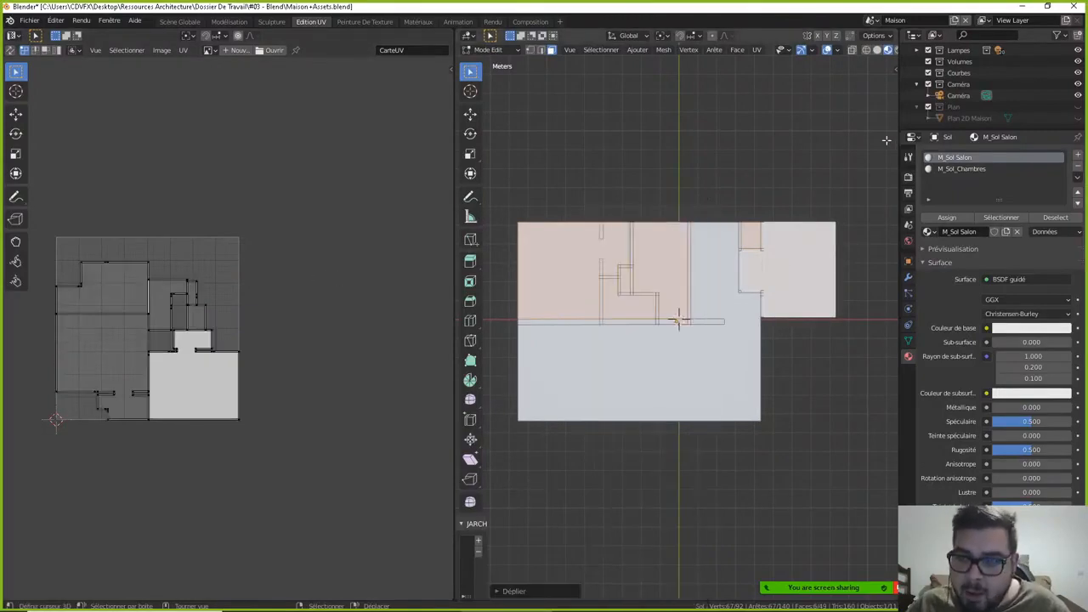
- Assign M_Sol_Chambres to the selected floor faces and set its base colour to black
left_click(961, 169)
left_click(946, 217)
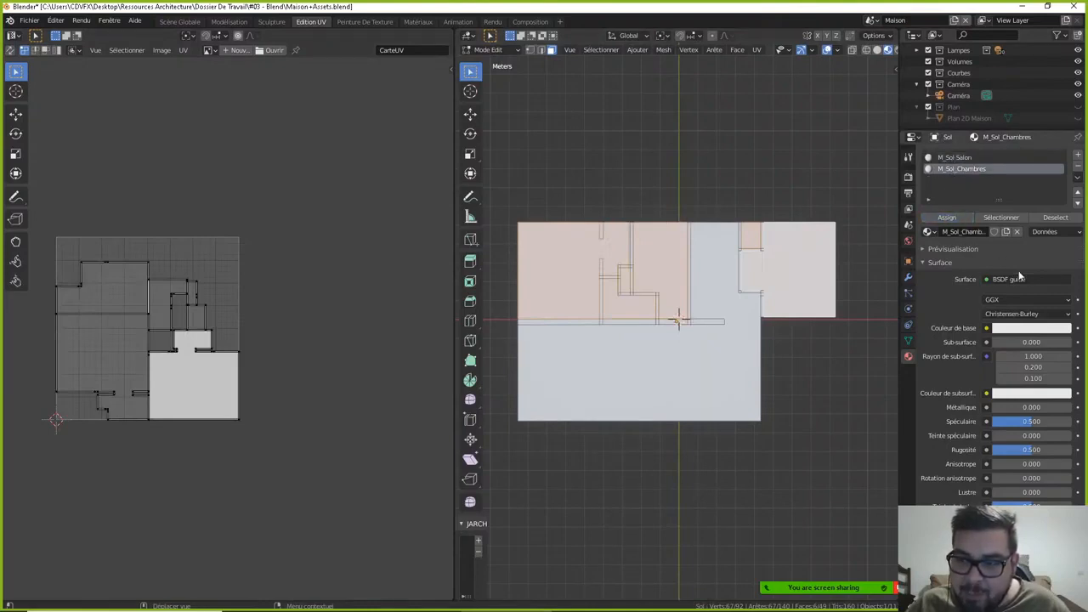
left_click(1039, 328)
left_click(1061, 195)
left_click_drag(1062, 196, 1061, 248)
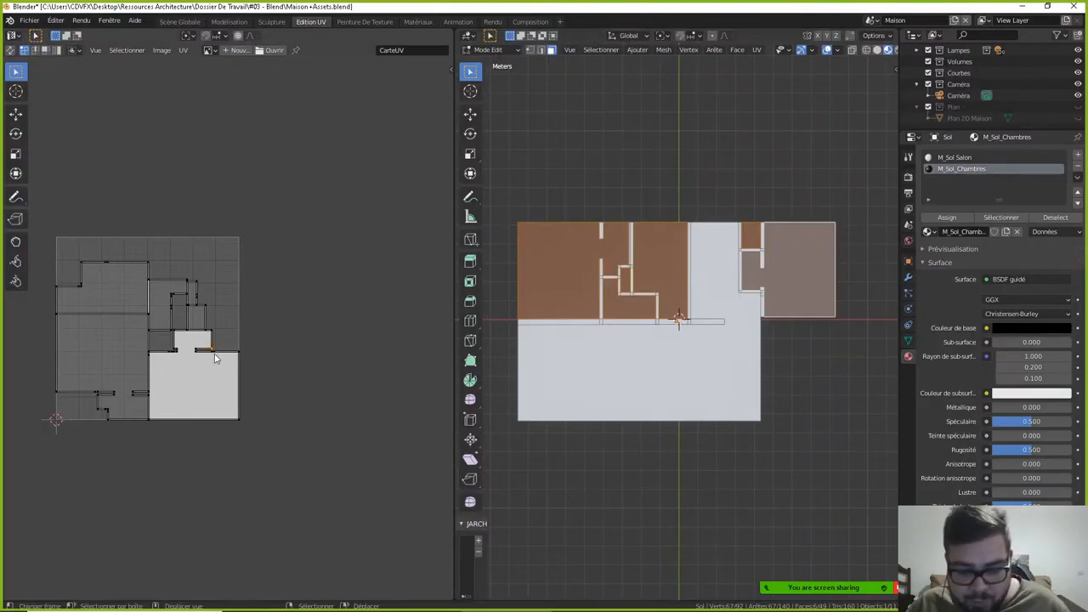
- Rotate the far-right bedroom's UV island by -90° and move it outside the UV square, to its right
key("l")
key("r")
key("minus")
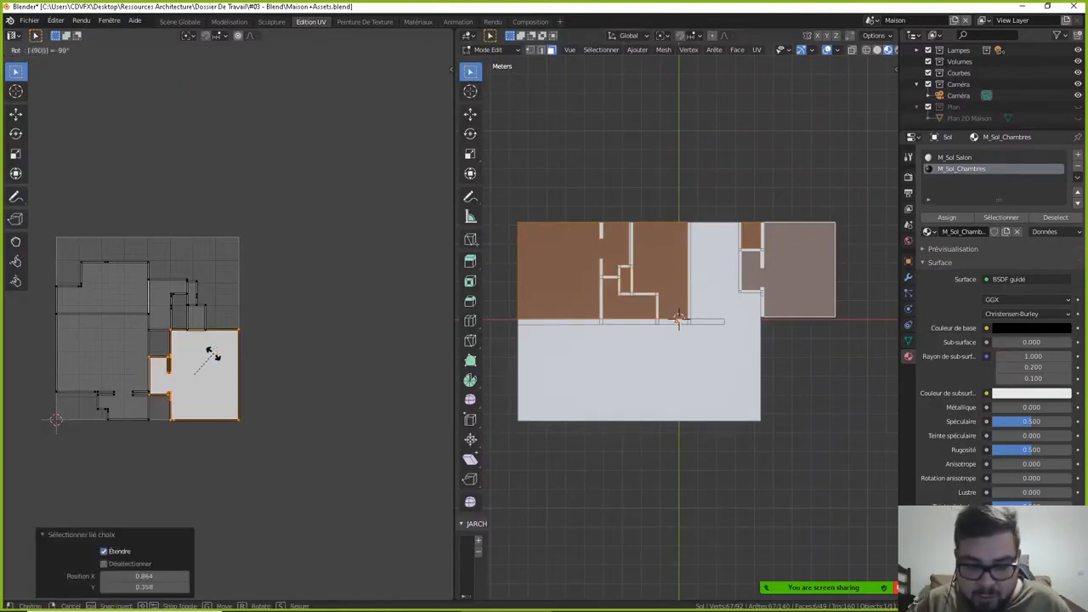
left_click(213, 355)
key("g")
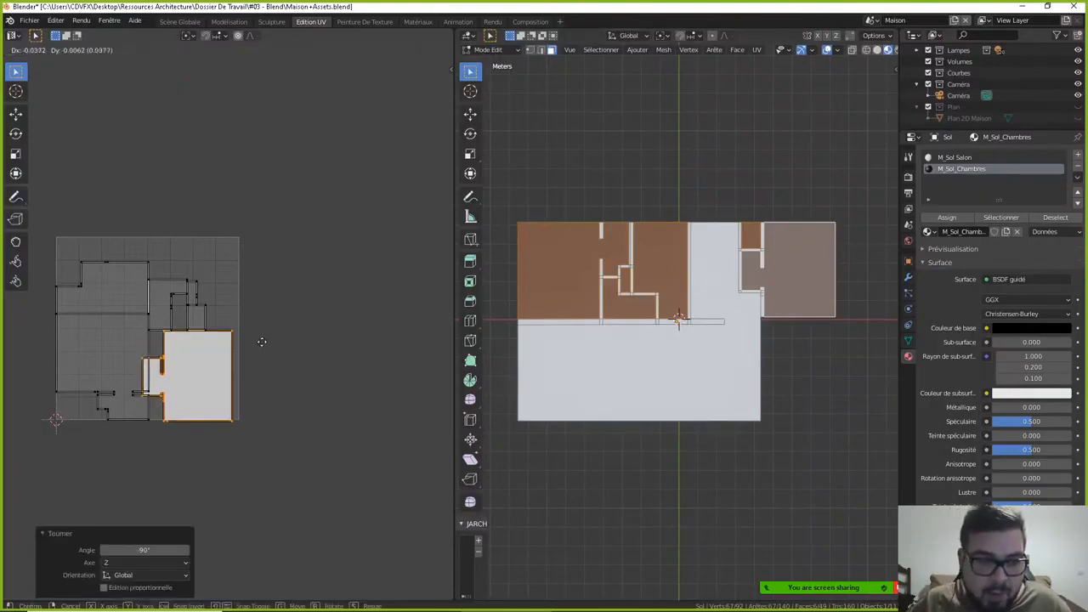
left_click(314, 263)
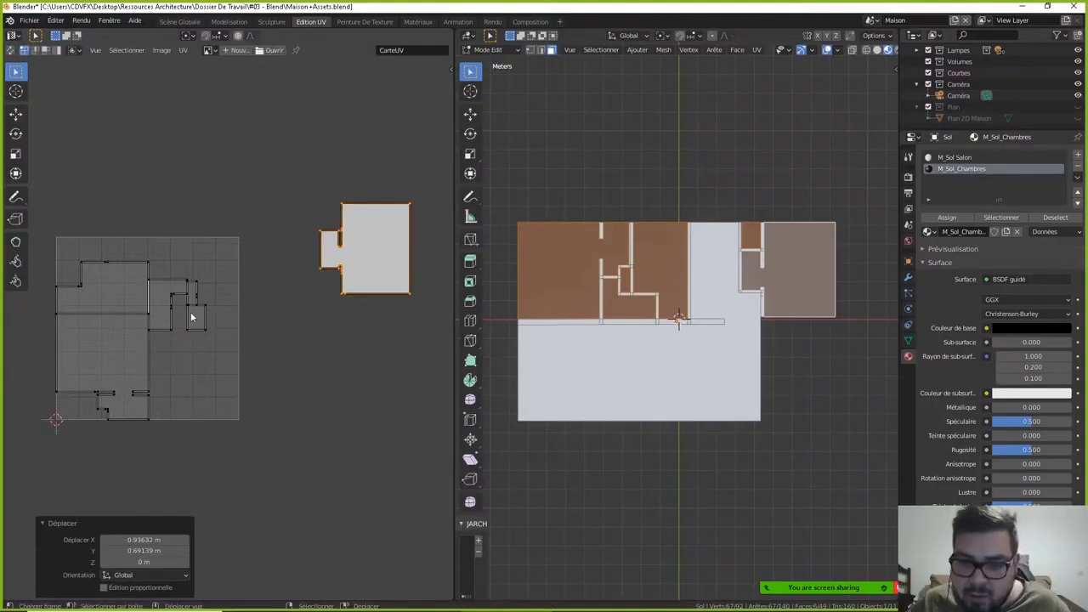
- Rotate the small L-shaped UV island by -90° and move it above the UV square
left_click(170, 293)
type("l")
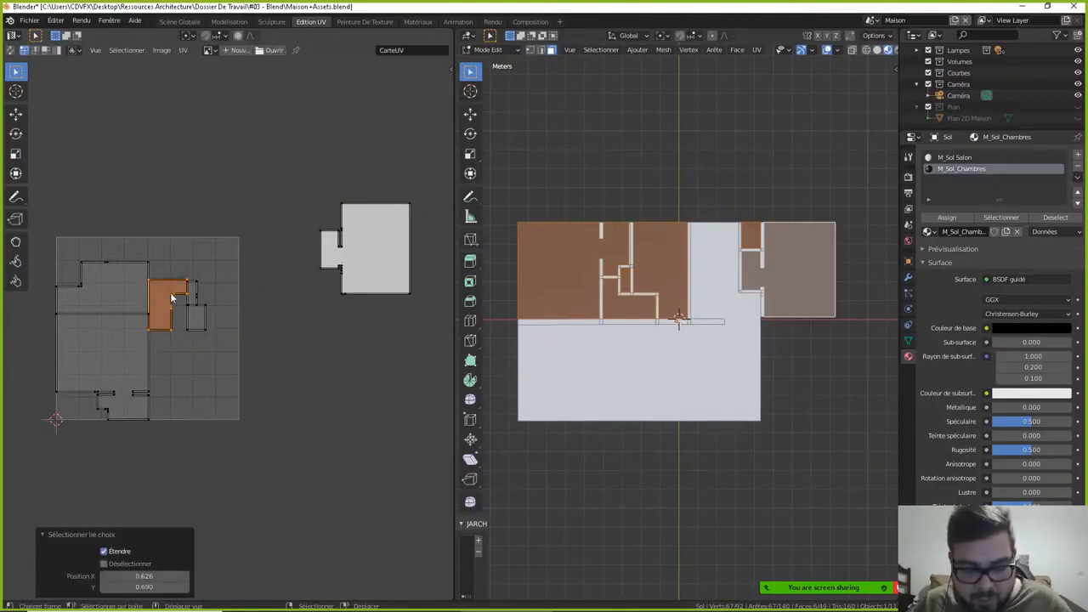
type("r90-")
left_click(172, 297)
key("g")
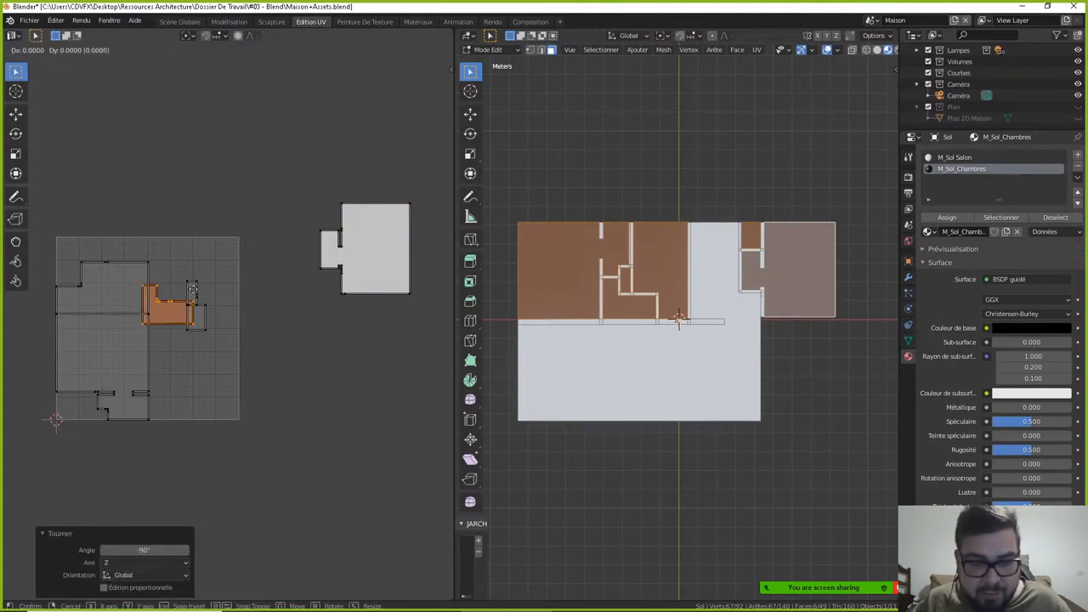
left_click(283, 144)
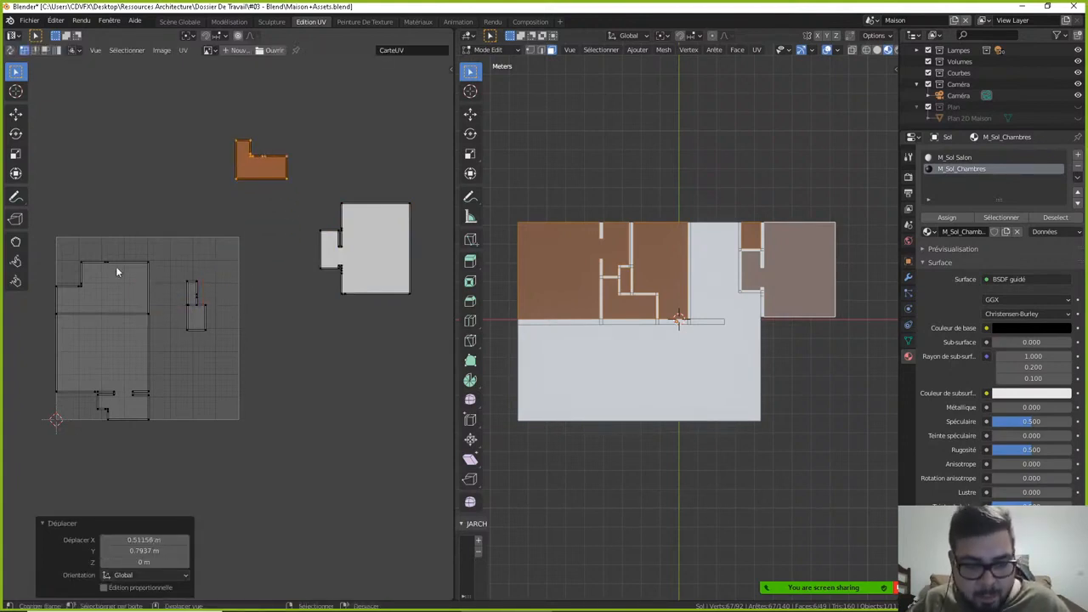
- Rotate the notched bedroom UV island by 90° and move it above the UV square, beside the L-shaped one
key("alt+a")
key("l")
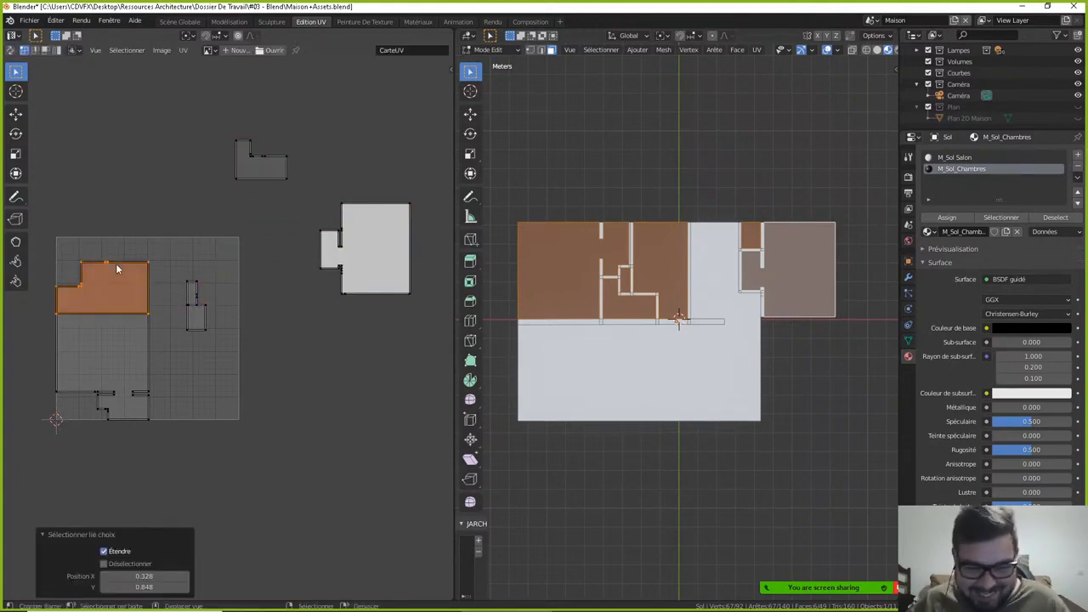
type("r90")
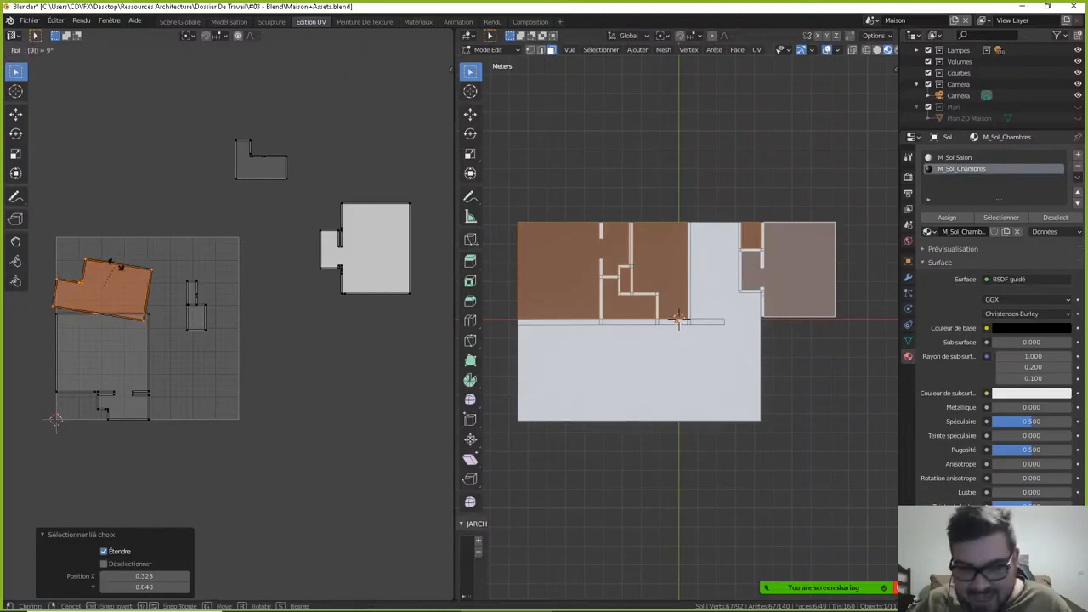
key("Return")
key("g")
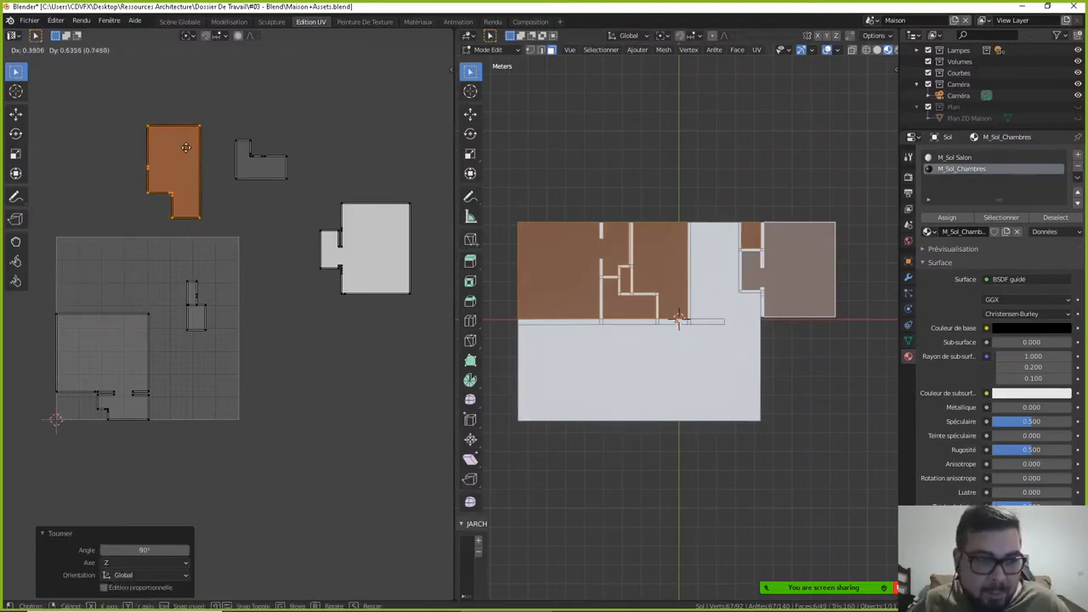
left_click(132, 321)
- Rotate the largest bedroom UV island by -90° and place it in the upper-left corner of the UV square
left_click(129, 311)
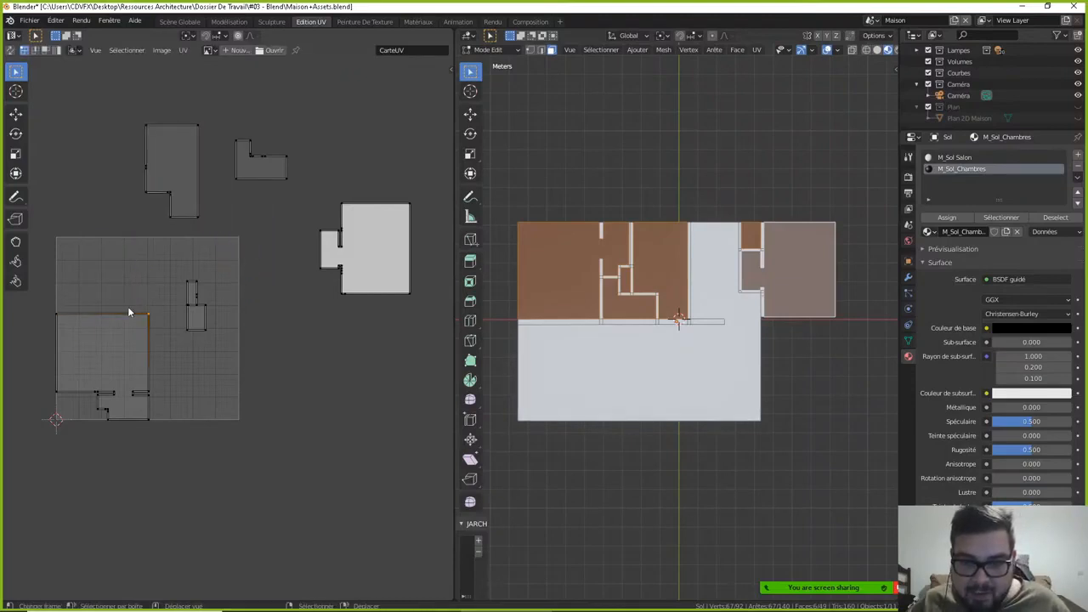
type("l")
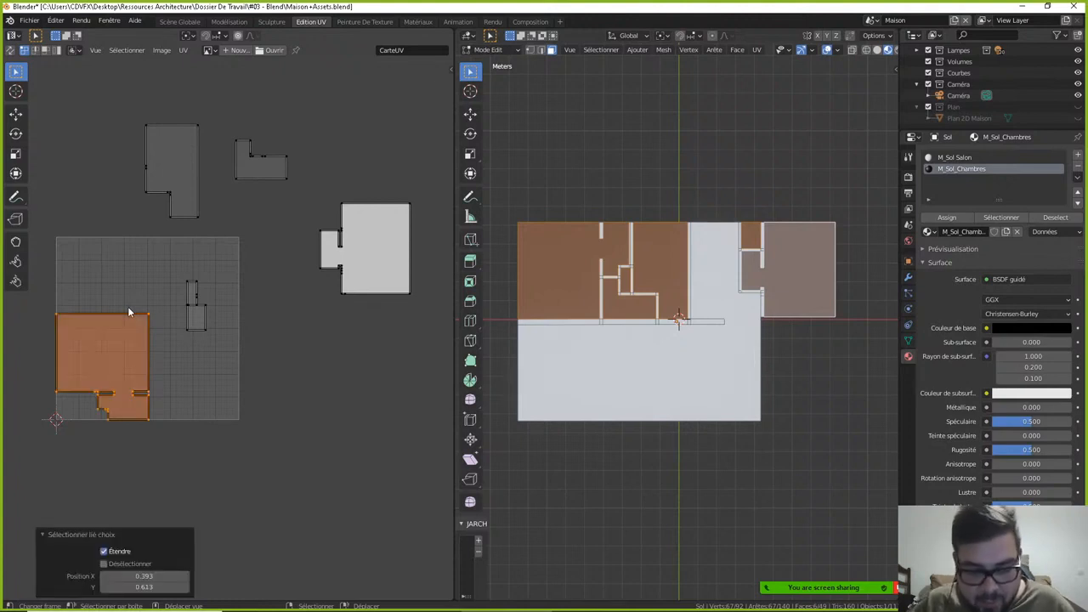
type("r-90")
key("Return")
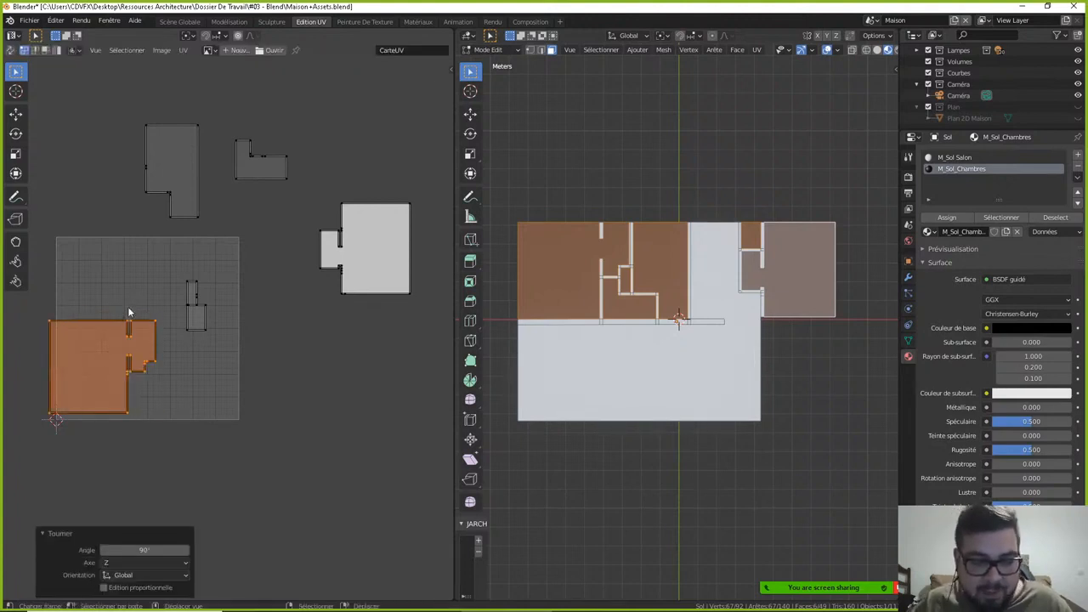
key("g")
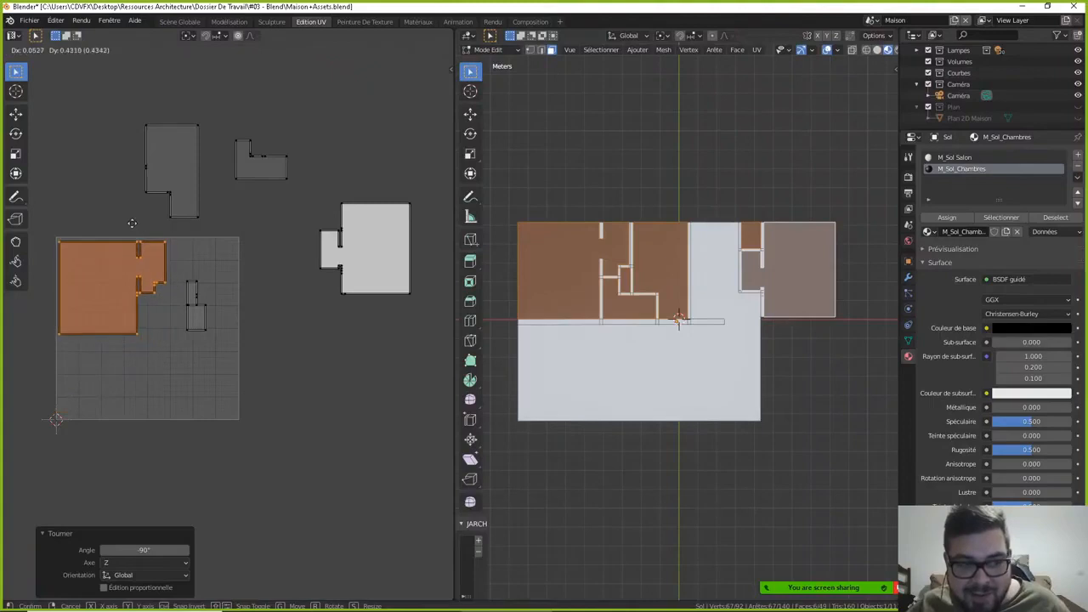
left_click(116, 201)
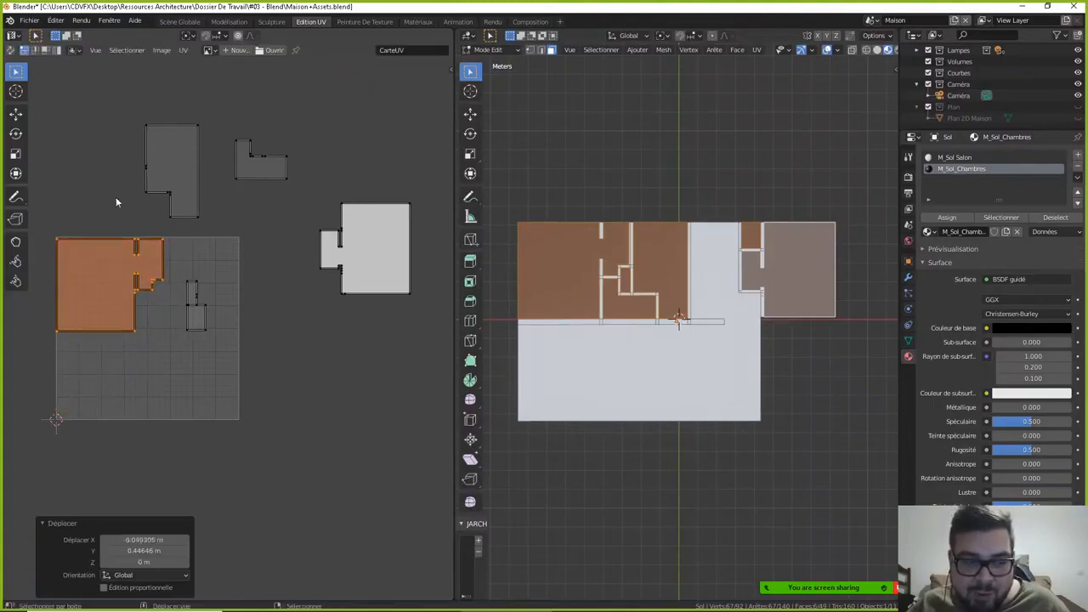
- Move the narrow rectangular UV island into the gap below the largest bedroom island's stepped part
left_click(185, 271)
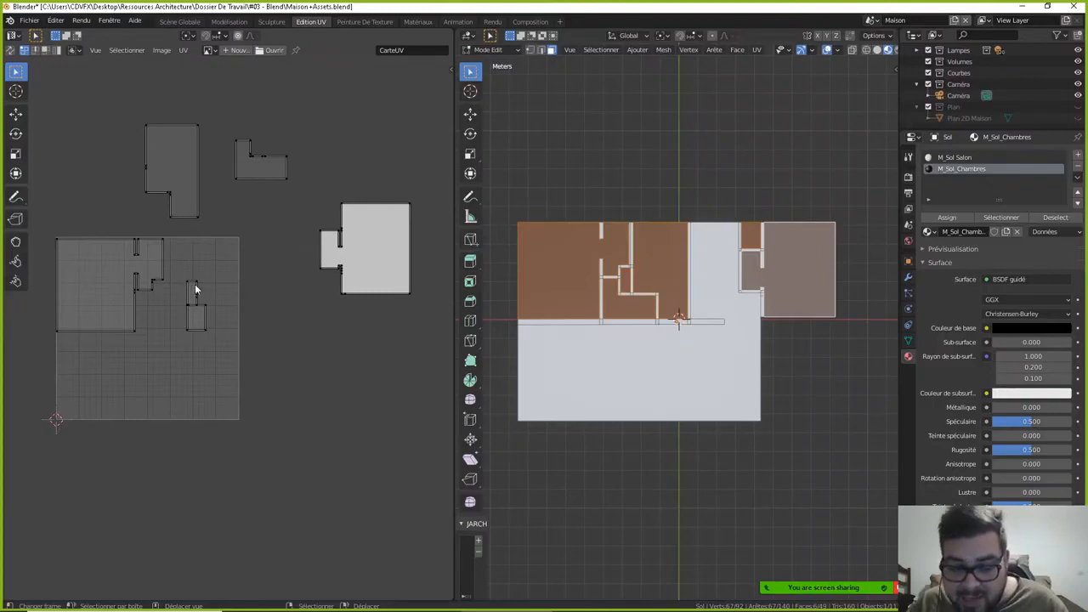
key("l")
key("g")
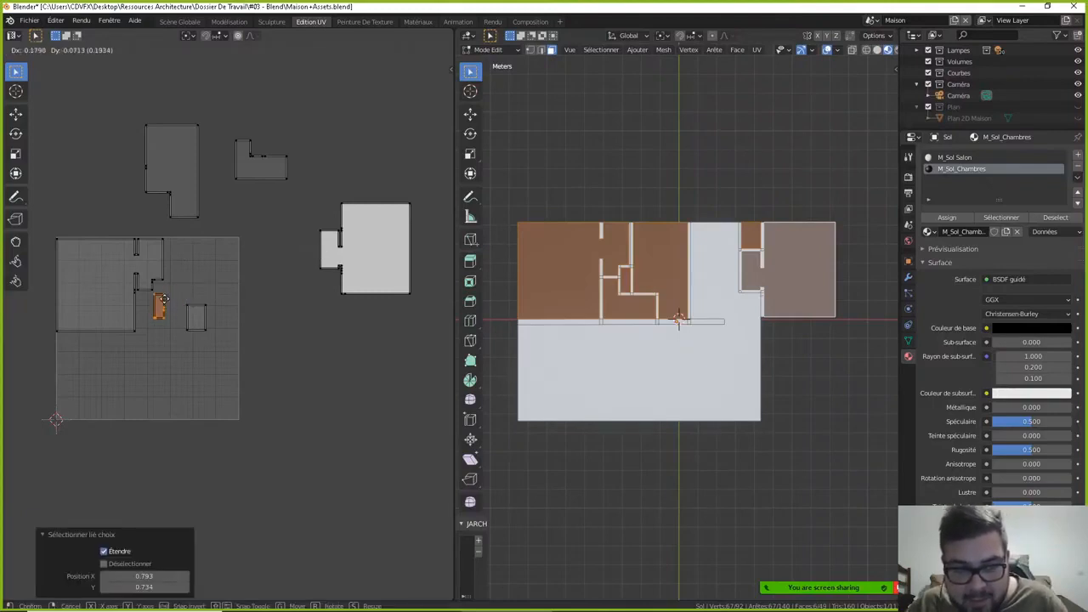
left_click(153, 301)
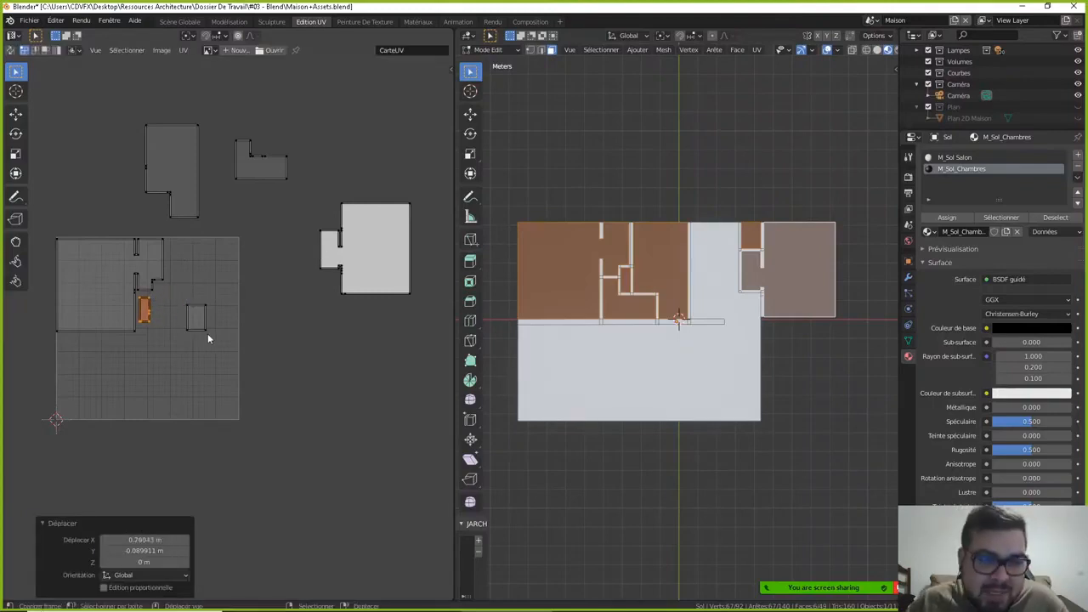
- Move the small rectangular closet UV island outside the UV square, just above its upper-left corner
key("alt+a")
key("l")
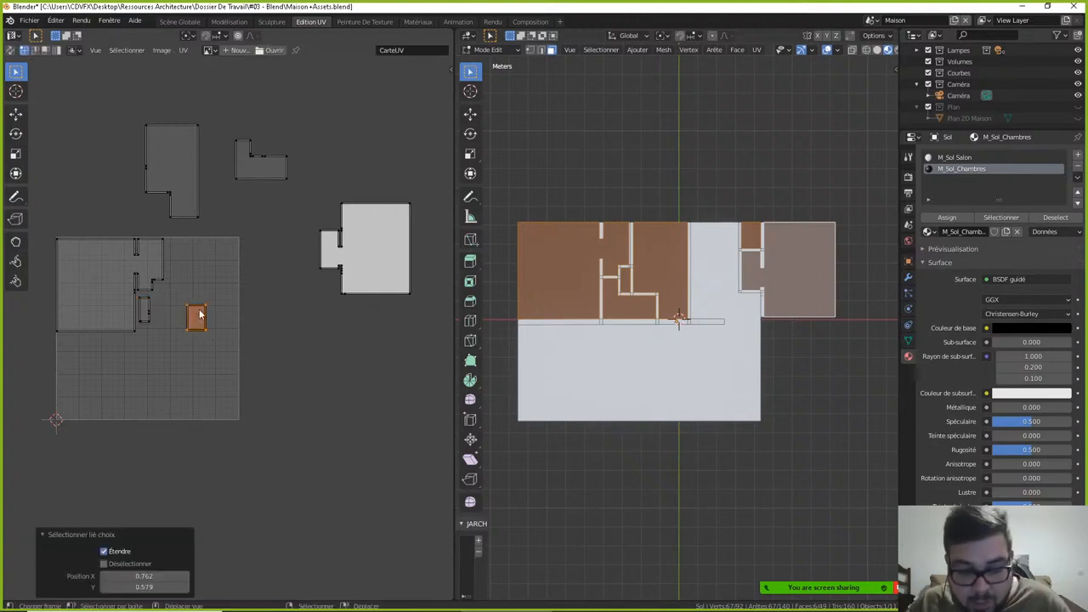
key("g")
left_click(184, 248)
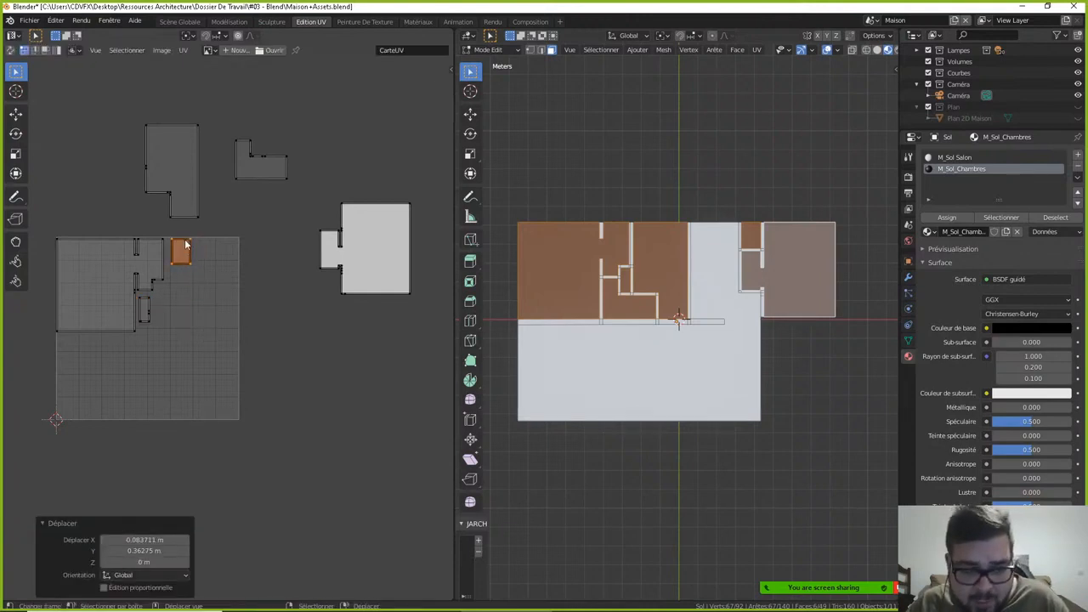
key("h")
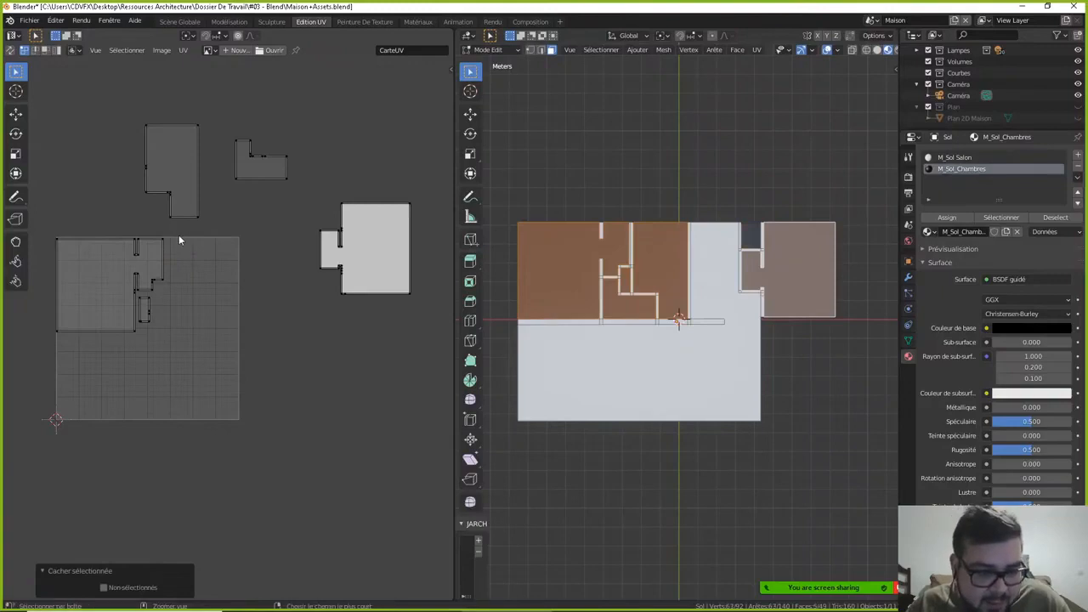
key("ctrl+z")
key("g")
left_click(87, 202)
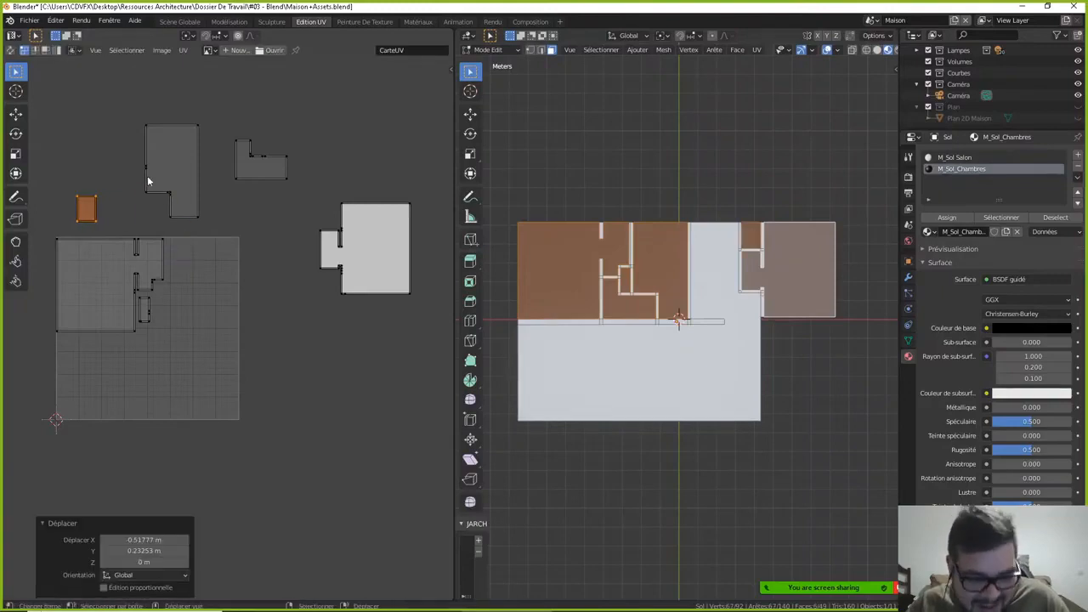
- Try the notched bedroom UV island inside the UV square and move it back out above the square
key("alt+a")
key("l")
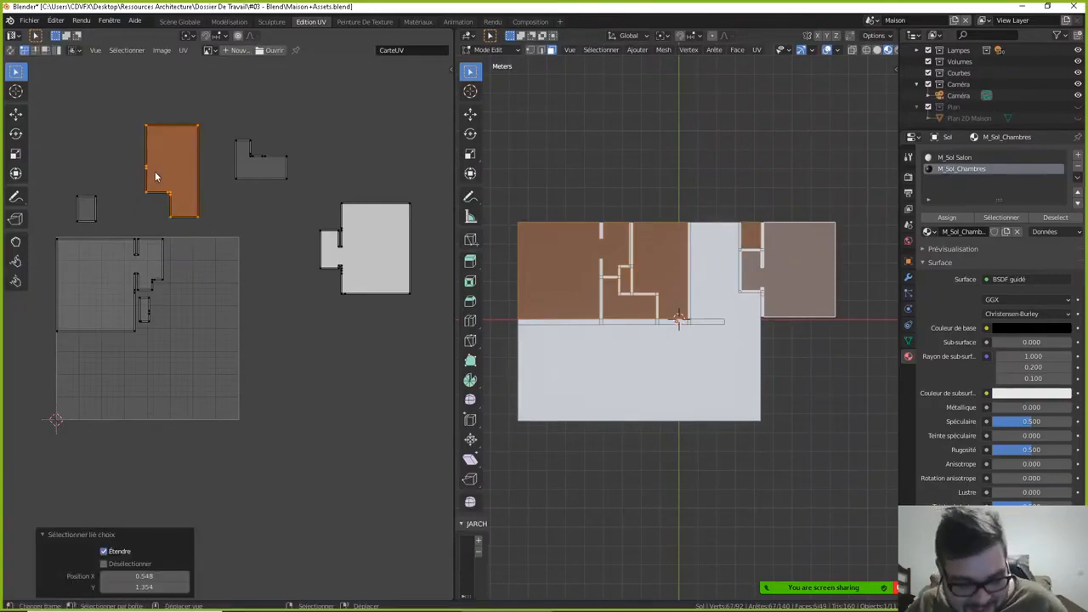
key("g")
left_click(183, 289)
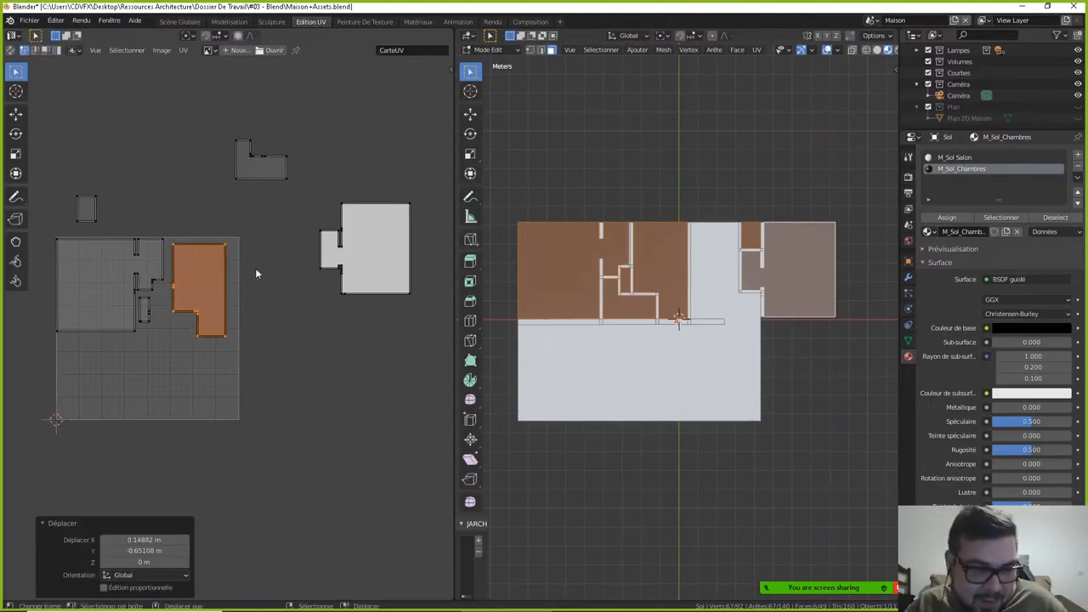
key("ctrl+z")
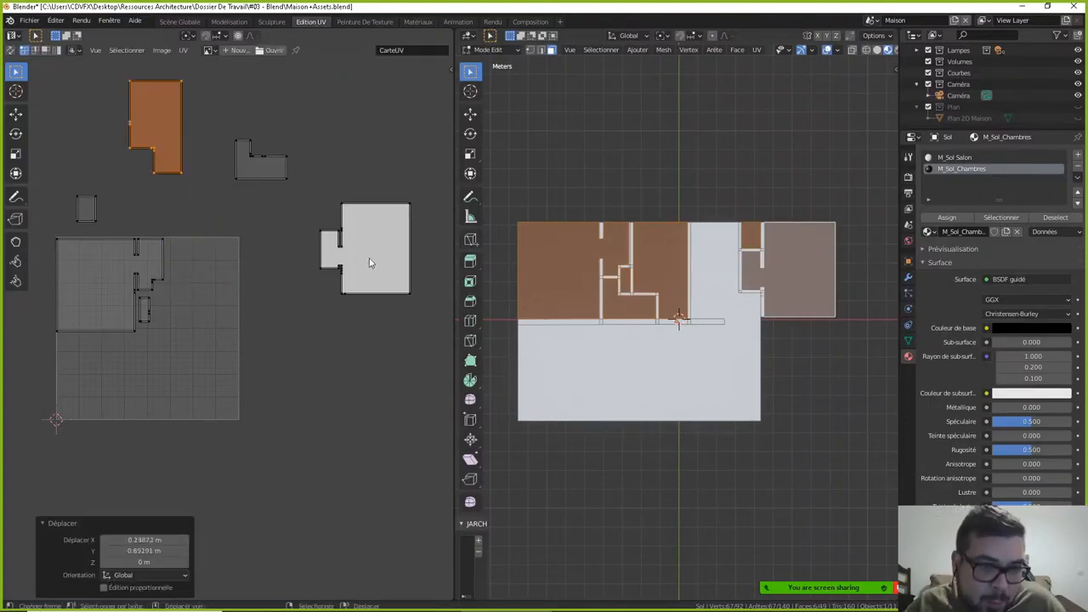
key("l")
key("g")
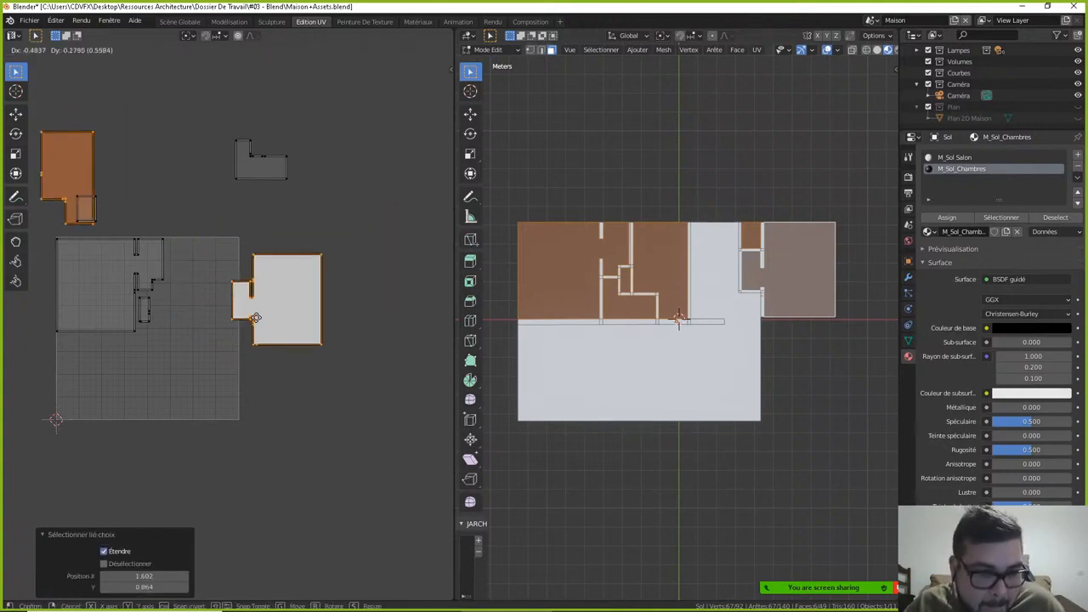
right_click(325, 283)
- Move the large bedroom UV island outside the UV square into the square's lower-right corner
key("alt+a")
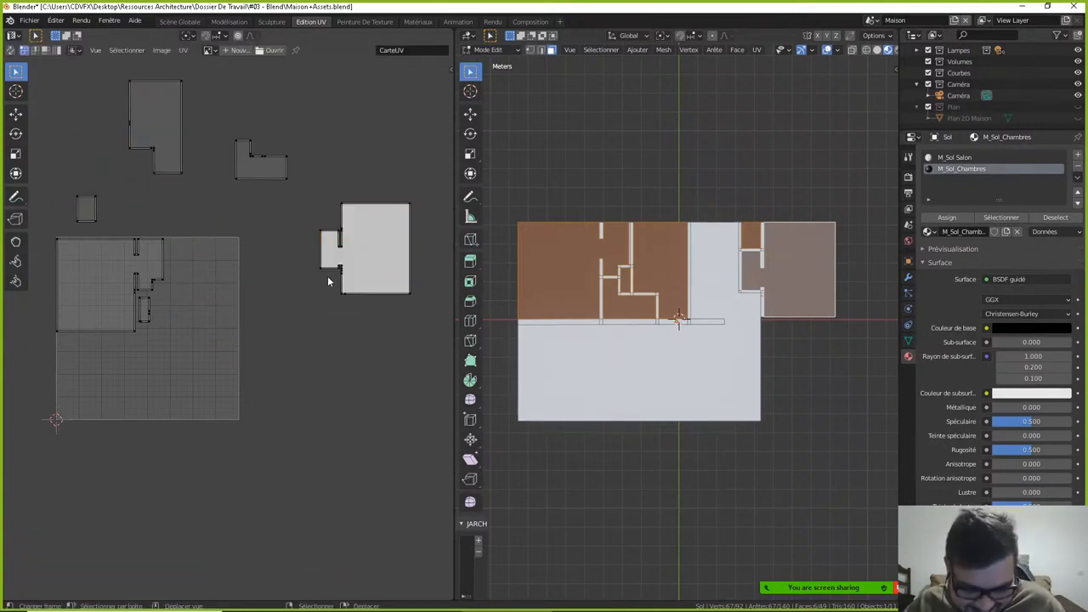
key("l")
key("g")
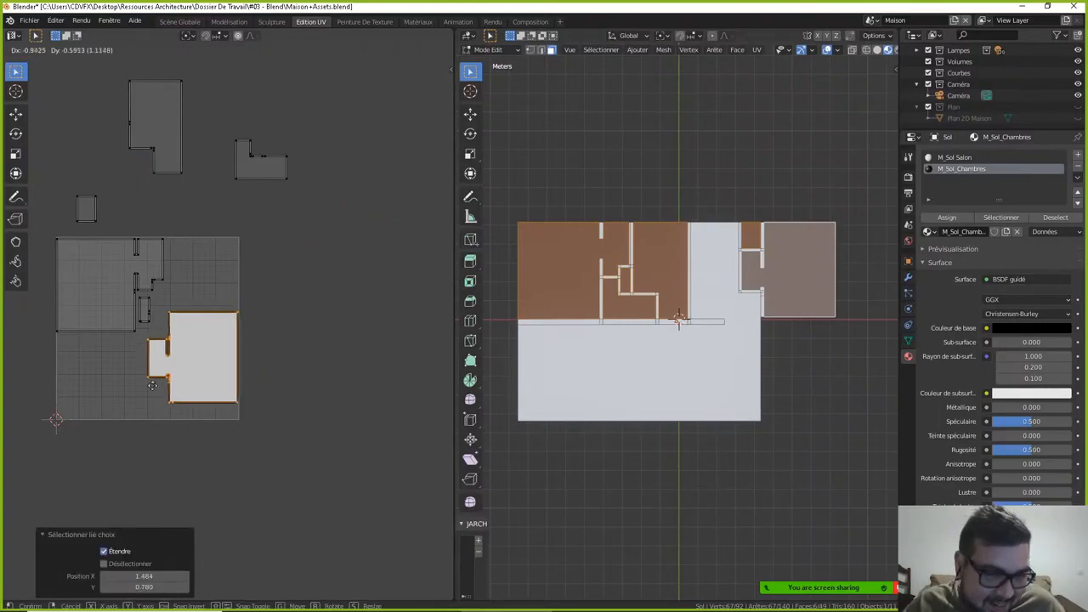
left_click(182, 396)
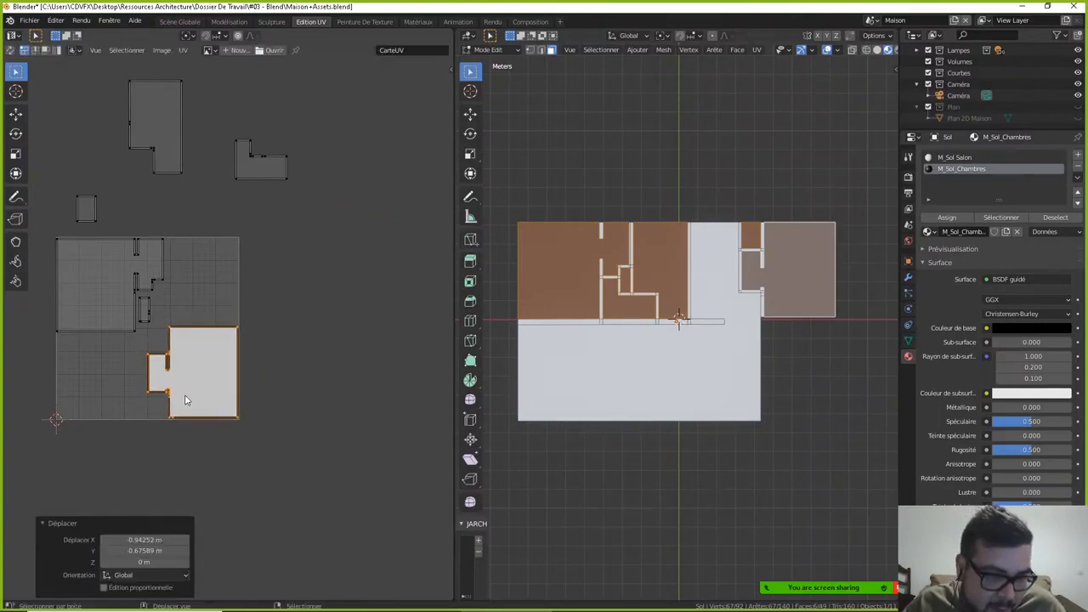
- Move the notched bedroom UV island into the UV square's upper-right corner and scale it by about 0.899 to fit
left_click(204, 272)
key("l")
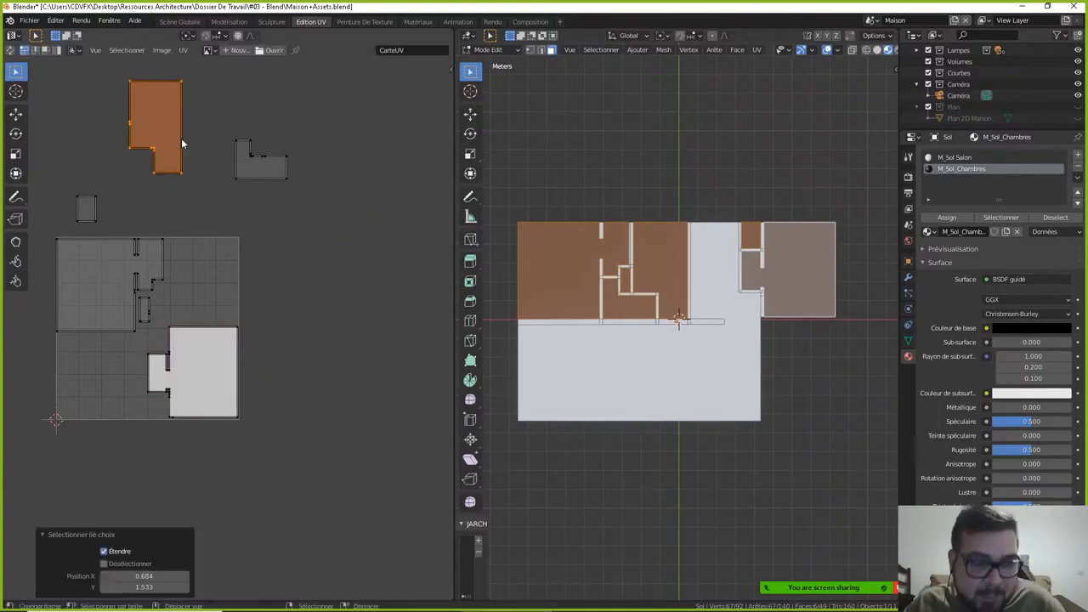
key("g")
left_click(242, 294)
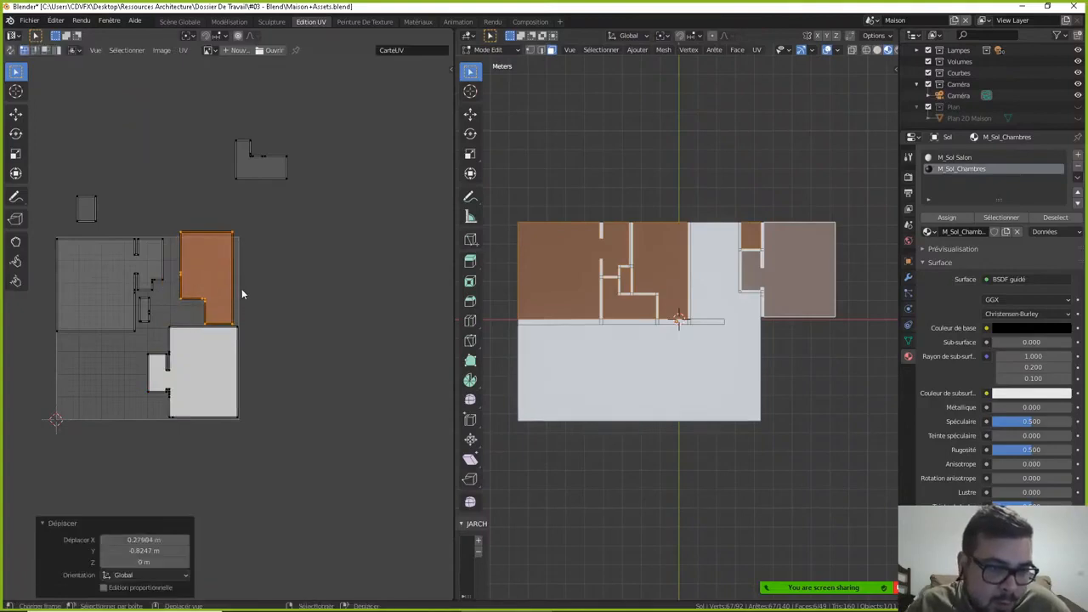
key("s")
left_click(268, 292)
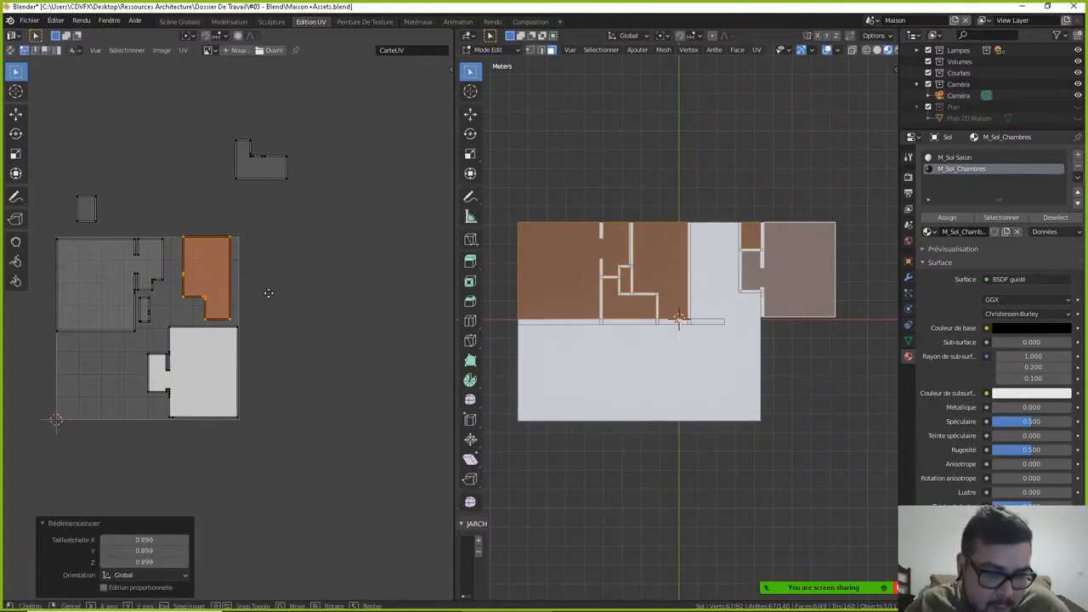
key("g")
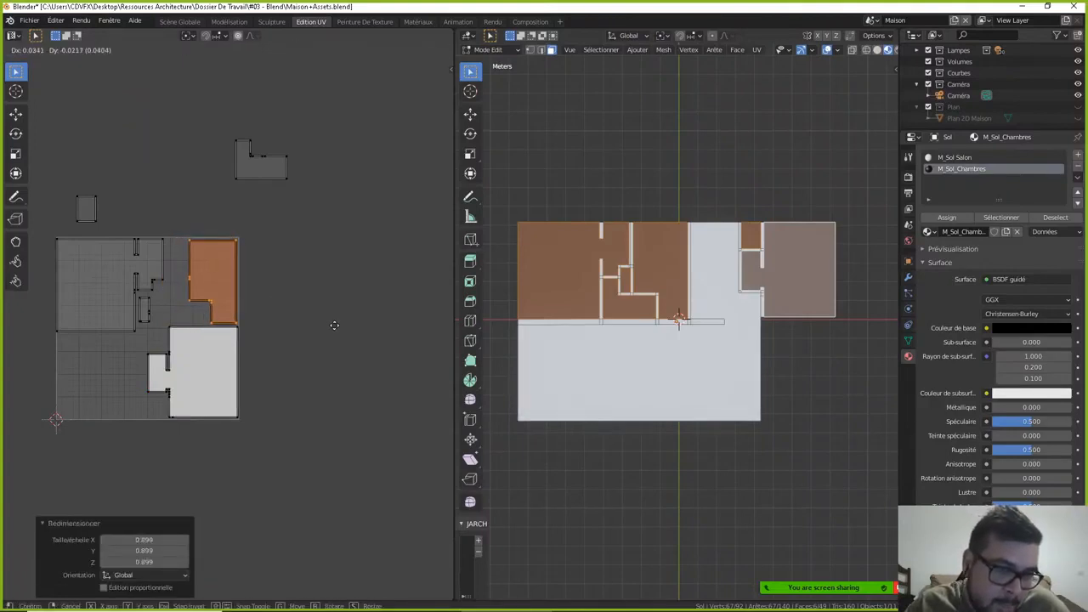
left_click(334, 325)
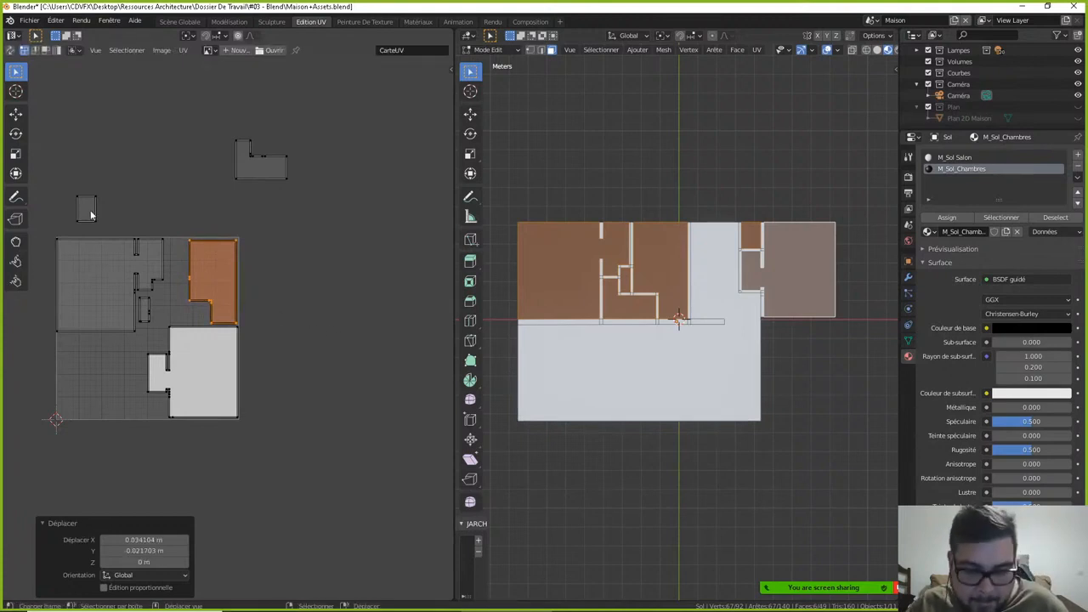
- Move the small closet UV island from above the UV square into the gap beside the notched bedroom island
key("Tab")
key("Tab")
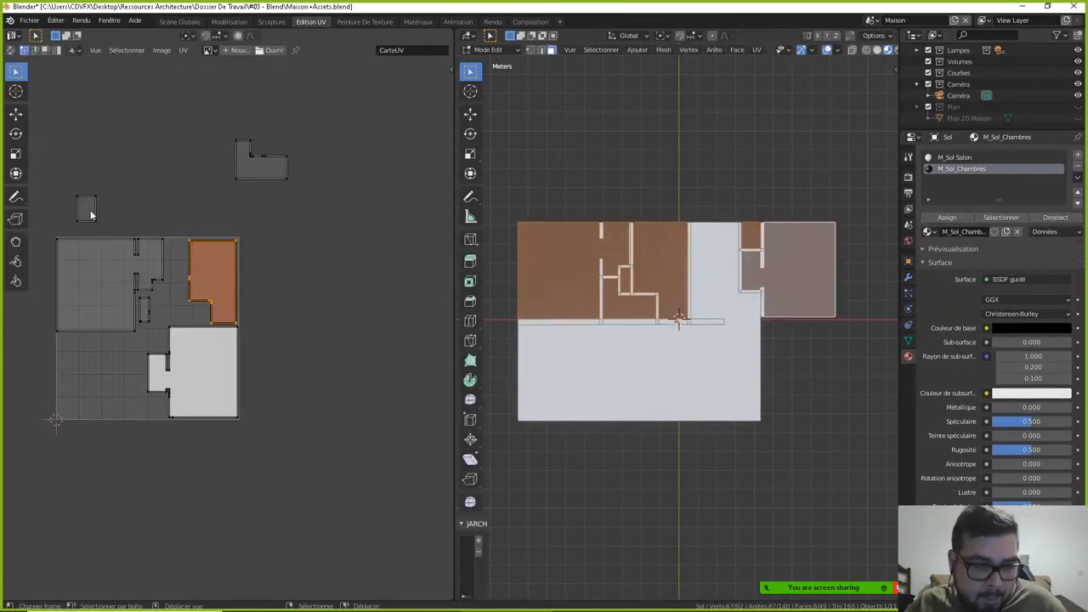
key("alt+a")
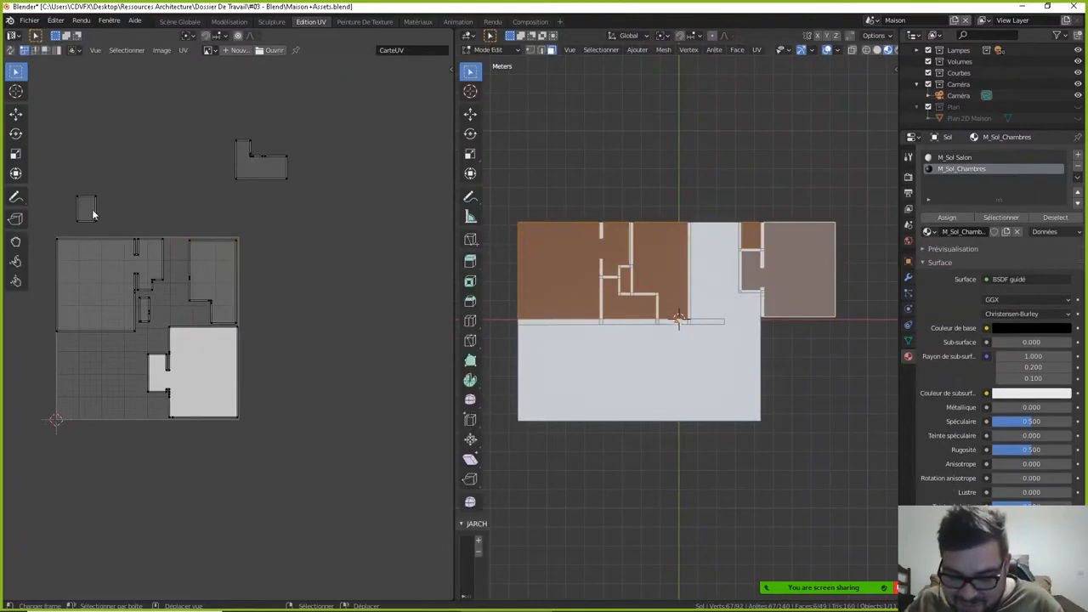
key("l")
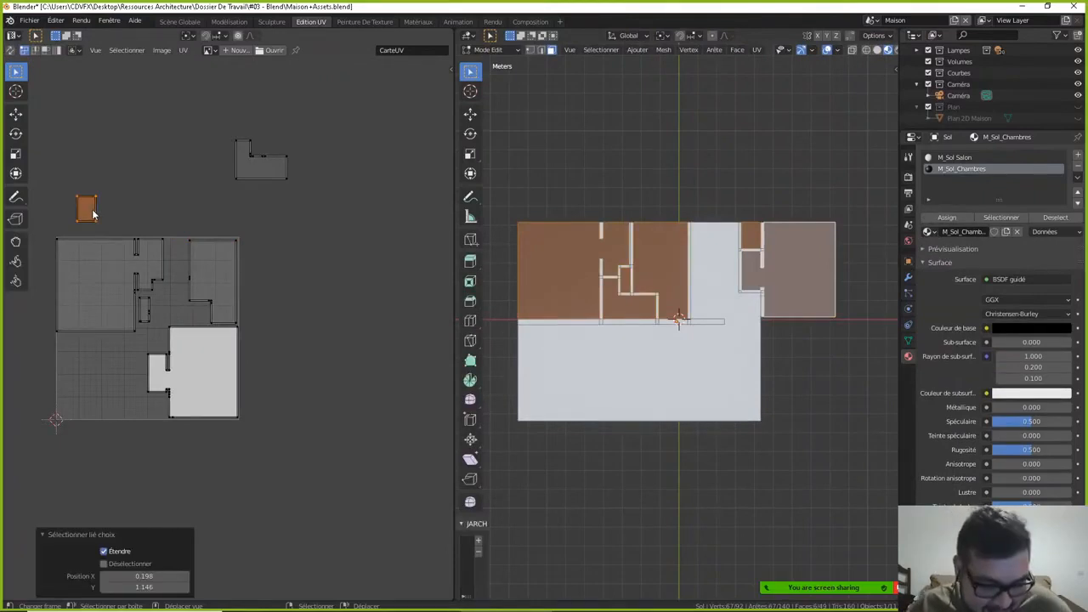
key("g")
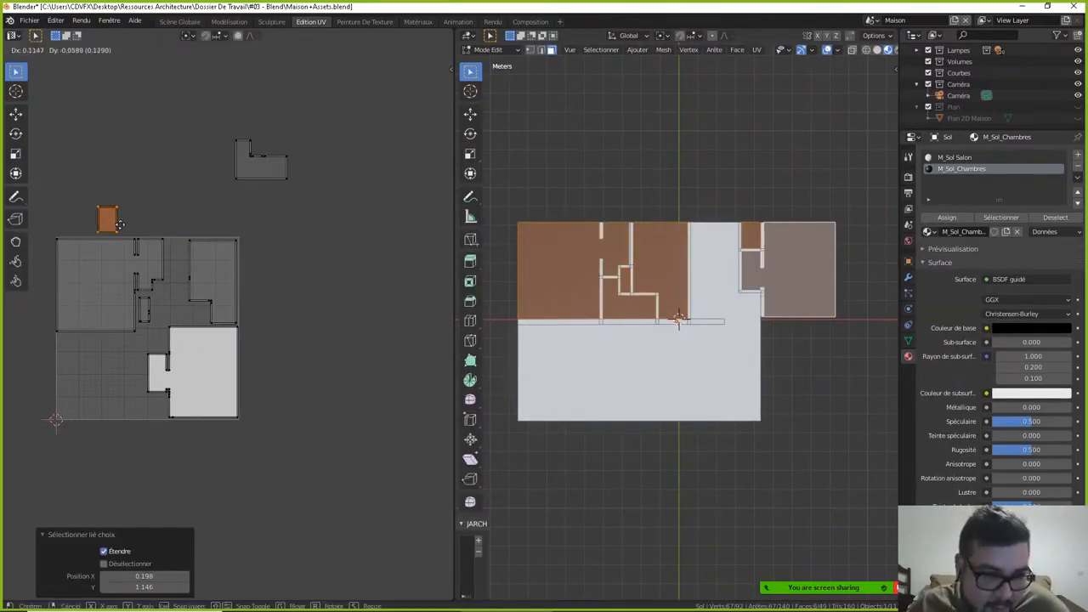
left_click(182, 298)
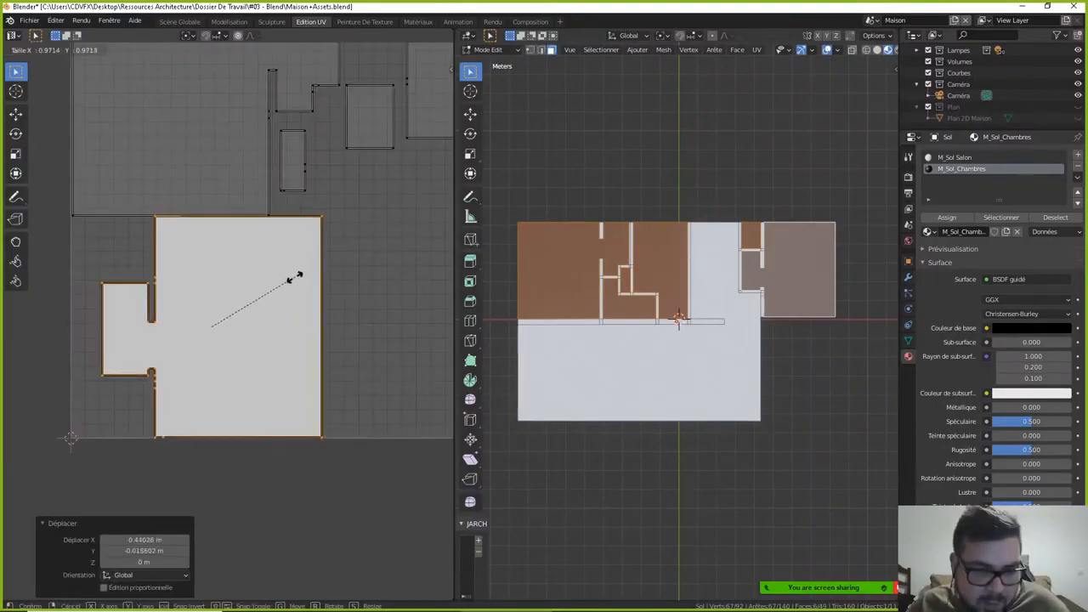
- Scale the white bedroom UV island by about 0.971 and align it with the UV square's lower-left corner
left_click(294, 276)
key("g")
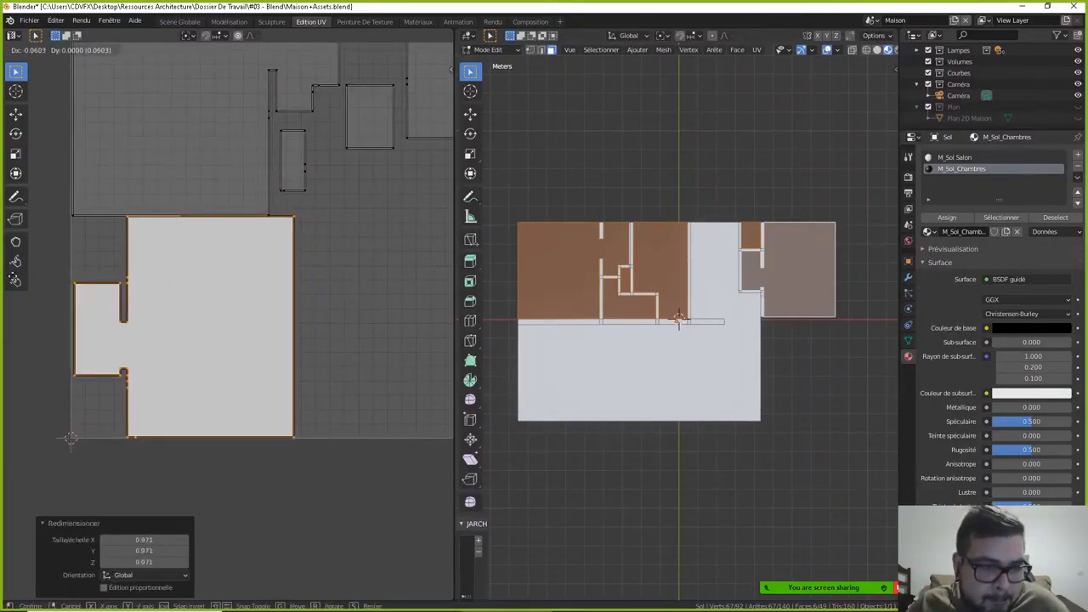
left_click(133, 250)
left_click(116, 212)
middle_click_drag(153, 223, 169, 335)
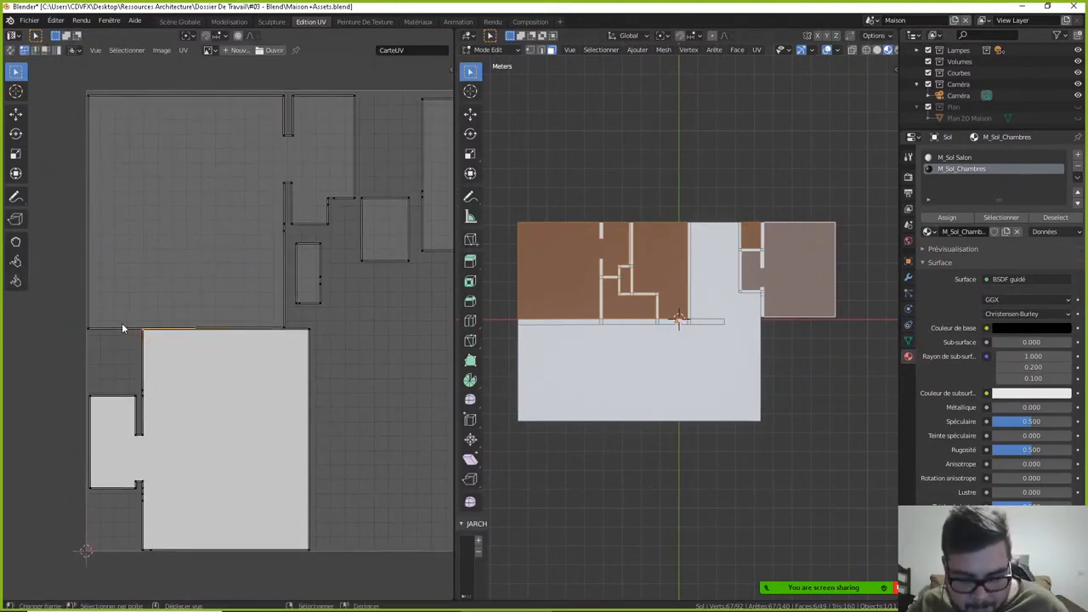
key("l")
key("g")
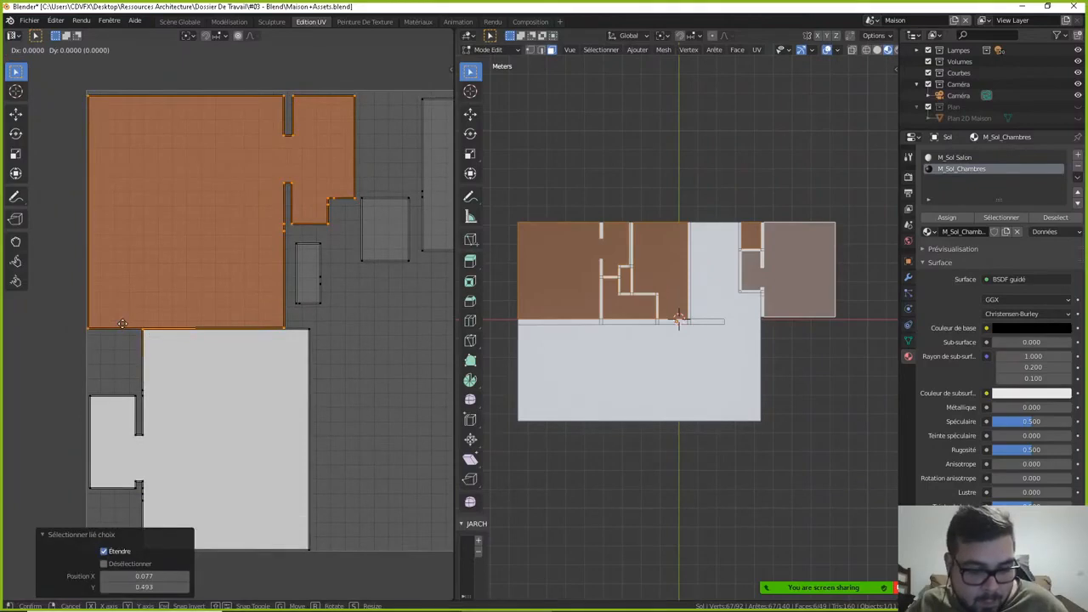
key("y")
right_click(140, 277)
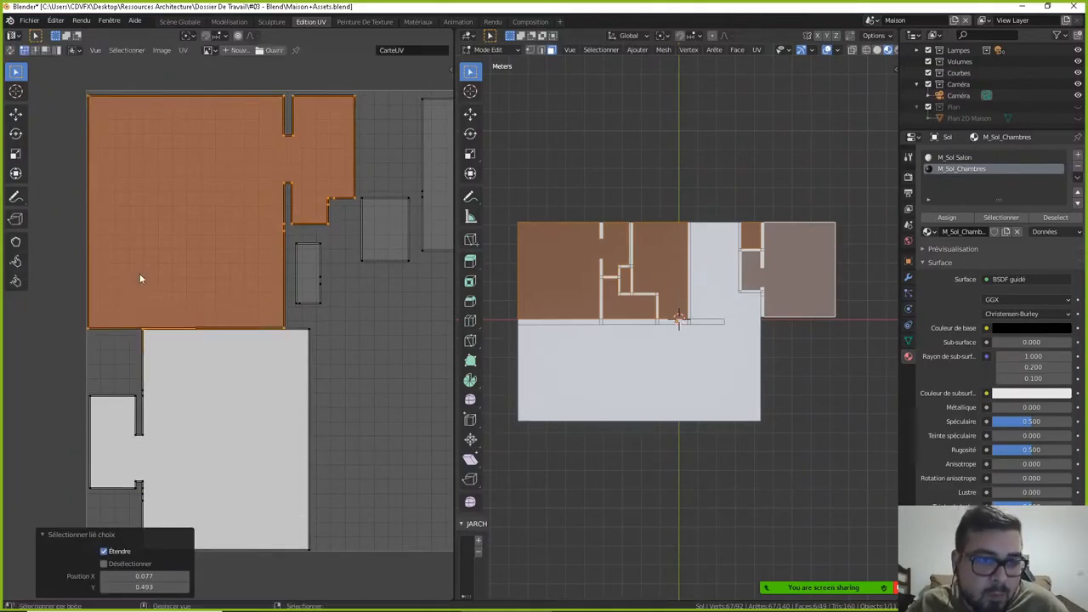
key("alt+a")
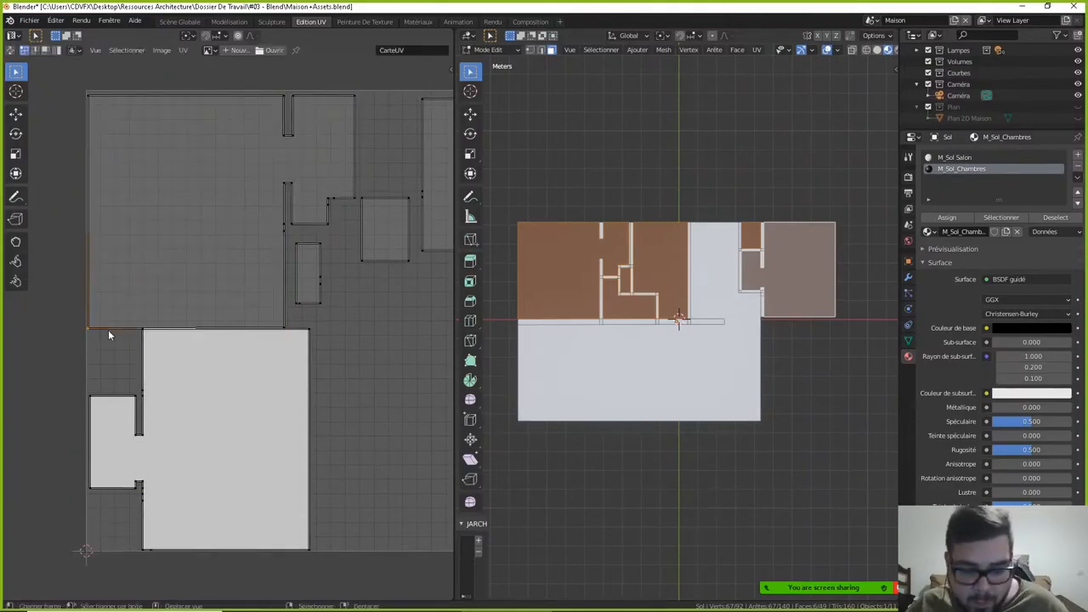
- Move the largest bedroom UV island up along Y by about 0.0098 to the UV square's upper edge
key("l")
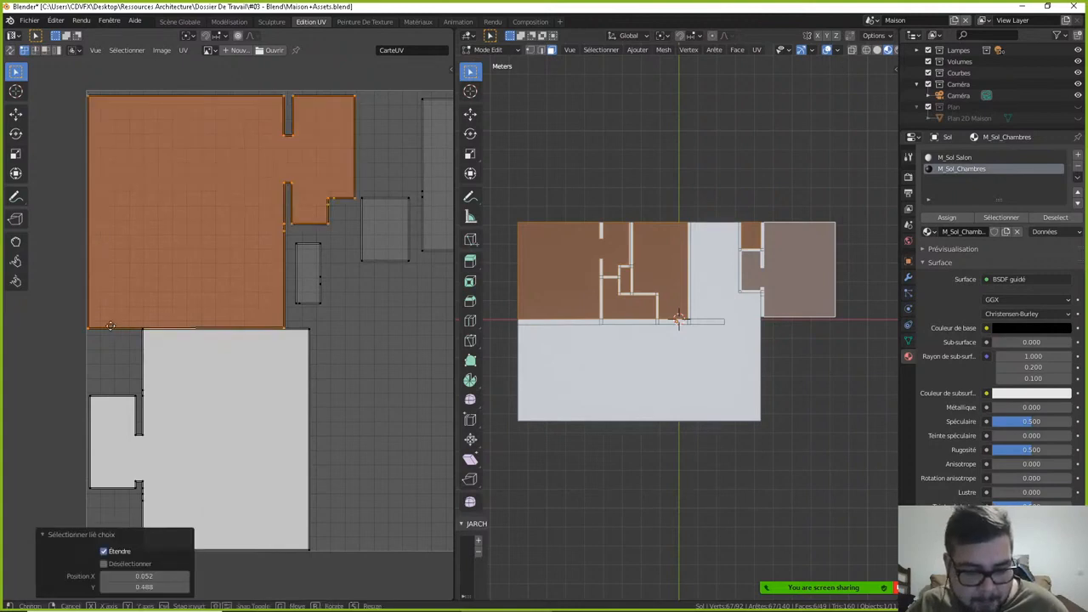
key("g")
key("y")
left_click(116, 279)
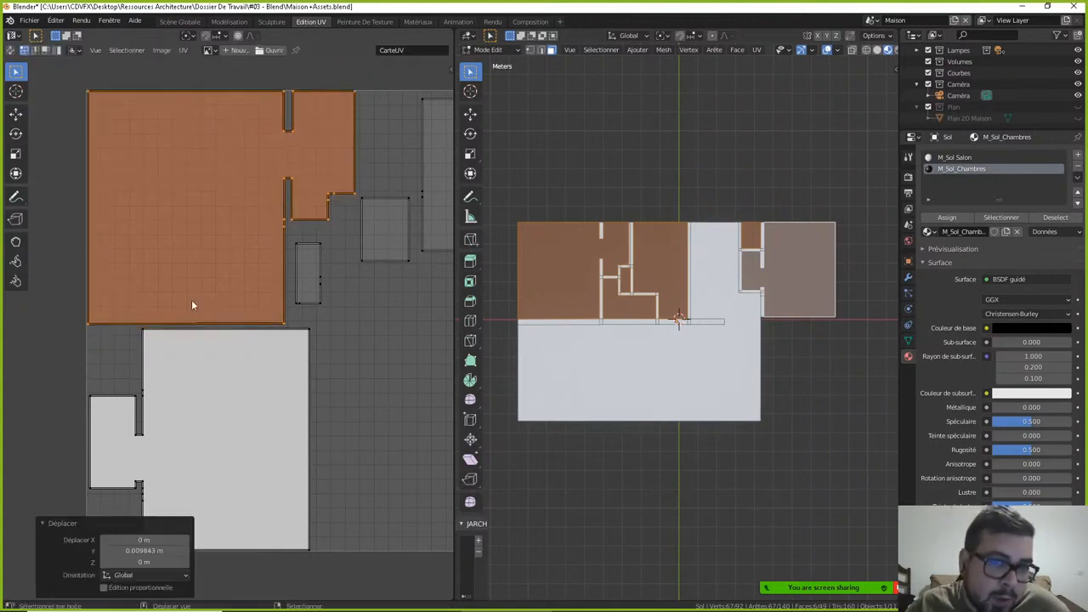
- Move the L-shaped UV island into the lower-right area of the UV square and scale it by about 1.473
middle_click_drag(278, 309, 220, 303)
key("alt+a")
scroll(350, 252, "down", 4)
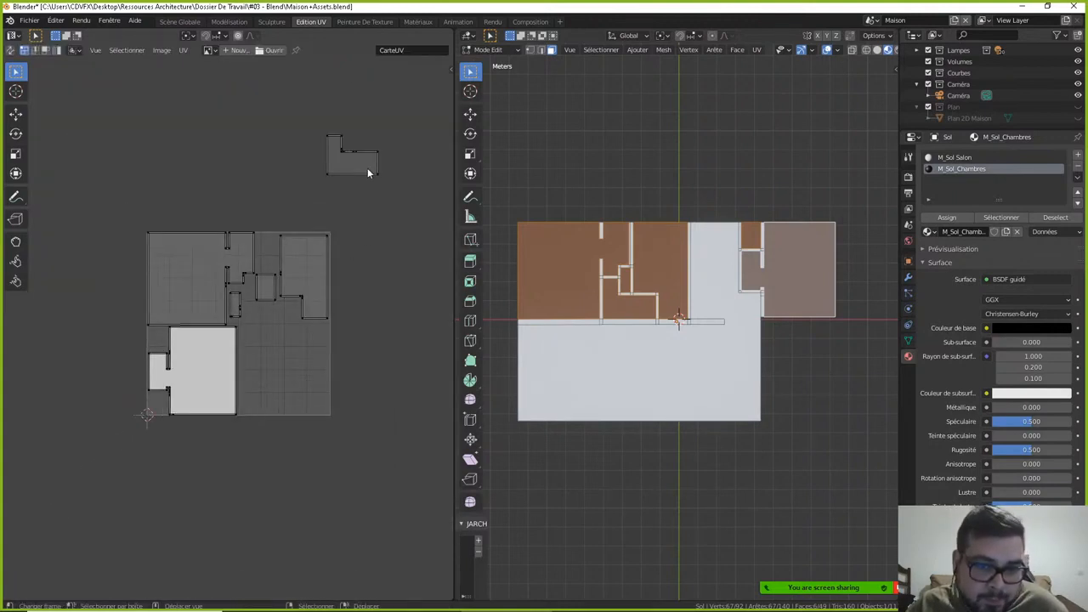
key("l")
key("g")
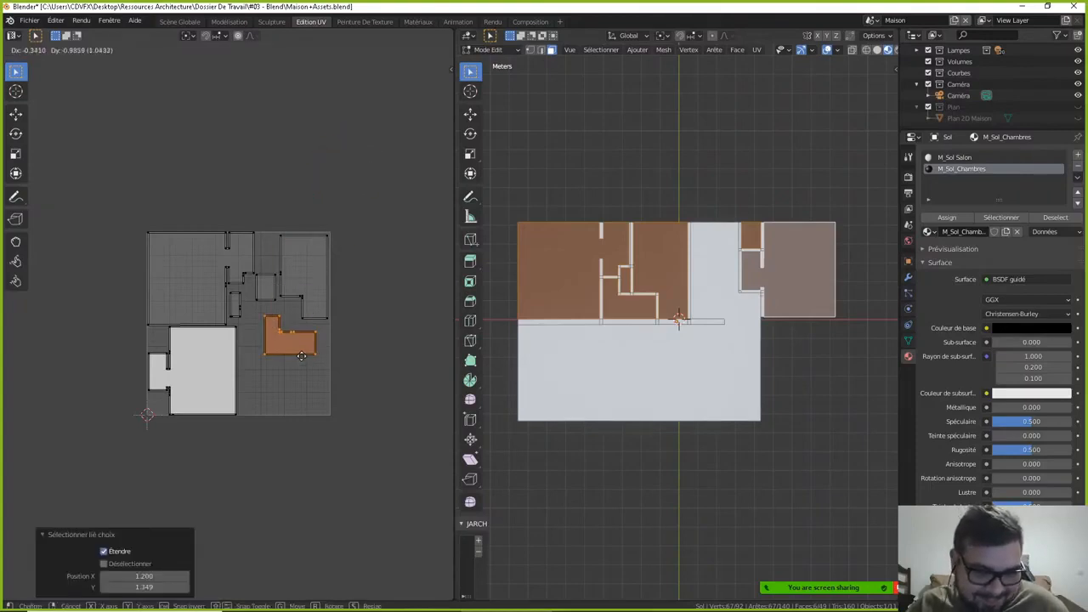
left_click(291, 393)
key("s")
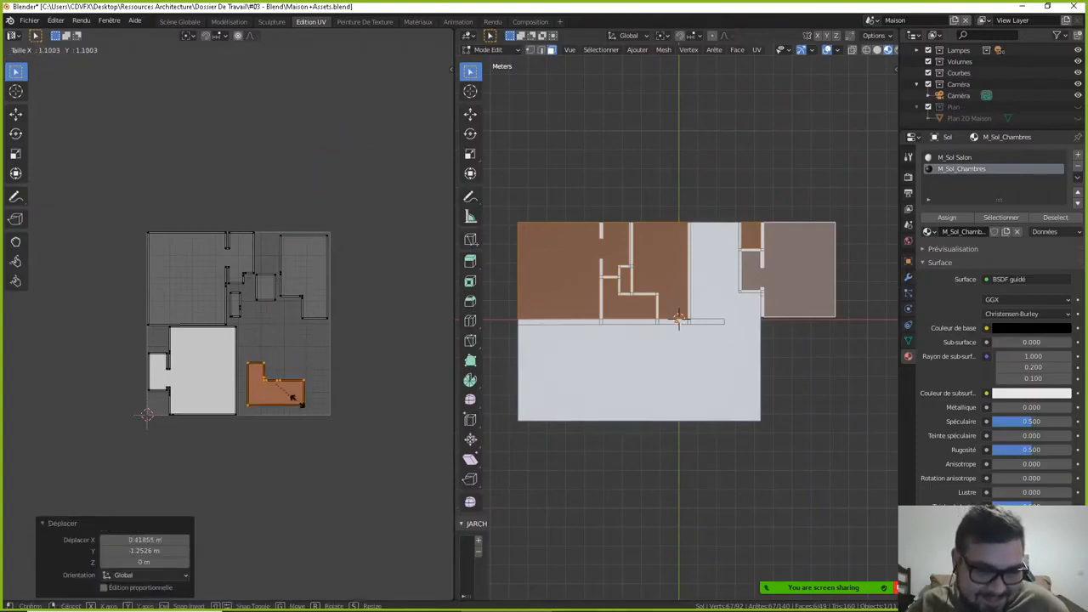
left_click(312, 396)
- Enlarge the L-shaped UV island by about another 1.153 and fit it tightly into the UV square's lower-right corner
key("g")
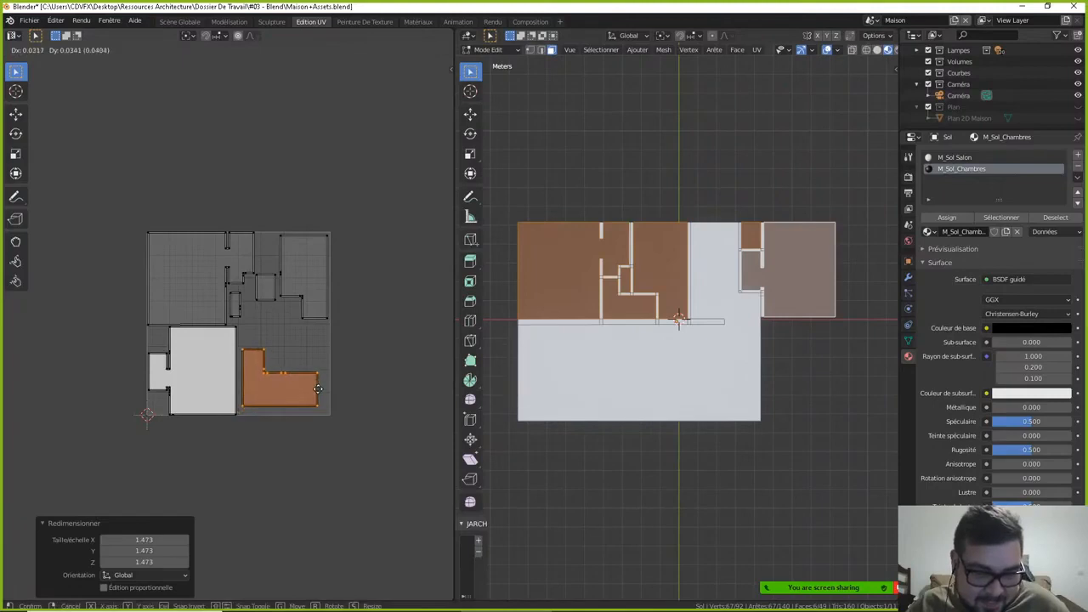
left_click(323, 389)
key("s")
left_click(329, 391)
key("g")
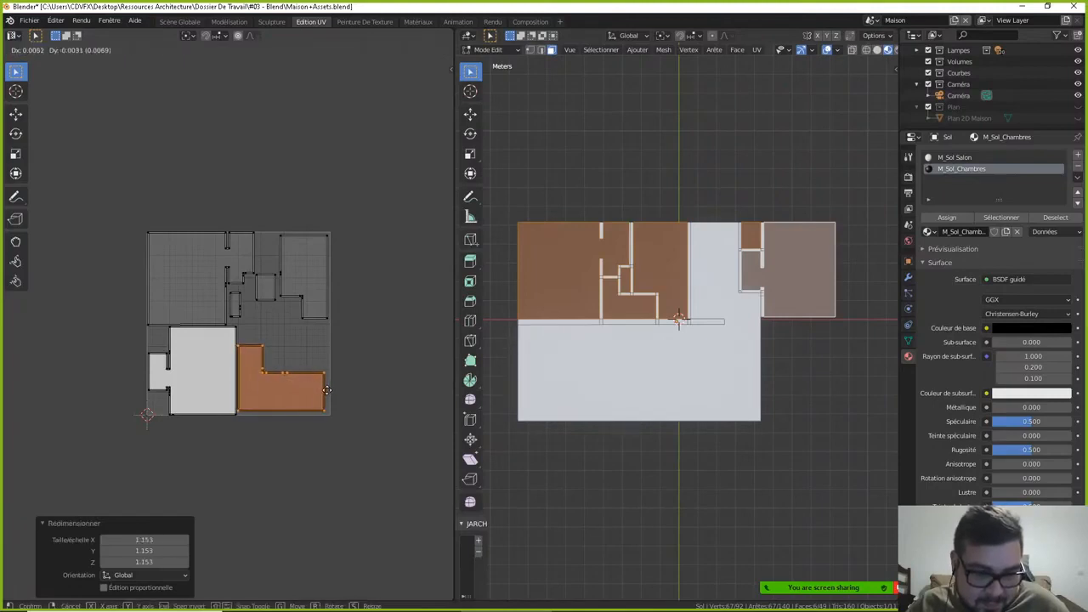
left_click(321, 393)
key("s")
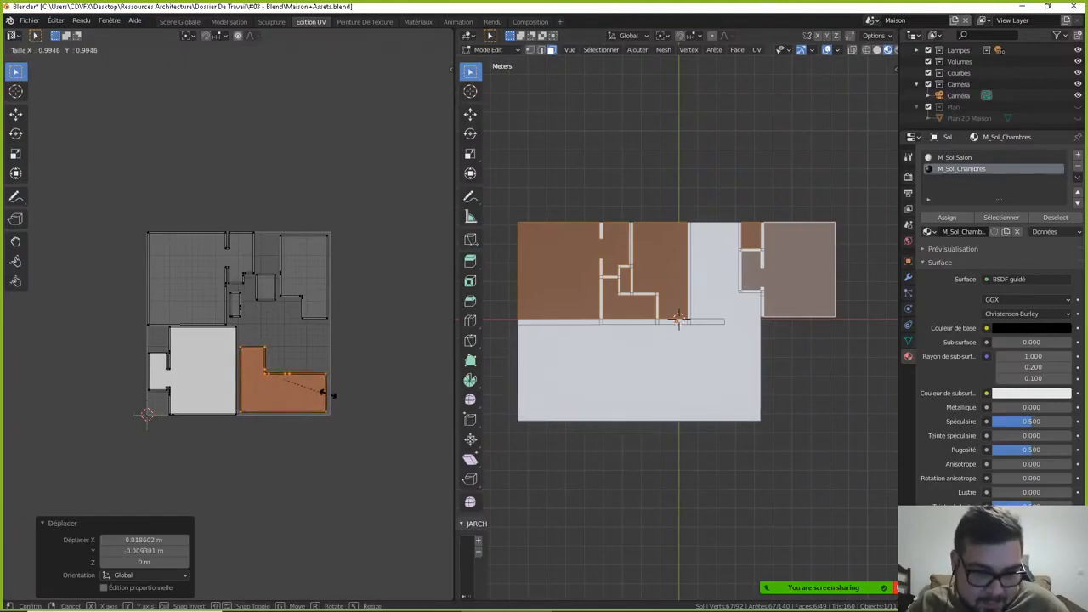
left_click(331, 394)
- Place the small closet UV island in the space above the L-shaped island's long arm, scaled by about 1.719
left_click(286, 299)
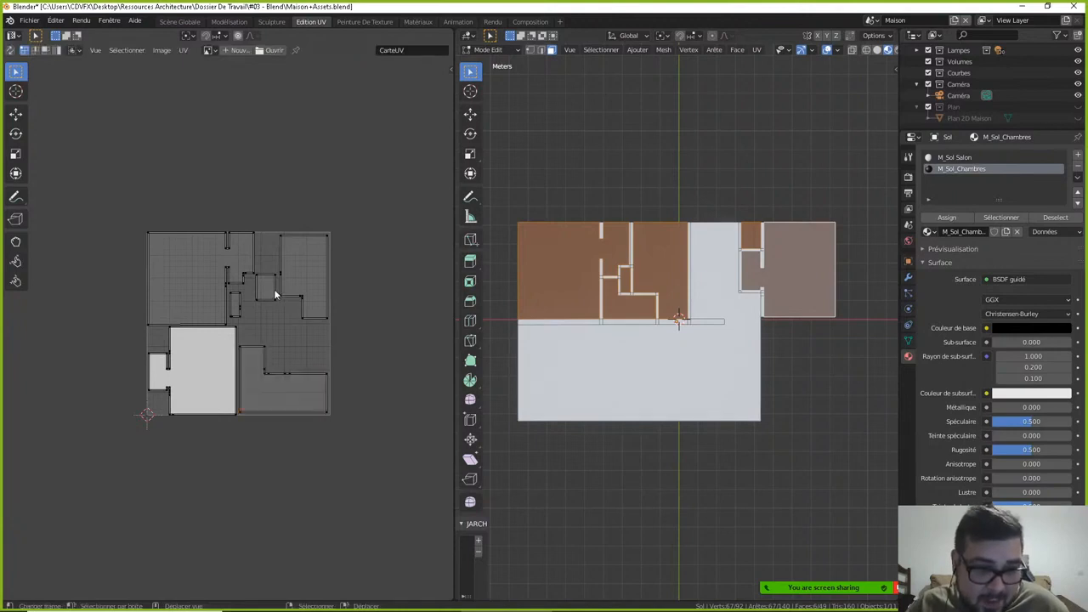
key("l")
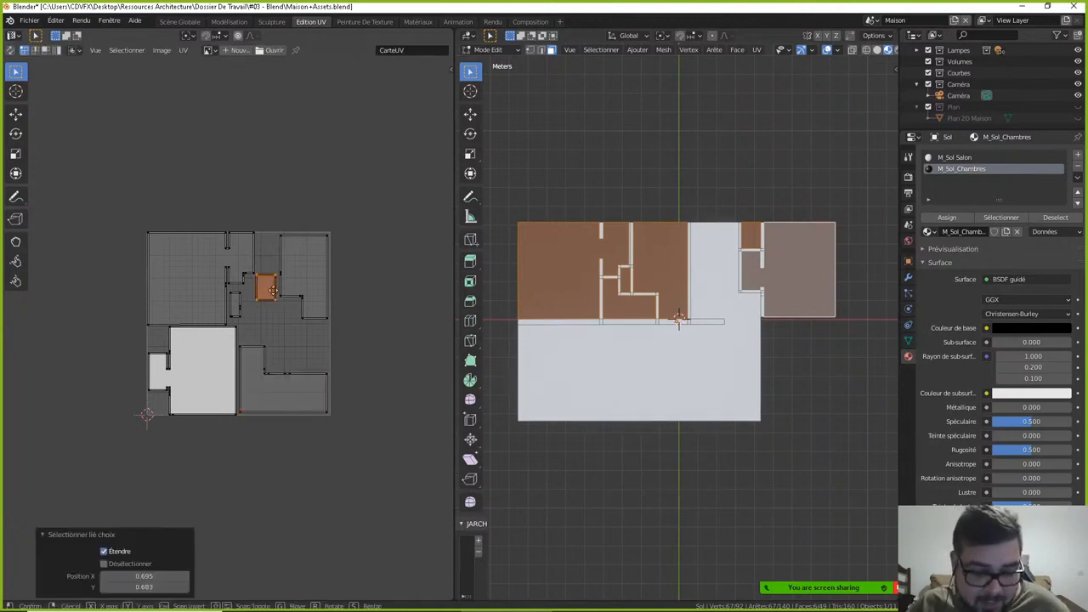
key("g")
left_click(290, 350)
key("s")
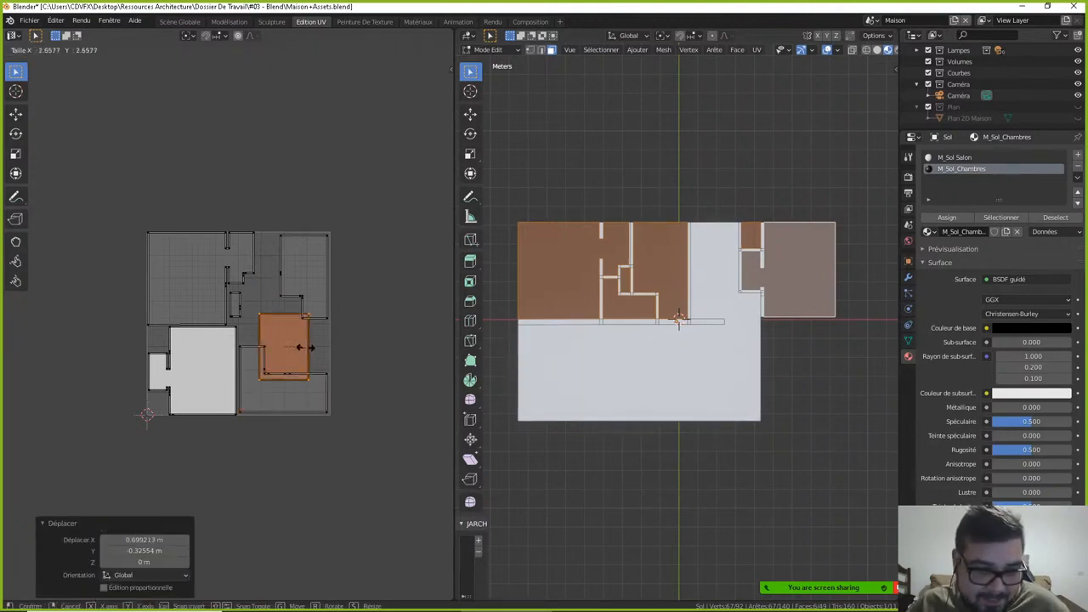
left_click(222, 383)
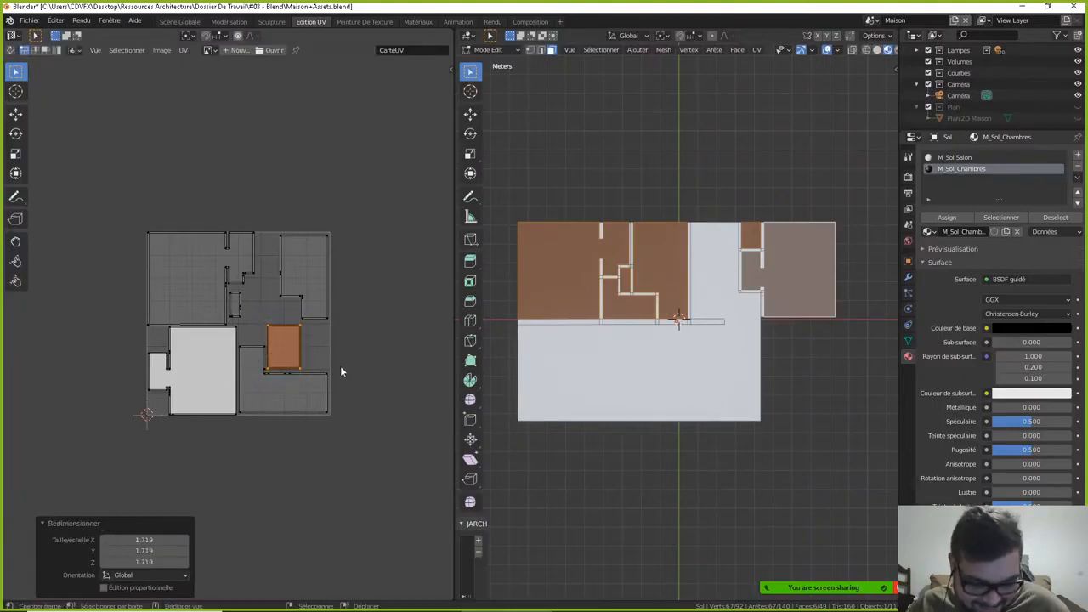
key("g")
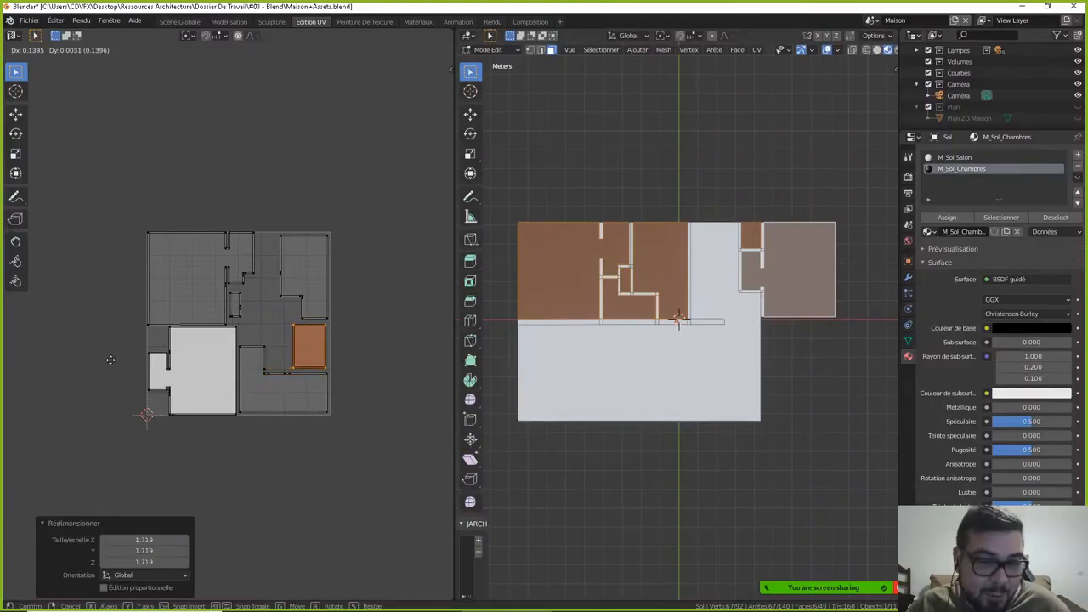
left_click(143, 345)
- Scale the small narrow UV island beside the largest bedroom island by about 1.983 and move it about 0.1395 along X into free space
key("alt+a")
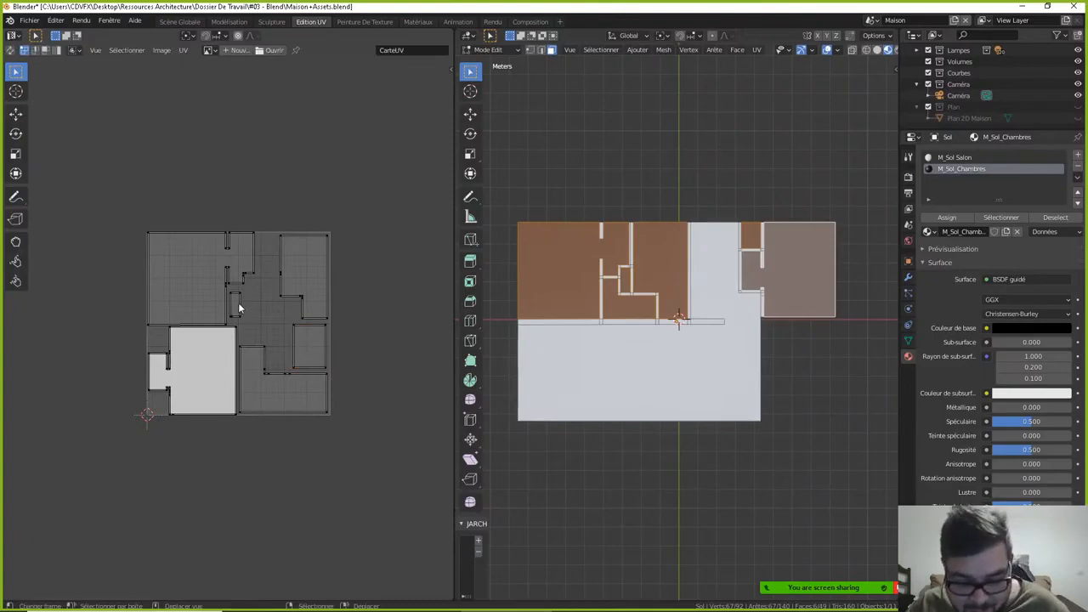
key("l")
key("s")
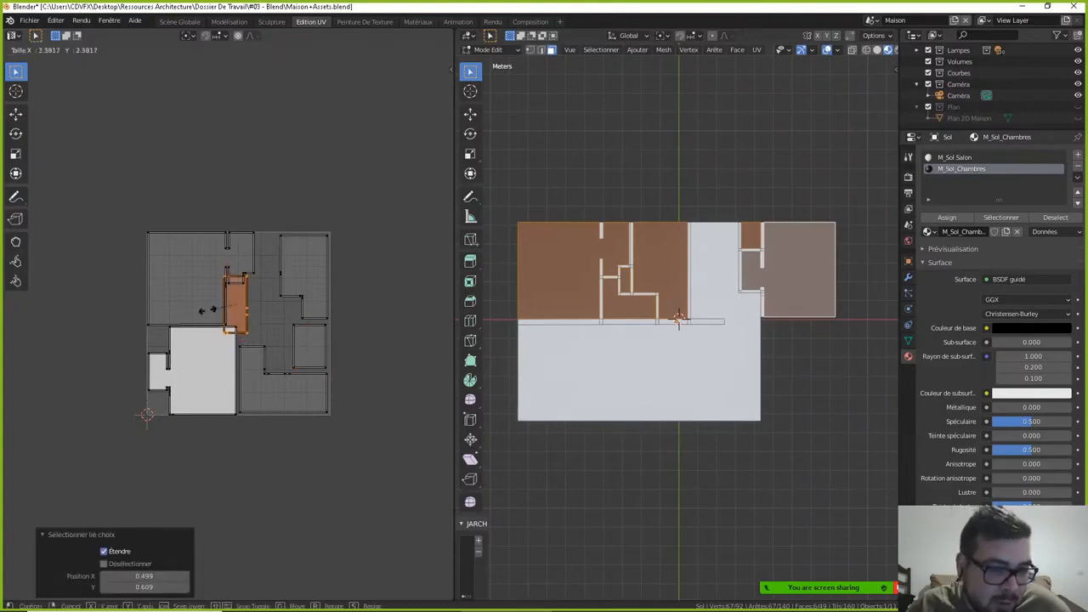
left_click(209, 310)
key("g")
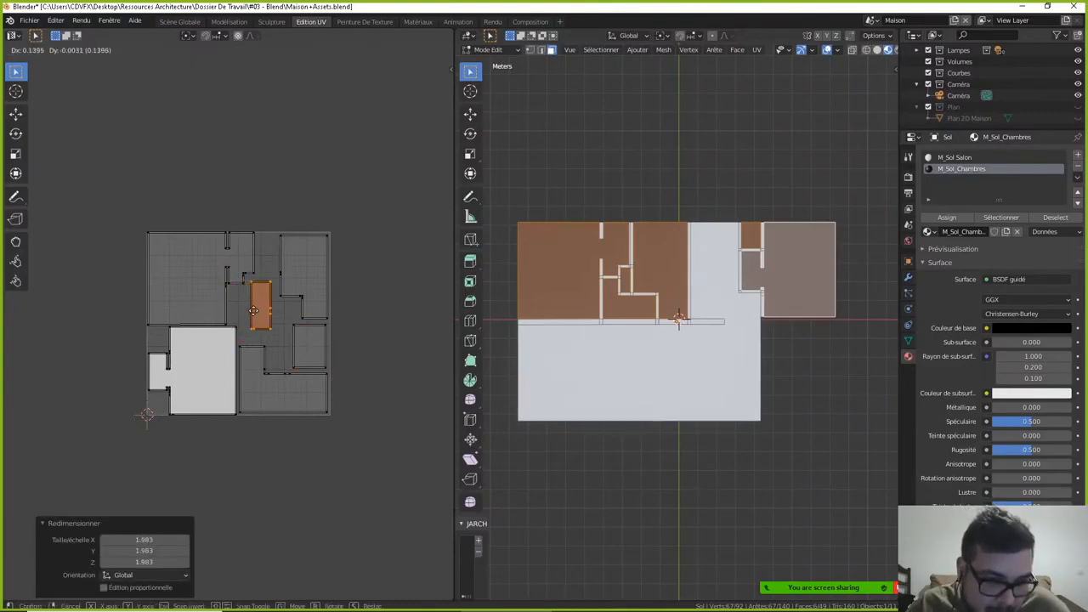
left_click(253, 310)
- Enlarge the narrow UV island by about 1.223 and 1.089, shifting it down about 0.028 to fill the central gap
key("s")
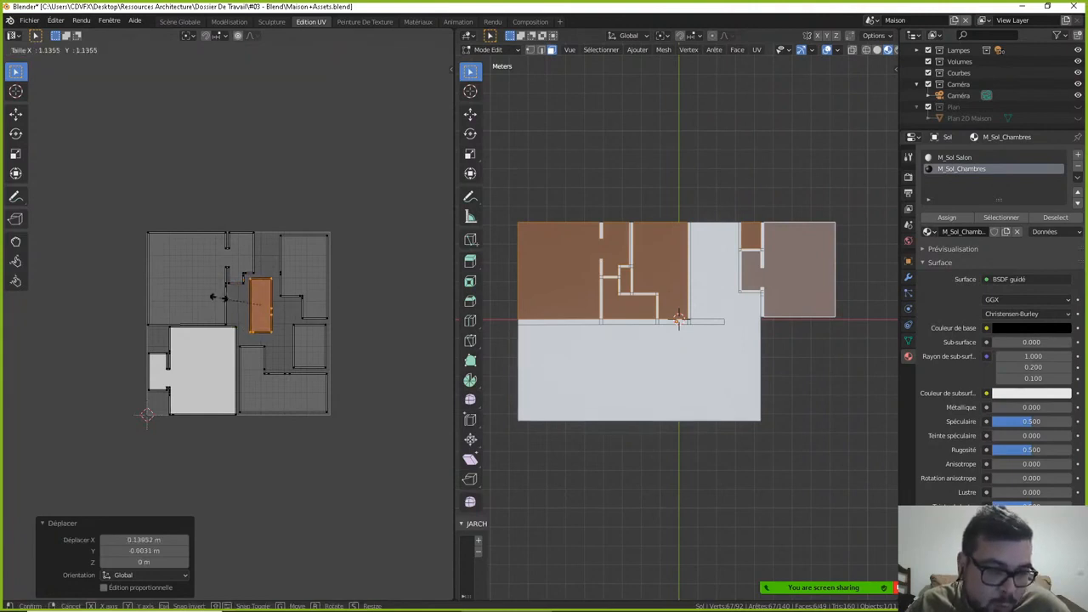
left_click(204, 288)
key("g")
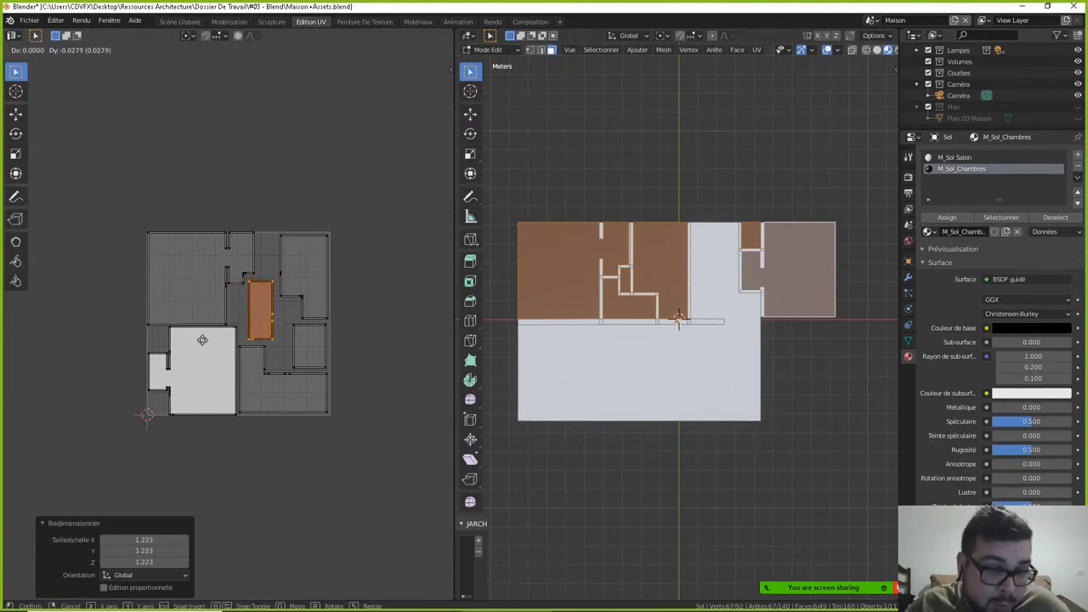
left_click(202, 341)
key("s")
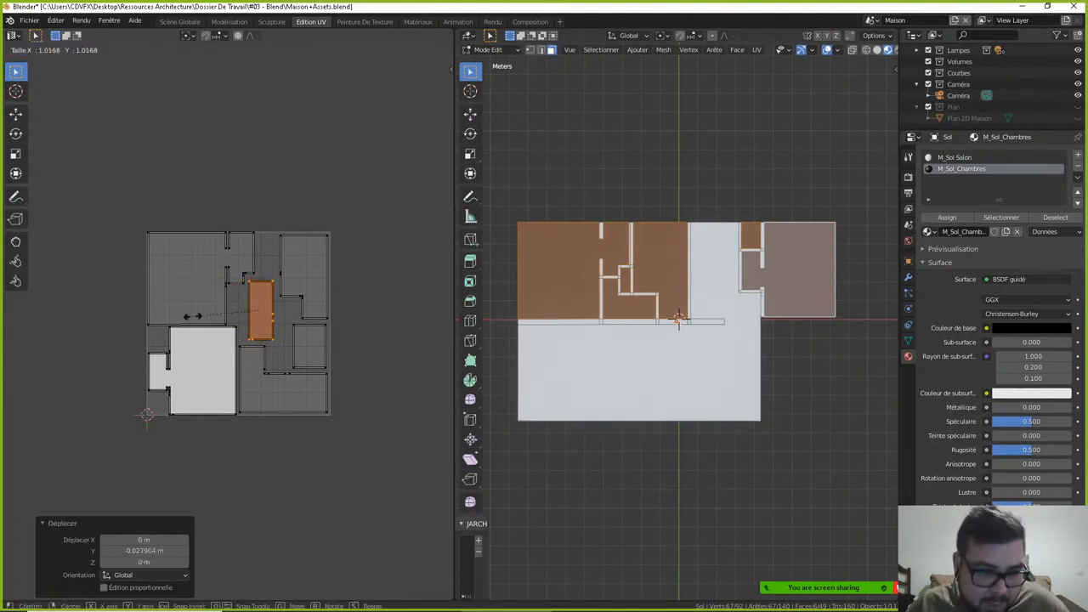
left_click(150, 287)
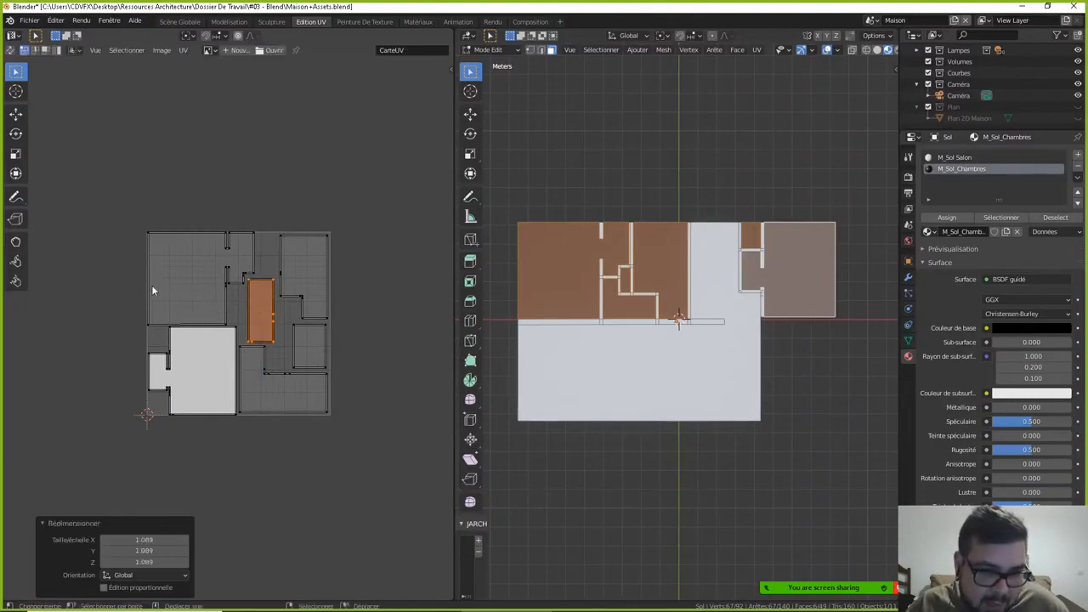
- Finish editing the floor, return to the full house, then isolate the Murs walls object and open its mesh for editing
key("Tab")
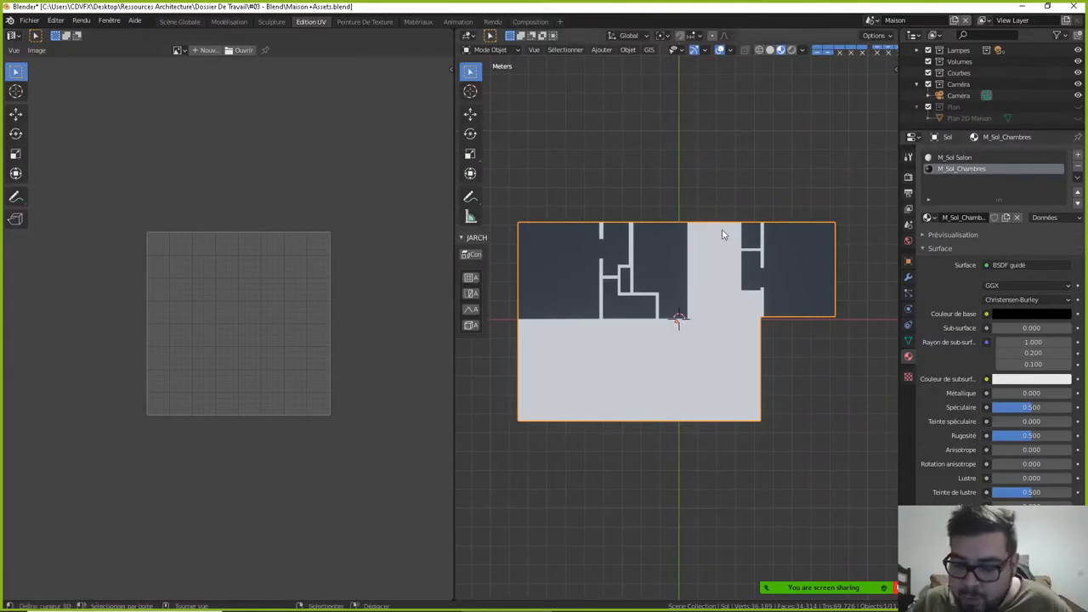
middle_click_drag(721, 235, 725, 246)
middle_click_drag(645, 301, 700, 299)
left_click(711, 295)
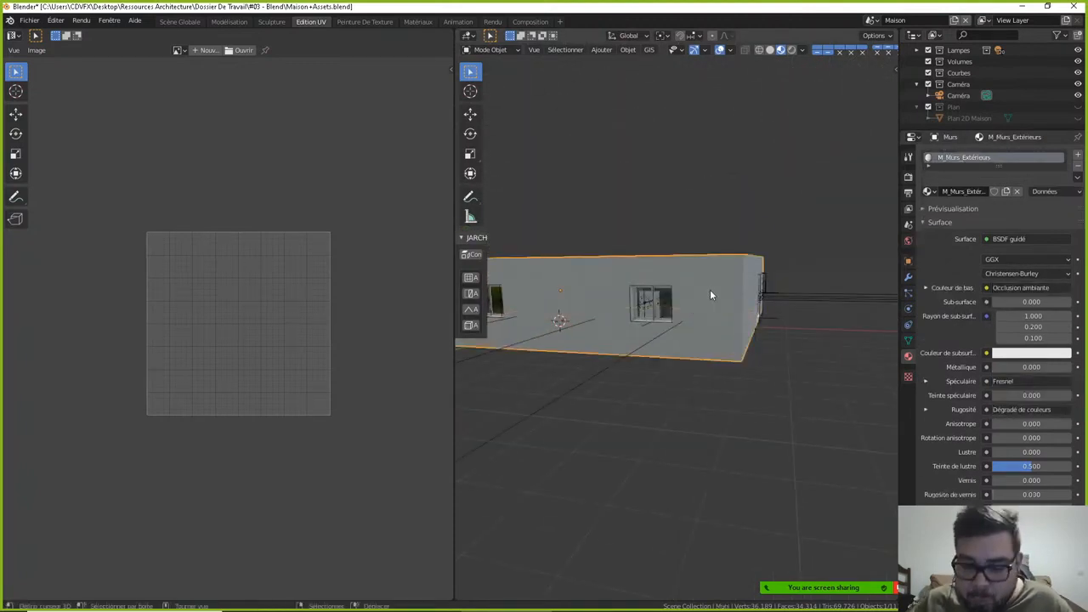
left_click(711, 295)
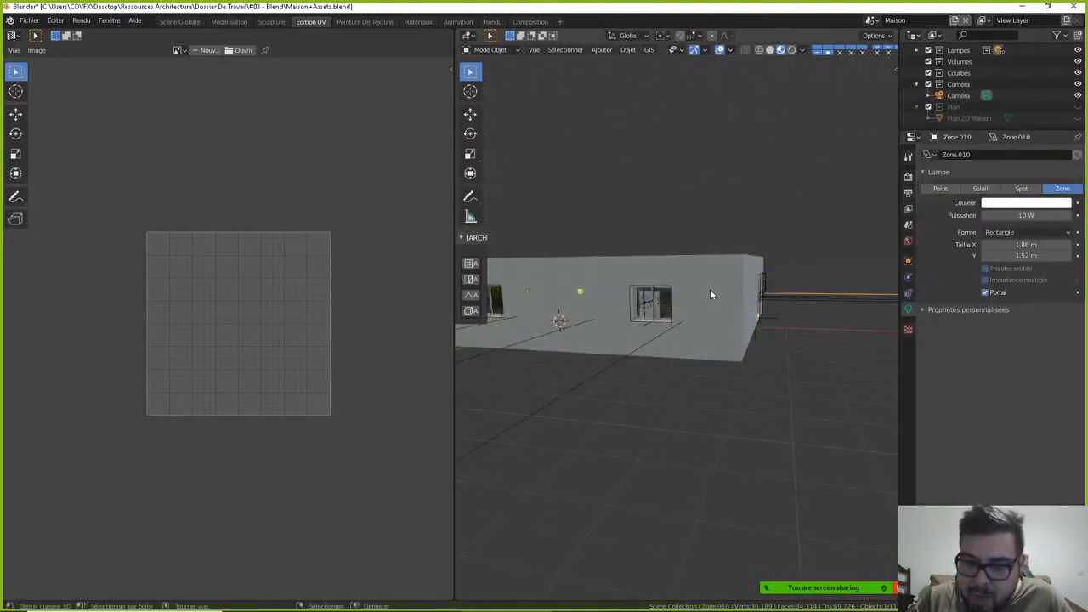
key("KP_Divide")
key("KP_Divide")
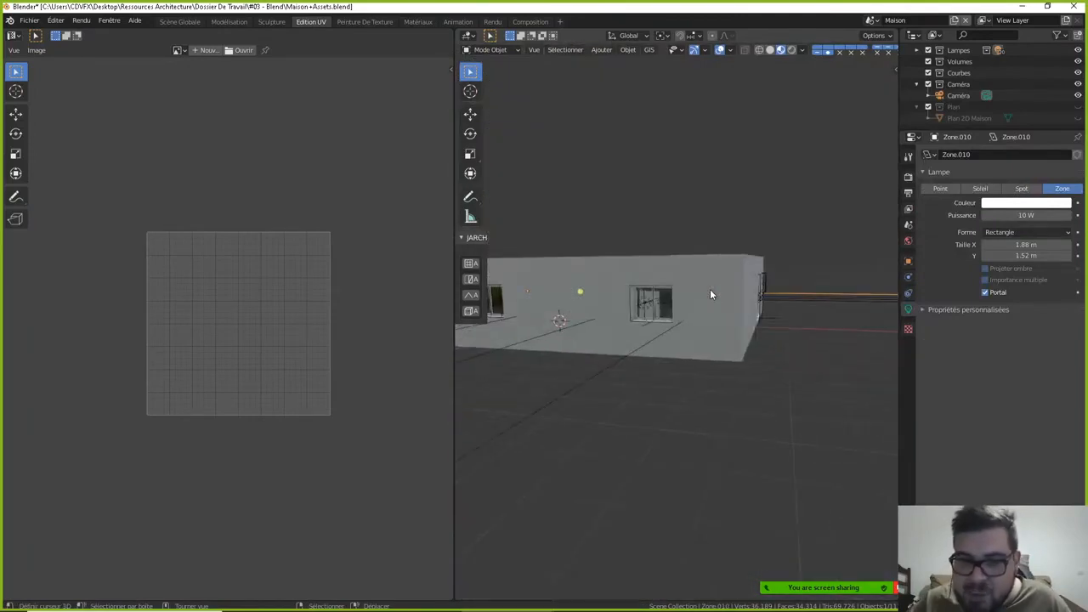
left_click(745, 299)
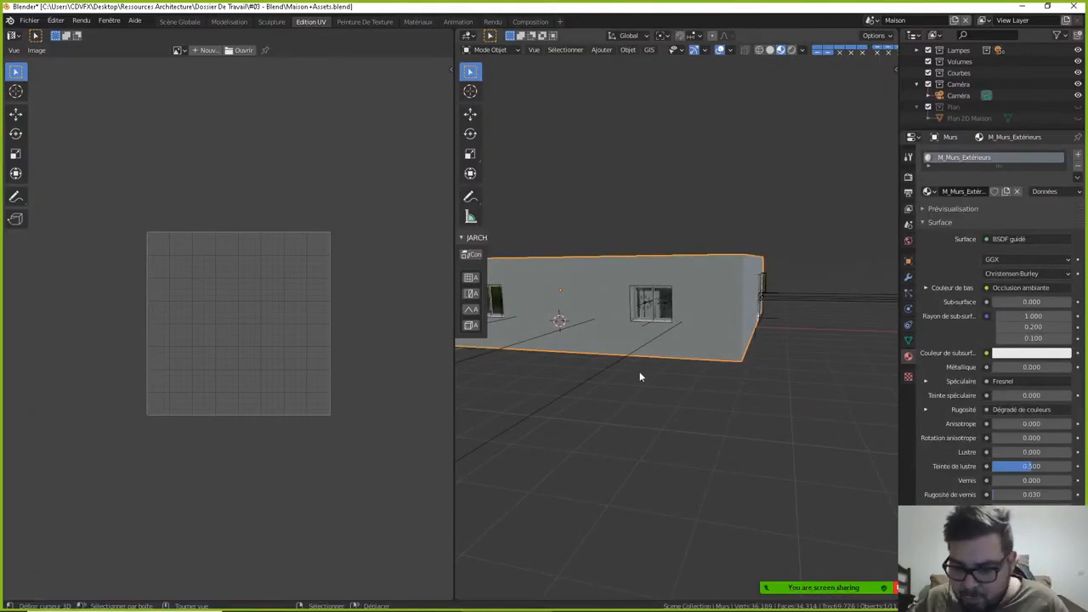
middle_click_drag(639, 377, 664, 339)
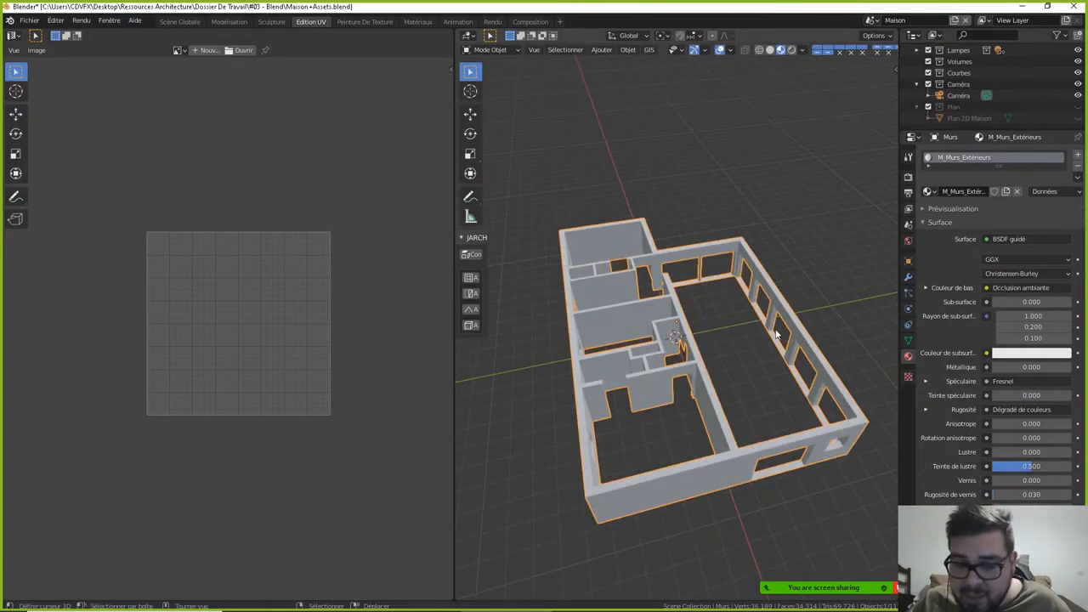
key("Tab")
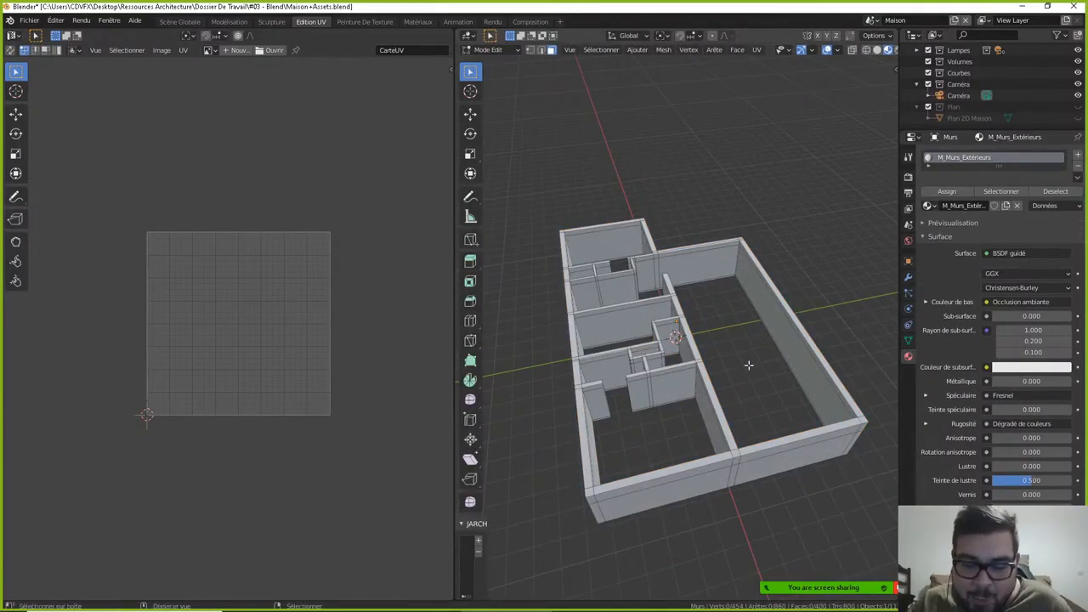
- Dissolve the horizontal edge loop near the top of the living area's inner wall faces
middle_click_drag(748, 365, 718, 389)
scroll(661, 317, "up", 4)
scroll(634, 336, "up", 4)
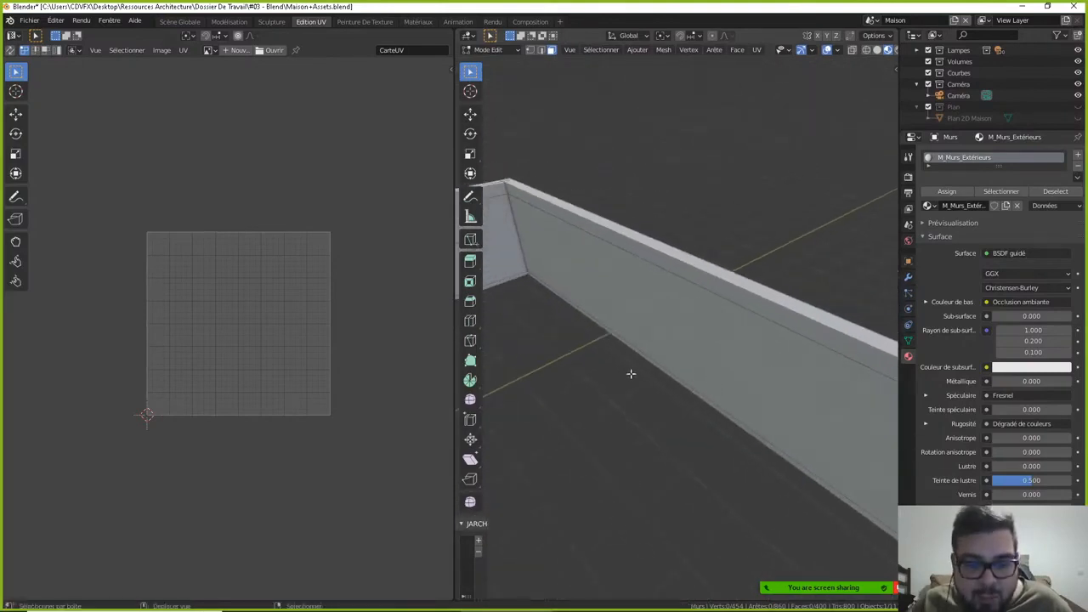
middle_click_drag(629, 374, 717, 215)
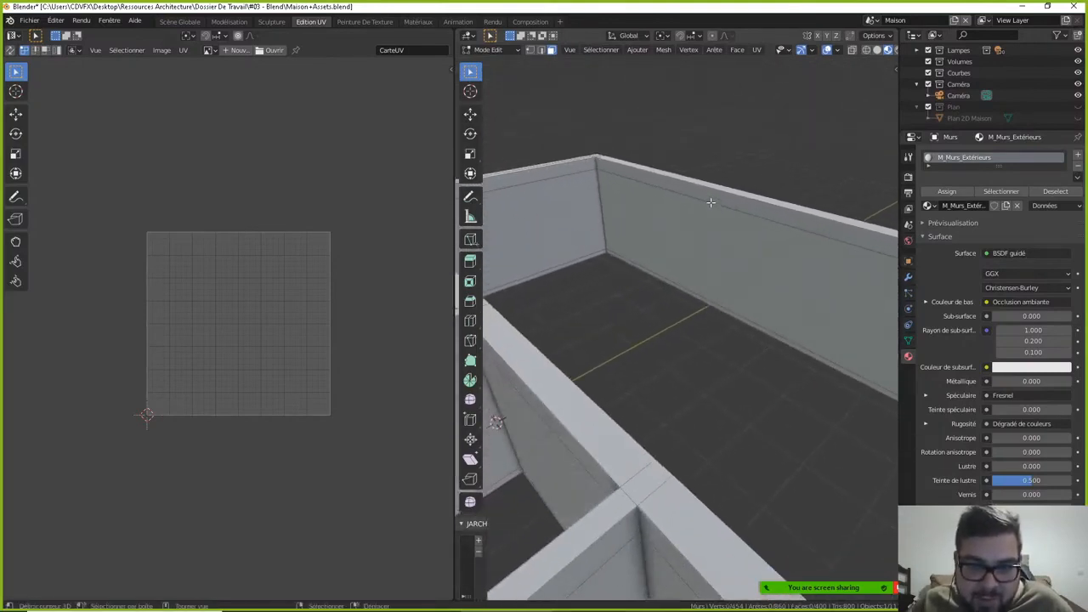
left_click(710, 202)
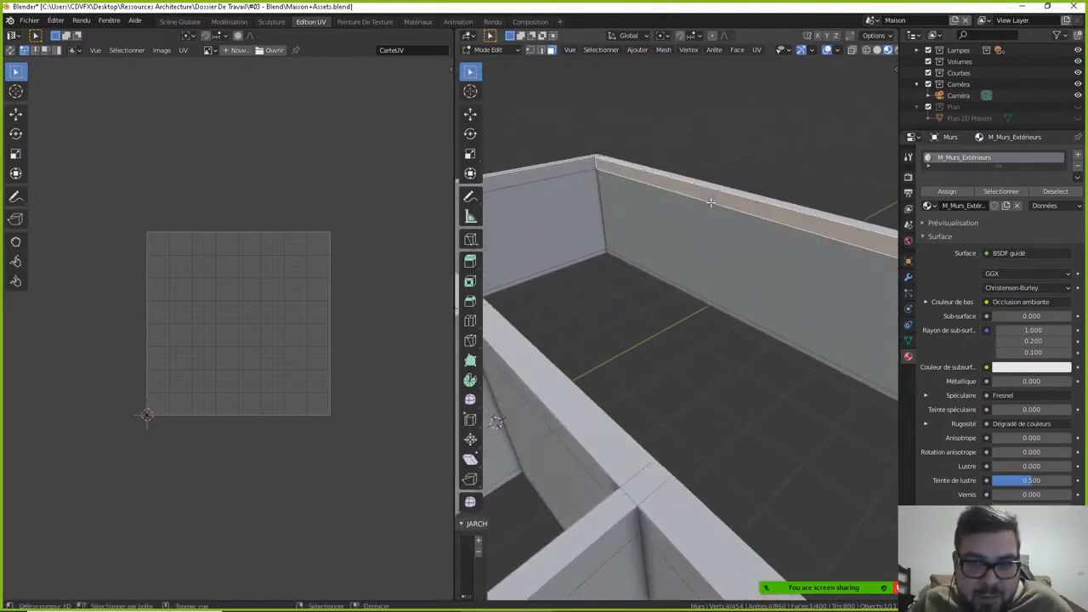
left_click(541, 49)
left_click(665, 190, "alt")
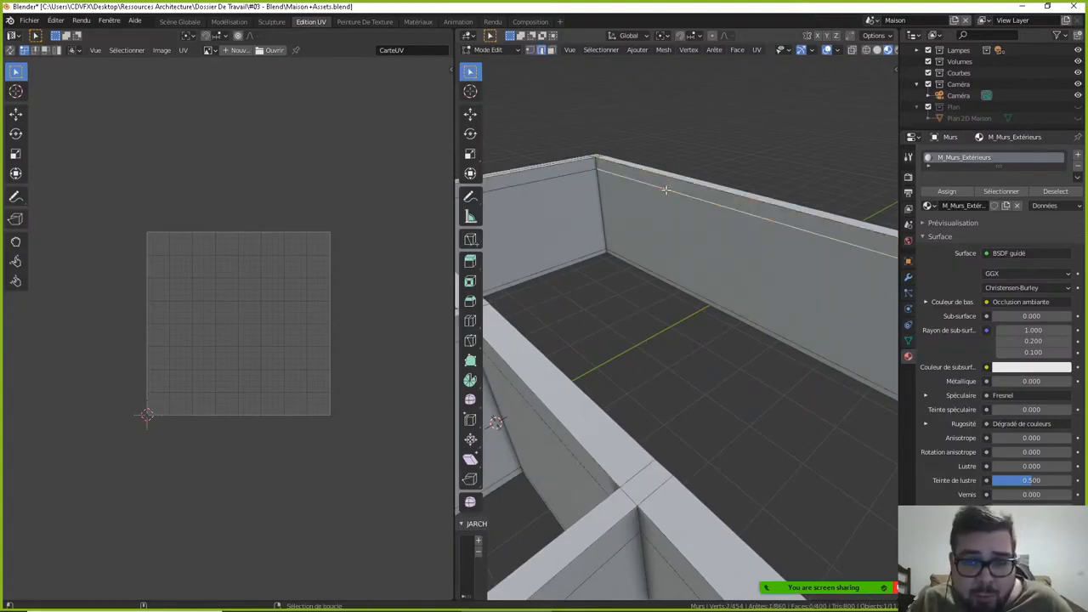
key("x")
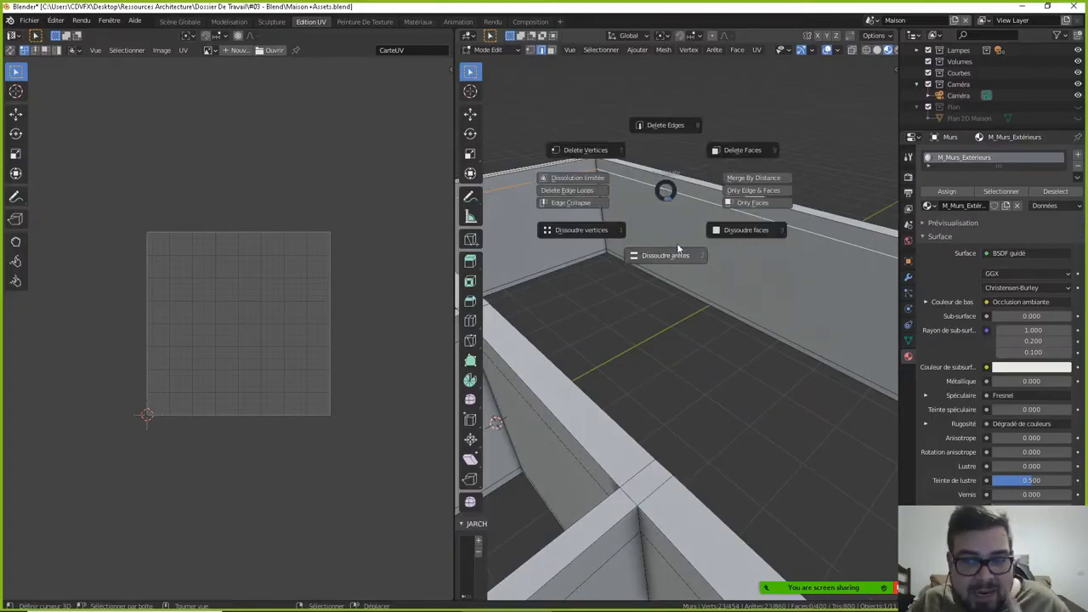
left_click(677, 256)
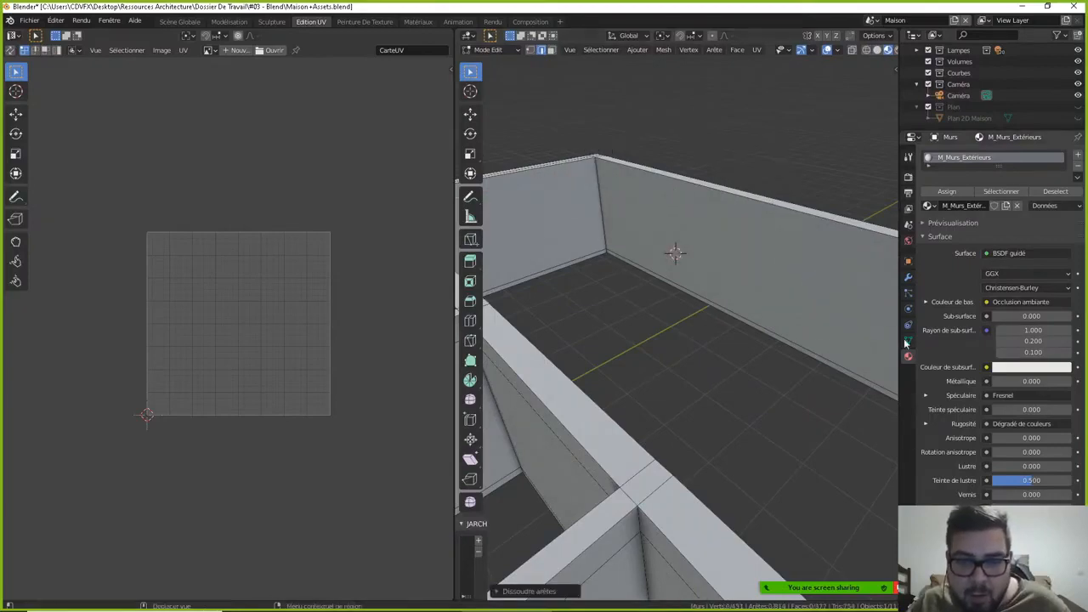
- Dissolve the horizontal edge loop near the base of the living area's inner wall faces
middle_click_drag(675, 250, 631, 325)
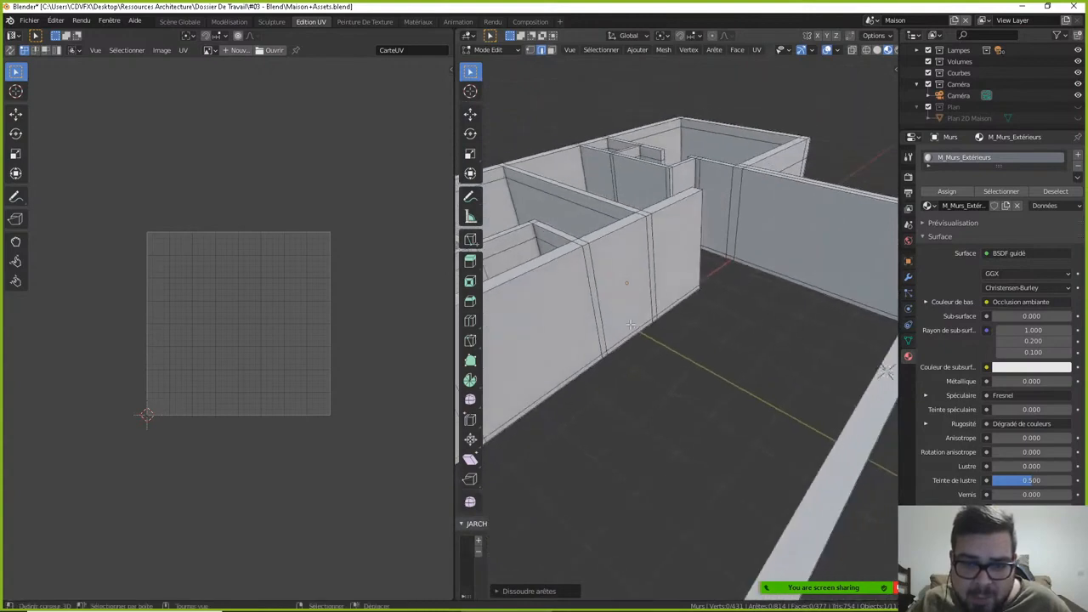
left_click(631, 324)
left_click(631, 325, "alt")
key("x")
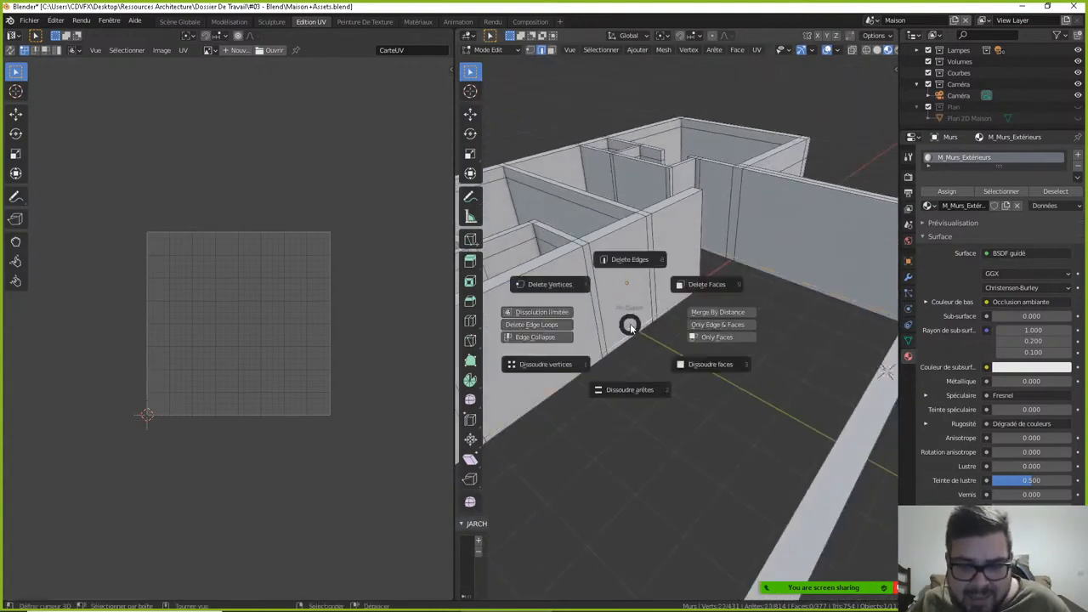
left_click(652, 391)
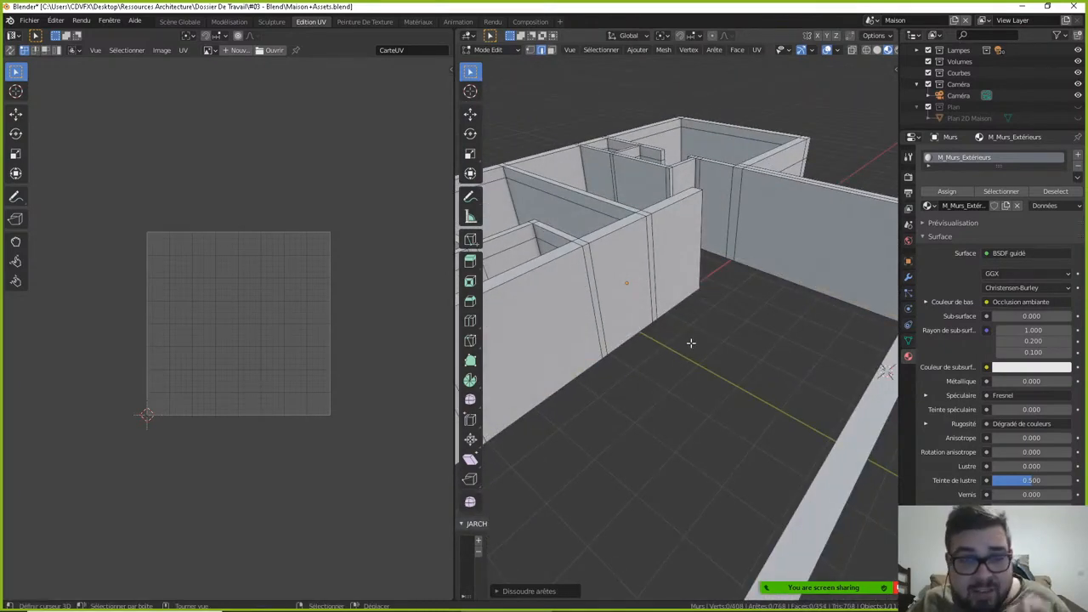
- Dissolve the upper horizontal edge loop on the inner walls of the bedroom at the far end
middle_click_drag(732, 233, 752, 254)
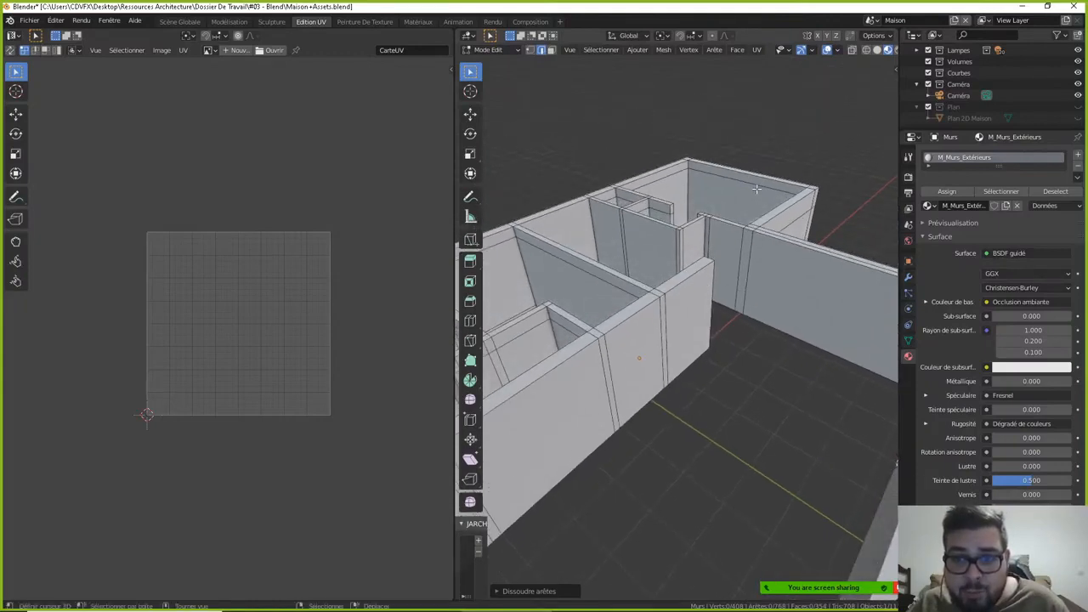
left_click(756, 189, "alt")
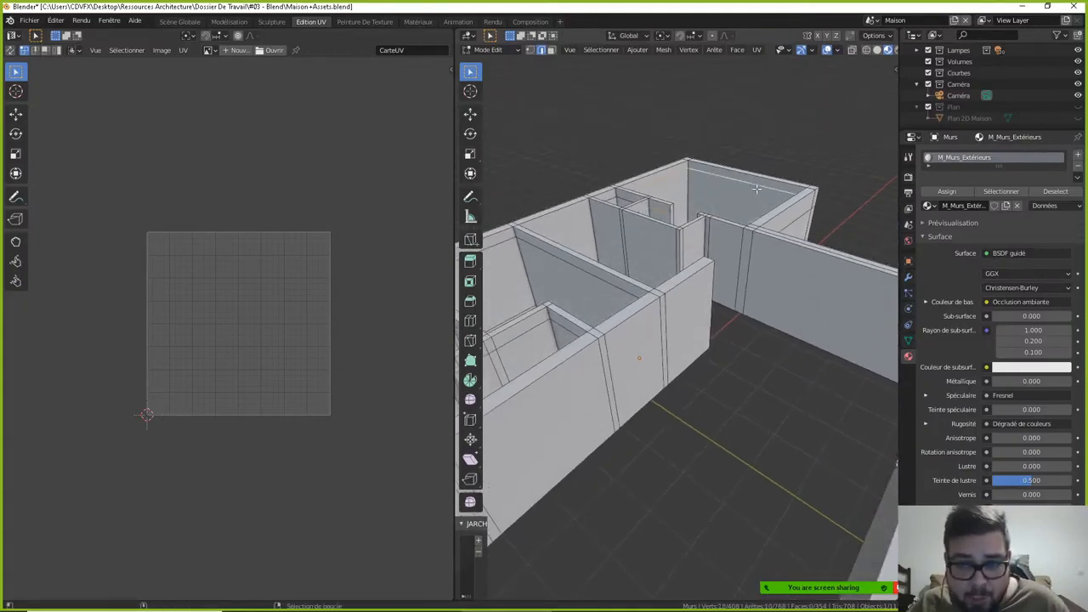
key("x")
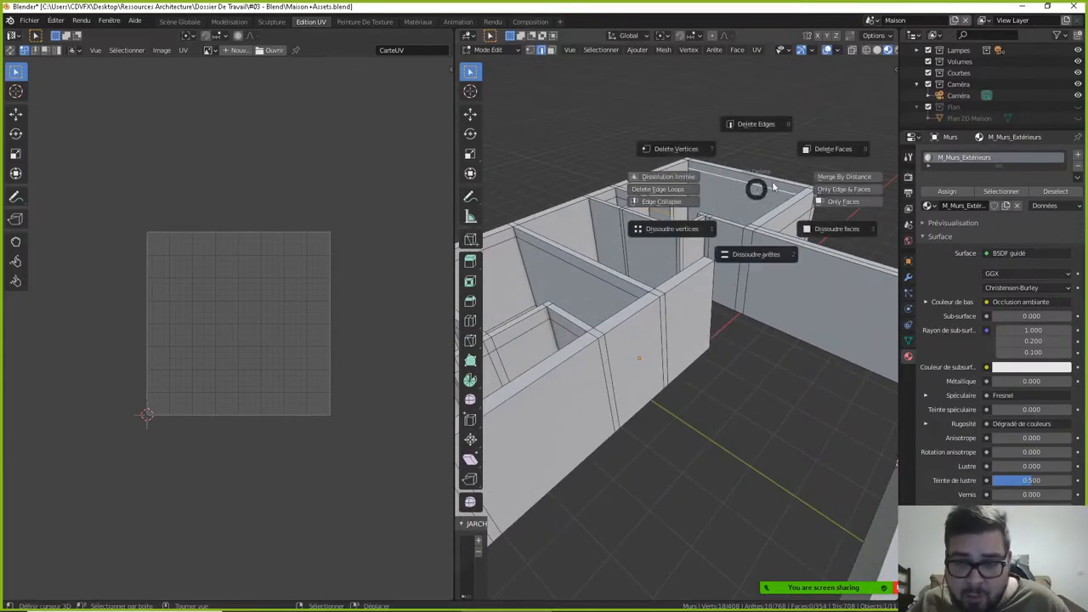
left_click(757, 257)
- Dissolve the upper horizontal edge loop running around the outer faces of the house walls
middle_click_drag(777, 224, 747, 321)
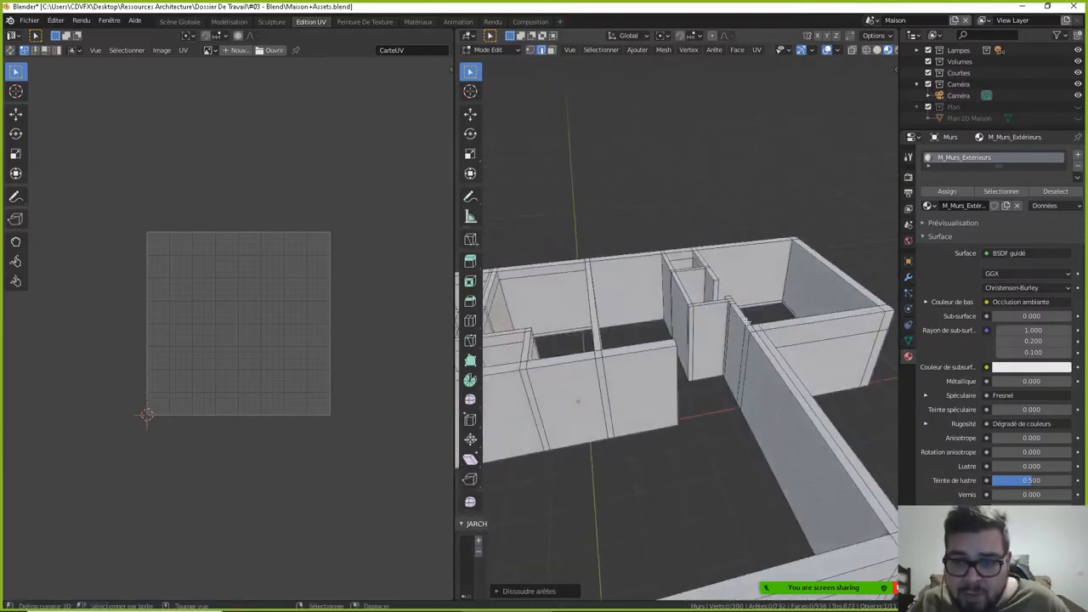
left_click(841, 340, "alt")
key("x")
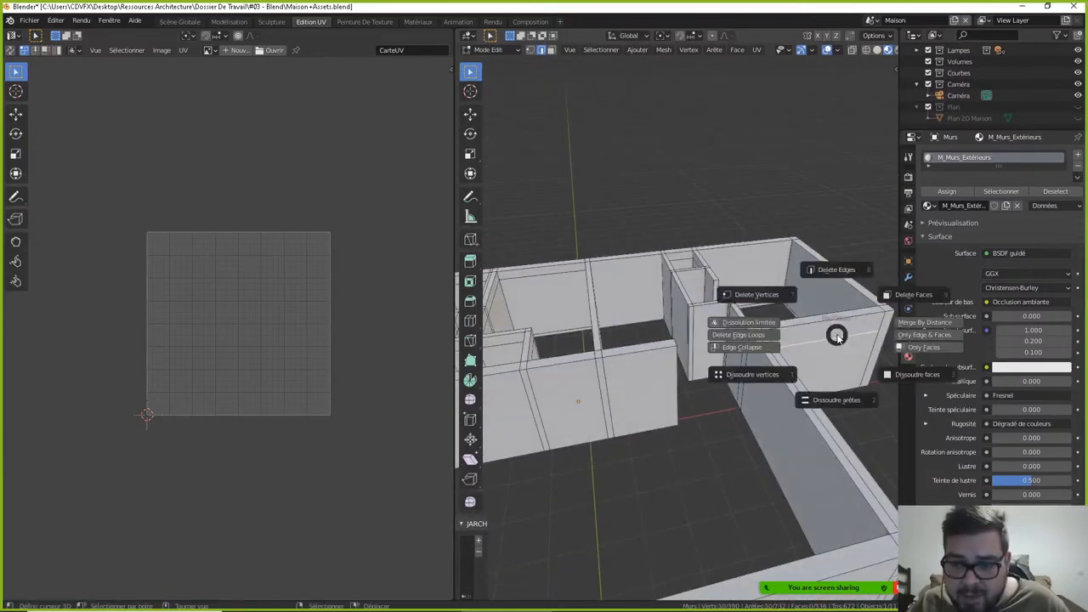
left_click(837, 399)
- Dissolve the upper horizontal edges inside the small closet and on the inner walls of the middle bedroom
middle_click_drag(837, 399, 731, 363)
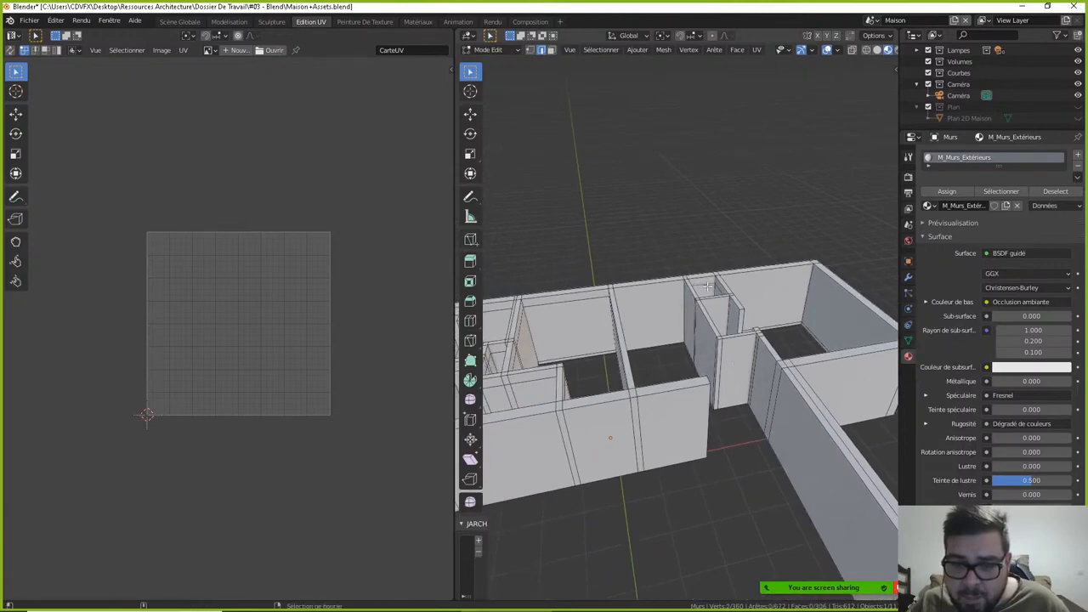
key("x")
left_click(716, 349)
middle_click_drag(716, 349, 680, 355)
key("x")
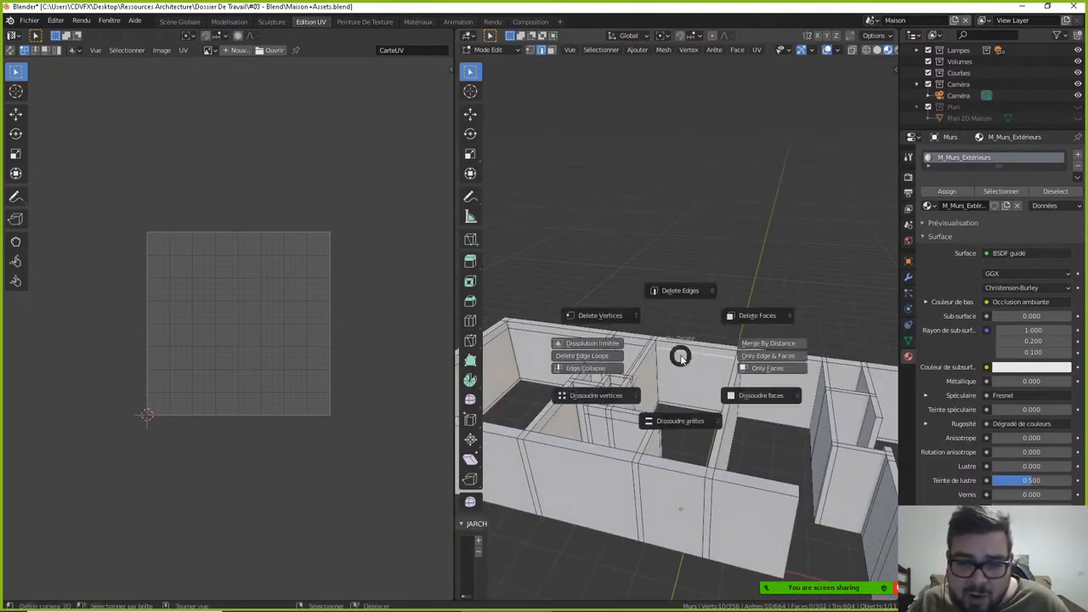
left_click(702, 417)
- Dissolve the upper horizontal edge loops inside the large bedroom at the opposite end and the tiny closet beside it
middle_click_drag(697, 415, 702, 419)
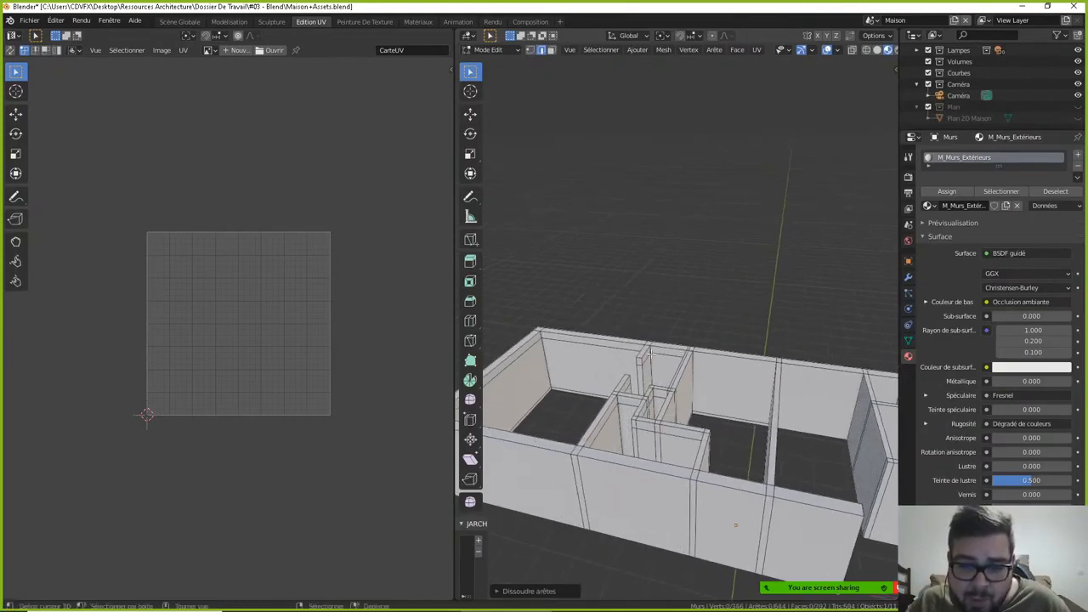
key("x")
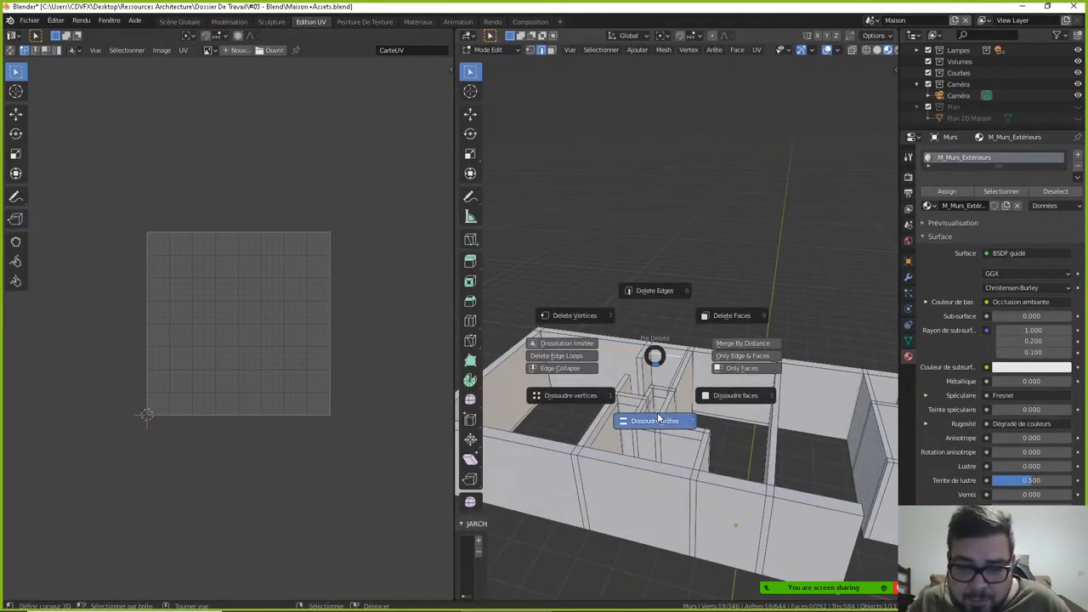
left_click(662, 388)
key("x")
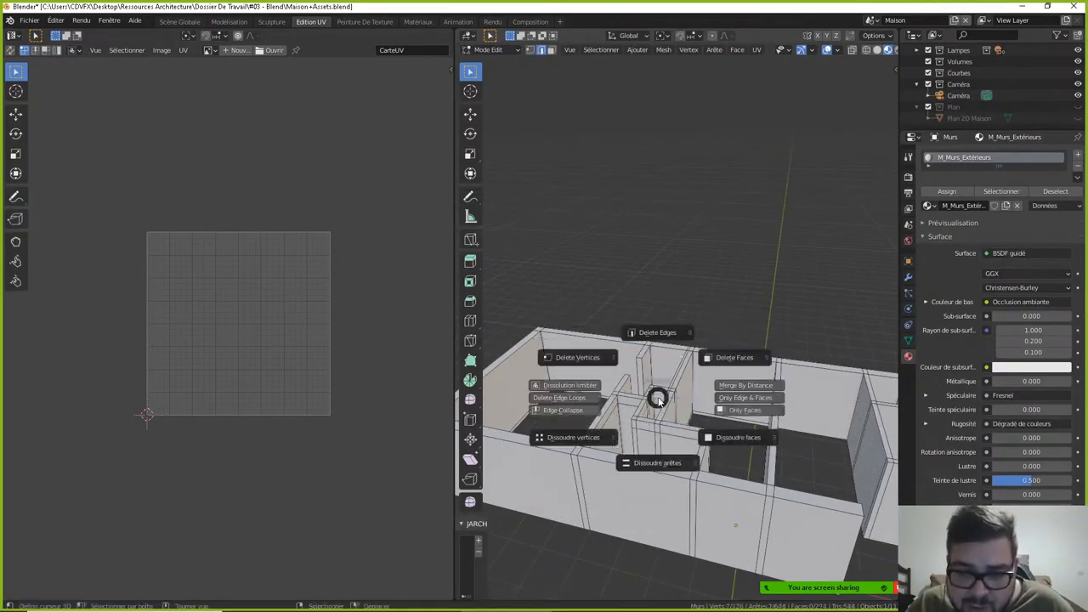
left_click(657, 432)
- Dissolve the upper horizontal edge loop on the L-shaped partition wall next to the tiny closet
left_click(668, 439)
left_click(668, 438, "alt")
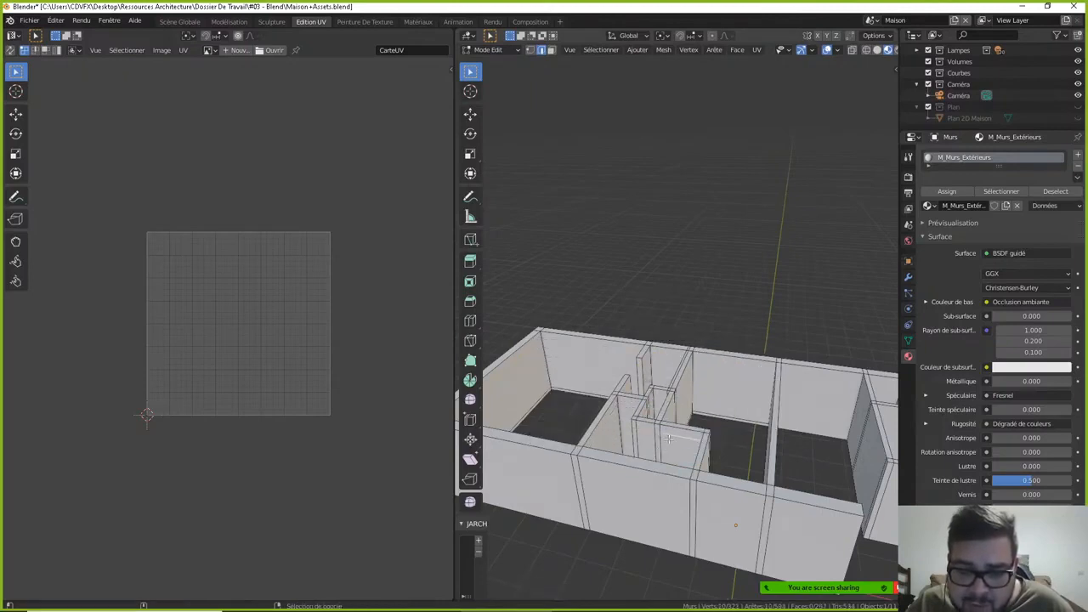
key("x")
left_click(668, 488)
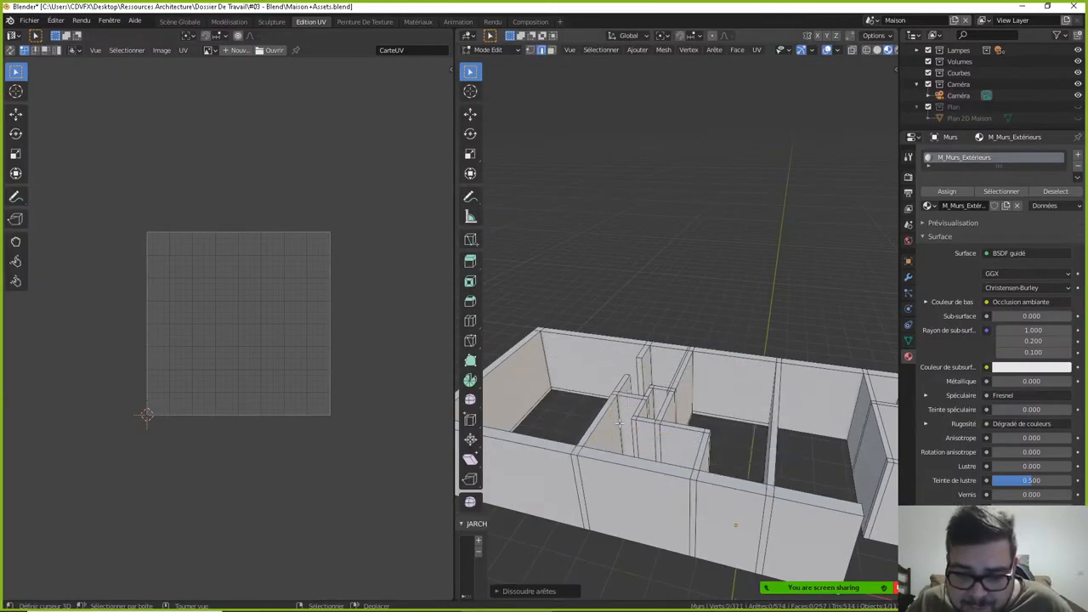
- Dissolve the lower horizontal edge loop inside the corner bedroom beside the L-shaped partition
middle_click_drag(619, 422, 814, 349)
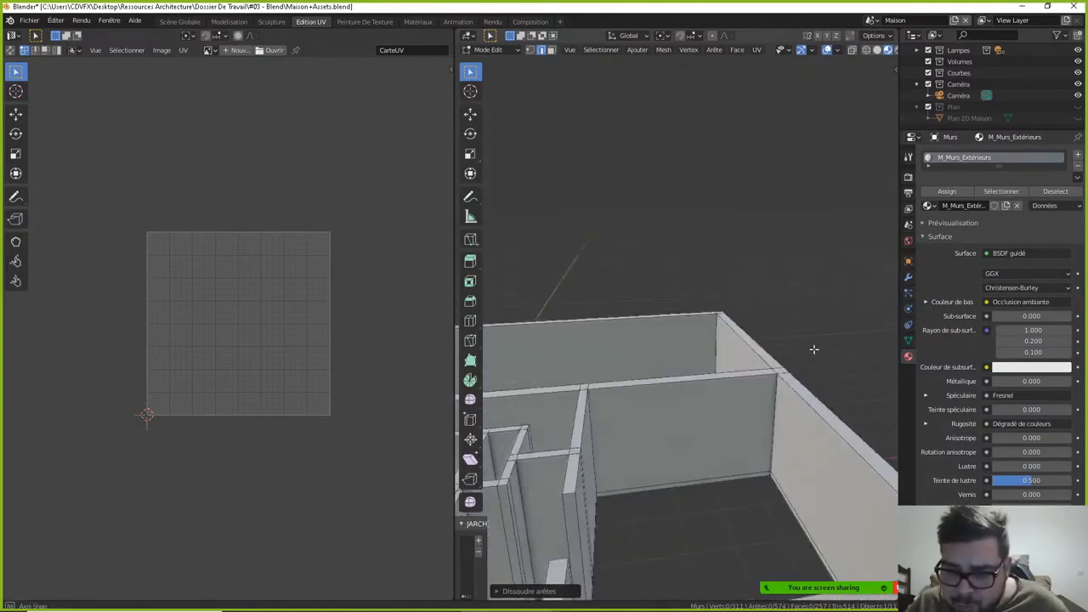
middle_click_drag(753, 421, 736, 381)
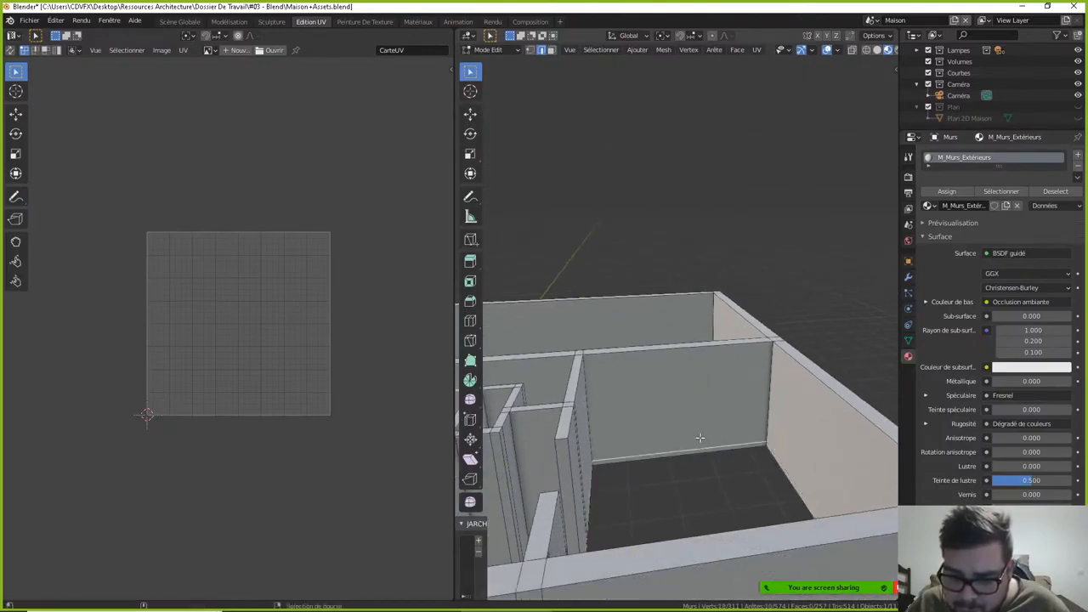
key("x")
left_click(695, 493)
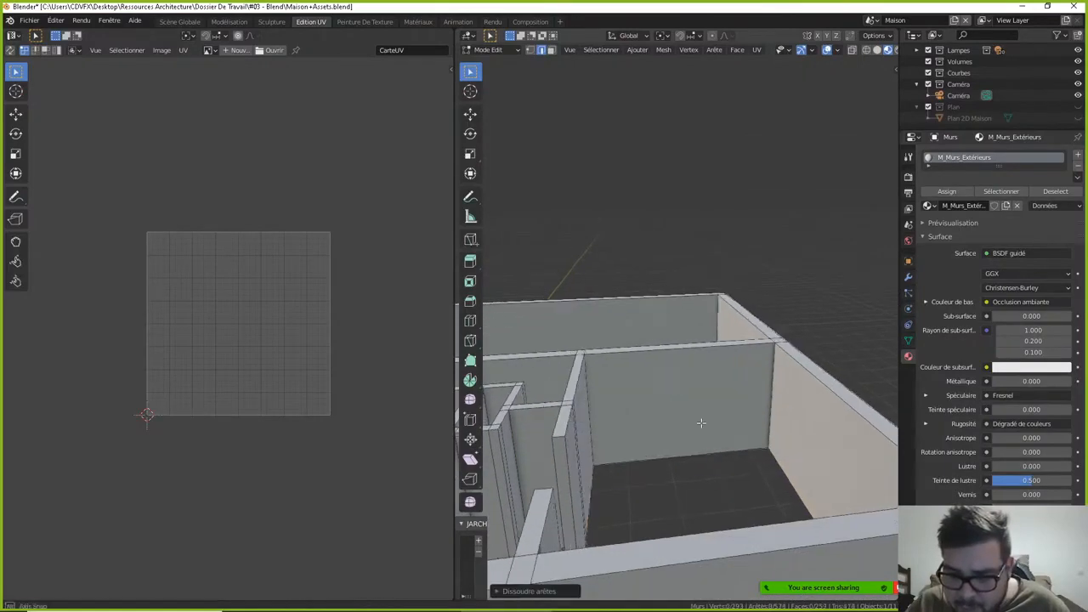
- Dissolve the remaining horizontal edge loops on the inner walls and partitions of the two adjoining middle rooms
middle_click_drag(701, 422, 652, 186)
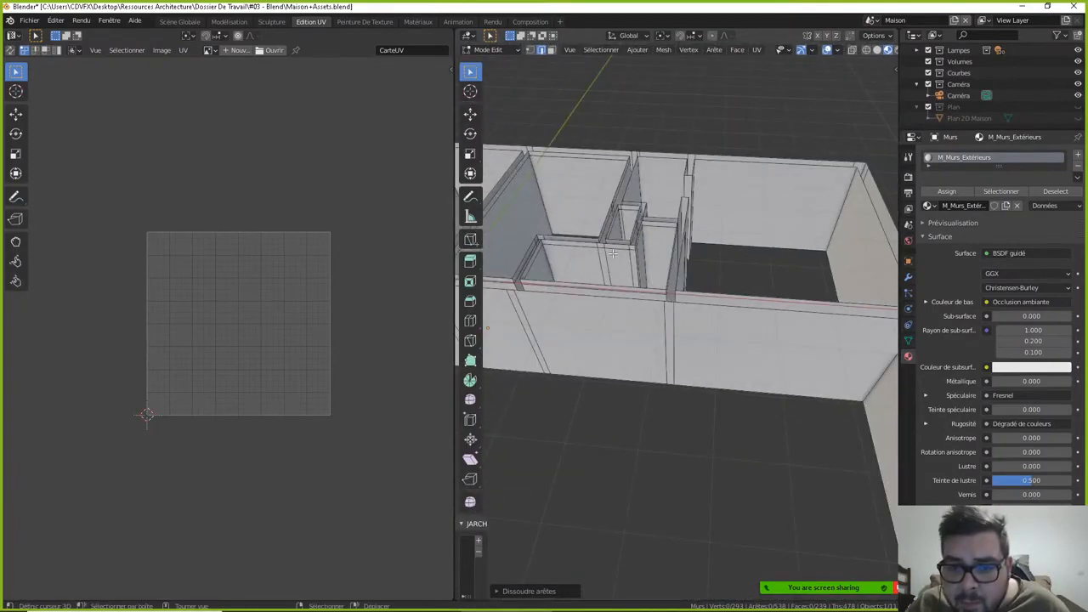
key("x")
left_click(648, 272)
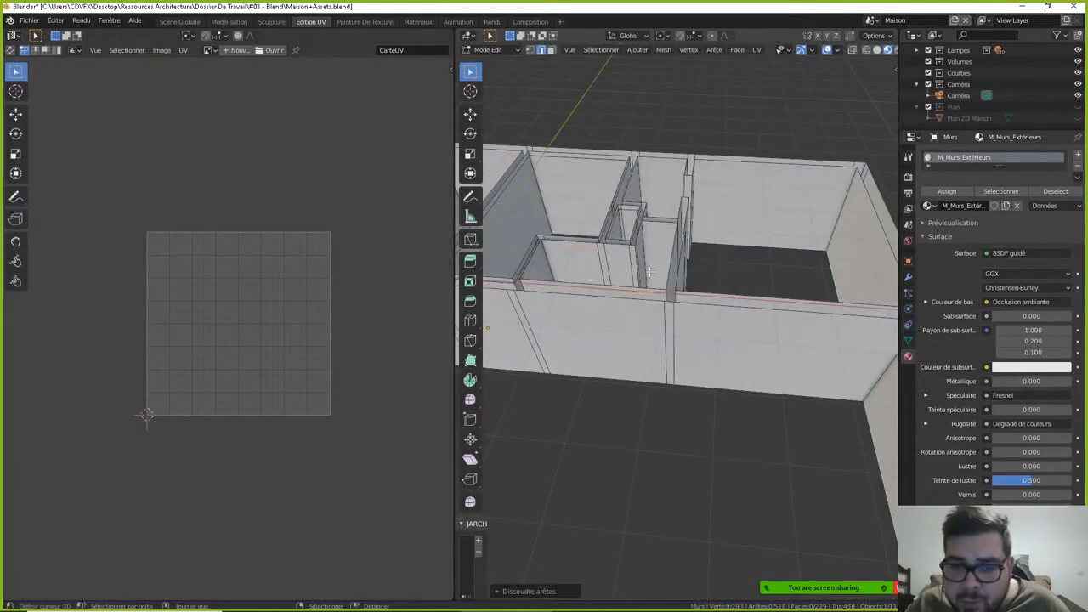
middle_click_drag(648, 272, 644, 267)
left_click(604, 256)
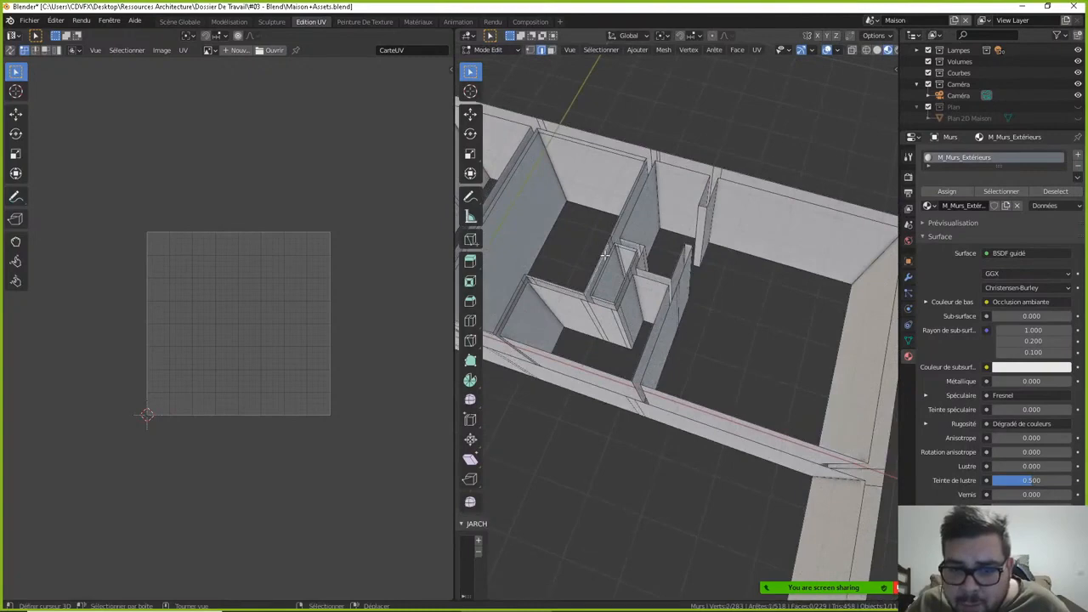
left_click(605, 256, "alt")
key("x")
left_click(600, 312)
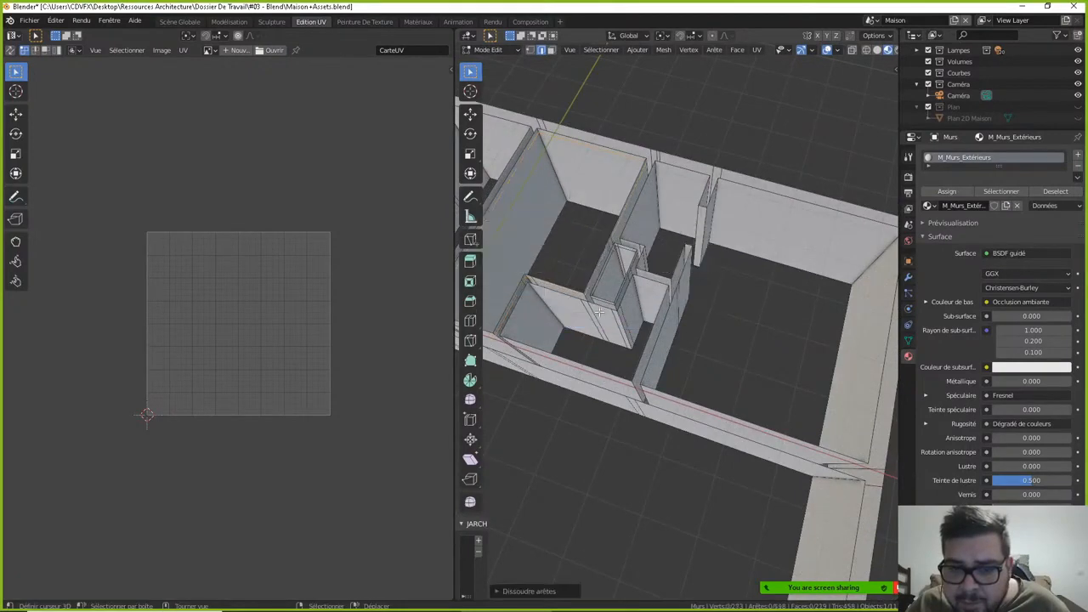
- Undo the accidental edge move and dissolve the lower horizontal edge loop inside the small closet
middle_click_drag(600, 313, 728, 283)
middle_click_drag(661, 288, 612, 365)
right_click_drag(653, 313, 646, 324)
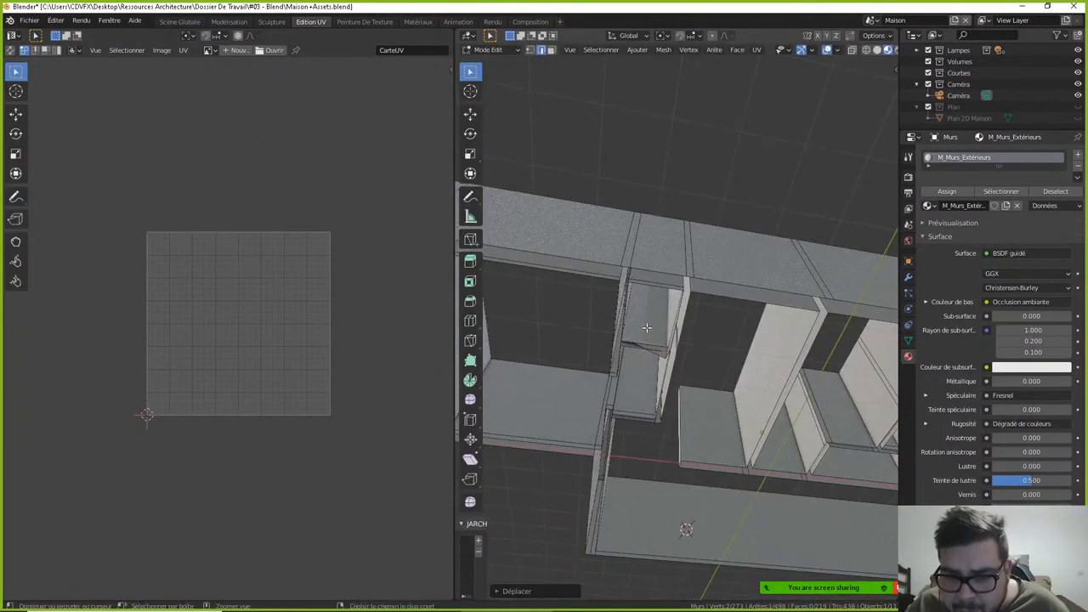
key("ctrl+z")
right_click(647, 331)
right_click(647, 331, "alt")
key("x")
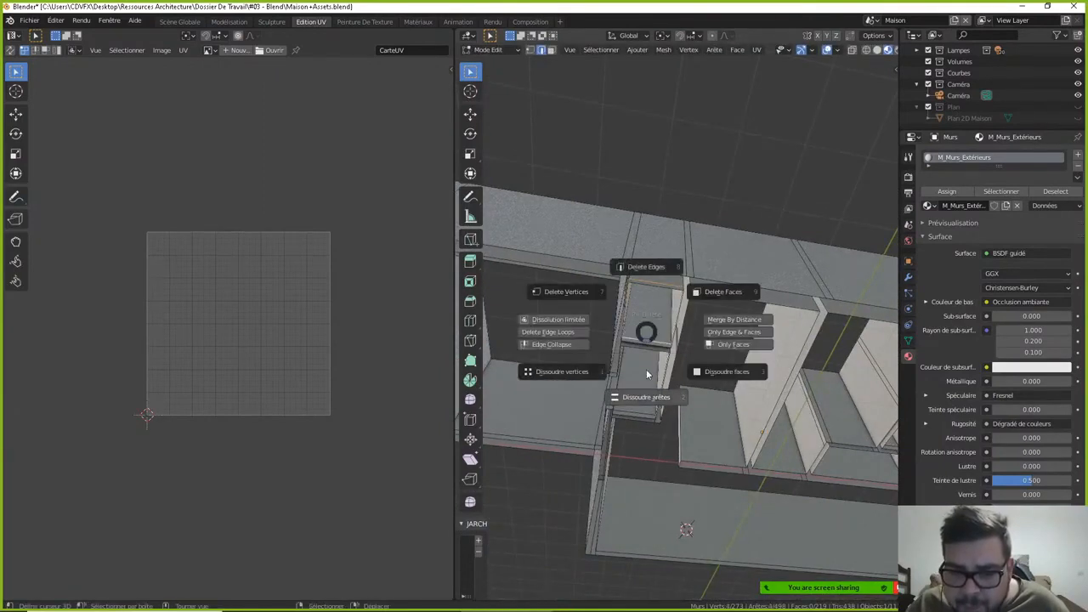
left_click(638, 367)
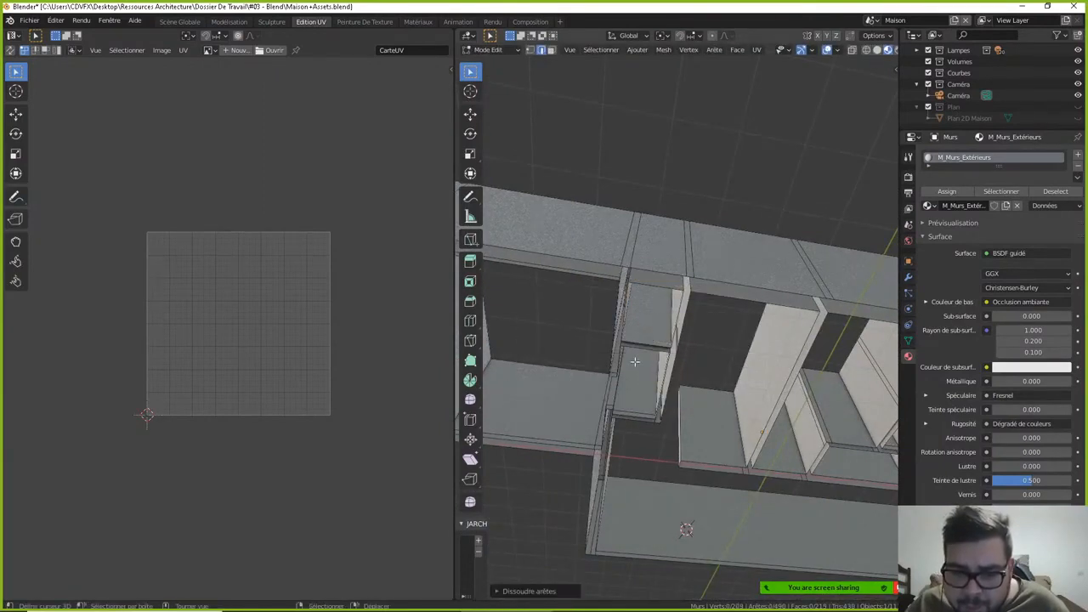
- Dissolve the lower horizontal edge loop inside the end bedroom next to the small closet
middle_click_drag(635, 362, 590, 413)
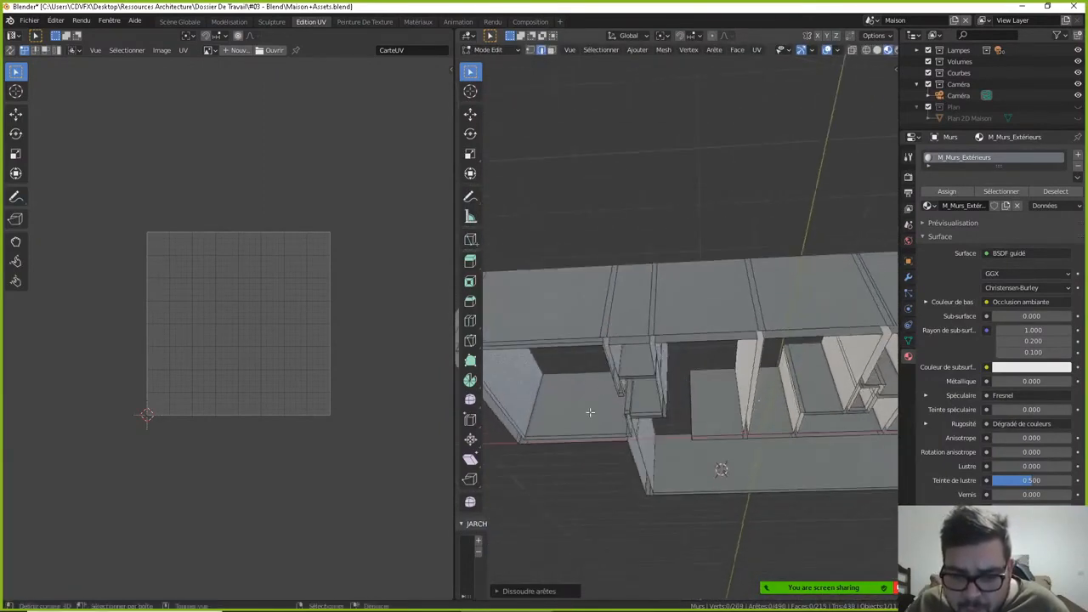
right_click(590, 420)
right_click(590, 420, "alt")
key("x")
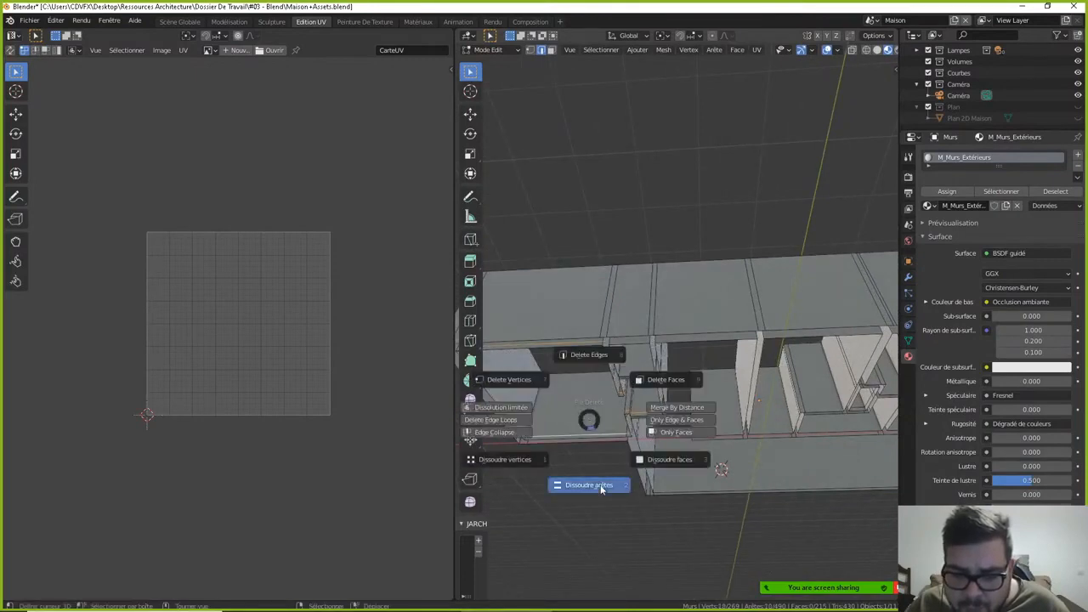
left_click(599, 487)
- Box-select the top faces of all the house walls from the top view and delete those faces
middle_click_drag(681, 324, 615, 437)
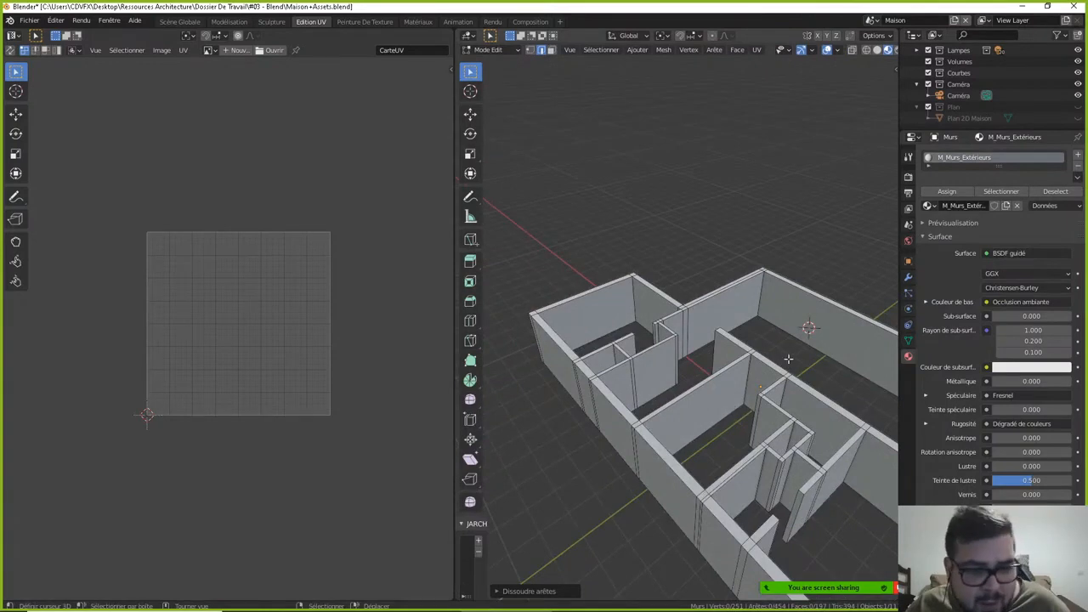
scroll(789, 342, "down", 2)
middle_click_drag(789, 342, 726, 306)
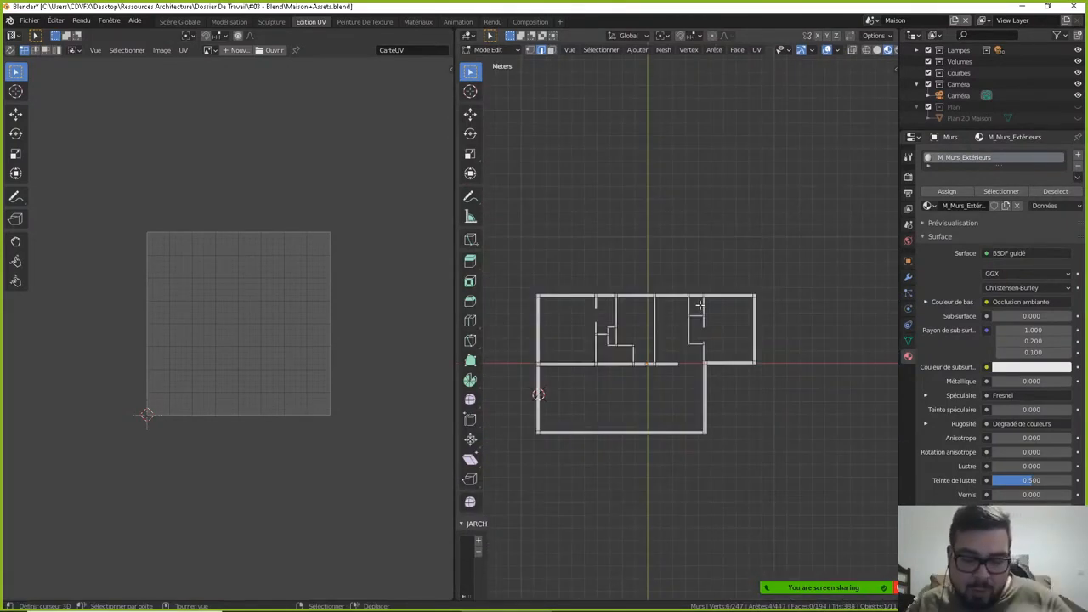
key("b")
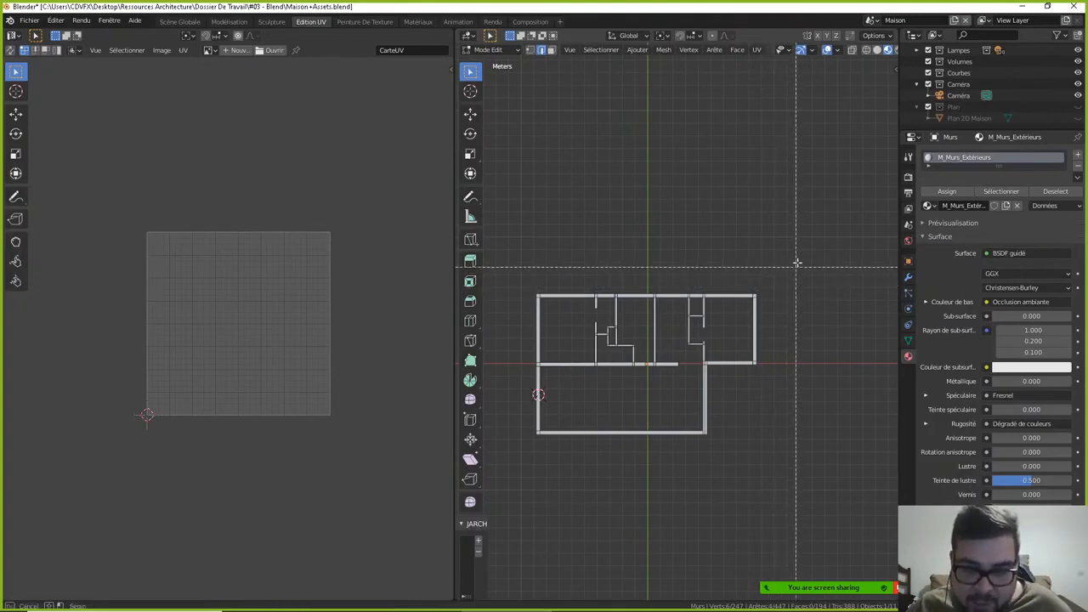
left_click_drag(781, 278, 507, 501)
middle_click_drag(609, 306, 746, 310)
scroll(688, 312, "up", 2)
key("x")
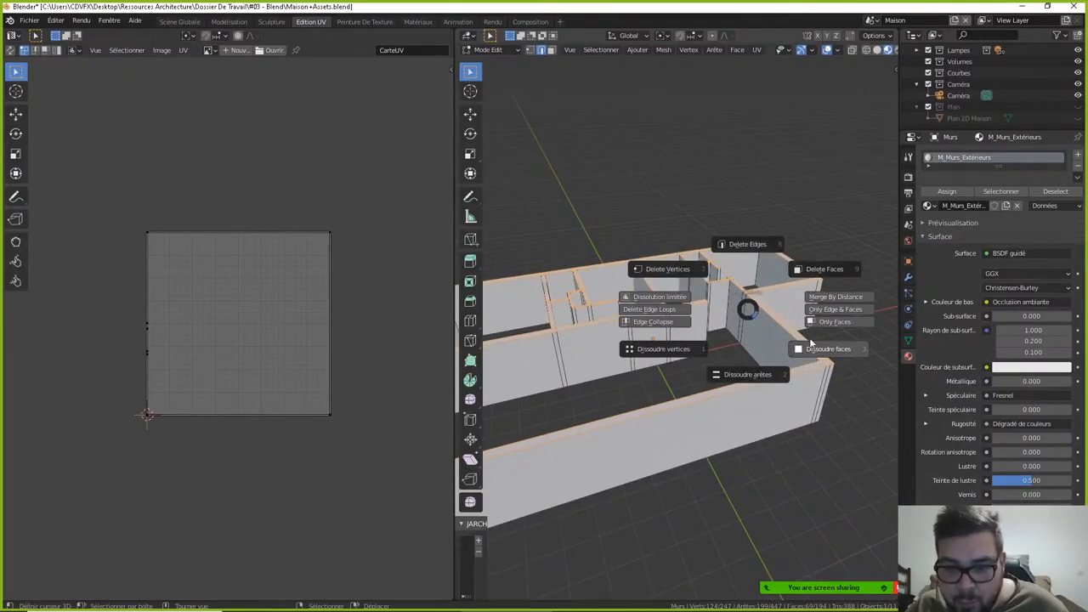
left_click(835, 271)
middle_click_drag(833, 267, 806, 319)
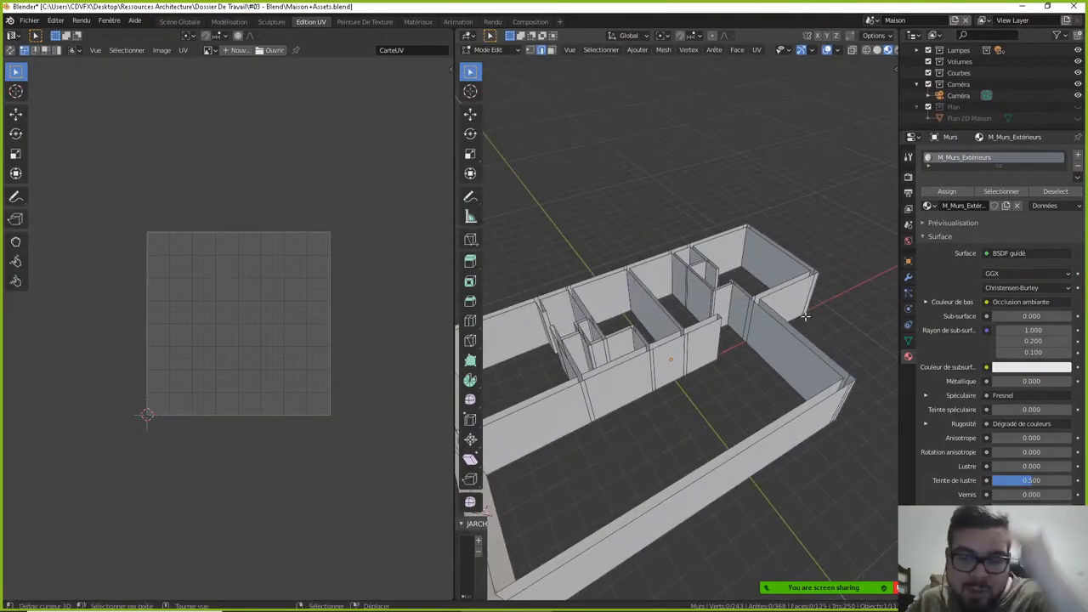
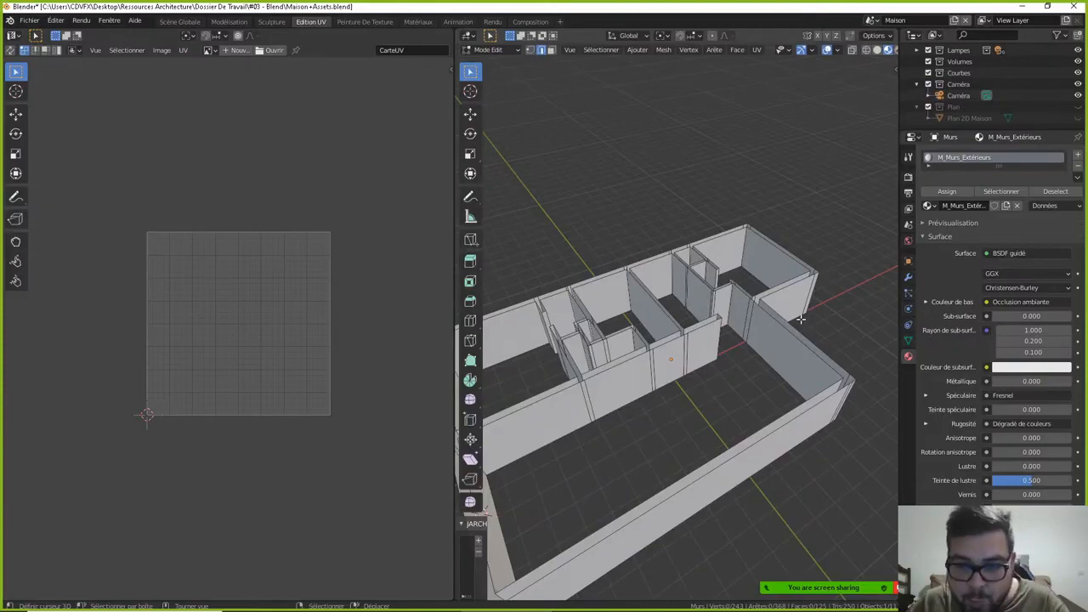
- Select the vertical edge pairs along the outer face of the long bedroom-side wall, up to and around its corner
middle_click_drag(721, 443, 718, 464)
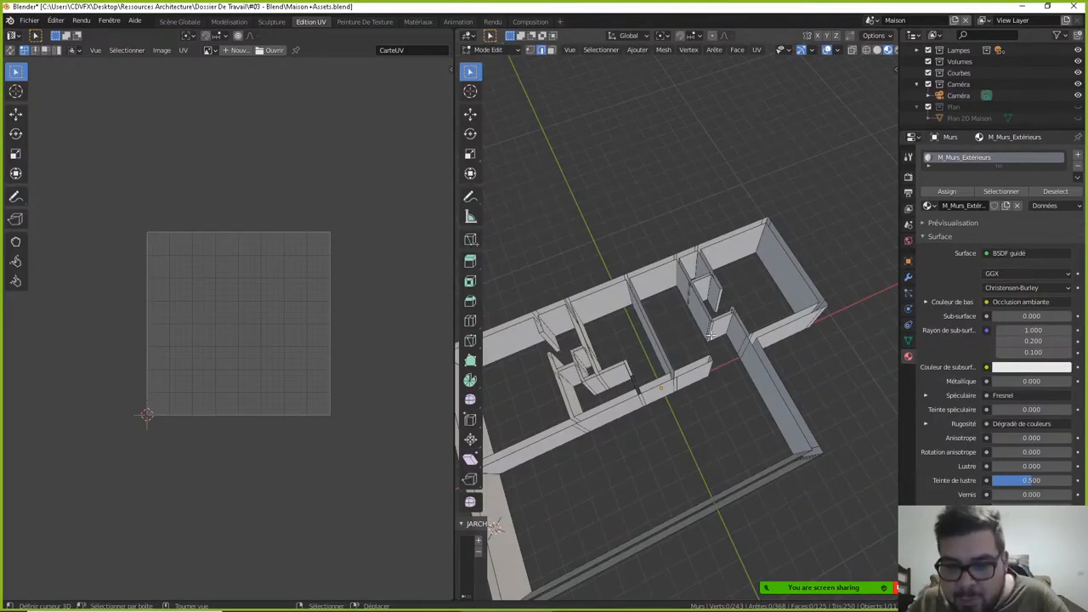
middle_click_drag(671, 323, 822, 295)
scroll(728, 365, "up", 4)
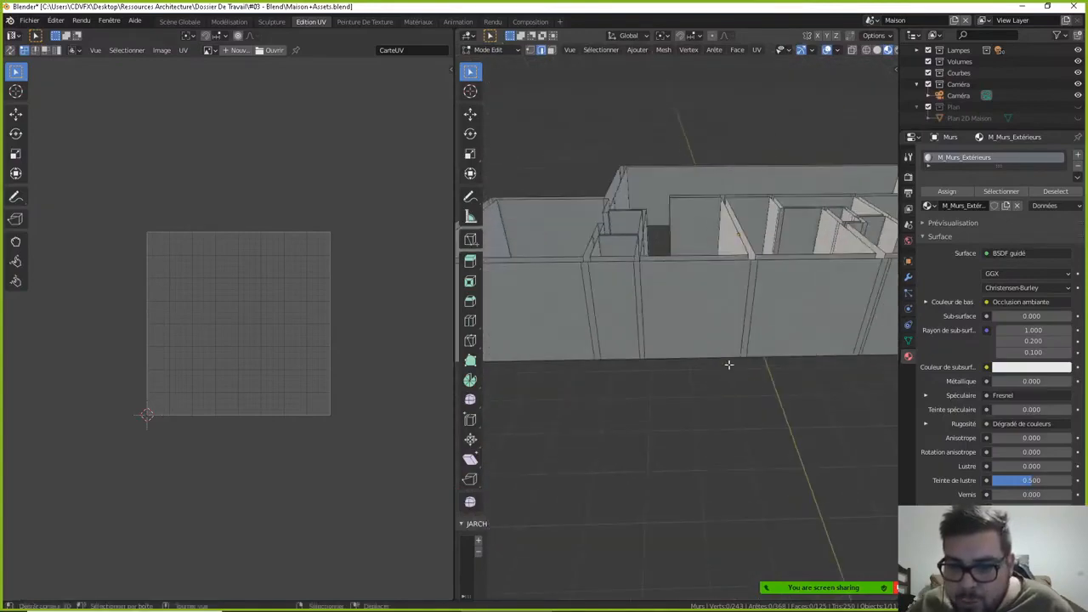
middle_click_drag(675, 305, 642, 345)
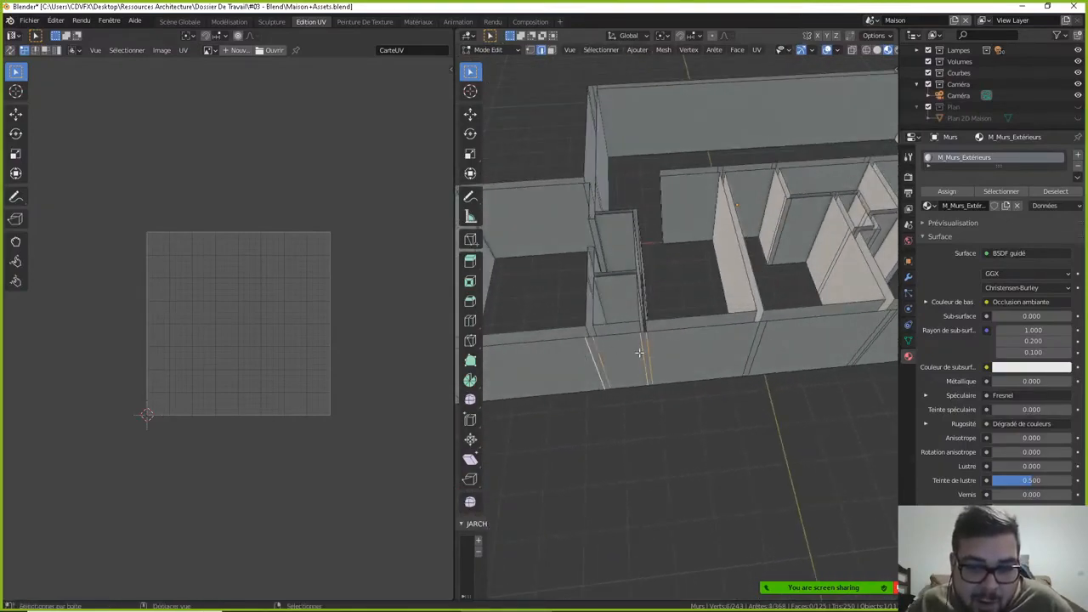
middle_click_drag(791, 341, 739, 312)
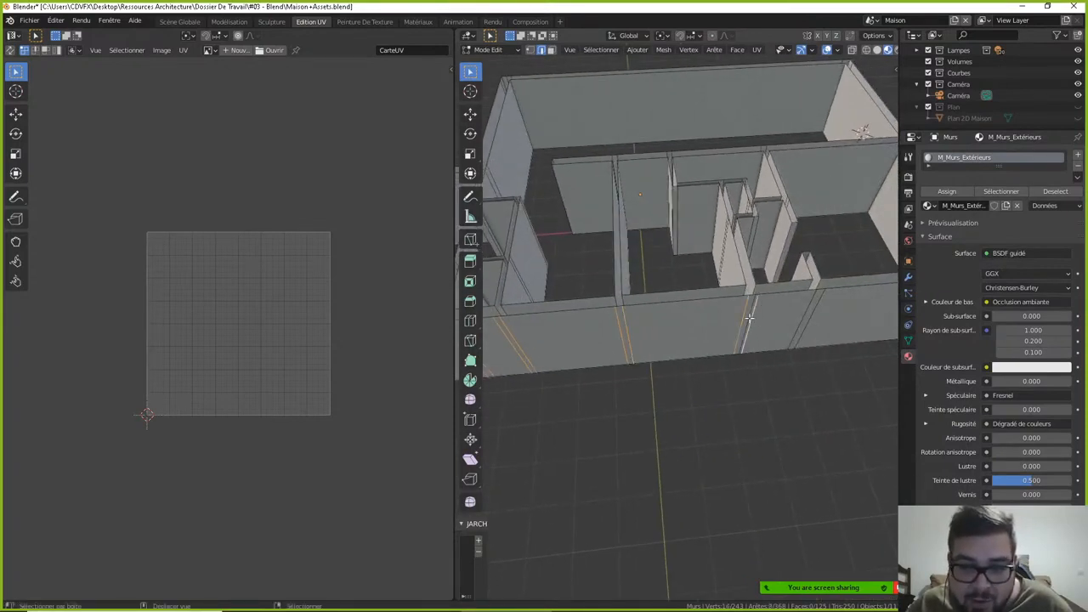
middle_click_drag(819, 306, 680, 301)
left_click(693, 338, "shift")
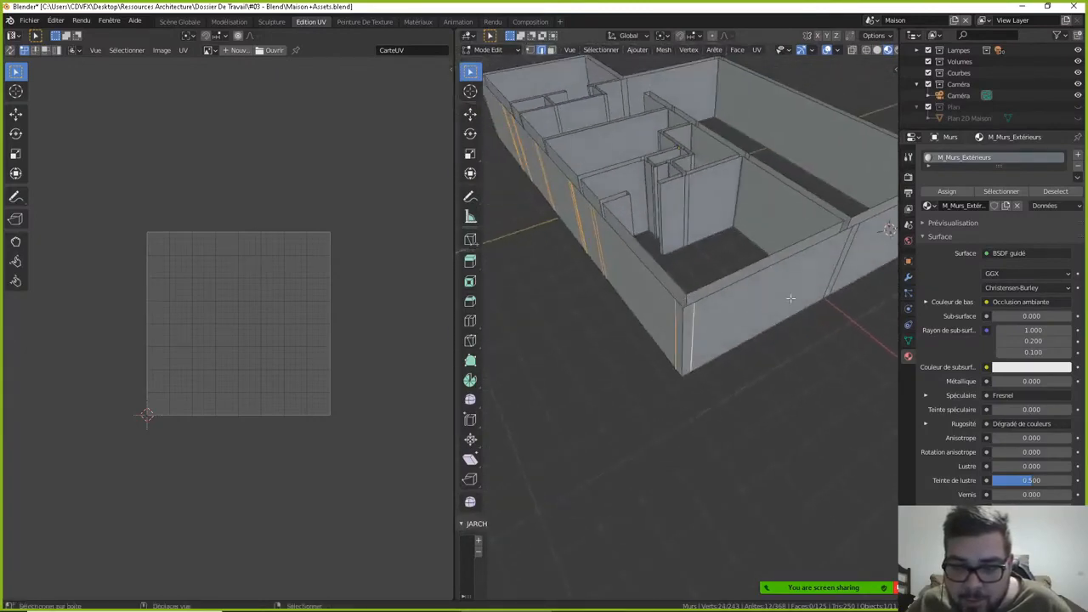
- Add the vertical edges on the outer face of the end wall and its far corner to the selection
middle_click_drag(876, 301, 810, 301)
middle_click_drag(875, 342, 719, 301, "shift")
left_click(710, 301, "shift")
middle_click_drag(837, 310, 636, 285, "shift")
left_click(699, 274, "shift")
middle_click_drag(730, 272, 635, 271)
left_click(695, 298, "shift")
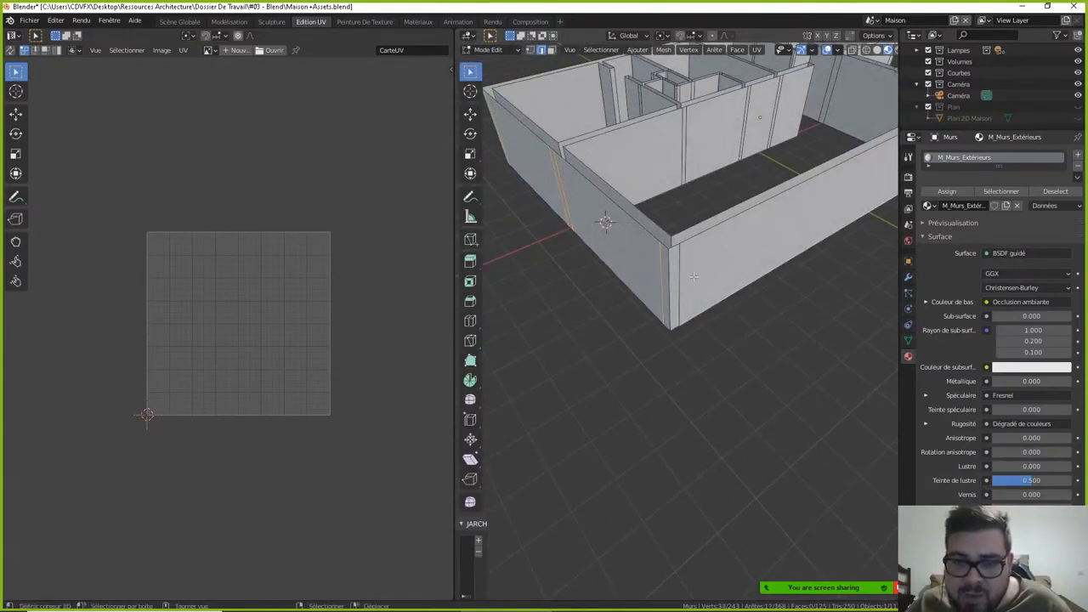
- Select the superfluous vertical edges near the outer wall corners, undoing mis-selections, and dissolve them
key("ctrl+z")
left_click(686, 280, "shift")
middle_click_drag(738, 251, 568, 306, "shift")
middle_click_drag(765, 289, 646, 289)
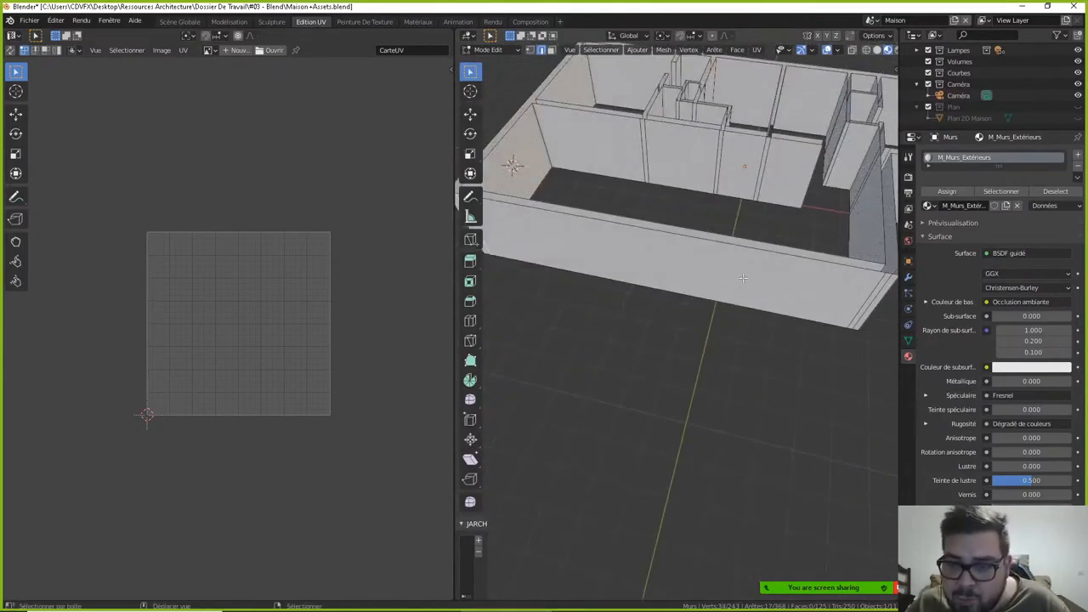
middle_click_drag(875, 298, 726, 275, "shift")
left_click(761, 272, "shift")
middle_click_drag(846, 282, 757, 326)
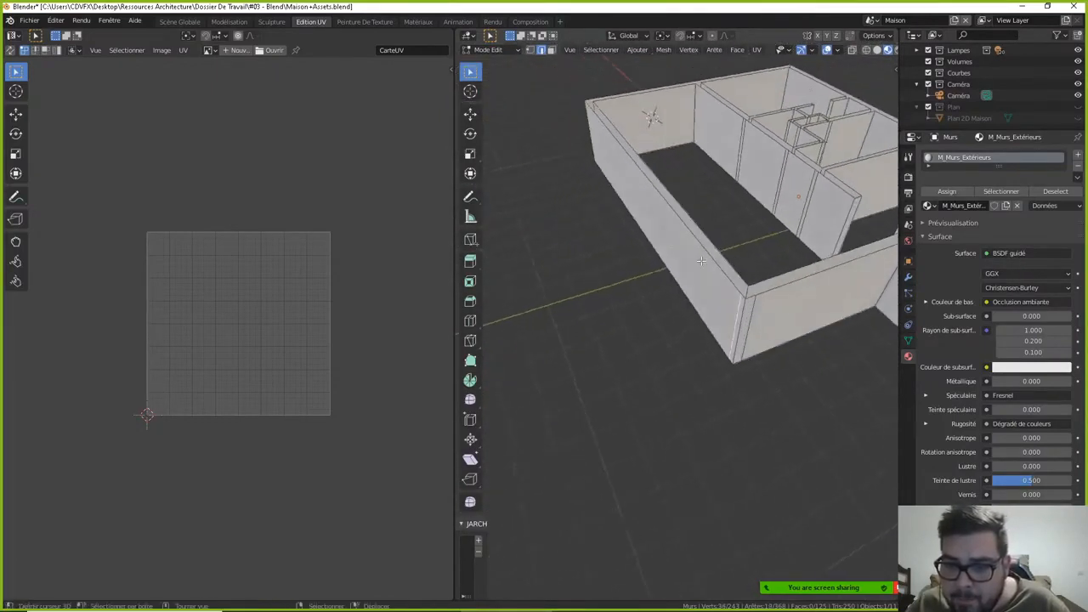
left_click(760, 327, "shift")
middle_click_drag(835, 293, 693, 274, "shift")
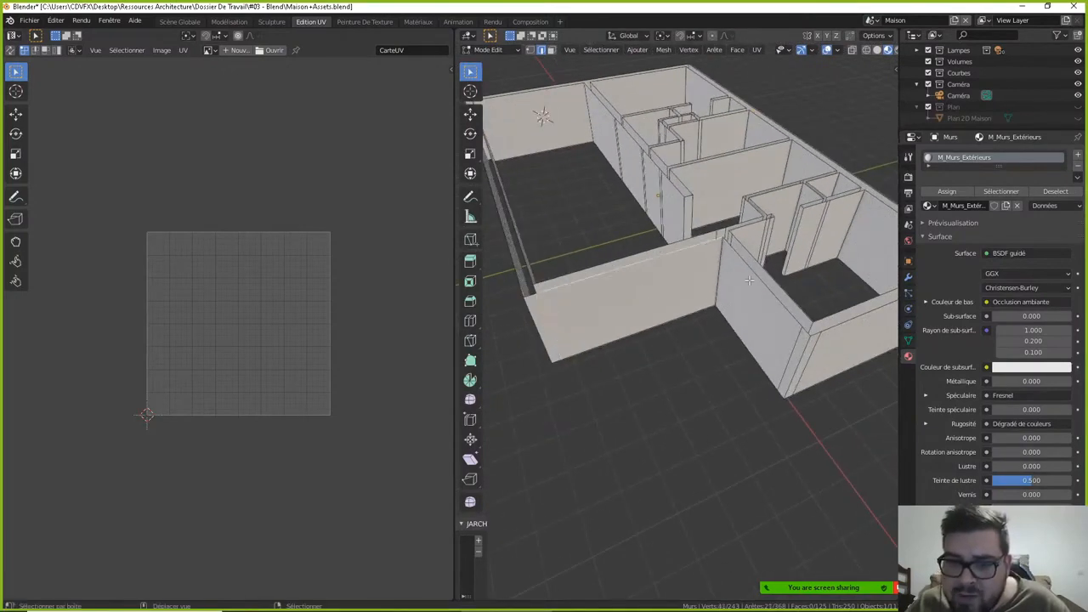
key("ctrl+z")
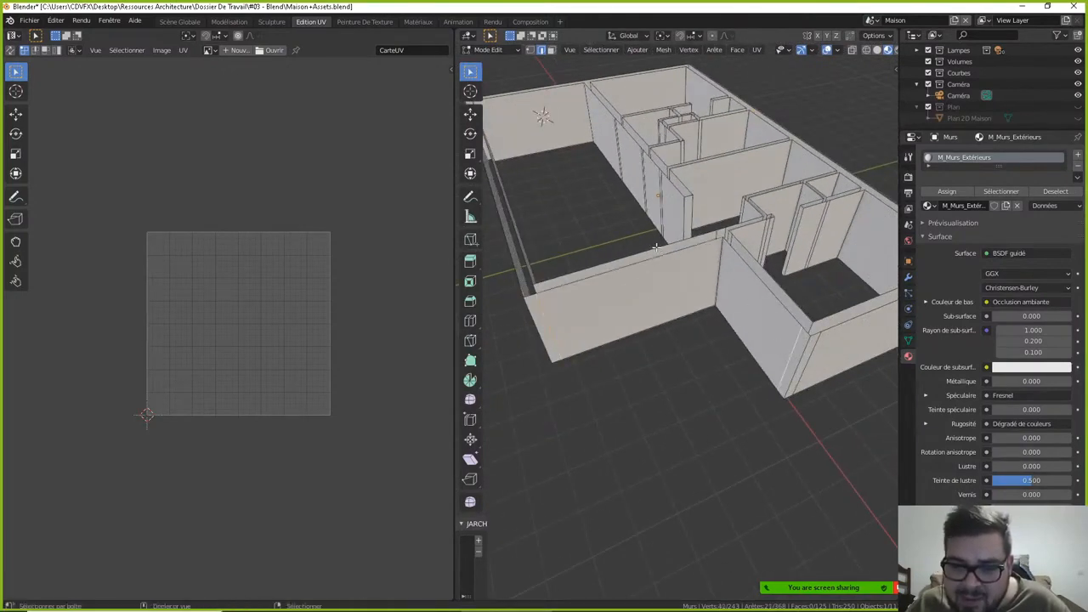
left_click(803, 362, "shift")
middle_click_drag(803, 361, 778, 319)
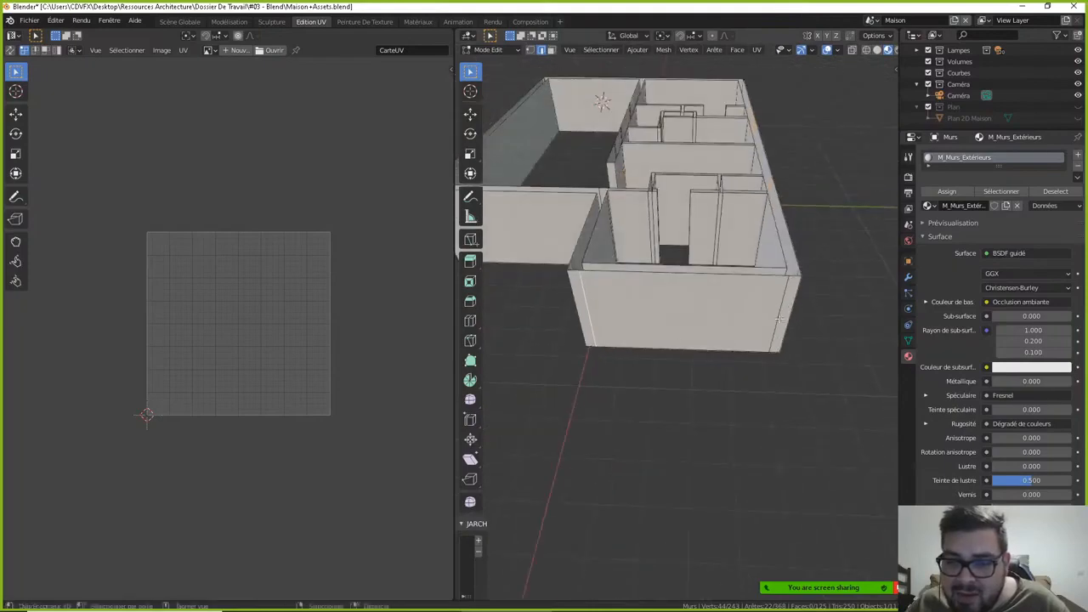
left_click(779, 318, "shift")
middle_click_drag(327, 317, 278, 311)
middle_click_drag(738, 334, 694, 338)
middle_click_drag(845, 343, 688, 299)
key("x")
left_click(705, 384)
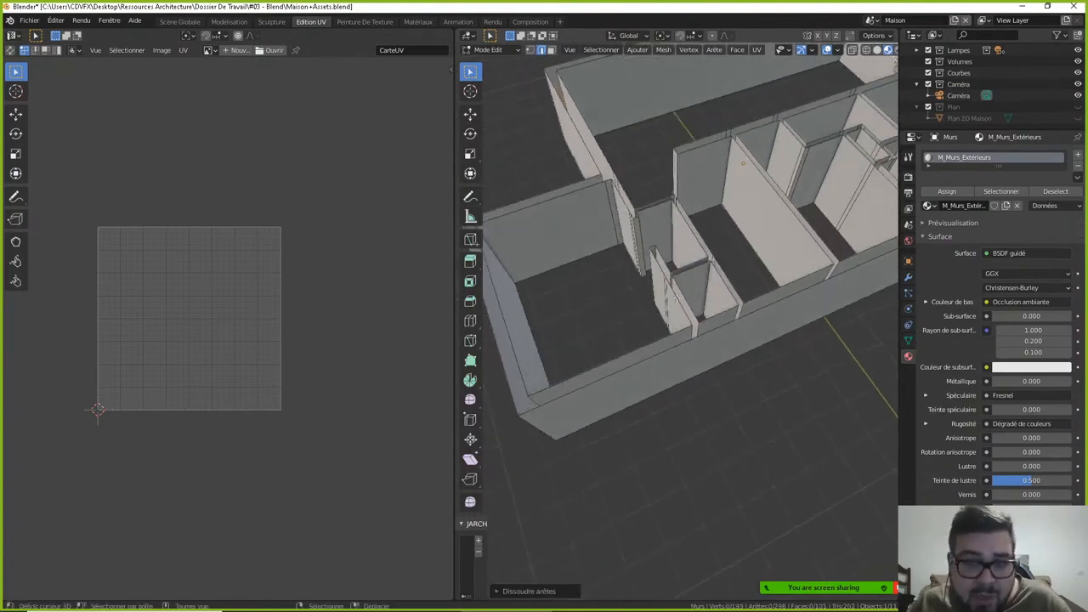
middle_click_drag(605, 255, 561, 264)
right_click(663, 223)
right_click(766, 609)
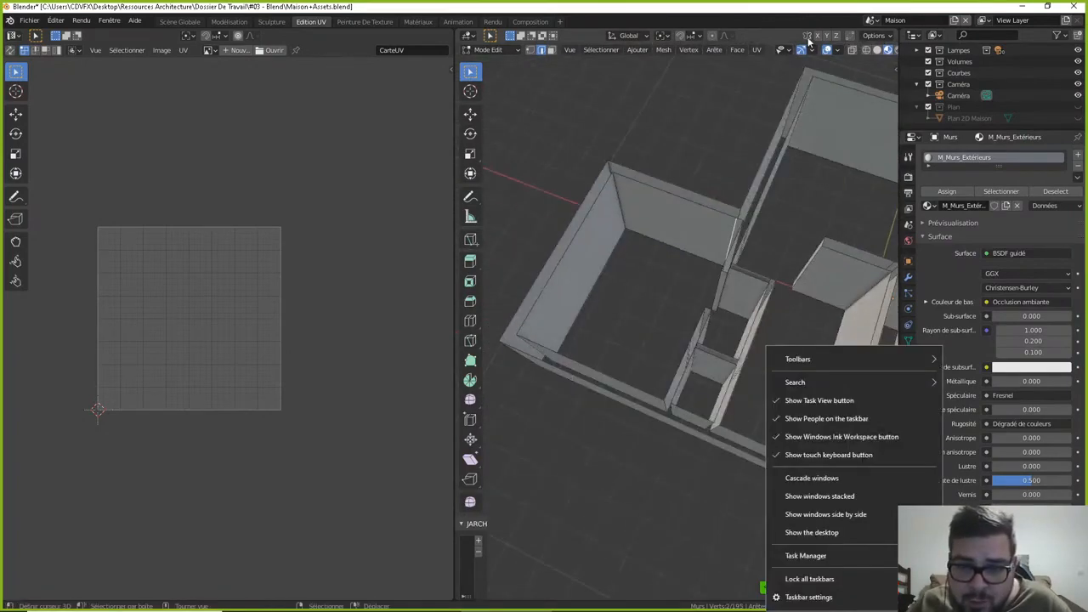
middle_click_drag(510, 297, 602, 268)
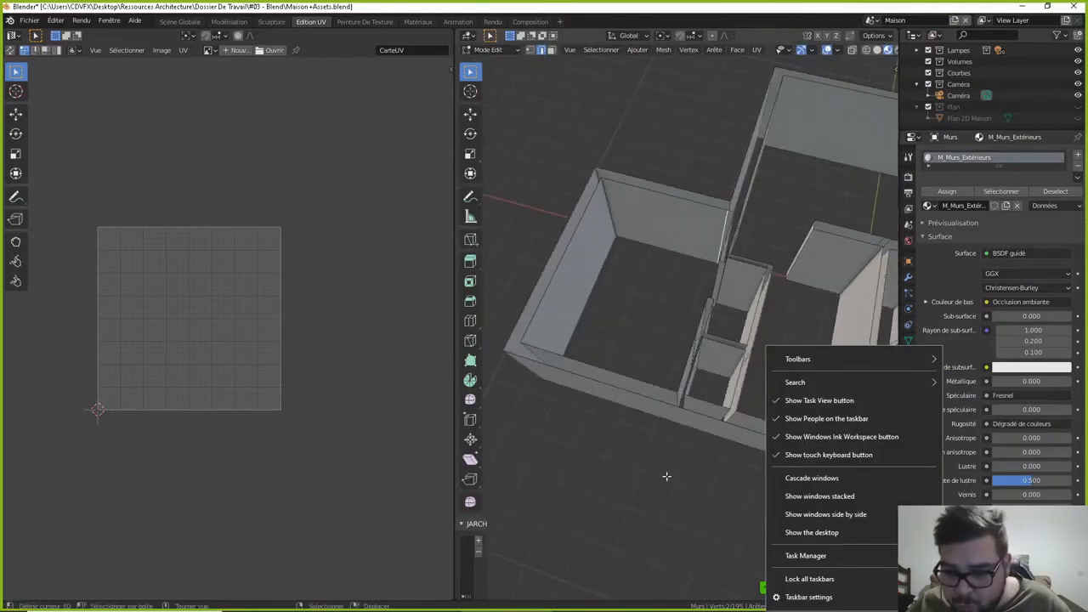
left_click(812, 596)
left_click(1075, 10)
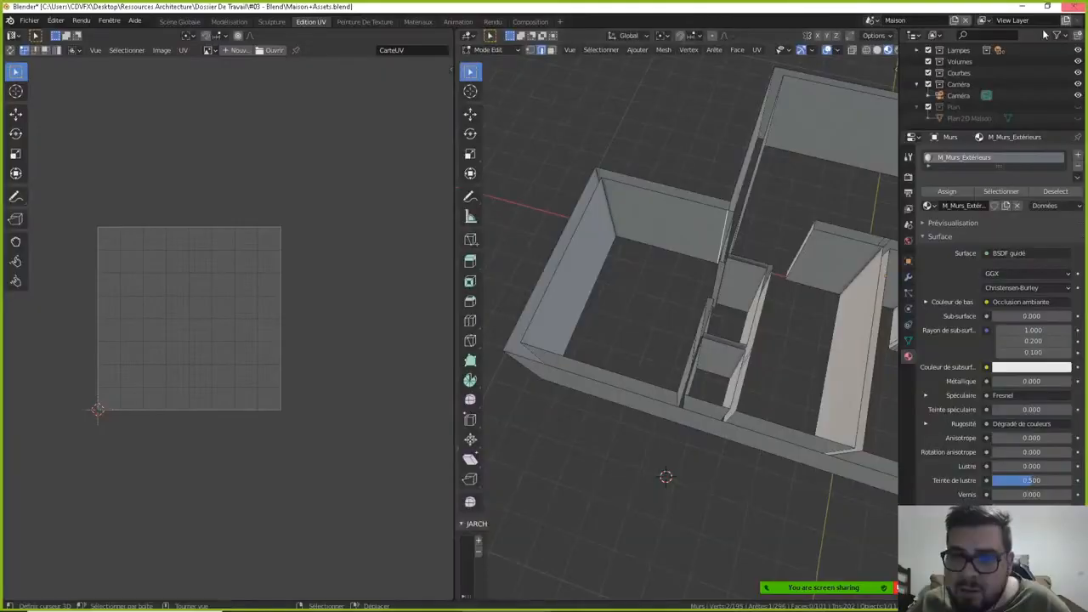
- Dissolve the extra vertical edges on the small rooms' partitions and where the long wall meets the end room
middle_click_drag(666, 474, 689, 241)
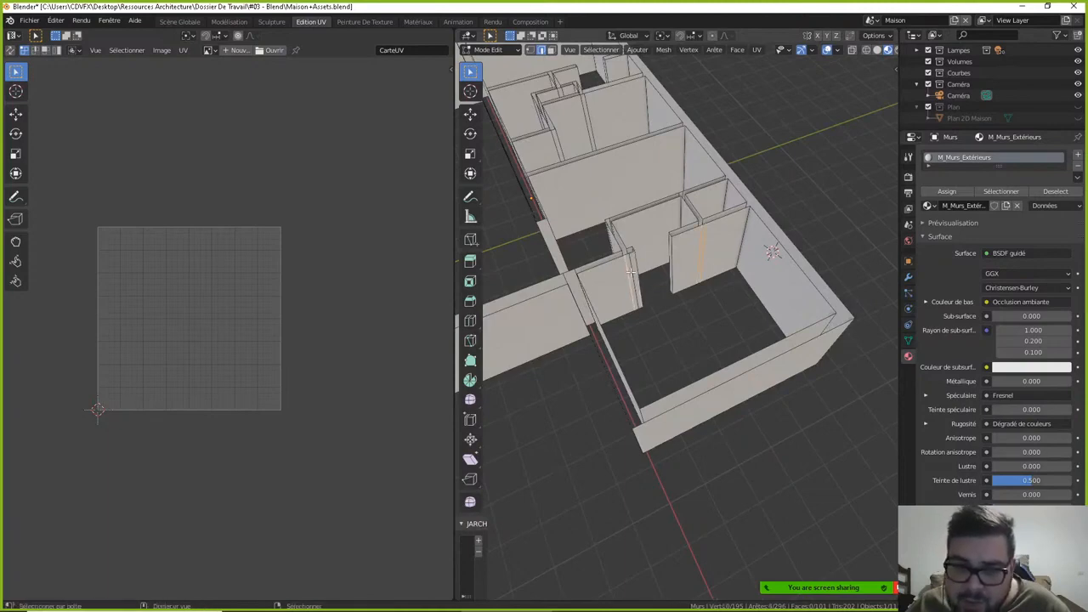
middle_click_drag(630, 273, 769, 242)
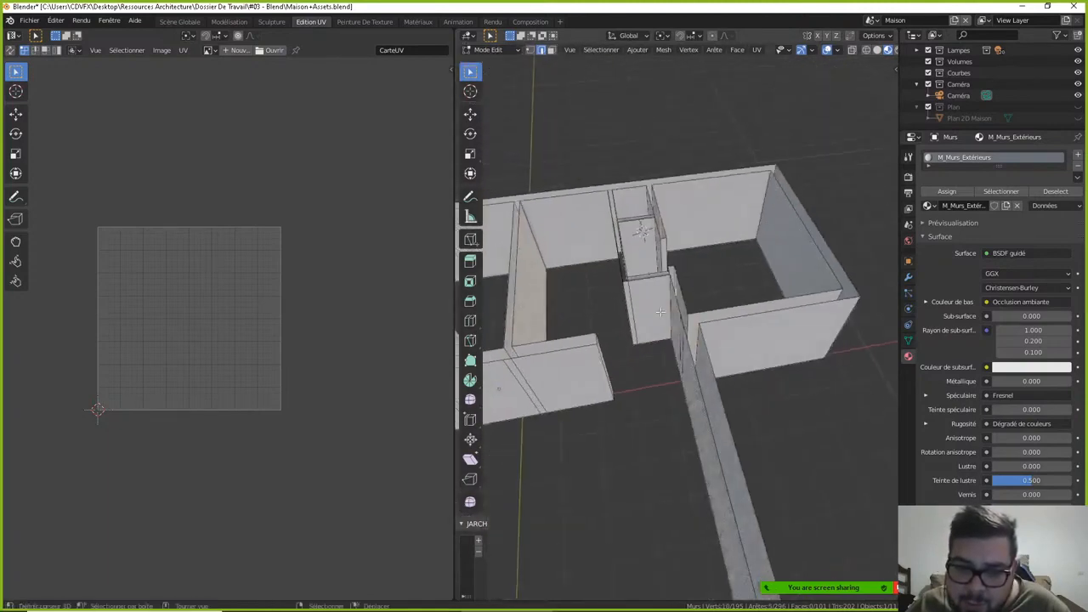
right_click(637, 314, "shift")
middle_click_drag(638, 315, 715, 291)
right_click(716, 291, "shift")
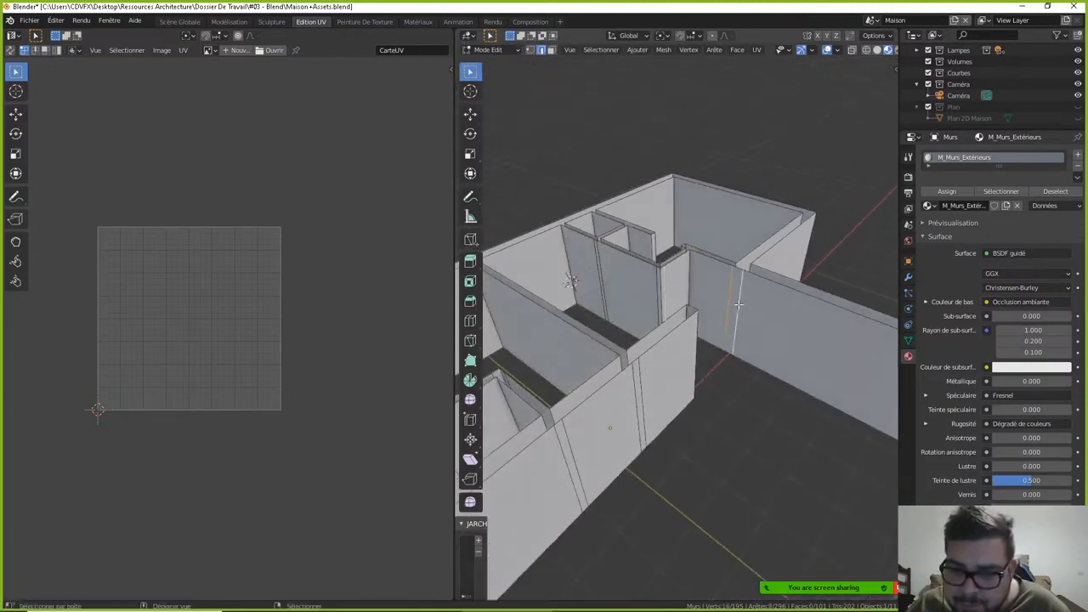
key("x")
left_click(733, 364)
- Dissolve the paired vertical edges on the interior partition and the pair nearest the free end of the long corridor wall
right_click(605, 285)
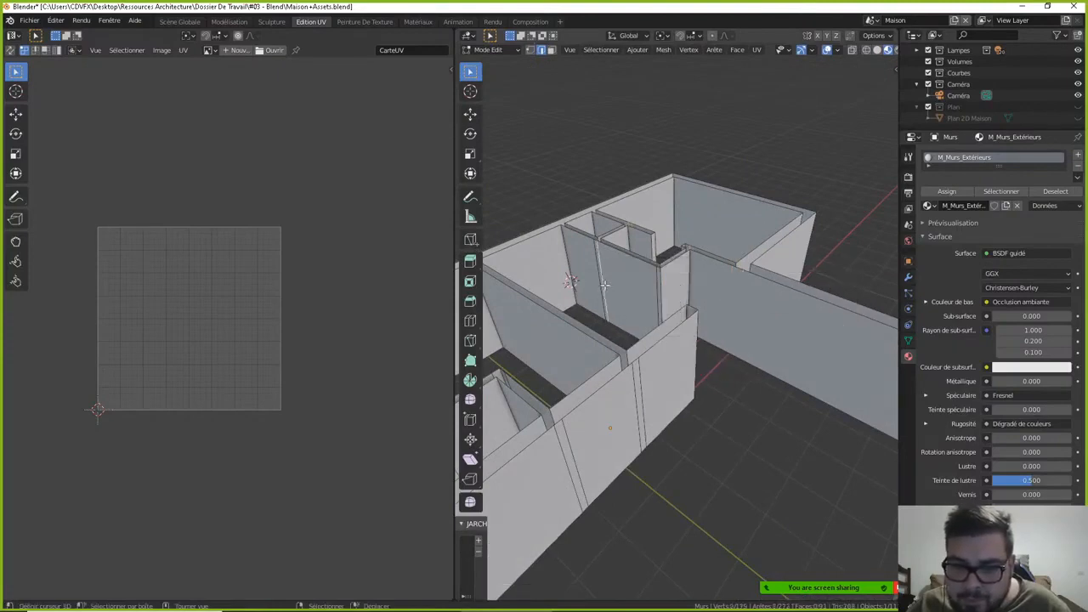
right_click(597, 274, "shift")
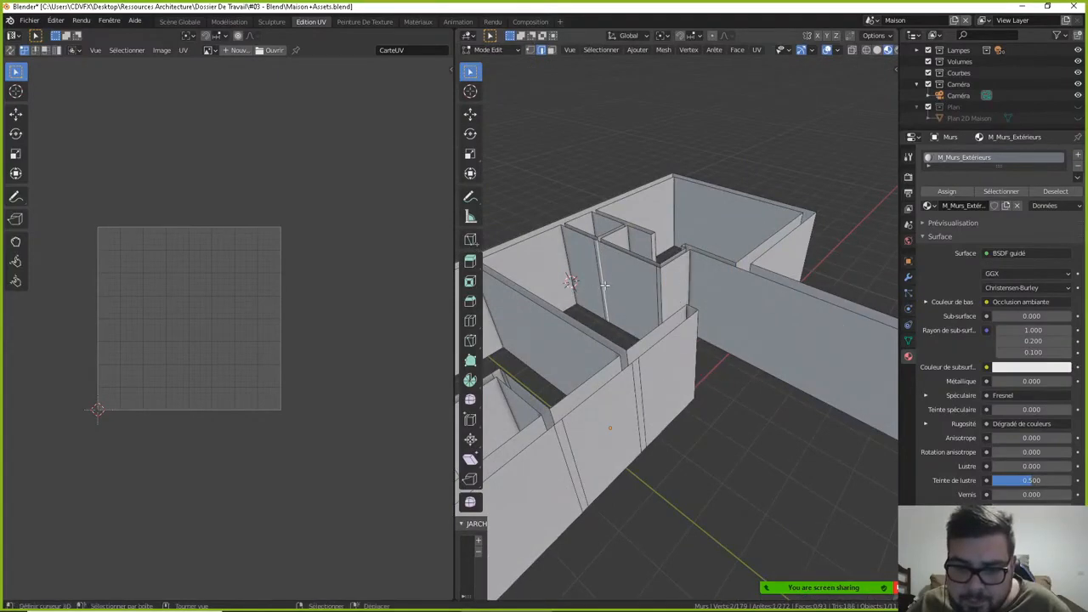
right_click(604, 283, "shift")
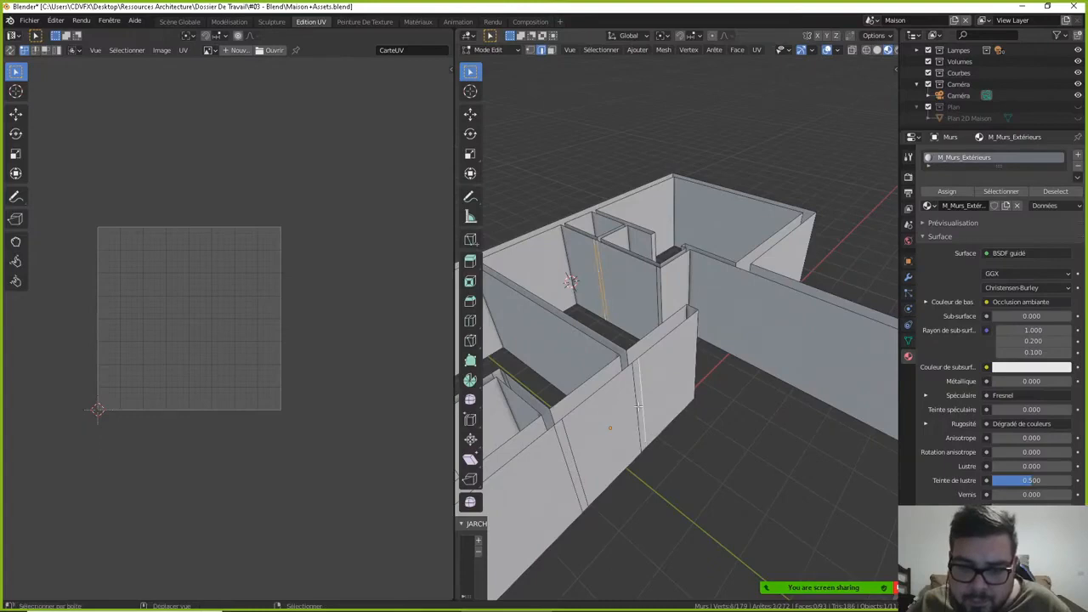
key("x")
left_click(630, 477)
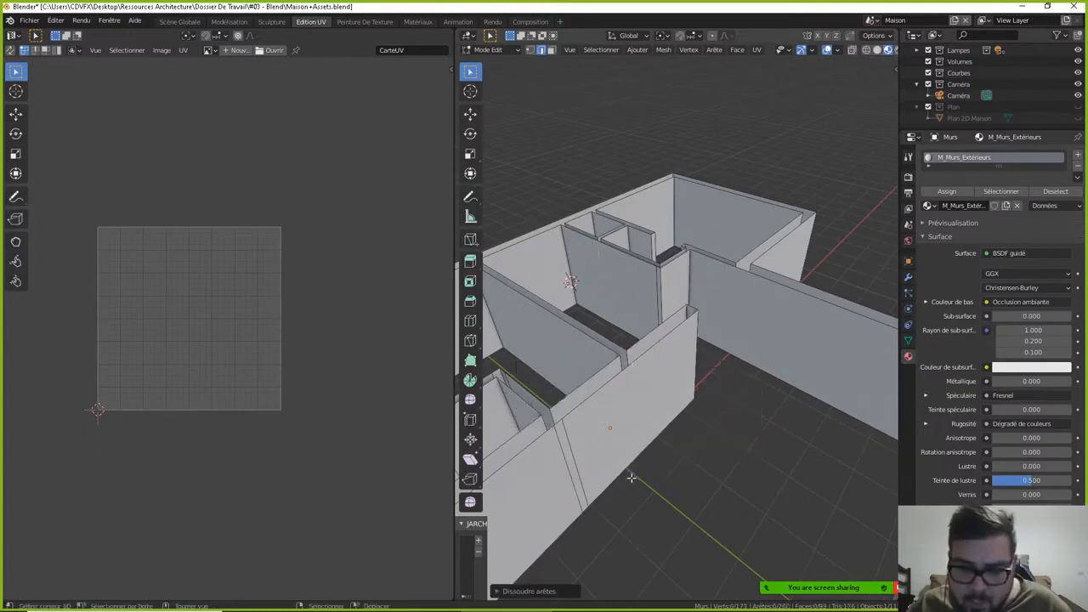
- Dissolve the remaining superfluous vertical edges along the outer face of the long corridor wall
middle_click_drag(626, 446, 720, 367, "shift")
right_click(731, 349, "shift")
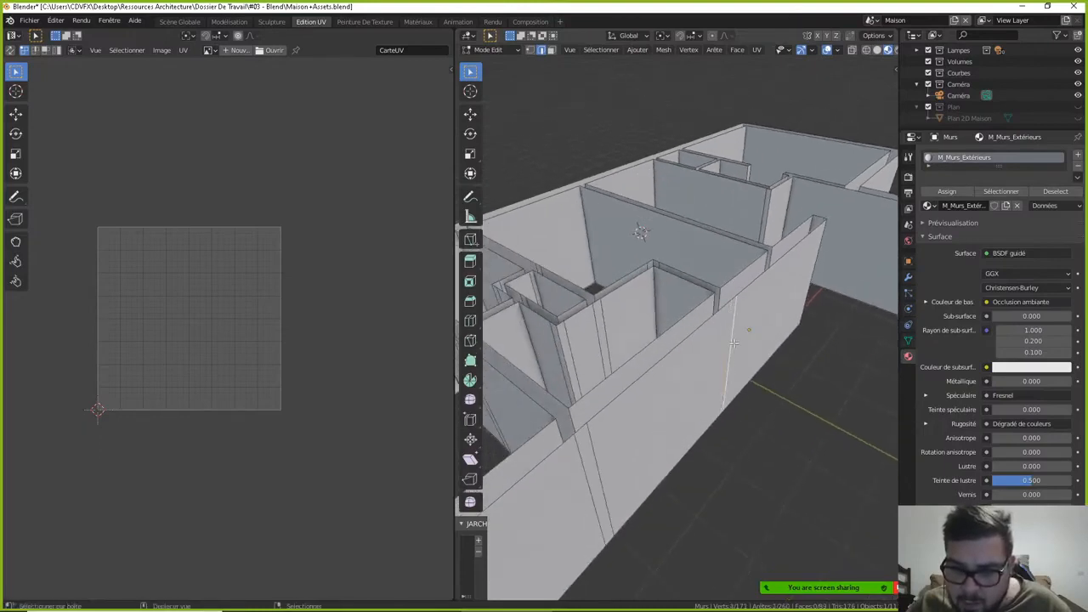
key("x")
left_click(729, 407)
middle_click_drag(690, 407, 745, 348, "shift")
right_click(745, 348)
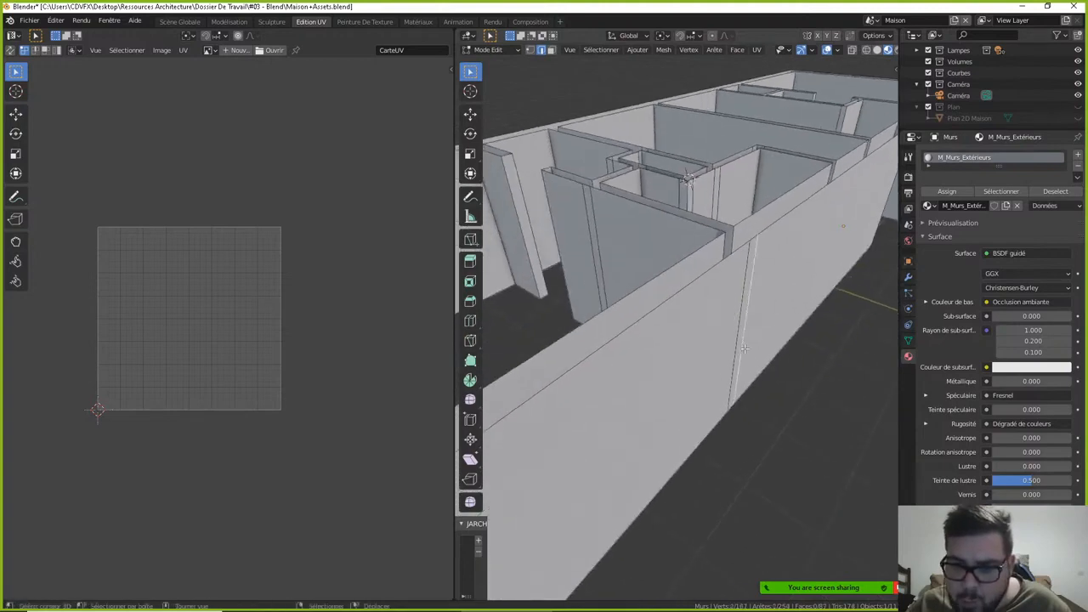
key("x")
left_click(720, 396)
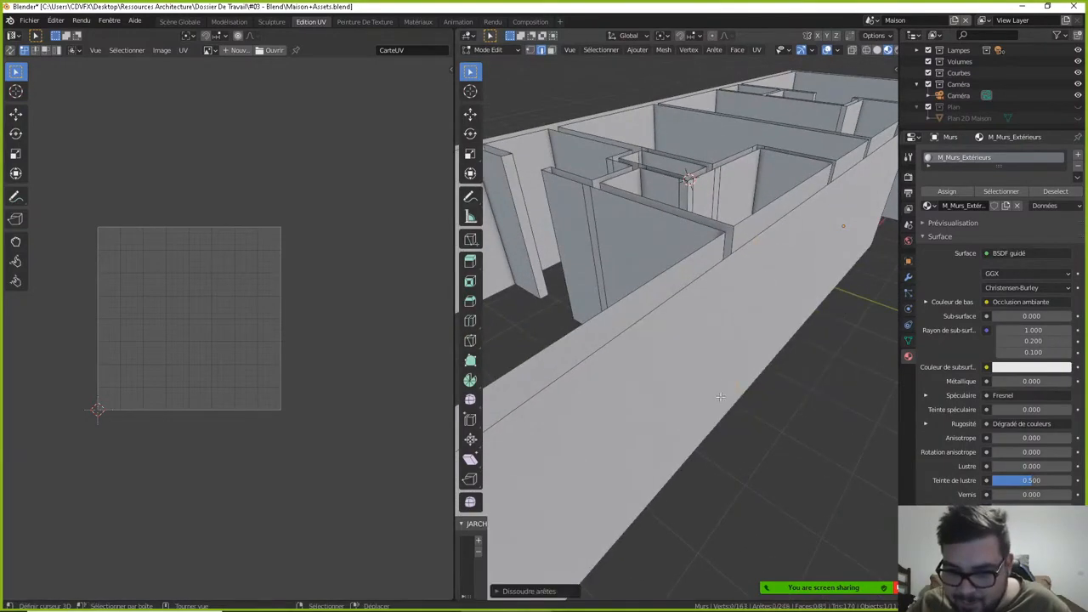
- Dissolve the extra vertical edges on the large end room's partition and on the inner wall of the adjoining closet
scroll(720, 391, "down", 4)
middle_click_drag(720, 384, 794, 266)
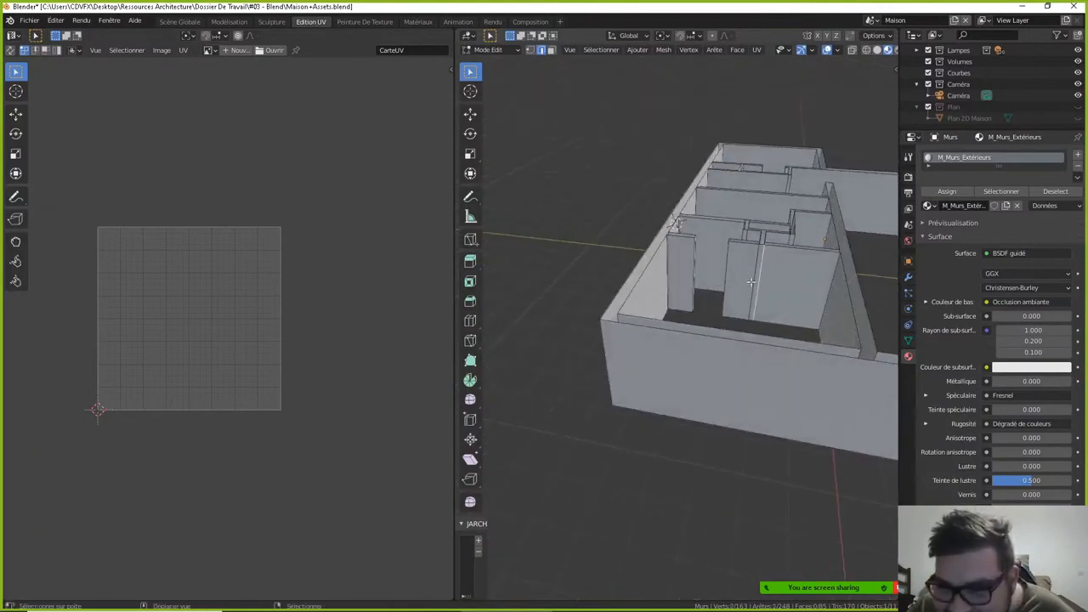
key("x")
left_click(743, 340)
middle_click_drag(743, 335, 774, 311)
scroll(704, 349, "up", 3)
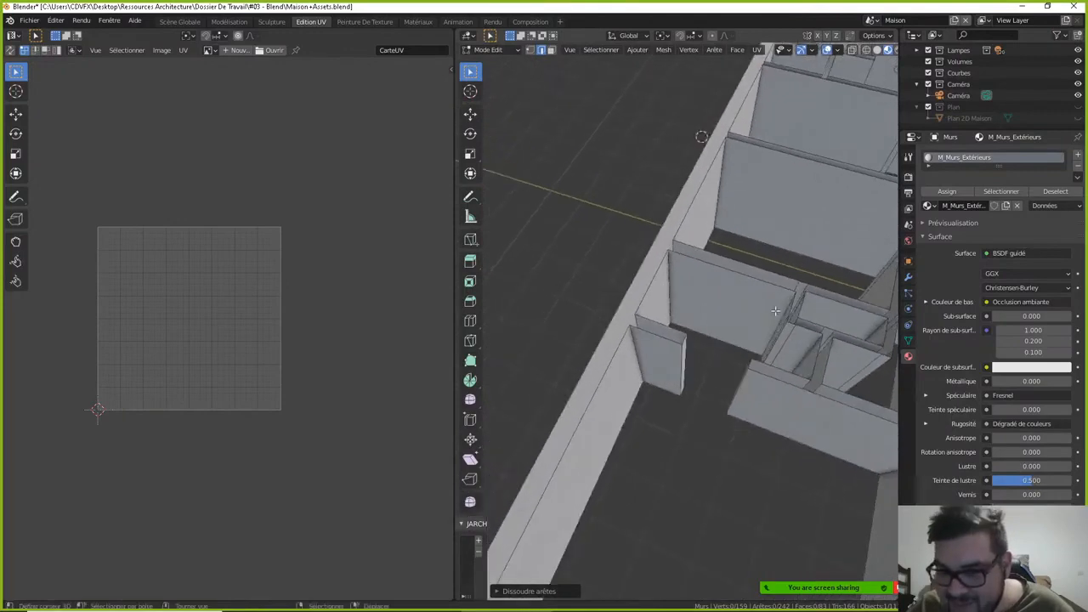
key("x")
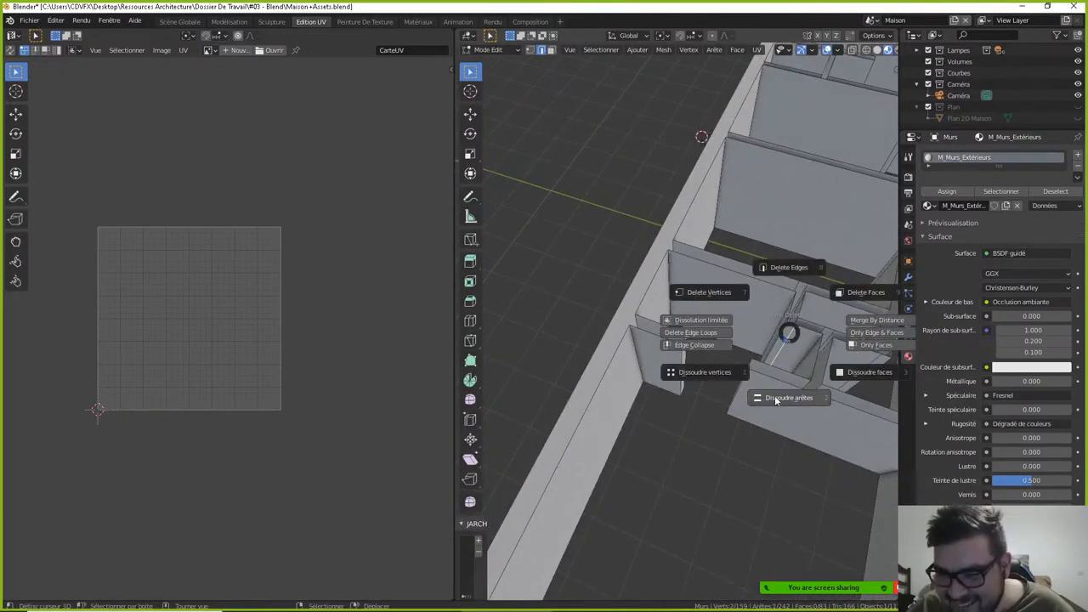
left_click(773, 398)
- Dissolve the extra vertical edges on both wall faces meeting at the closet block's outer corner
middle_click_drag(773, 398, 676, 352)
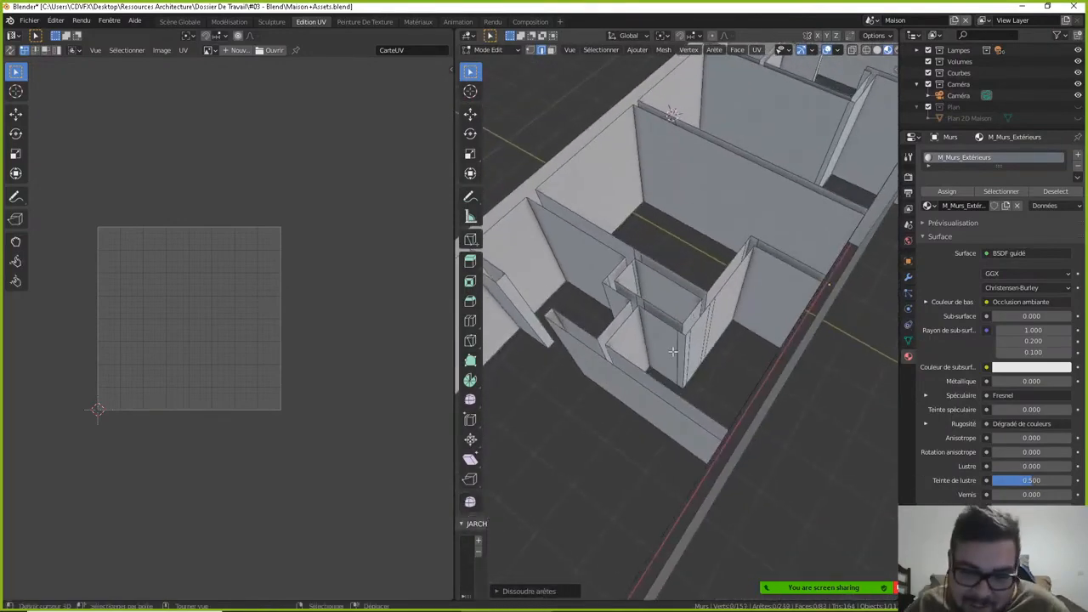
left_click(705, 338, "shift")
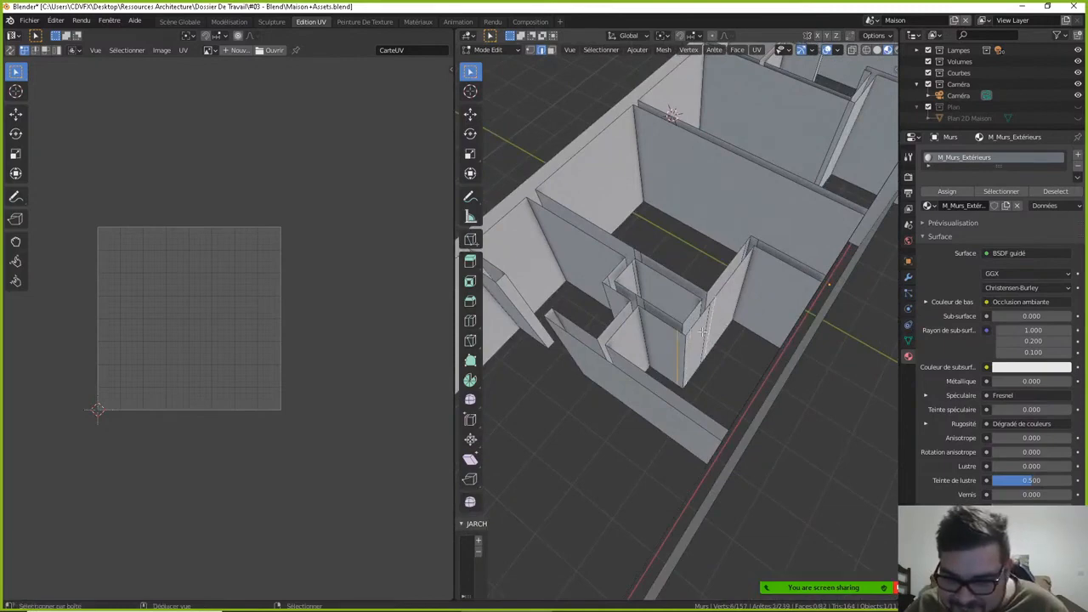
left_click(703, 332, "shift")
key("x")
left_click(693, 380)
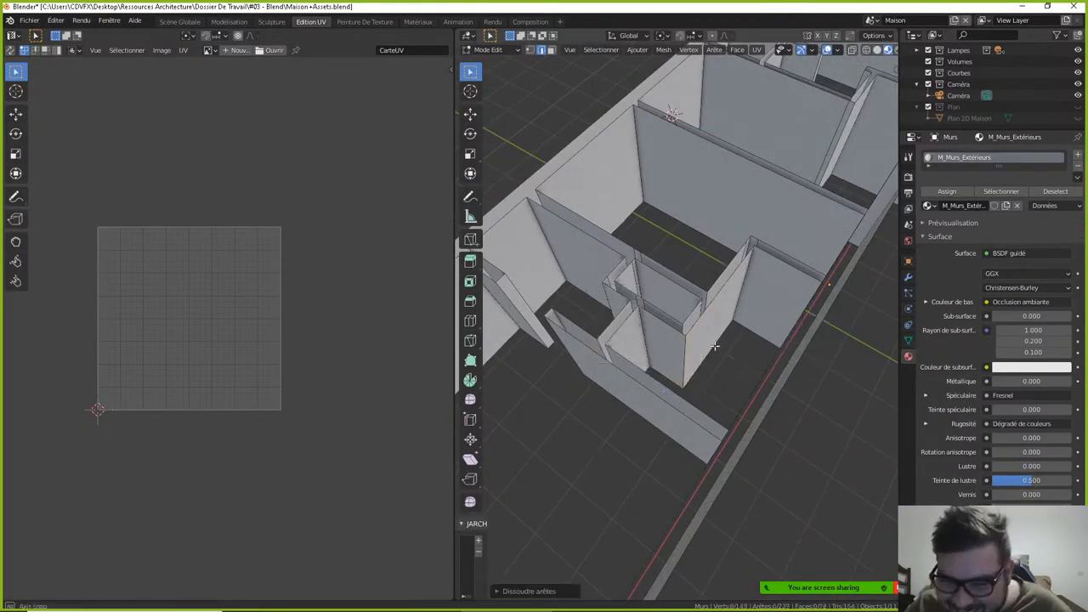
- Dissolve the superfluous vertical edges on the short partition and on the room wall behind the closet
middle_click_drag(692, 380, 637, 219)
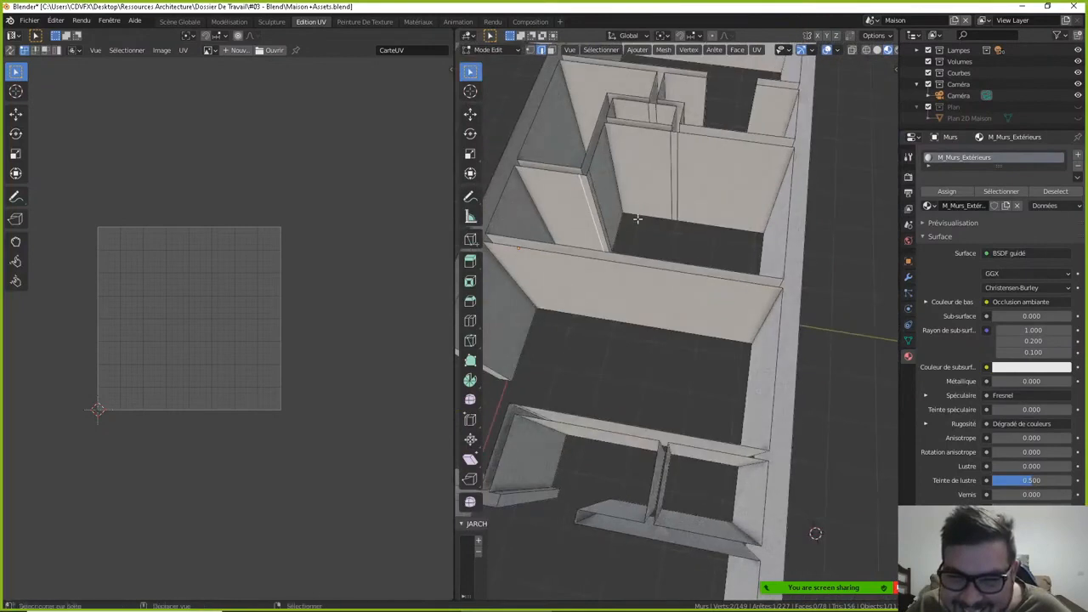
left_click(672, 189, "shift")
key("x")
left_click(668, 239)
- Dissolve the leftover vertical edges on the partition between the two small closet spaces
middle_click_drag(668, 240, 662, 223)
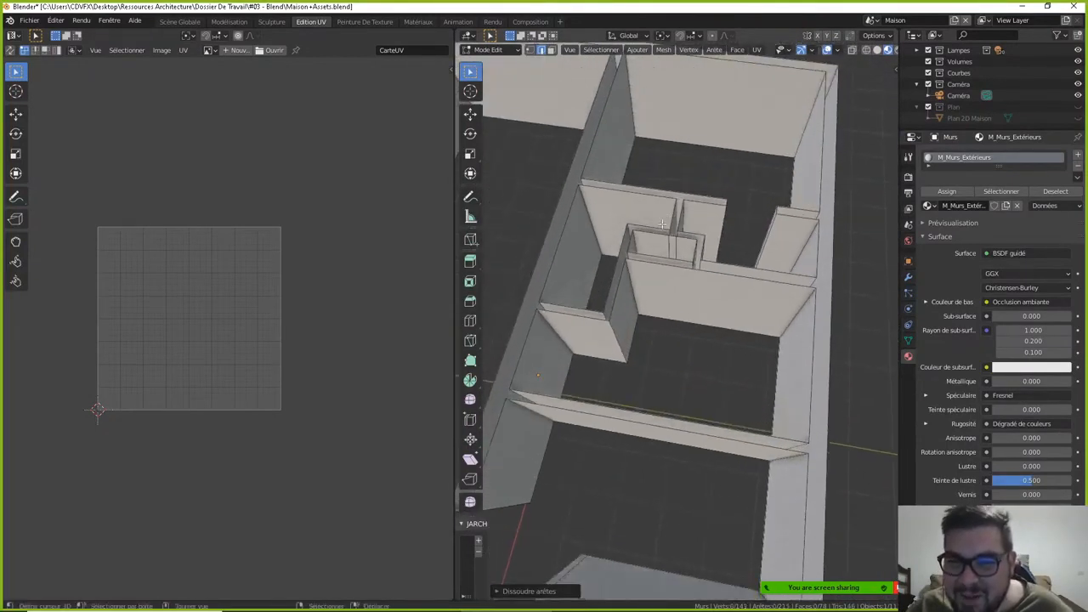
left_click(671, 247)
key("x")
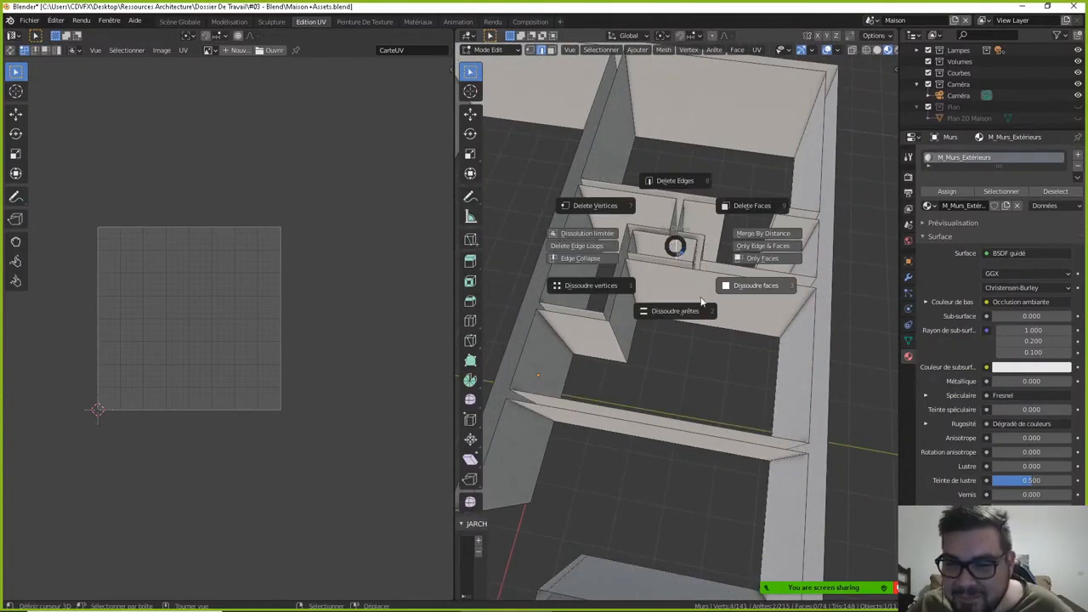
left_click(702, 298)
key("x")
left_click(678, 375)
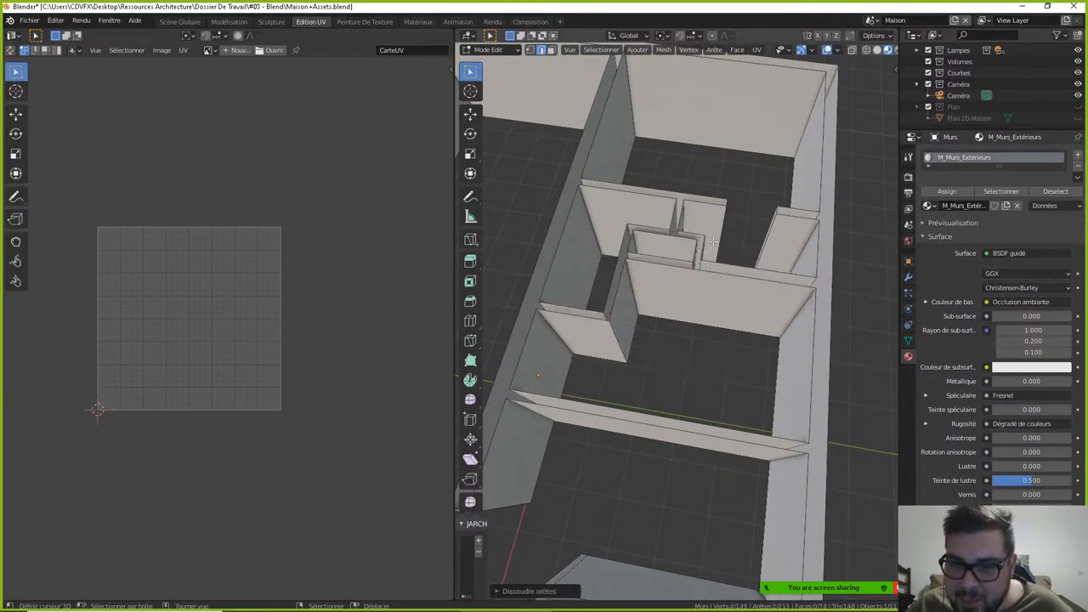
- Dissolve the extra vertical edge near the free end of the interior partition facing the corridor opening
middle_click_drag(712, 243, 749, 231)
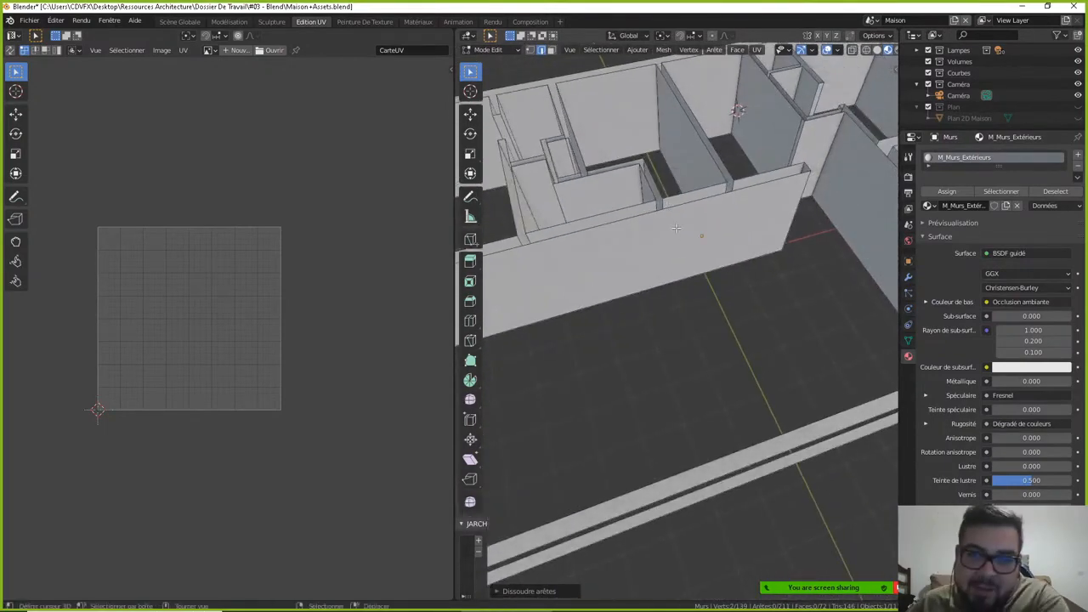
middle_click_drag(864, 214, 686, 195)
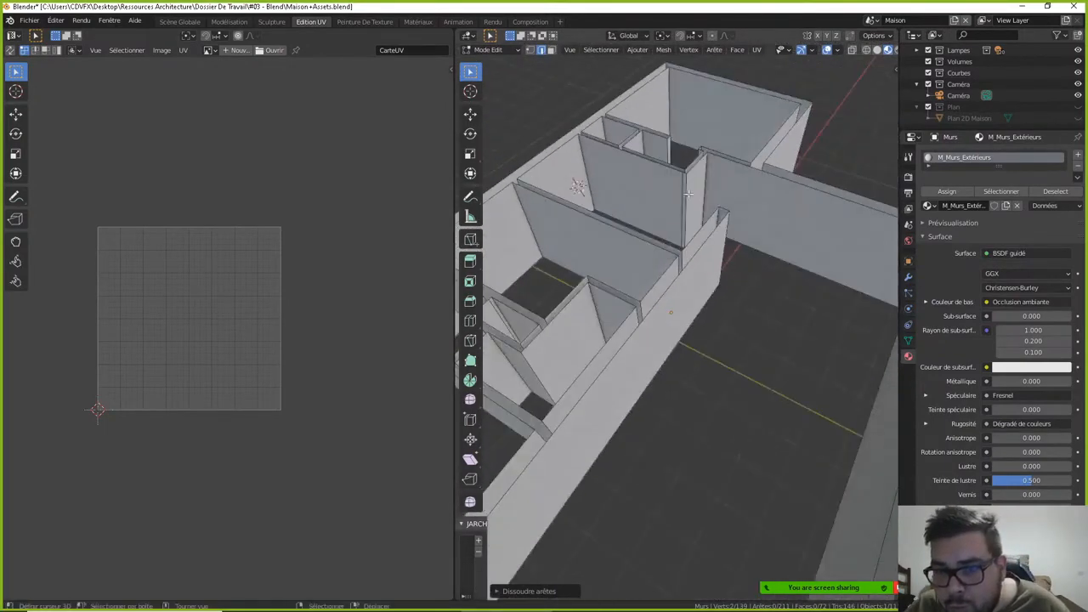
key("x")
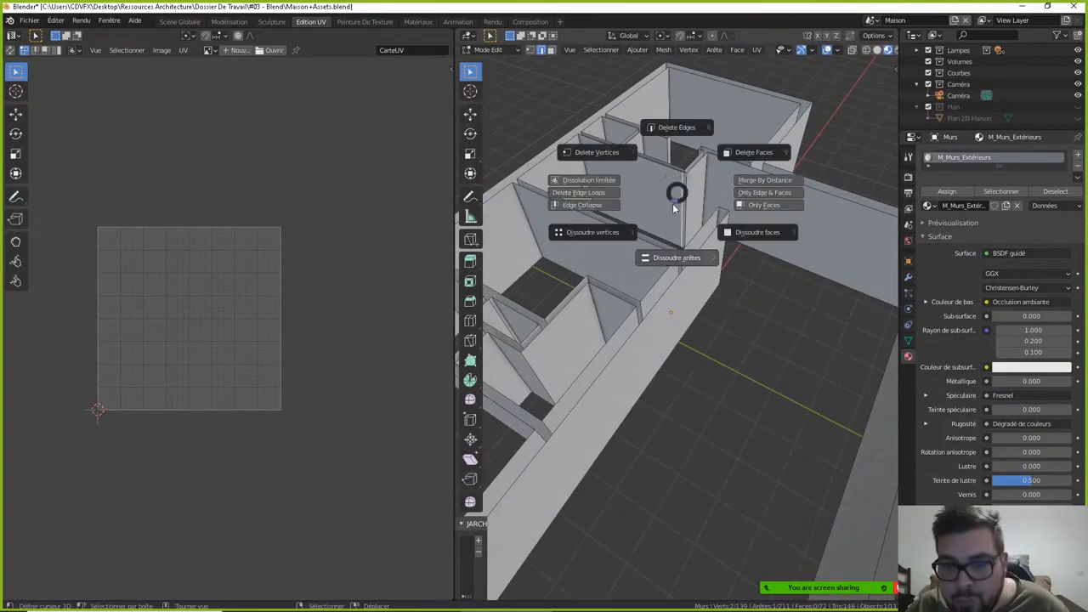
left_click(677, 256)
- Dissolve the extra vertical edge on the thin partition beside the small closet block
middle_click_drag(791, 213, 629, 201, "shift")
middle_click_drag(723, 222, 594, 224)
middle_click_drag(697, 209, 658, 289)
middle_click_drag(714, 246, 593, 243, "shift")
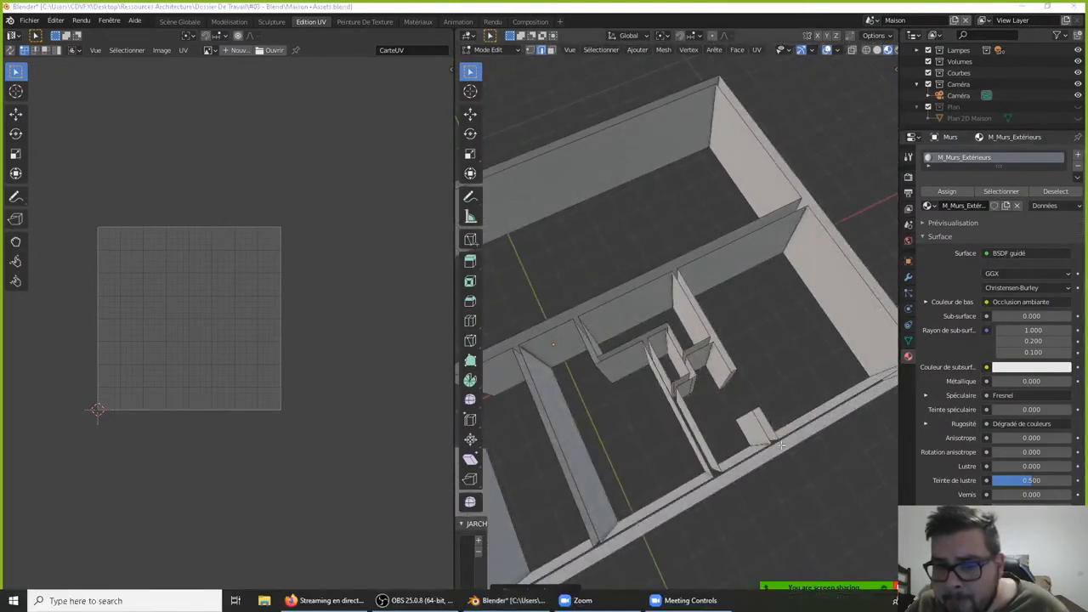
middle_click_drag(783, 434, 736, 408)
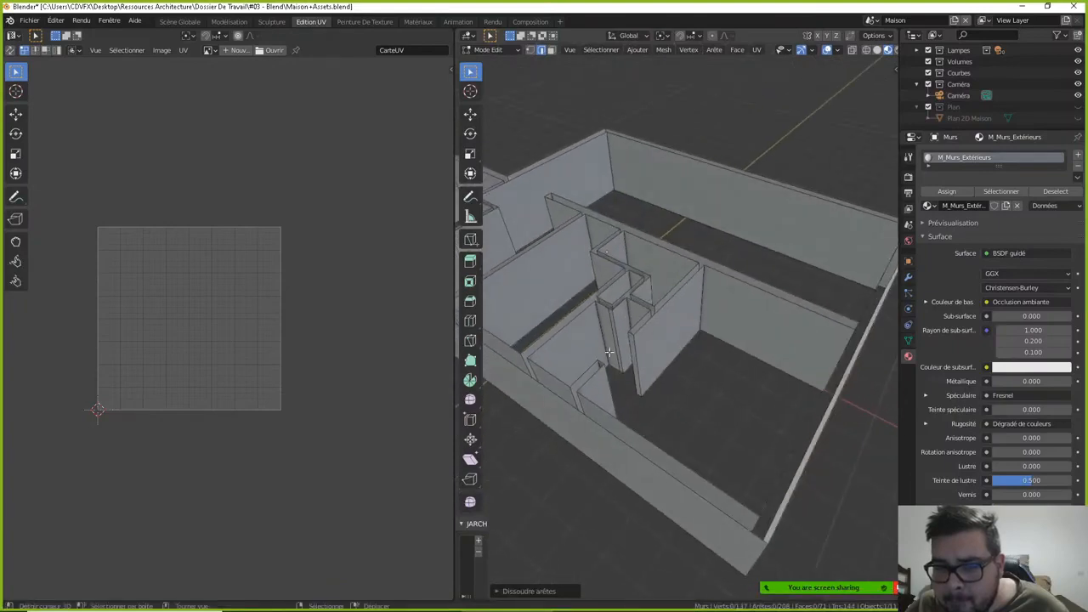
key("x")
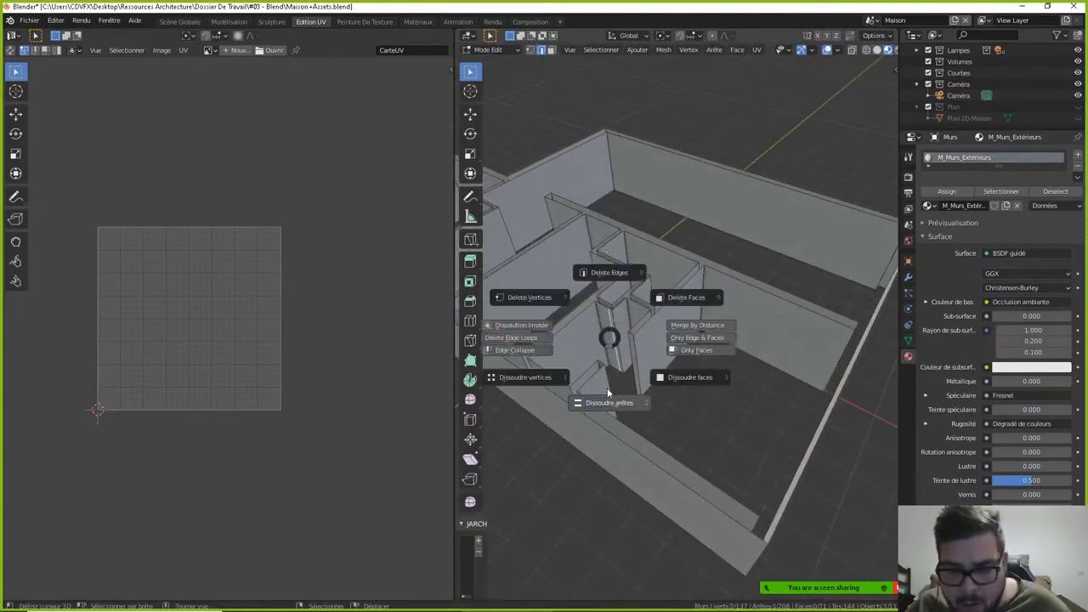
left_click(639, 389)
- Save the current Maison+Assets.blend file with the cleaned-up walls
middle_click_drag(654, 381, 782, 318)
middle_click_drag(676, 349, 748, 378, "shift")
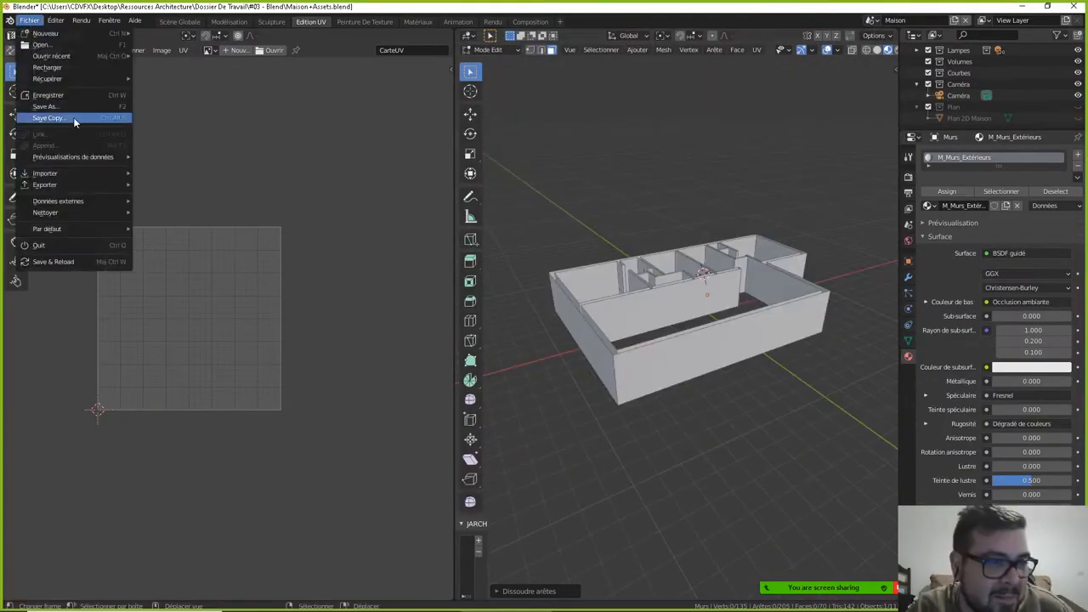
left_click(89, 96)
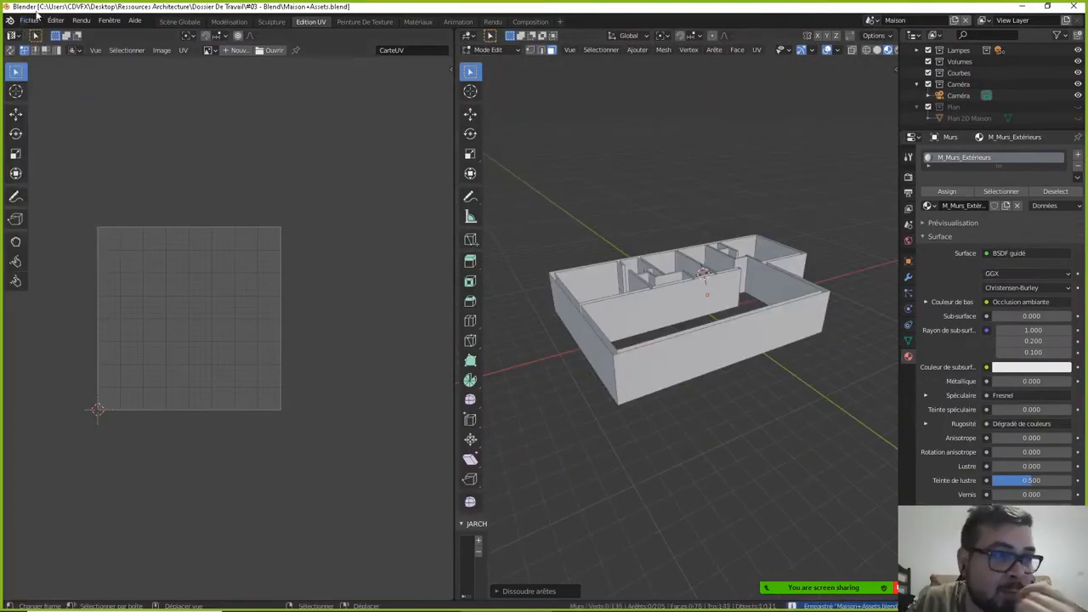
- Check which keymap preset and selection options are active in the preferences, and close the preferences window
left_click(34, 19)
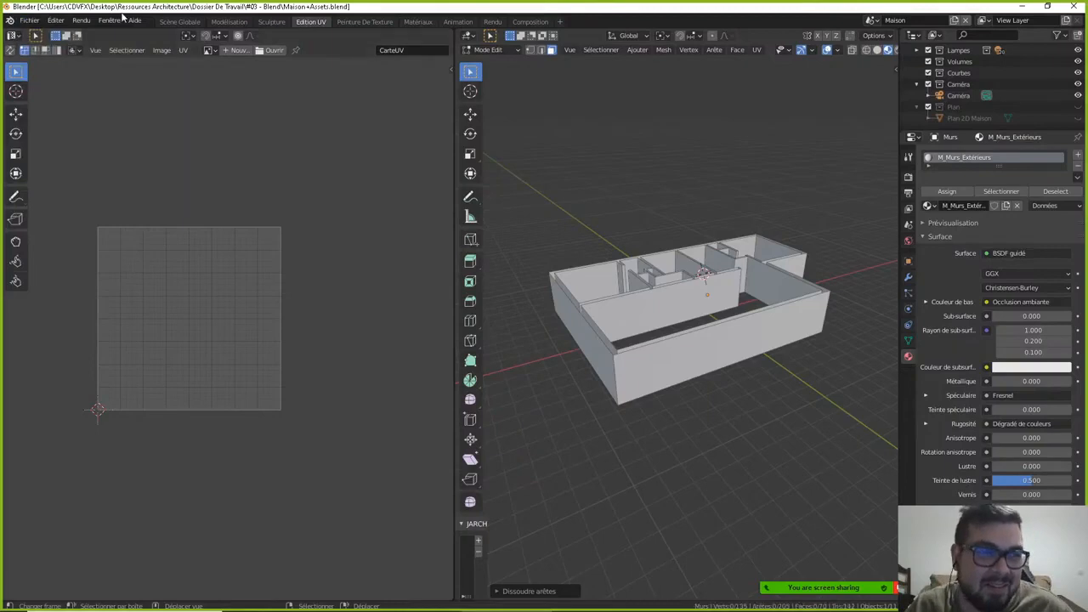
left_click(54, 24)
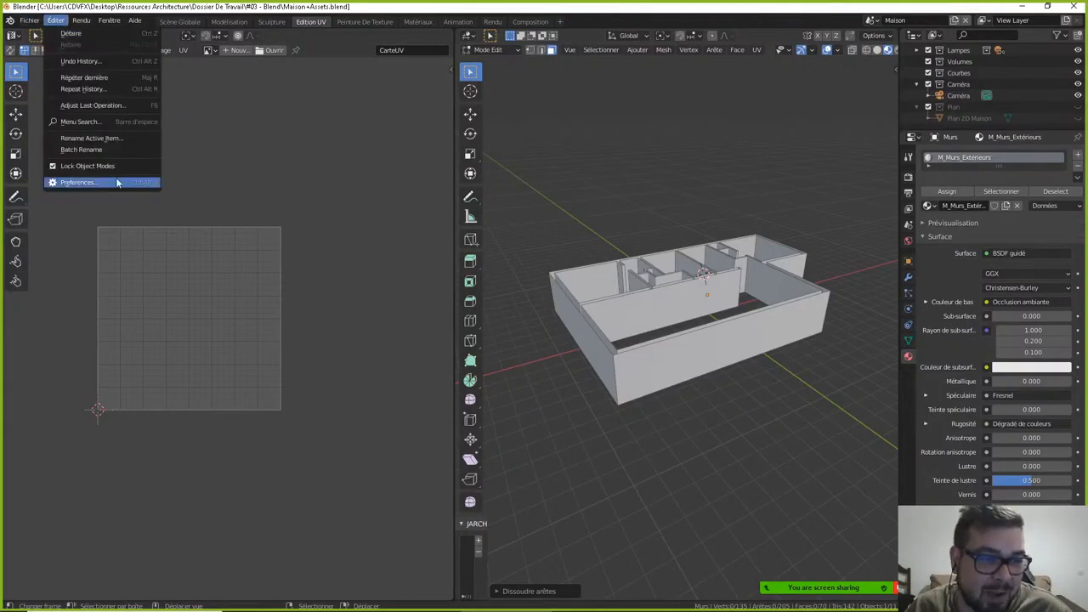
left_click(117, 183)
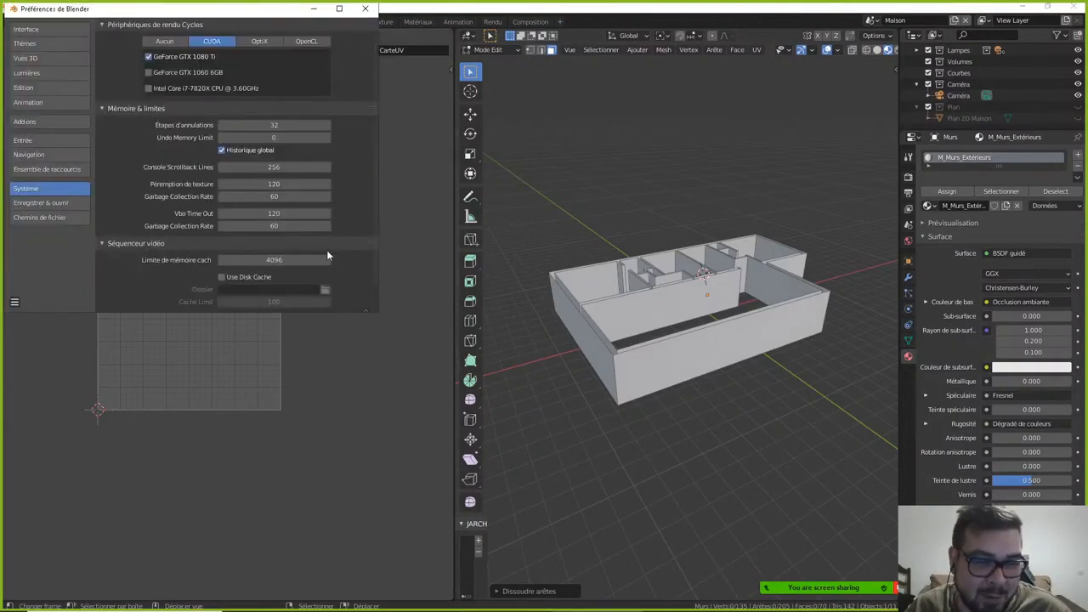
left_click(50, 143)
left_click(47, 168)
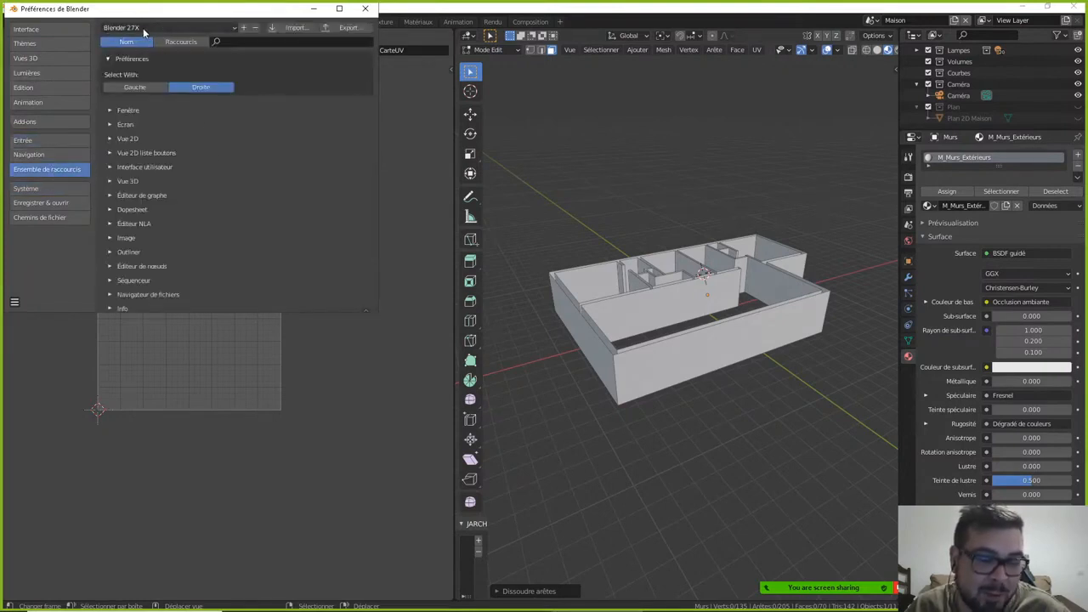
left_click(366, 9)
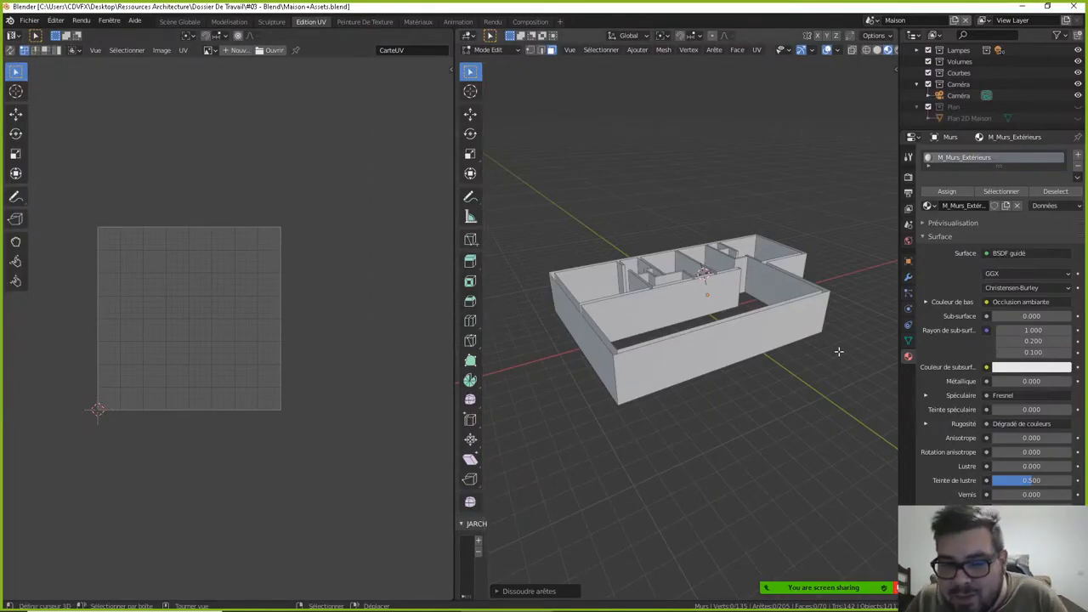
- Select all faces that use the M_Murs_Extérieurs material and examine them around the house
middle_click_drag(765, 358, 719, 429)
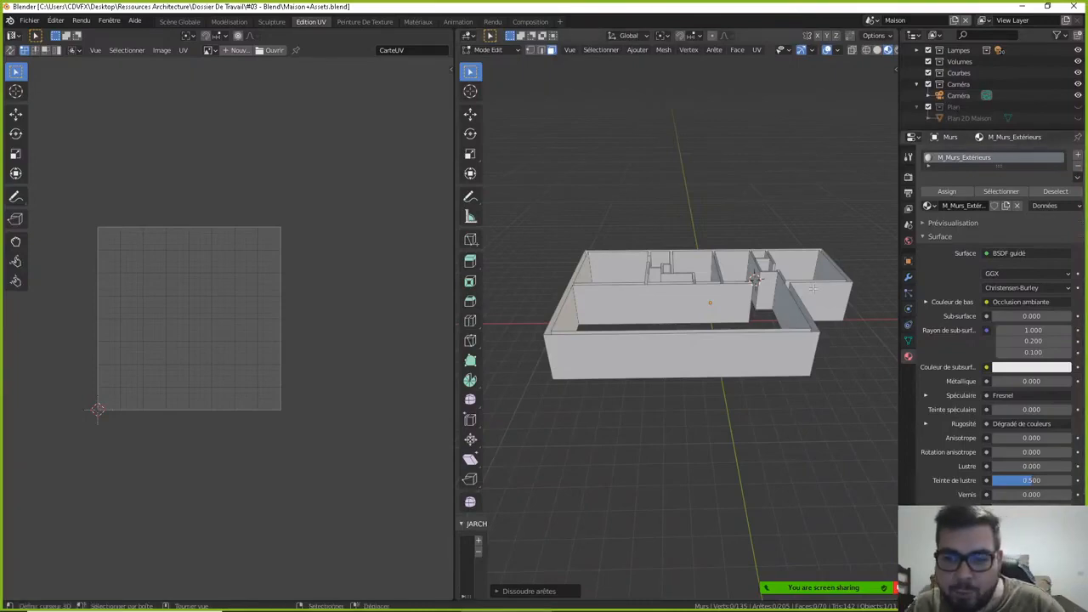
left_click(1000, 192)
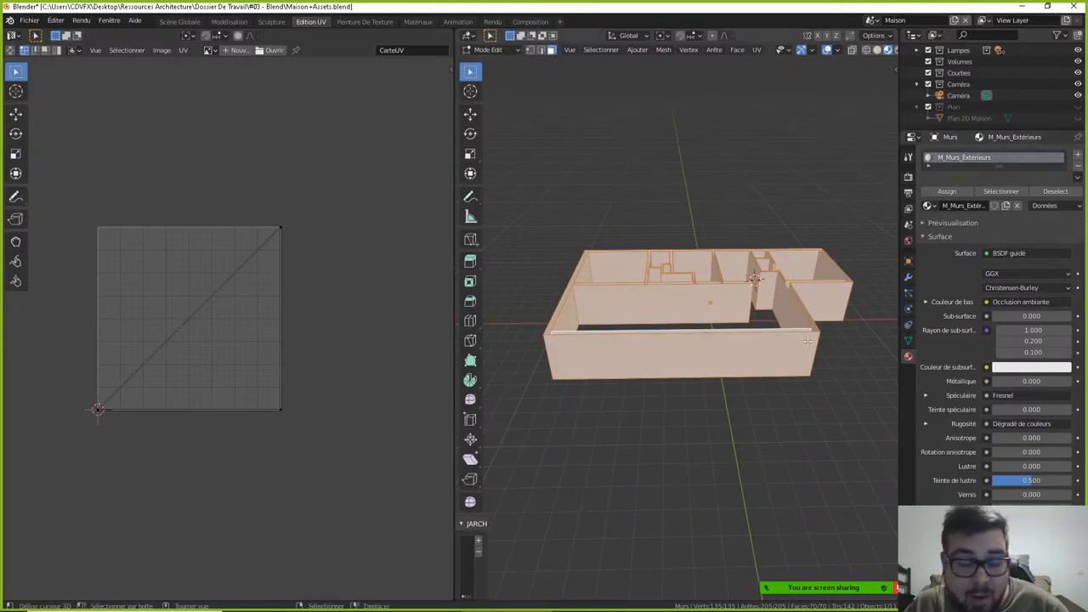
scroll(796, 330, "up", 5)
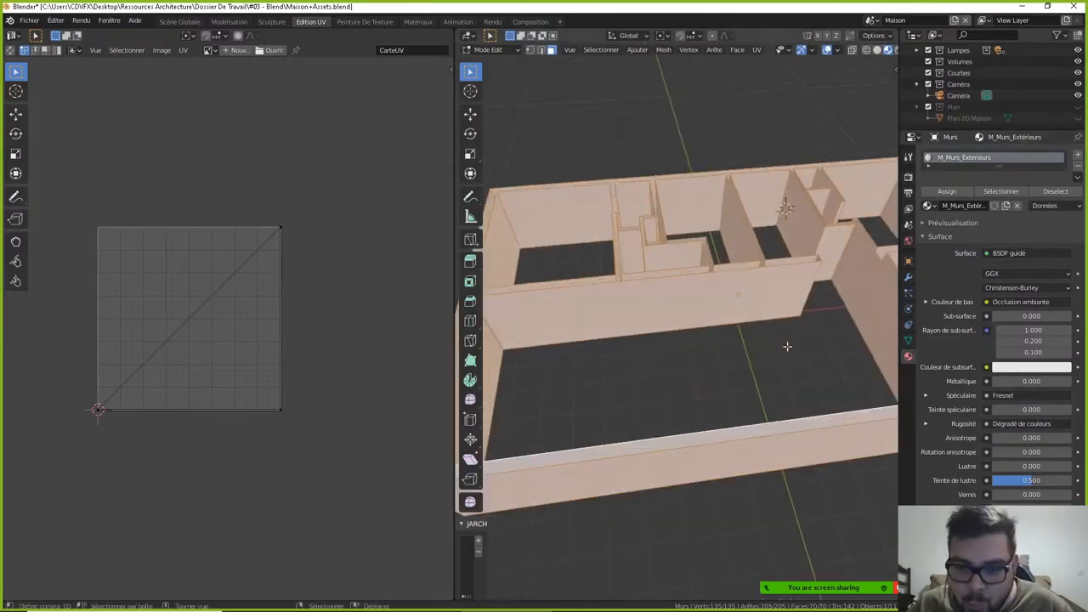
scroll(733, 298, "down", 5)
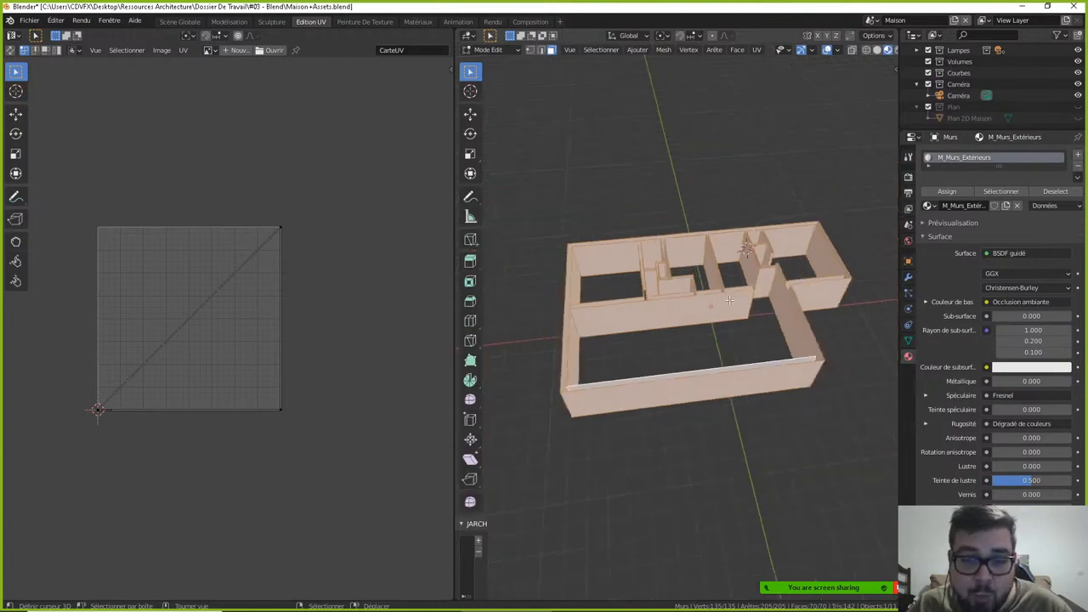
middle_click_drag(714, 340, 719, 317)
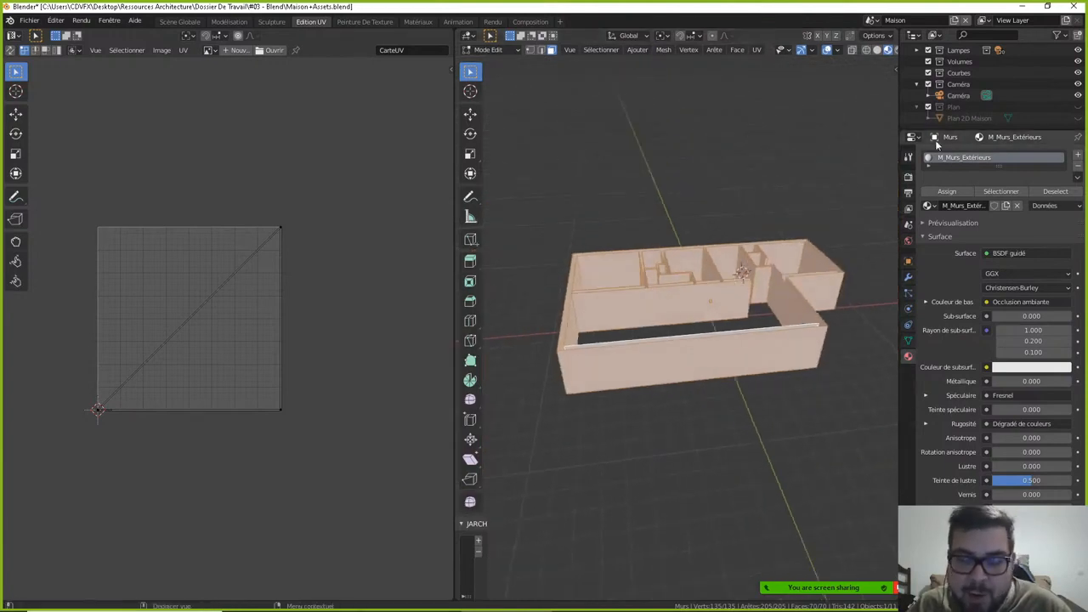
middle_click_drag(730, 365, 728, 349)
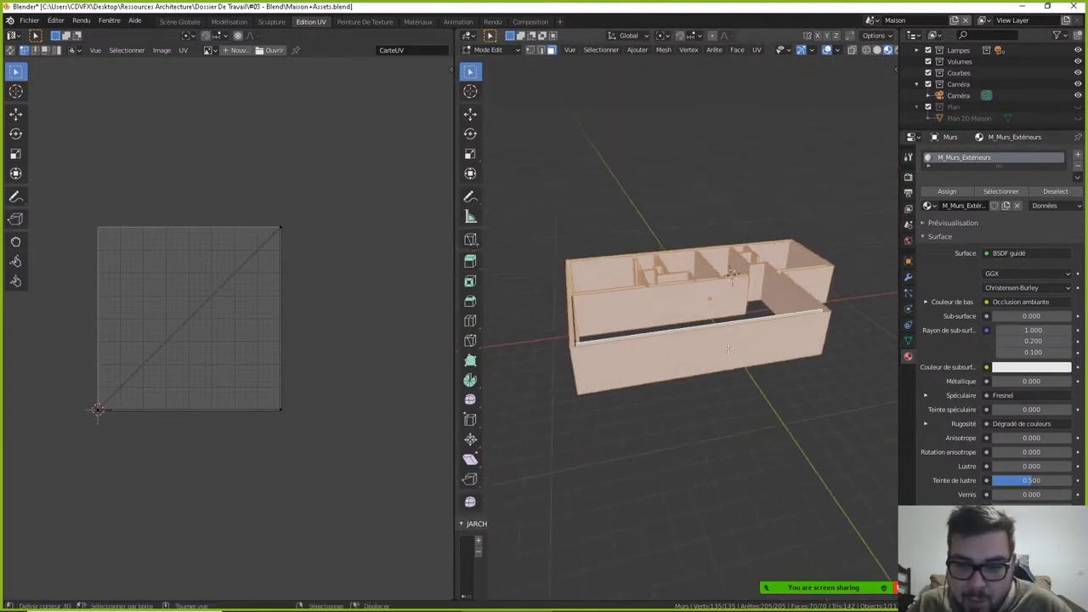
- Select the six outer faces of the house's perimeter walls and invert the selection to cover all other wall faces
left_click(688, 341)
middle_click_drag(583, 363, 670, 342)
left_click(670, 342, "shift")
middle_click_drag(544, 347, 758, 316)
left_click(651, 338, "shift")
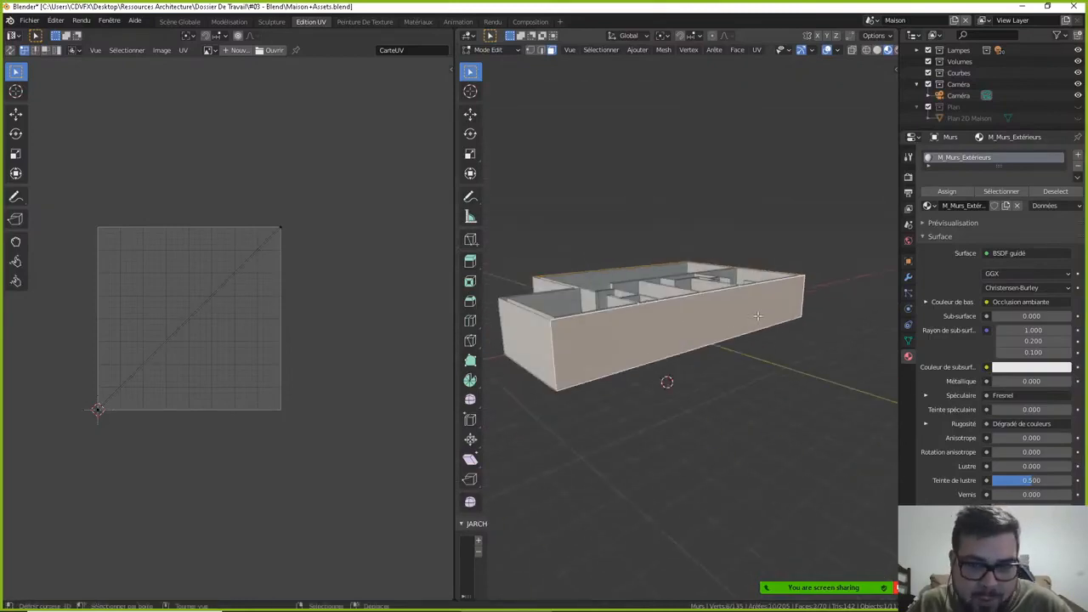
left_click(532, 357, "shift")
middle_click_drag(532, 357, 717, 336)
left_click(779, 312, "shift")
left_click(695, 311, "shift")
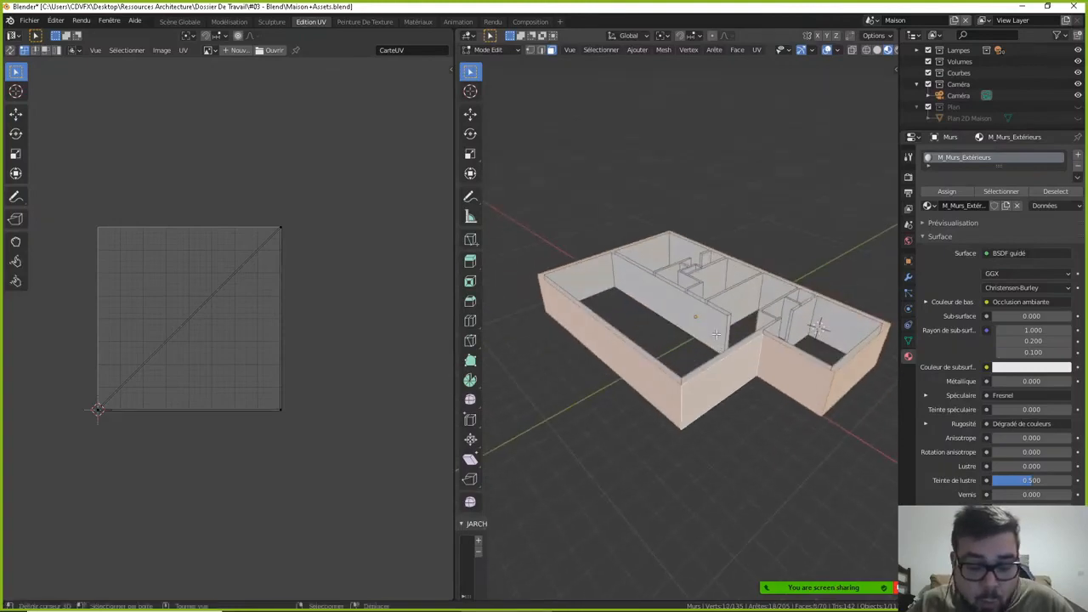
key("a")
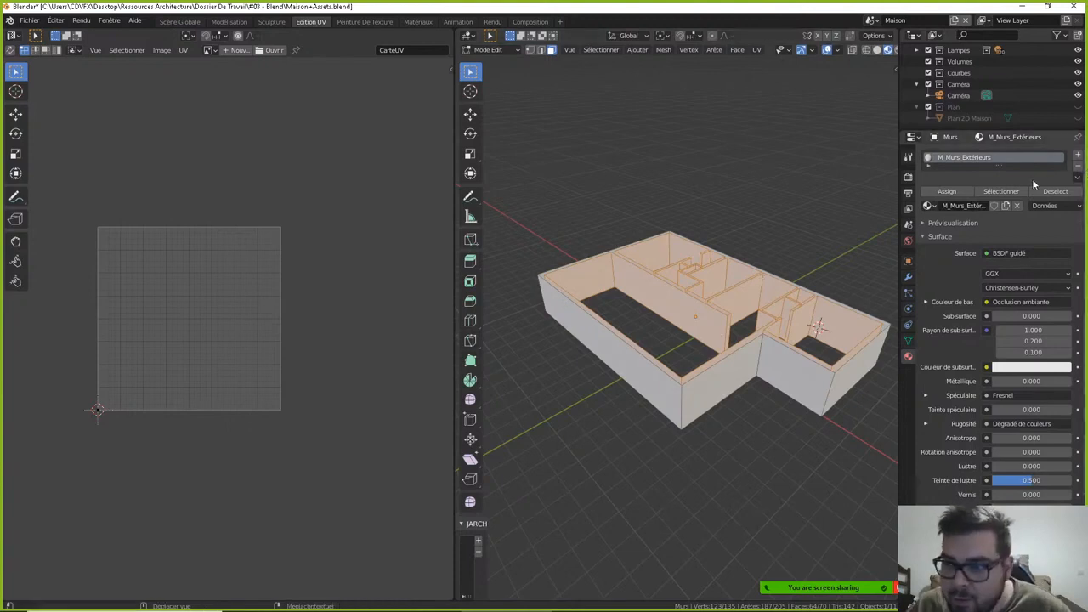
- Add a second material slot to the walls with a new material named M_Murs_Intérieurs
left_click(1077, 155)
left_click(965, 236)
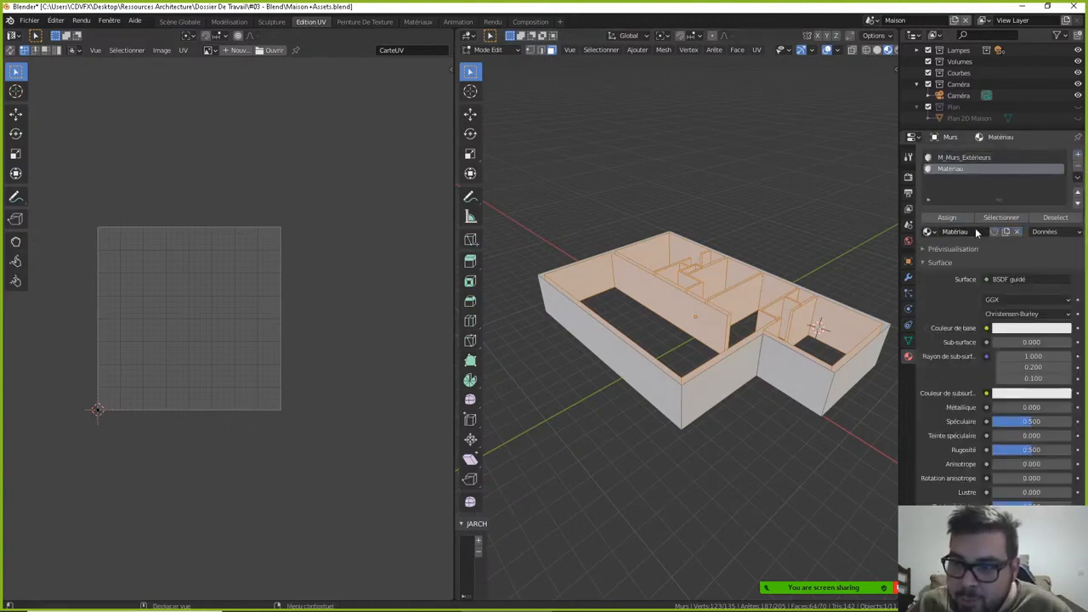
left_click(956, 231)
type("M_Murs")
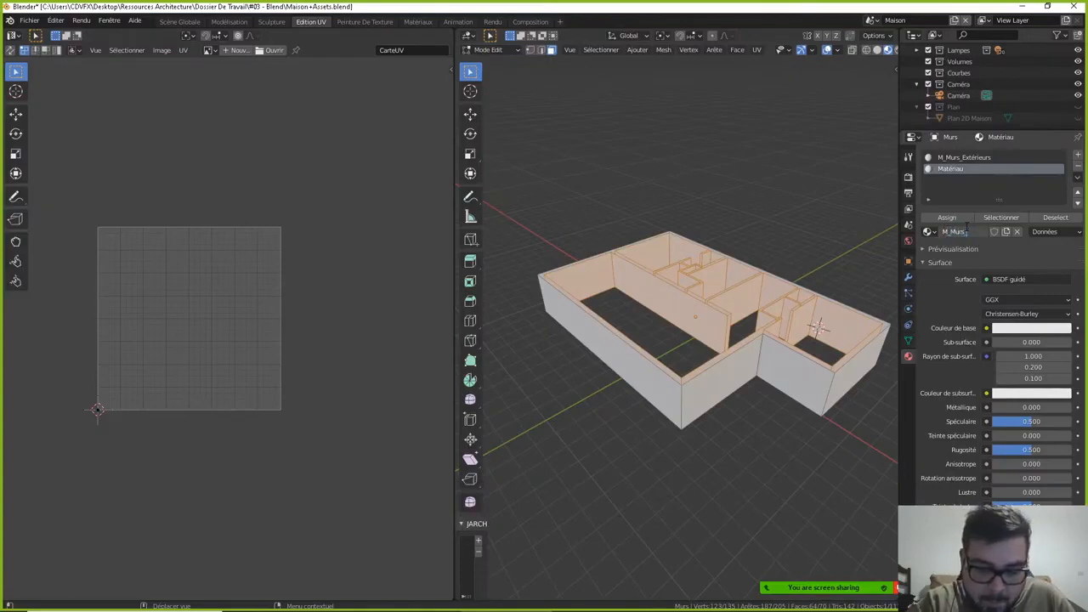
type("_Interieurs")
key("Return")
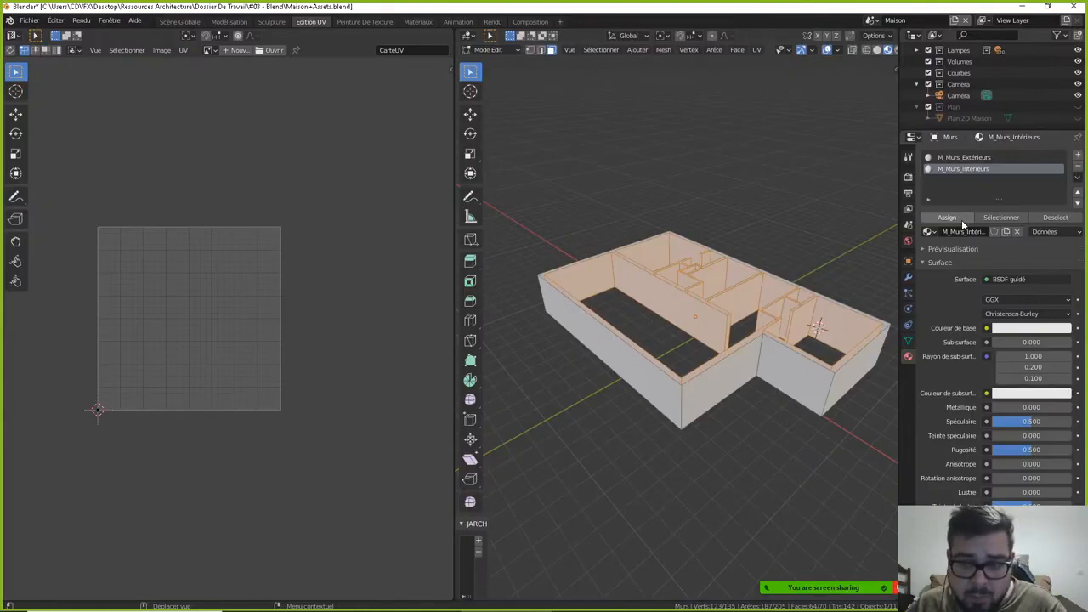
- Assign the M_Murs_Intérieurs material to the selected interior wall faces
middle_click_drag(829, 339, 766, 61, "shift")
scroll(773, 344, "down", 4)
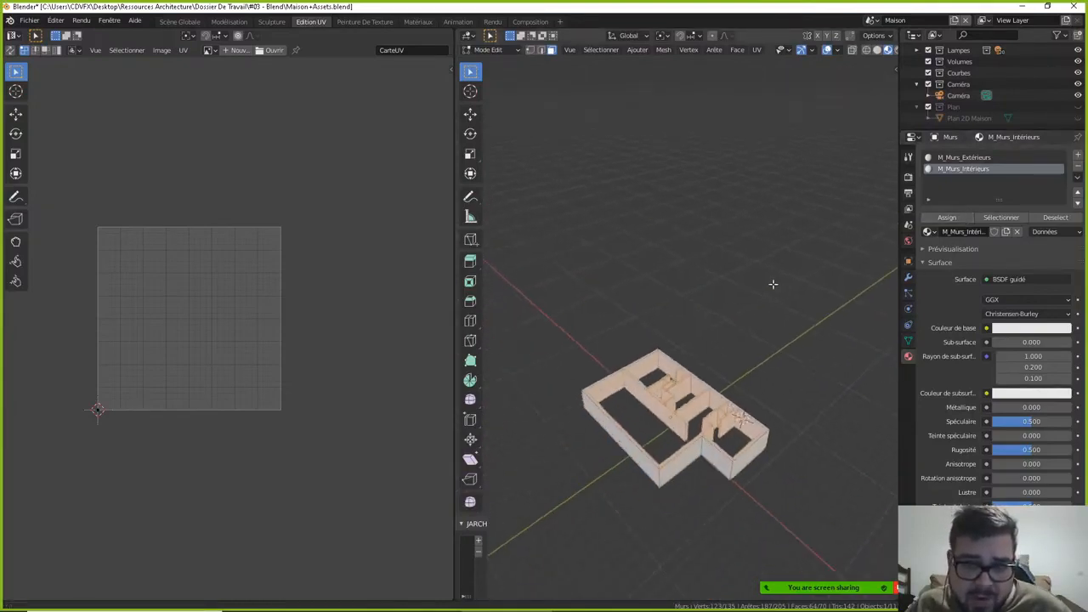
scroll(743, 291, "up", 5)
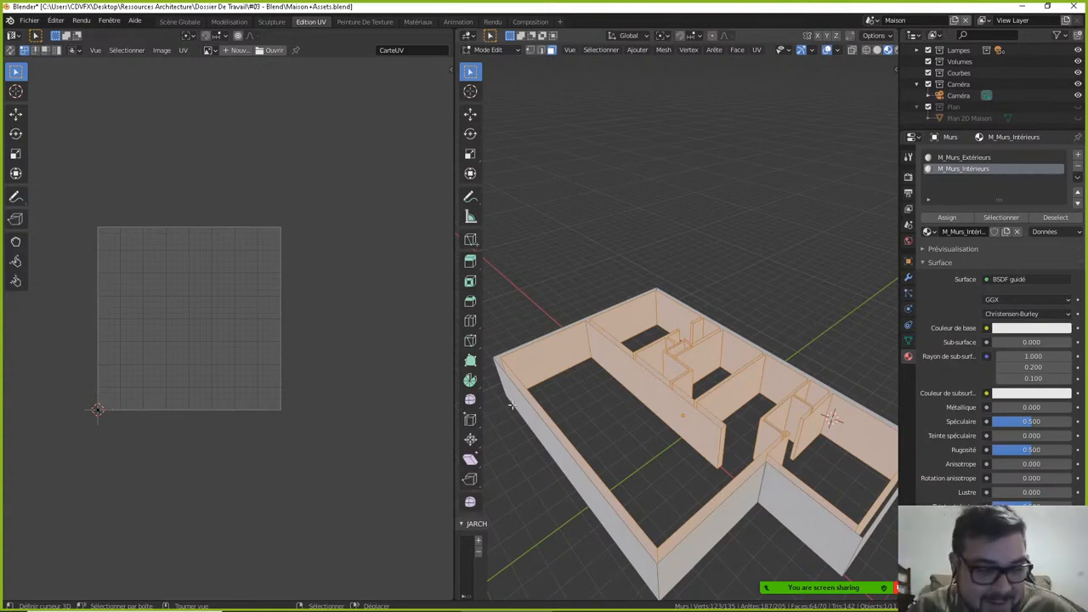
scroll(726, 345, "down", 3)
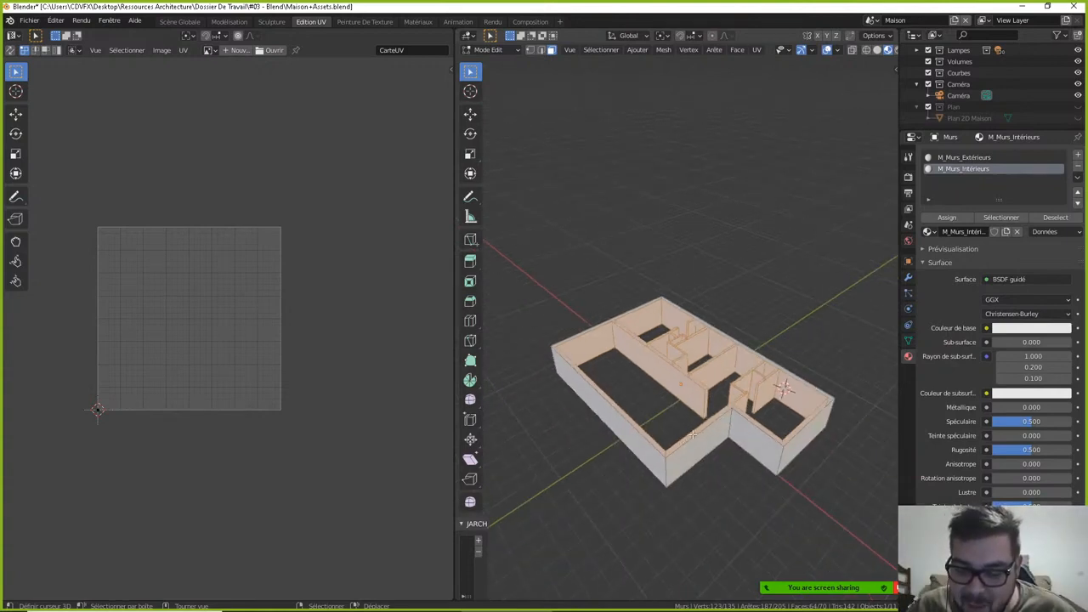
middle_click_drag(693, 434, 749, 403)
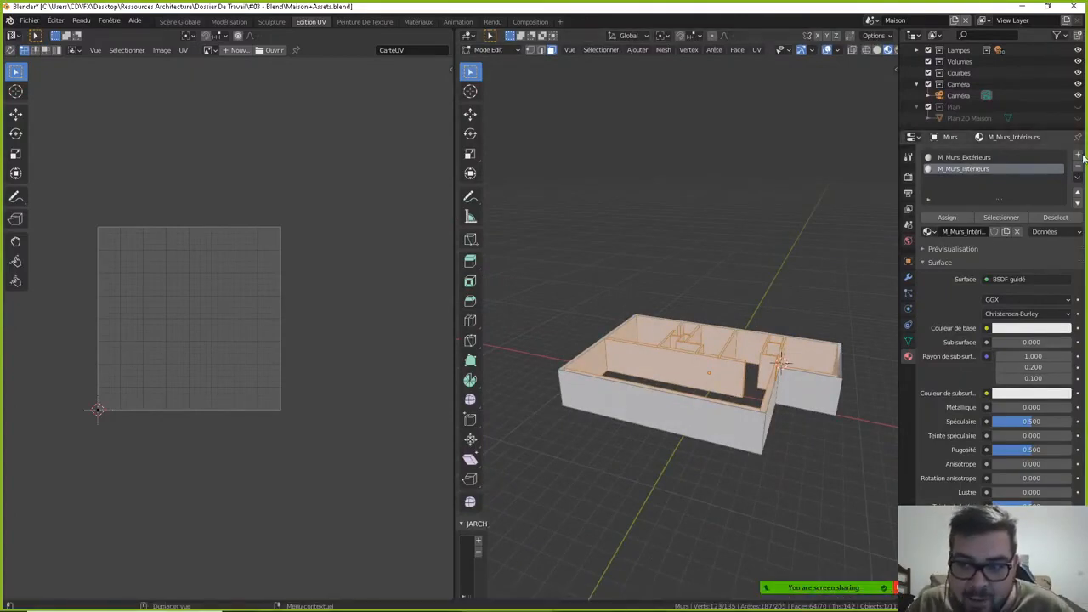
left_click(959, 217)
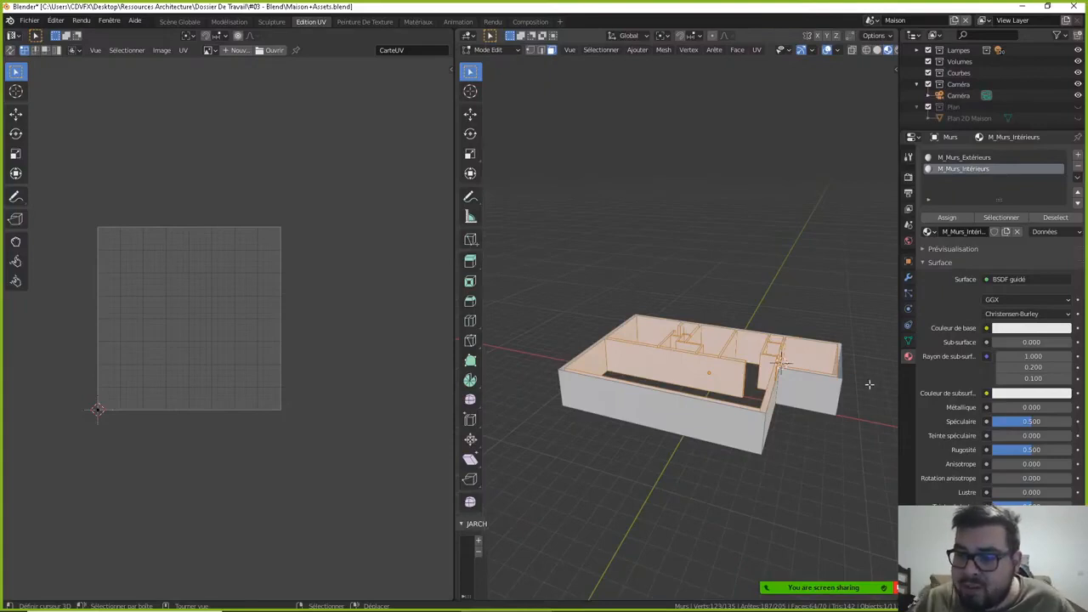
- Set the M_Murs_Intérieurs base colour to a light cream with hue 0.15, saturation 0.15 and value 0.9
left_click(1047, 328)
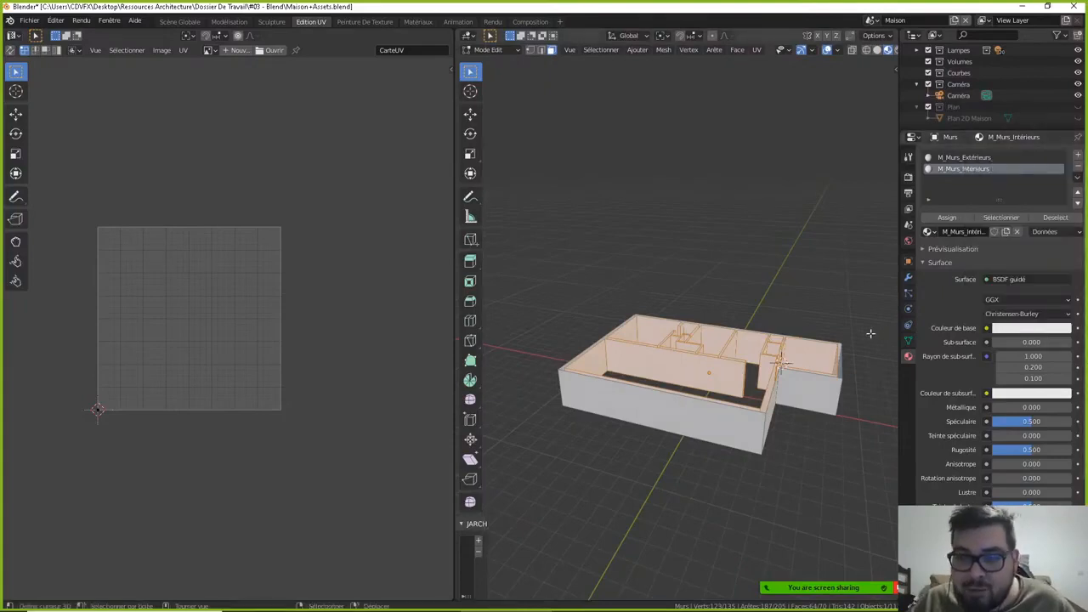
left_click(1054, 328)
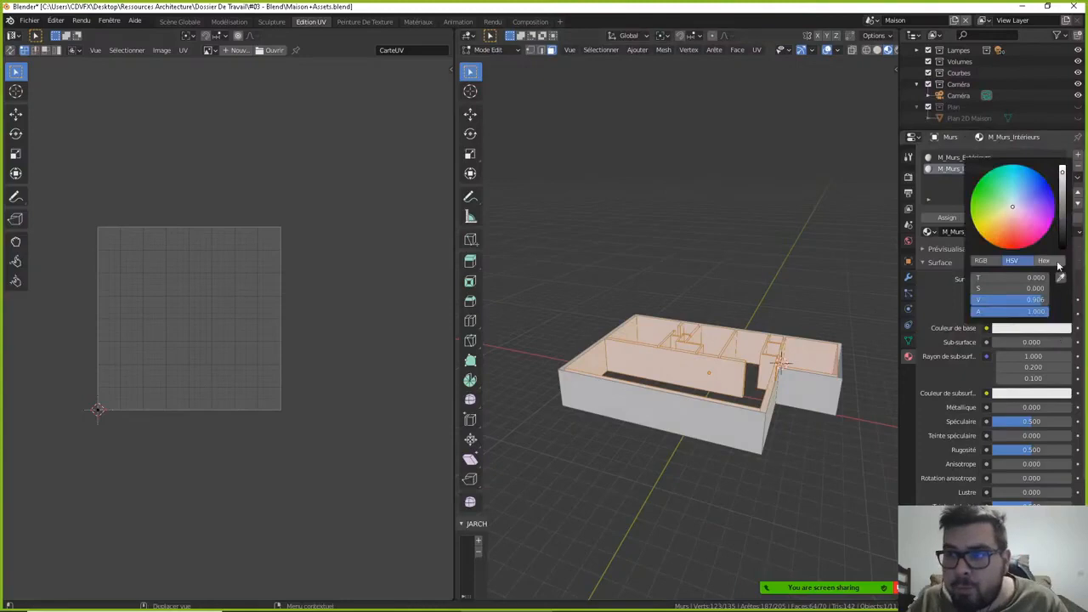
left_click(1009, 214)
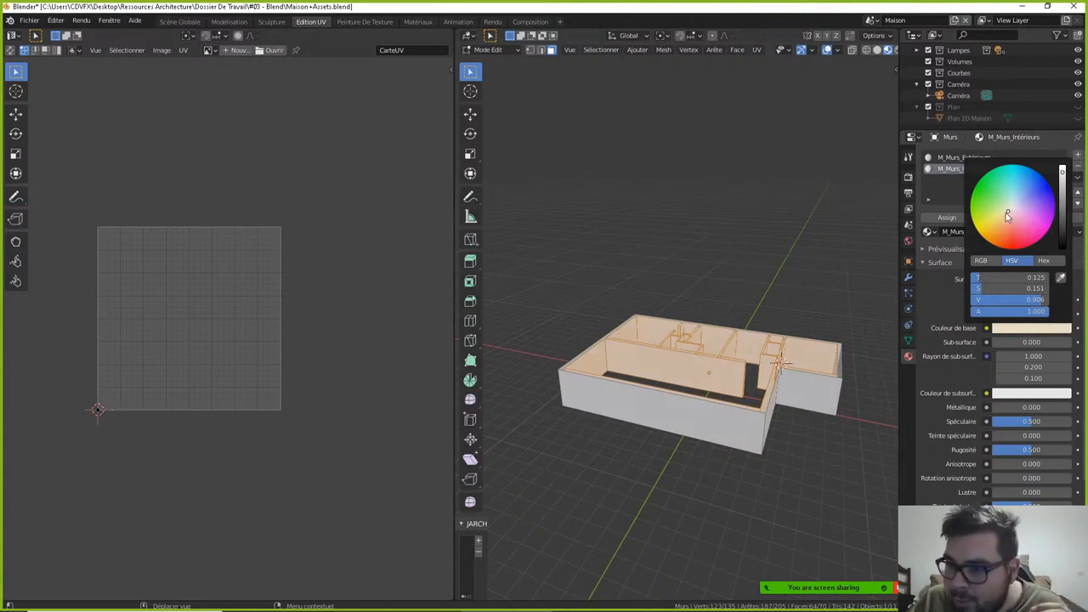
left_click(1018, 302)
type(".9")
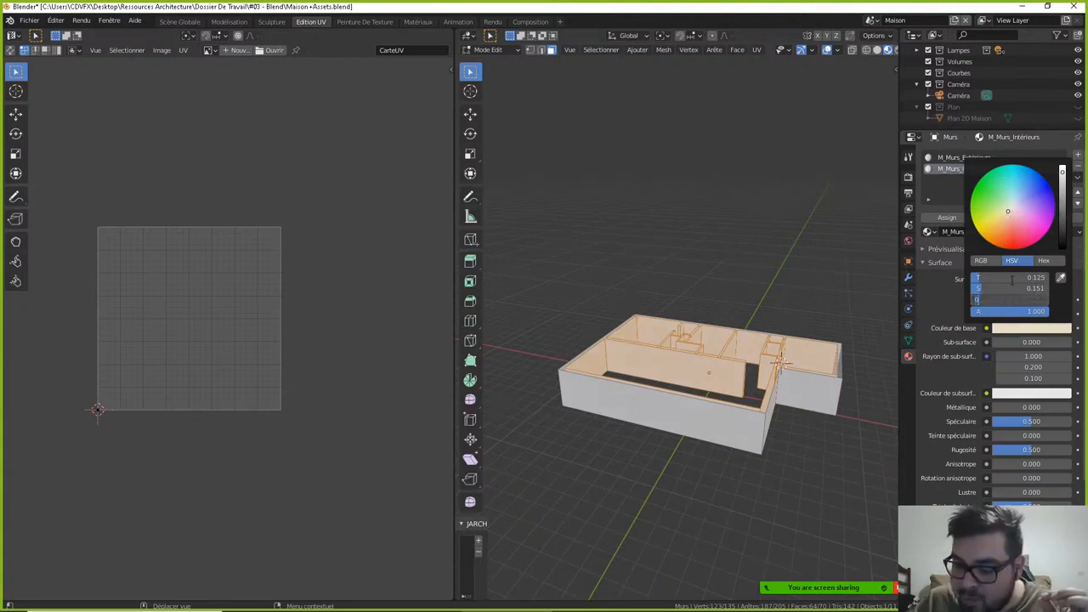
key("Return")
left_click(1011, 279)
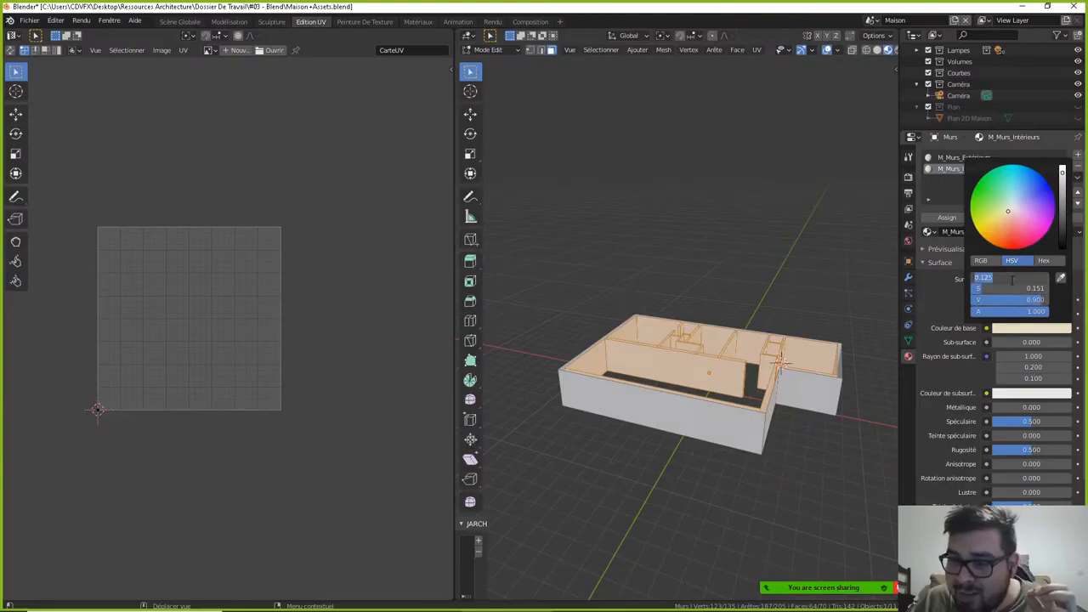
type("0.15")
key("Return")
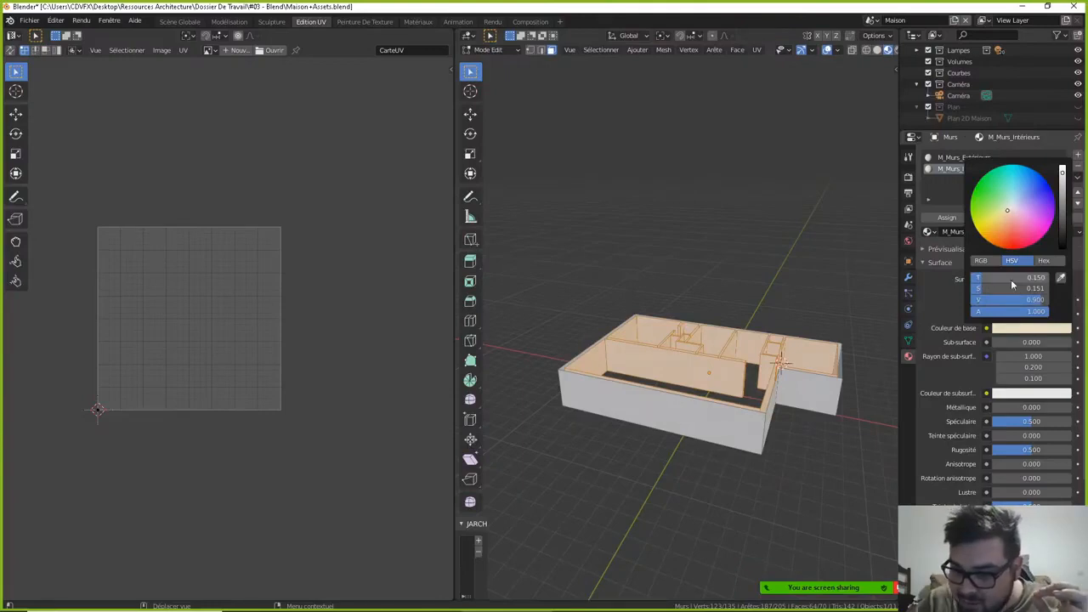
left_click(1026, 289)
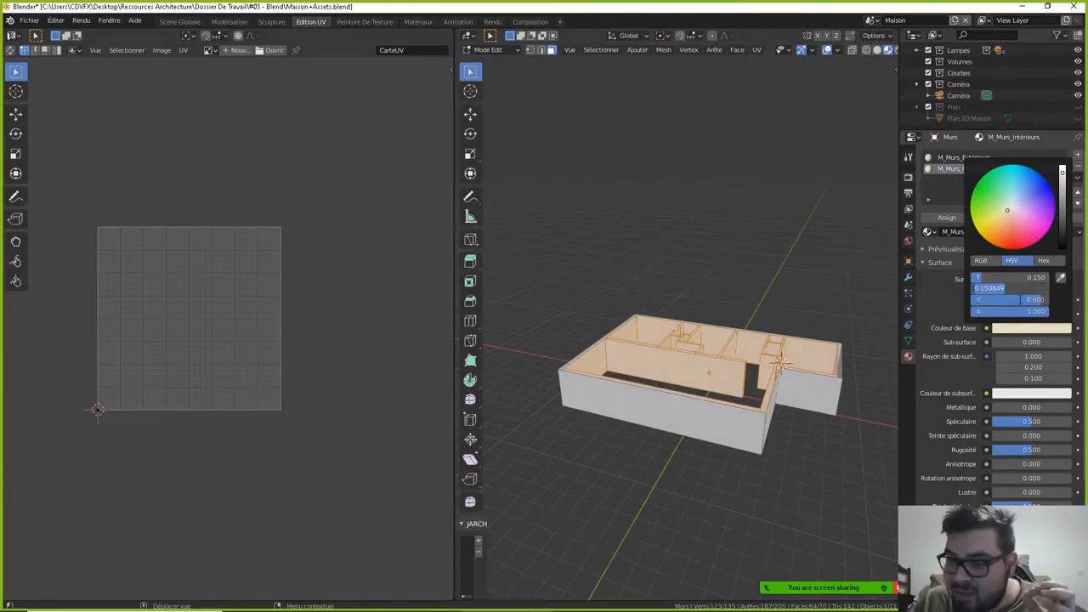
type("0.15")
key("Return")
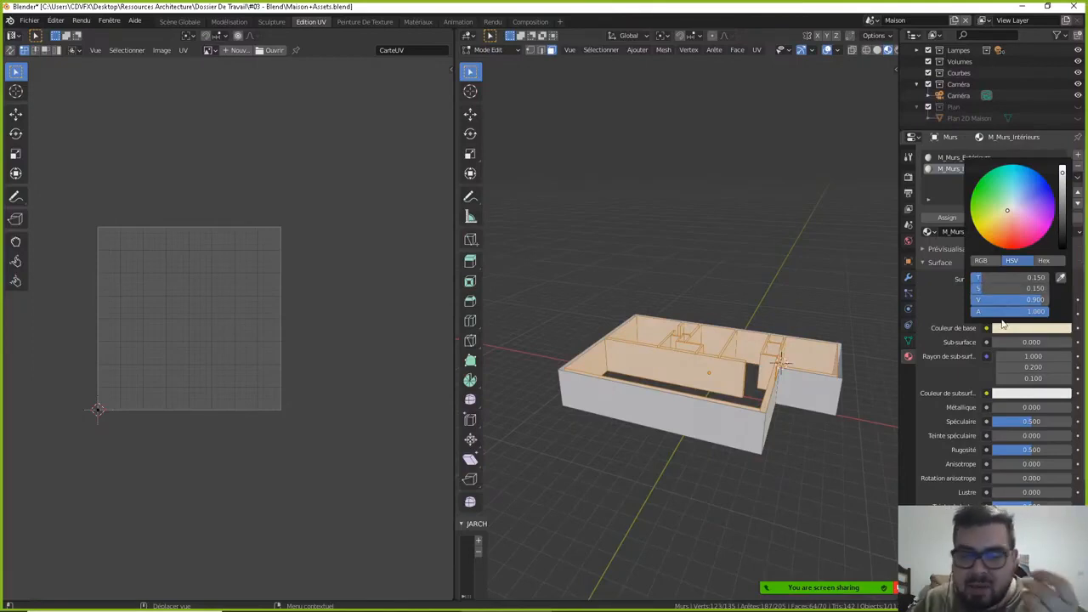
- Inspect the separate exterior and interior wall materials from several angles in Object Mode
middle_click_drag(803, 304, 609, 361)
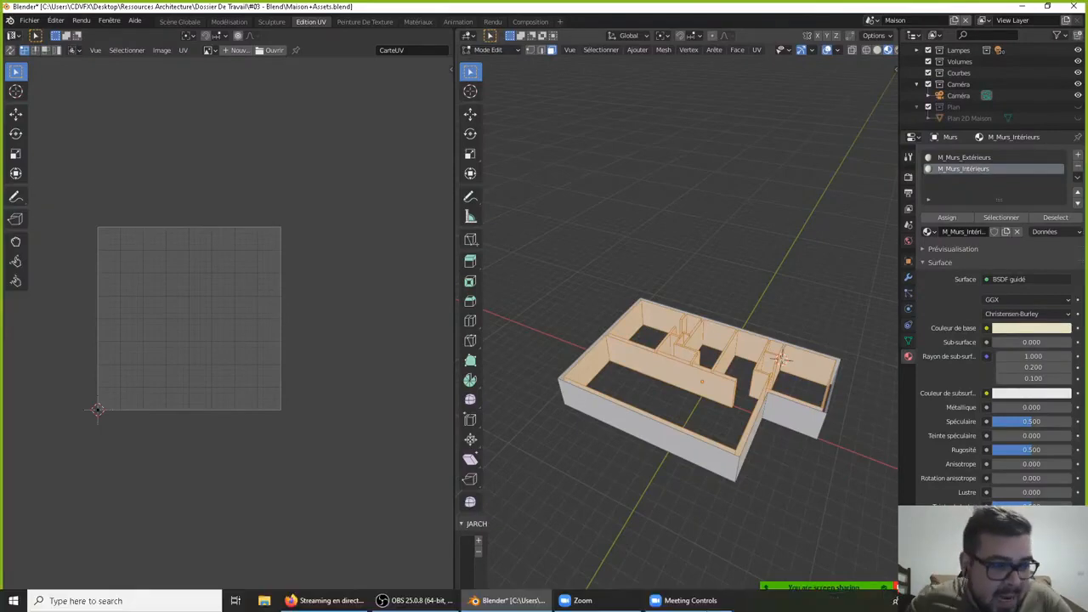
mouse_move(688, 600)
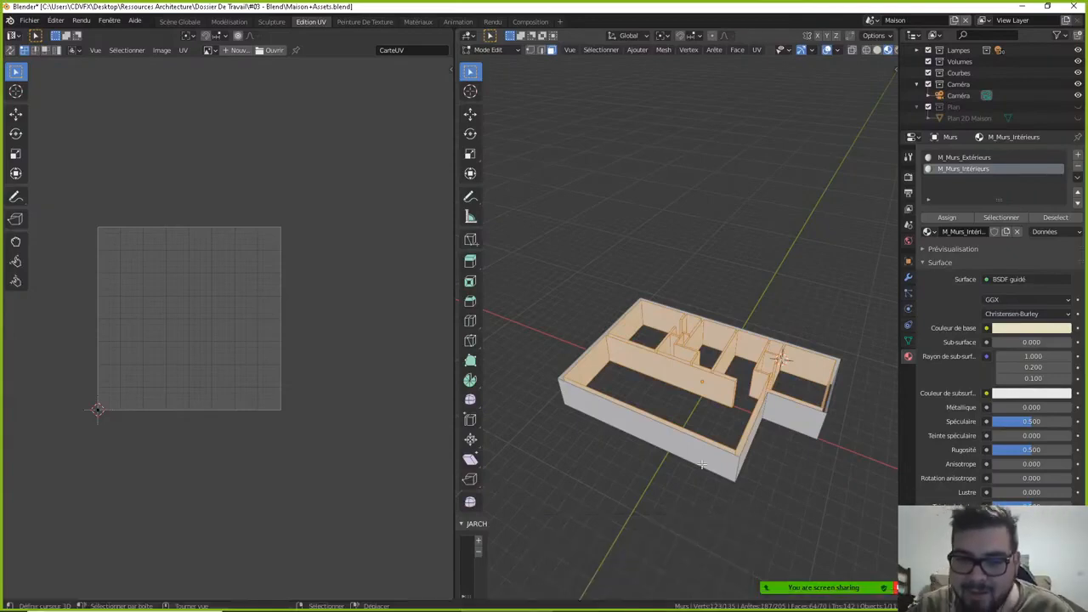
middle_click_drag(685, 423, 734, 365)
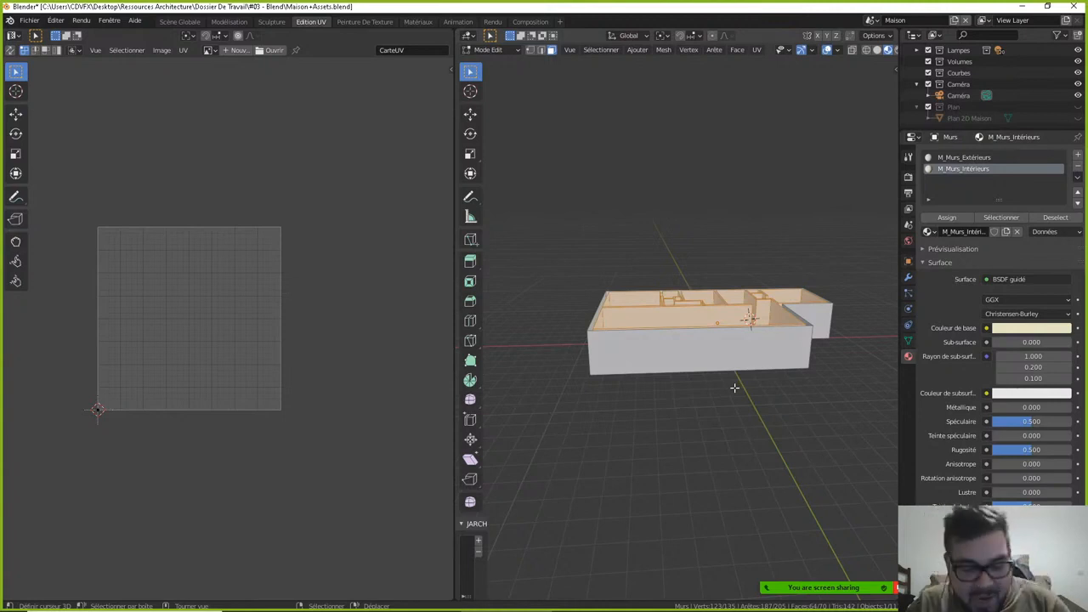
key("Tab")
middle_click_drag(734, 387, 646, 398)
scroll(703, 421, "up", 5)
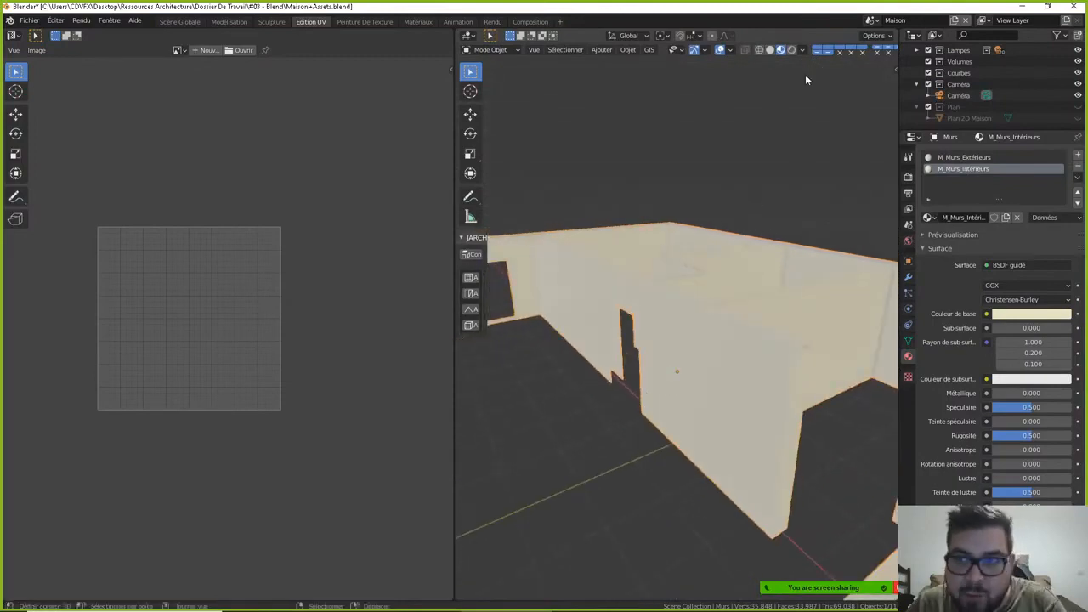
middle_click_drag(830, 311, 709, 290)
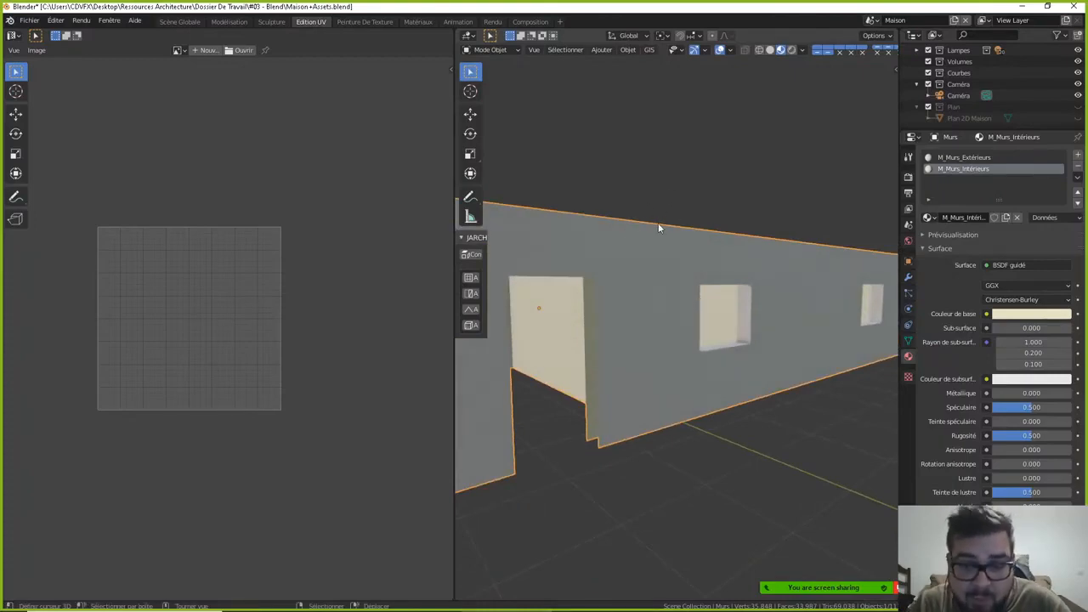
- Return to Edit Mode, clear the selection, and select only the faces that use the M_Murs_Extérieurs material
key("Tab")
scroll(658, 247, "down", 3)
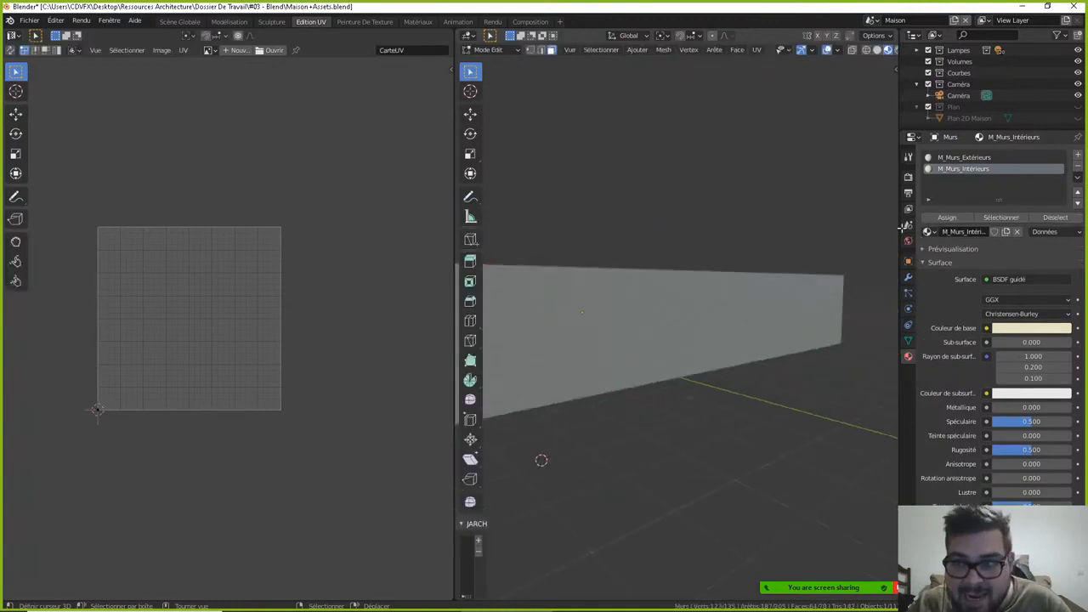
left_click(982, 159)
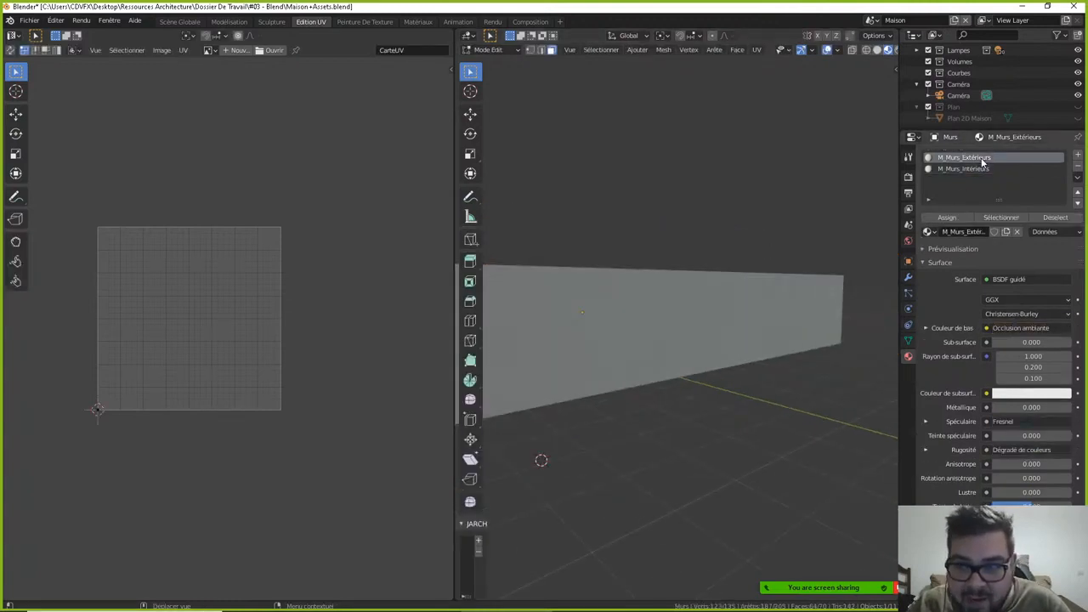
left_click(1001, 217)
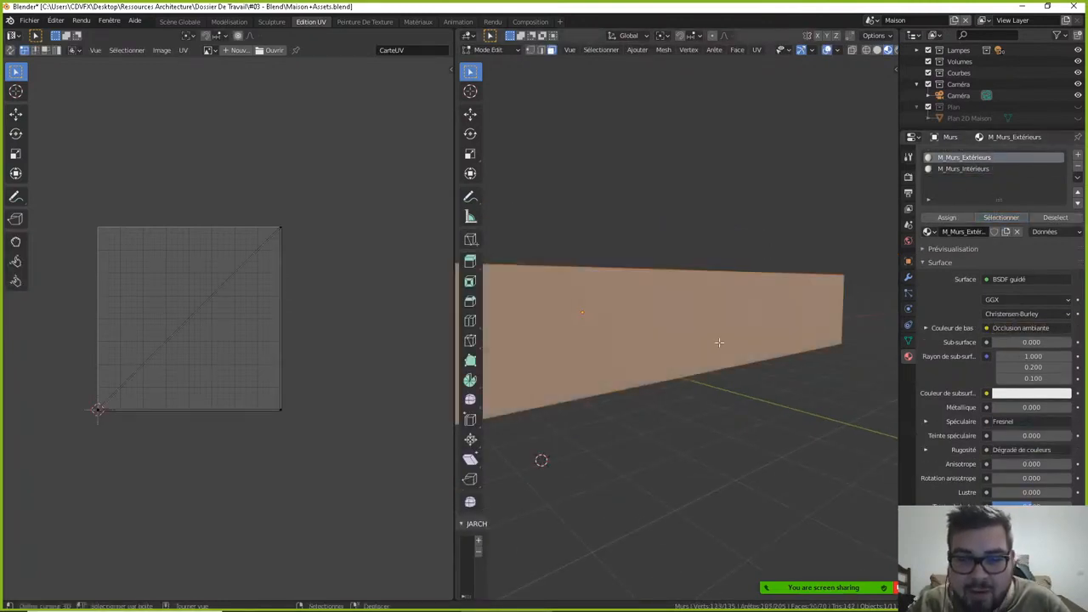
middle_click_drag(715, 356, 753, 362)
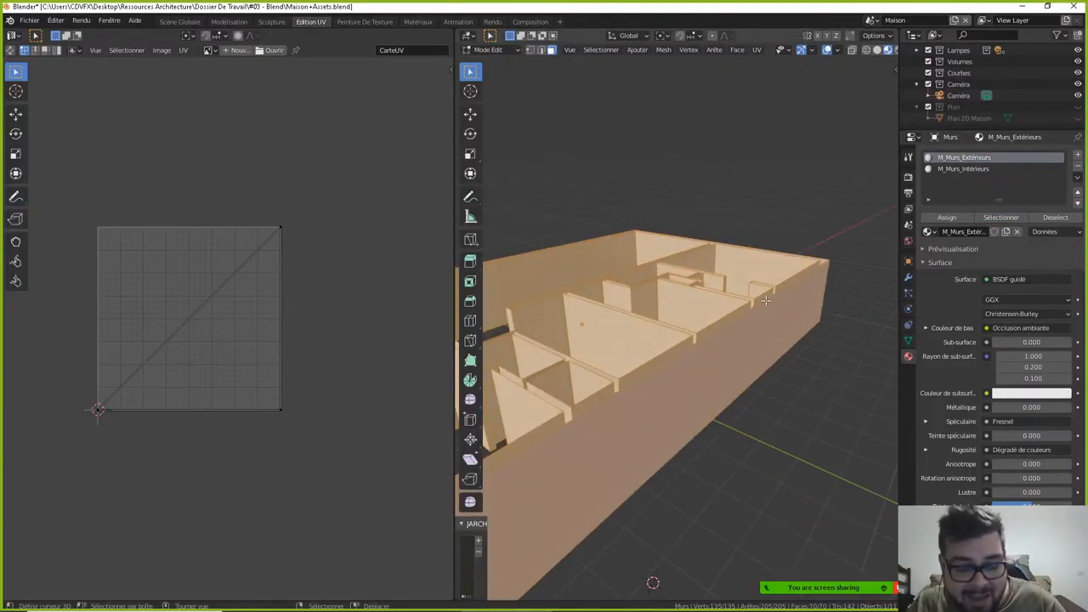
key("a")
left_click(771, 237)
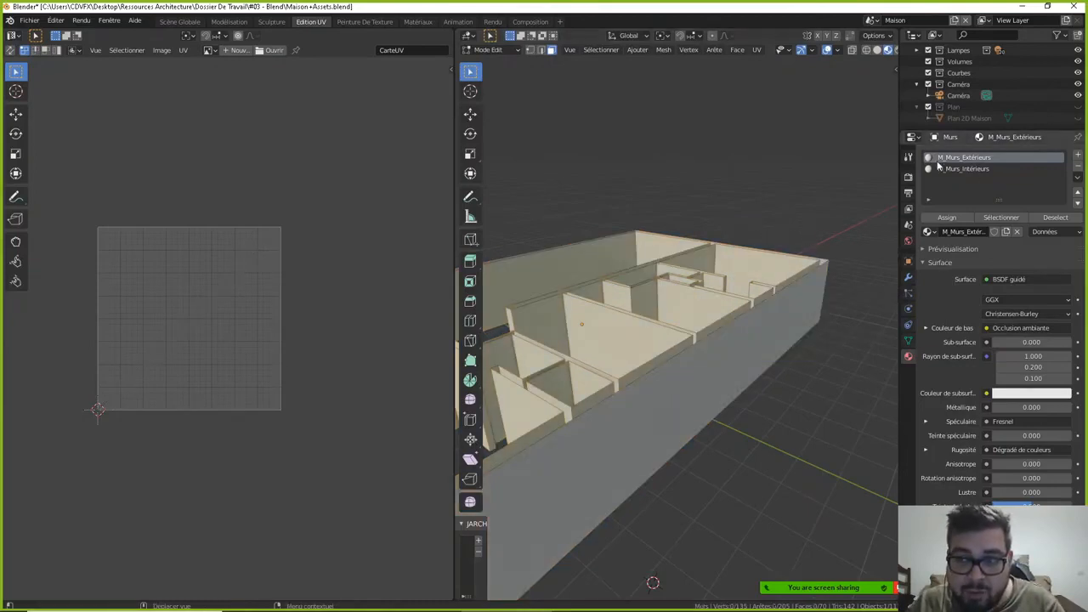
left_click(1000, 218)
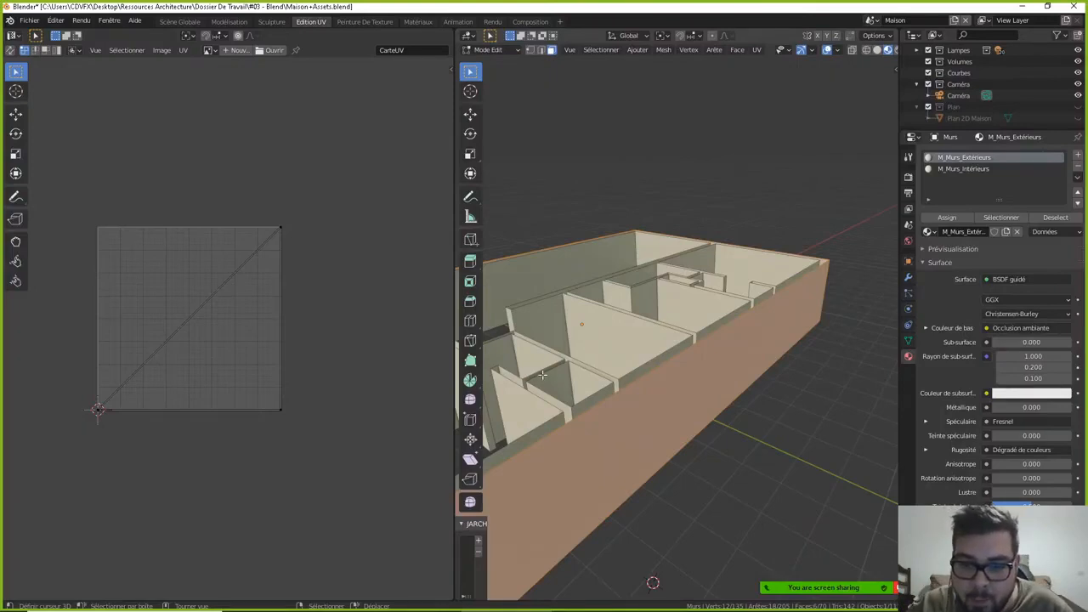
- Clear the face selection and select the six vertical corner edges of the house's exterior walls in edge mode
scroll(575, 411, "down", 5)
middle_click_drag(582, 404, 614, 383, "shift")
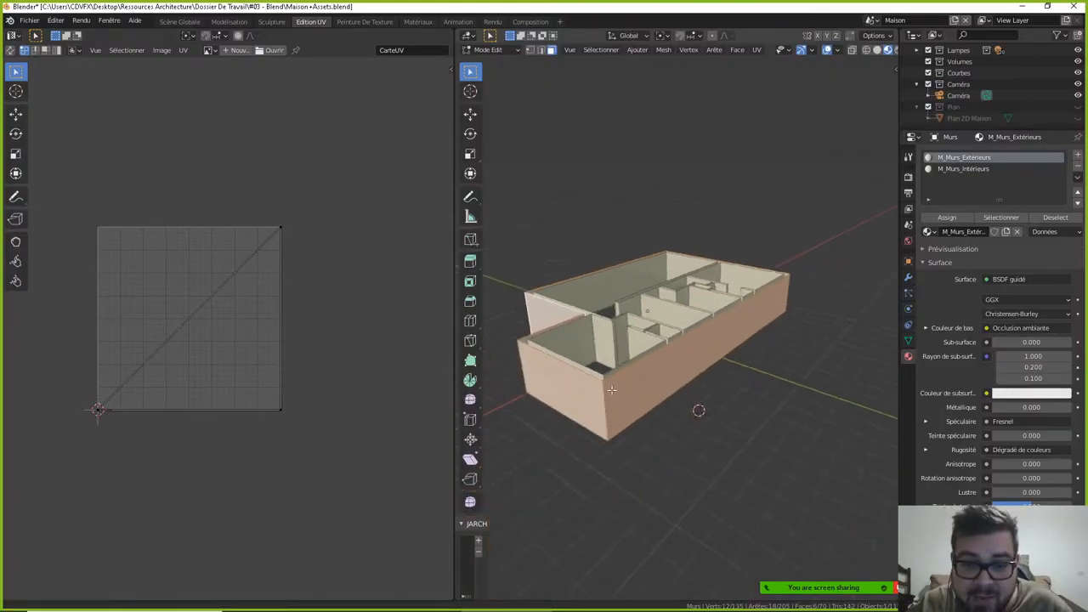
left_click(541, 49)
key("alt+a")
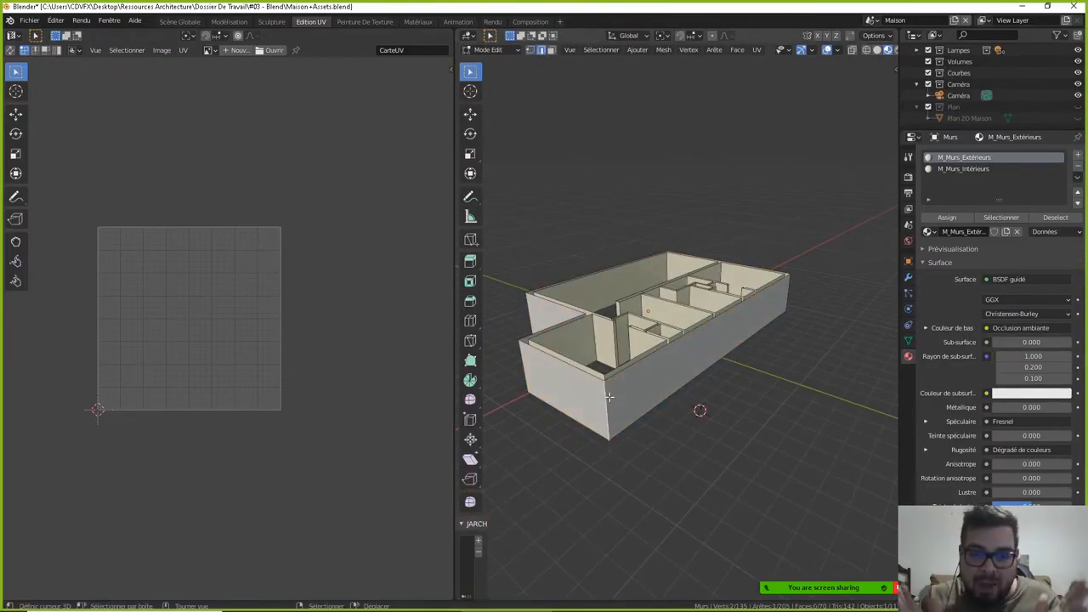
middle_click_drag(609, 396, 705, 358)
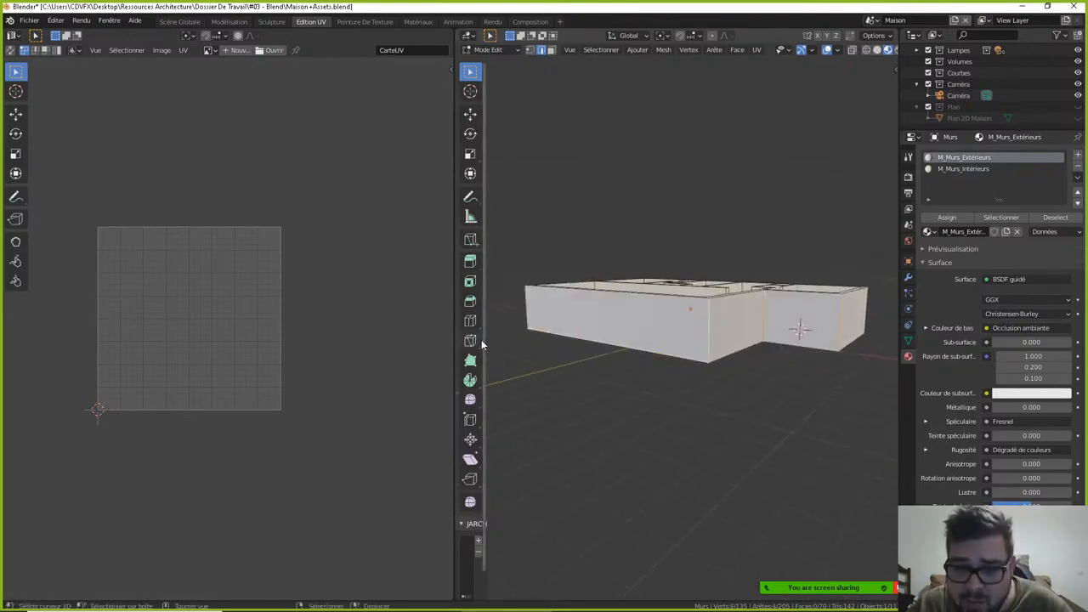
scroll(481, 339, "down", 1)
middle_click_drag(553, 329, 731, 327)
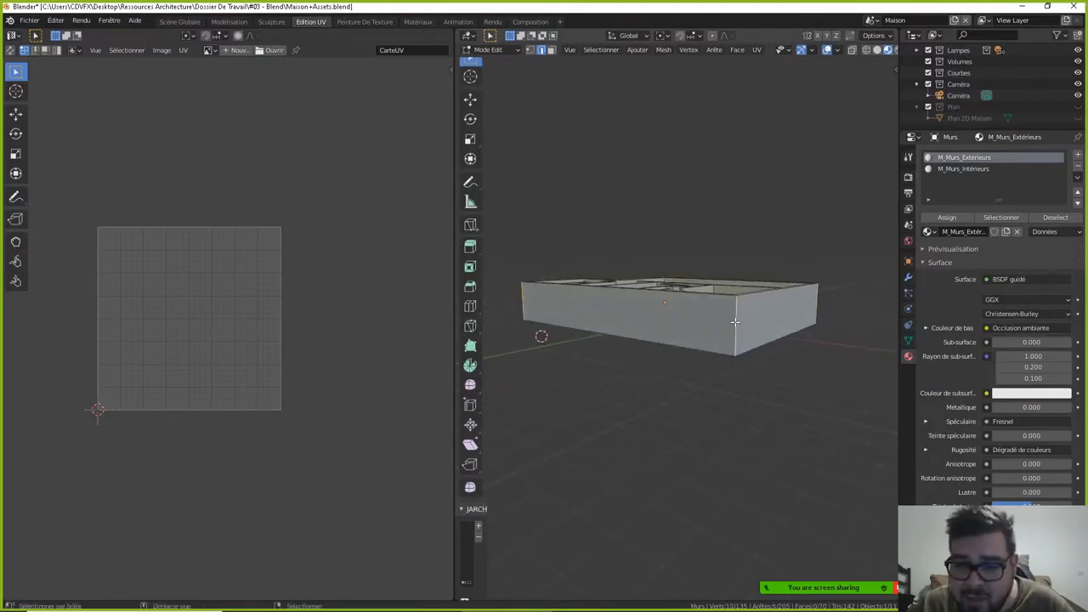
- Mark the selected vertical corner edges as UV seams and deselect everything
key("ctrl+e")
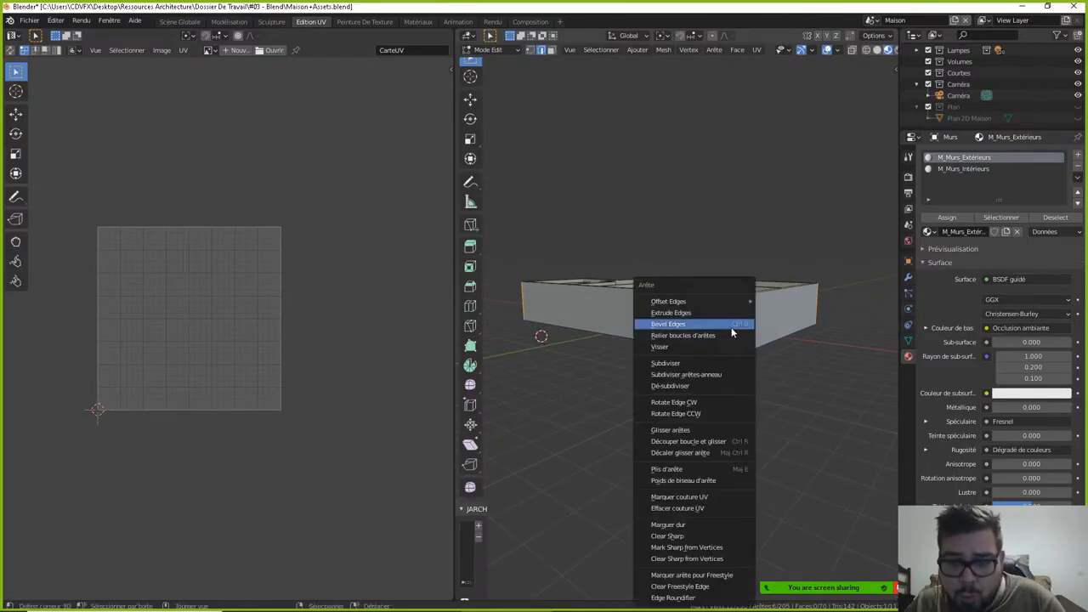
left_click(696, 483)
right_click(694, 486)
key("ctrl+e")
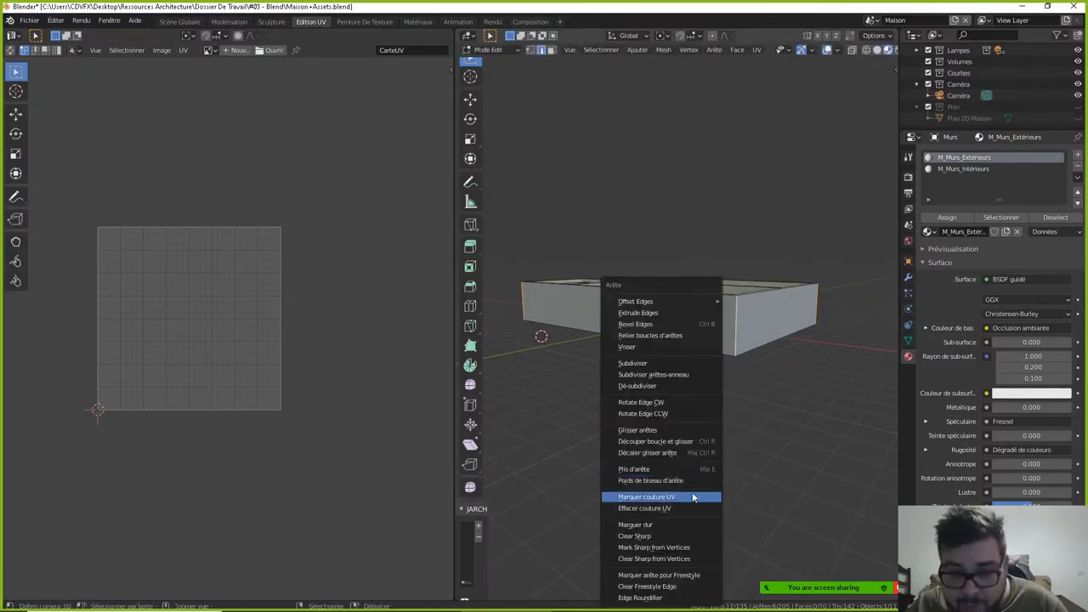
left_click(682, 497)
key("a")
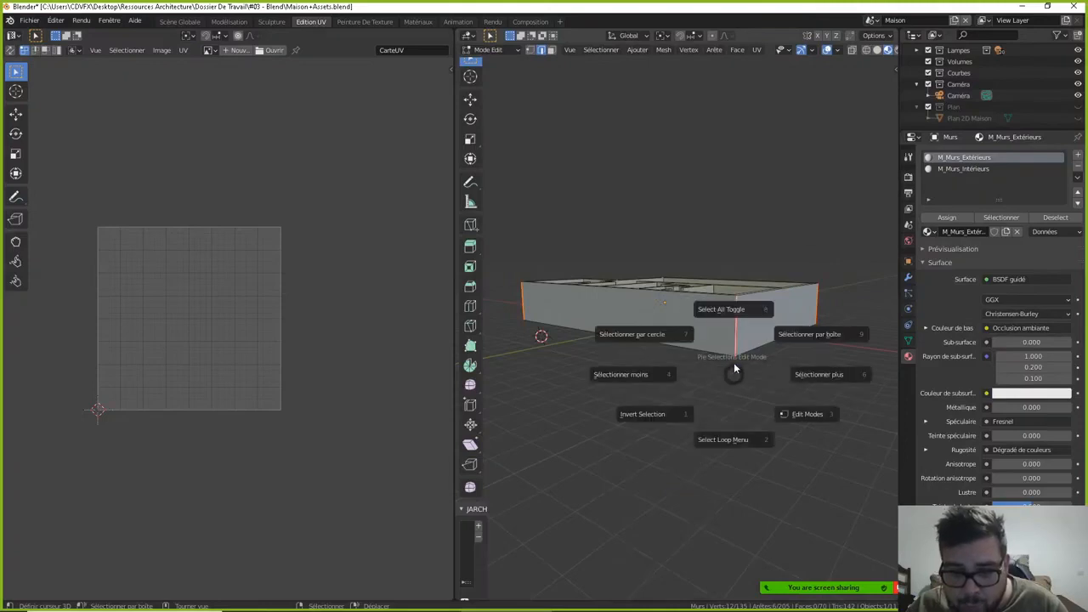
left_click(728, 311)
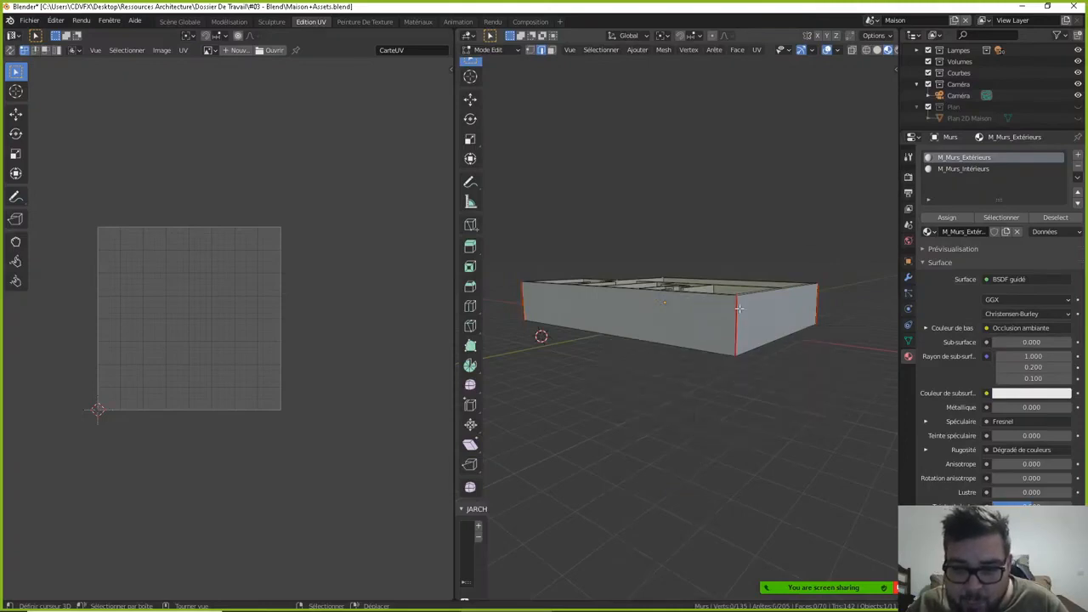
- Select the M_Murs_Extérieurs faces and unwrap them along the marked seams
left_click(1001, 218)
key("u")
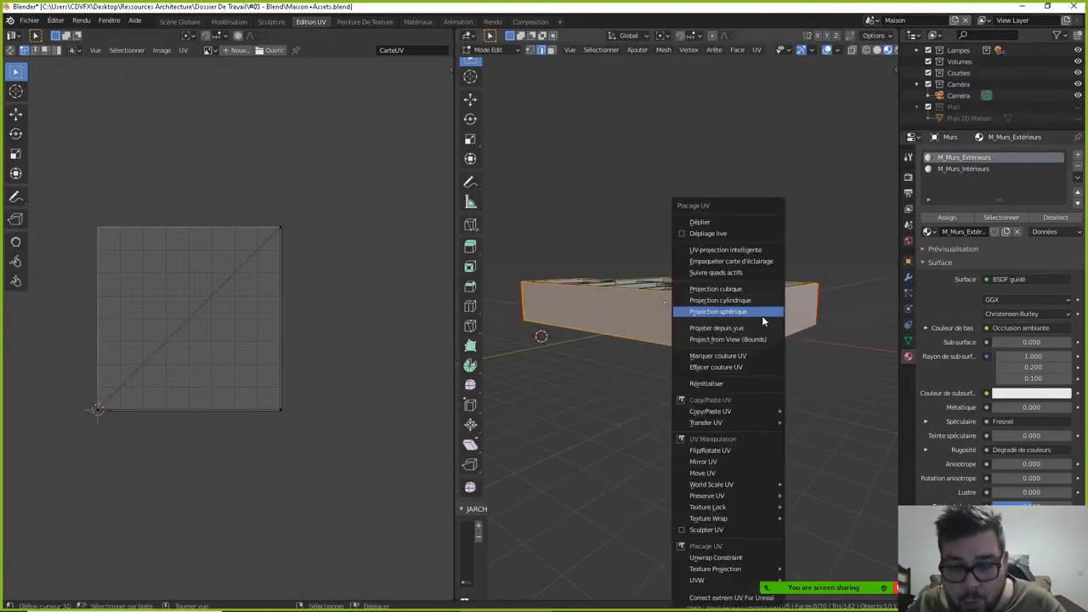
left_click(728, 222)
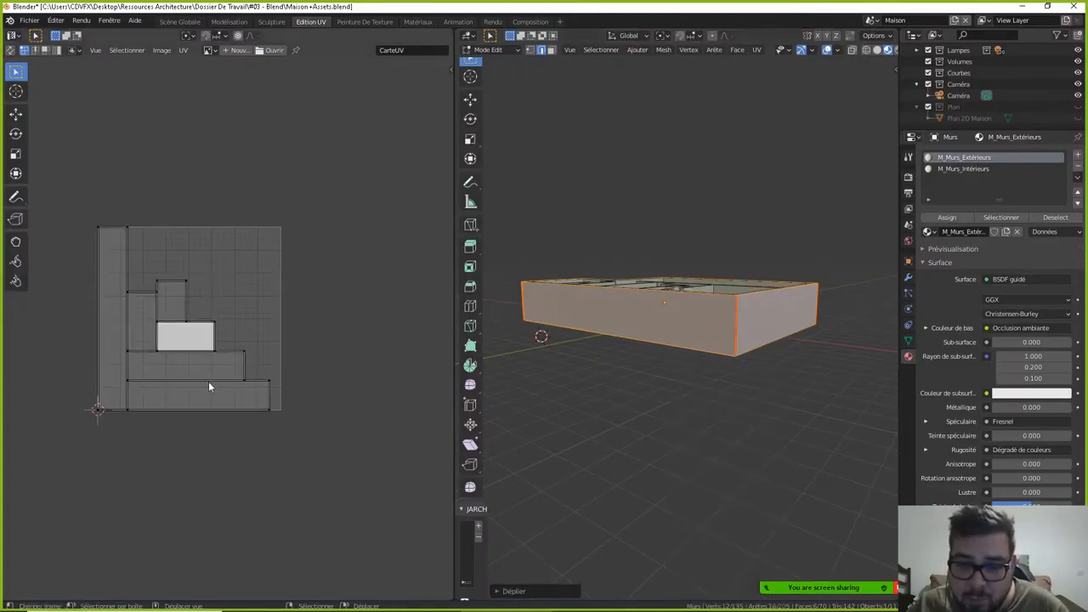
- Rotate the tallest upright UV island 90° and place it above the UV square
left_click(120, 264)
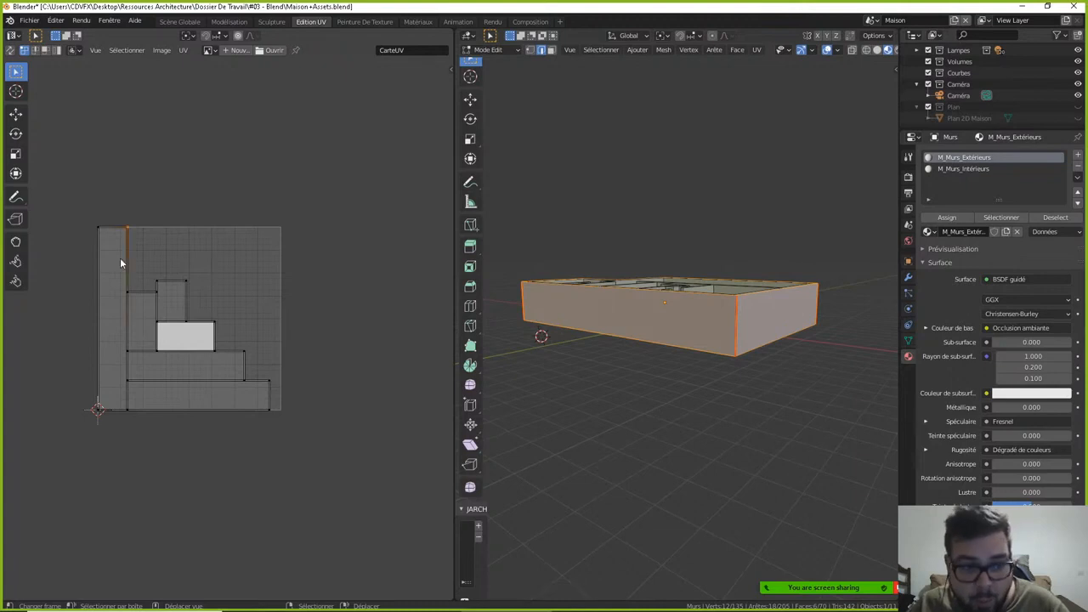
type("l")
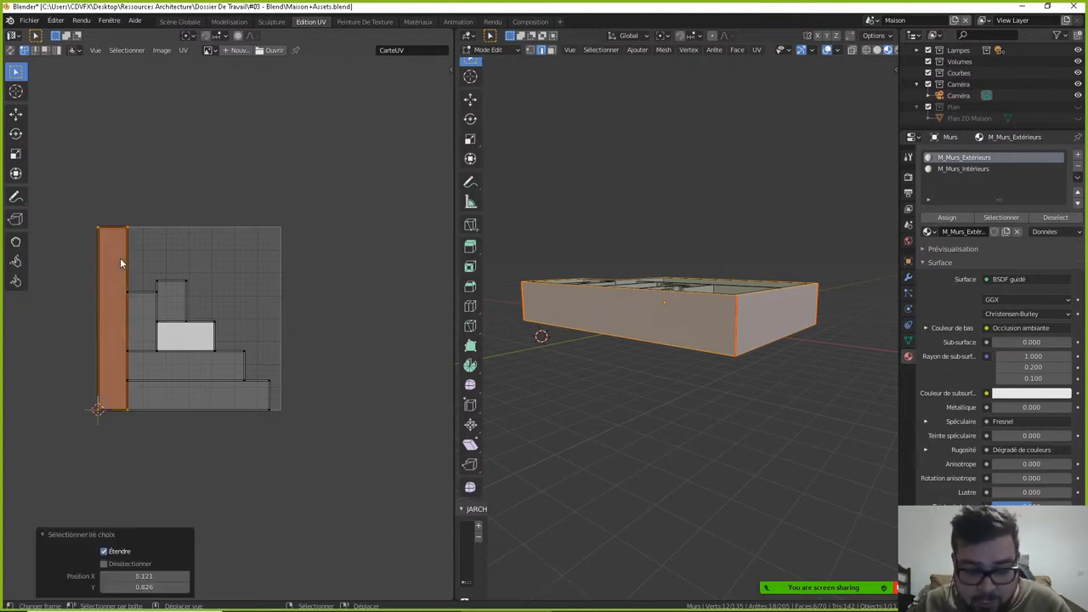
type("r90")
key("Return")
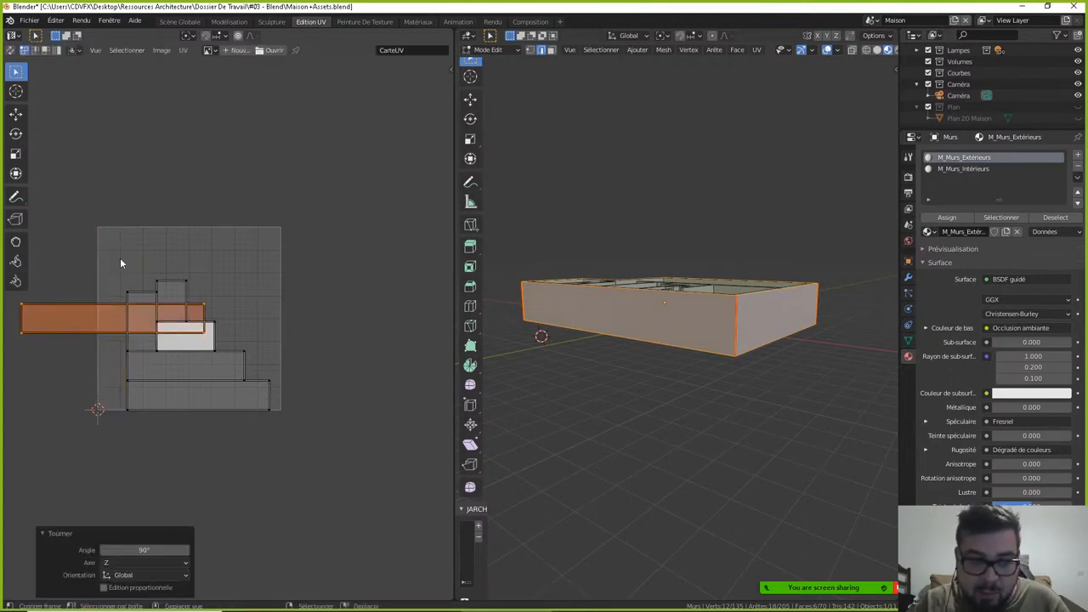
key("g")
left_click(258, 83)
key("alt+a")
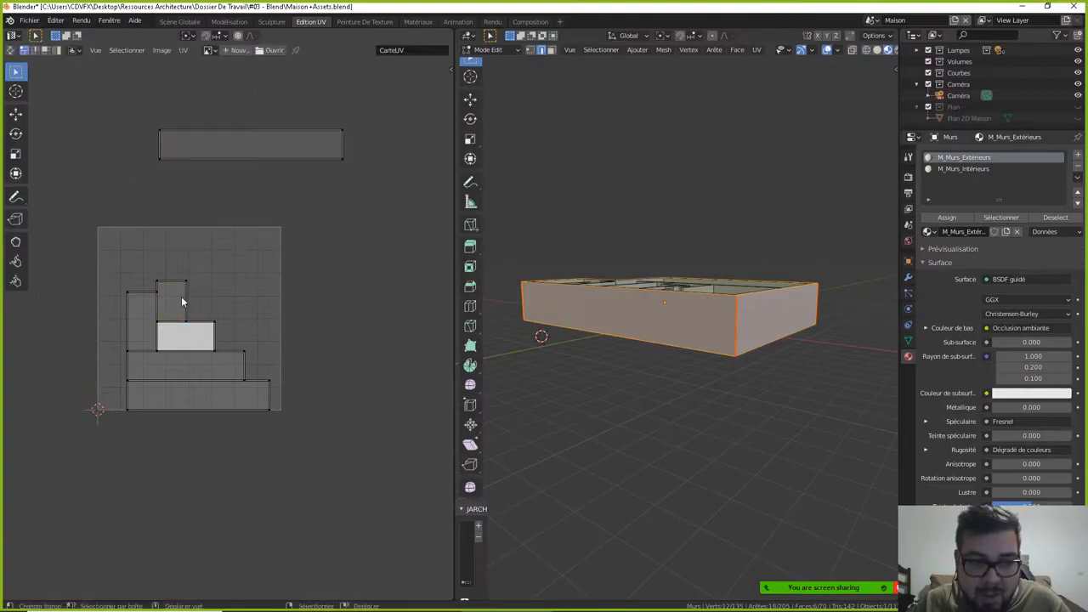
- Move the smallest upright UV island to the left end of the long island above the UV square and rotate it 90°
key("l")
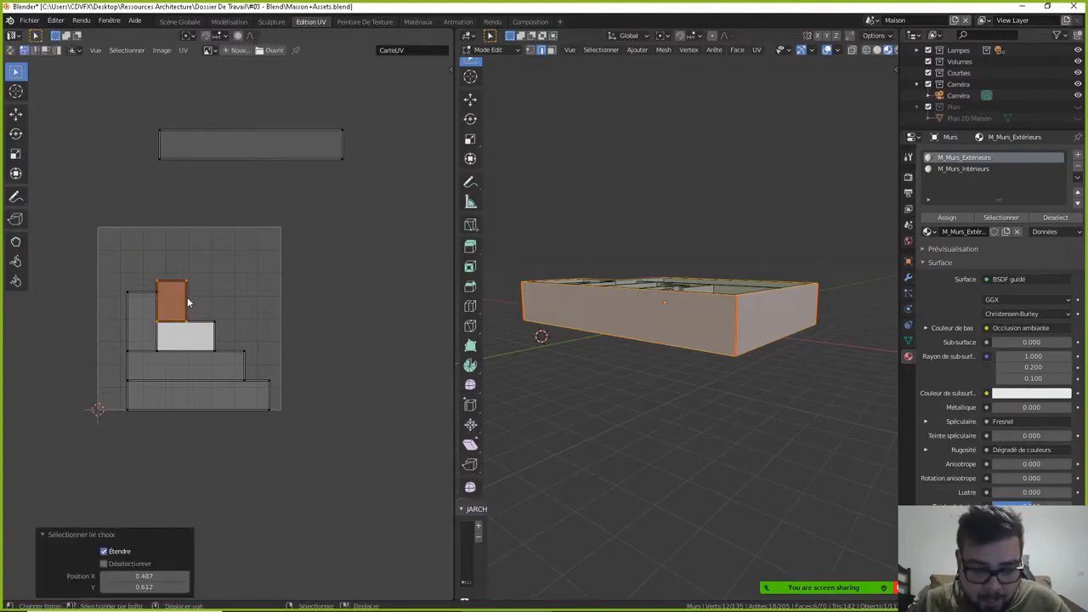
key("g")
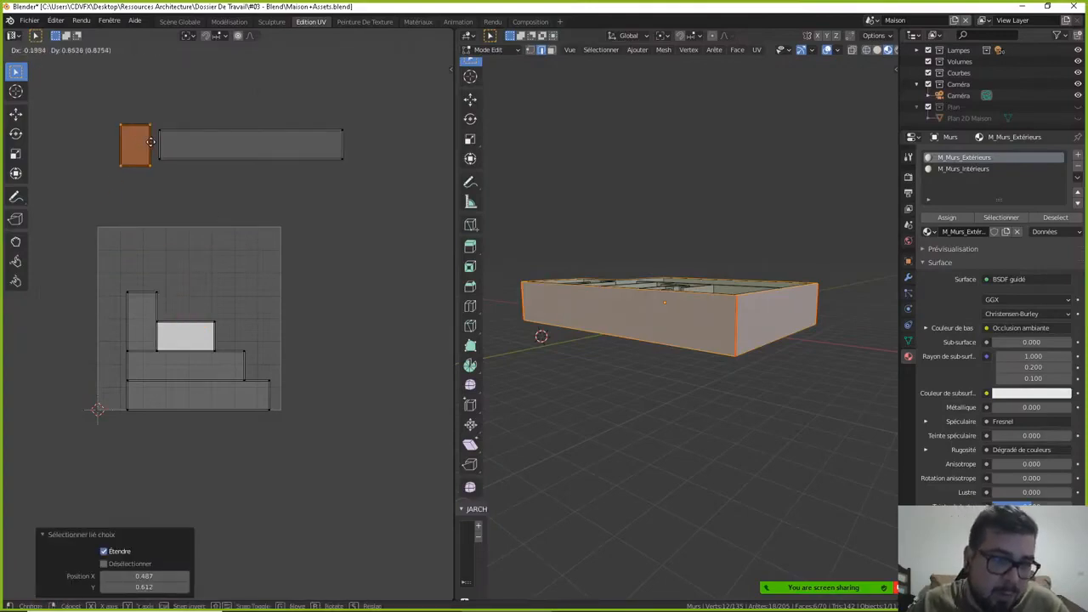
left_click(152, 146)
type("r90")
key("Return")
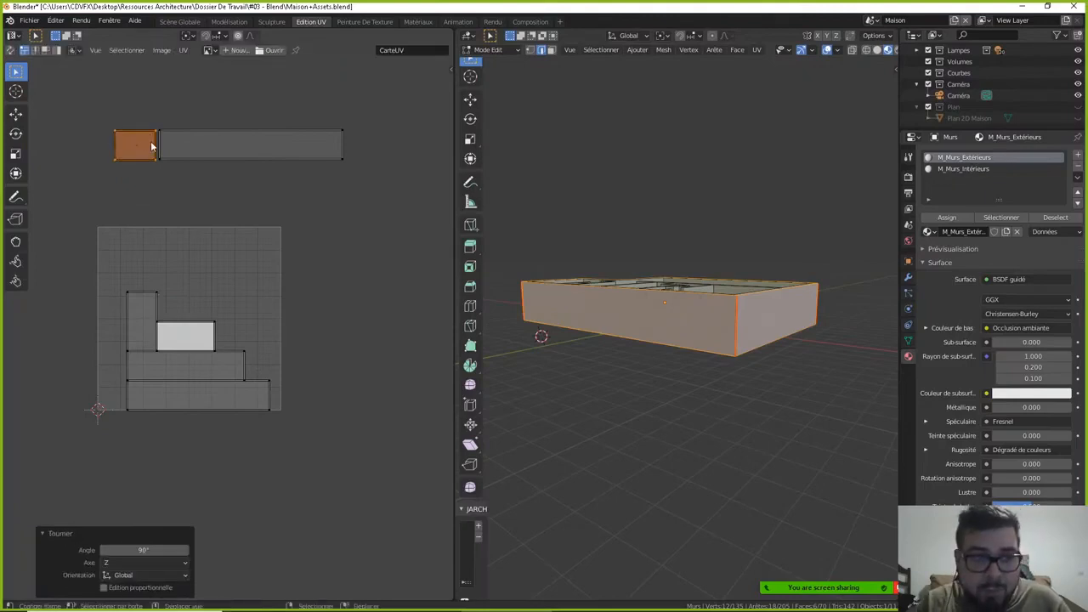
- Try to rotate the last upright UV island 90° and undo the rotation
left_click(147, 312)
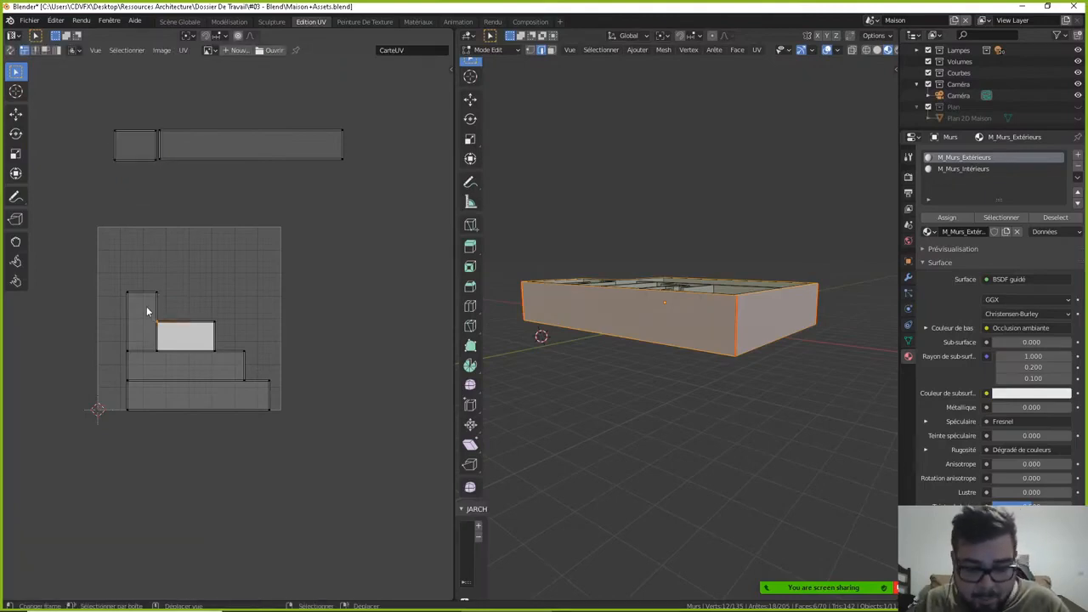
type("lr90")
key("Return")
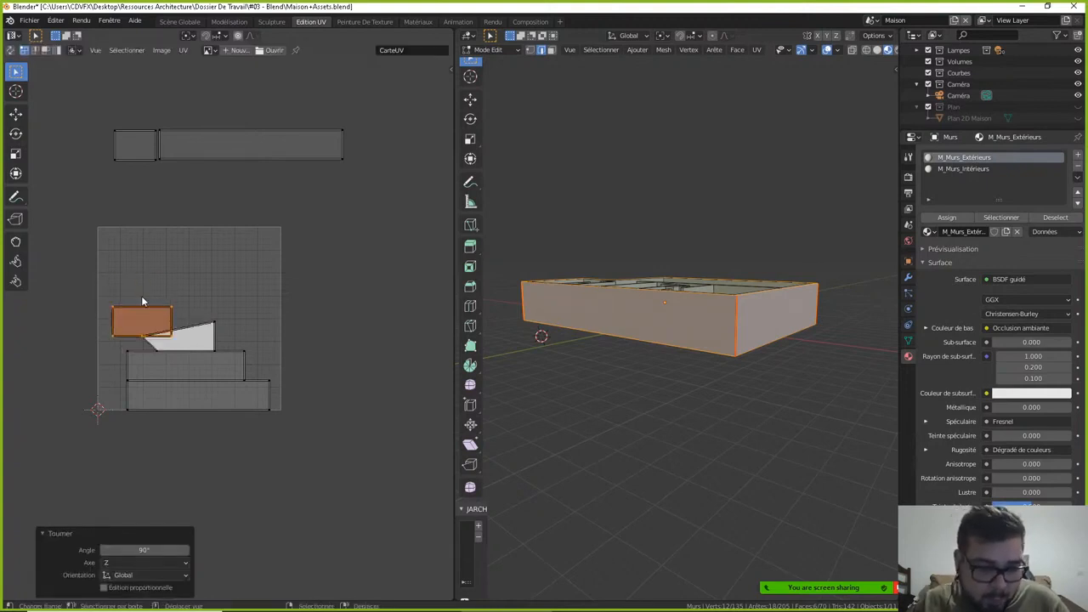
key("ctrl+z")
key("ctrl+z")
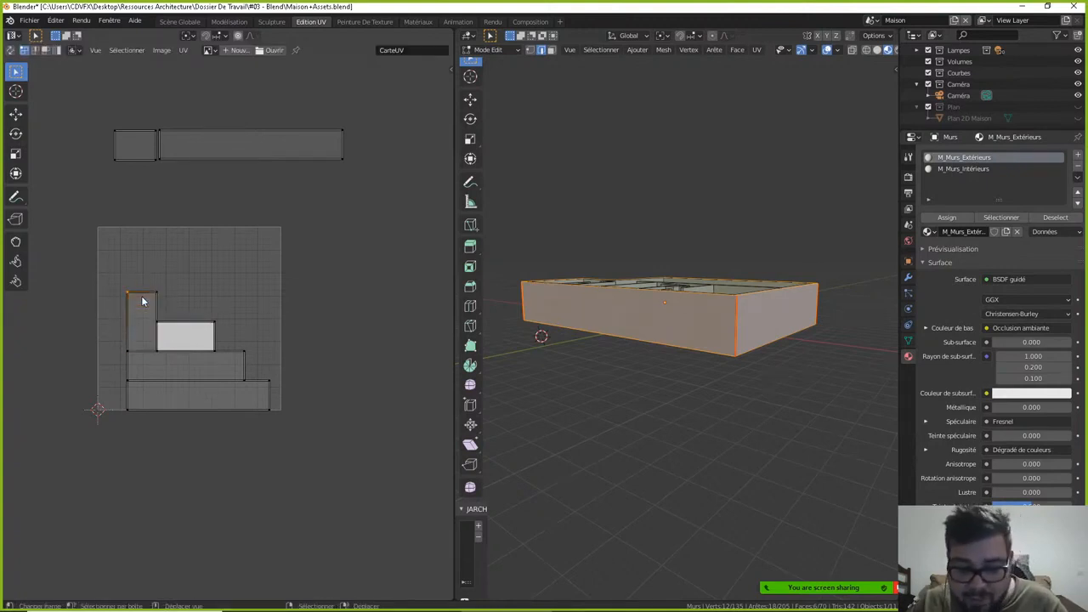
- Rotate the last upright UV island 90° and place it just above the UV square, below the other moved islands
type("lr90")
key("Return")
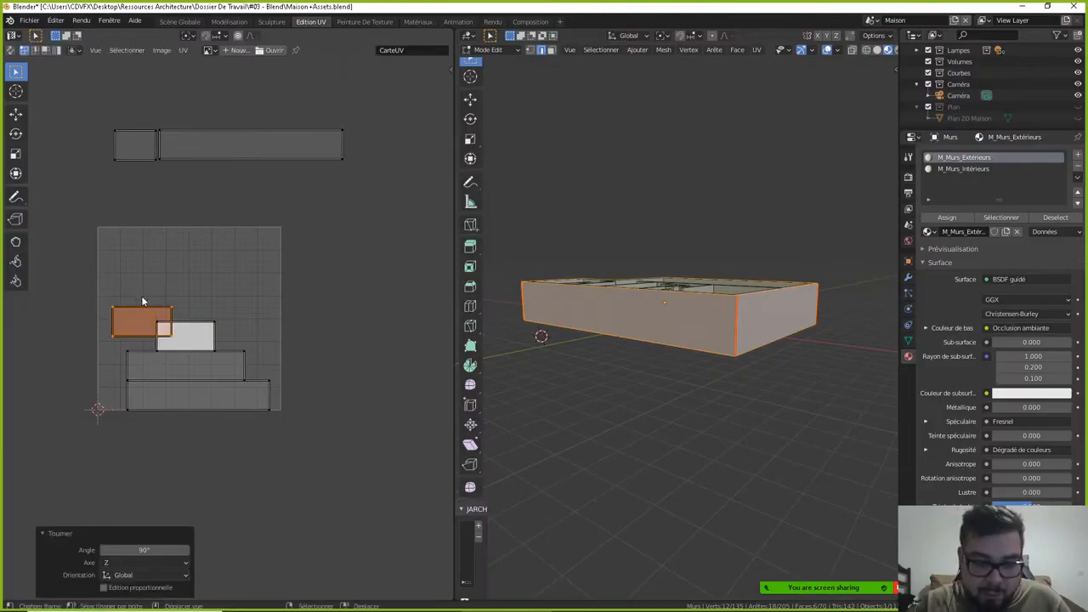
key("g")
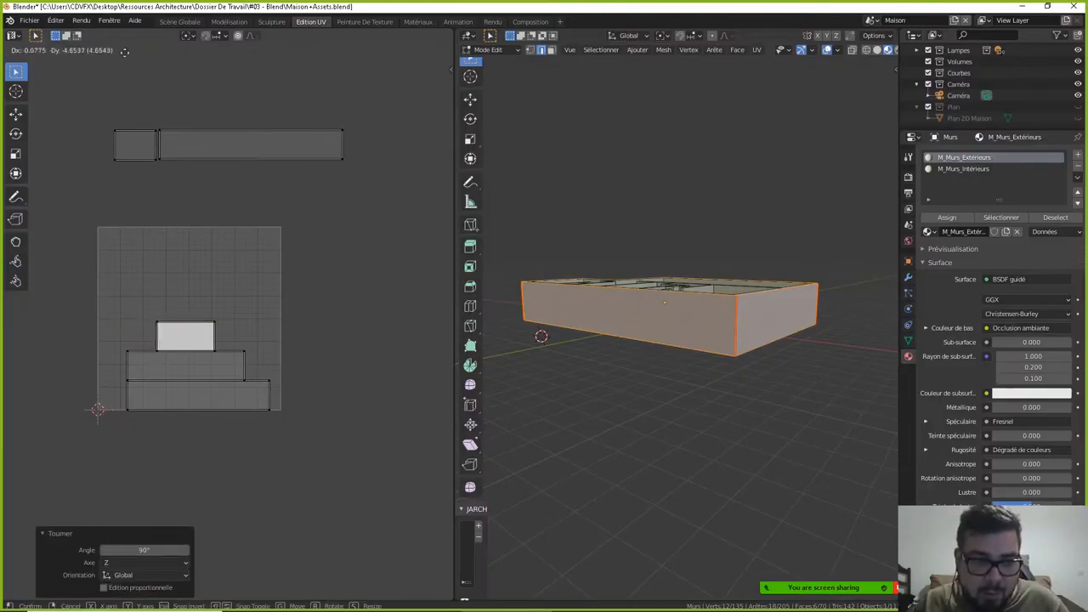
key("Escape")
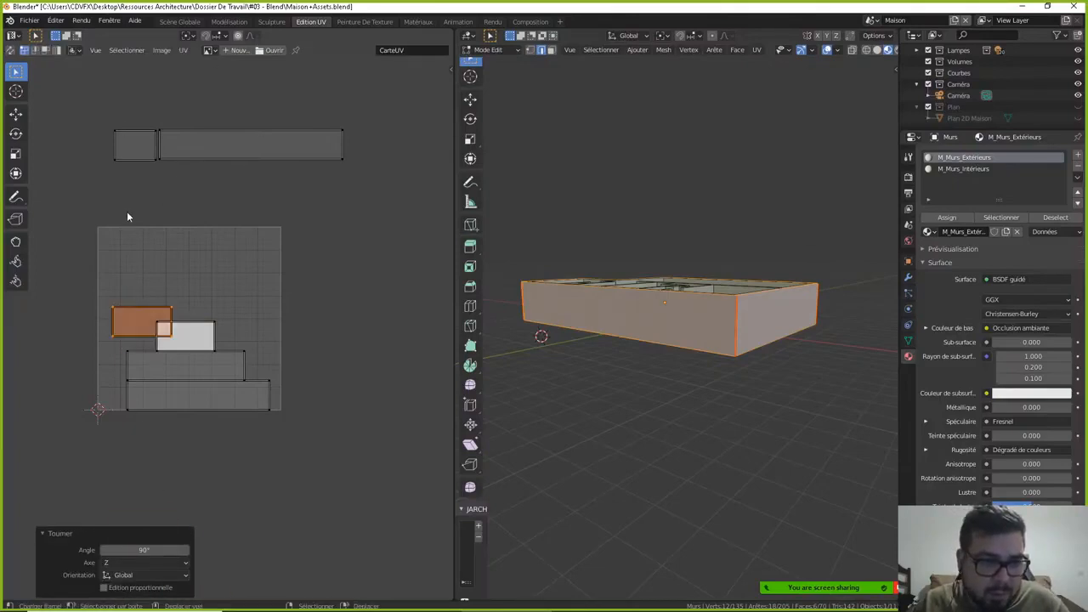
key("g")
left_click(184, 346)
left_click(185, 346)
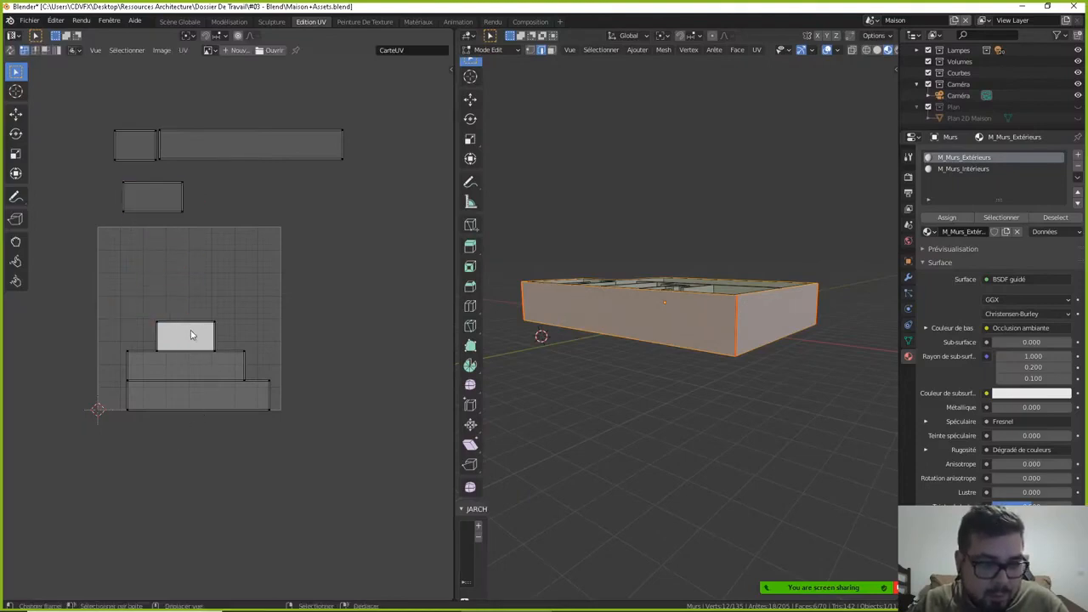
- Select all the exterior-wall UV islands and pack them into the UV square
key("a")
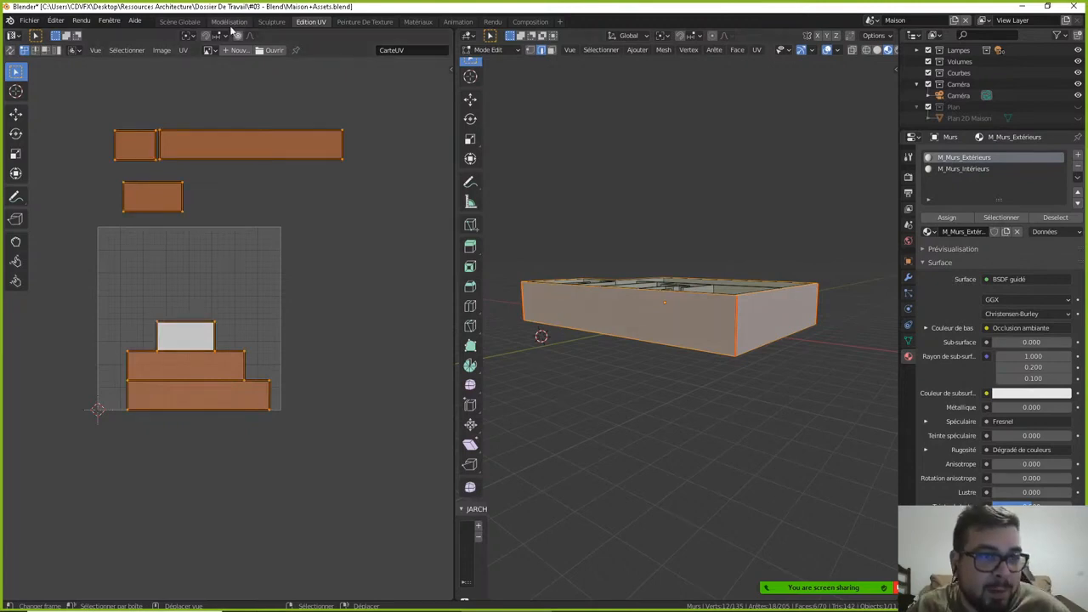
left_click(184, 49)
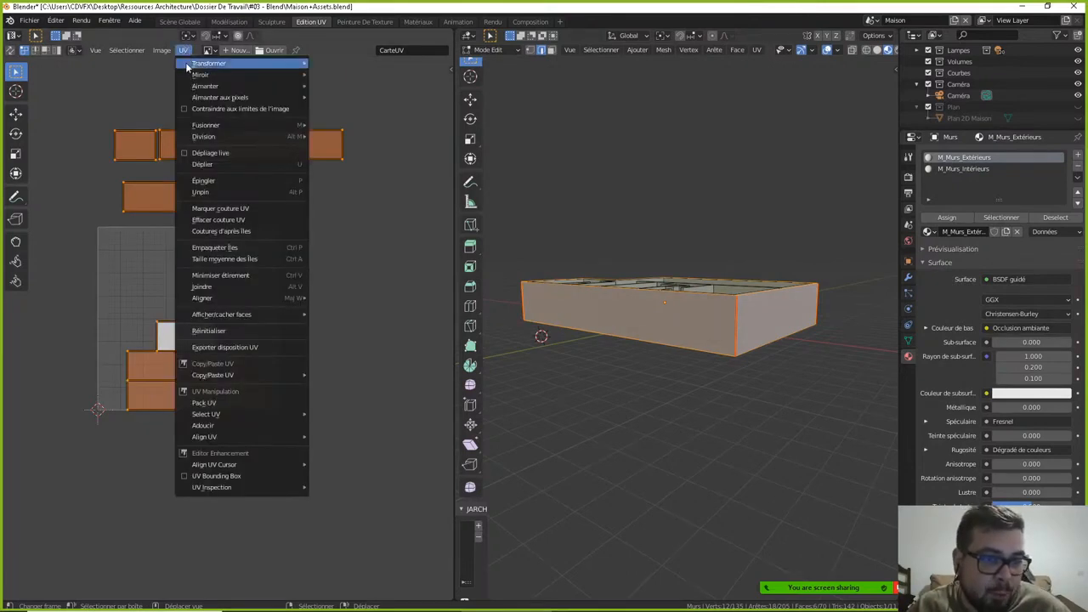
left_click(234, 247)
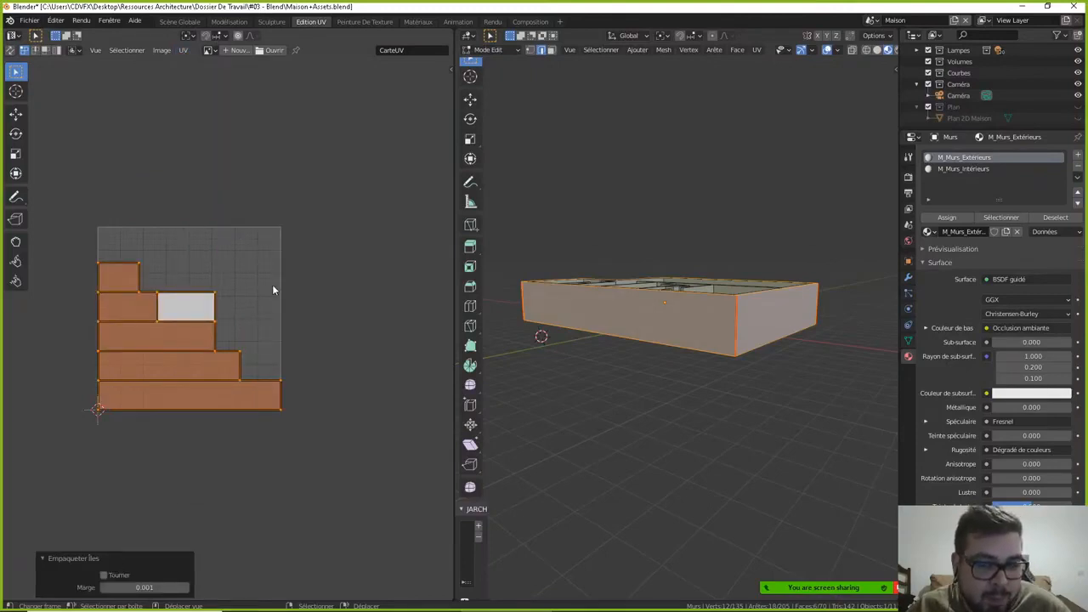
- Leave mesh editing of the walls and exit local view to show the complete house again
key("Tab")
middle_click_drag(780, 323, 741, 334)
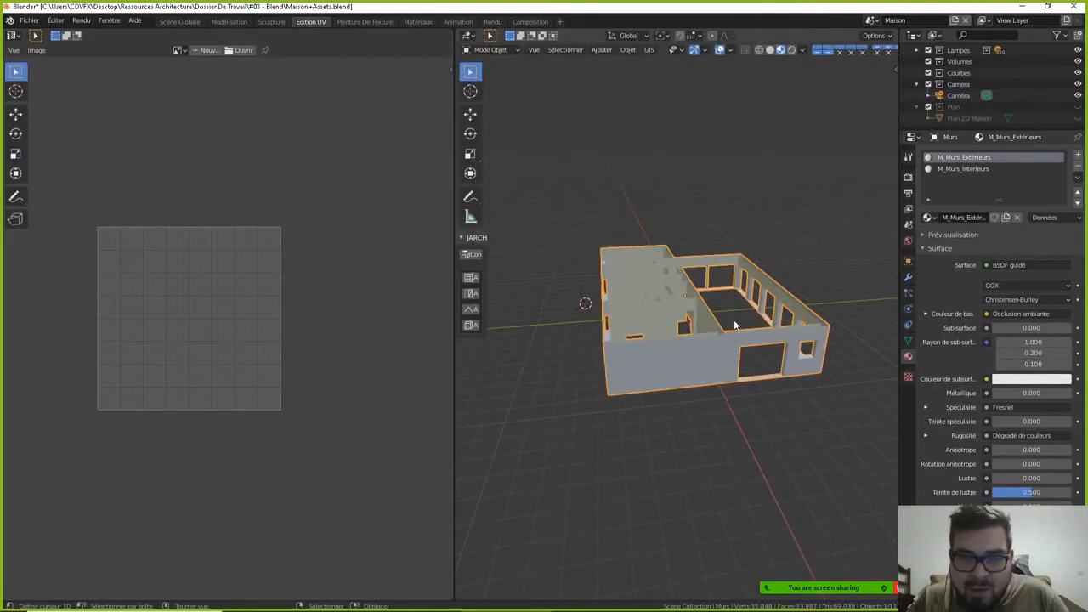
key("KP_Divide")
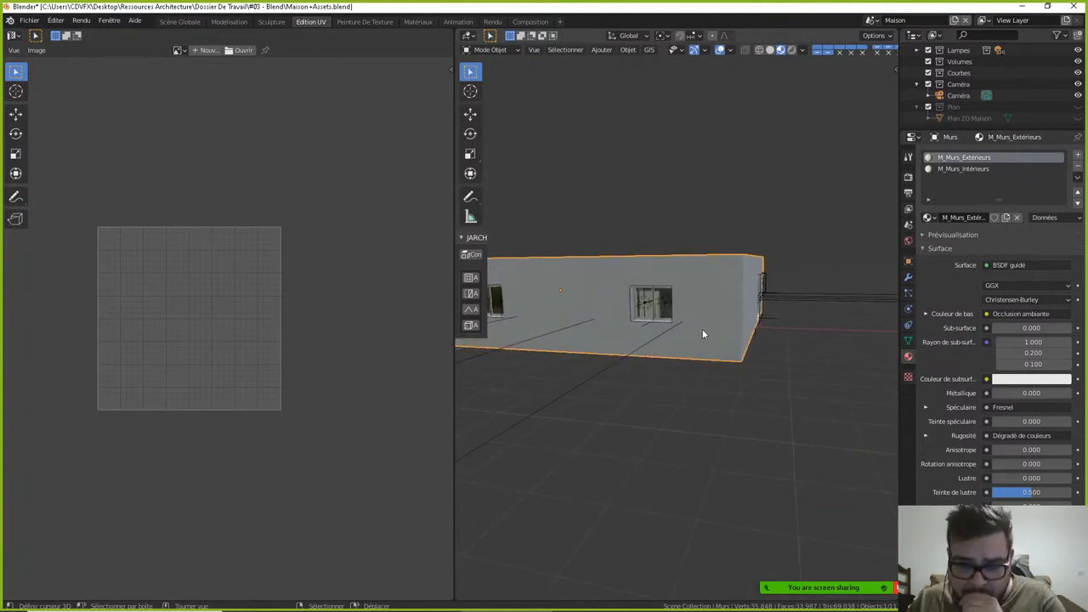
middle_click_drag(703, 334, 614, 310)
key("KP_Divide")
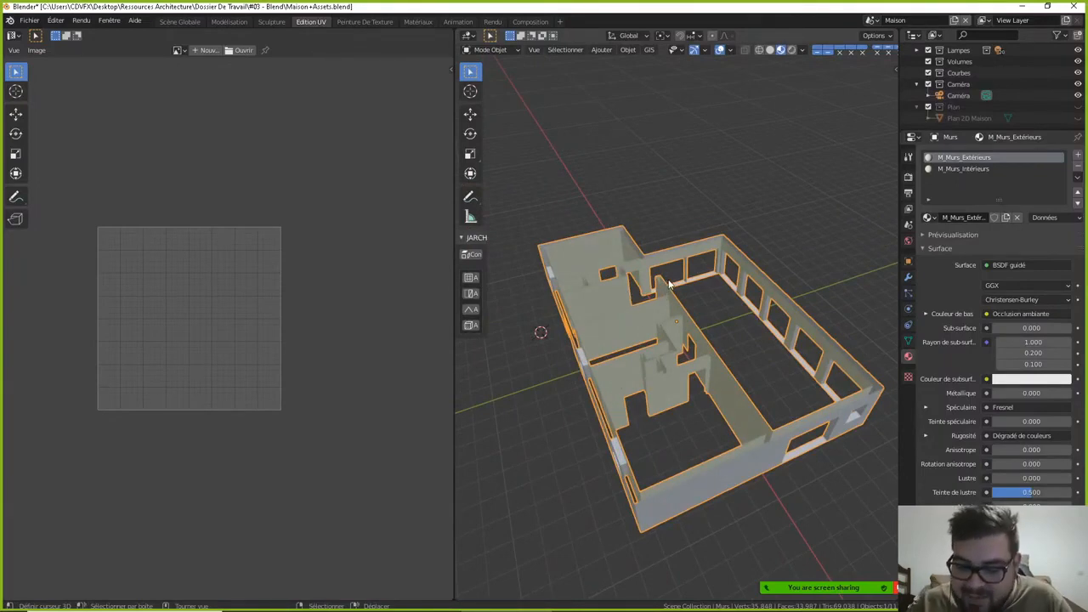
key("KP_Divide")
middle_click_drag(671, 284, 630, 280)
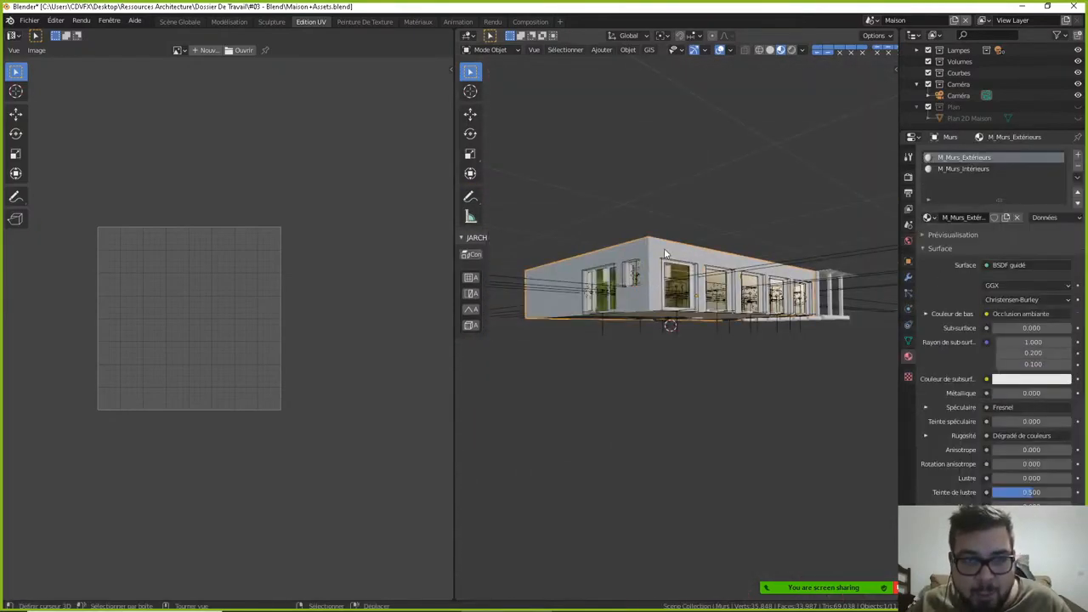
middle_click_drag(664, 248, 668, 263)
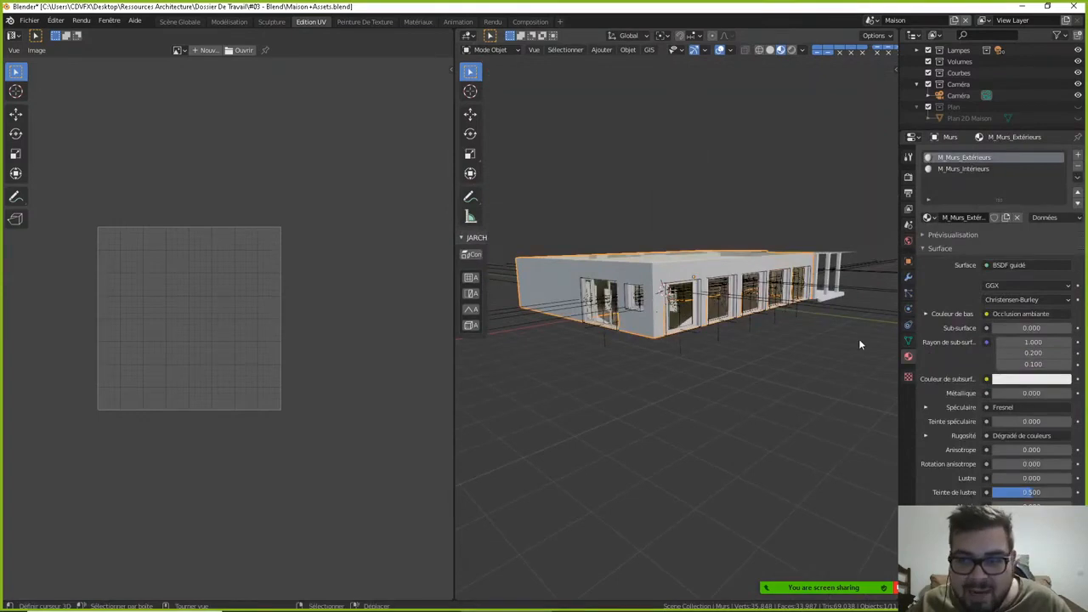
- Display the modifier stack of the walls and examine their Boolean cuts alongside the facade openings
left_click(908, 277)
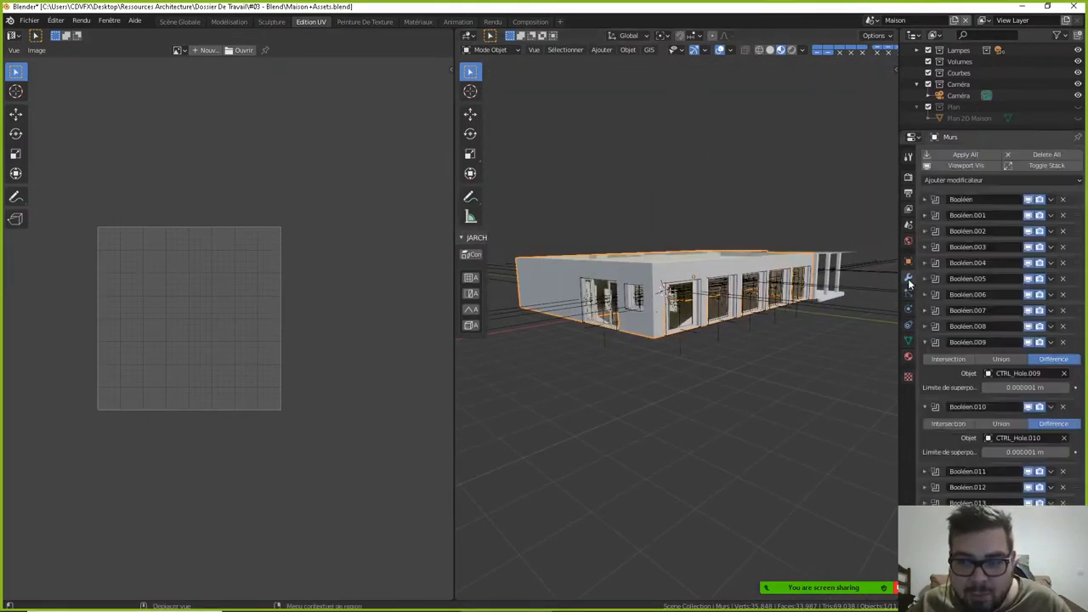
middle_click_drag(810, 361, 636, 357)
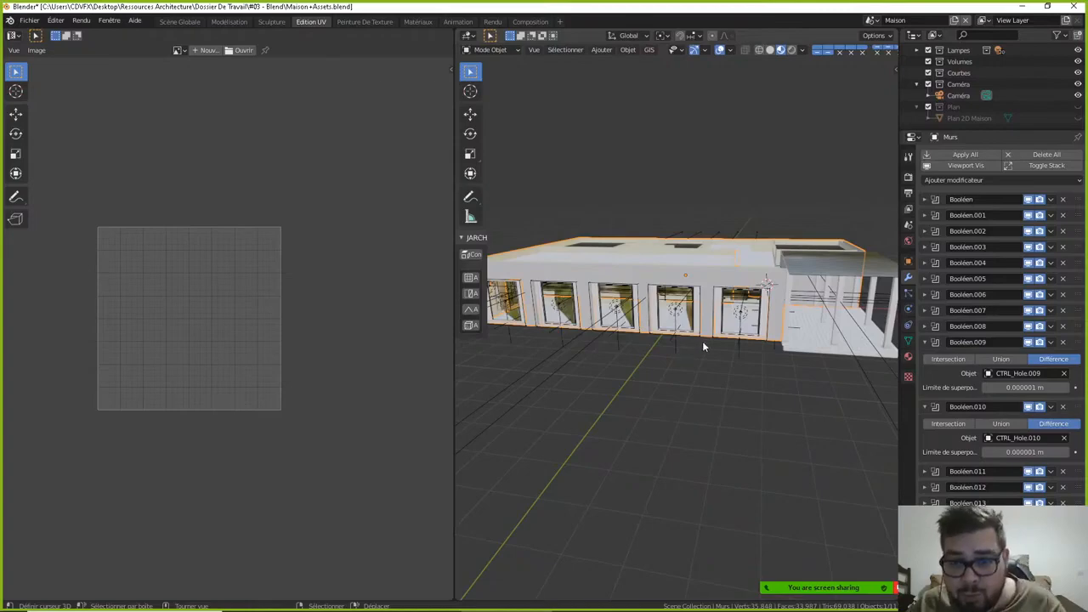
middle_click_drag(702, 343, 678, 345)
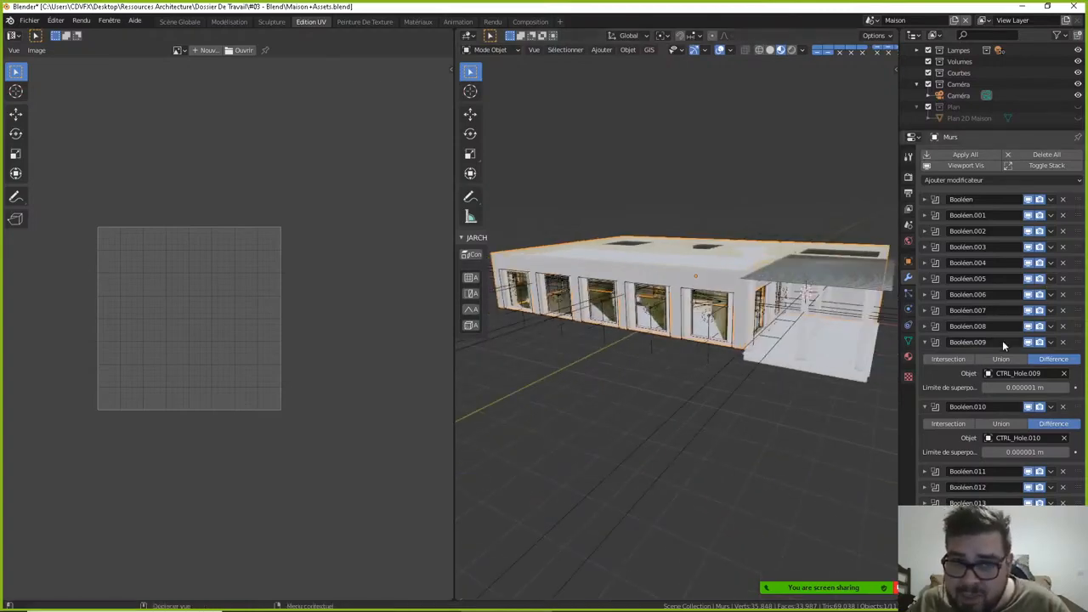
- Raise the interior door group beside the large room by 0.002 m along the Z axis
scroll(721, 430, "up", 5)
middle_click_drag(782, 371, 610, 400)
scroll(731, 363, "down", 1)
scroll(698, 370, "up", 8)
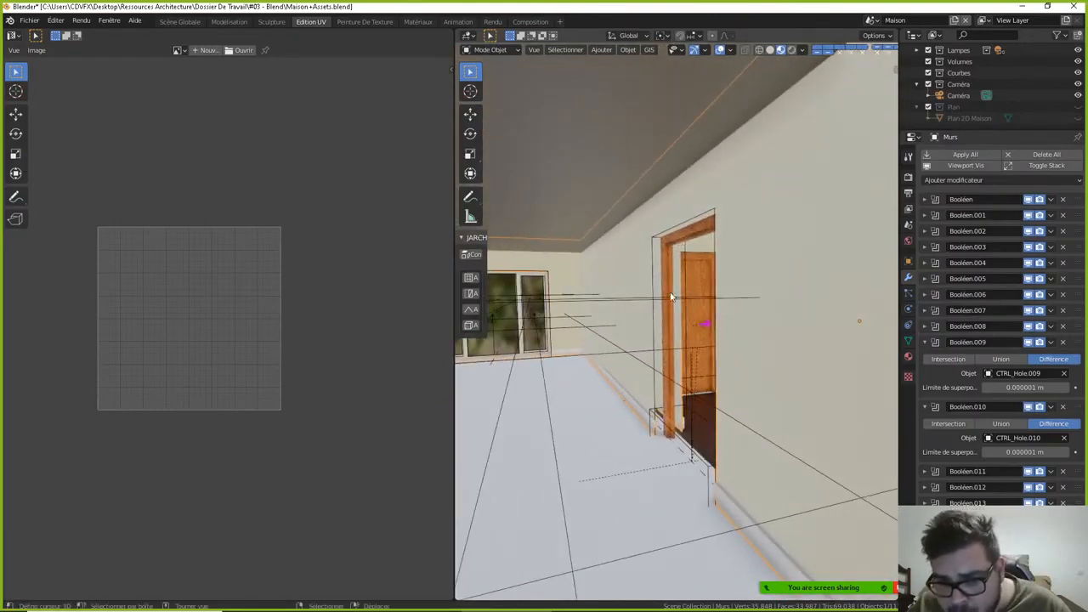
scroll(661, 351, "up", 2)
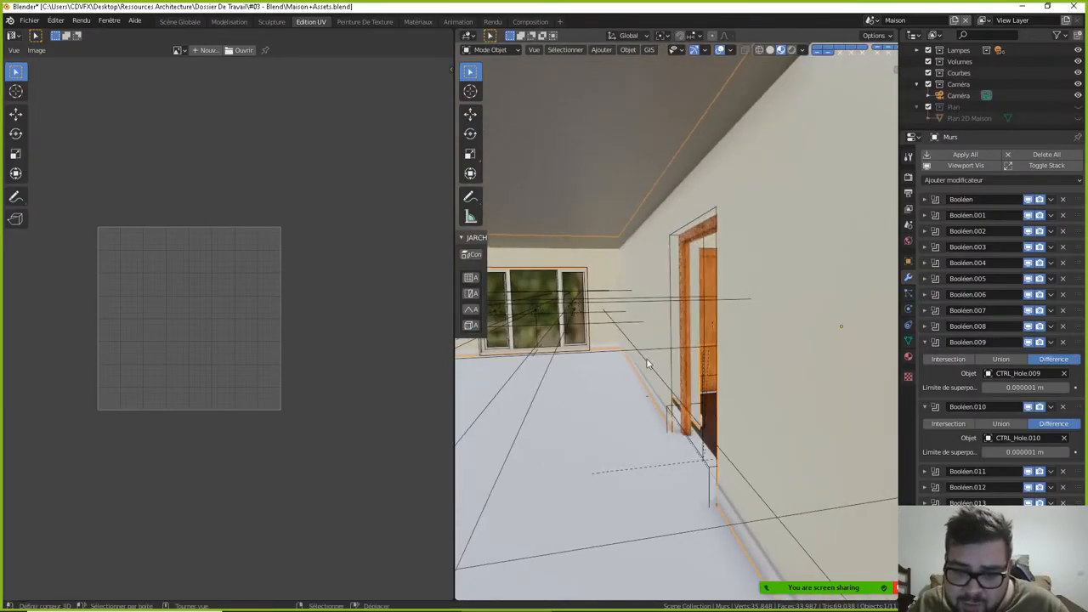
left_click(671, 469)
key("g")
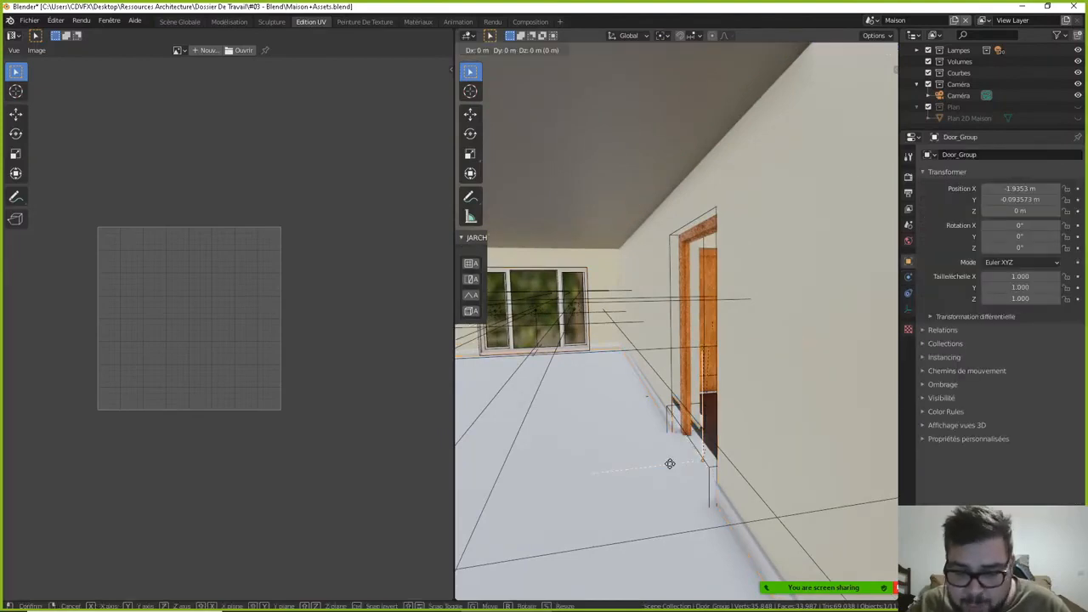
key("z")
type("0.0")
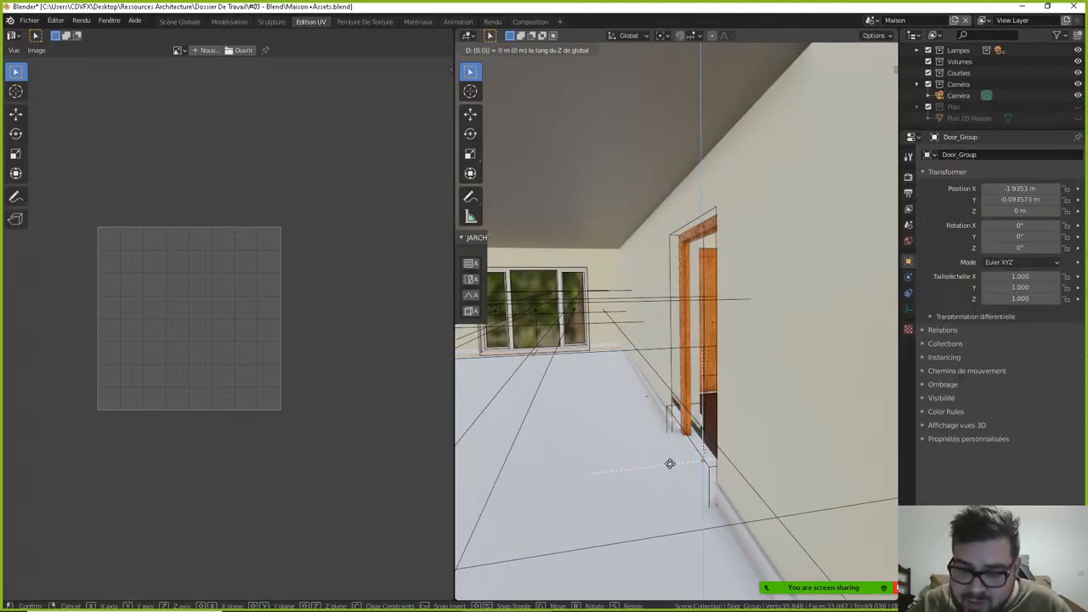
type("02")
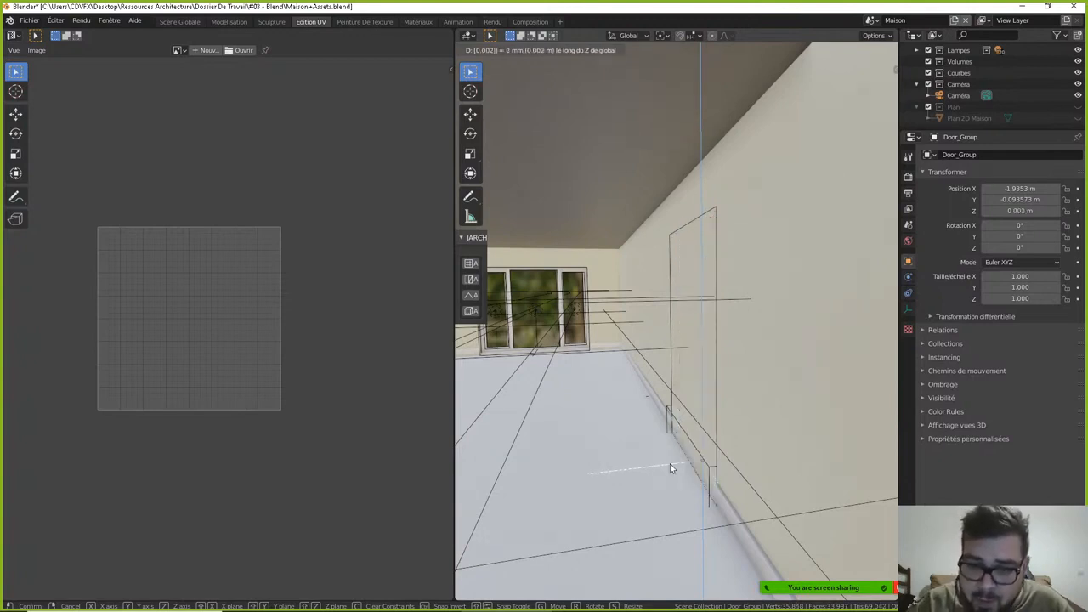
key("Return")
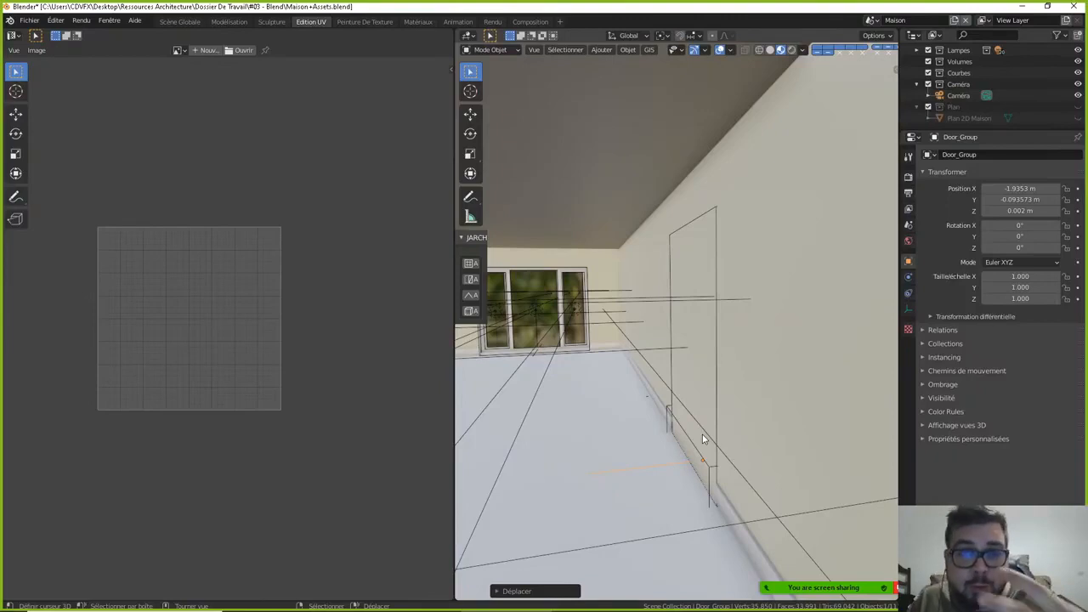
- Raise the same door group a further 0.003 m along the Z axis
type("gz")
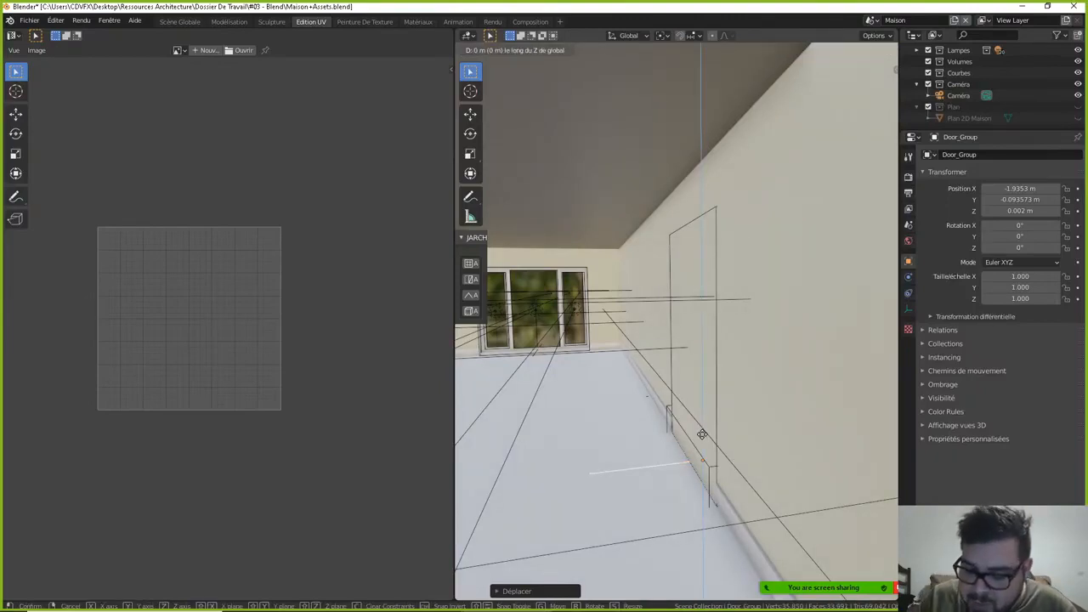
type("0.003")
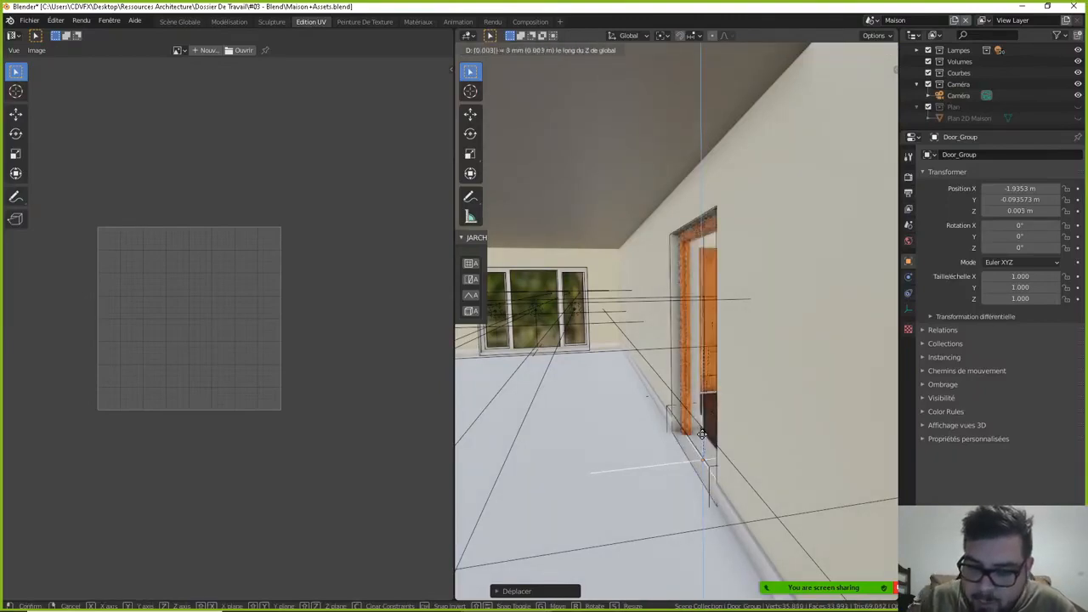
key("Return")
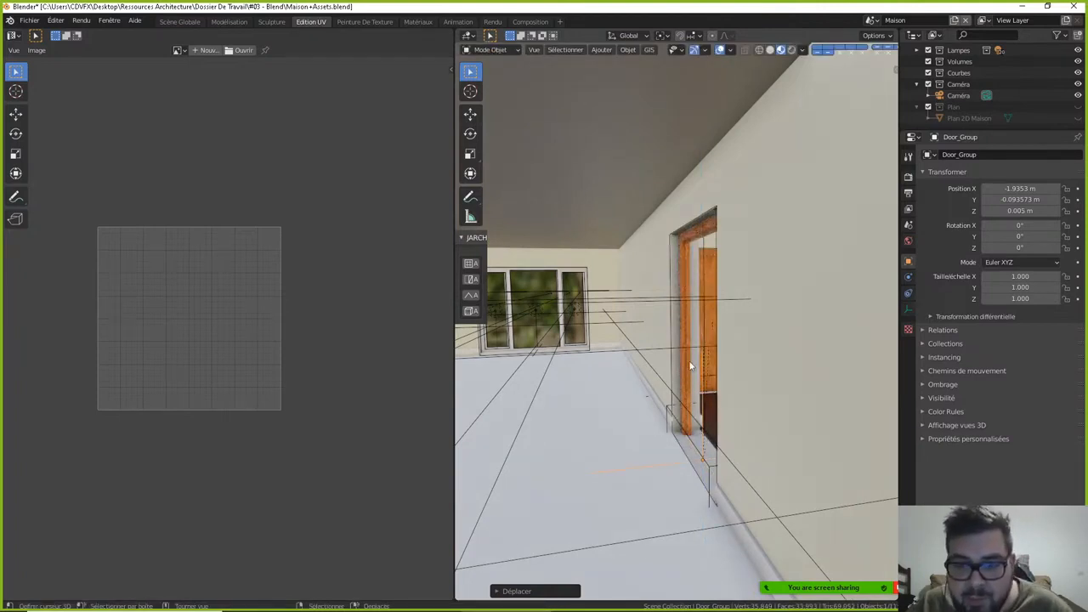
- Select the ceilings object (Plafonds) and hide it to expose the rooms from above
middle_click_drag(695, 381, 562, 413, "shift")
scroll(565, 420, "up", 2)
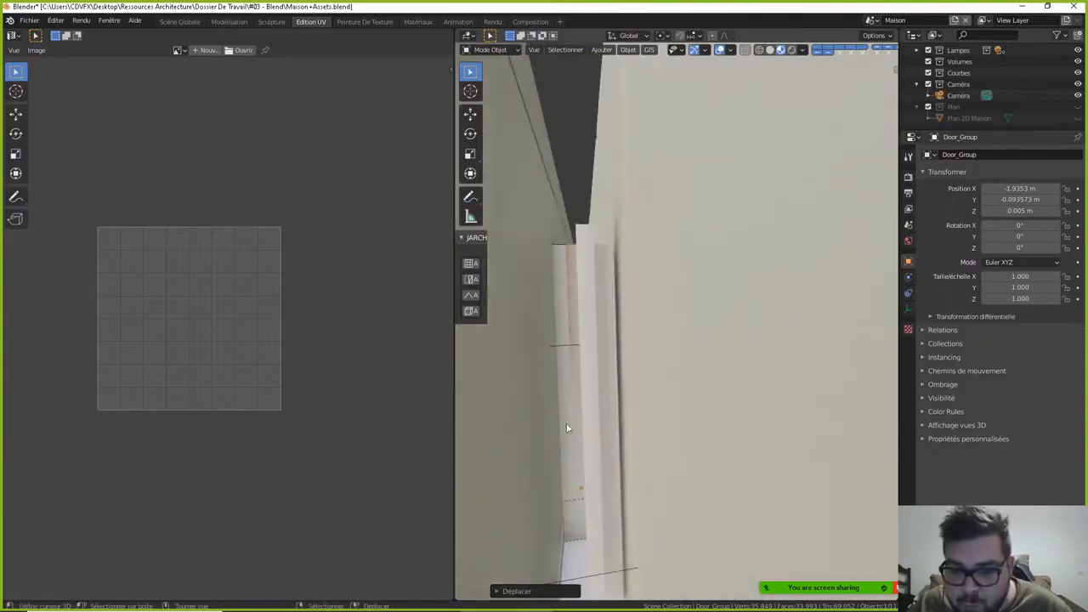
scroll(609, 438, "up", 4)
scroll(610, 438, "down", 1)
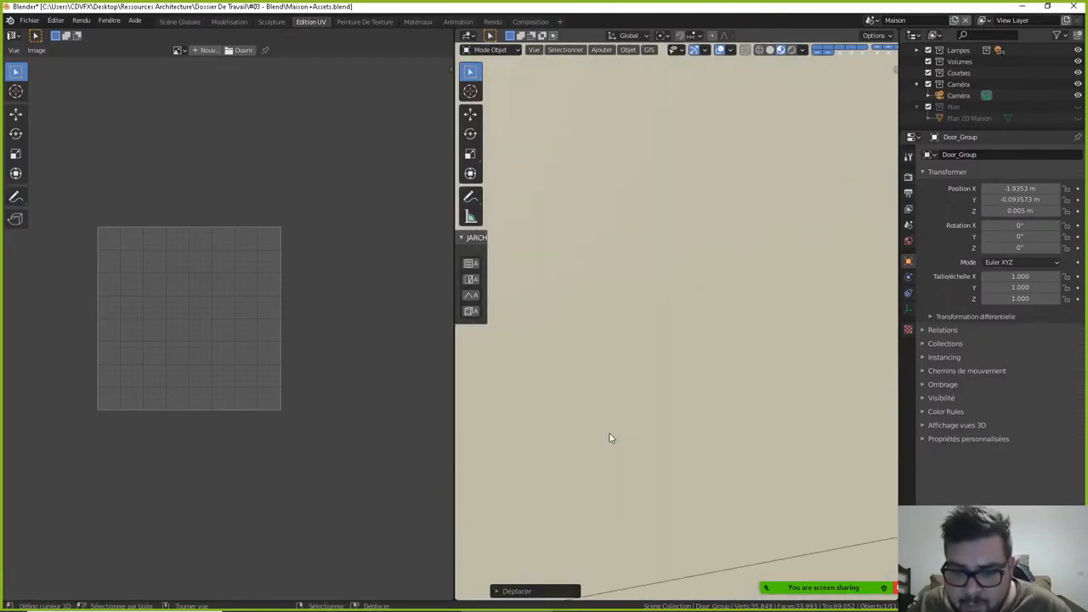
scroll(607, 432, "down", 3)
middle_click_drag(531, 376, 823, 400, "shift")
middle_click_drag(823, 400, 624, 395)
scroll(726, 396, "up", 3)
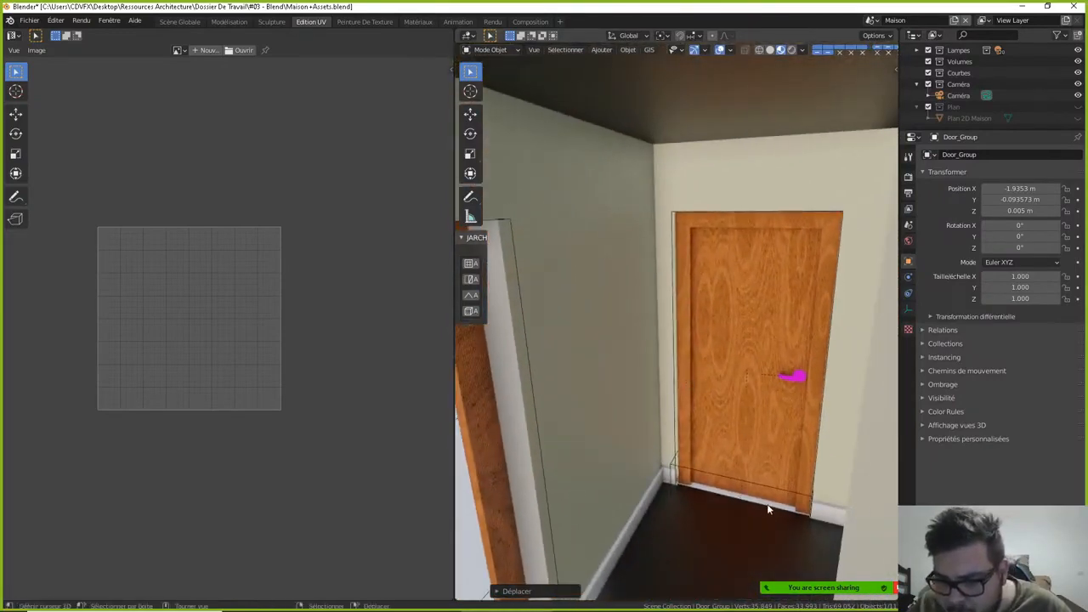
middle_click_drag(744, 400, 739, 514, "shift")
middle_click_drag(752, 379, 692, 368)
scroll(656, 415, "down", 2)
right_click(648, 413)
key("h")
- Raise the door group at the far end of the corridor (Door_Group.002) by 0.005 m along Z
scroll(691, 374, "up", 5)
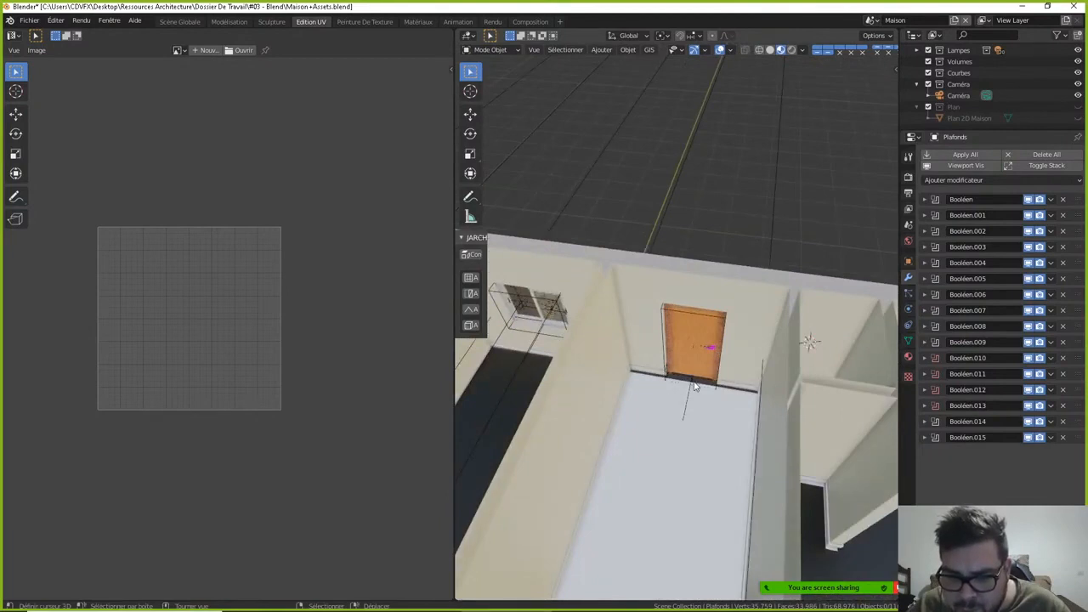
right_click(689, 408)
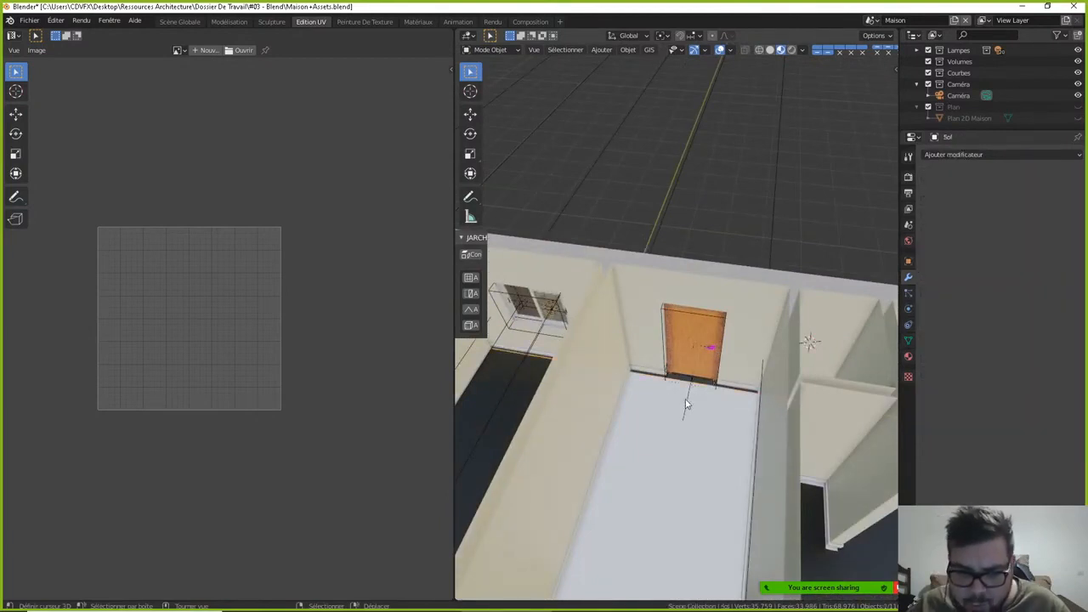
right_click(688, 402)
type("gz")
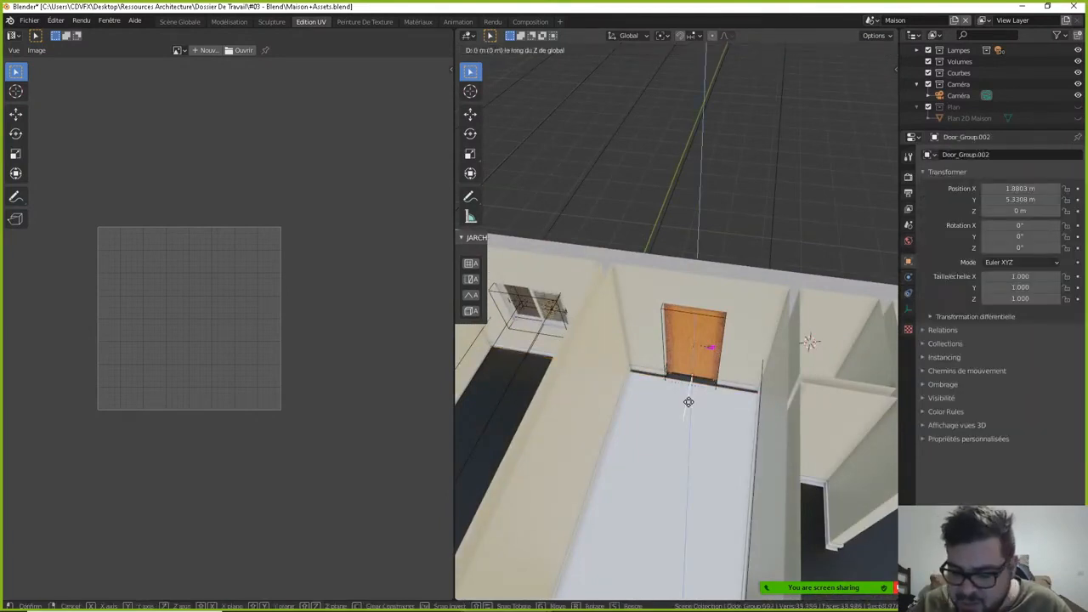
type("0.005")
key("Return")
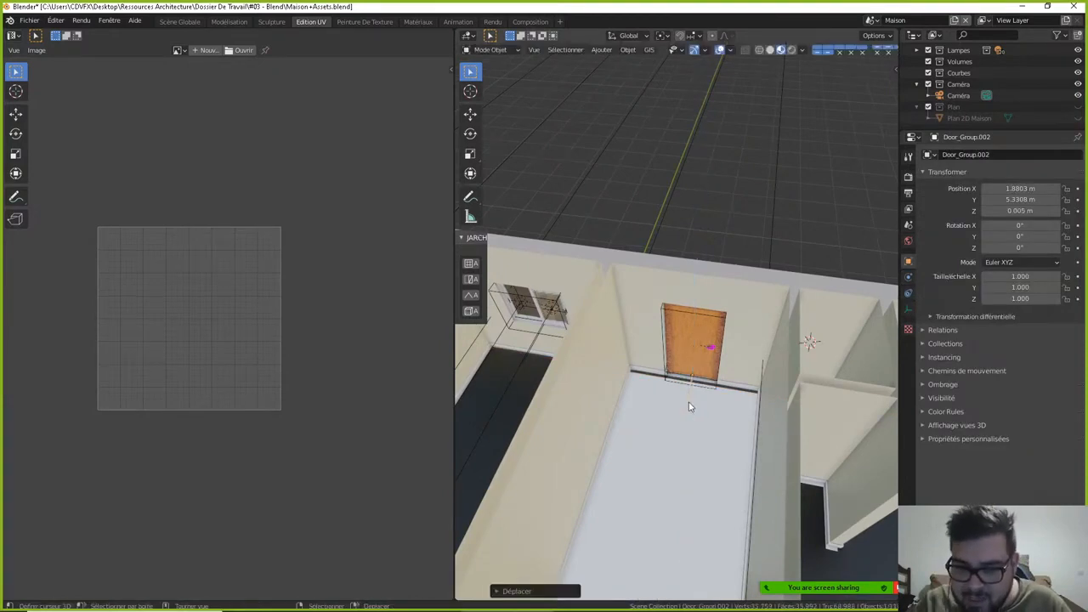
- Delete the Window.003 parts from the opening in the interior partition wall beside the large room
middle_click_drag(570, 375, 614, 367, "shift")
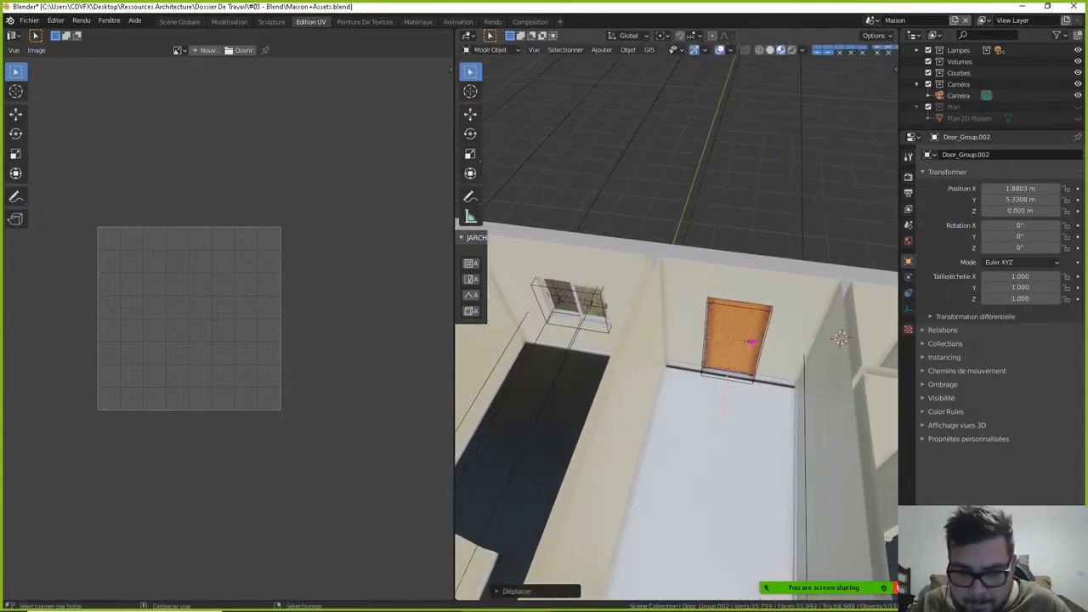
scroll(564, 436, "down", 4)
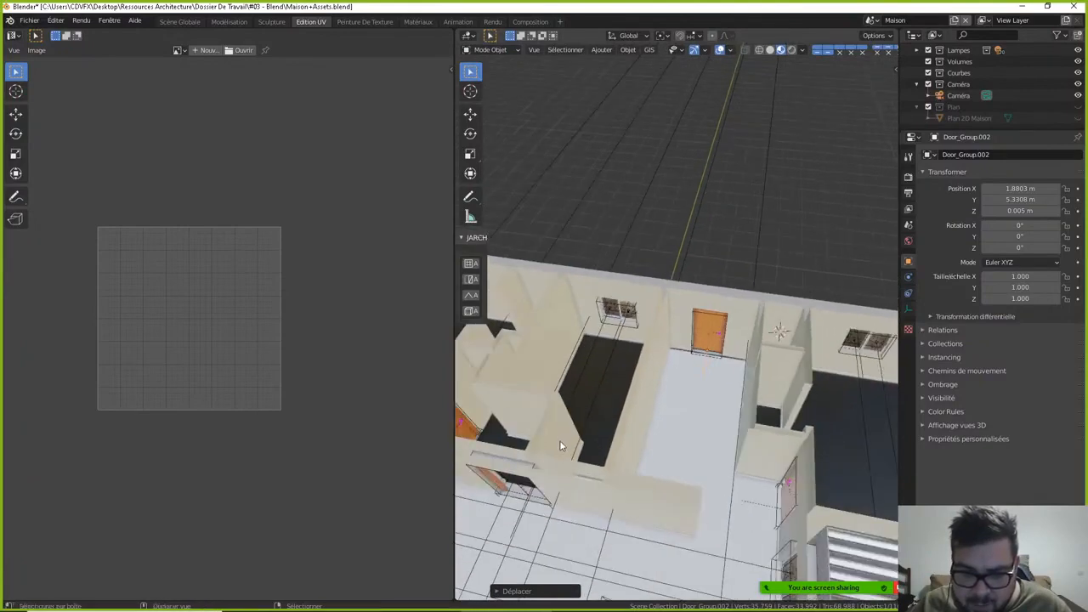
middle_click_drag(560, 441, 701, 340, "shift")
key("KP_7")
scroll(655, 320, "up", 4)
left_click(693, 341)
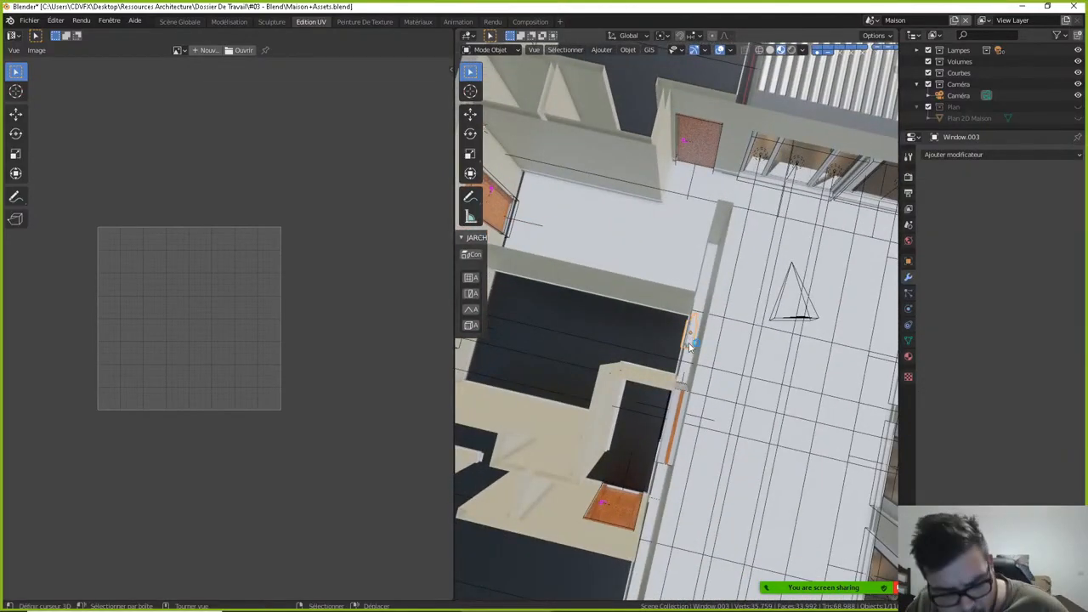
key("x")
left_click(692, 343)
left_click(690, 345)
key("x")
left_click(690, 344)
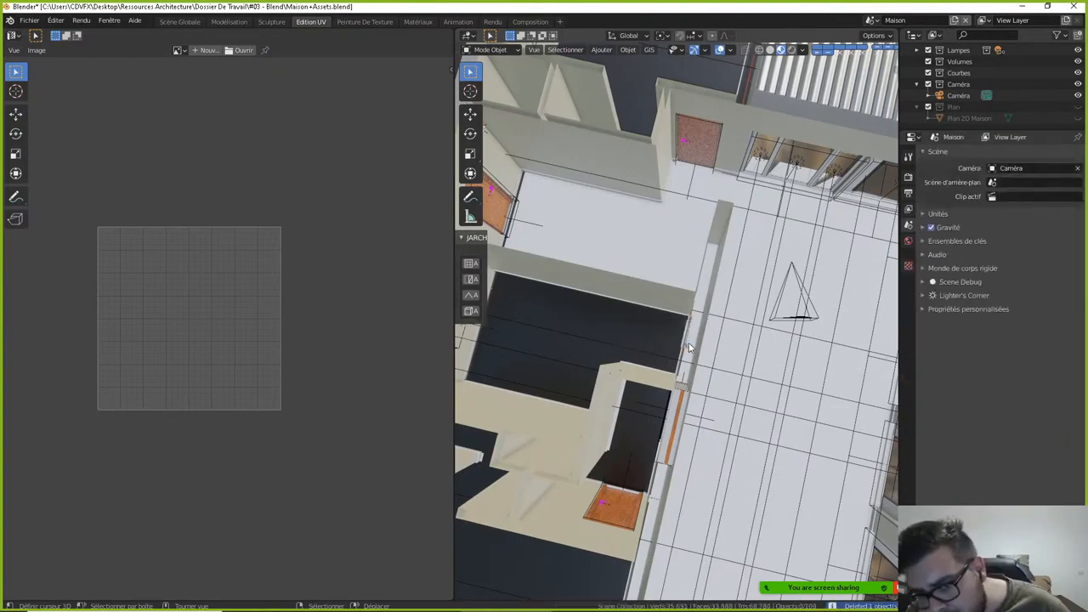
- Try to delete further objects at the partition wall's window opening and undo the deletions
left_click(690, 345)
key("x")
left_click(691, 343)
left_click(690, 346)
key("ctrl+z")
key("ctrl+z")
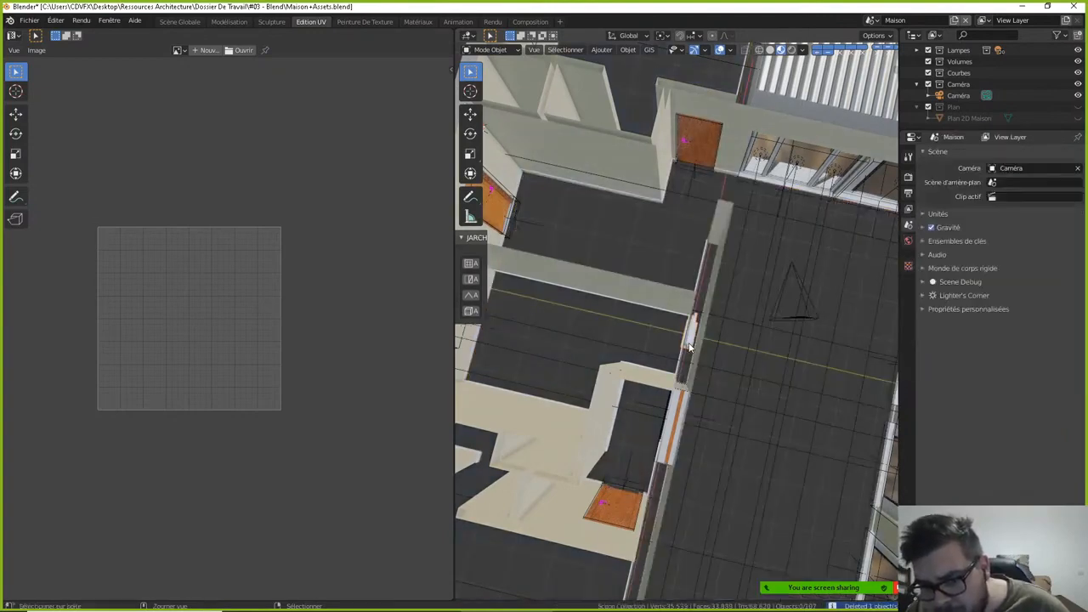
- Delete the remaining window object at the partition wall and show the house from directly above
right_click(689, 342)
key("x")
left_click(691, 343)
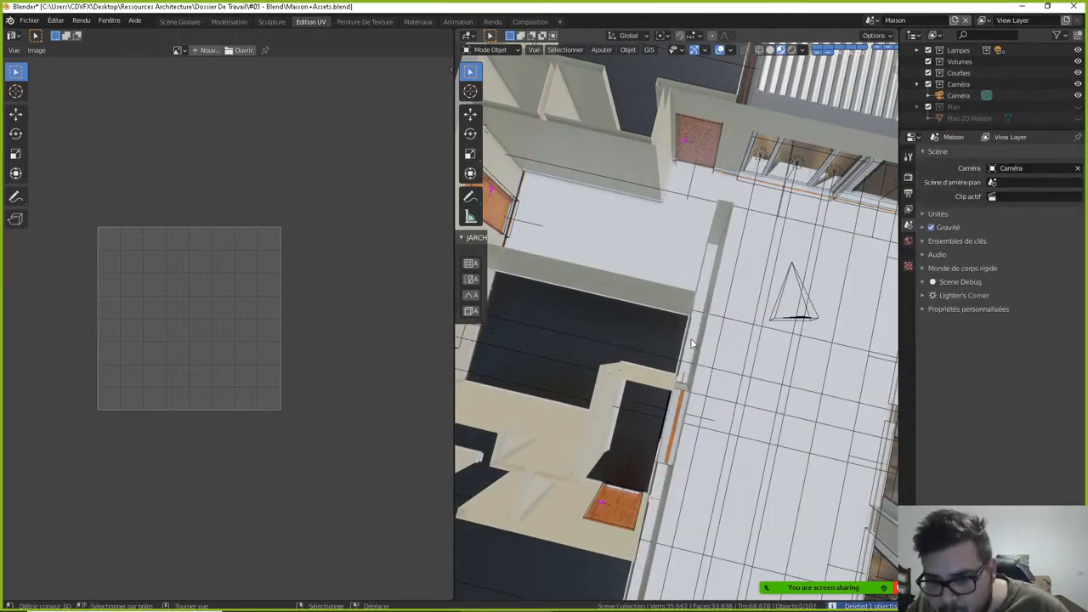
middle_click_drag(685, 338, 629, 258)
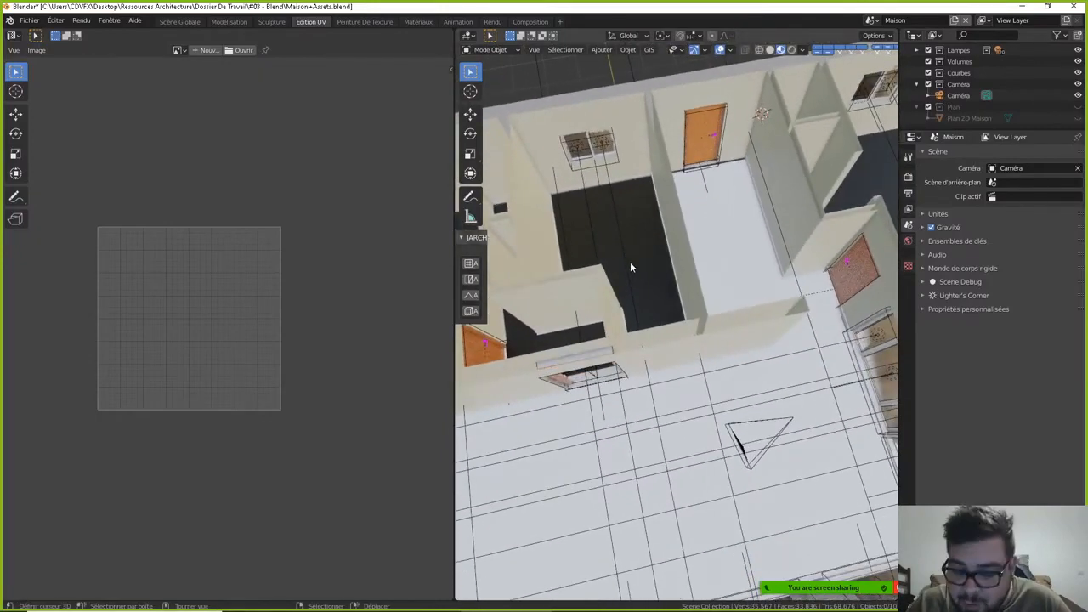
key("KP_7")
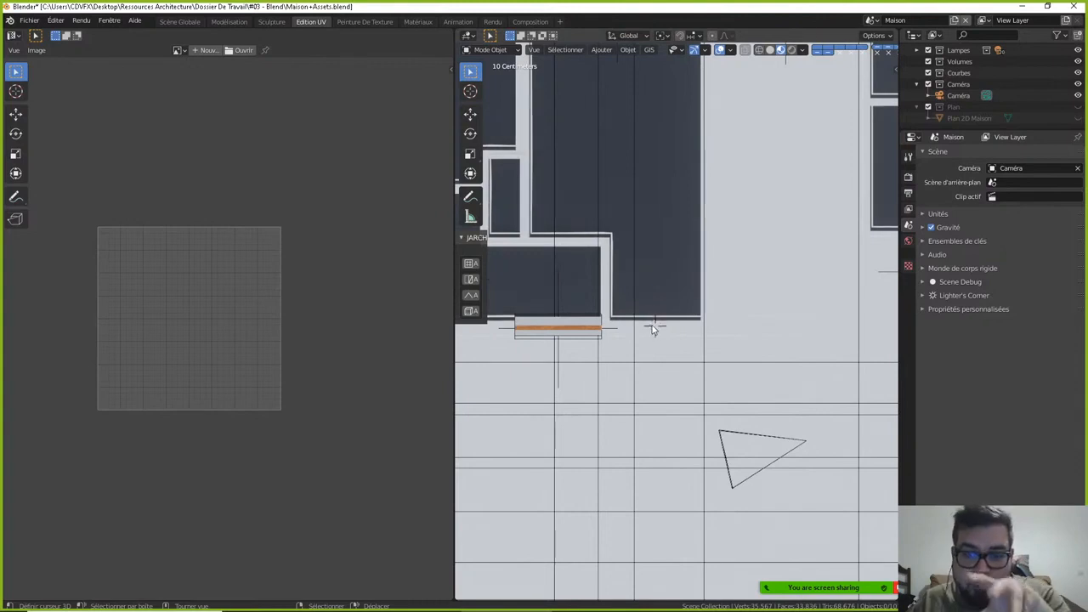
- Add an Archimesh door at the 3D cursor on the partition wall beside the wide doorway and rotate its group 180° about Z
key("shift+a")
mouse_move(650, 314)
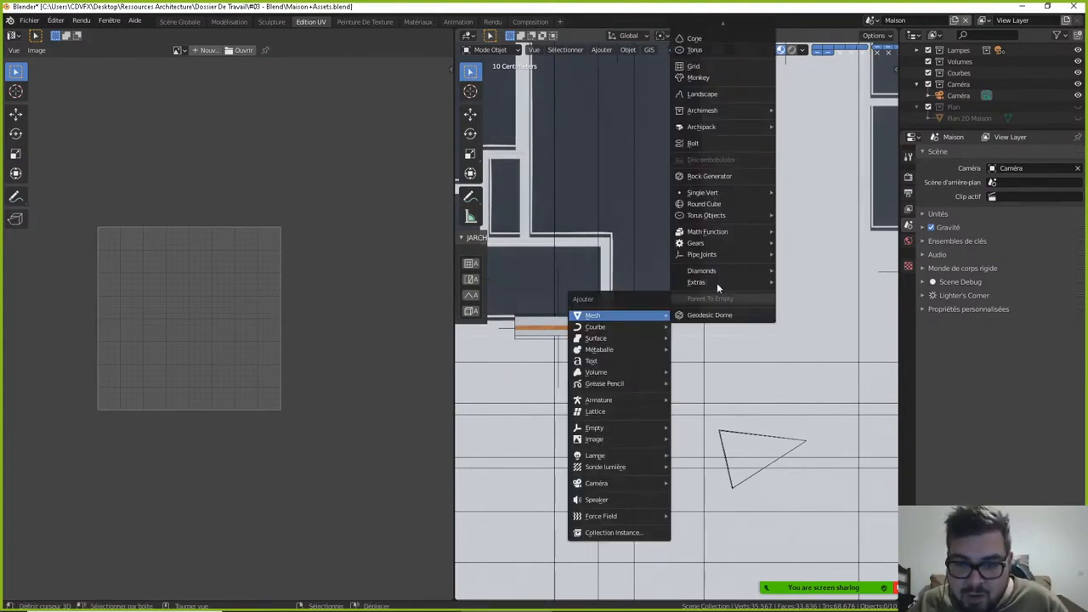
mouse_move(734, 112)
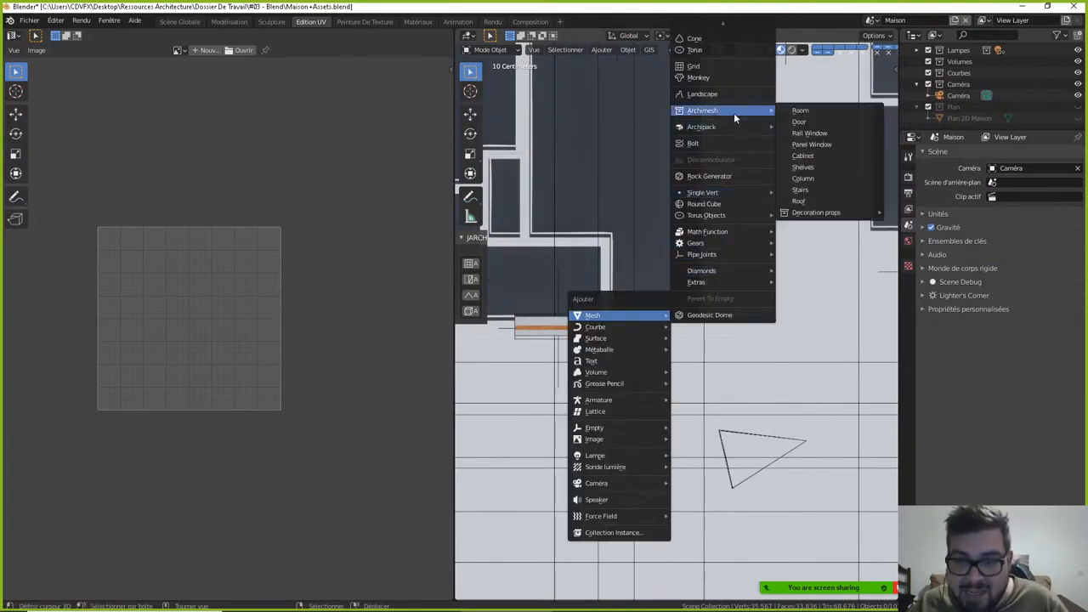
left_click(825, 121)
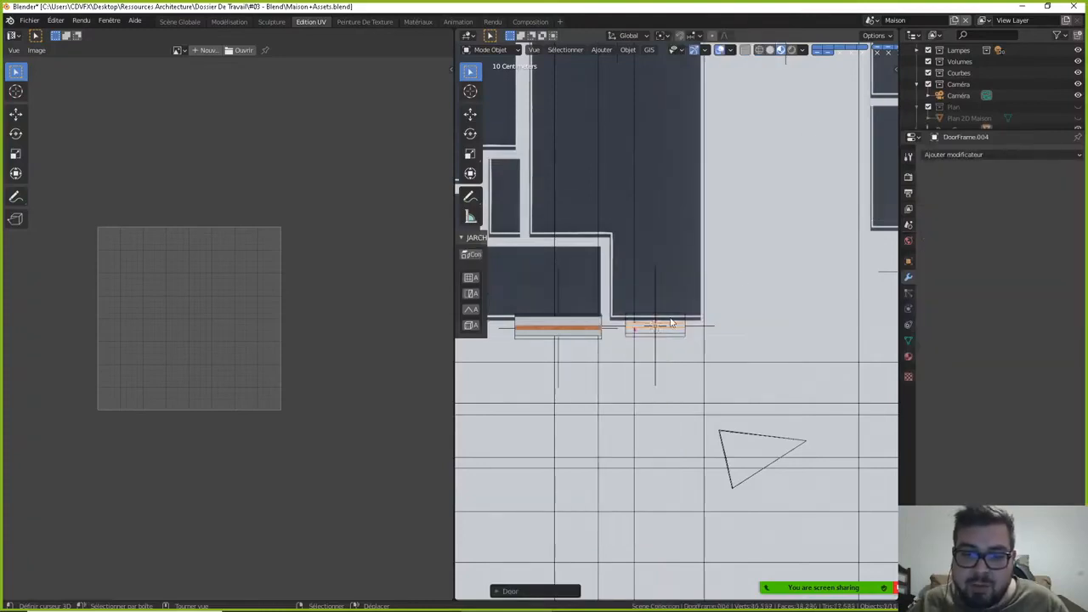
left_click(658, 275)
type("180")
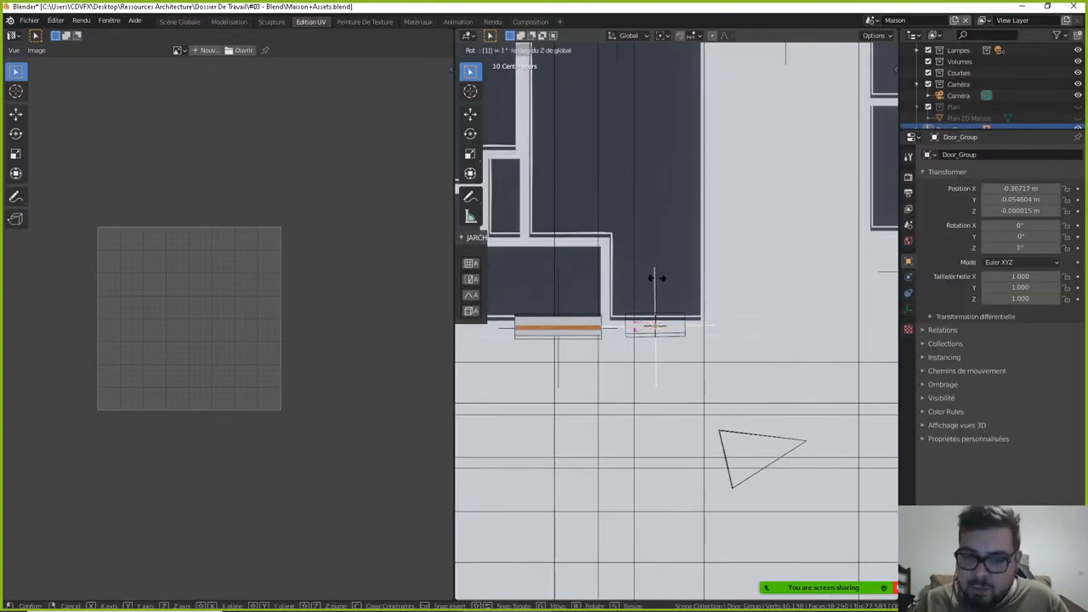
key("Return")
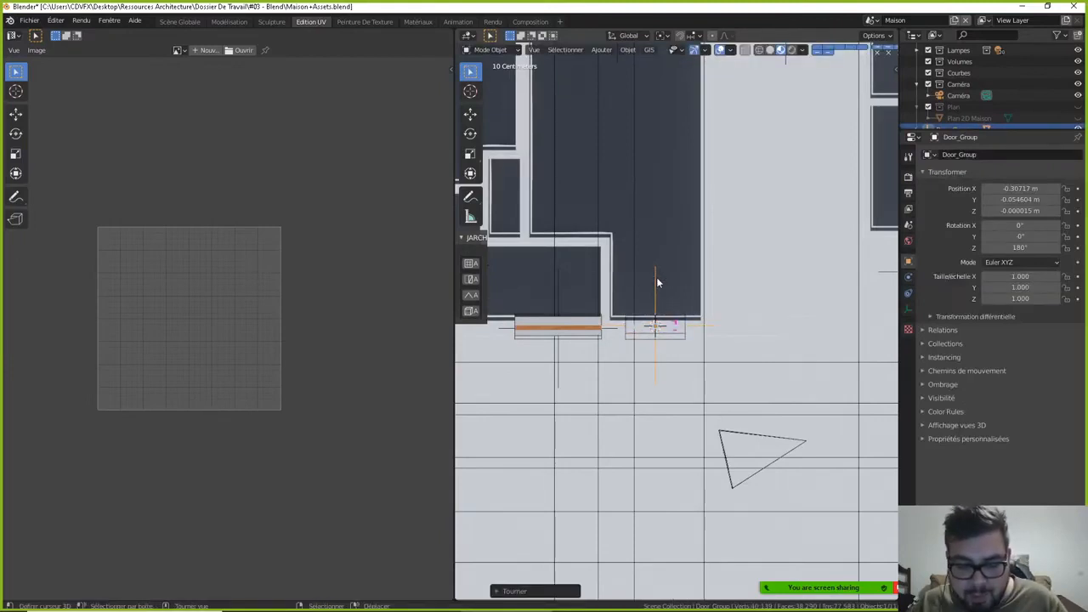
- Move the new door group along Y into line with the partition wall and raise it 0.005 m along Z
key("g")
key("y")
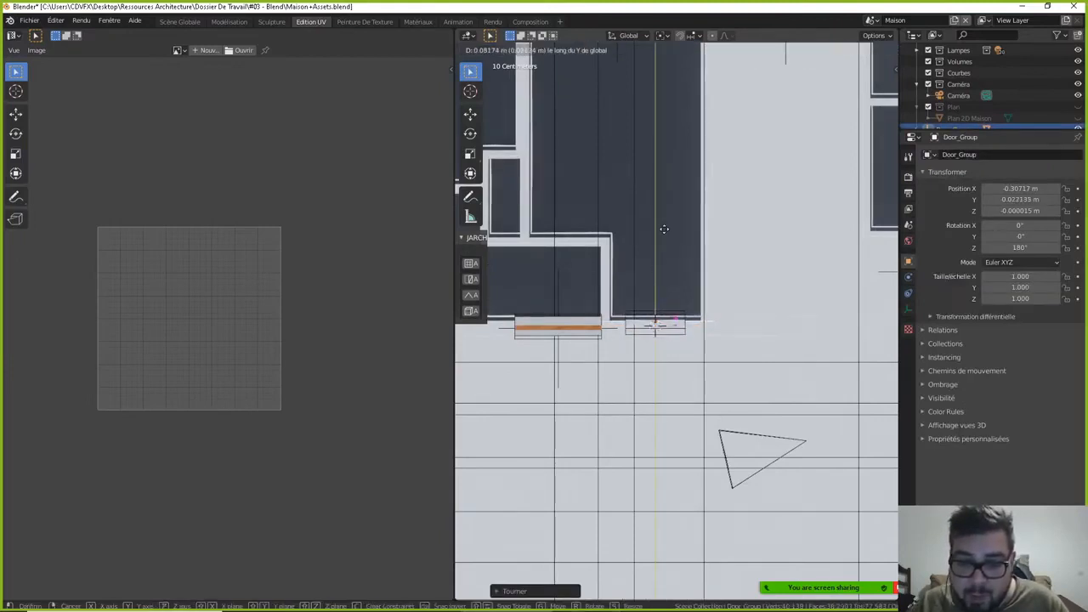
left_click(664, 299)
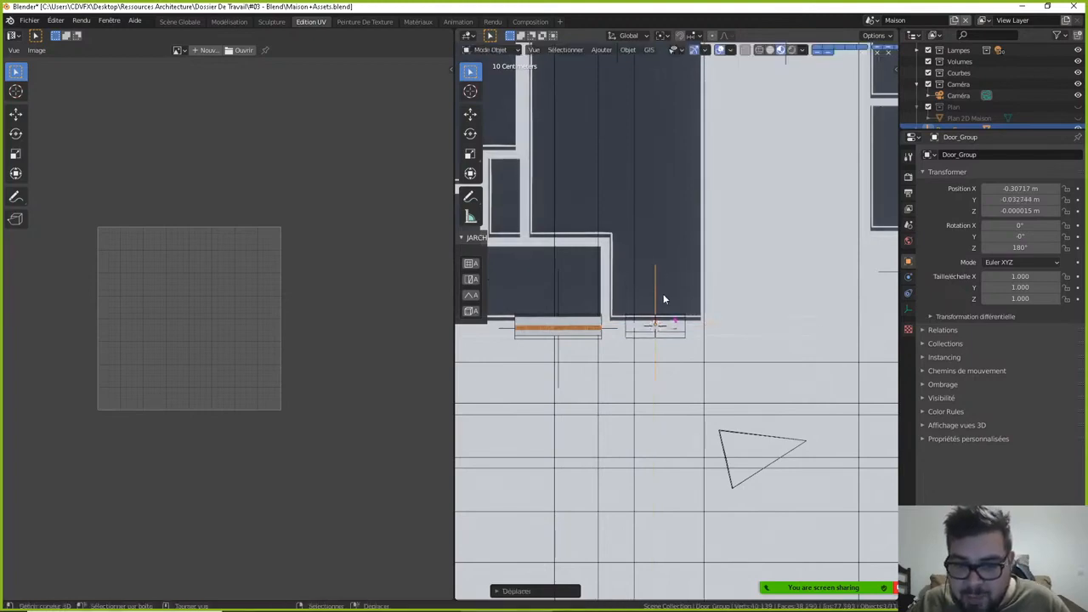
middle_click_drag(664, 299, 673, 194)
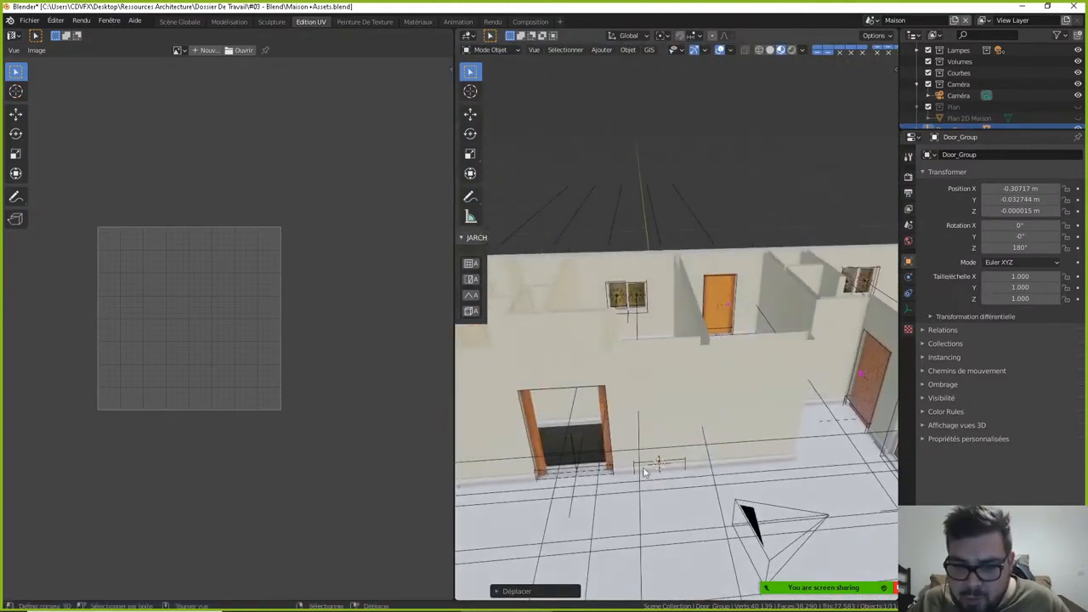
type("gz0")
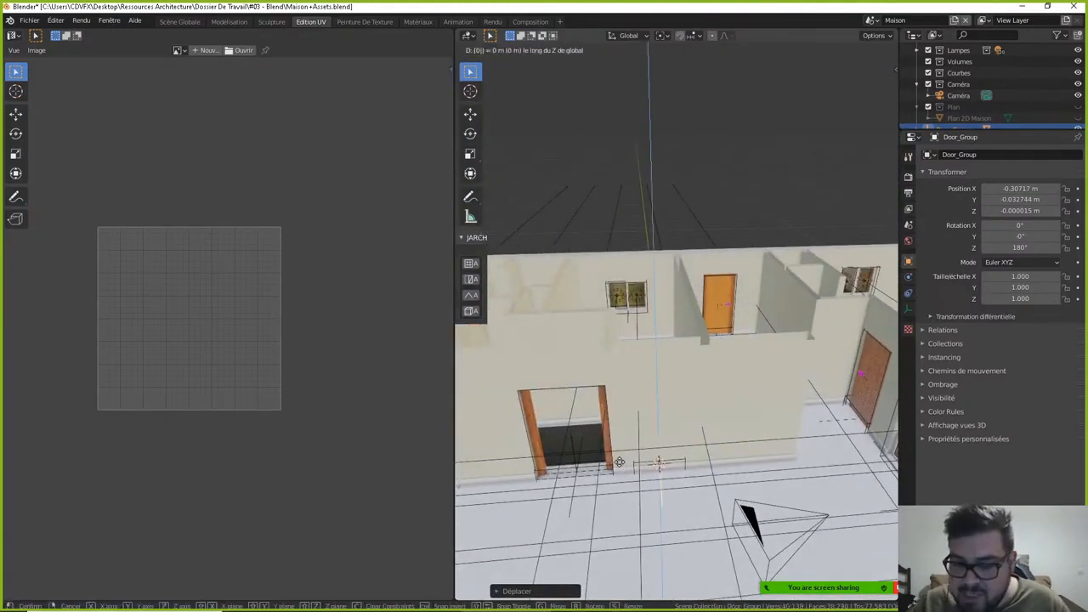
type(".005")
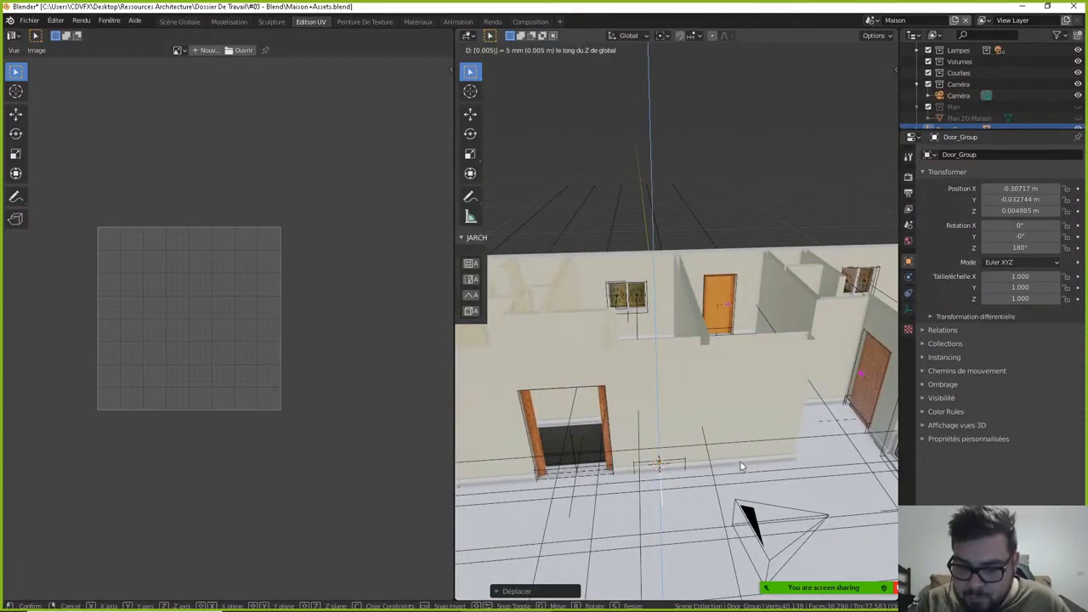
key("Return")
- Use CTRL_Hole.016 as the cutter of the walls' Booléen.016 difference modifier
left_click(740, 409)
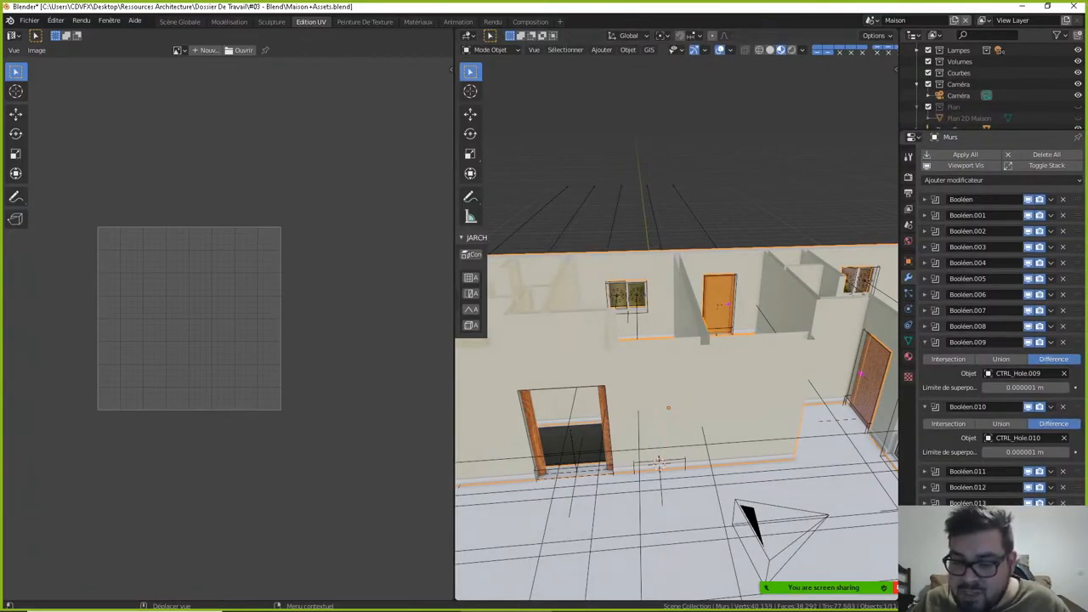
scroll(1058, 502, "down", 2)
left_click(1020, 512)
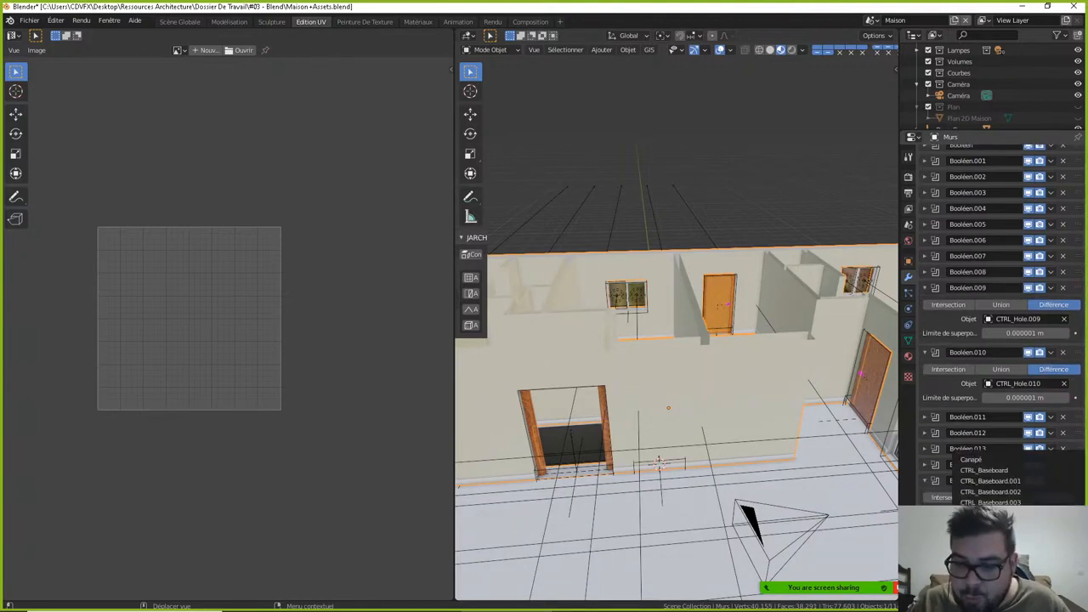
scroll(1020, 489, "down", 8)
scroll(986, 480, "down", 3)
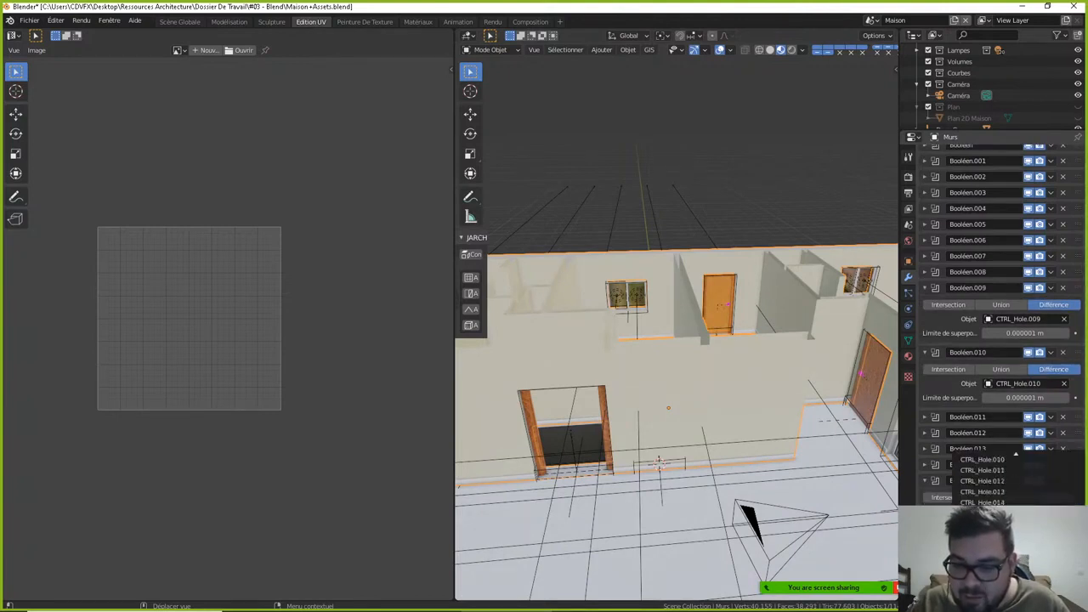
left_click(659, 436)
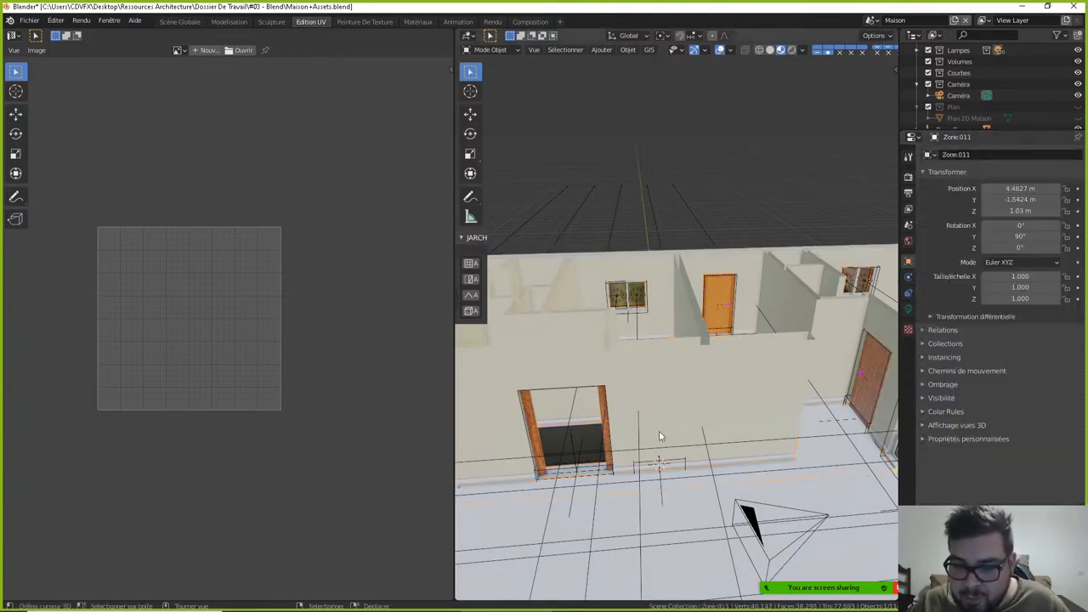
- Examine the new door's cutout in the partition wall in wireframe, then in solid shading
mouse_move(658, 436)
middle_mouse_down()
mouse_move(723, 465)
mouse_move(755, 431)
mouse_move(715, 410)
mouse_move(666, 411)
mouse_move(692, 420)
mouse_move(693, 389)
mouse_move(719, 404)
mouse_move(669, 415)
mouse_move(696, 412)
mouse_move(740, 442)
mouse_move(766, 272)
mouse_move(758, 366)
middle_mouse_up()
left_click(681, 414)
left_click(681, 414)
scroll(667, 413, "up", 2)
key("z")
left_click(668, 410)
right_click(683, 418)
right_click(686, 413)
right_click(687, 412)
key("z")
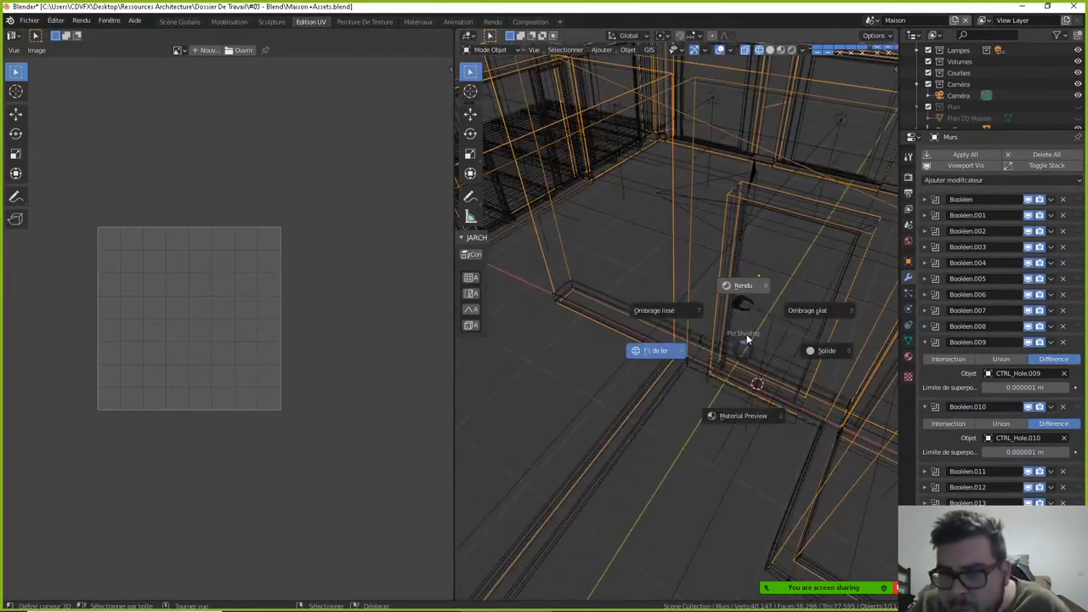
left_click(817, 342)
mouse_move(817, 340)
middle_mouse_down()
mouse_move(623, 329)
mouse_move(651, 359)
middle_mouse_up()
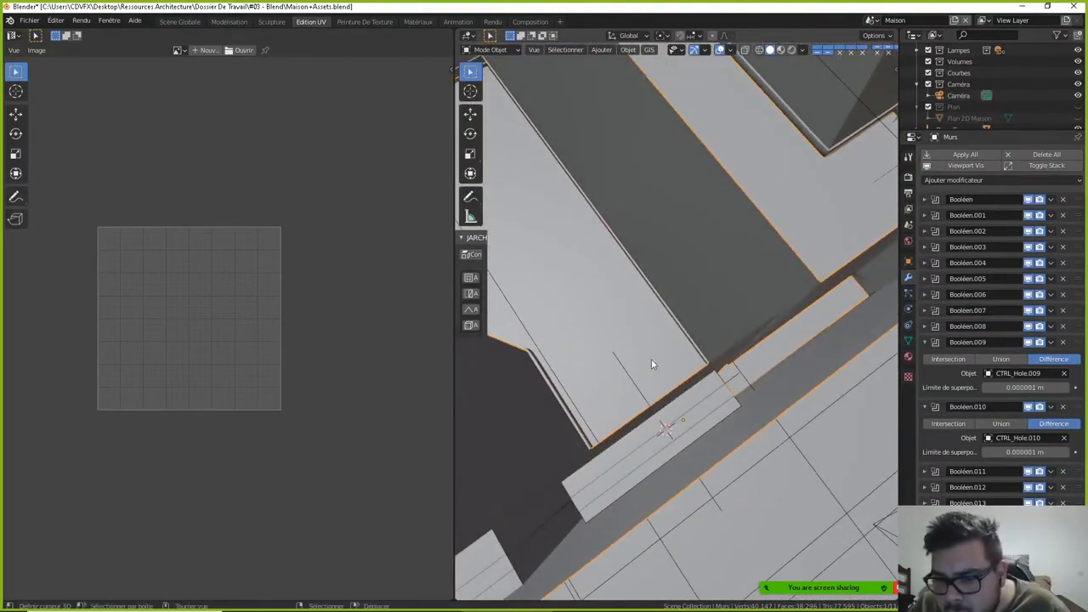
- Scale the new door's cutter CTRL_Hole.016 along Y and shift it along Y so it cuts through the wall
left_click(719, 379)
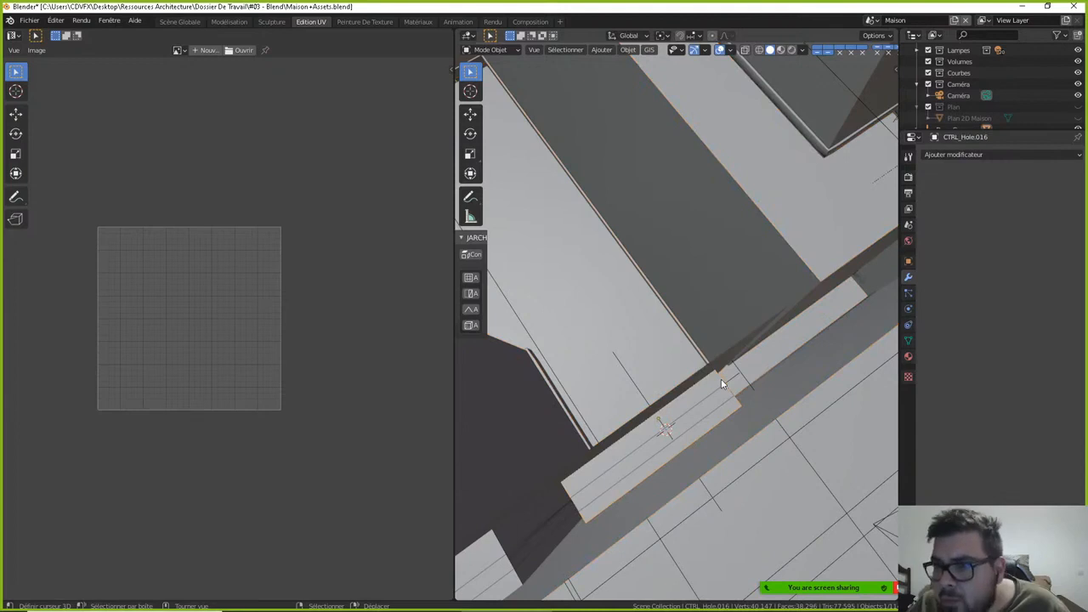
key("s")
key("y")
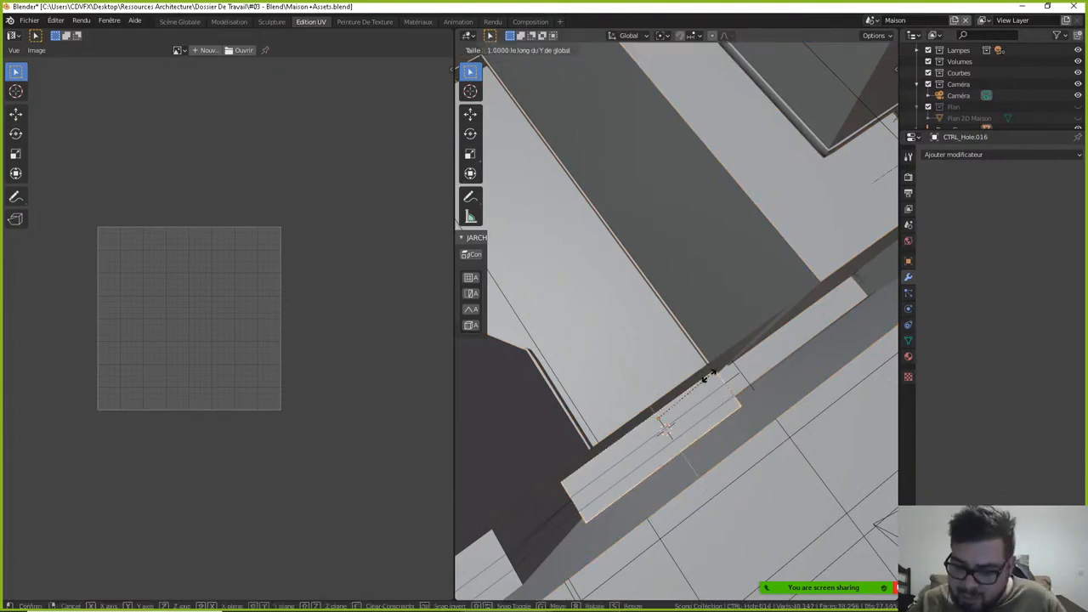
left_click(709, 375)
key("g")
key("y")
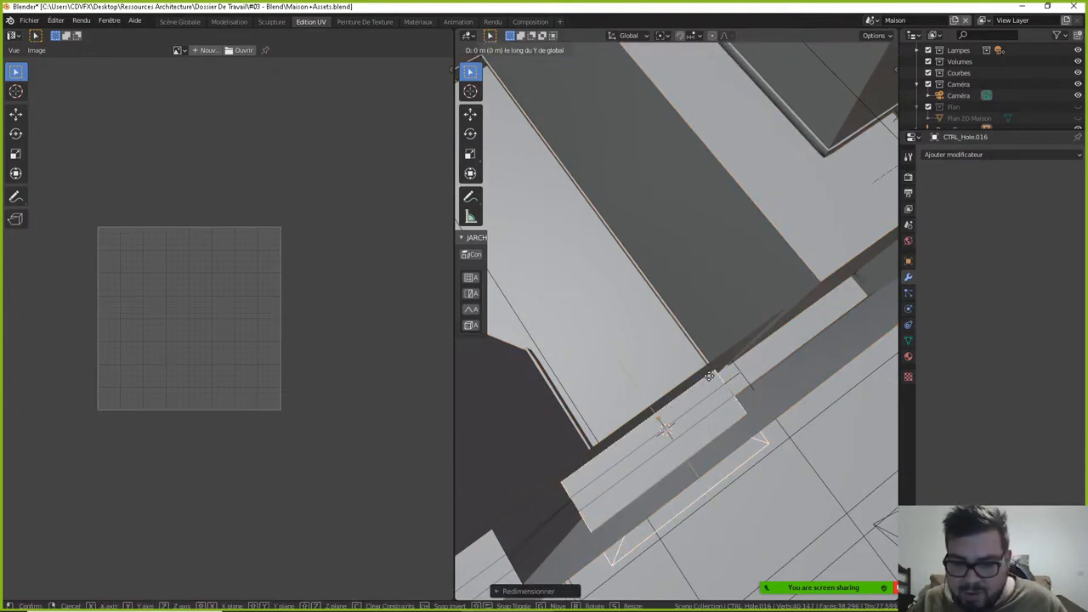
left_click(700, 385)
middle_click_drag(700, 384, 654, 295)
scroll(660, 333, "down", 1)
middle_click_drag(659, 334, 631, 318)
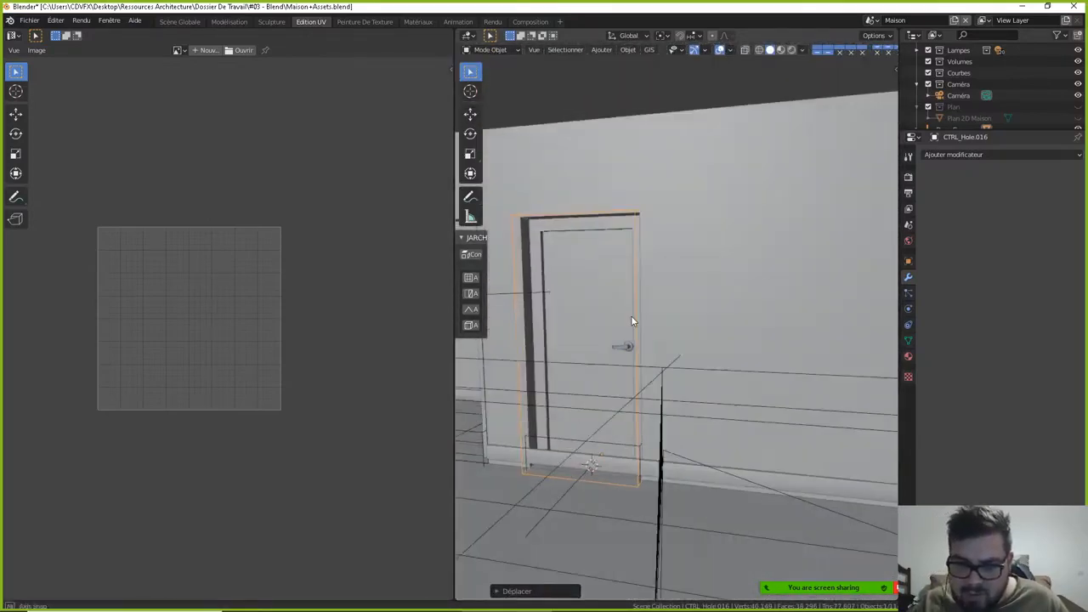
scroll(631, 320, "down", 2)
key("Tab")
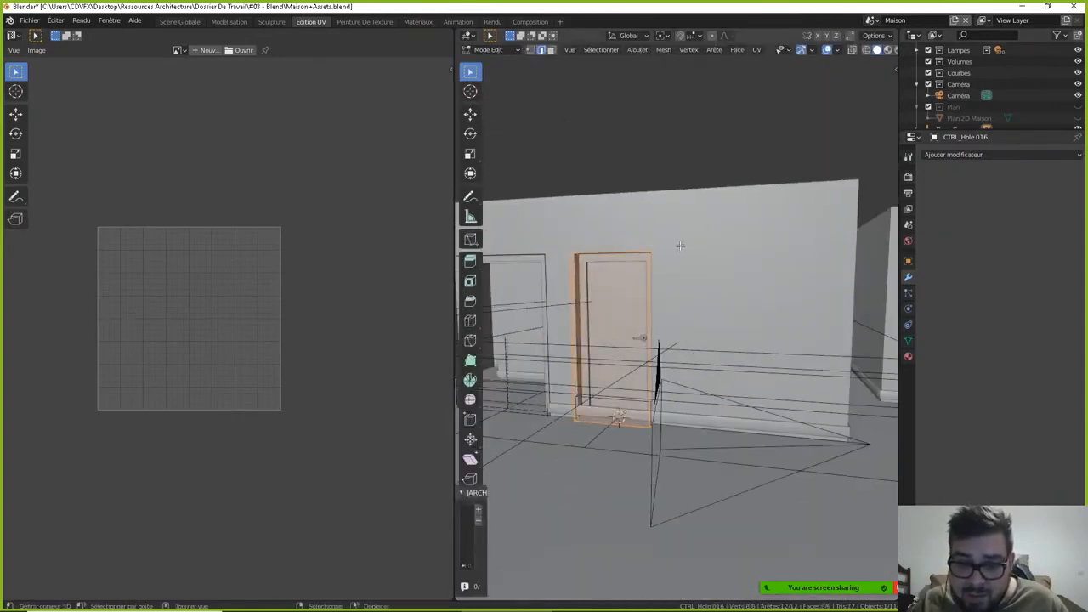
key("Tab")
- Add a Boolean difference modifier to the baseboards (Plinthes) with CTRL_Hole.016 as the cutter object
left_click(712, 422)
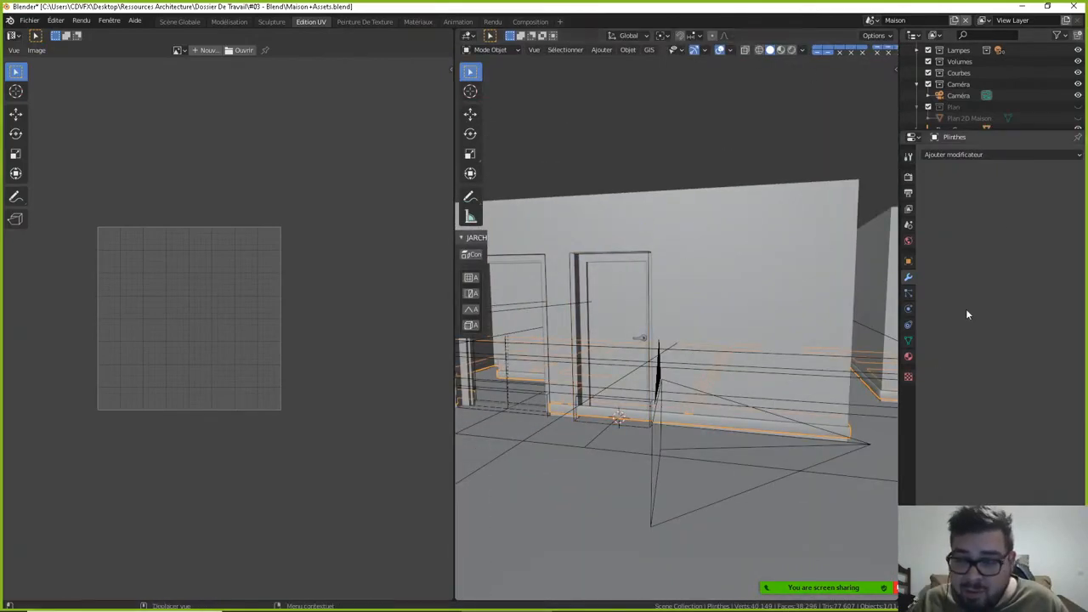
left_click(988, 155)
left_click(815, 205)
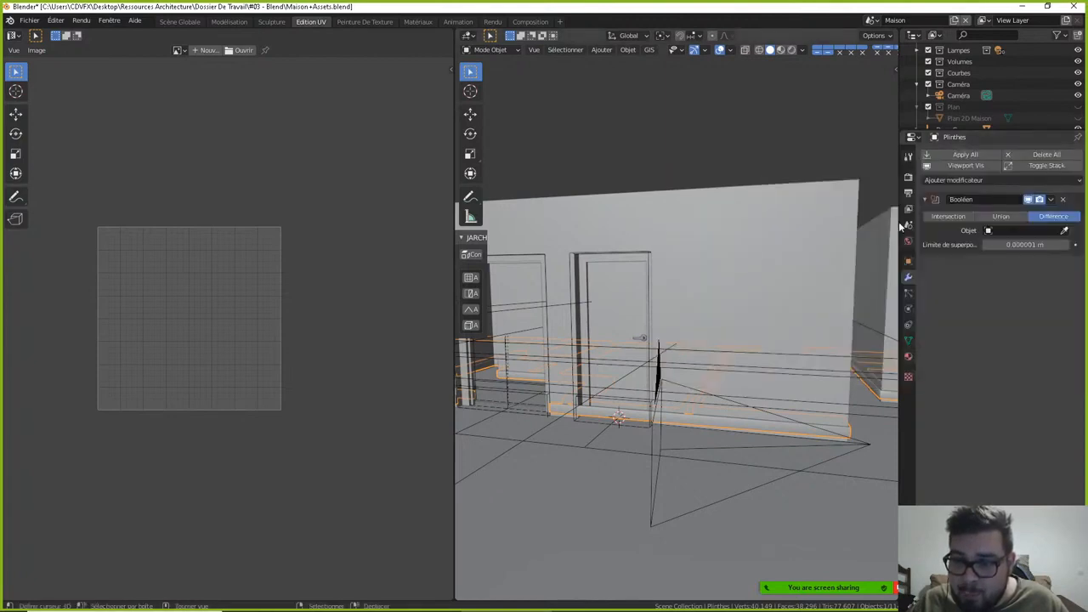
left_click(1028, 230)
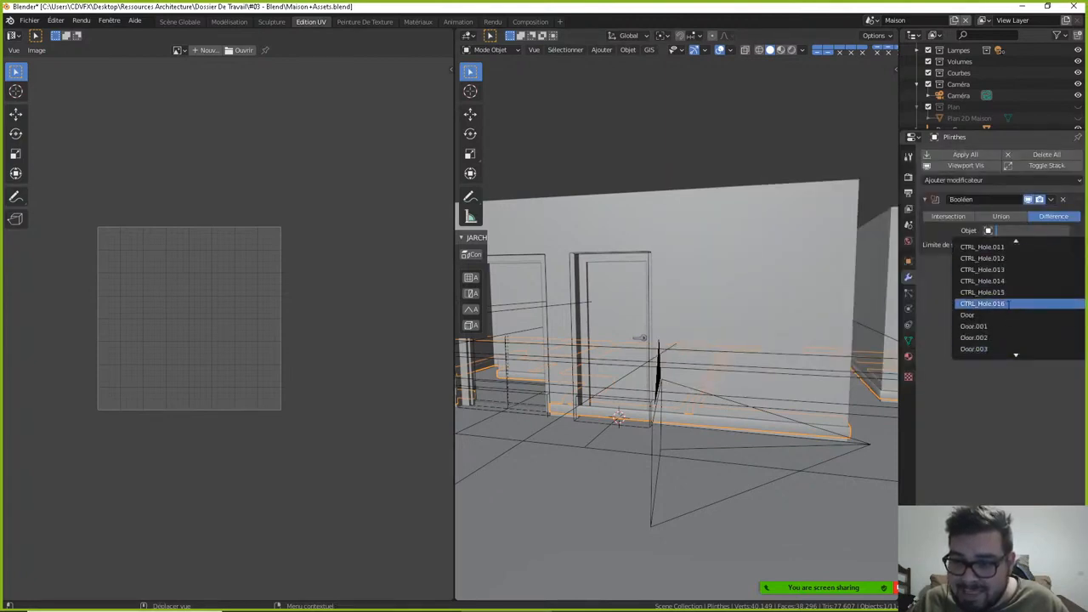
left_click(969, 303)
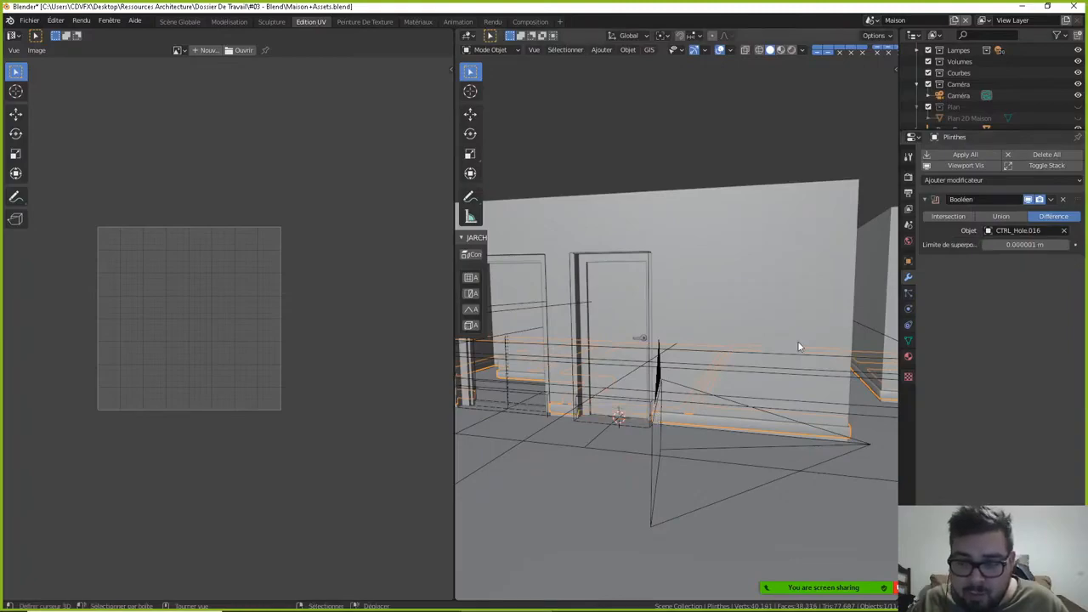
- Apply all the Boolean modifiers on the walls (Murs), from Booléen to Booléen.016, and check the resulting mesh in Edit Mode
middle_click_drag(799, 330, 712, 281)
left_click(738, 294)
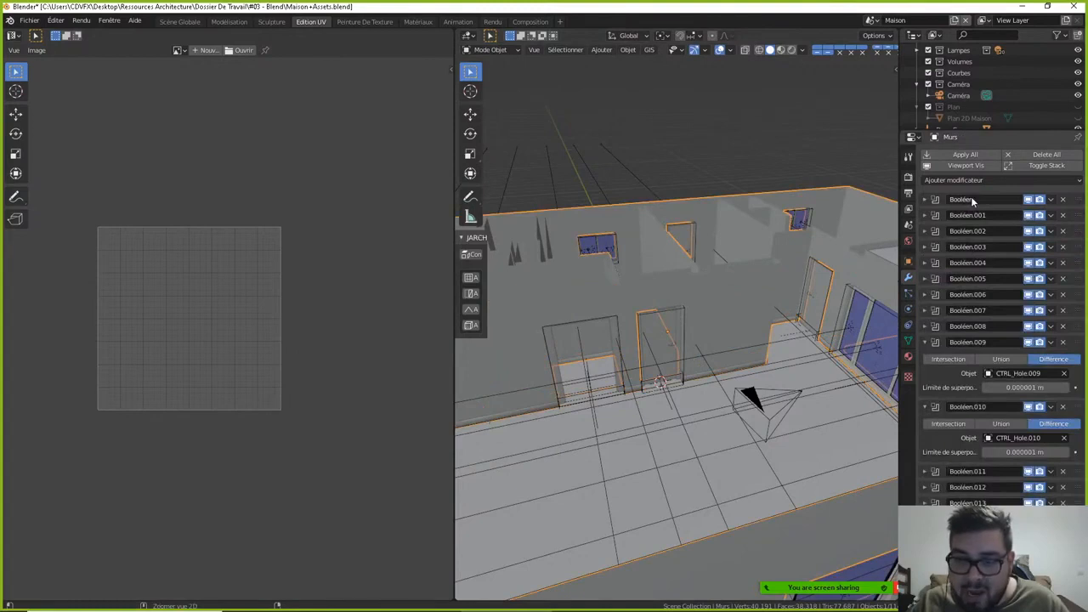
key("ctrl+a")
key("ctrl+a")
key("ctrl+a")
key("ctrl+a")
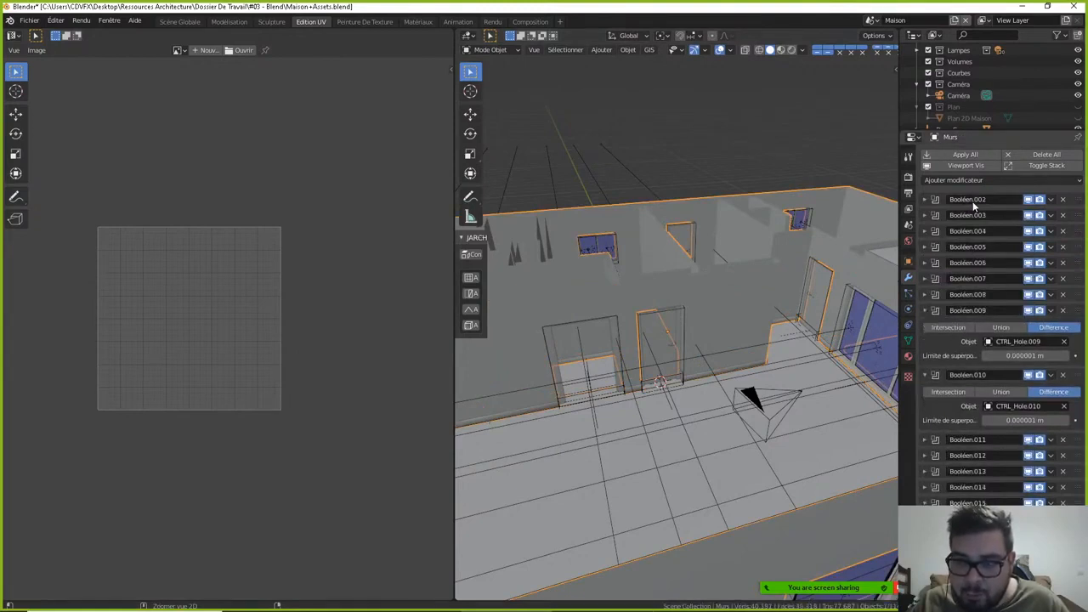
key("ctrl+a")
key("ctrl+a")
key("ctrl+a")
key("ctrl+a")
key("ctrl+a")
key("ctrl+a")
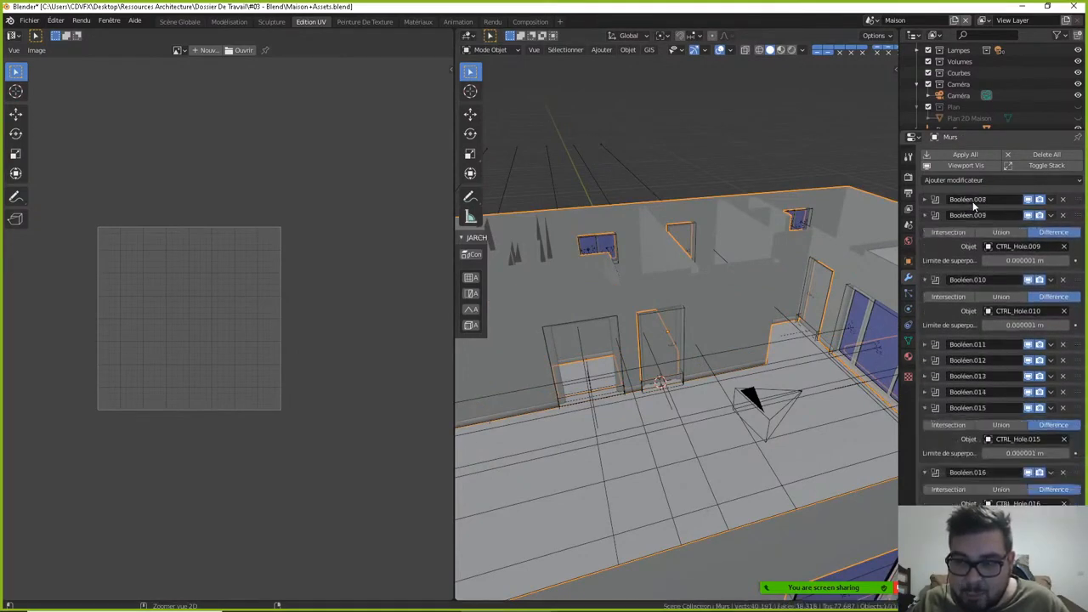
key("ctrl+a")
key("ctrl+a")
key("ctrl+a")
key("ctrl+a")
key("ctrl+a")
key("ctrl+a")
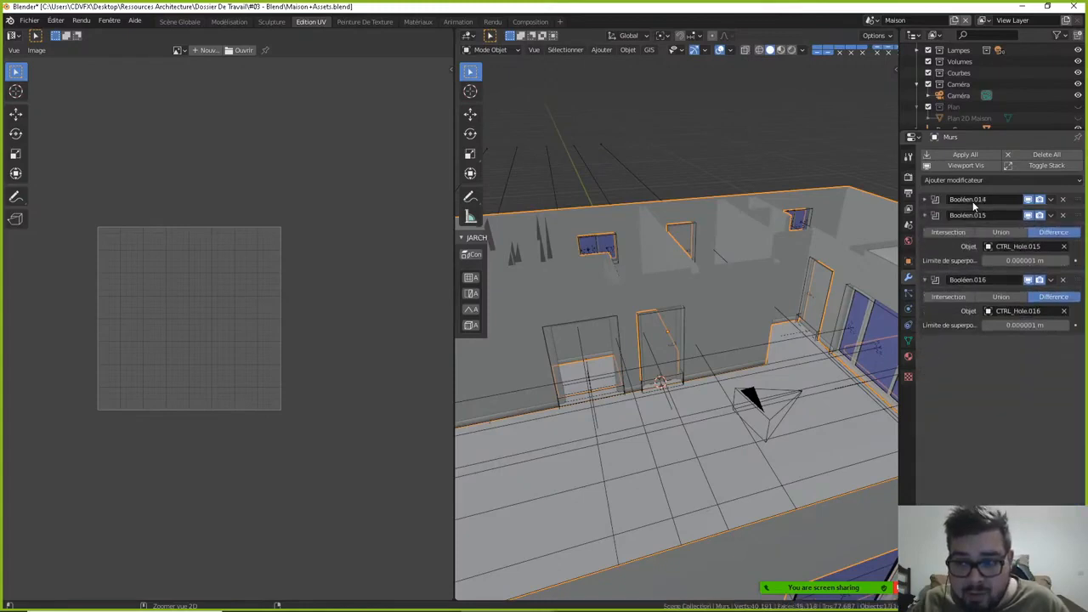
key("ctrl+a")
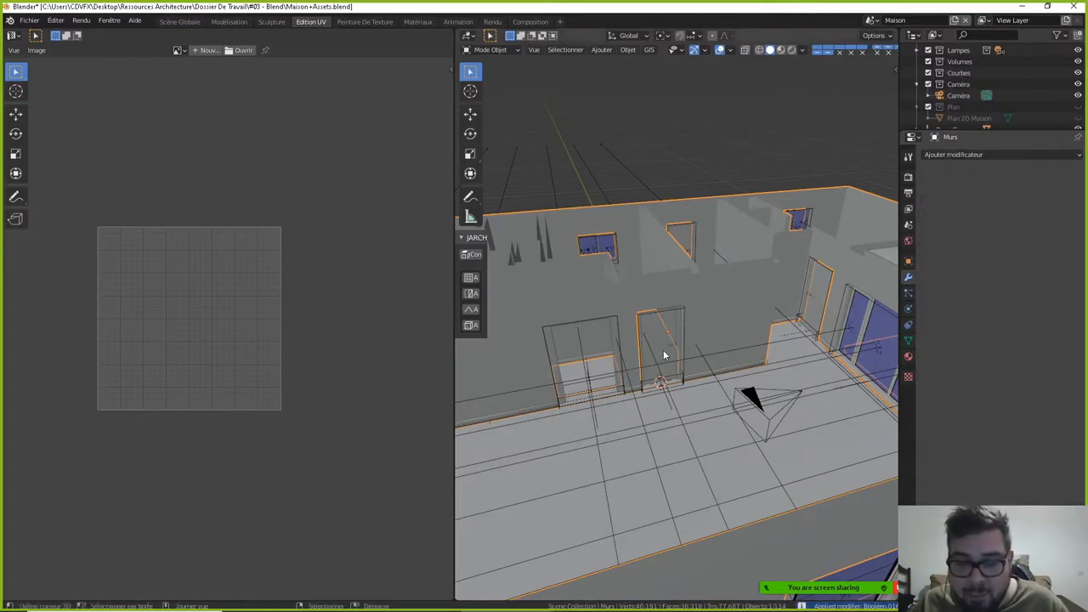
key("ctrl+z")
key("ctrl+shift+z")
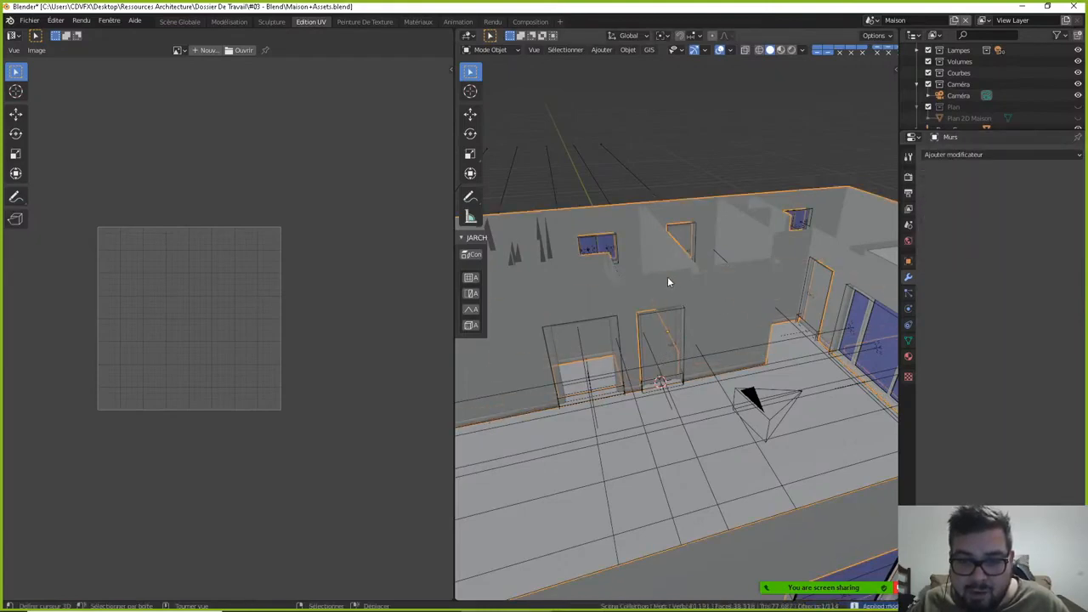
middle_click_drag(668, 282, 701, 281)
key("Tab")
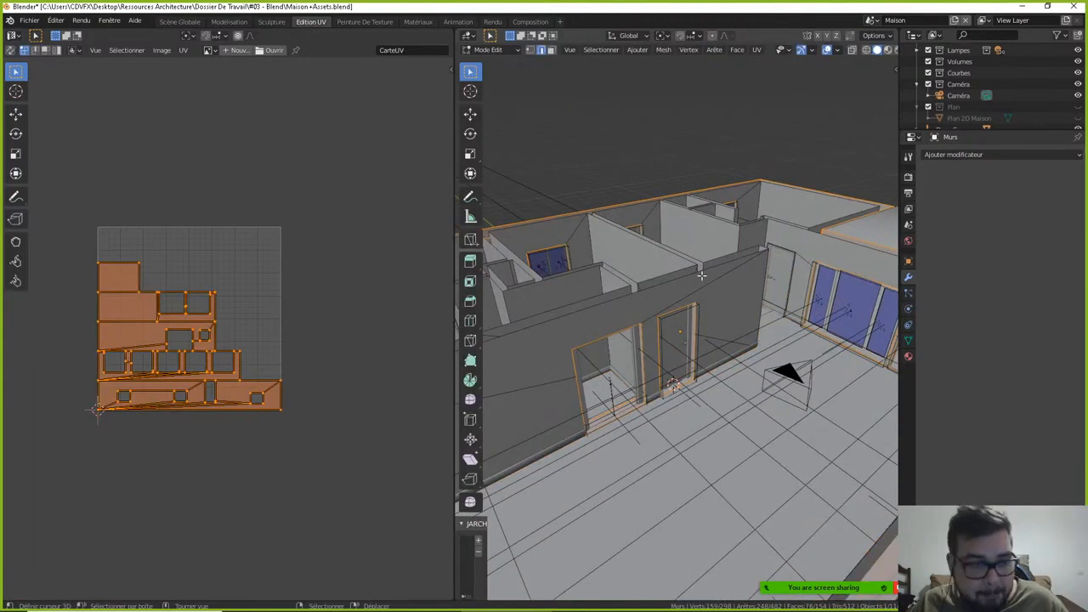
key("Tab")
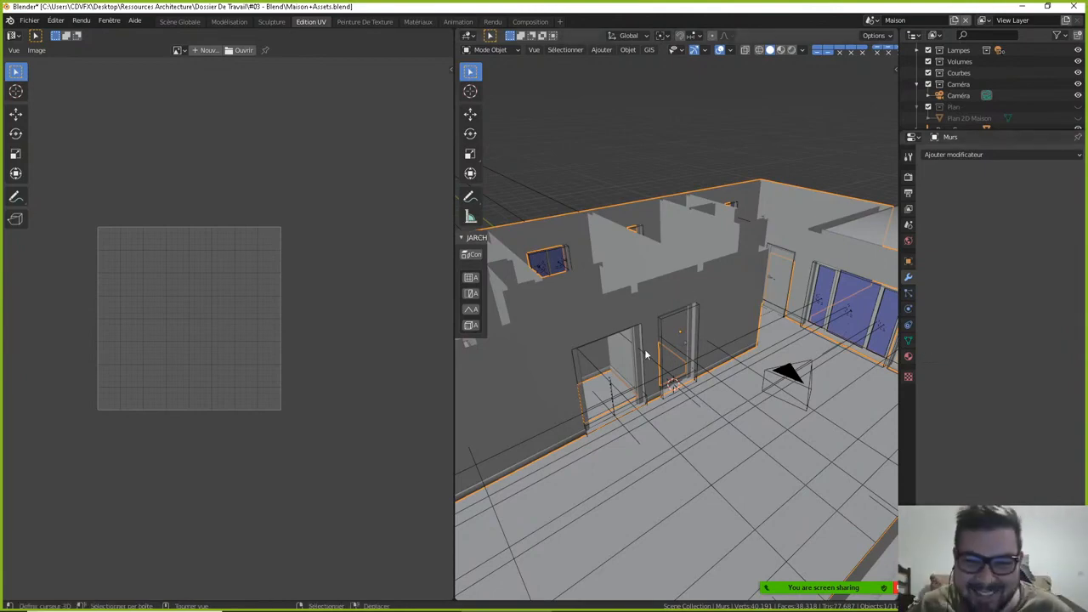
- Apply the baseboards' Boolean modifier that uses CTRL_Hole.016, and view the partition wall with its new door opening
middle_click_drag(646, 354, 710, 269)
scroll(672, 311, "up", 3)
left_click(726, 459)
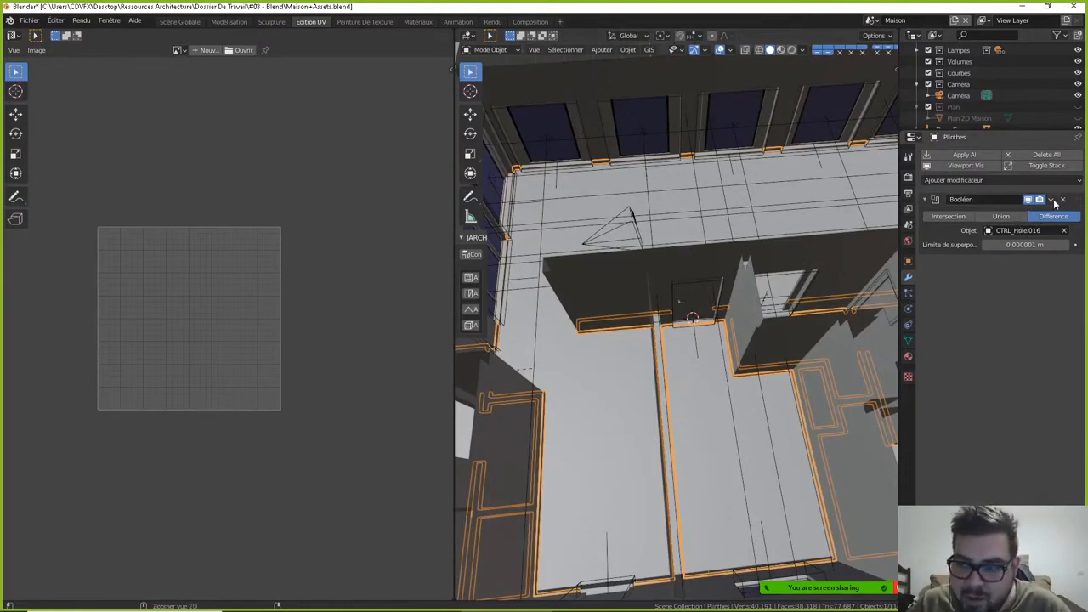
key("ctrl+a")
middle_click_drag(884, 320, 793, 330)
key("grave")
left_click(788, 271)
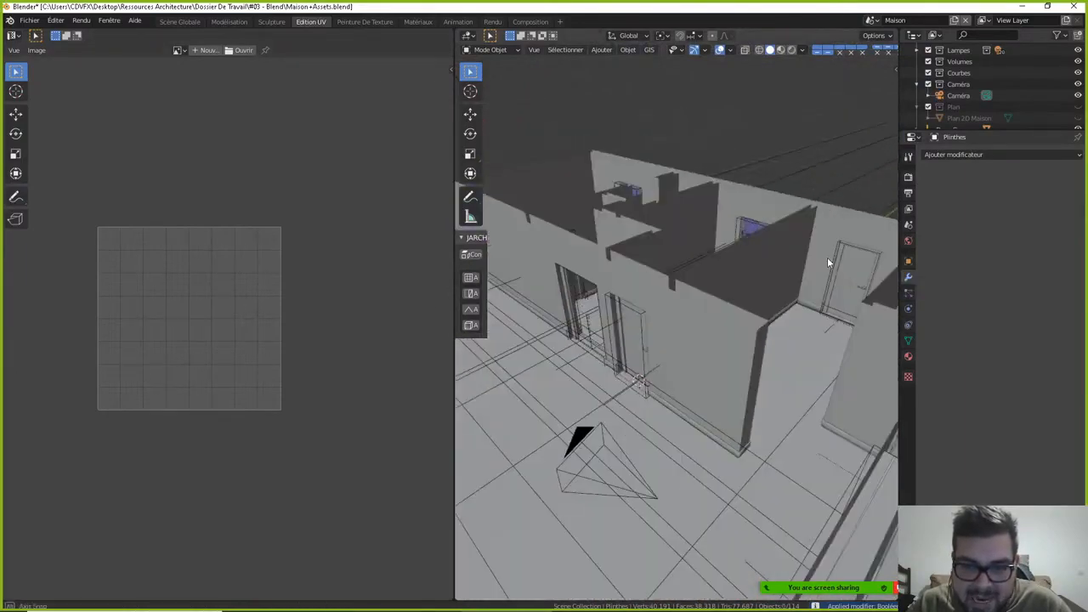
- Filter the outliner by "ctrl" and delete all the matching CTRL cutter objects left from the doors and windows
middle_click_drag(723, 345, 712, 355)
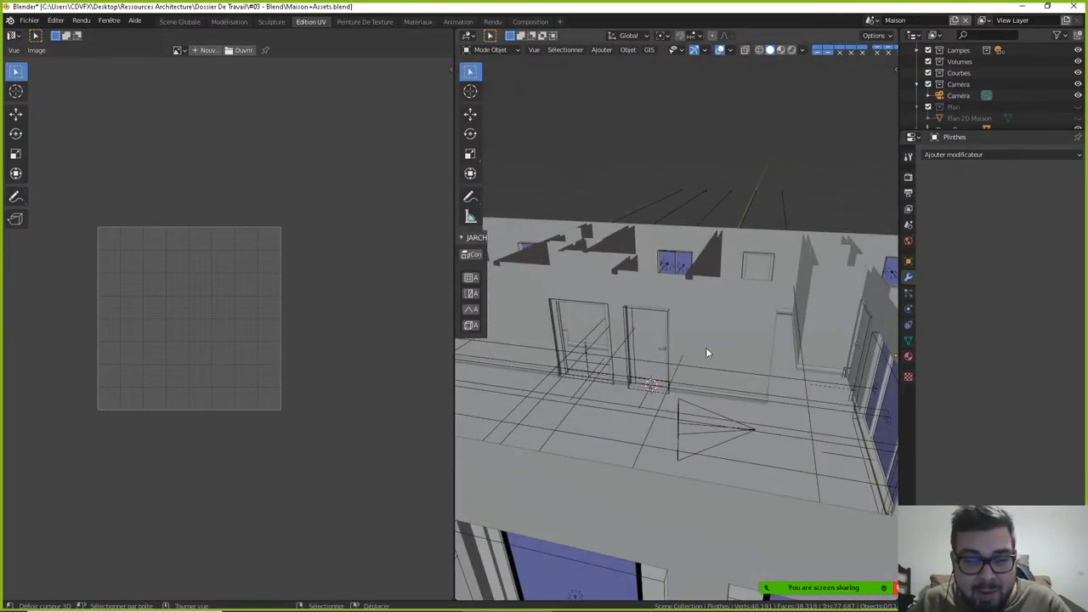
middle_click_drag(684, 280, 743, 294)
left_click(655, 337)
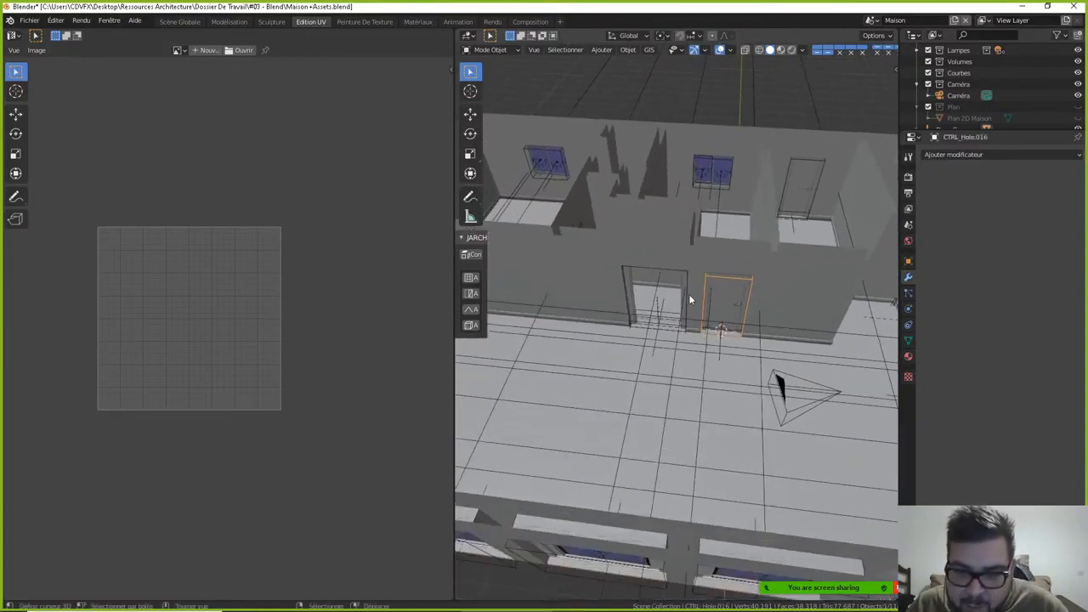
left_click(674, 273)
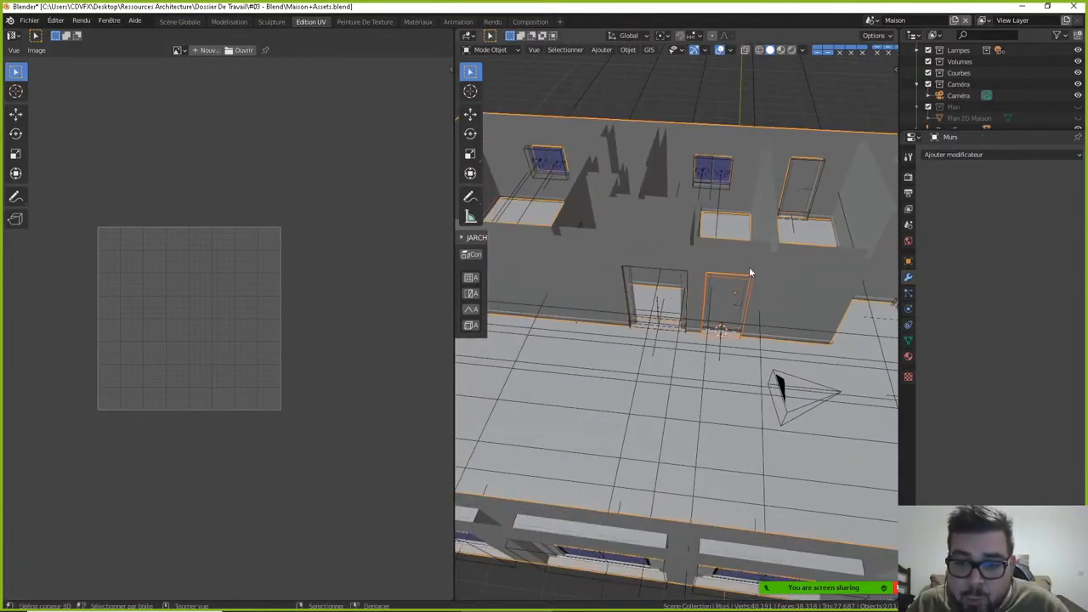
left_click(995, 35)
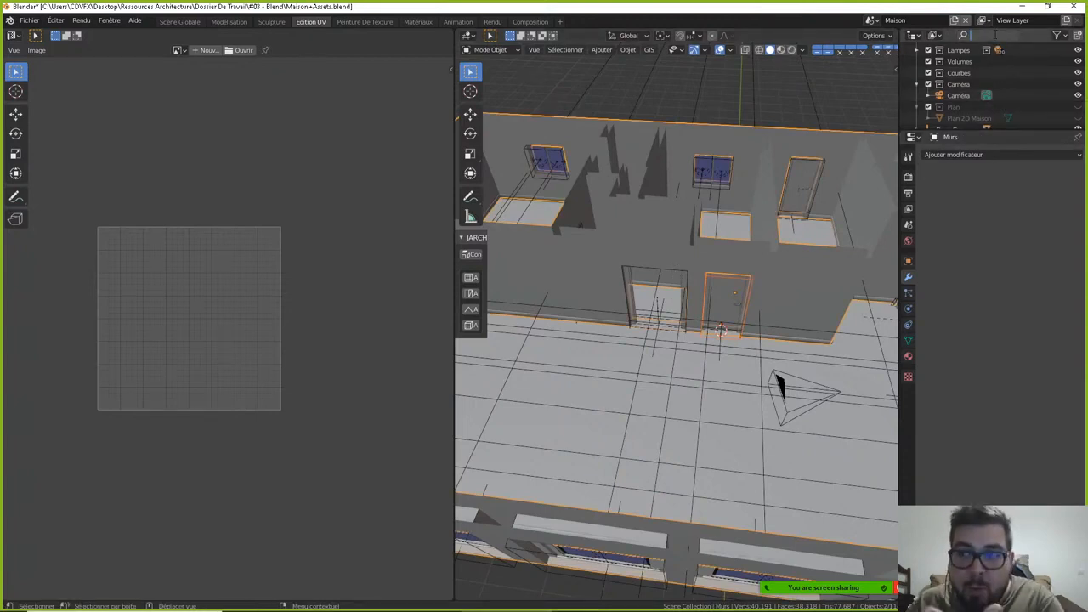
type("c")
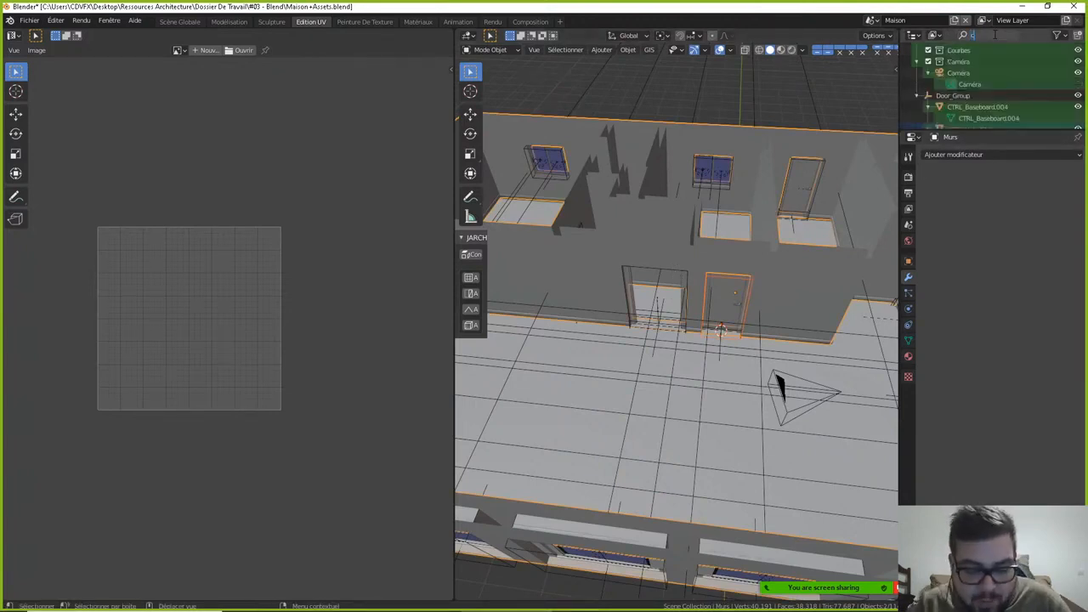
type("trll")
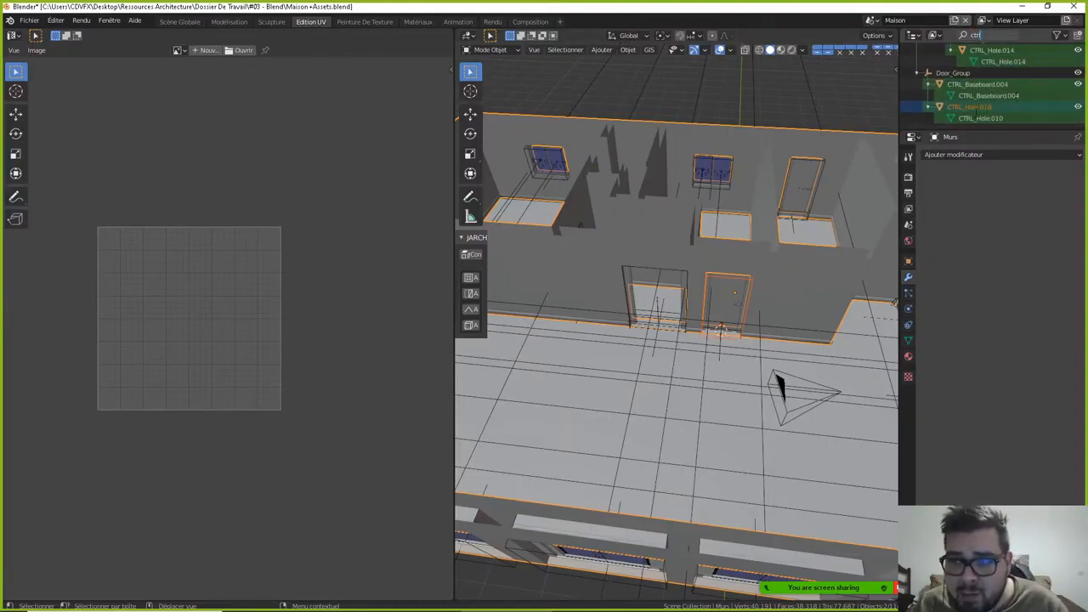
left_click(976, 114)
left_click(981, 110)
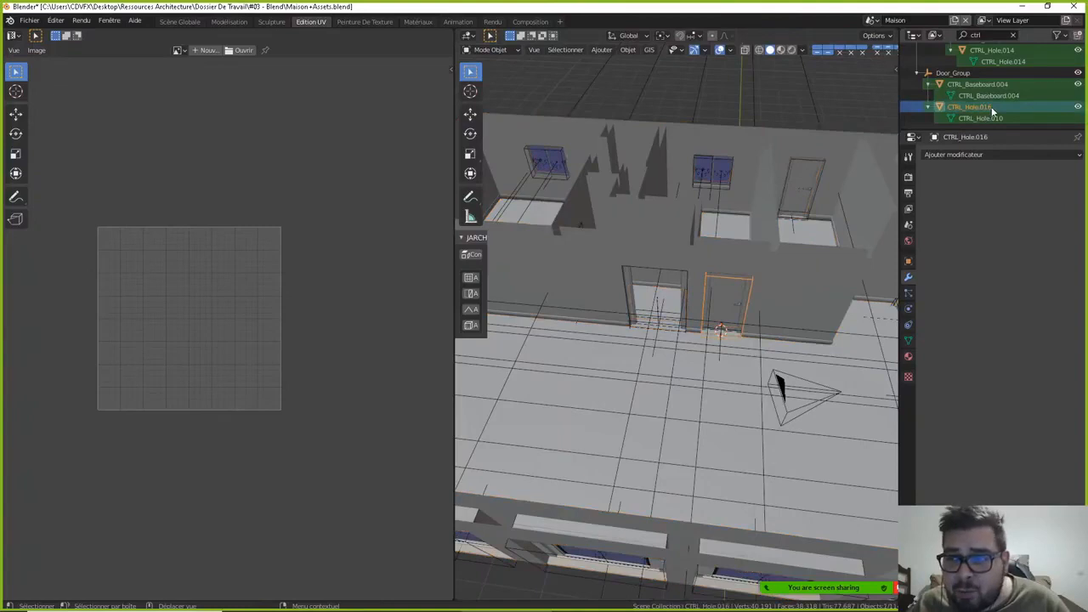
key("a")
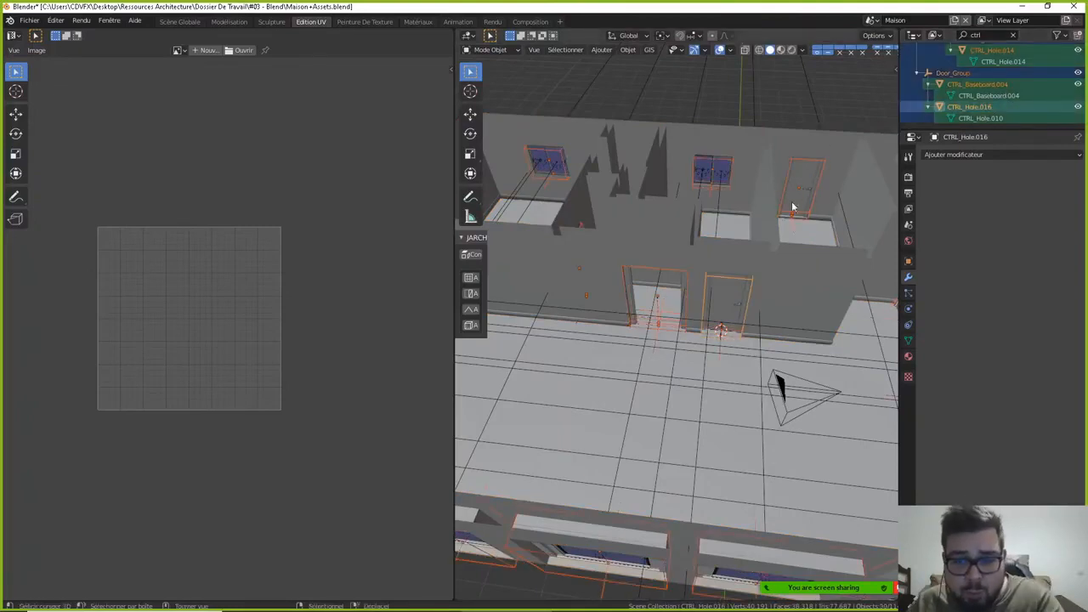
key("x")
left_click(739, 240)
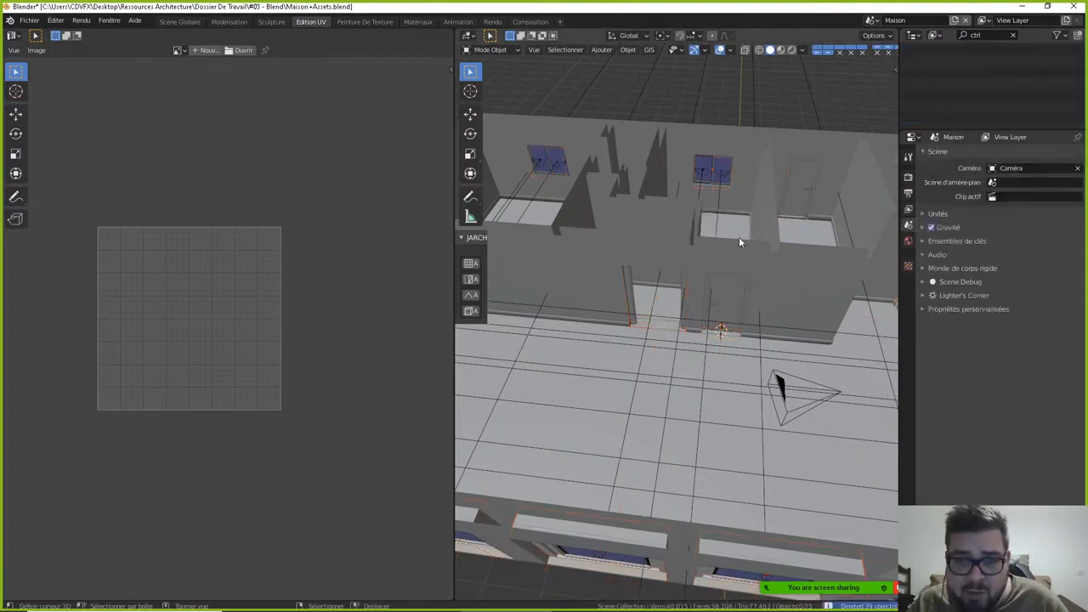
- Clear the outliner's search filter to list the whole scene hierarchy again
middle_click_drag(741, 240, 692, 262)
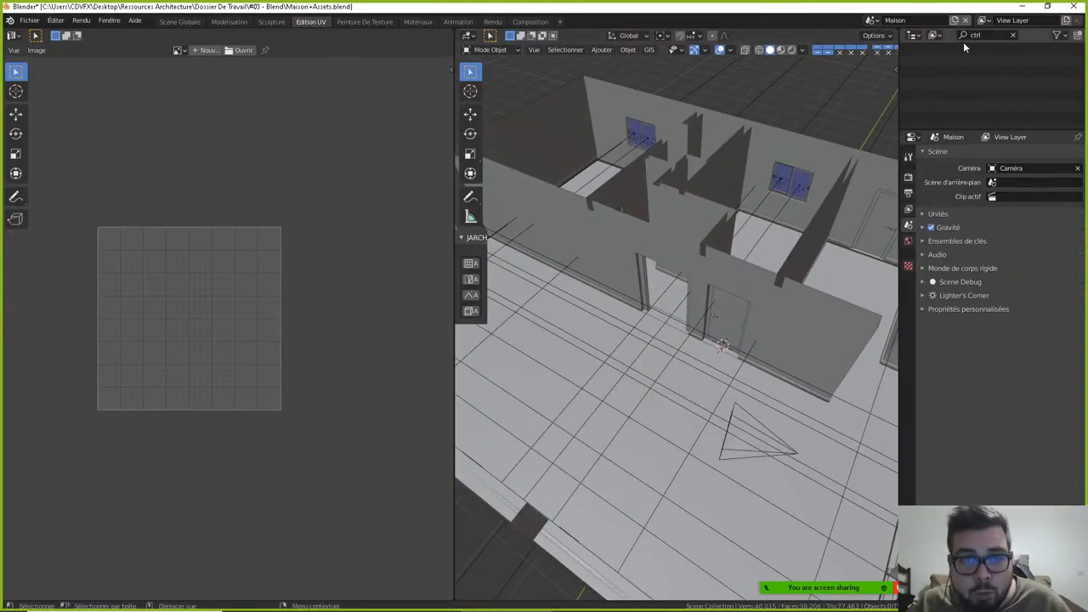
left_click(1011, 35)
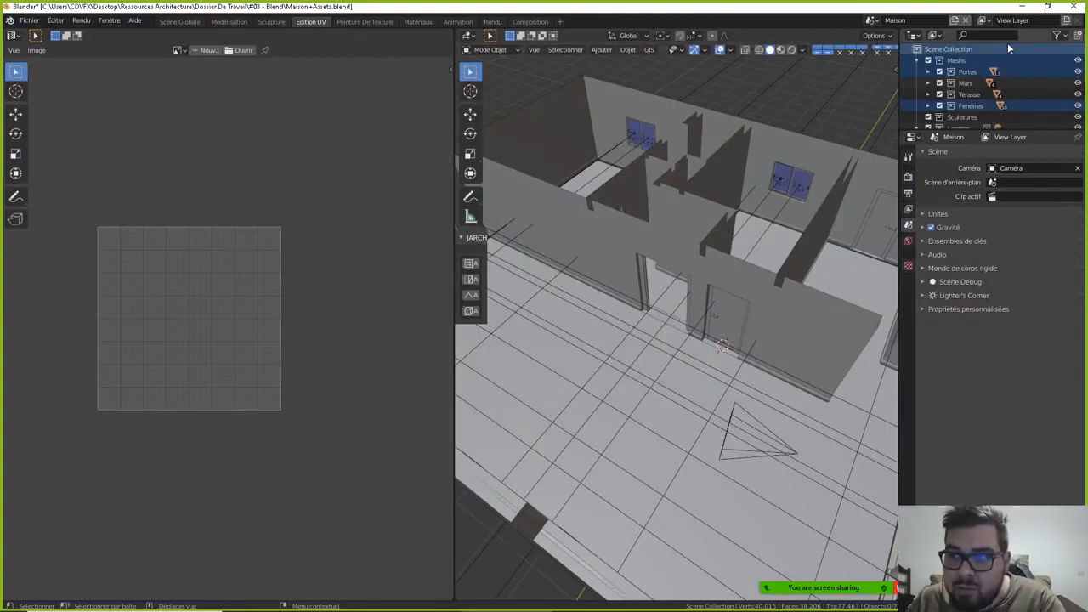
left_click(918, 62)
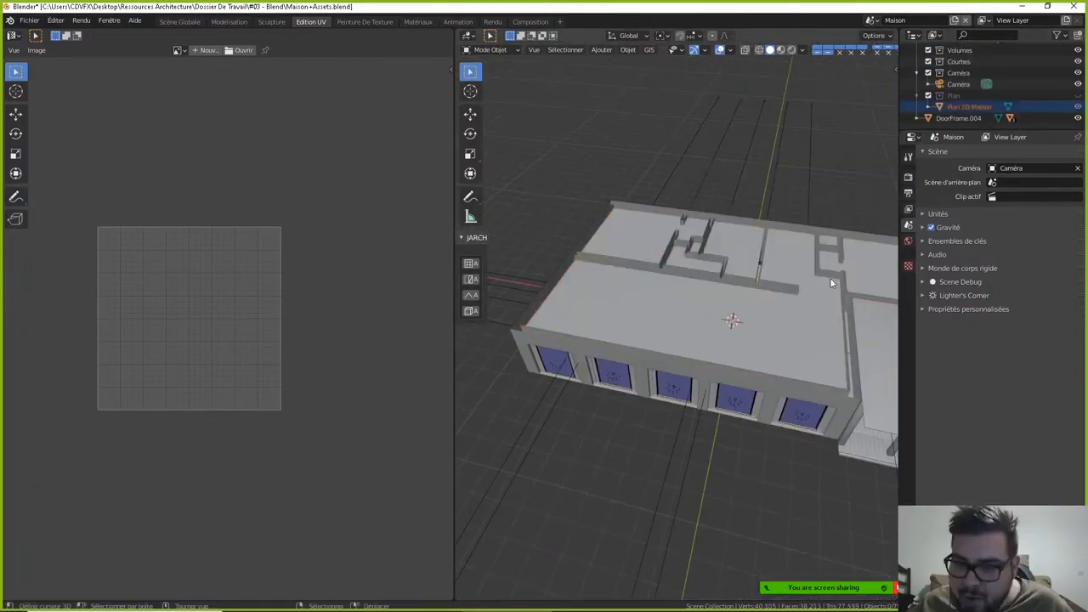
- Examine the house from the terrace side and the interior through the camera, using the rendered preview as well as solid shading
middle_click_drag(830, 277, 729, 231)
scroll(729, 231, "up", 2)
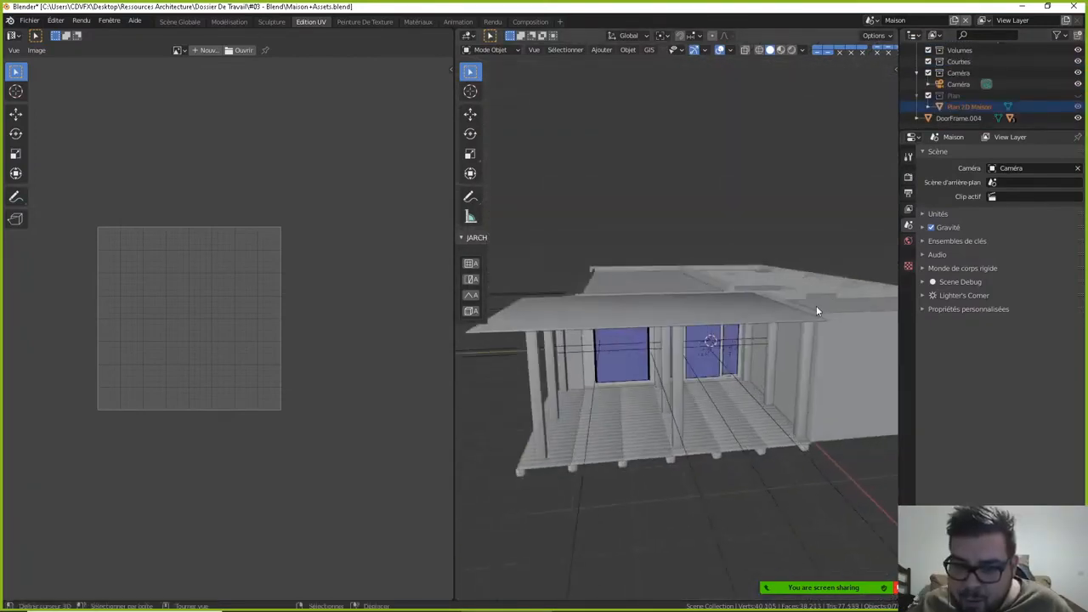
scroll(733, 340, "up", 3)
middle_click_drag(713, 331, 741, 355)
scroll(743, 324, "up", 3)
key("KP_0")
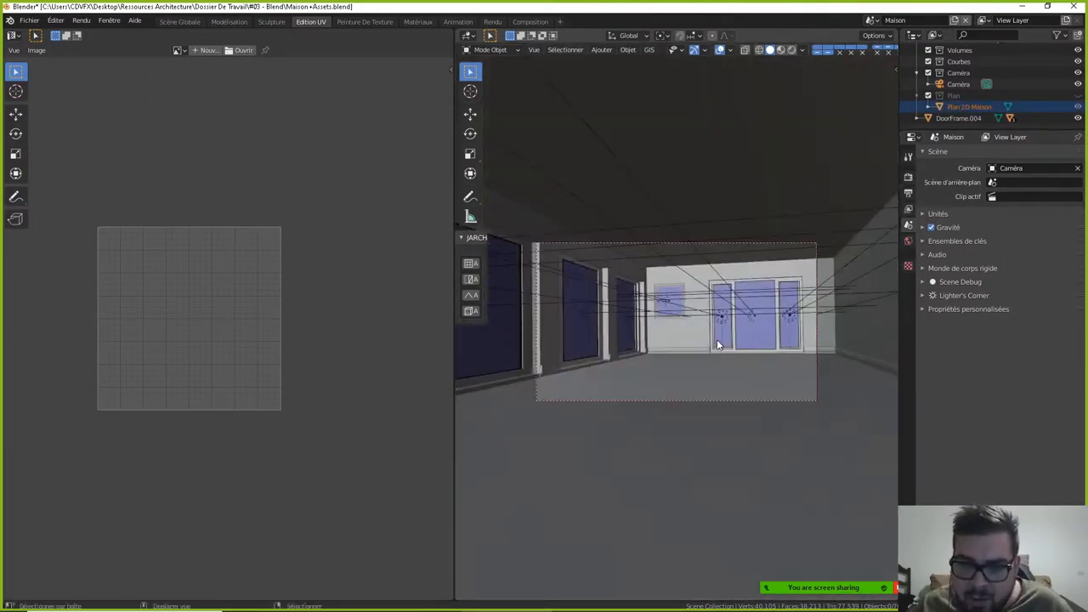
key("shift+z")
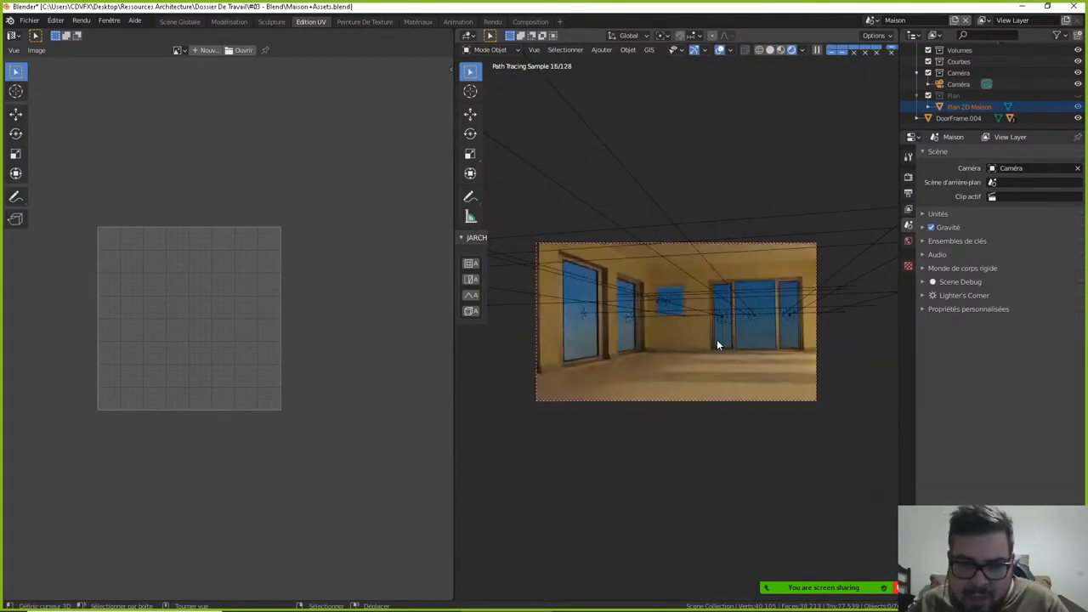
key("KP_0")
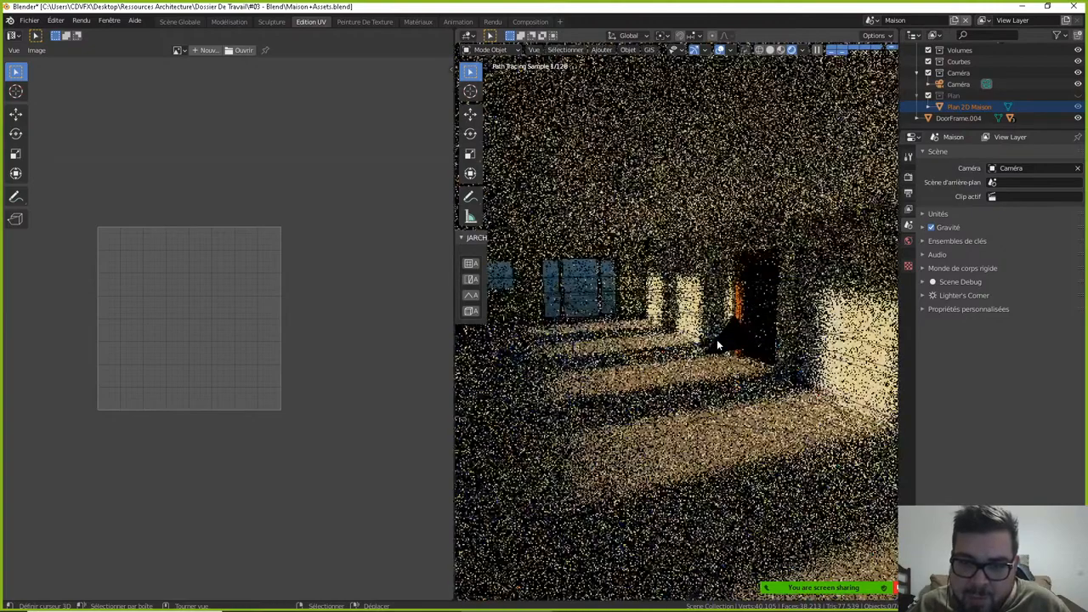
key("shift+z")
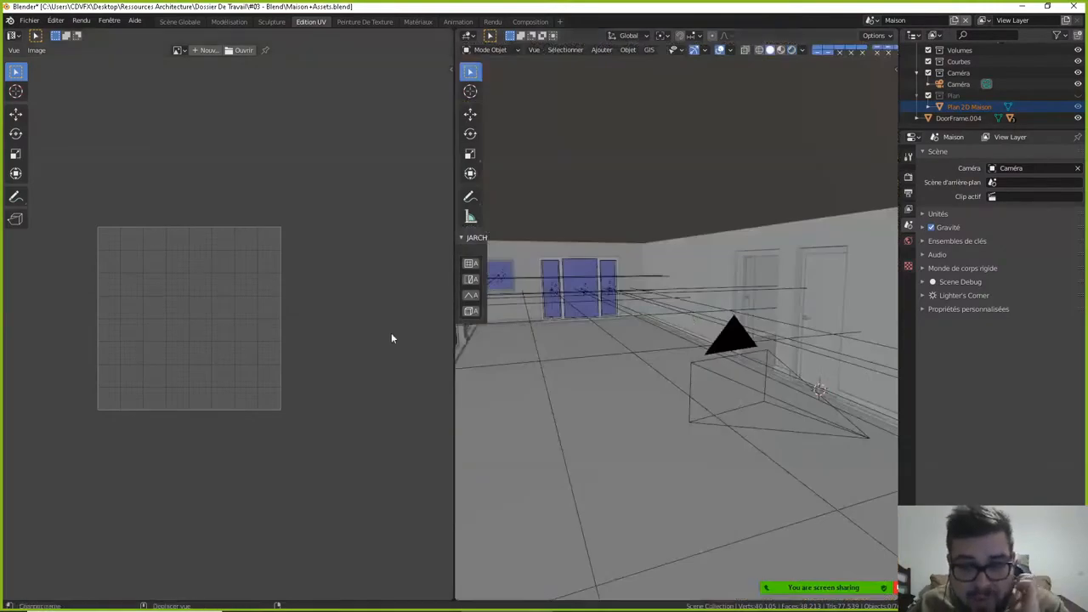
scroll(391, 332, "down", 4)
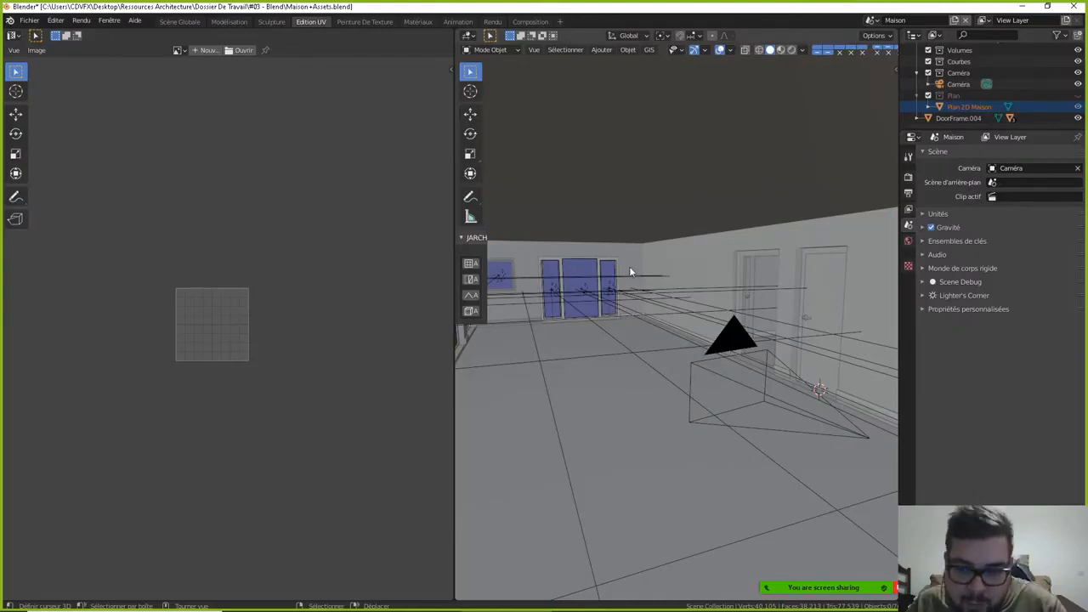
scroll(707, 303, "down", 2)
scroll(688, 296, "down", 5)
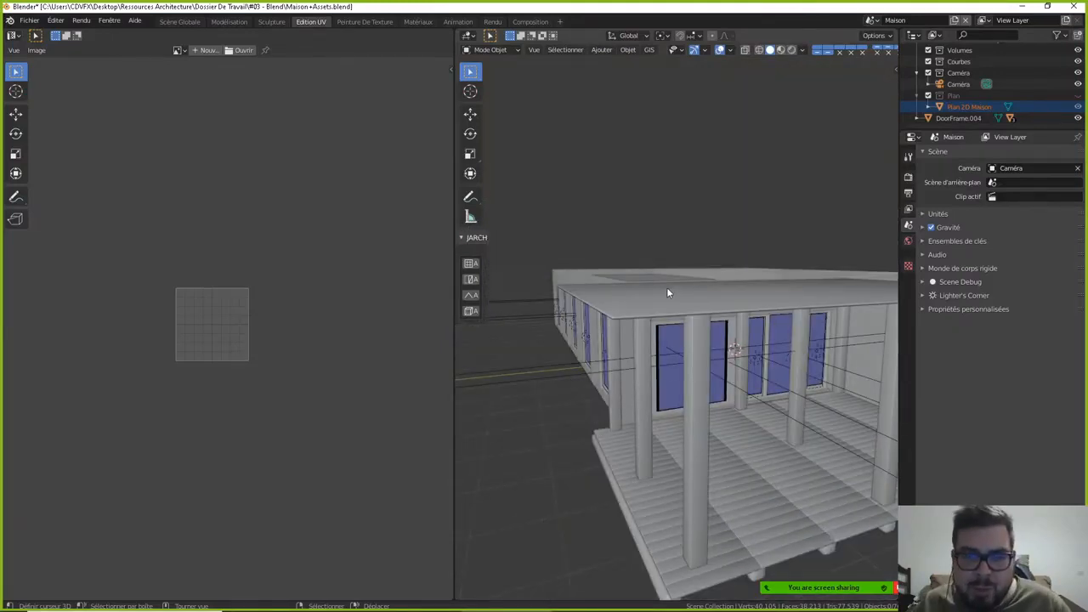
- In the Scène Globale workspace, leave the isolated view and add a ground plane under the house, scaled by 50
left_click(180, 21)
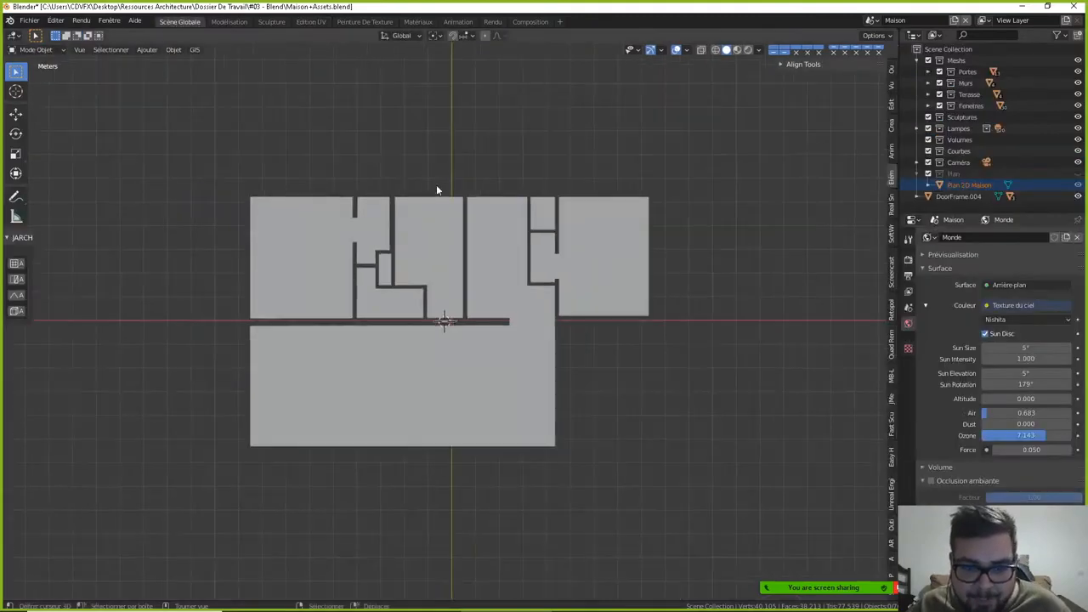
key("KP_Divide")
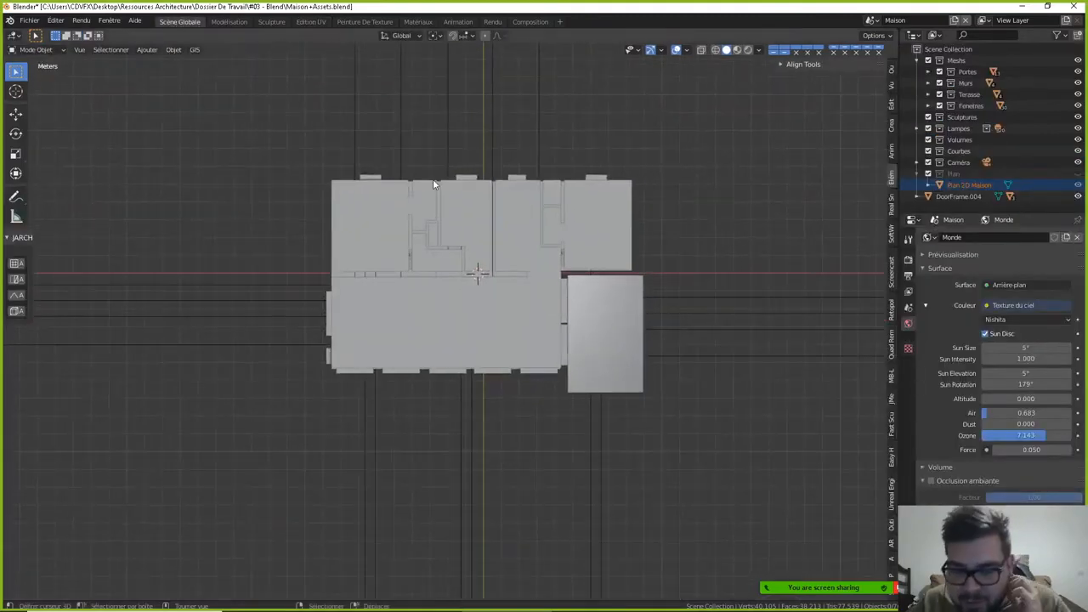
key("shift+a")
mouse_move(440, 179)
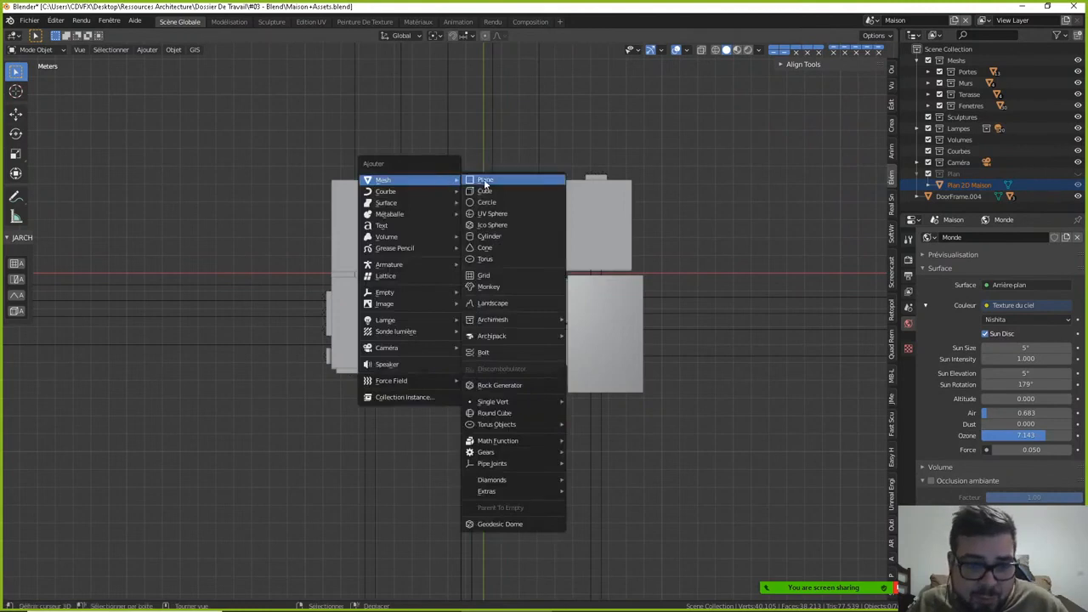
left_click(512, 178)
scroll(513, 178, "down", 1)
type("s")
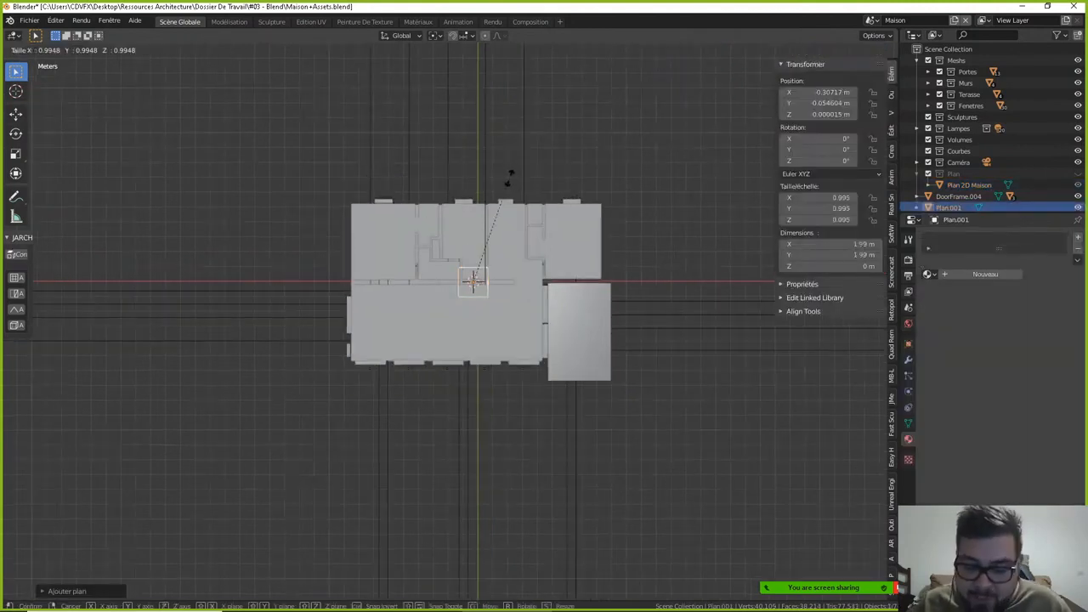
type("50")
key("Return")
scroll(508, 172, "down", 5)
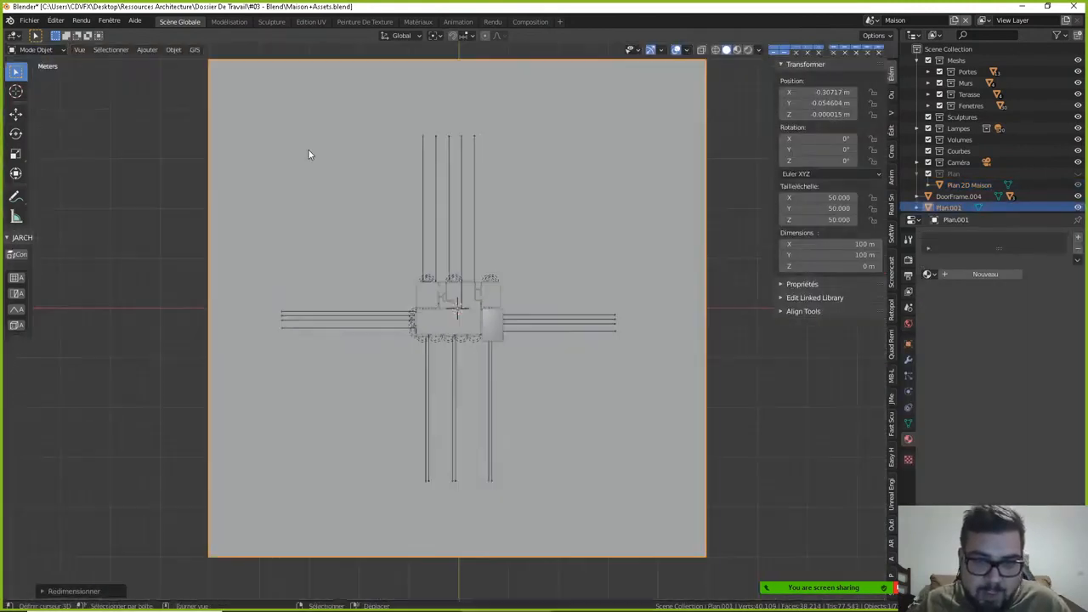
scroll(313, 155, "down", 2)
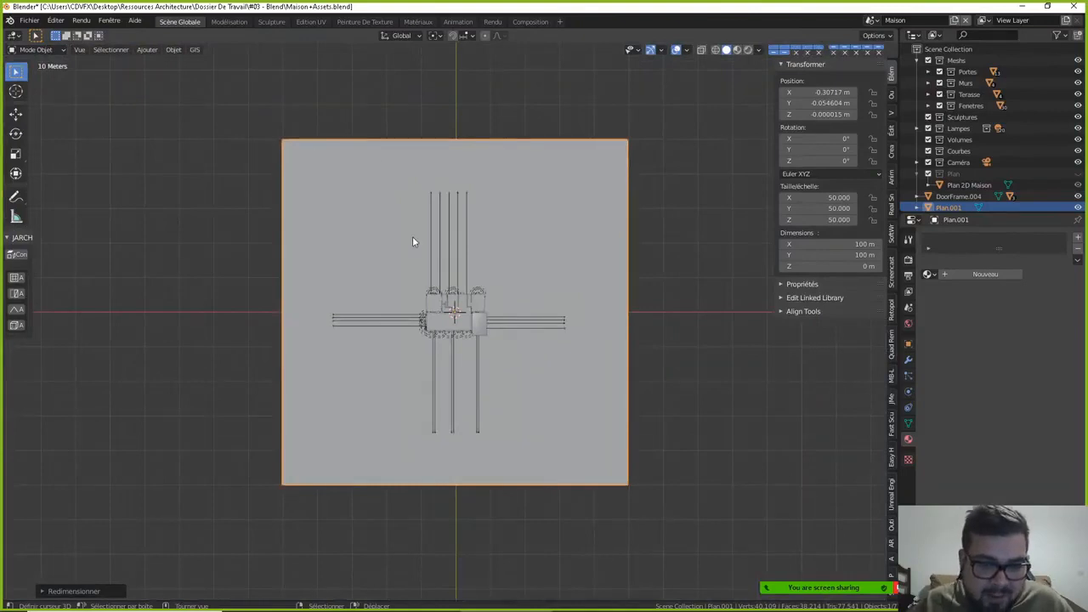
- Add a cube mesh at the 3D cursor inside the house
middle_click_drag(416, 240, 414, 186)
scroll(473, 313, "up", 3)
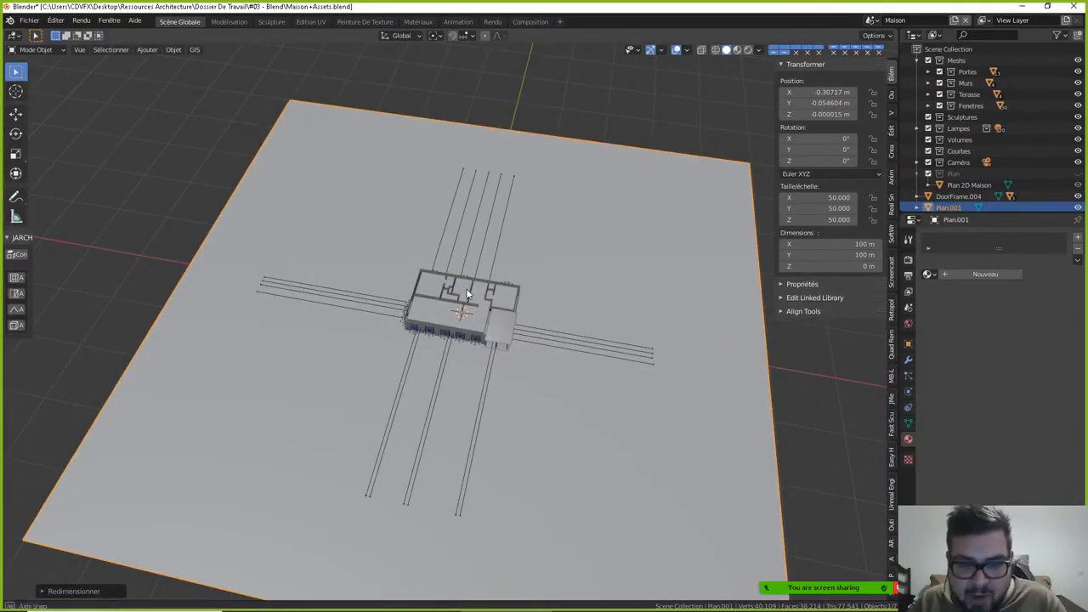
middle_click_drag(466, 294, 669, 292)
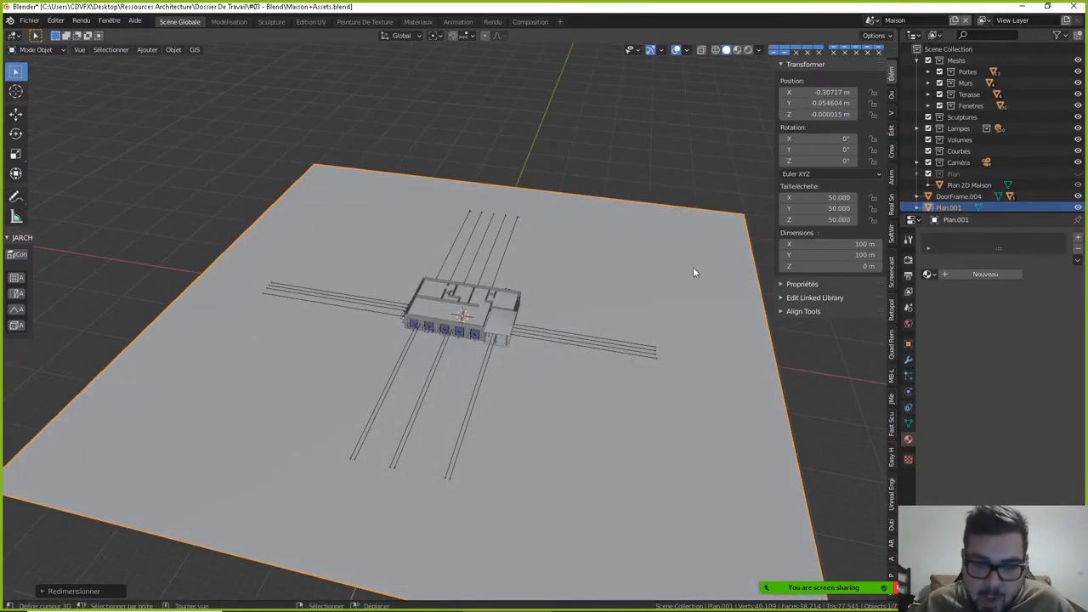
middle_click_drag(650, 323, 681, 354)
key("KP_7")
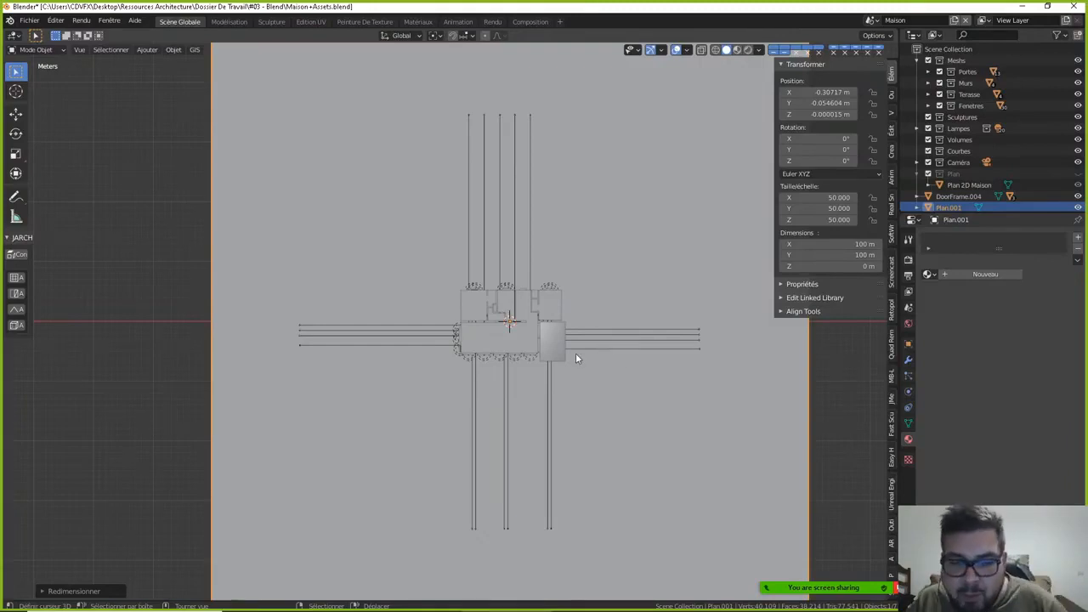
middle_click_drag(545, 365, 561, 317)
key("shift+a")
mouse_move(562, 306)
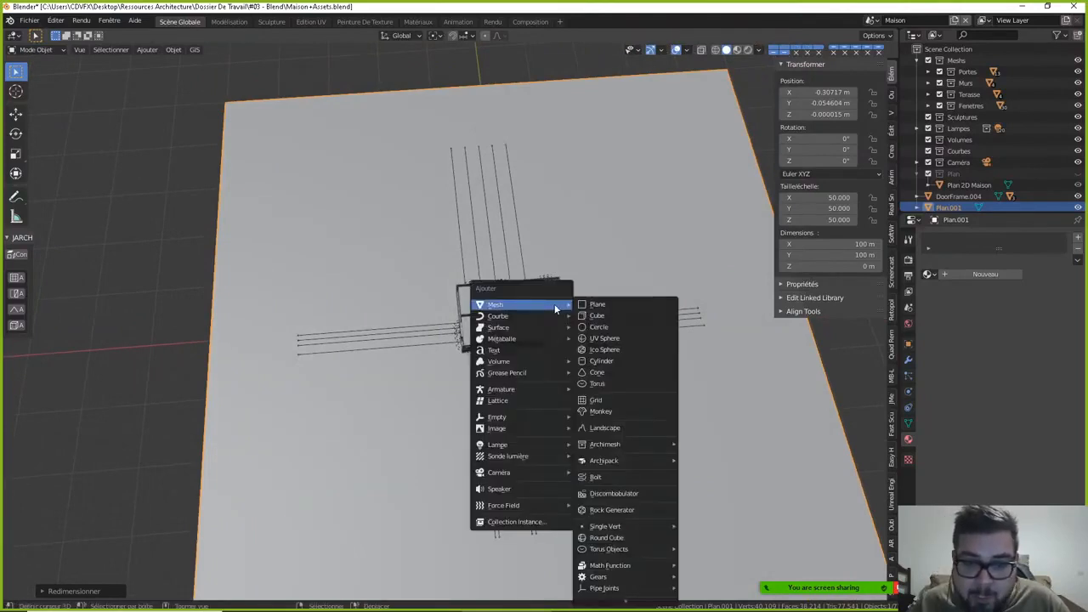
left_click(617, 314)
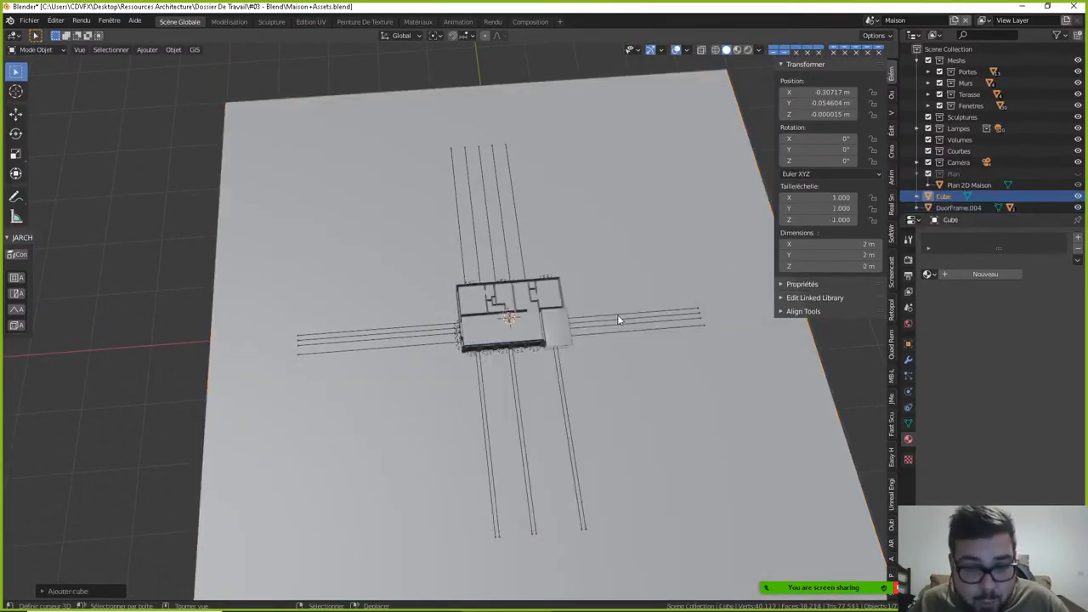
- Examine the cube's position against the windowed facade and ground plane from the front, in orthographic and perspective projection
key("KP_1")
scroll(612, 315, "up", 11)
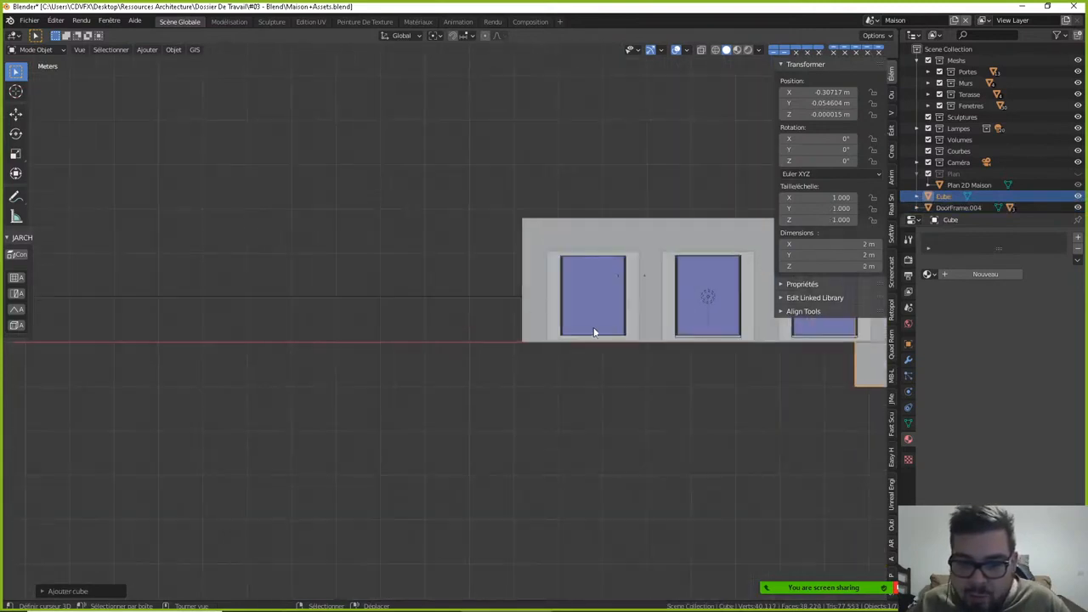
middle_click_drag(594, 321, 417, 287, "shift")
key("KP_5")
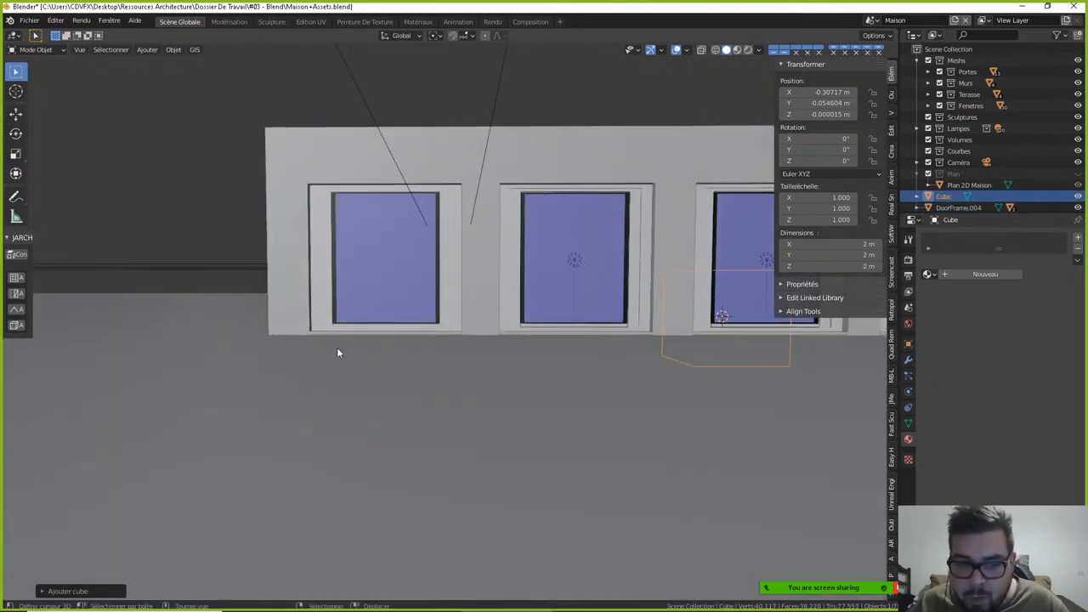
key("KP_Divide")
key("KP_Divide")
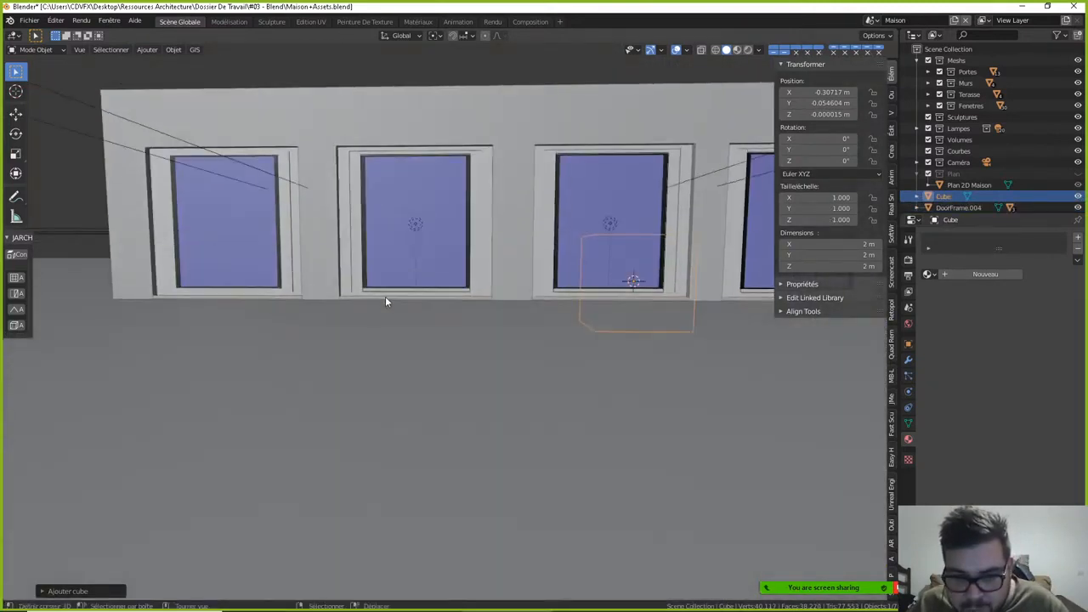
key("KP_5")
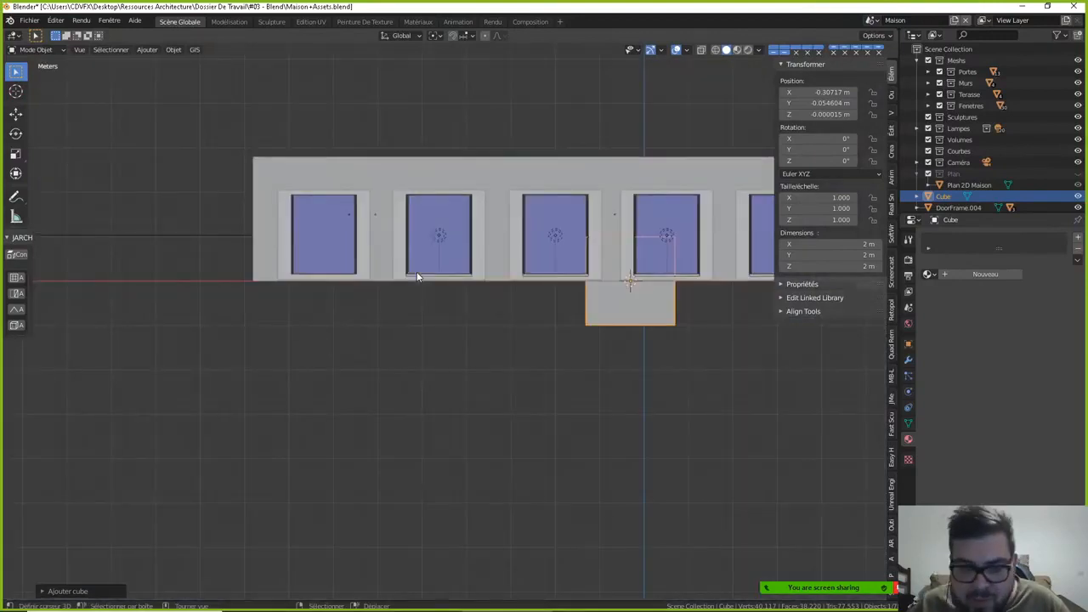
key("KP_5")
scroll(233, 299, "down", 3)
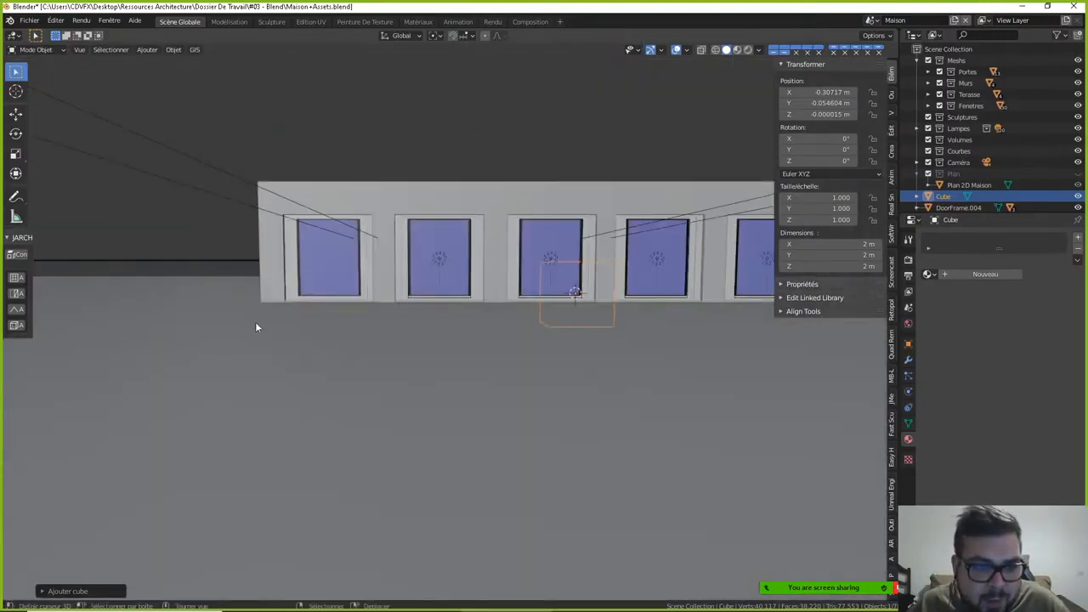
- Hide the ground plane and show the house and cube in the orthographic front view
left_click(367, 347)
key("h")
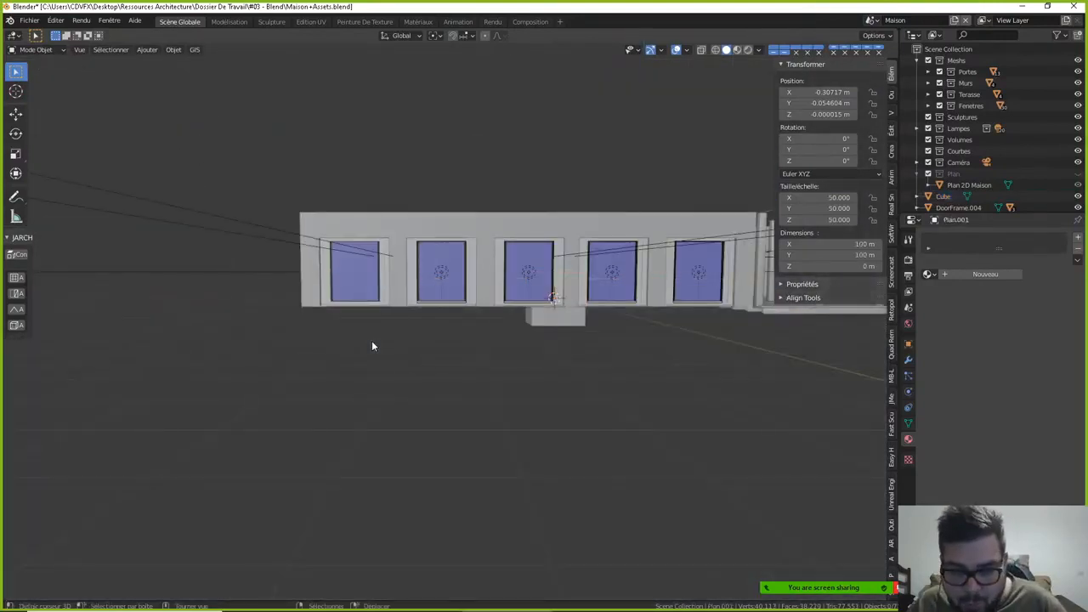
key("KP_5")
middle_click_drag(416, 292, 360, 282, "shift")
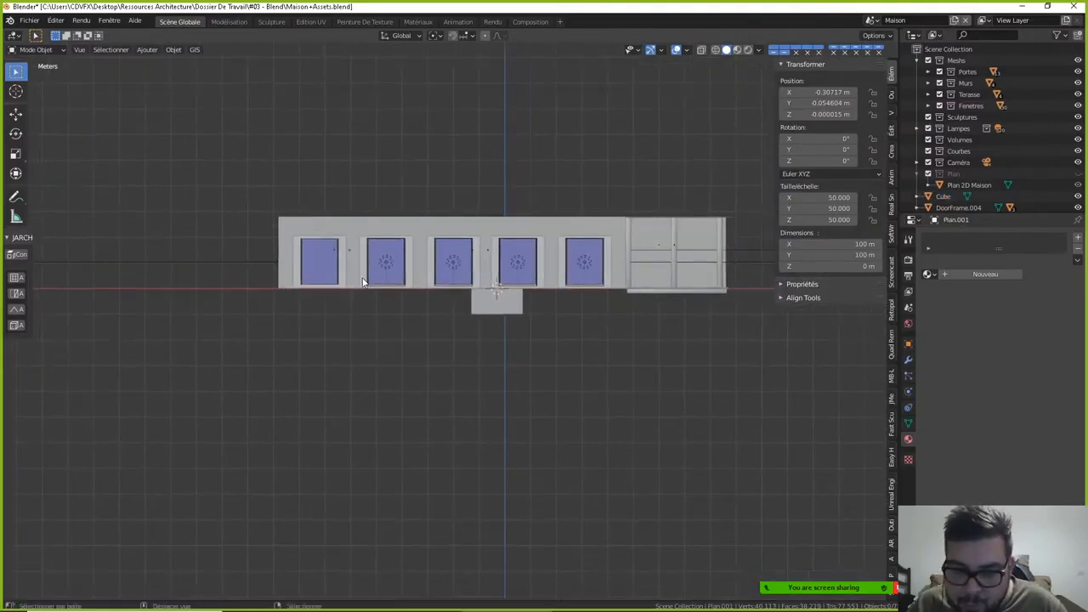
scroll(641, 295, "up", 4)
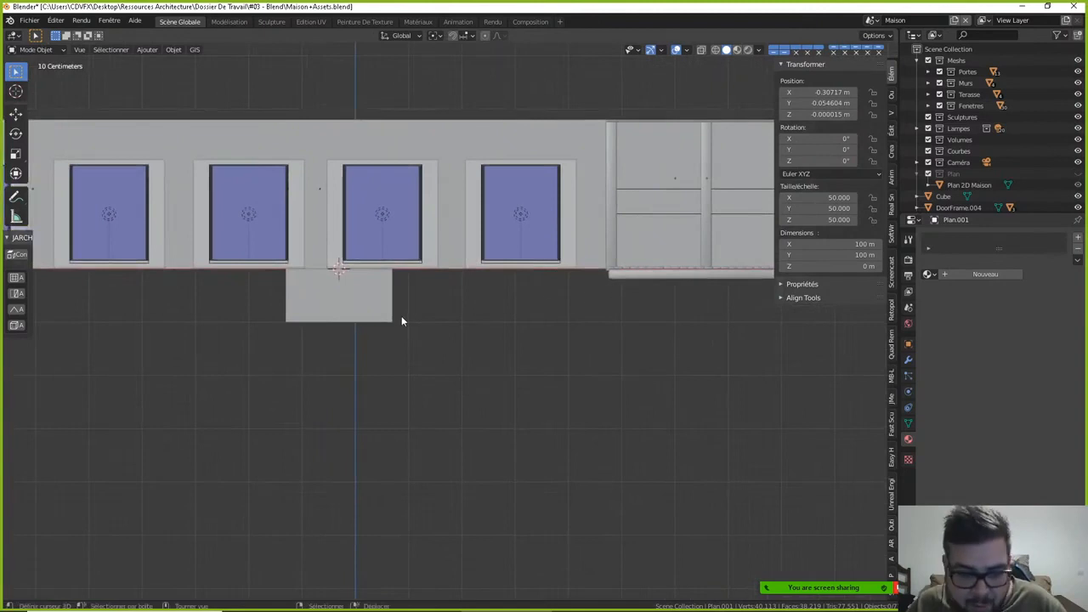
- Flatten the cube into a slab by scaling it by 0.1 along Z
left_click(383, 300)
key("s")
type("z")
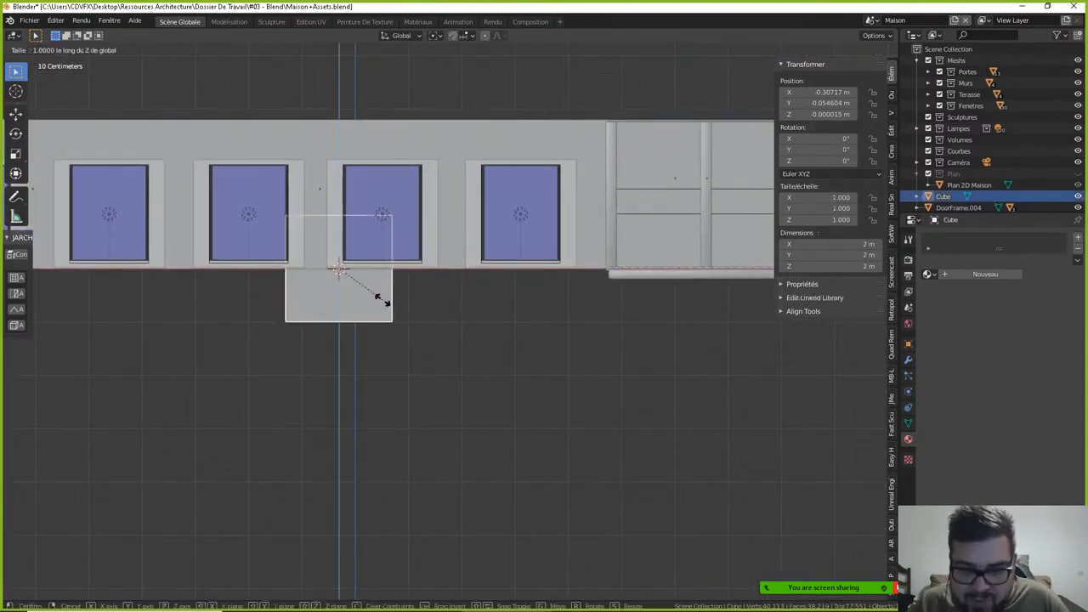
type("0.1")
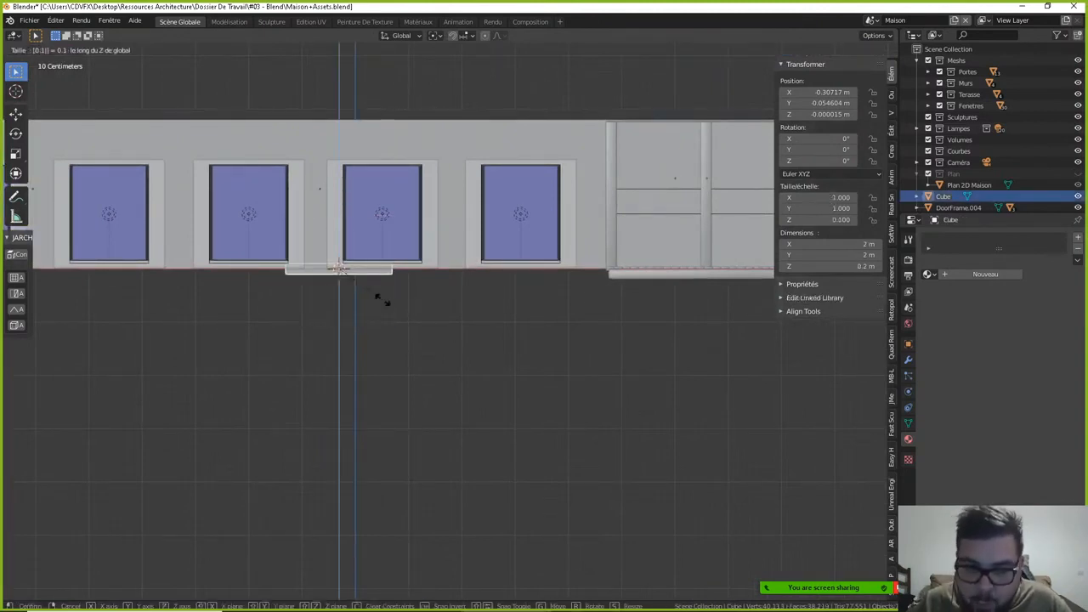
key("Return")
- Move the slab under the facade beside the terrace base, at about X 3.77 m and Z -0.10 m
key("g")
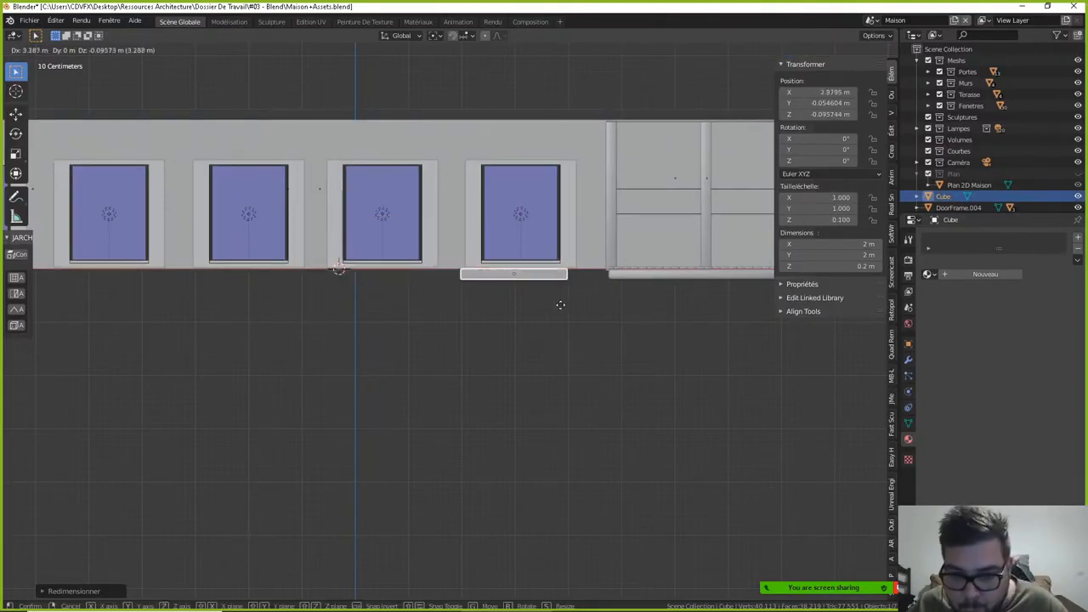
left_click(581, 306)
scroll(621, 289, "up", 4)
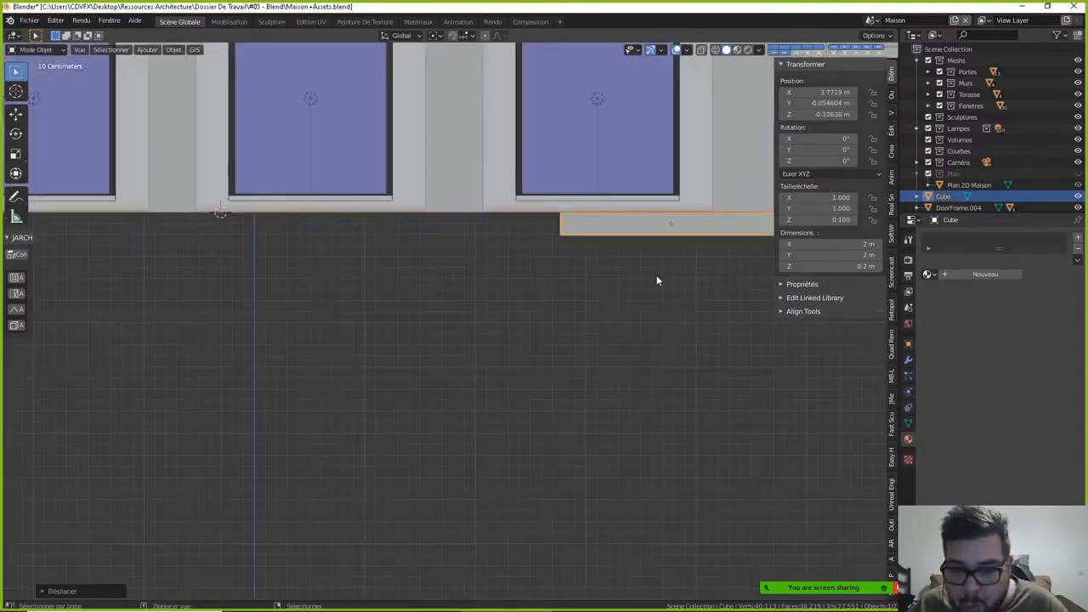
middle_click_drag(634, 274, 339, 315, "shift")
scroll(455, 330, "up", 4)
middle_click_drag(524, 303, 603, 296, "shift")
key("g")
key("z")
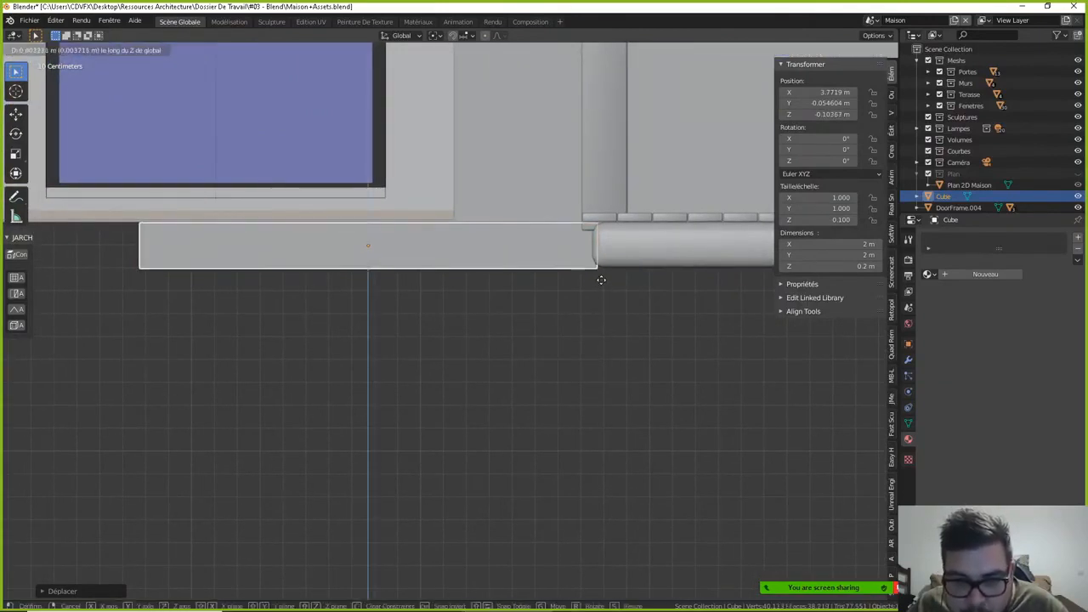
left_click(601, 283)
- Try raising the slab along Z to about -0.055 m so that it overlaps the house floor
key("g")
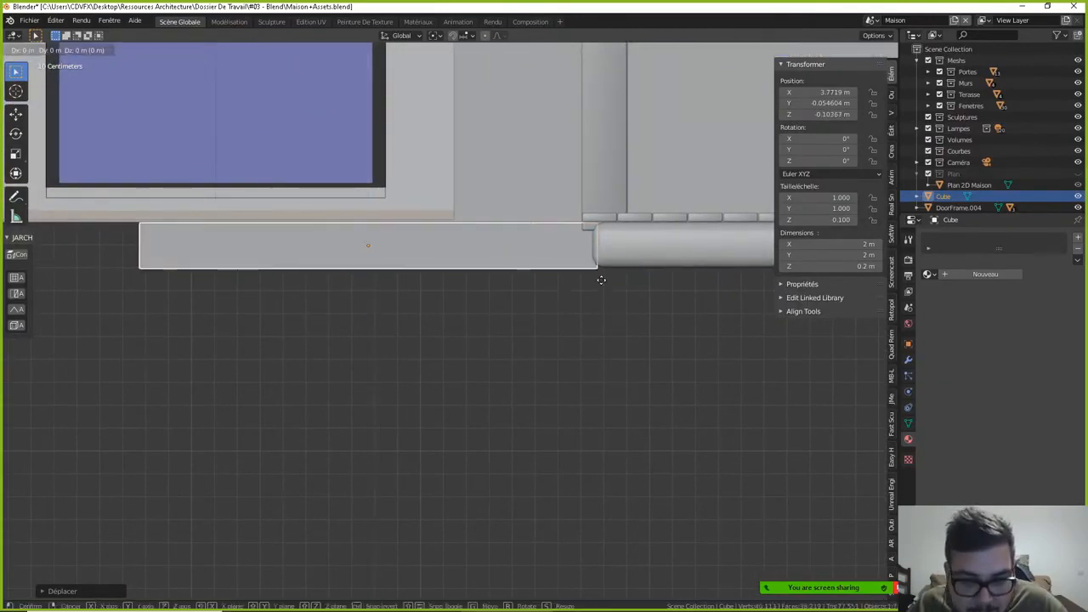
key("z")
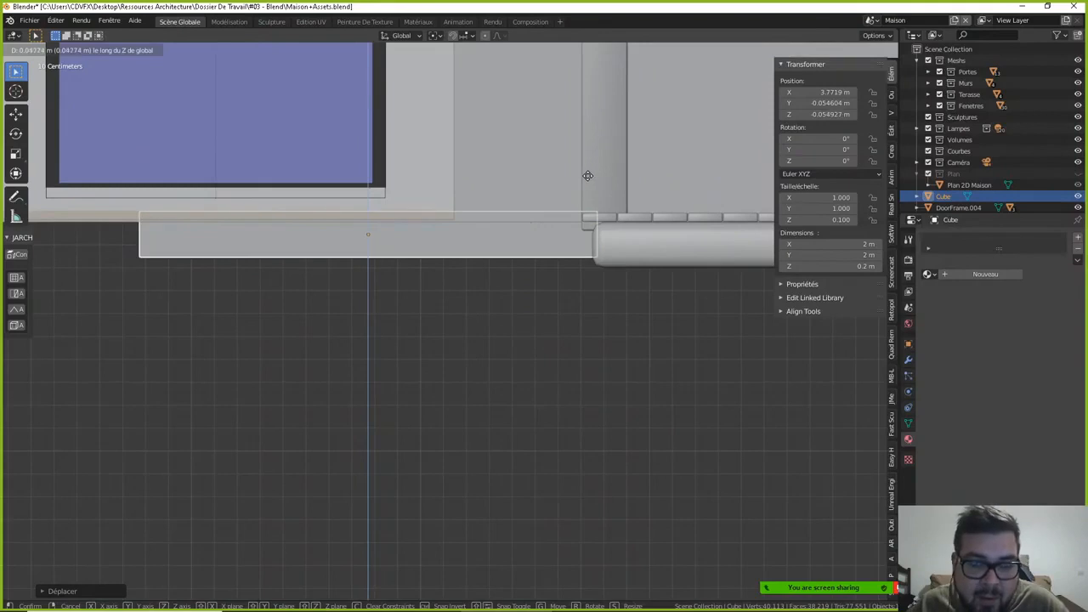
left_click(600, 281)
middle_click_drag(599, 281, 680, 251)
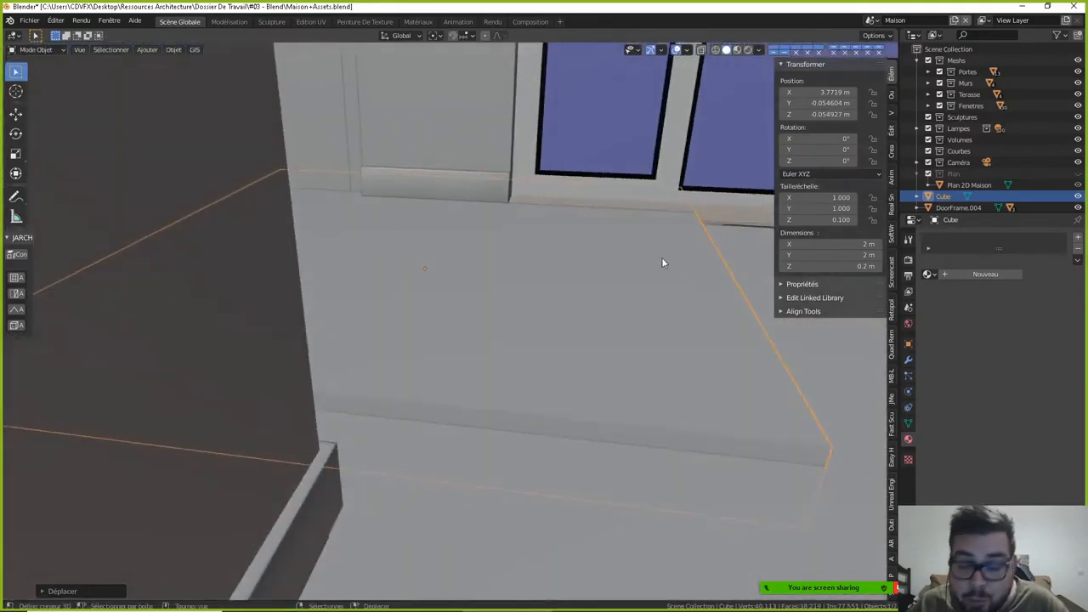
- Lower the slab along Z to about -0.103 m so its top sits flush with the base of the facade
key("KP_1")
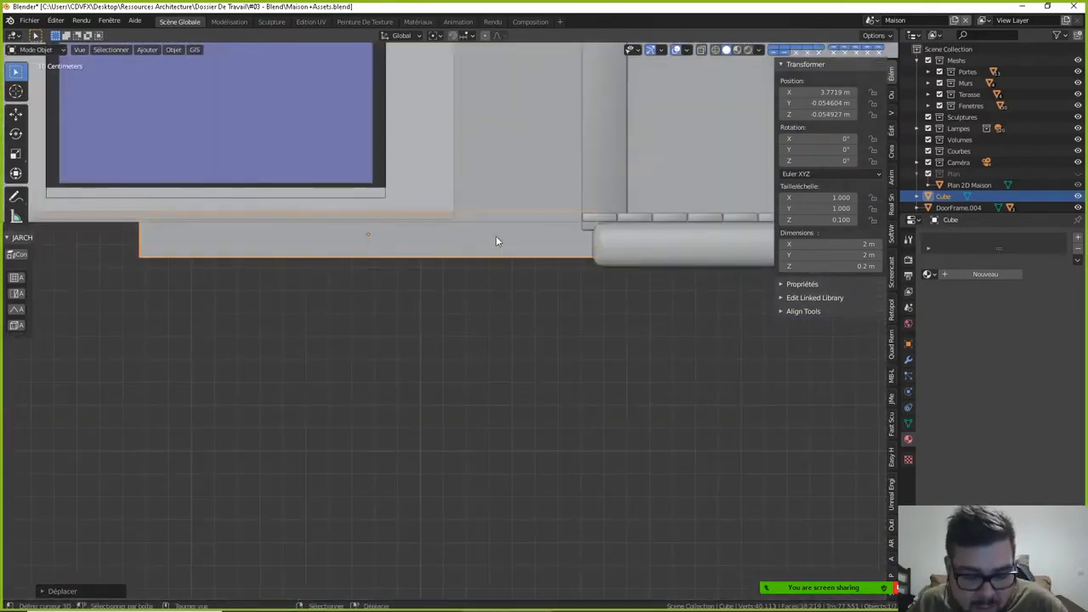
key("g")
key("z")
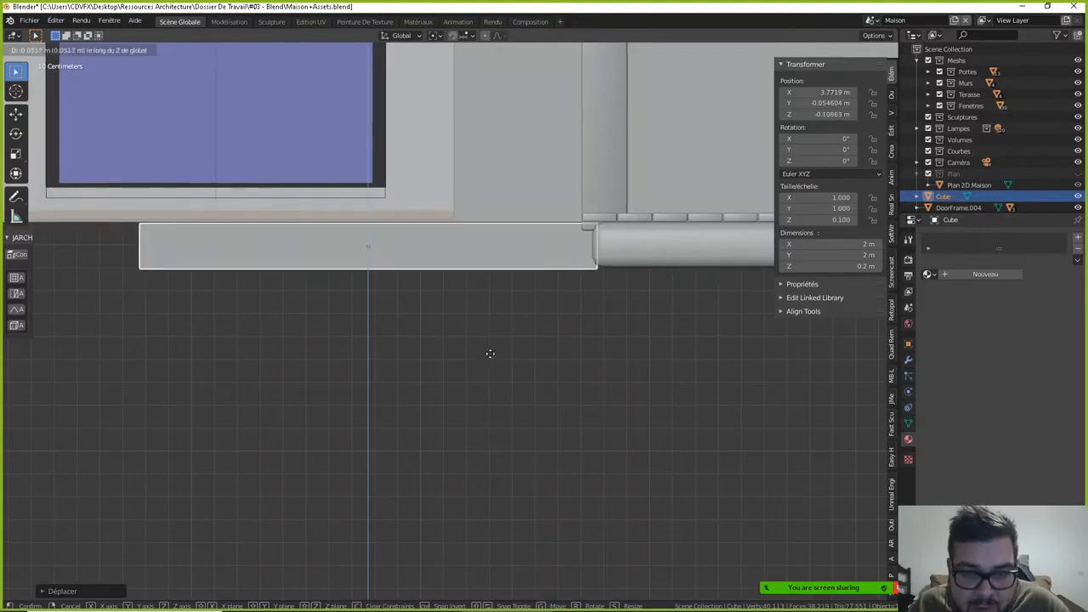
left_click(510, 327)
scroll(531, 280, "up", 4)
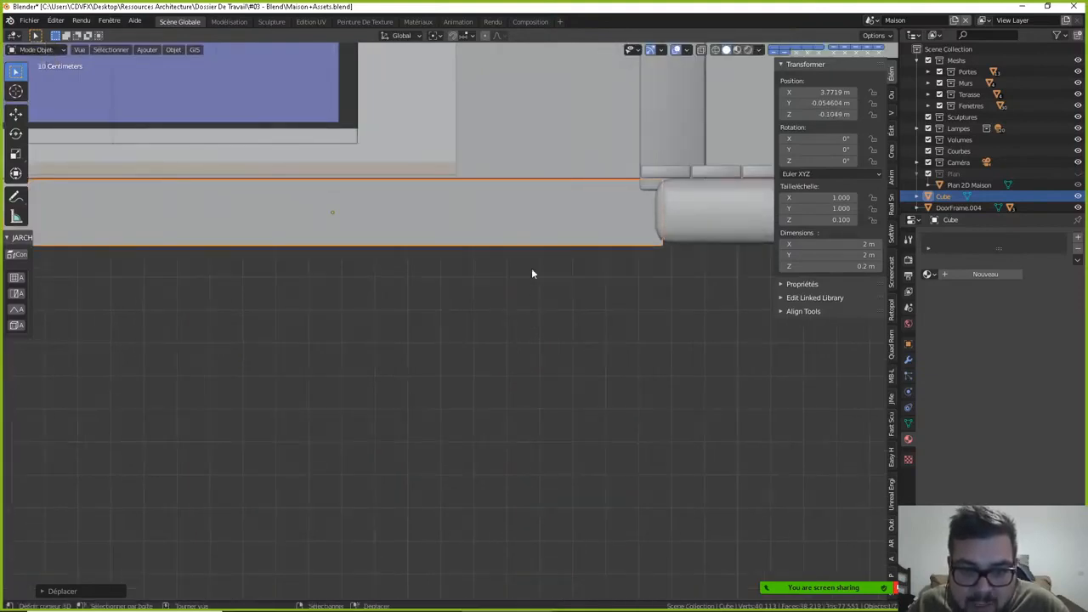
key("g")
key("z")
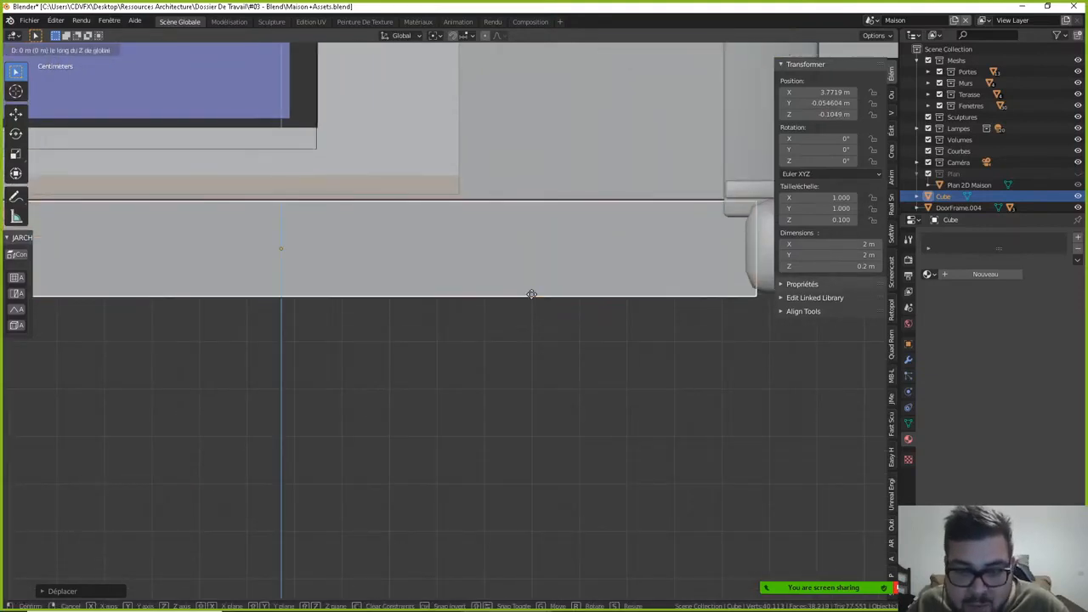
left_click(535, 284)
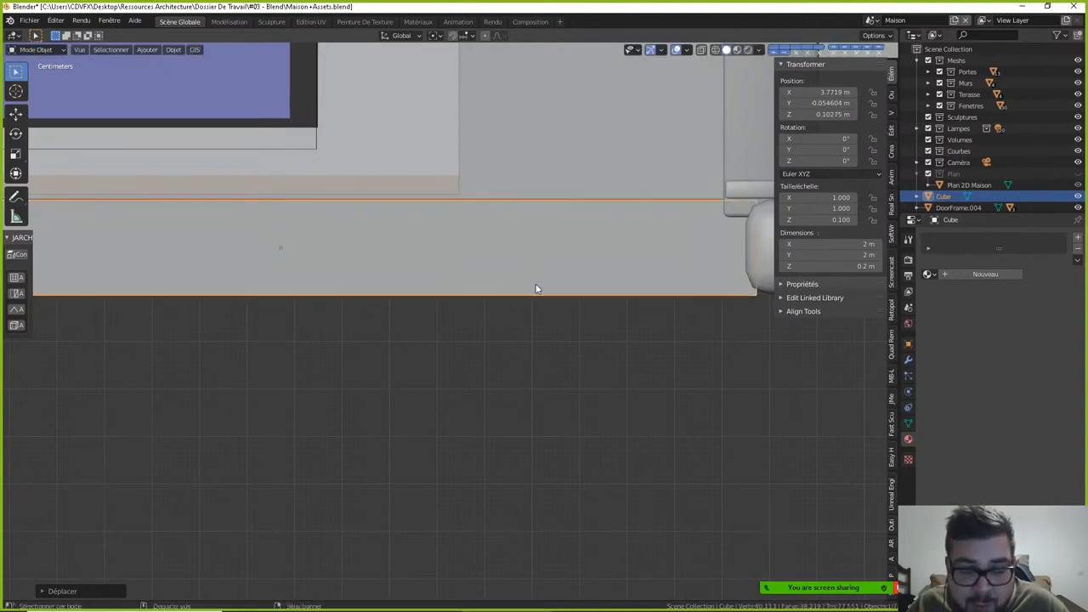
- Shift the slab along X to about 3.74 m so its end meets the terrace base
key("g")
key("x")
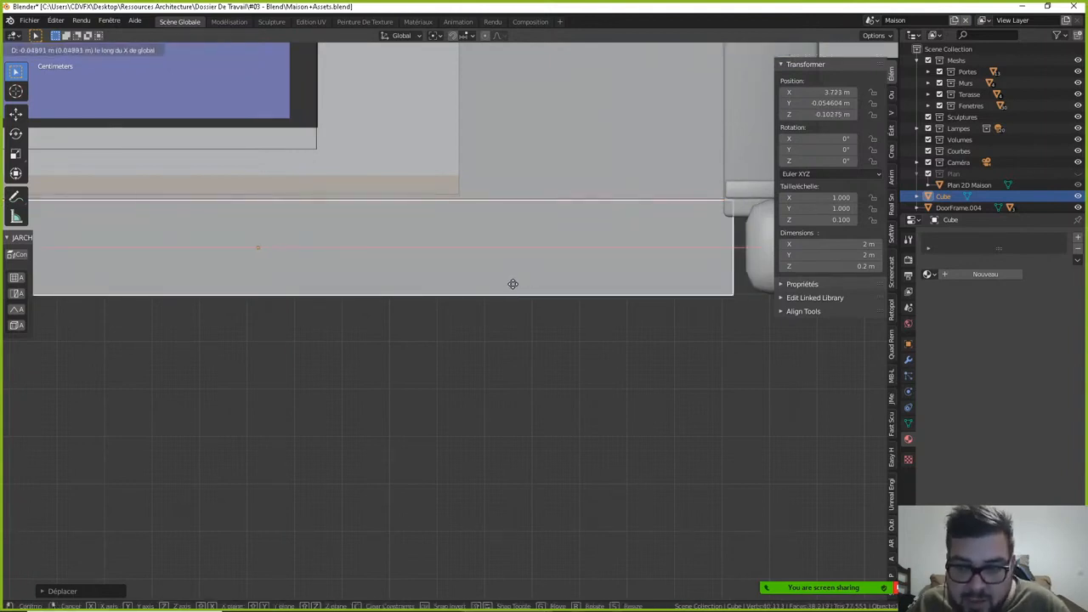
left_click(610, 274)
scroll(609, 274, "down", 4)
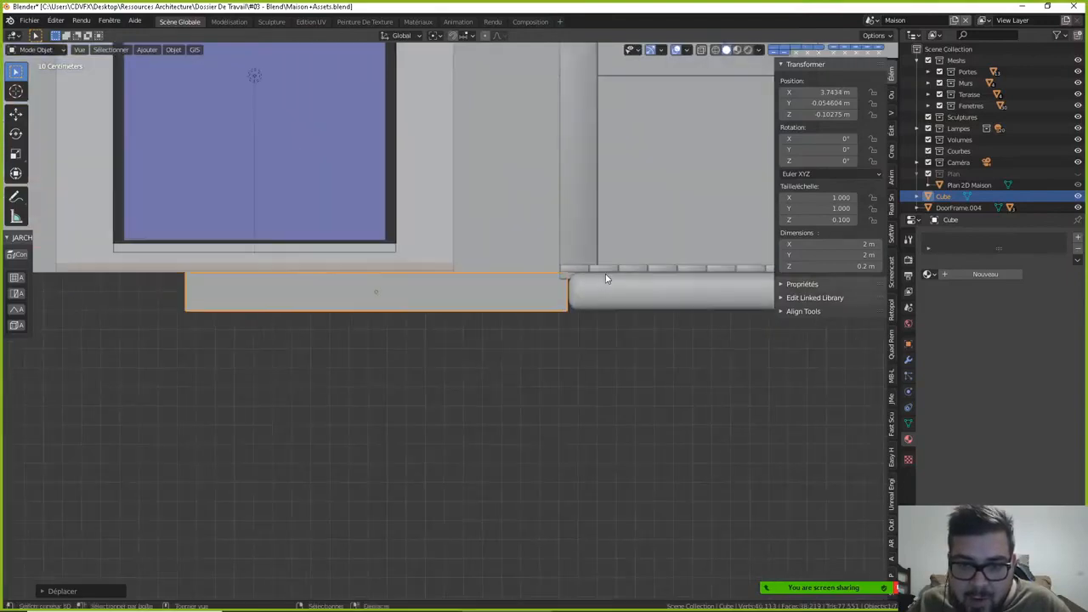
middle_click_drag(469, 315, 576, 286, "shift")
- From the top view with X-ray enabled, stretch the slab along Y to about 20.5 m, past both sides of the house
key("KP_7")
scroll(282, 229, "down", 5)
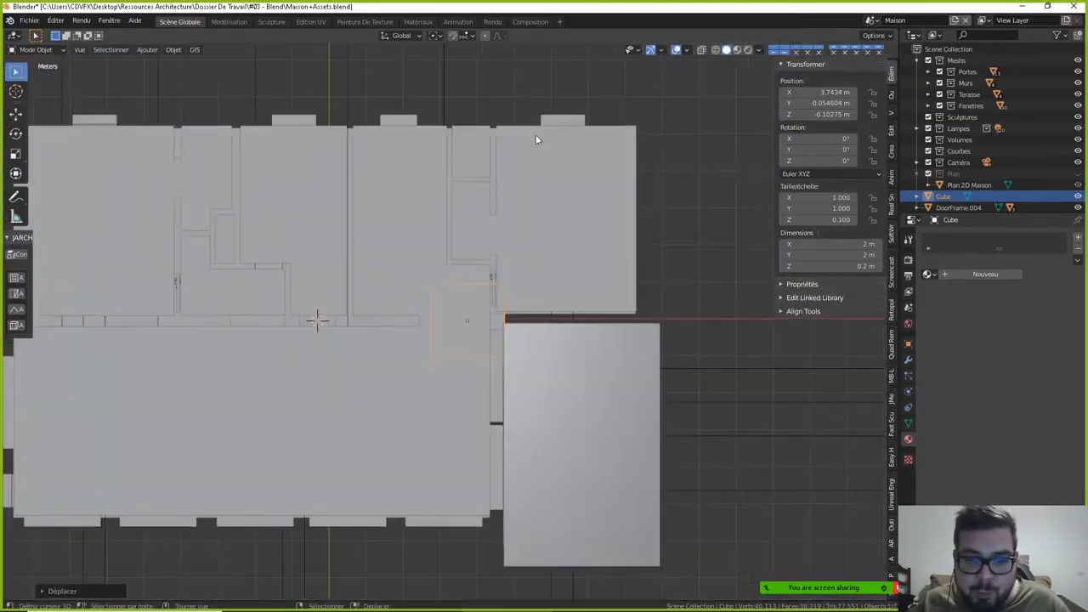
left_click(701, 49)
scroll(575, 203, "down", 2)
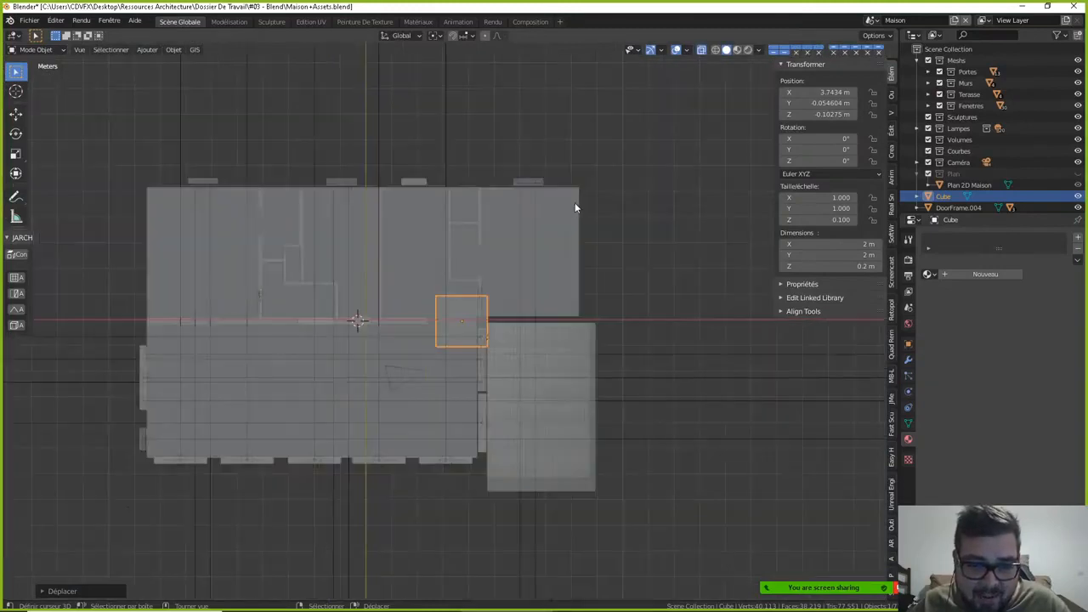
key("s")
key("y")
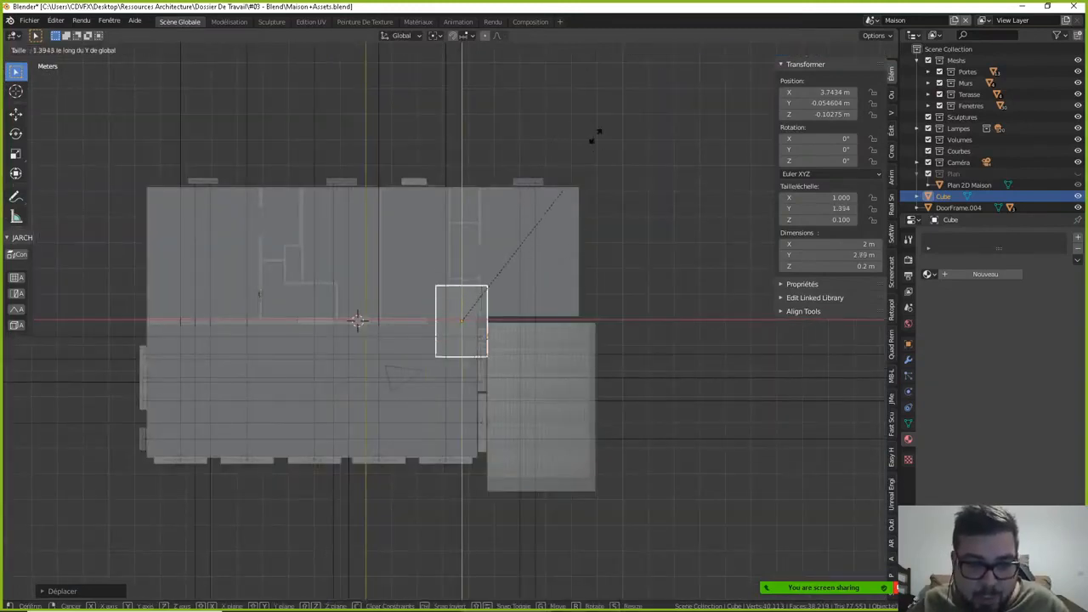
left_click(583, 348)
scroll(578, 356, "down", 4)
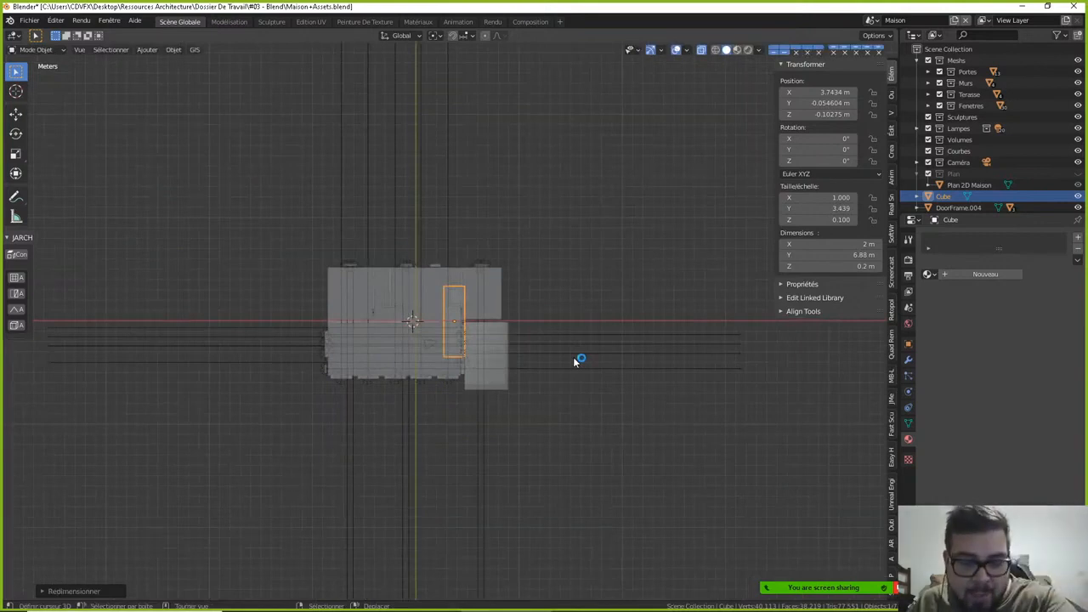
key("s")
key("y")
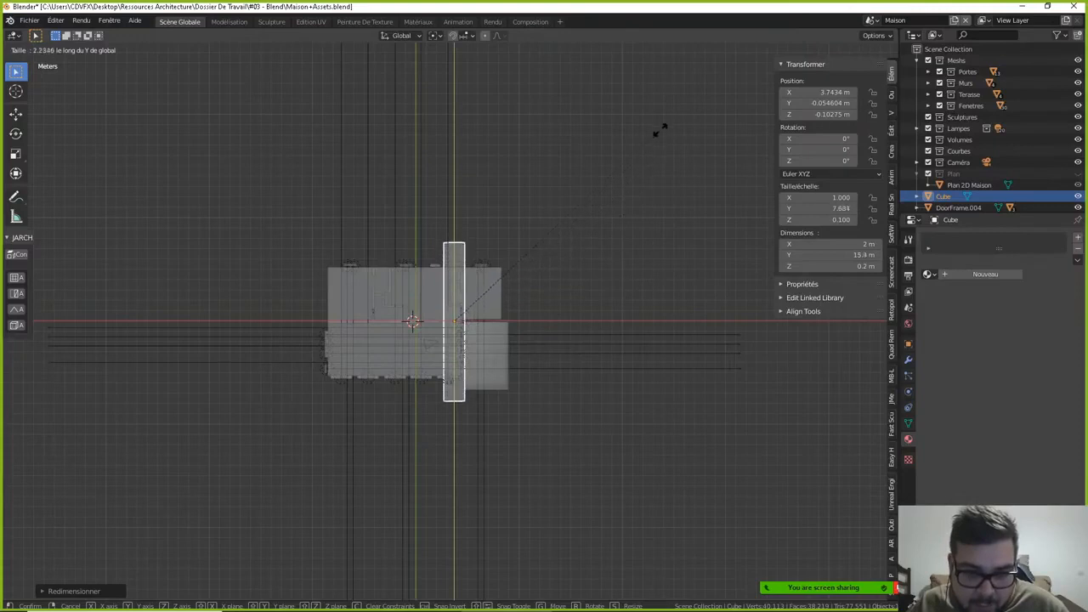
left_click(691, 589)
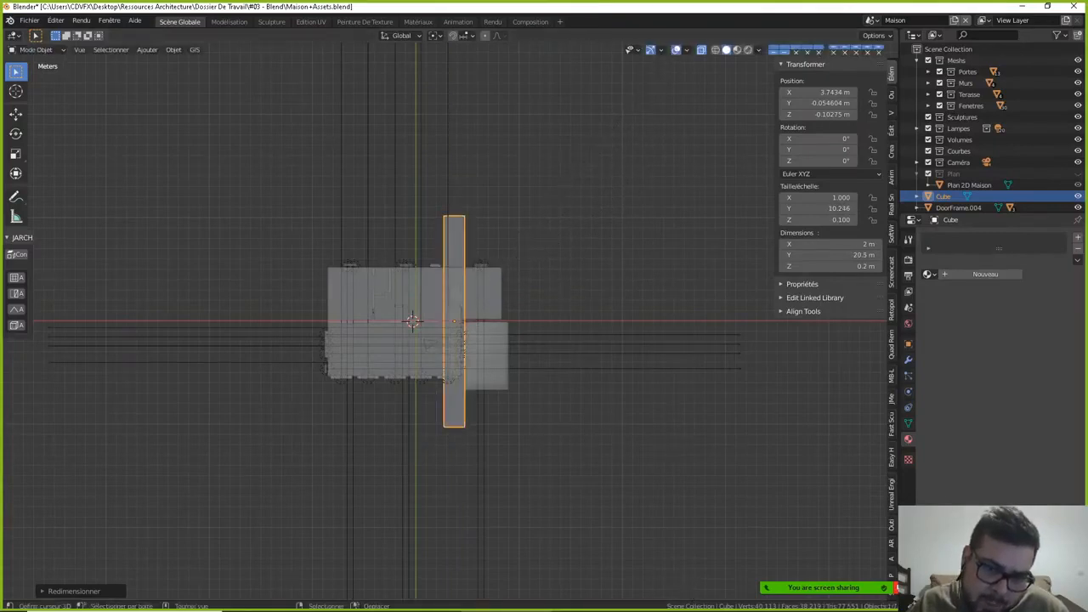
- In Edit Mode, move the slab's side face opposite the terrace about 19.7 m along negative X, past the far end of the house
middle_click_drag(504, 352, 590, 345, "shift")
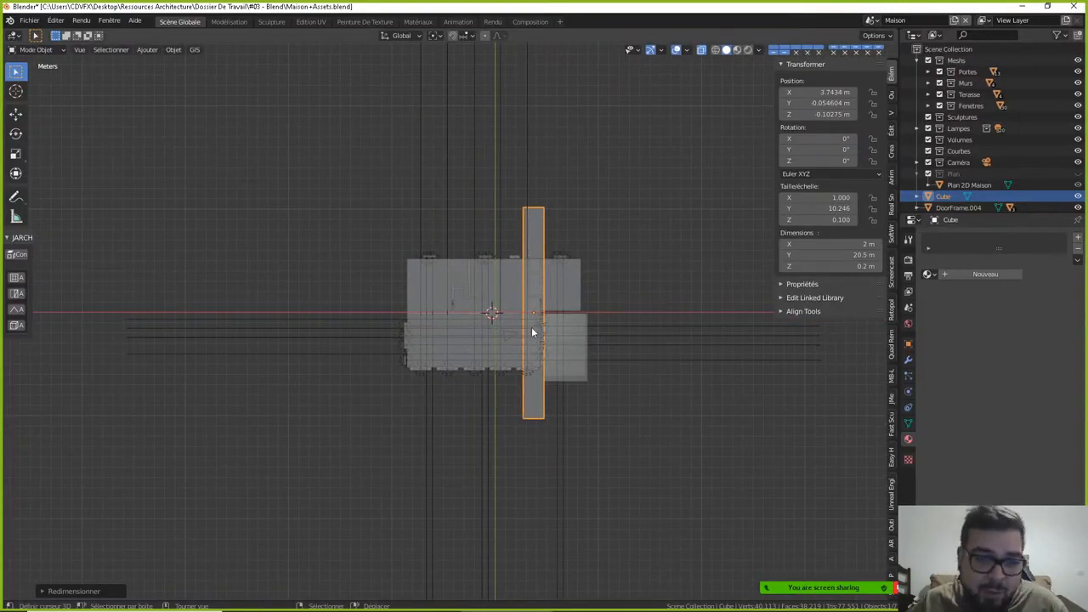
middle_click_drag(548, 346, 600, 258)
key("Tab")
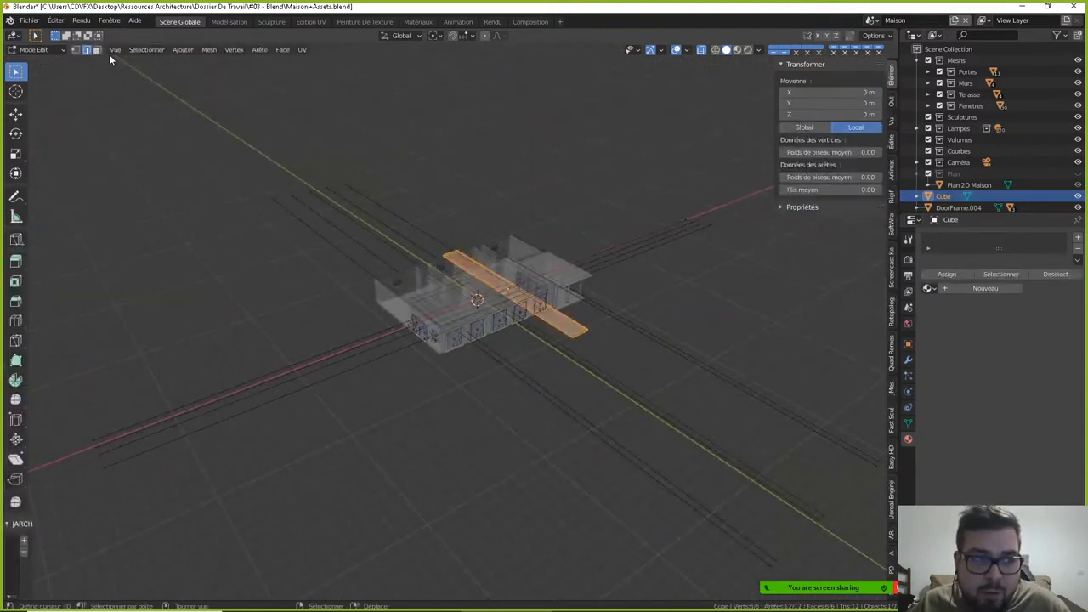
scroll(632, 366, "up", 2)
middle_click_drag(575, 394, 532, 385)
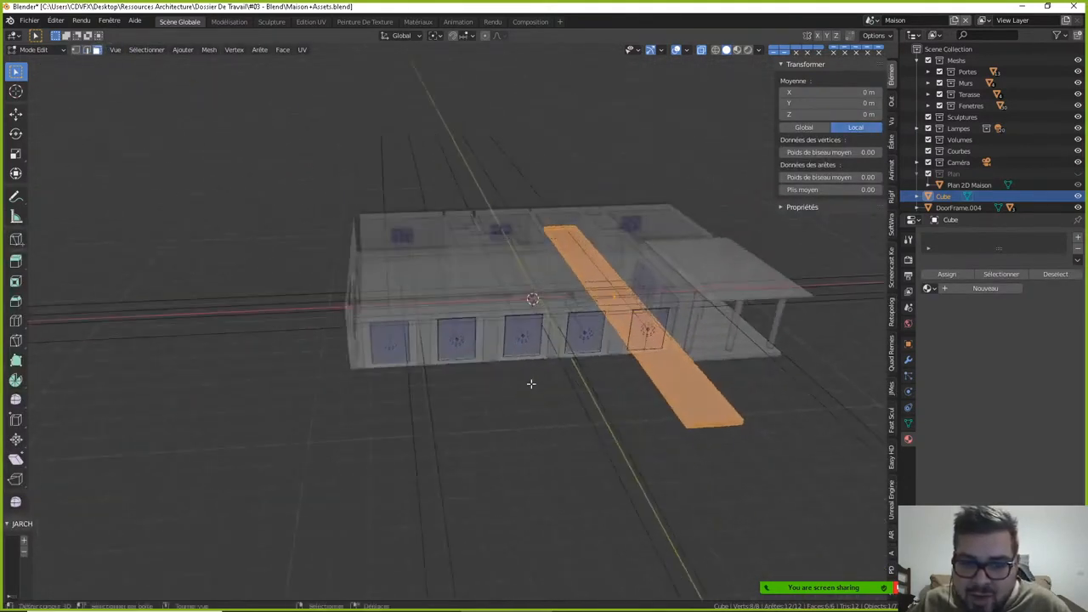
middle_click_drag(601, 299, 591, 332)
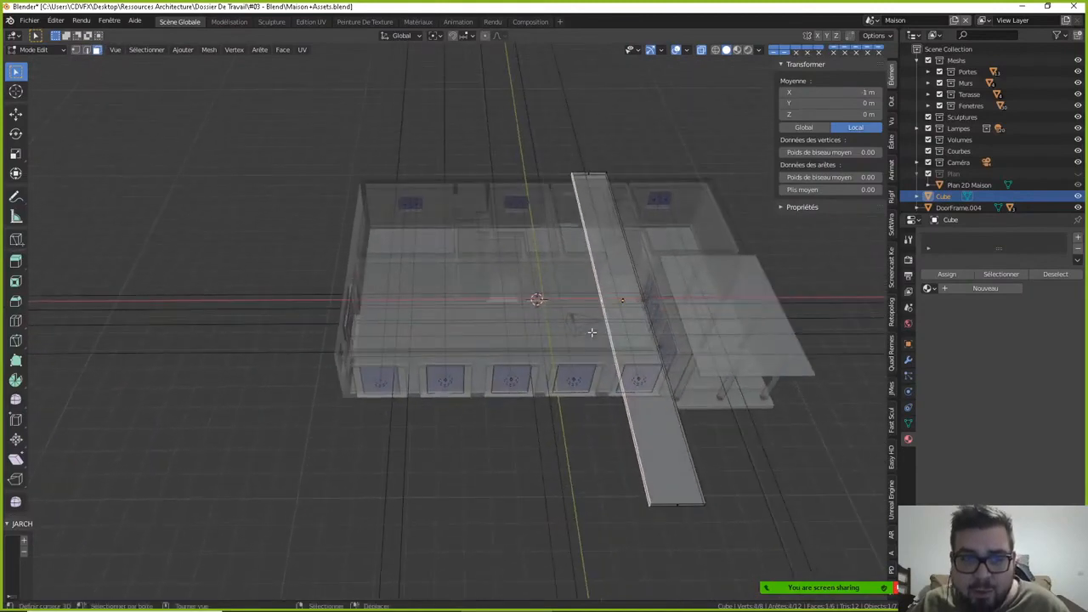
key("KP_7")
key("g")
key("x")
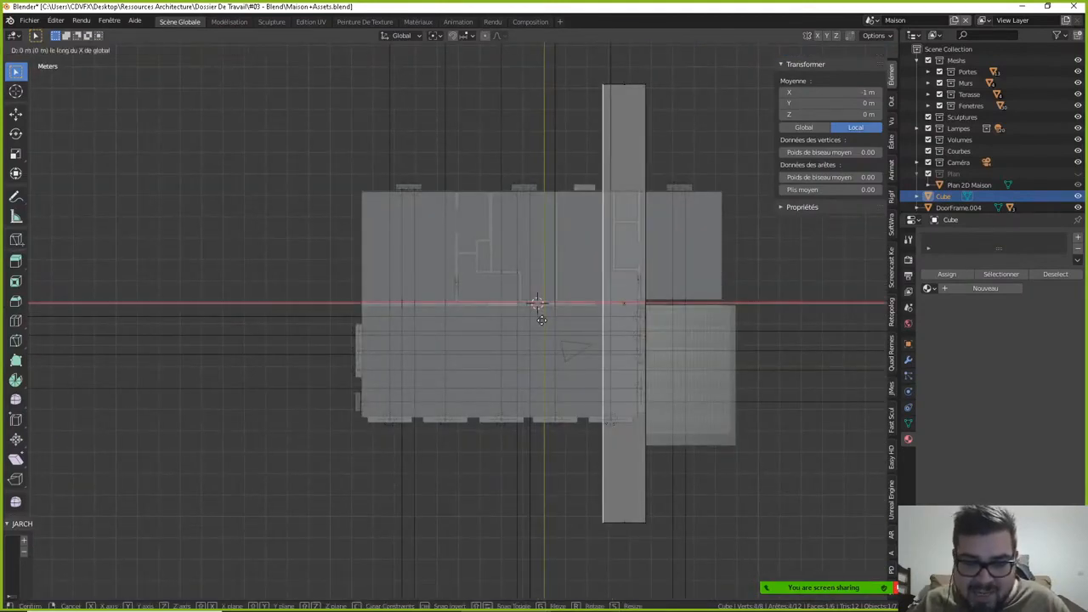
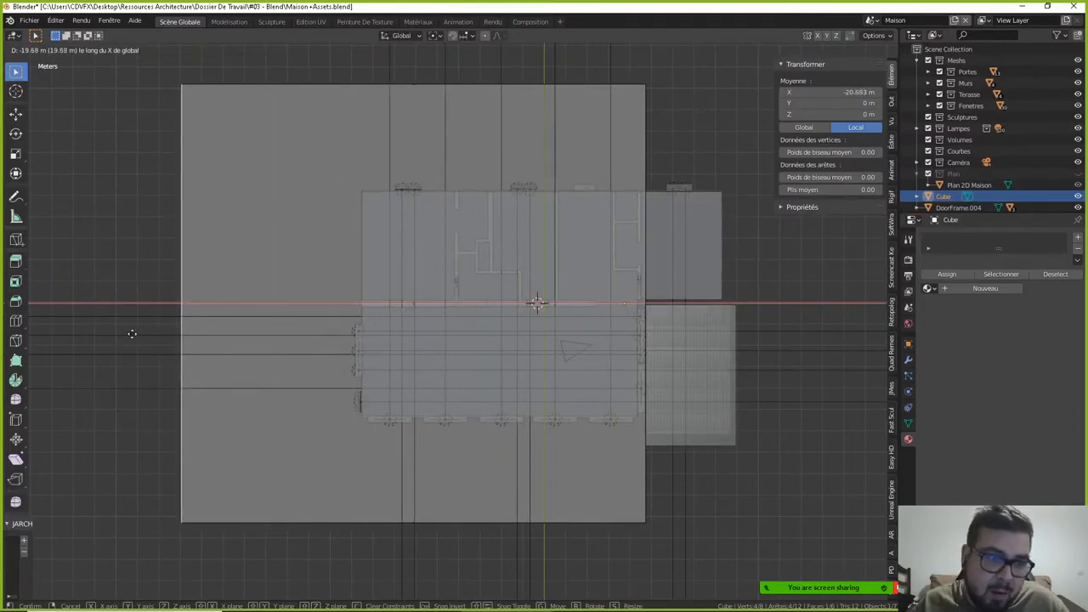
left_click(132, 335)
- Examine the extended slab around the house, return to Object Mode and switch to the rendered preview
middle_click_drag(293, 341, 507, 397)
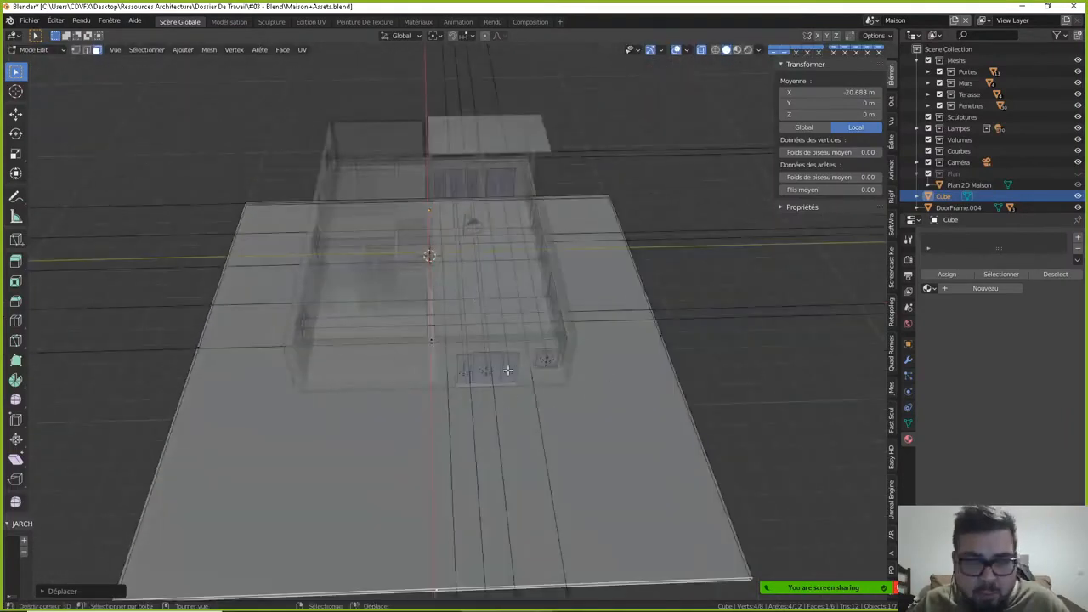
middle_click_drag(468, 495, 495, 383)
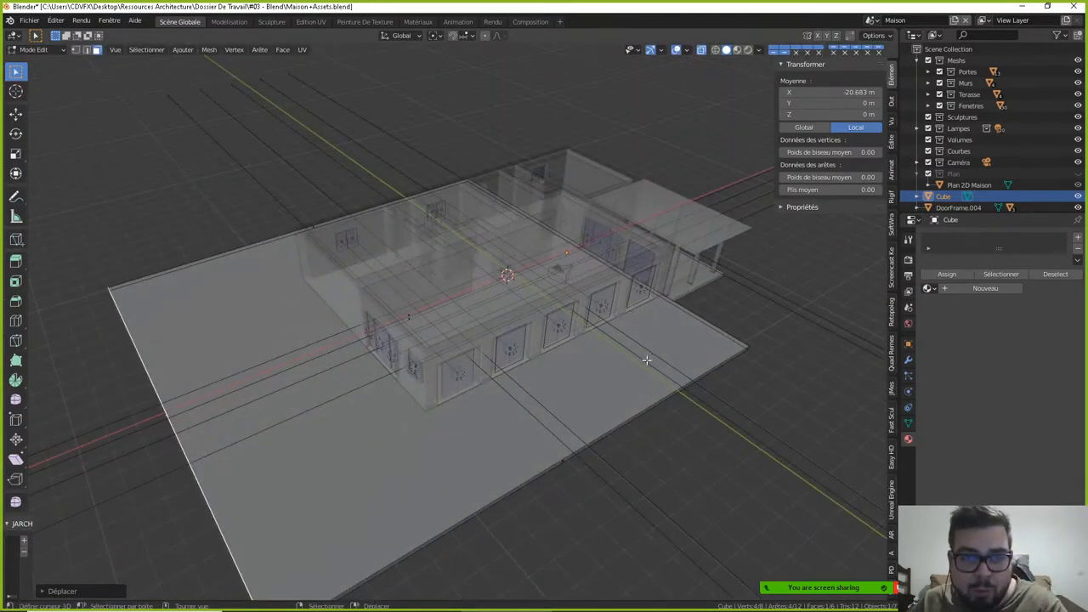
middle_click_drag(628, 413, 665, 372)
middle_click_drag(744, 388, 699, 354)
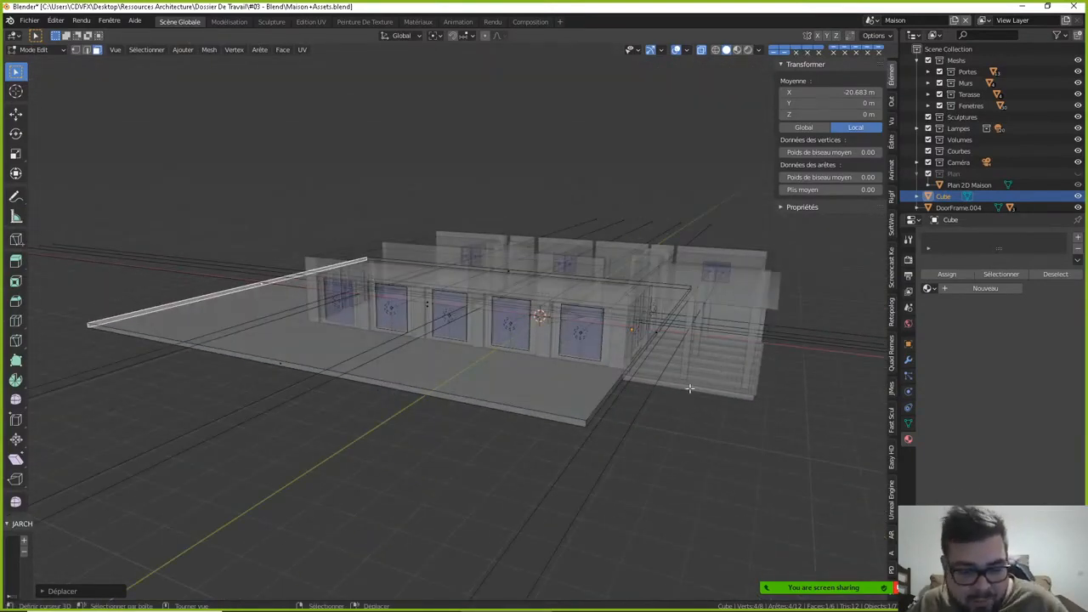
key("Tab")
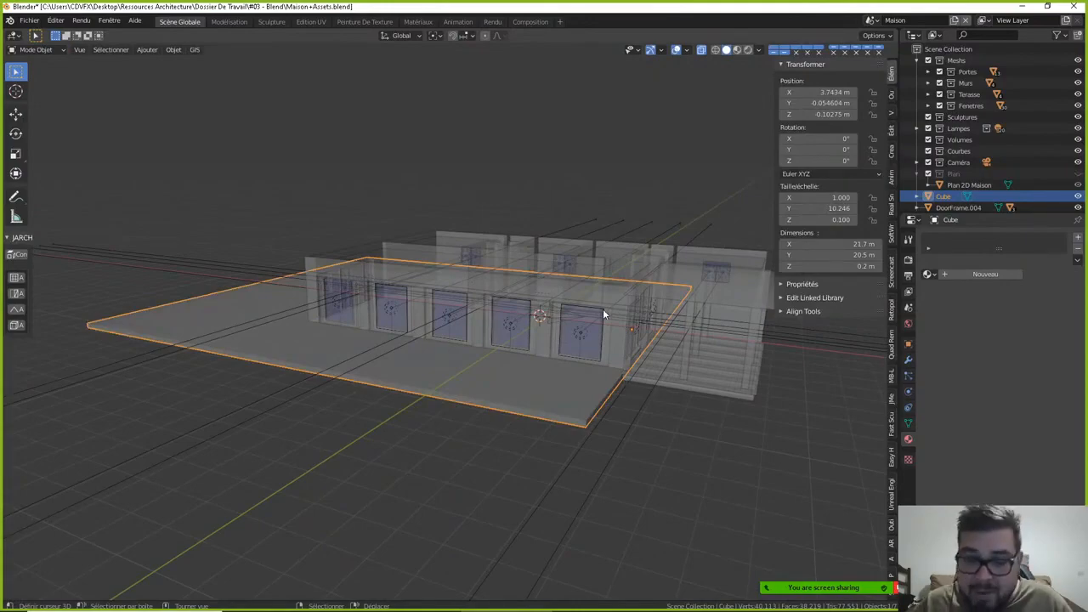
left_click(747, 49)
middle_click_drag(455, 308, 472, 328)
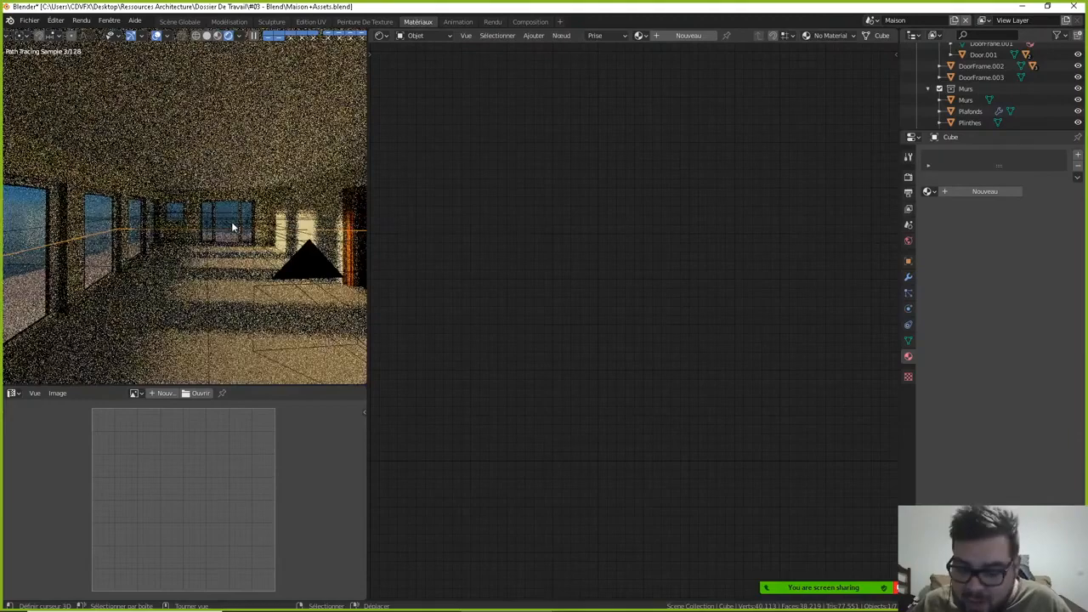
- Apply the ground slab's rotation and scale and set its origin to its geometry
key("KP_Decimal")
scroll(249, 253, "down", 3)
middle_click_drag(253, 263, 179, 299)
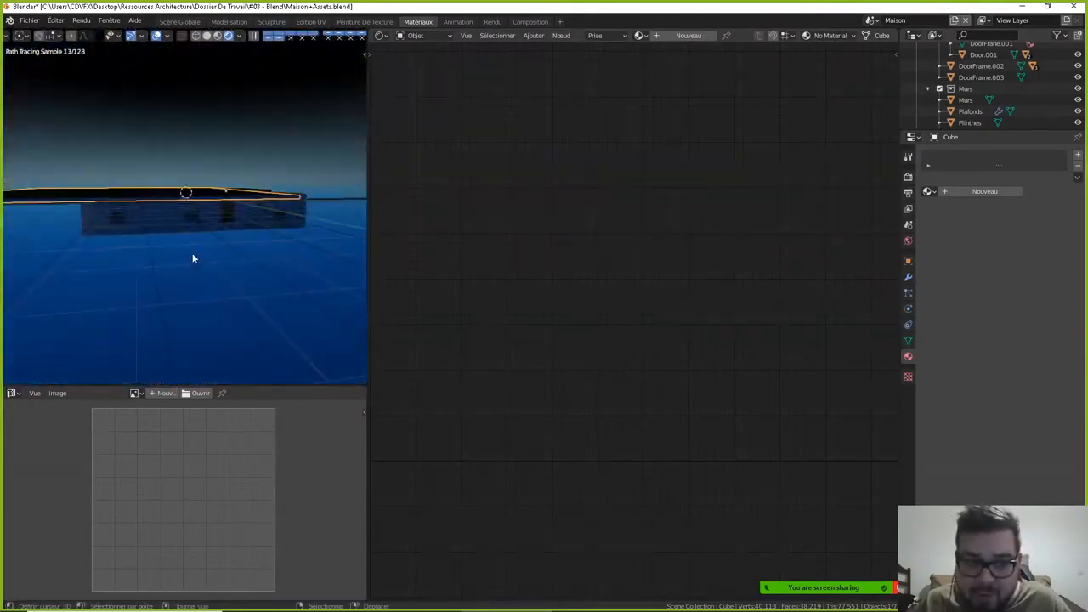
middle_click_drag(193, 258, 251, 221)
key("q")
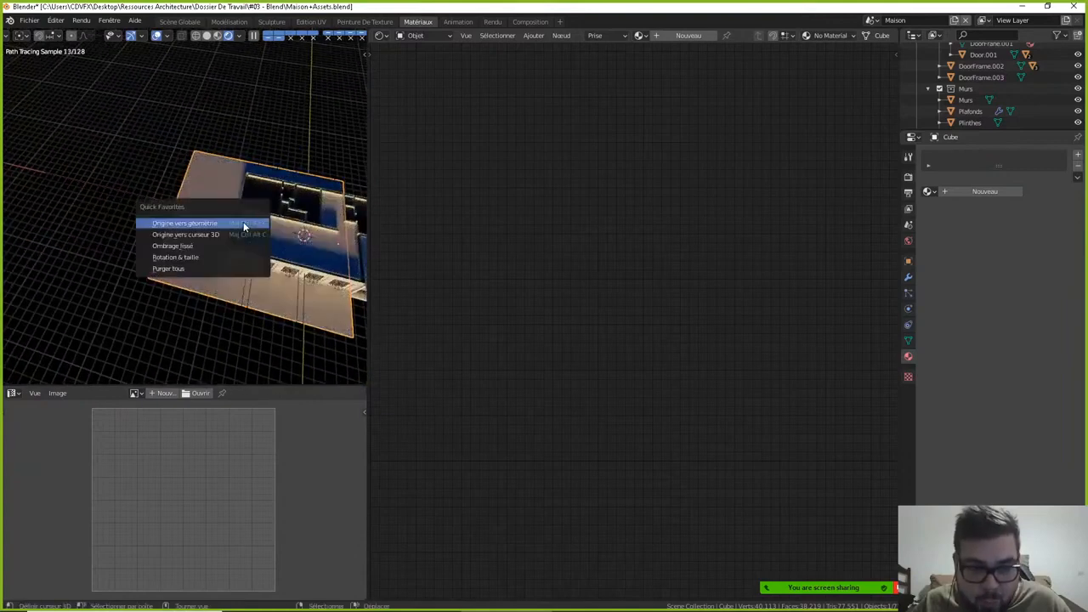
left_click(203, 256)
key("q")
left_click(193, 222)
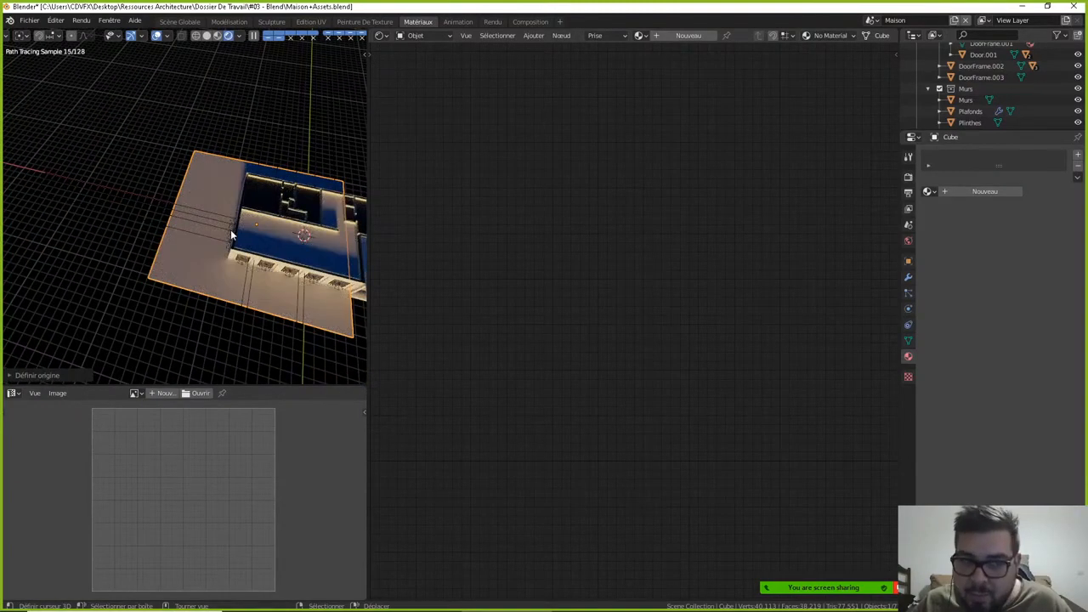
scroll(227, 244, "up", 2)
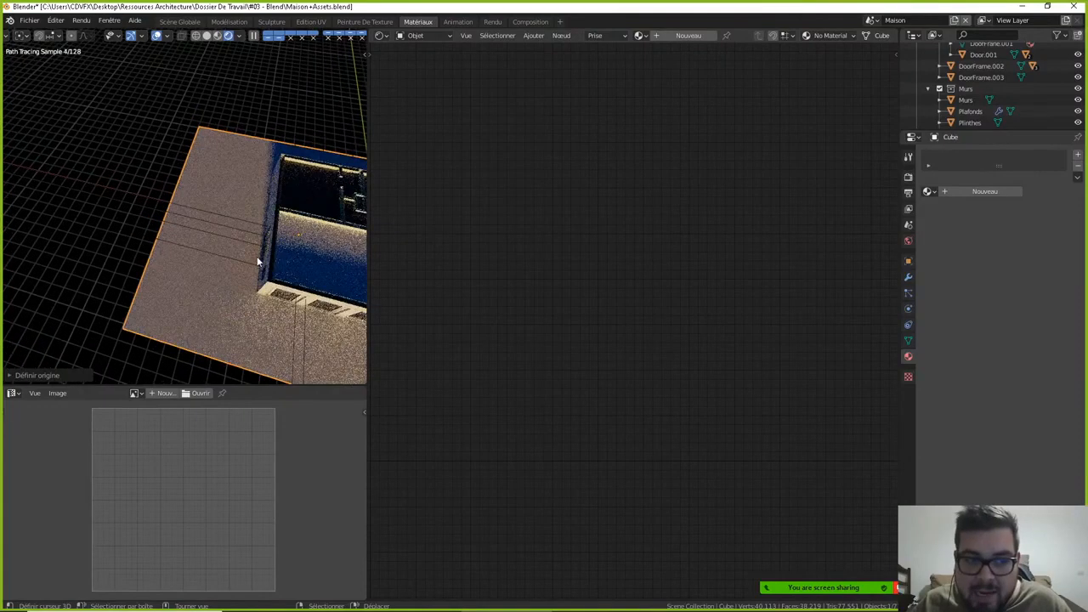
- Create a new material on the slab and name it M_Dalles_Extérieurs
left_click(704, 35)
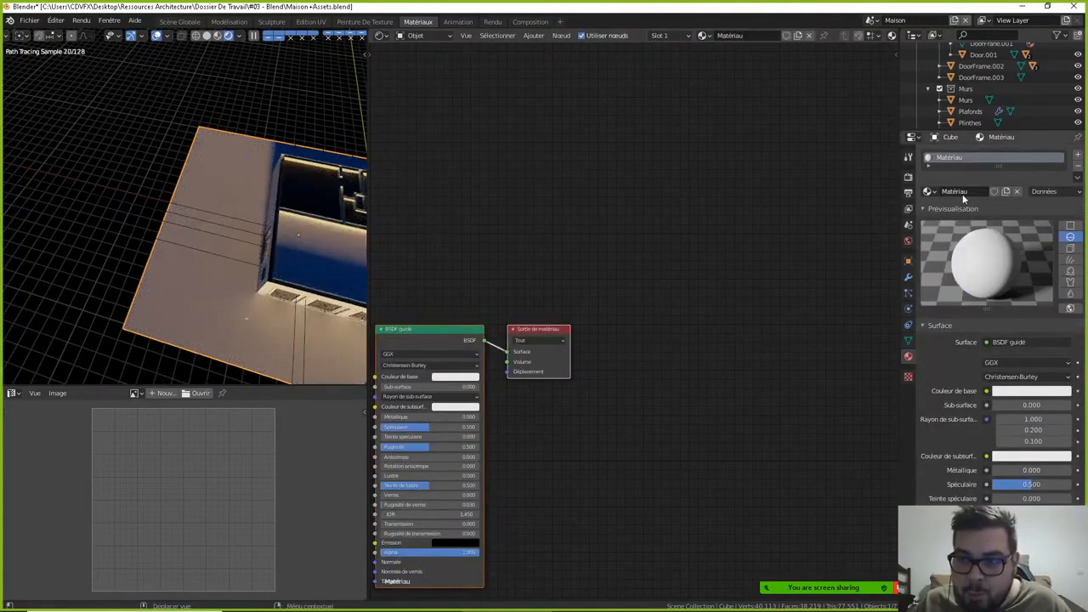
type("M")
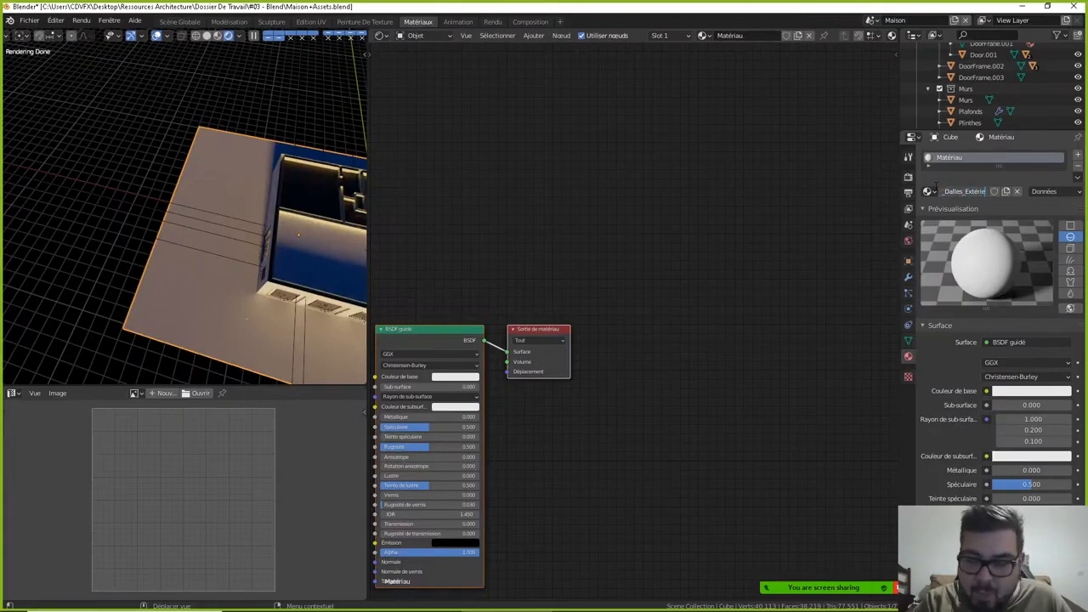
type("_Dalles_Extérieurs")
key("Return")
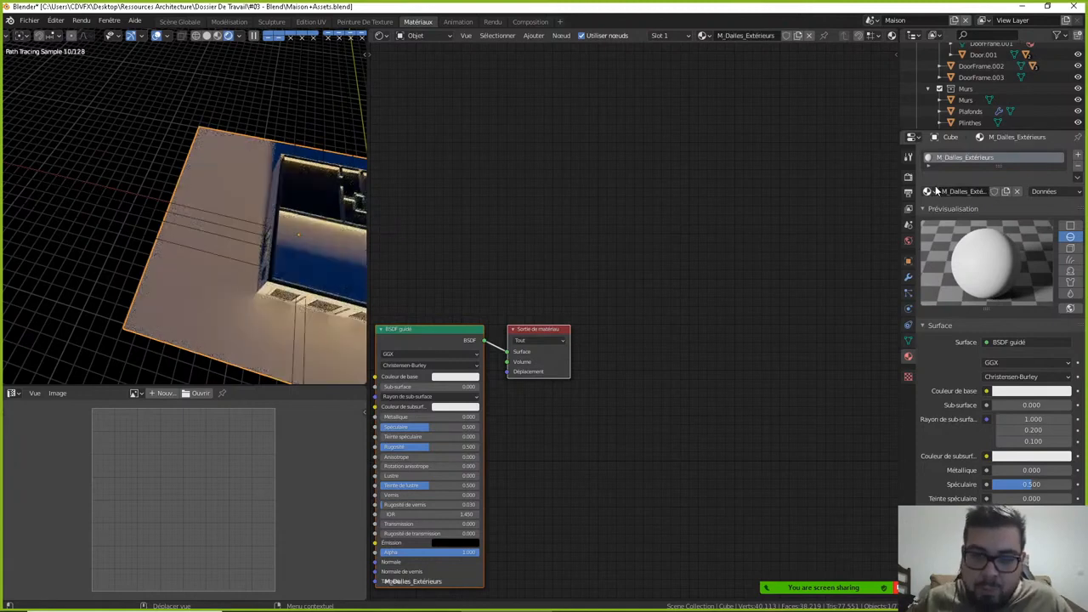
- Add a Wave Texture node (Texture vague) well ahead of the BSDF node, leaving room between them
middle_click_drag(672, 354, 880, 273)
middle_click_drag(432, 363, 527, 329)
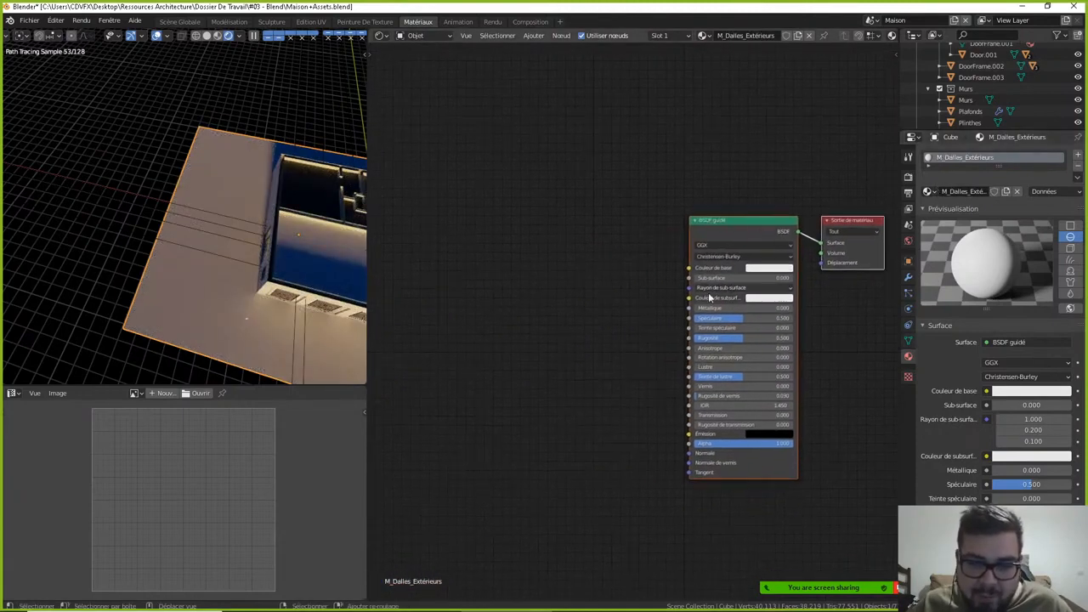
key("shift+a")
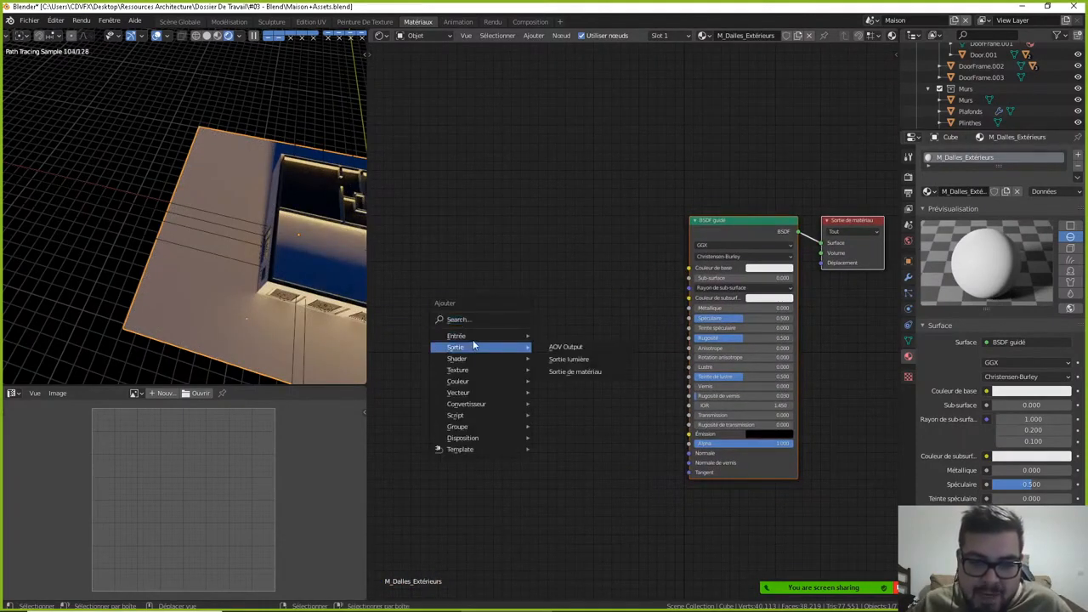
mouse_move(477, 363)
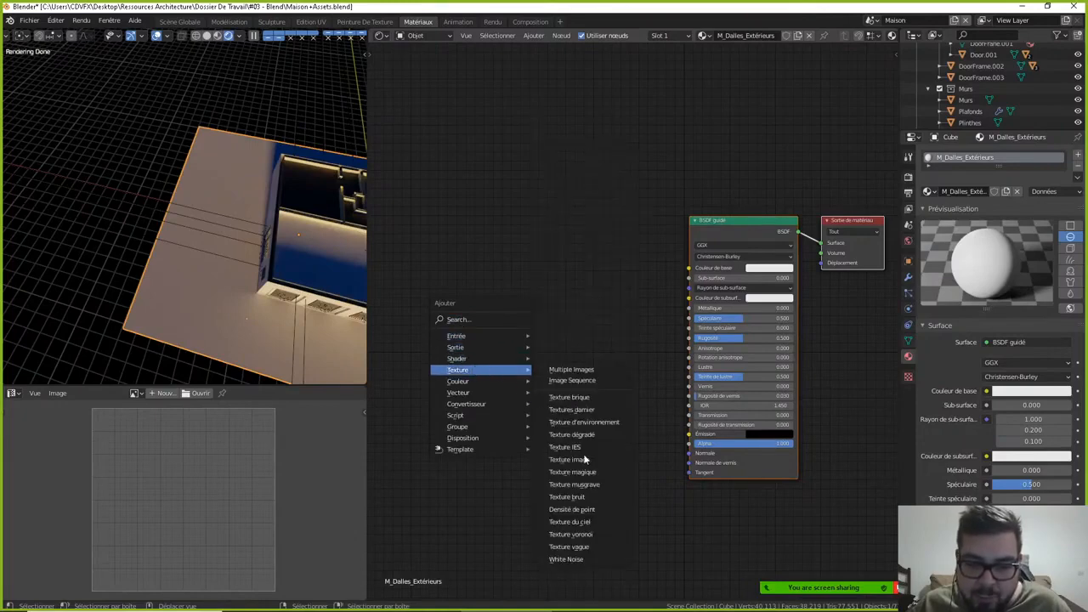
left_click(587, 546)
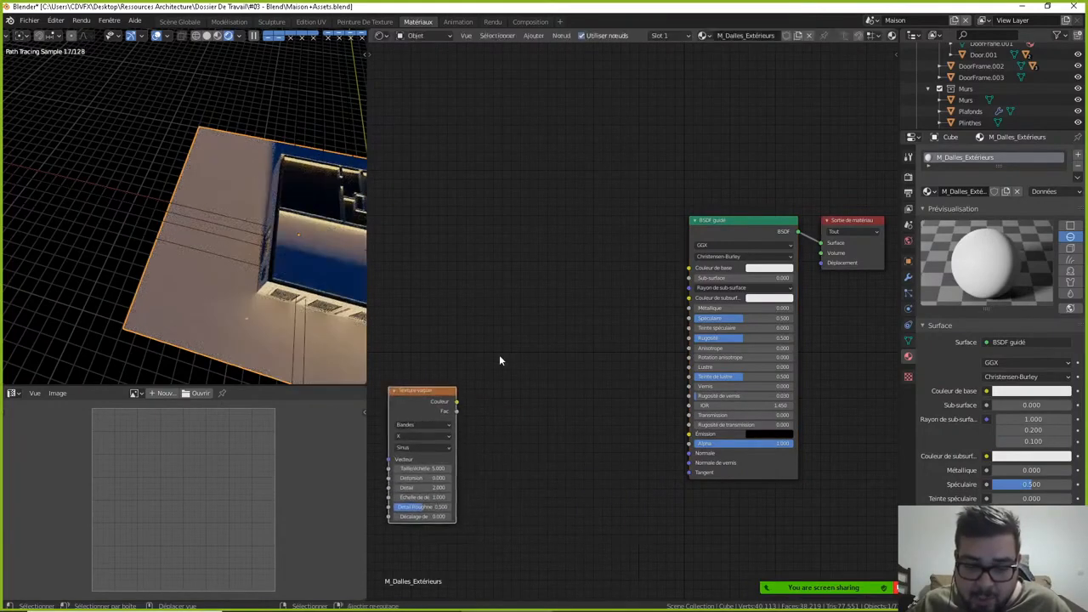
left_click(472, 244)
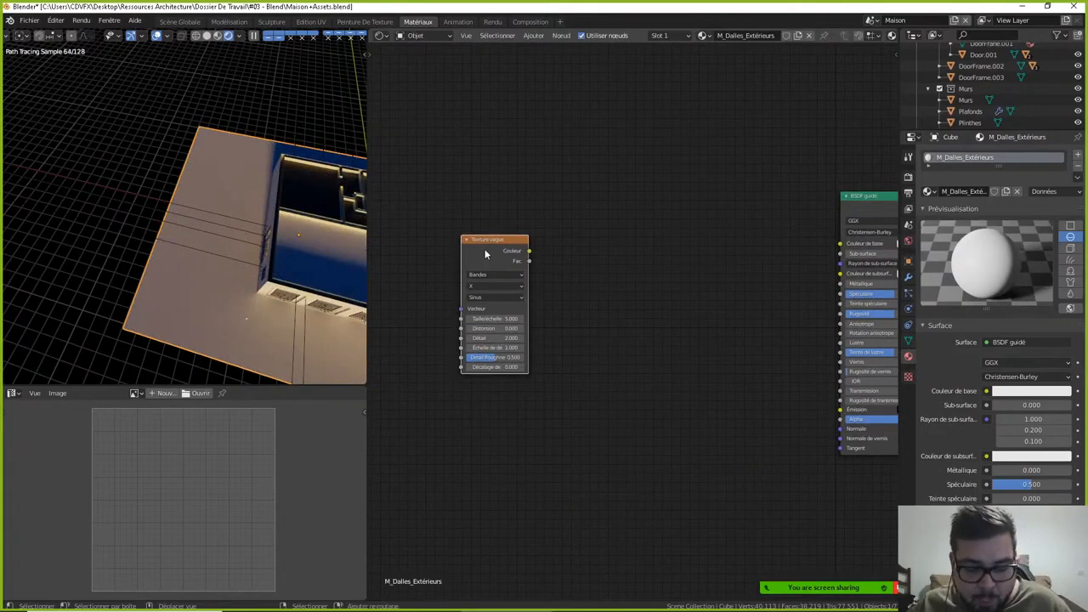
- Duplicate the Wave Texture node below the original and set the copy's band direction to Y
key("shift+d")
left_click(483, 397)
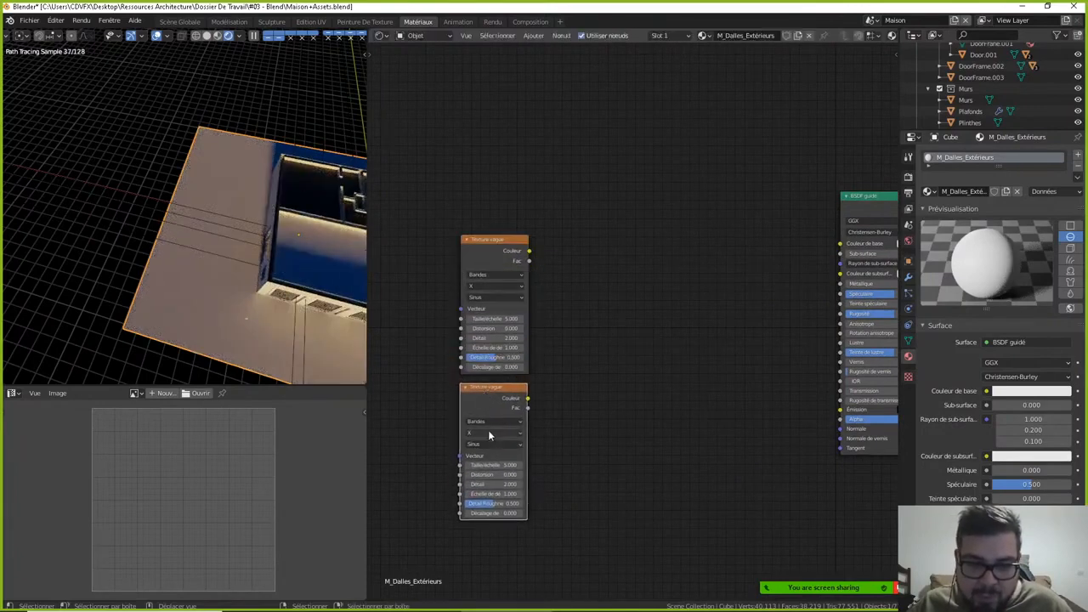
left_click(493, 433)
left_click(491, 450)
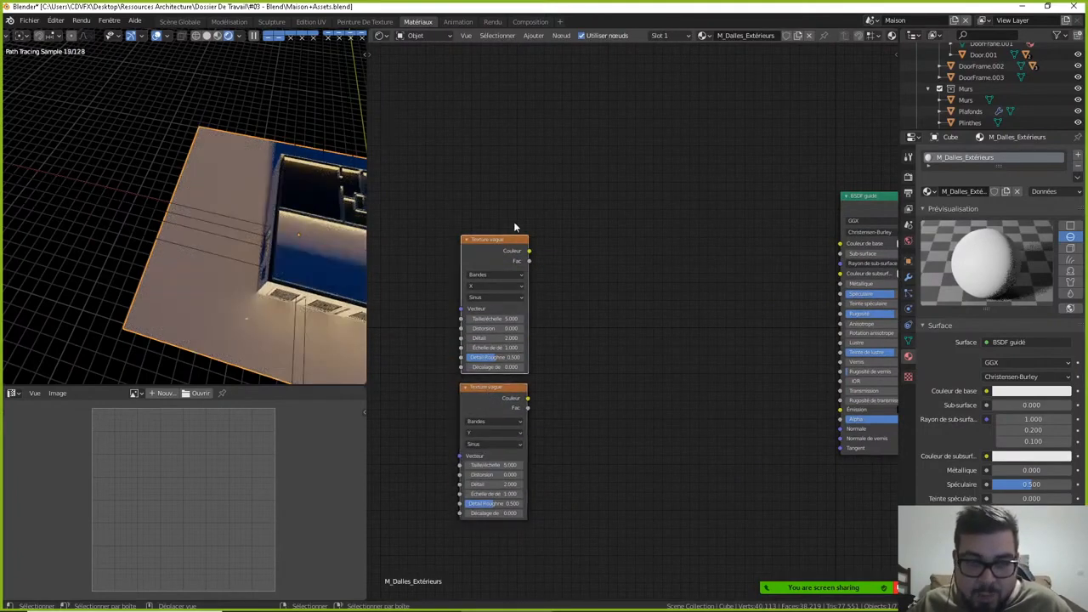
- Add a MixRGB node, feed the two wave colours into Couleur 1 and Couleur 2, and preview its output through the Viewer
key("shift+a")
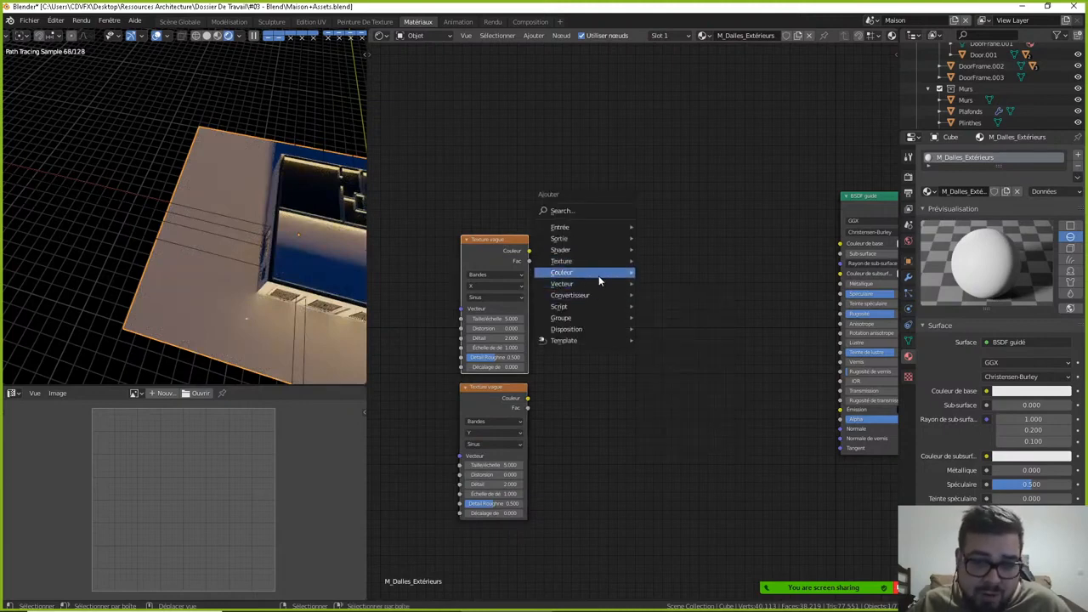
mouse_move(590, 270)
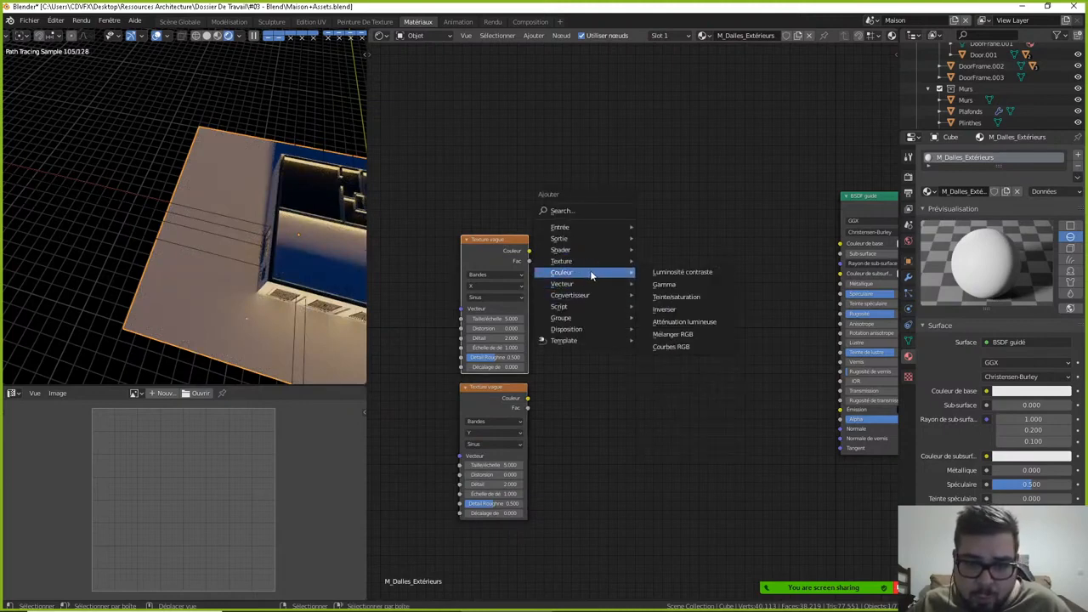
left_click(667, 333)
left_click(668, 333)
left_click_drag(528, 251, 628, 380)
left_click_drag(528, 398, 620, 387)
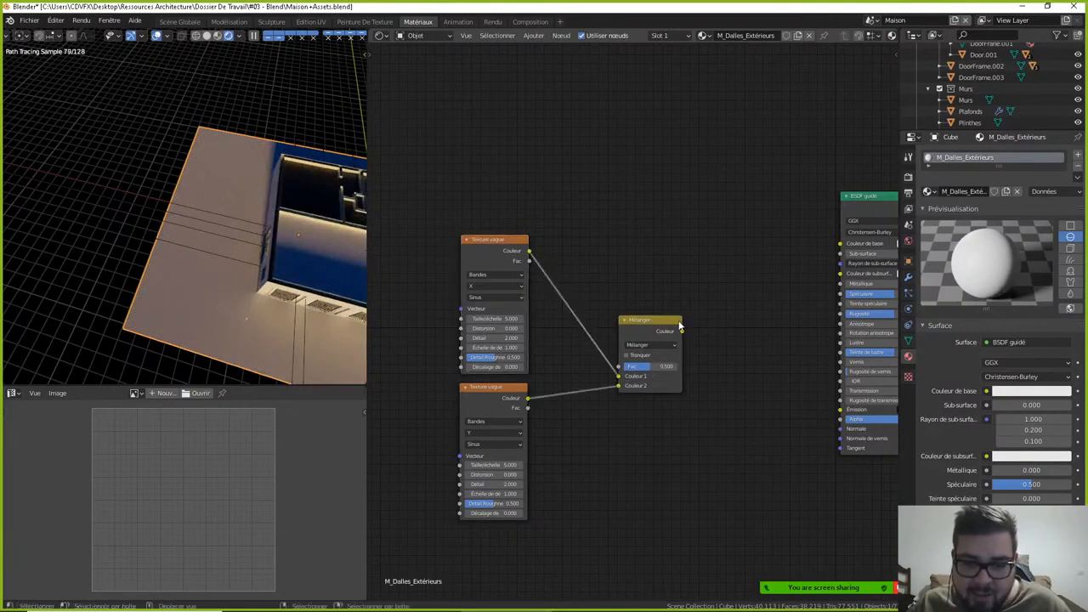
left_click_drag(679, 326, 662, 324)
left_click(622, 321, "ctrl+shift")
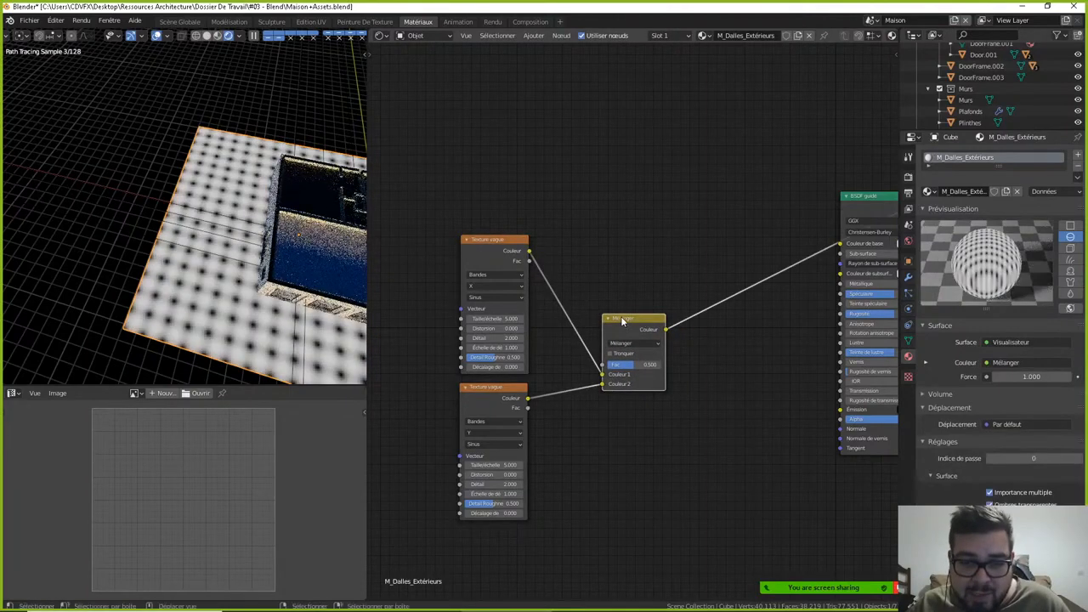
- Spread out the wave nodes and insert a ColorRamp (Dégradé de couleurs) between each one and the mix node
middle_click_drag(551, 322, 810, 297)
left_click_drag(744, 210, 595, 177)
left_click_drag(724, 363, 566, 378)
key("shift+a")
mouse_move(714, 451)
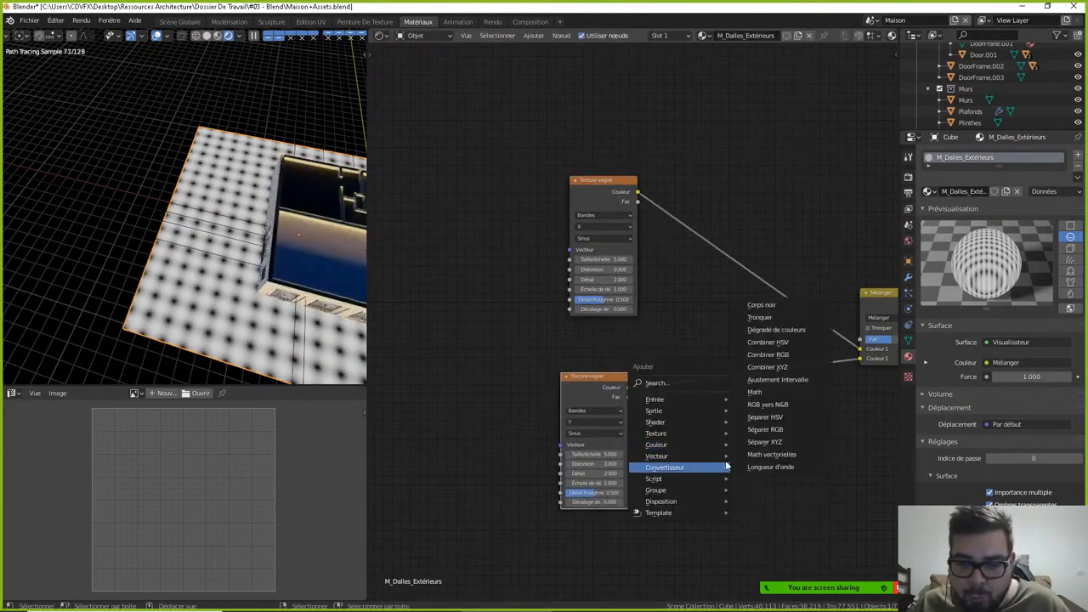
left_click(790, 329)
left_click(705, 197)
key("shift+a")
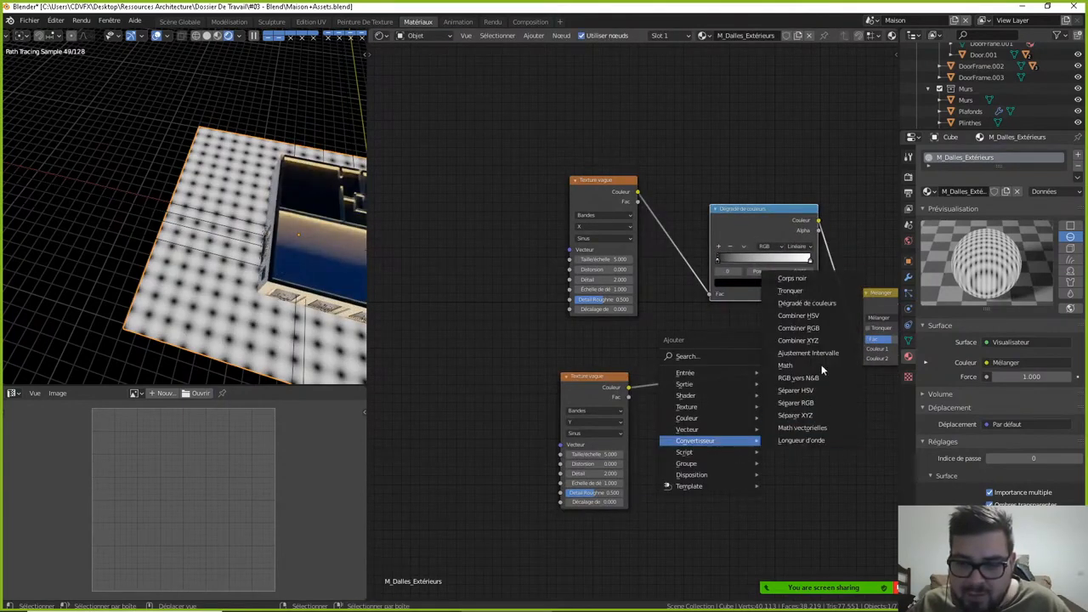
left_click(829, 303)
left_click(752, 406)
middle_click_drag(753, 407, 628, 374)
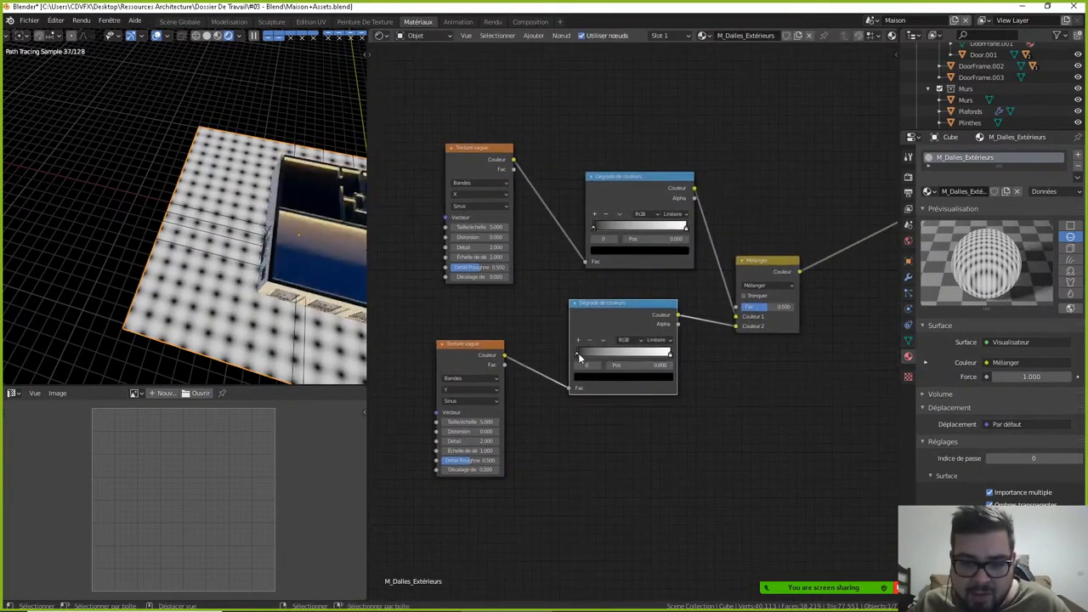
- Shift the black stops close to the white ones, to about 0.959 on the Y ramp and 0.964 on the X ramp
left_click_drag(578, 352, 668, 351)
left_click_drag(598, 225, 686, 224)
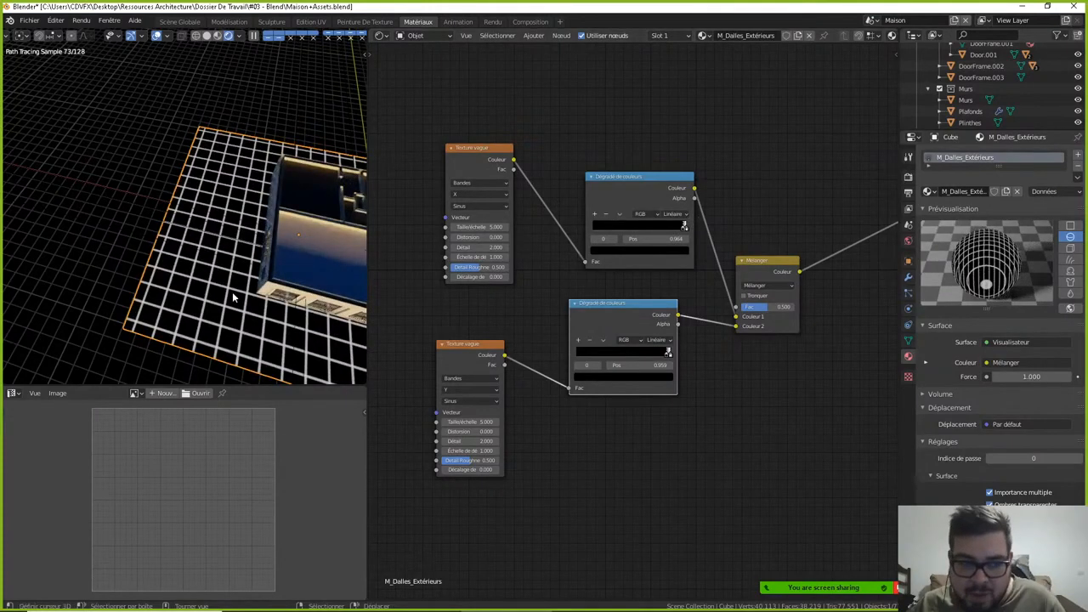
middle_click_drag(684, 399, 643, 359)
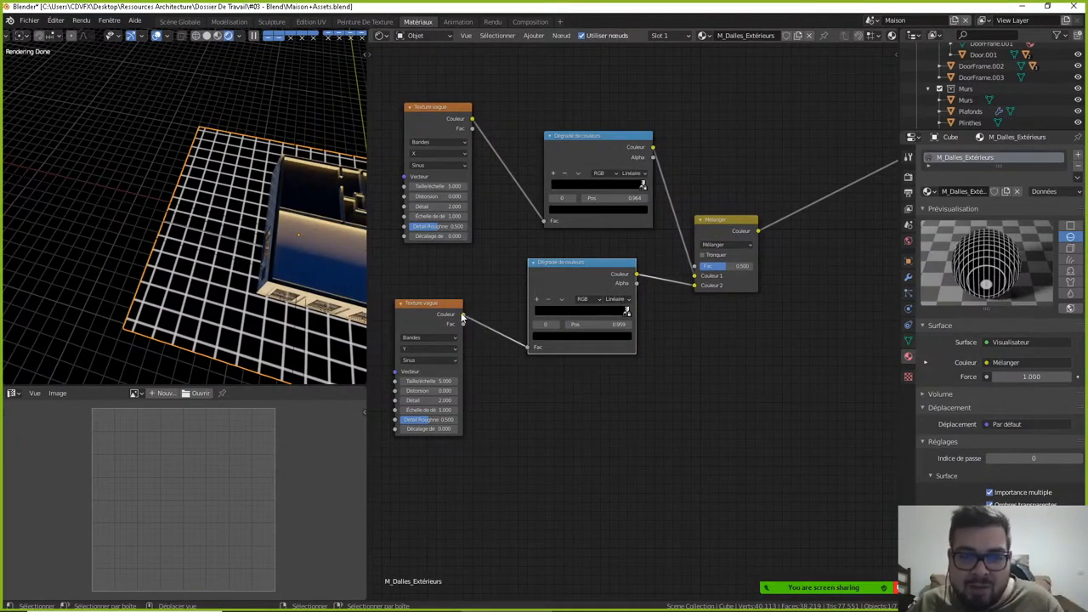
- Insert an Invert node (Inverser) on the link coming out of the mix node
middle_click_drag(728, 333, 689, 332)
key("shift+a")
mouse_move(687, 297)
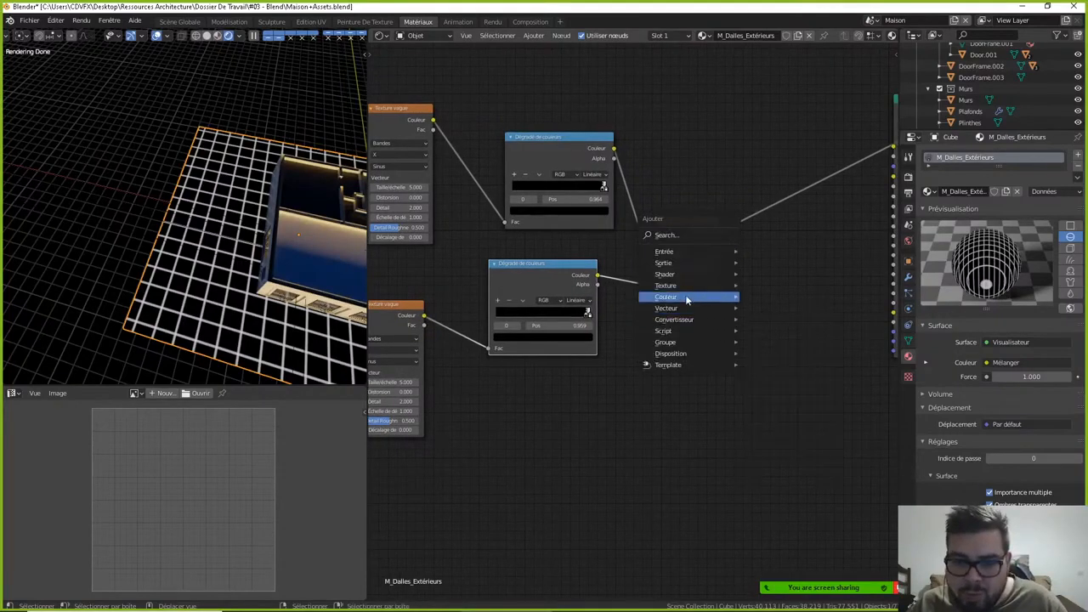
left_click(760, 336)
left_click(769, 183)
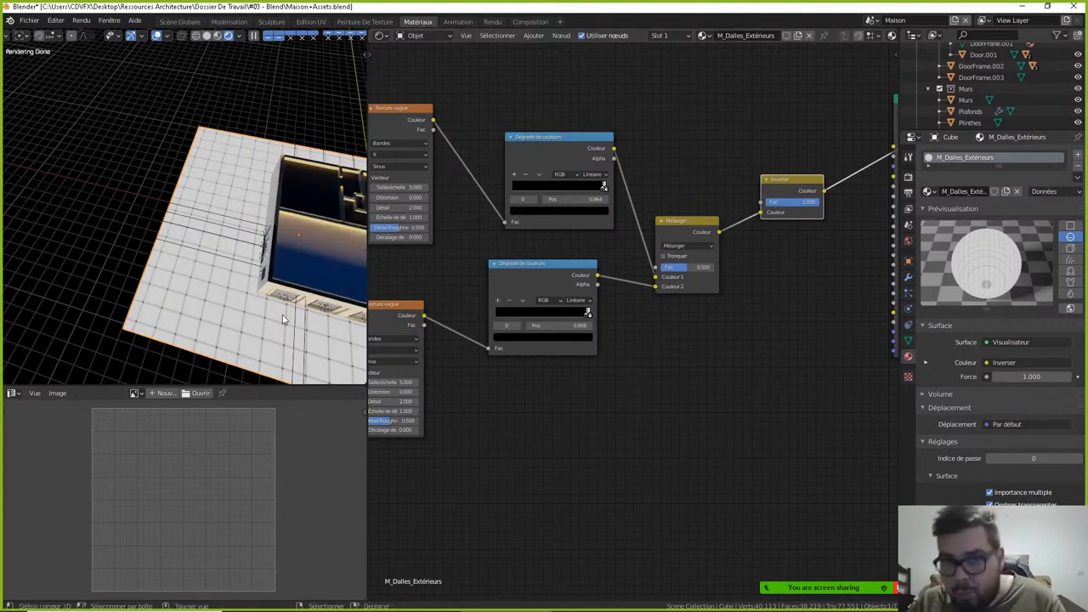
- Set the mix node's blending mode to Multiplier with a factor of 1.000
scroll(283, 315, "up", 2)
middle_click_drag(267, 328, 238, 288)
scroll(238, 309, "up", 1)
middle_click_drag(692, 233, 618, 247)
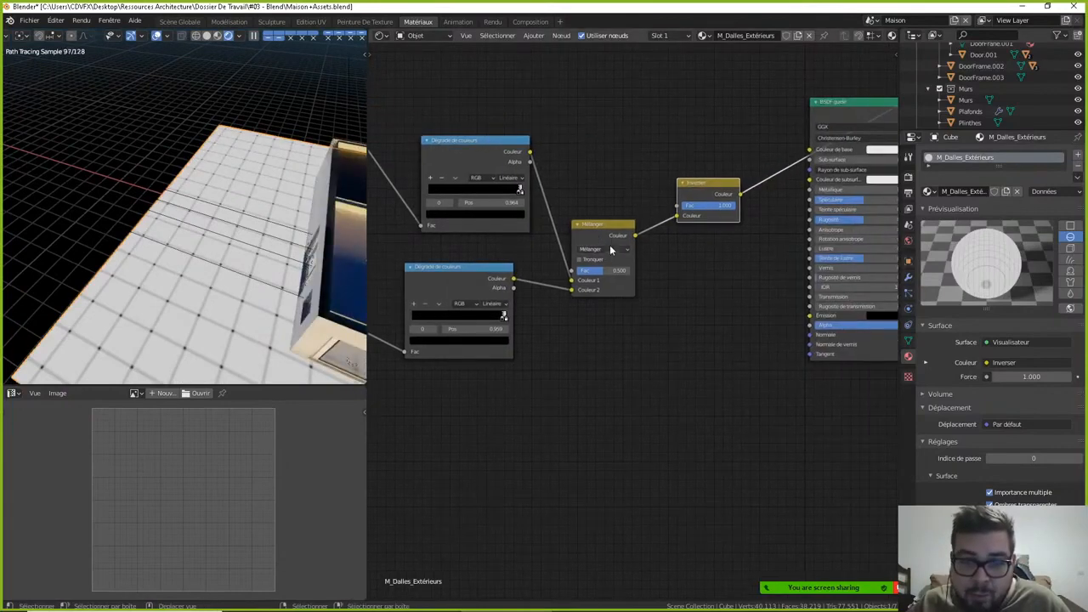
left_click(611, 251)
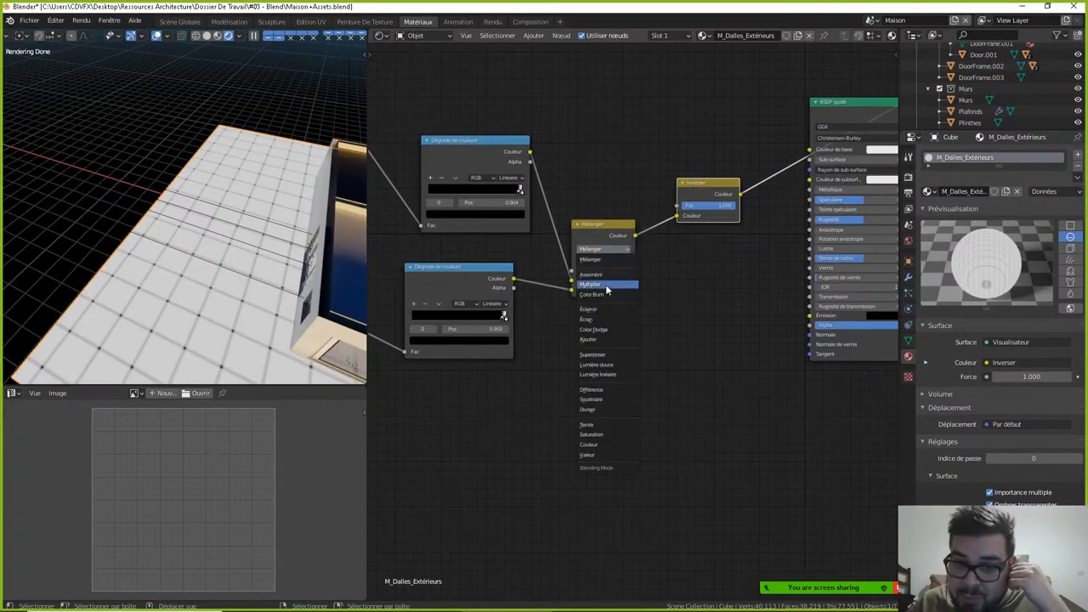
left_click(607, 288)
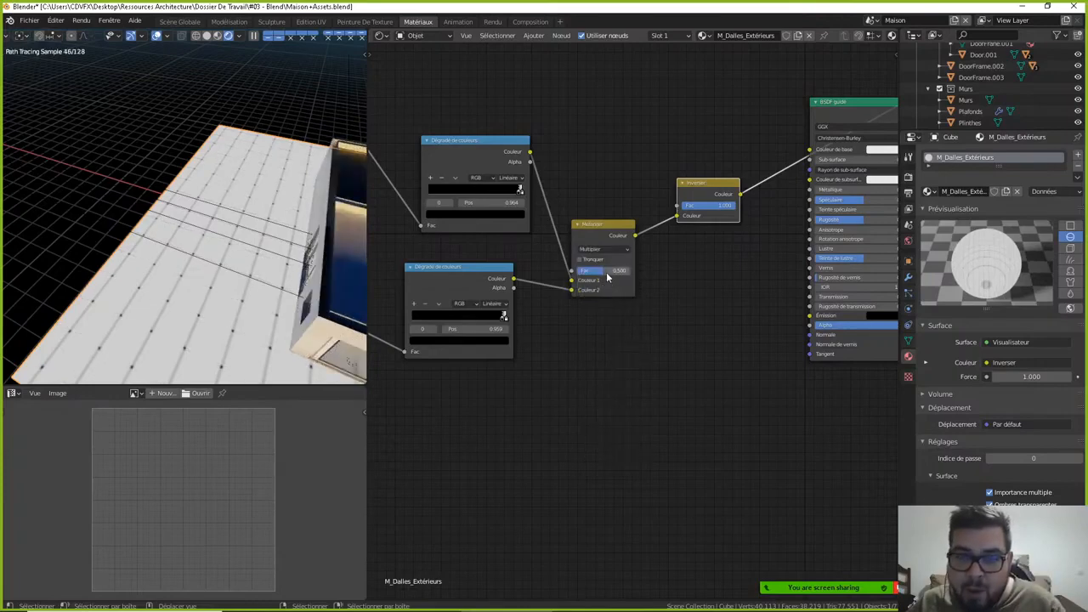
left_click_drag(603, 270, 631, 271)
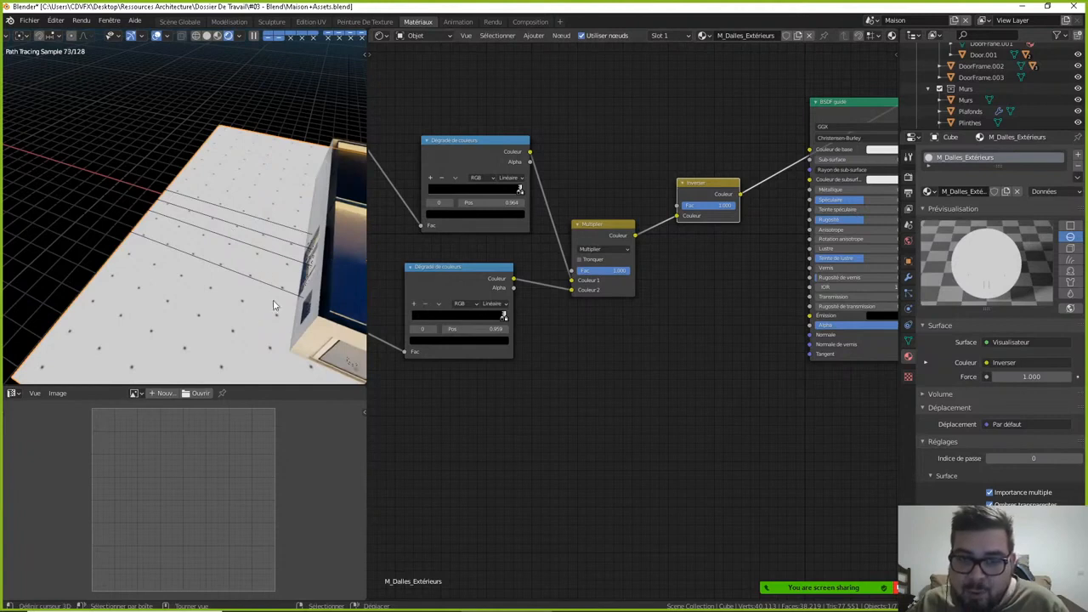
- Link the Invert colour to the BSDF's Normale input and insert a Bump node on that link
middle_click_drag(638, 246, 570, 260)
middle_click_drag(704, 196, 621, 181)
left_click_drag(593, 205, 664, 334)
left_click_drag(733, 128, 756, 128)
key("shift+a")
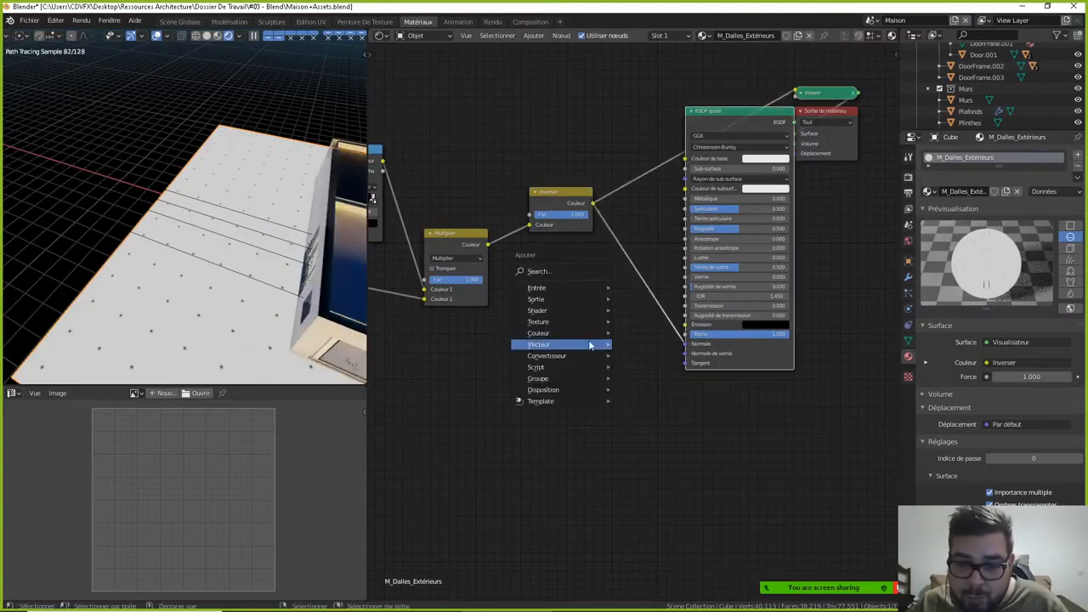
mouse_move(609, 344)
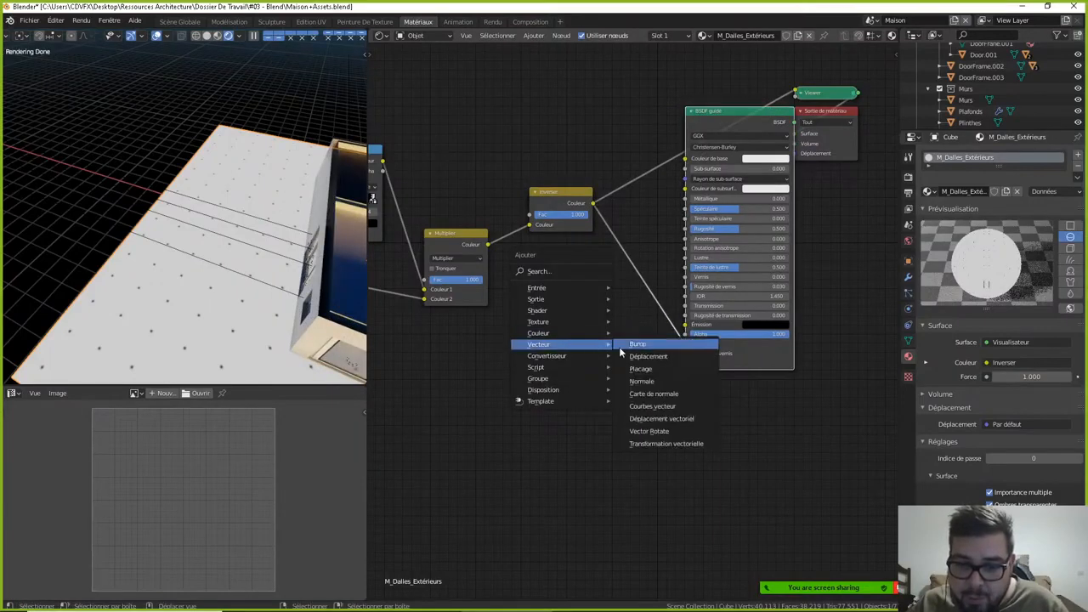
left_click(654, 344)
left_click(665, 266)
left_click_drag(668, 267, 666, 303)
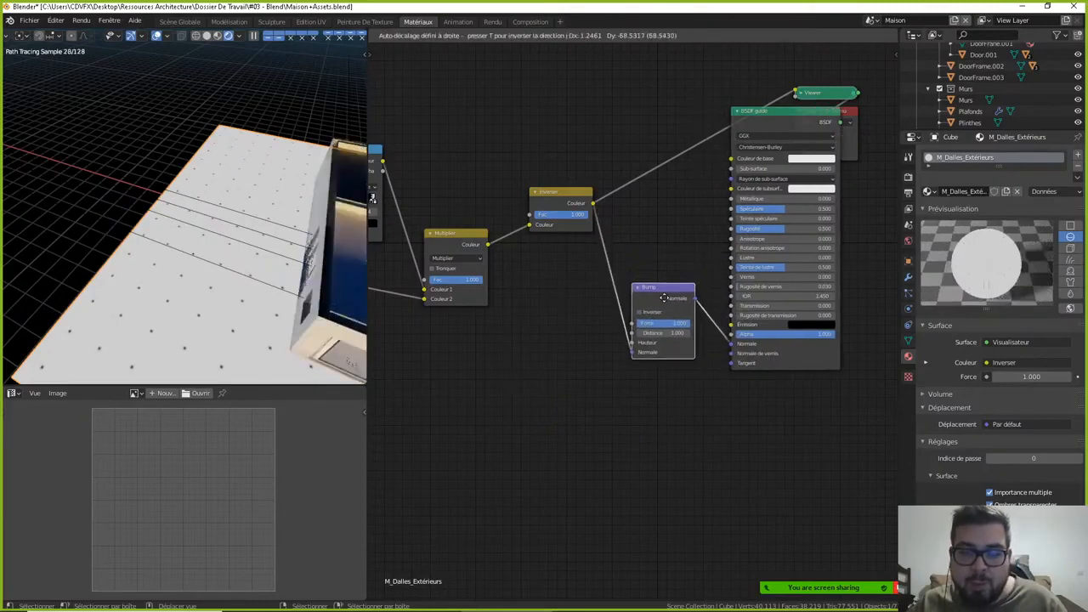
- Switch the 3D view to material preview shading and frame the slab surface at close range
mouse_move(212, 253)
middle_mouse_down()
mouse_move(247, 193)
mouse_move(213, 292)
mouse_move(227, 260)
middle_mouse_up()
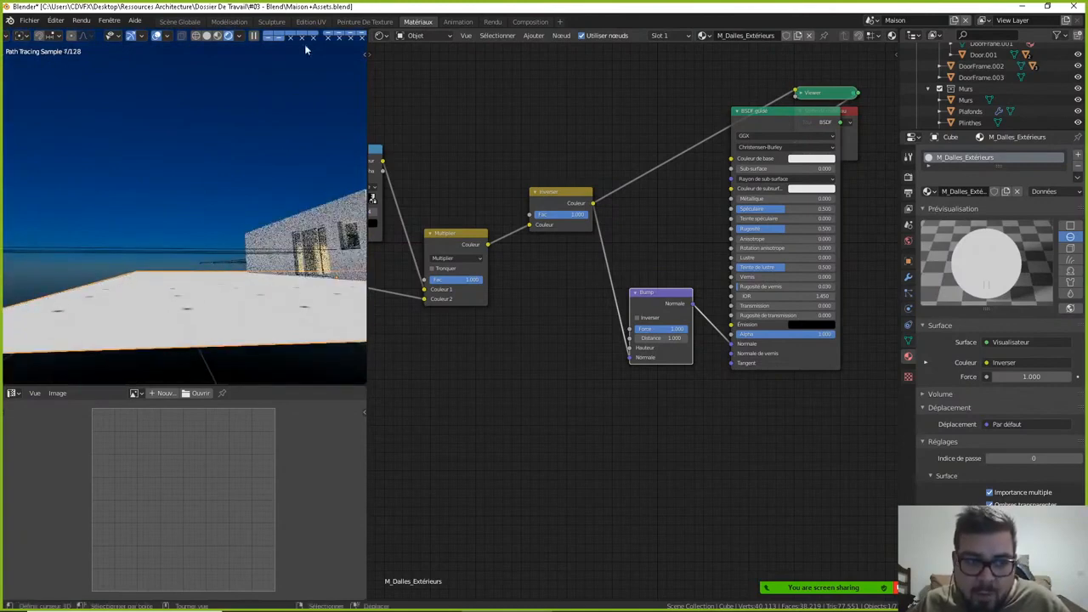
left_click(218, 36)
mouse_move(206, 187)
middle_mouse_down()
mouse_move(223, 159)
mouse_move(238, 162)
middle_mouse_up()
scroll(219, 212, "up", 3)
mouse_move(219, 212)
middle_mouse_down()
mouse_move(211, 239)
mouse_move(239, 207)
middle_mouse_up()
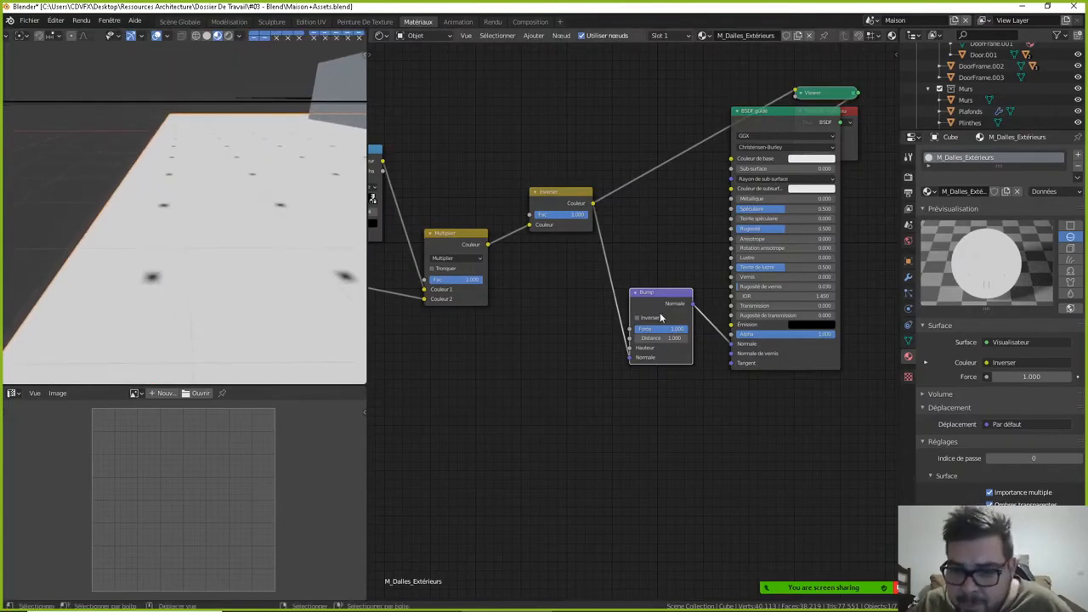
- Reconnect the BSDF guidé node to the material output in place of the Inverser preview
left_click(660, 337)
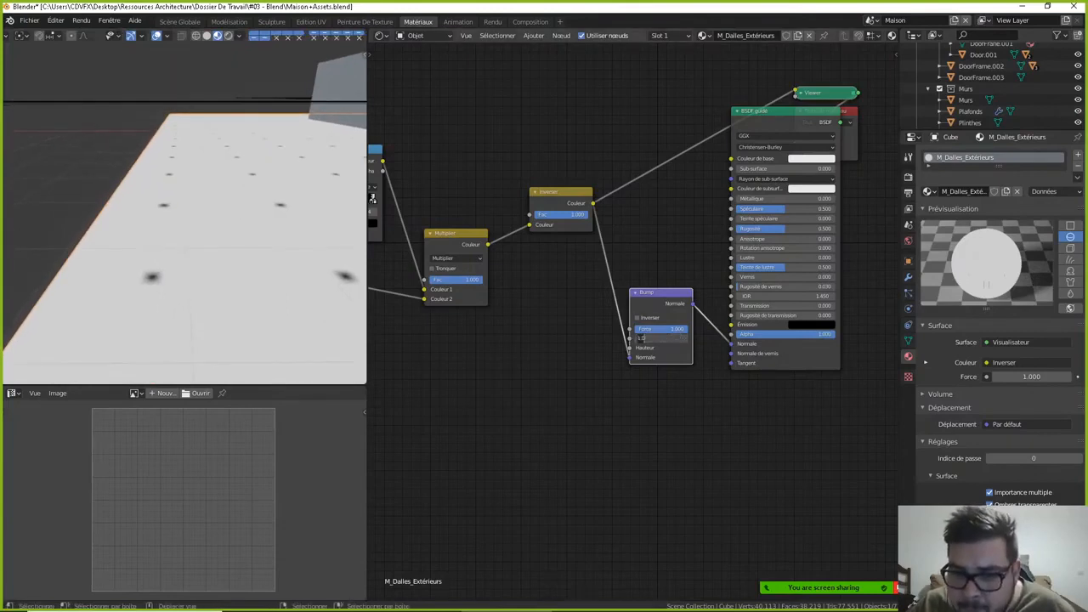
key("Return")
left_click(792, 110, "ctrl+shift")
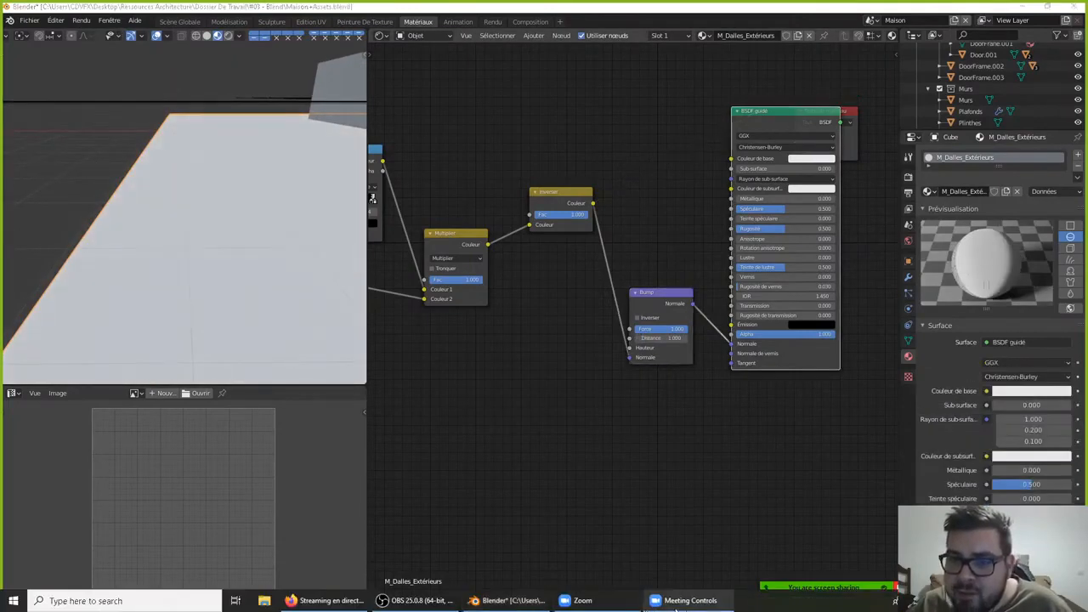
- Set the Bump node's distance to 0.100 and its strength (Force) to 0.750
middle_click_drag(780, 359, 630, 352)
left_click(541, 325)
type("0.")
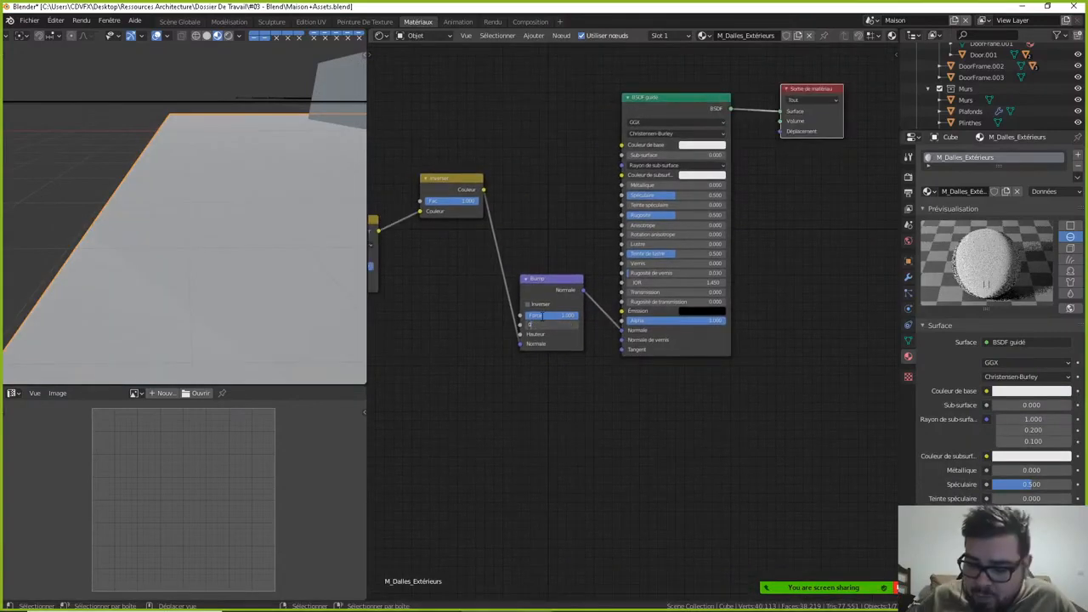
left_click(554, 317)
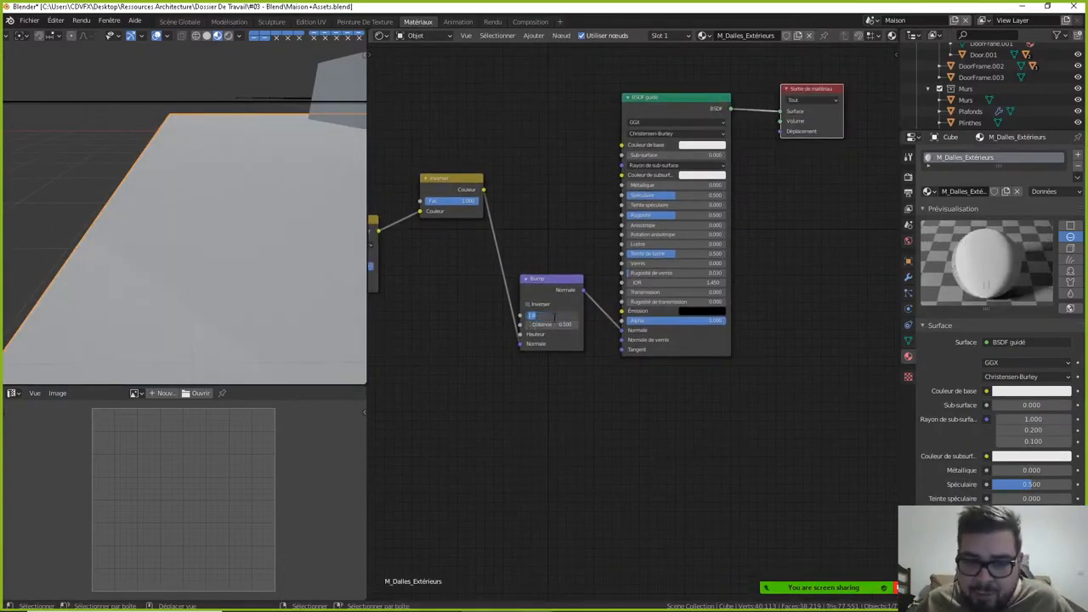
type("0.75")
key("Return")
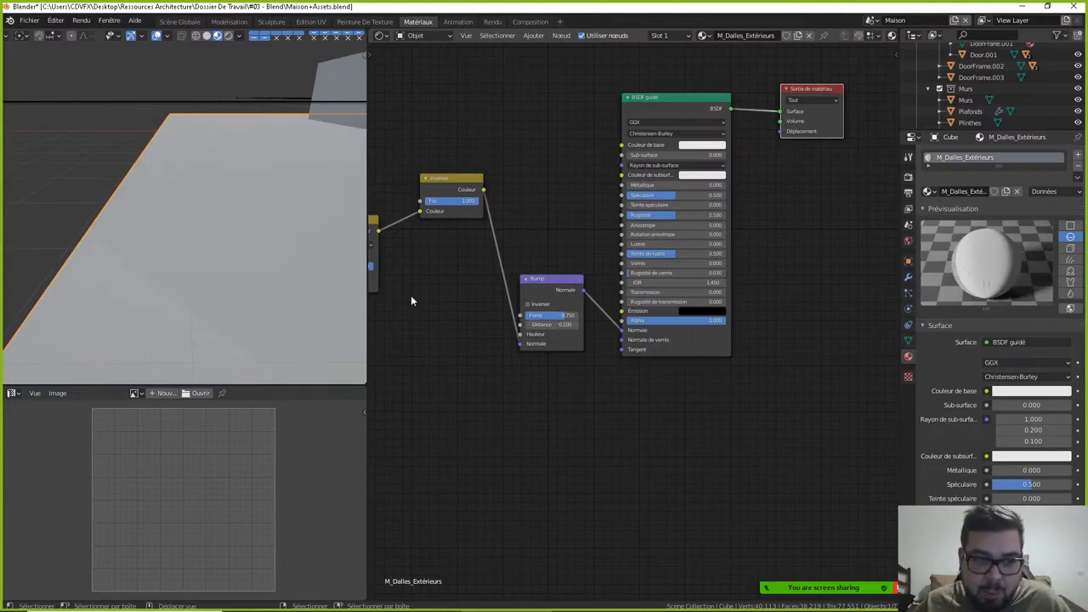
middle_click_drag(226, 280, 235, 250)
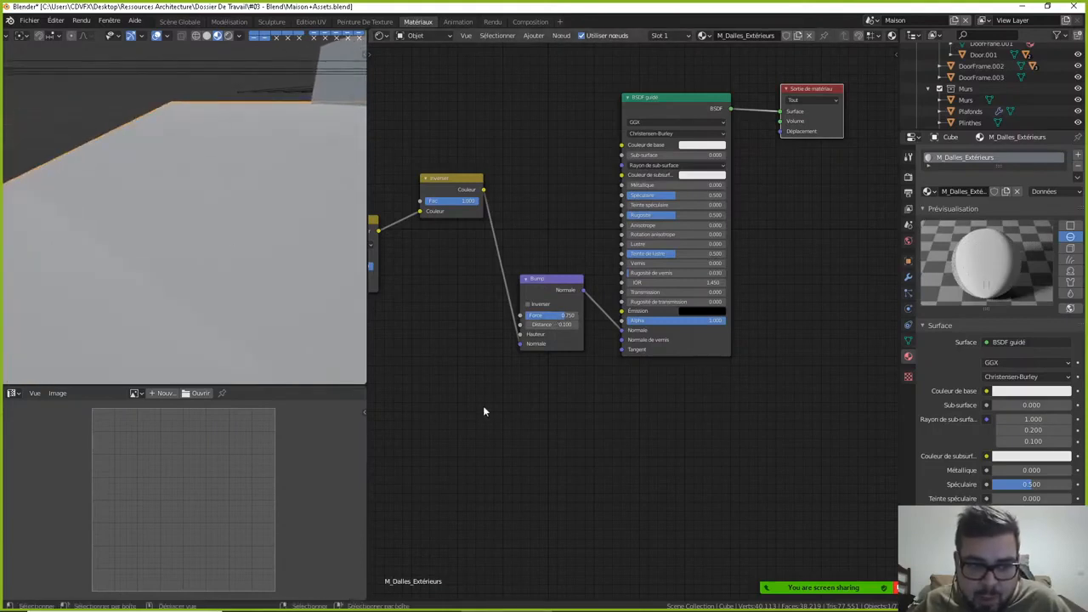
- Add a second Bump node below the Inverser node and link its Normale output into the existing Bump node
middle_click_drag(483, 405, 573, 368)
scroll(573, 369, "down", 1)
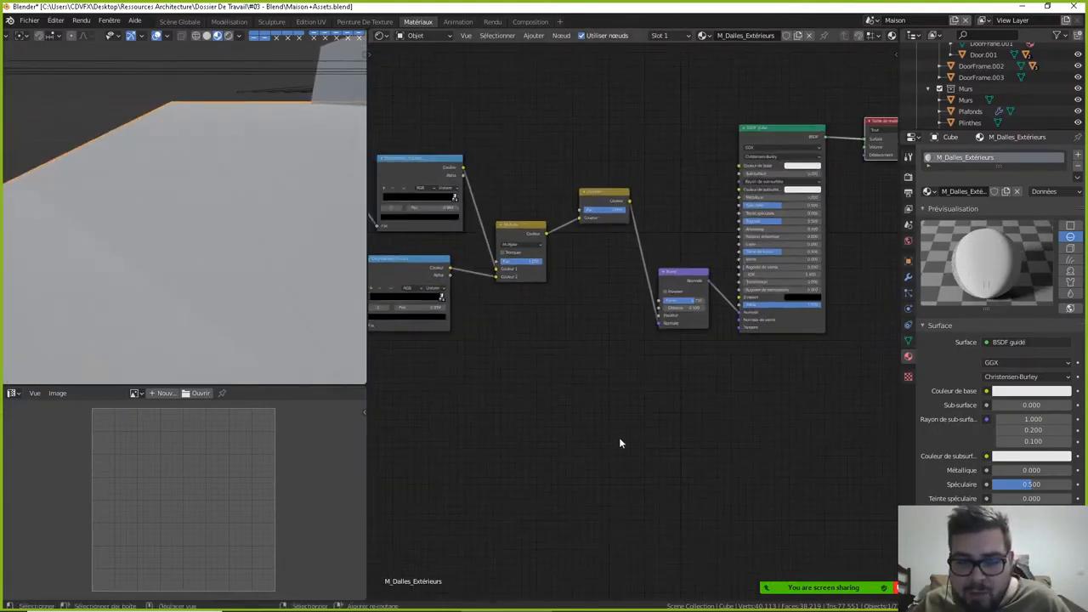
key("shift+a")
mouse_move(566, 417)
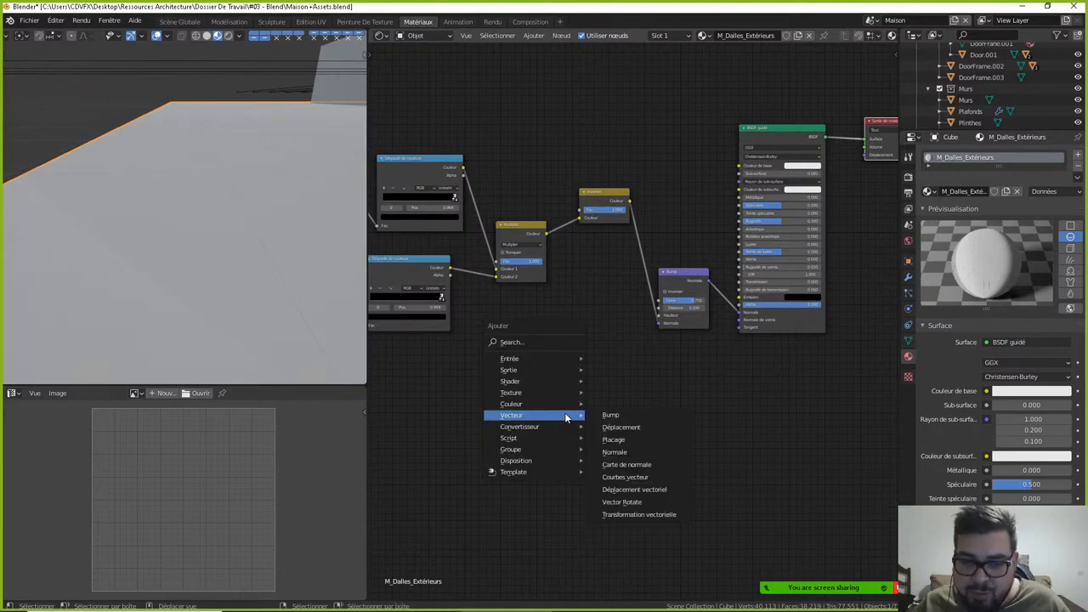
left_click(626, 415)
left_click(526, 352)
left_click_drag(577, 364, 612, 351)
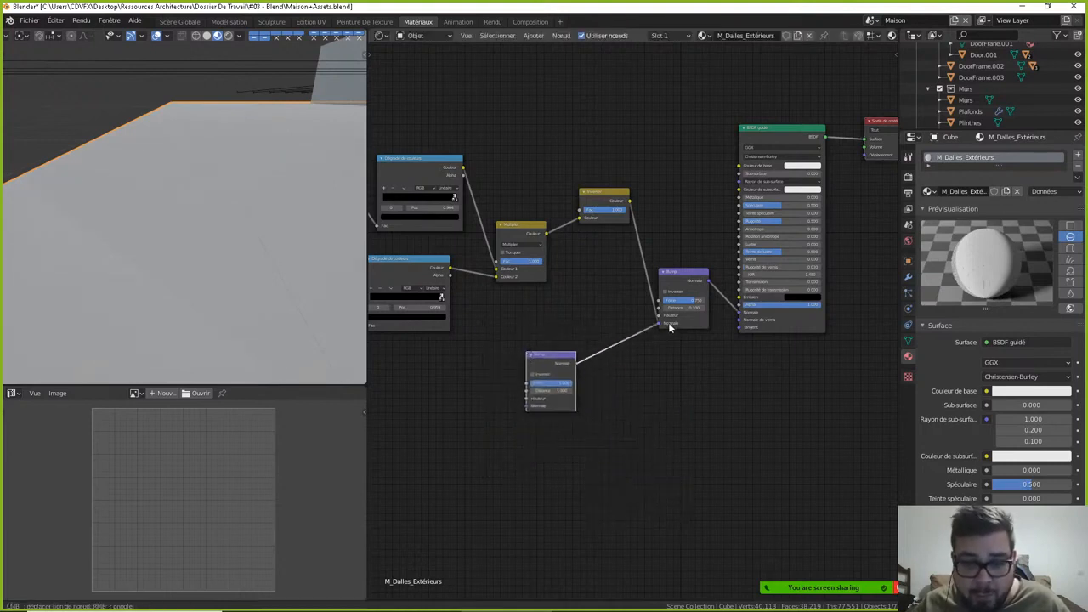
left_click_drag(669, 325, 667, 315)
- Add a Musgrave texture node and link its Hauteur output to the second Bump node's Hauteur input
middle_click_drag(565, 381, 684, 358)
key("shift+a")
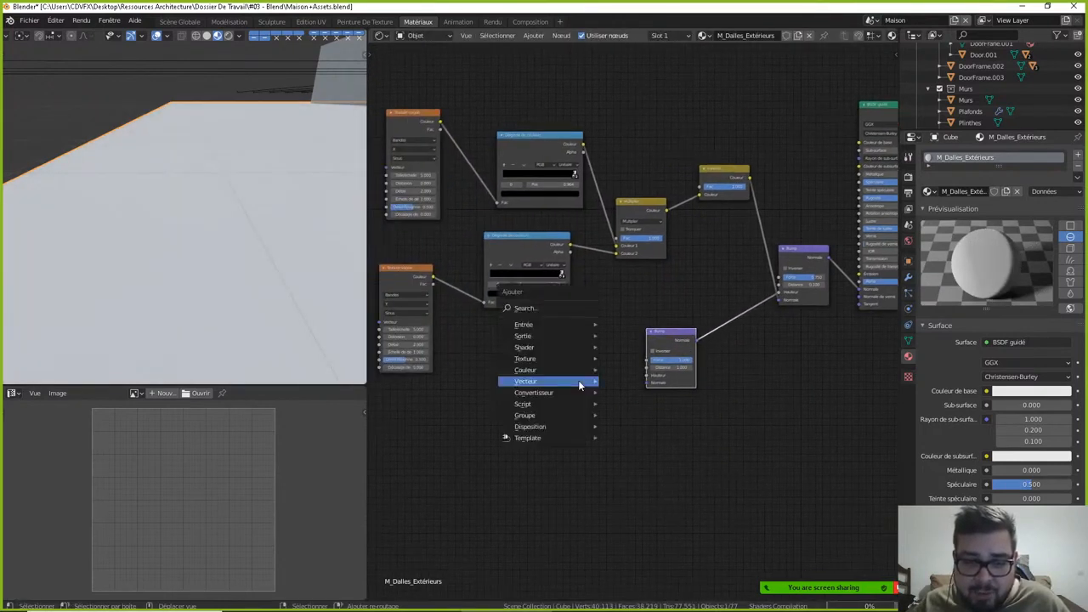
mouse_move(551, 358)
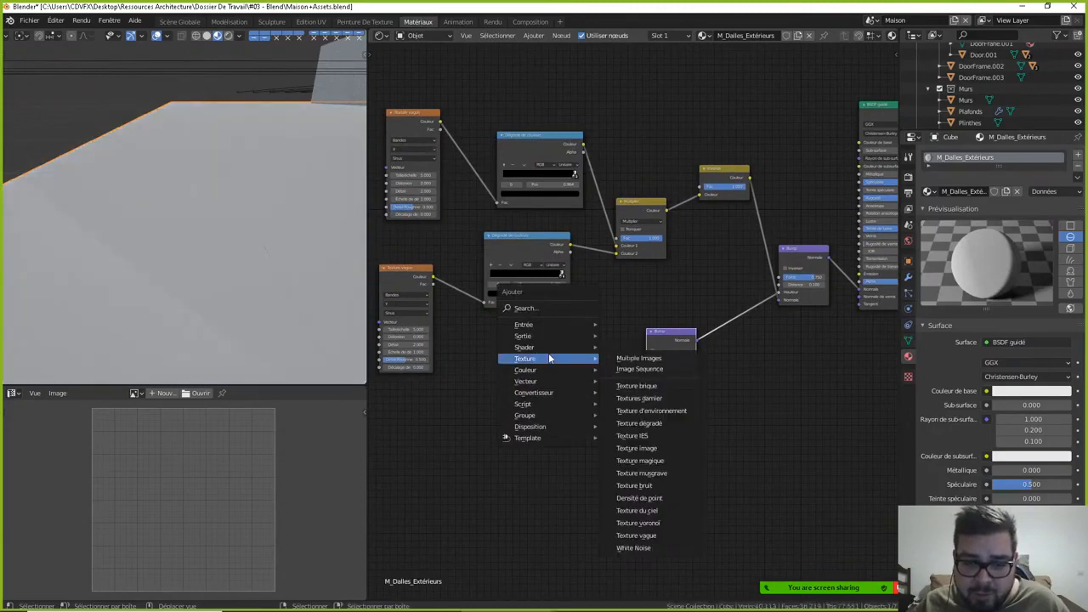
left_click(650, 463)
left_click_drag(560, 405, 648, 375)
left_click_drag(549, 411, 499, 406)
left_click(500, 407)
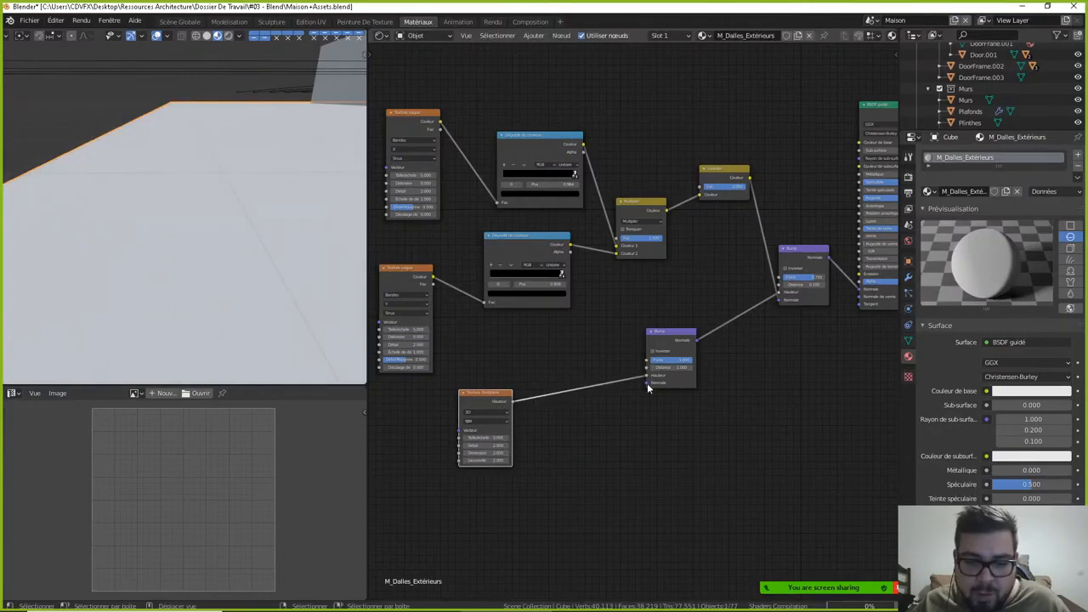
- Lower the second Bump's strength, set its distance to 0.100, and give the Musgrave texture a detail of 16.000 and dimension of 0.200
middle_click_drag(646, 387, 739, 326)
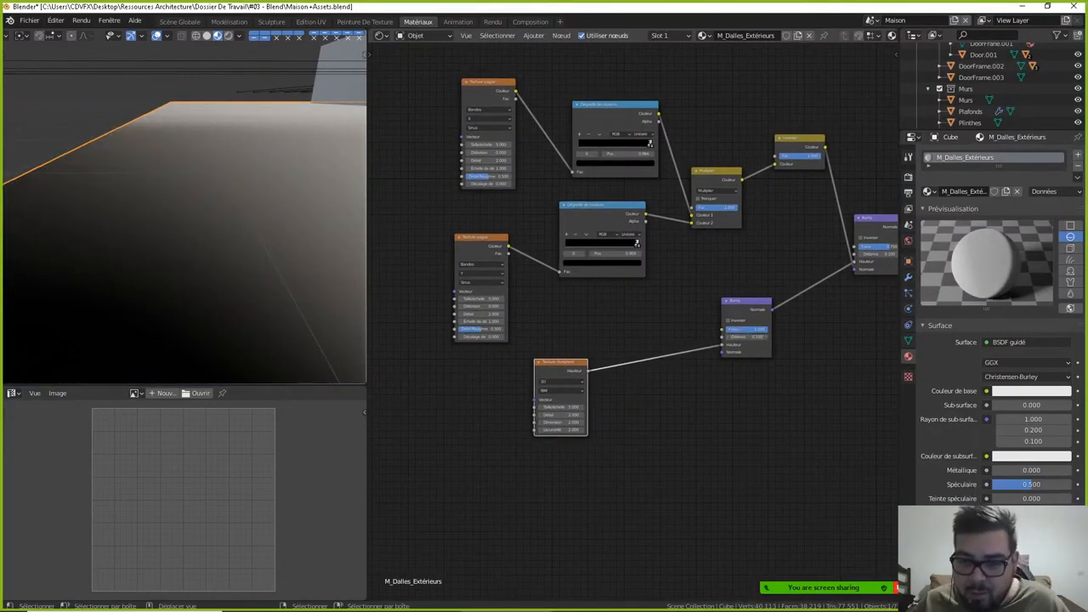
key("Return")
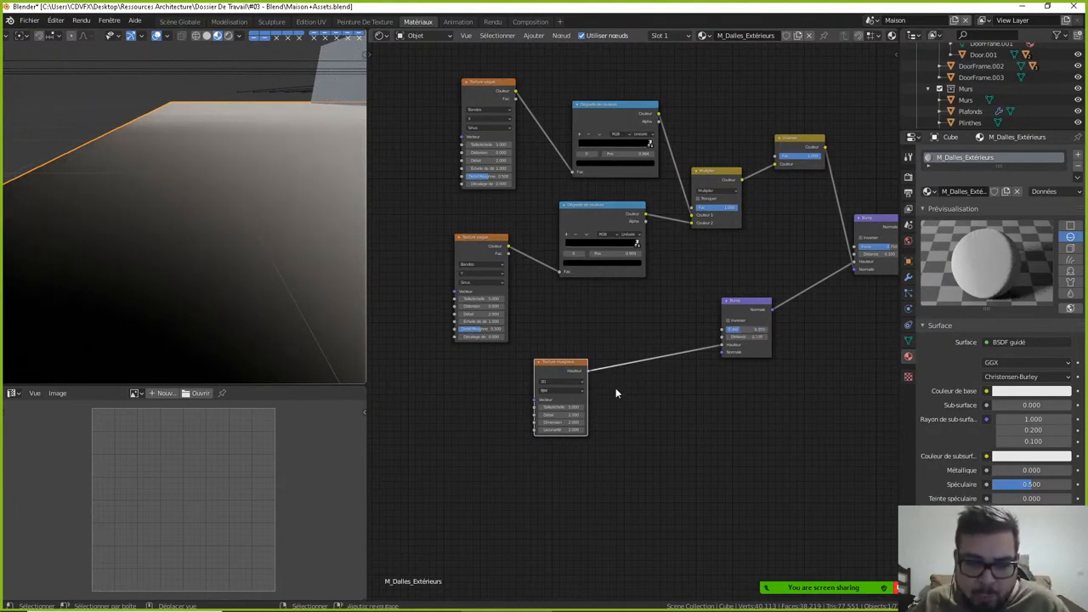
left_click_drag(552, 414, 629, 415)
left_click(547, 421)
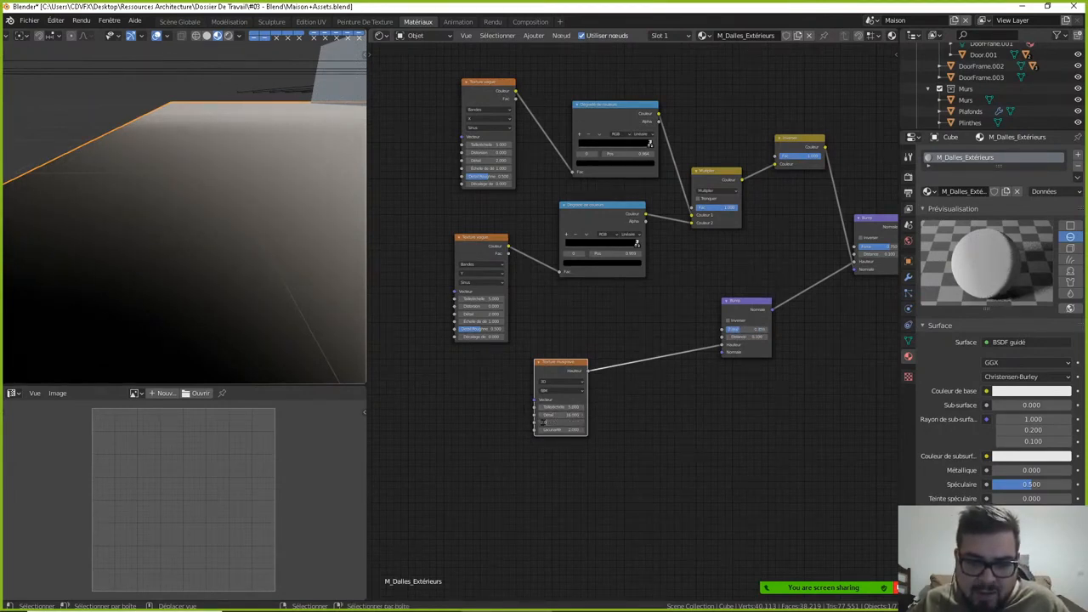
key("Return")
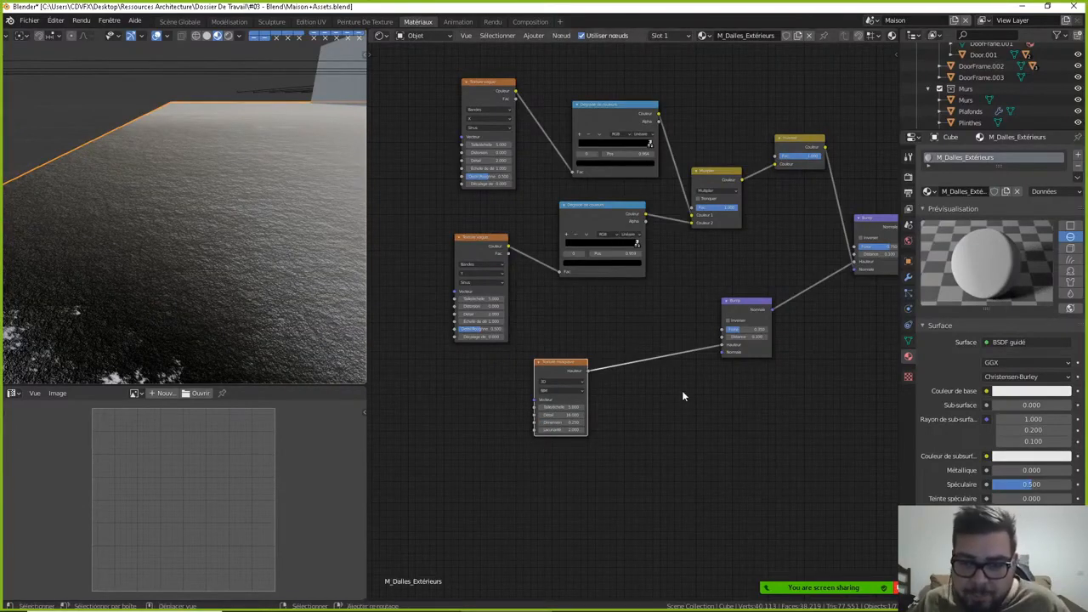
- Open the list of nodes that can be added to the slab material
key("shift+a")
mouse_move(671, 409)
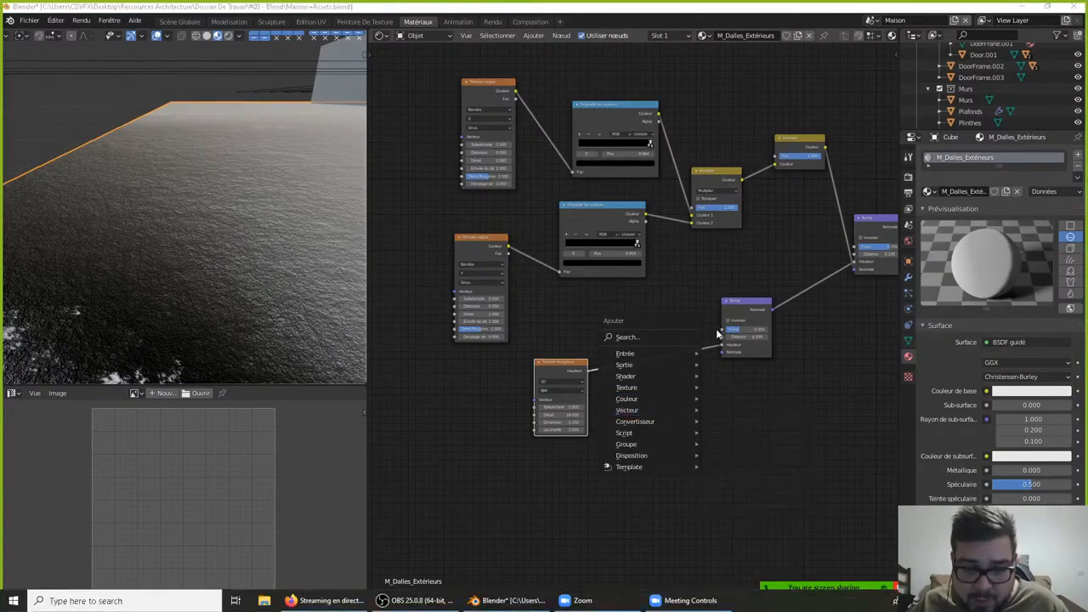
- Insert a color ramp (Dégradé de couleurs) between the Musgrave texture and the lower Bump node
scroll(704, 413, "down", 3)
scroll(702, 412, "up", 2)
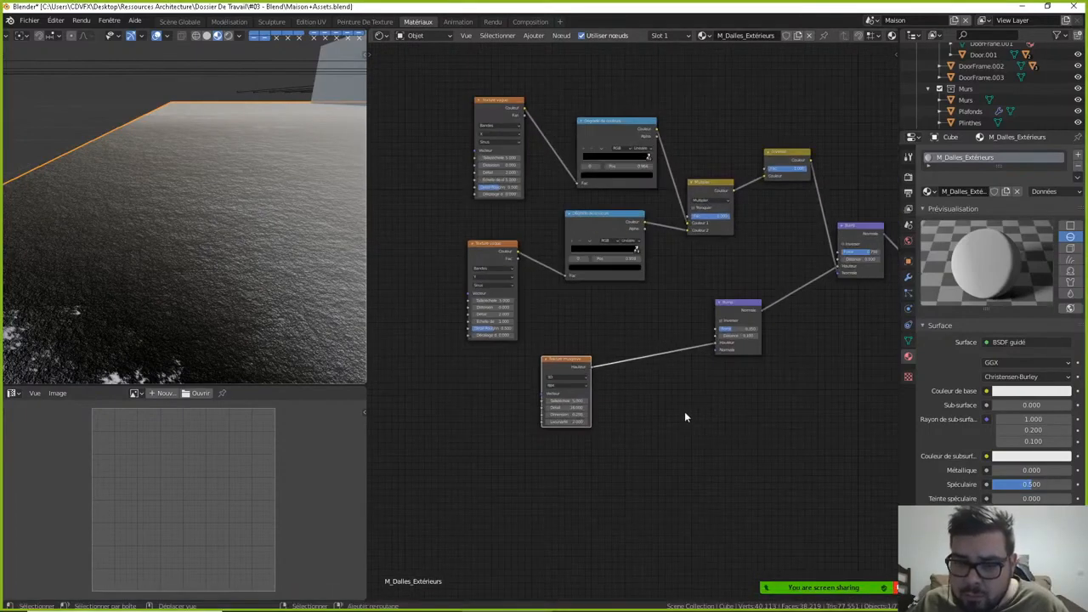
key("shift+a")
mouse_move(680, 446)
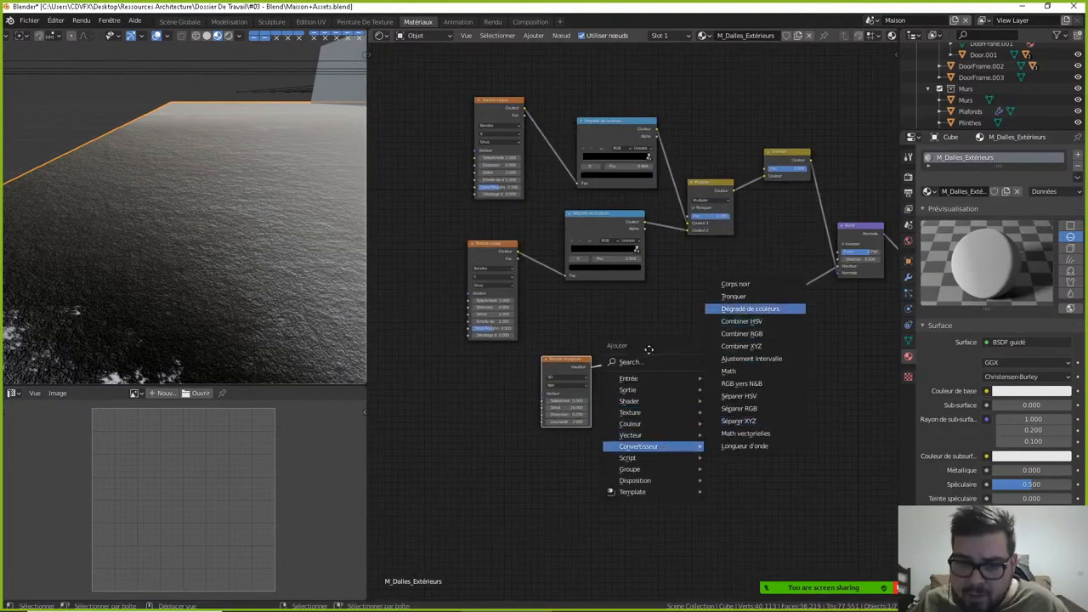
left_click(749, 308)
left_click(630, 397)
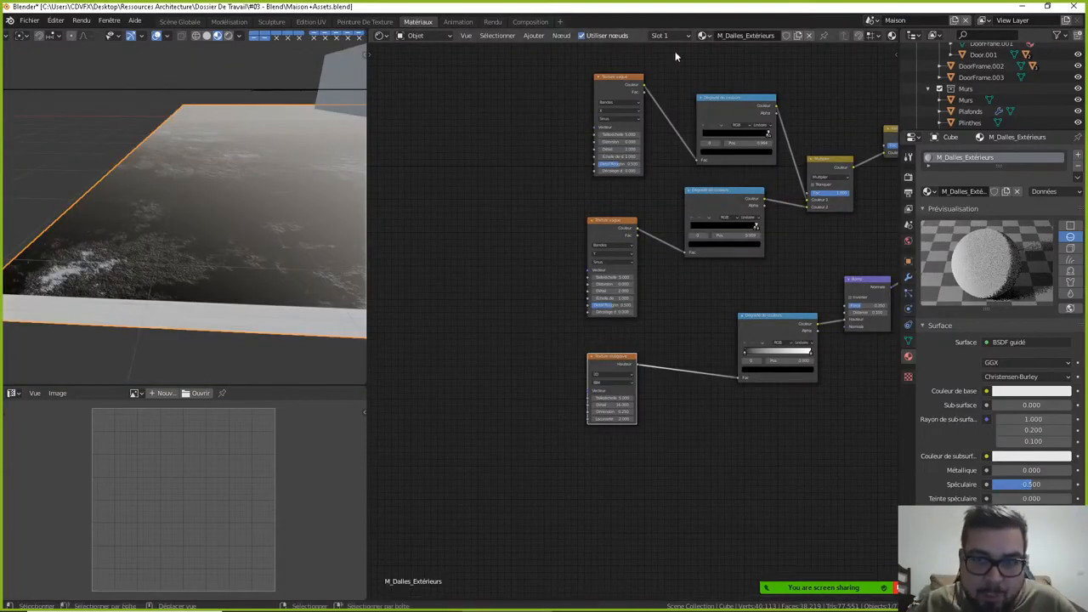
- Add Texture Coordinate and Mapping nodes using Object coordinates, and feed the mapping vector to both Wave textures and the Musgrave texture
left_click(626, 85)
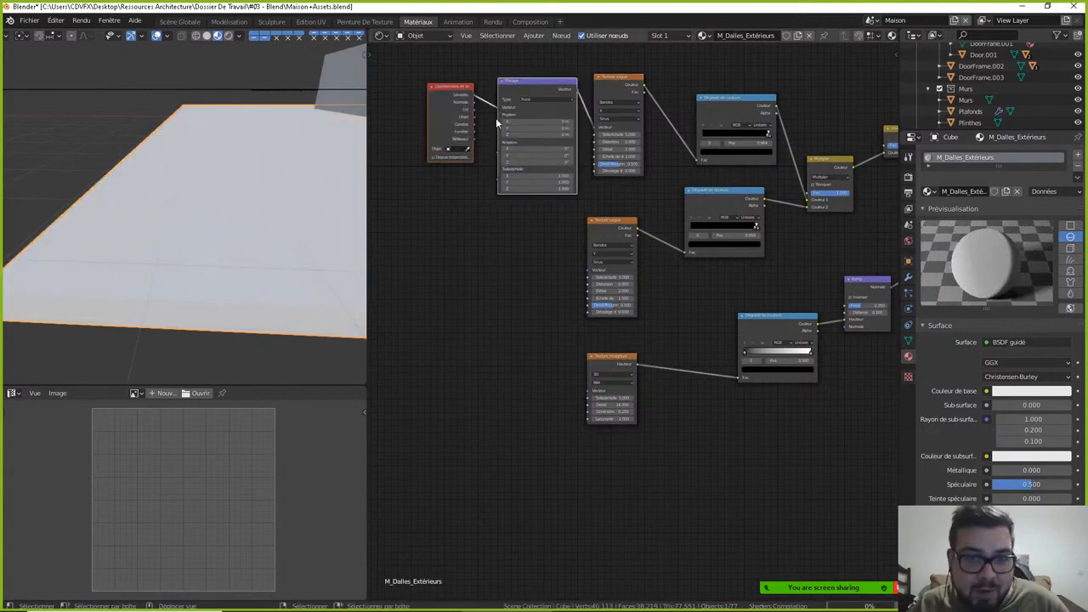
middle_click_drag(496, 117, 511, 120)
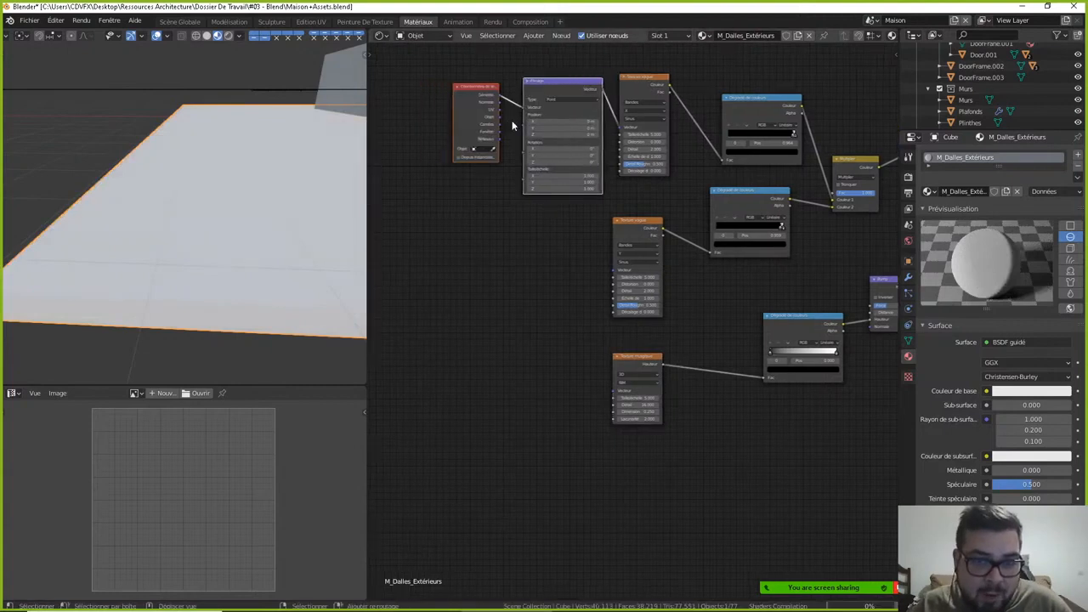
left_click_drag(500, 118, 428, 94)
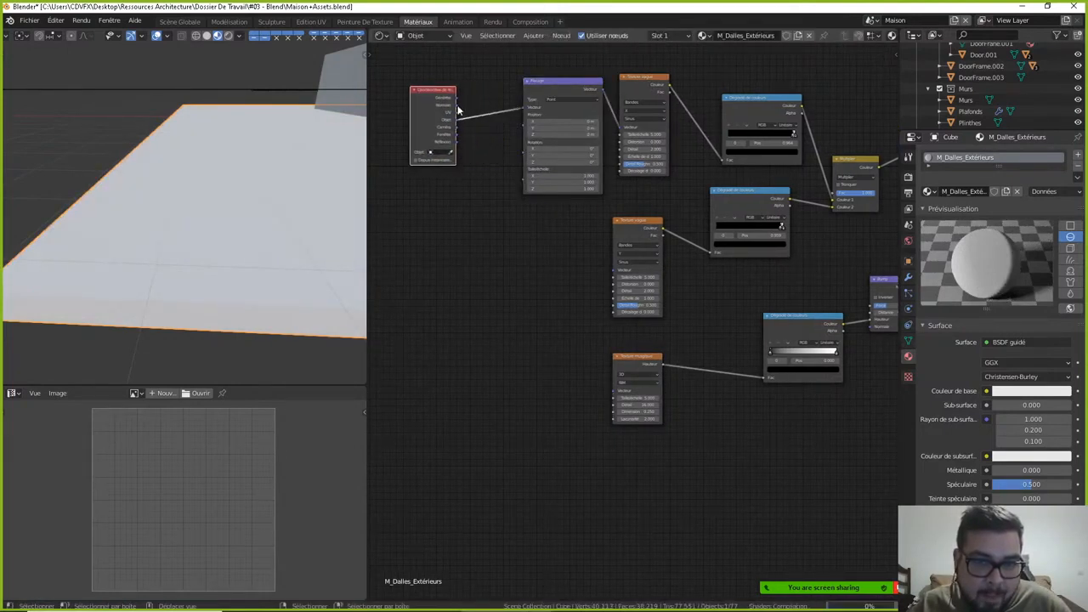
left_click_drag(569, 99, 613, 272)
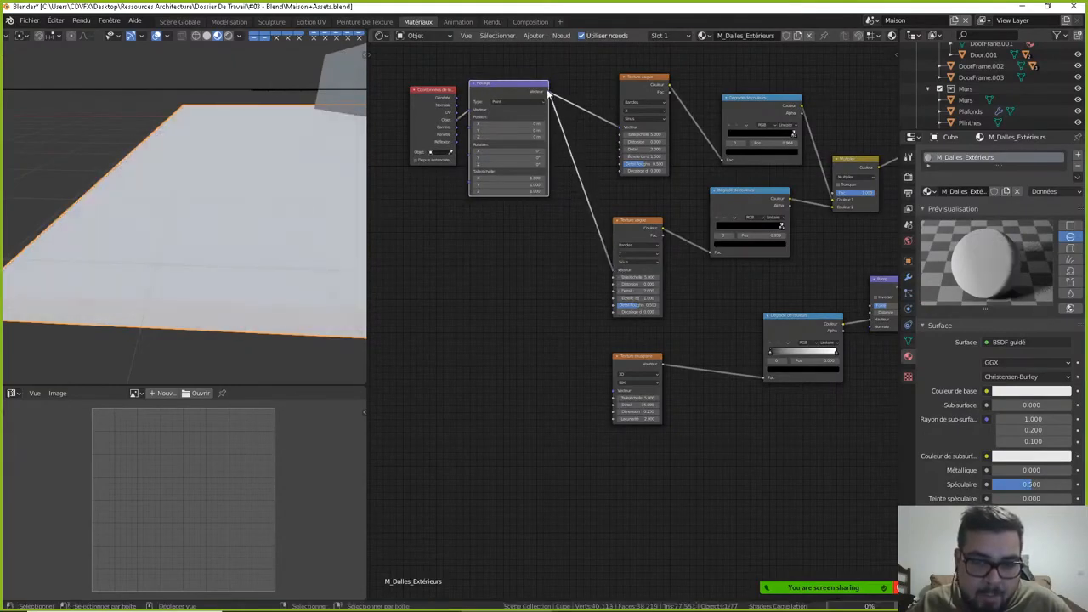
left_click_drag(548, 92, 614, 391)
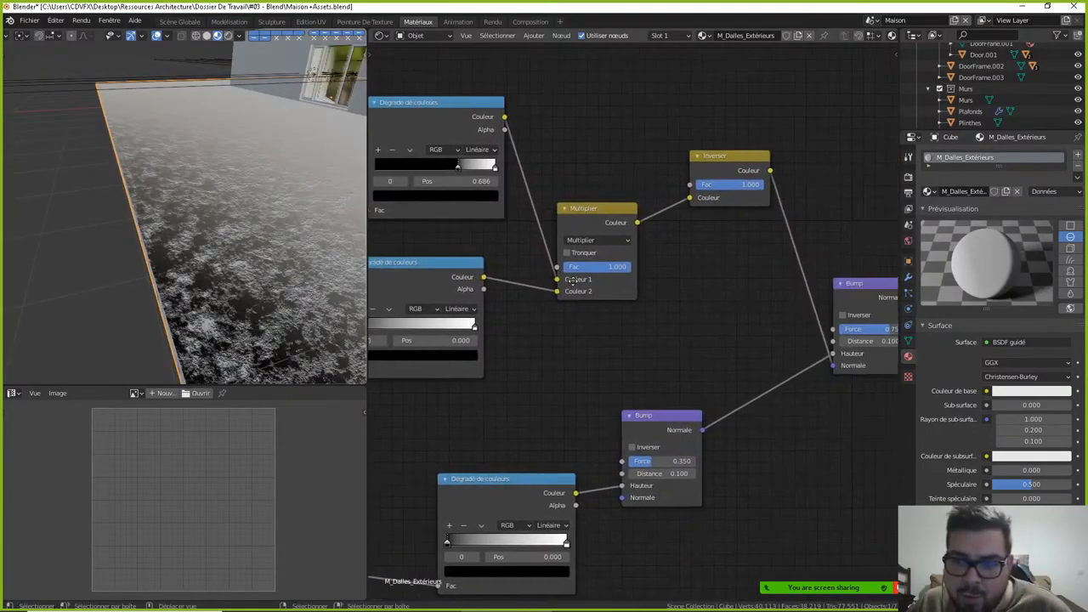
- Disconnect the lower Bump node from the Bump node feeding the shader, and preview the Invert node's output on the slab
scroll(743, 305, "down", 2)
scroll(742, 310, "down", 1)
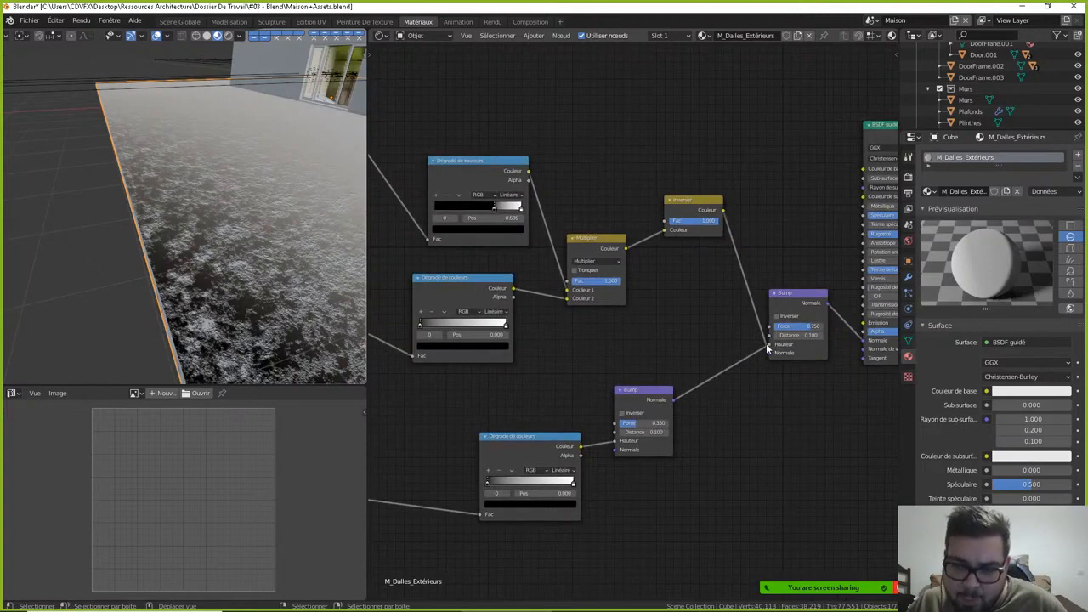
left_click_drag(767, 348, 722, 369)
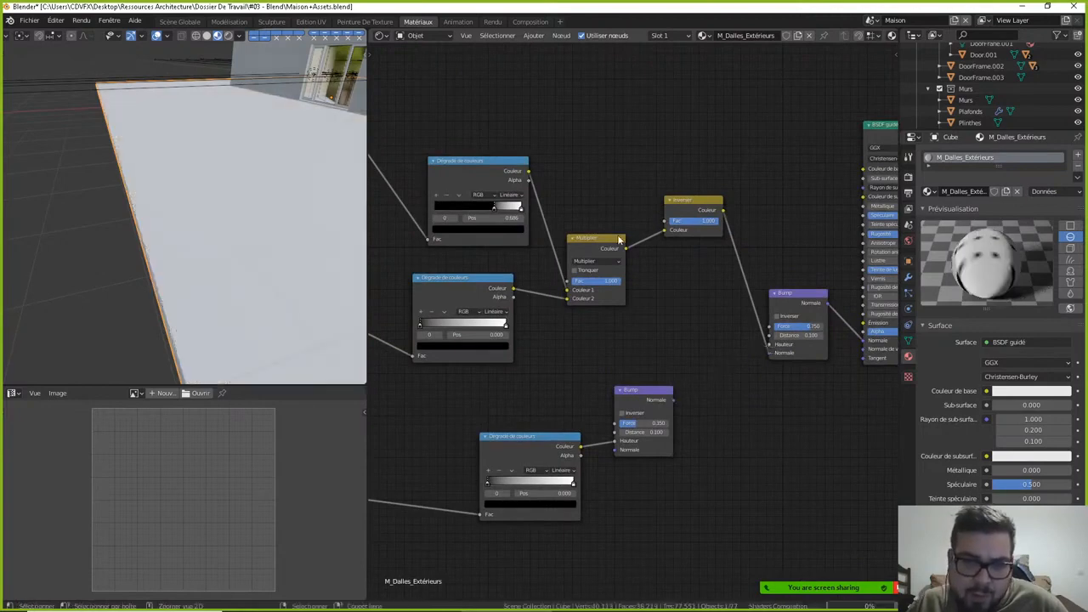
left_click(696, 199, "ctrl+shift")
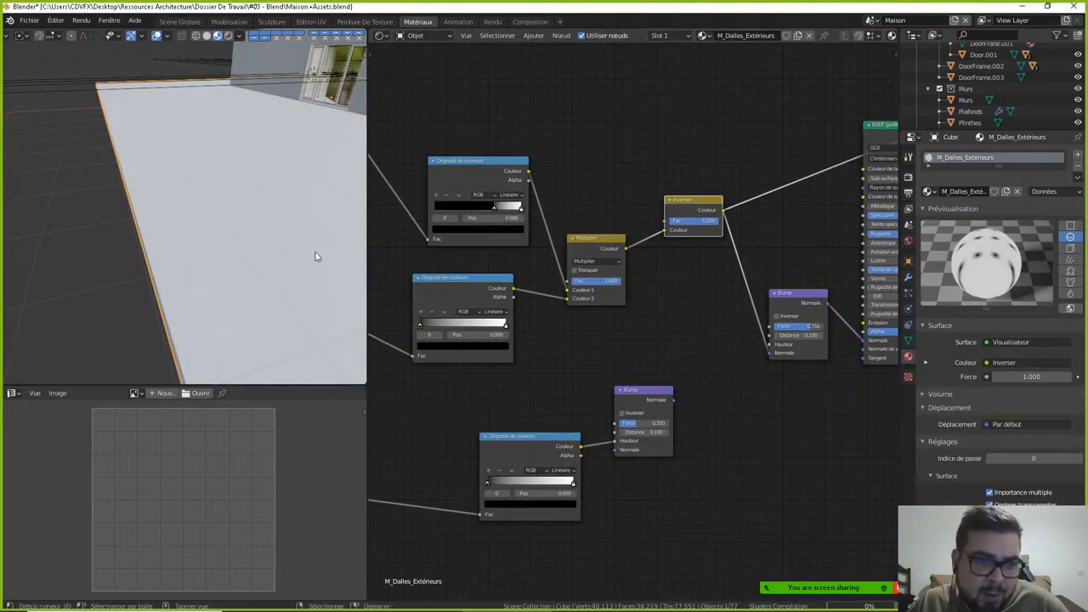
middle_click_drag(305, 257, 303, 250)
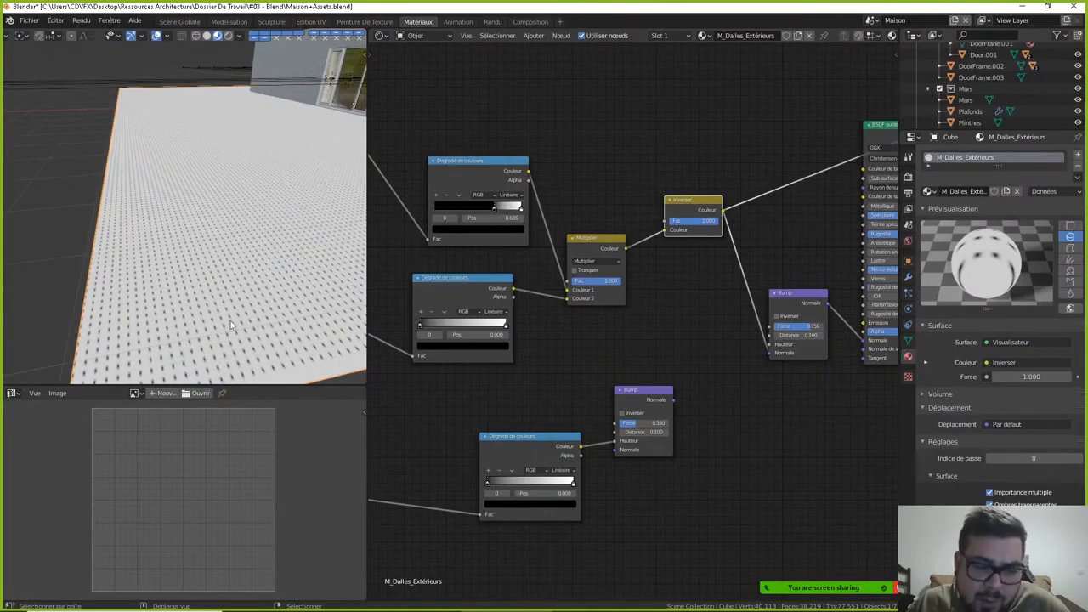
- Move the lower wave ramp's white stop to 0.050 and remove the Invert node after Multiply while keeping the connection
middle_click_drag(601, 268, 712, 247)
middle_click_drag(595, 239, 613, 235)
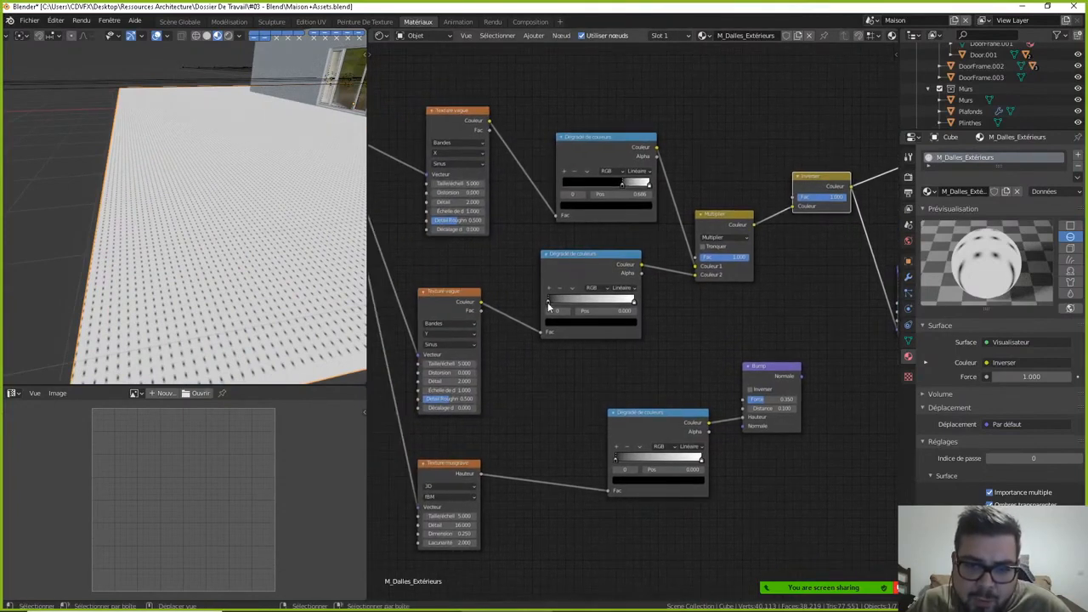
left_click_drag(635, 303, 547, 312)
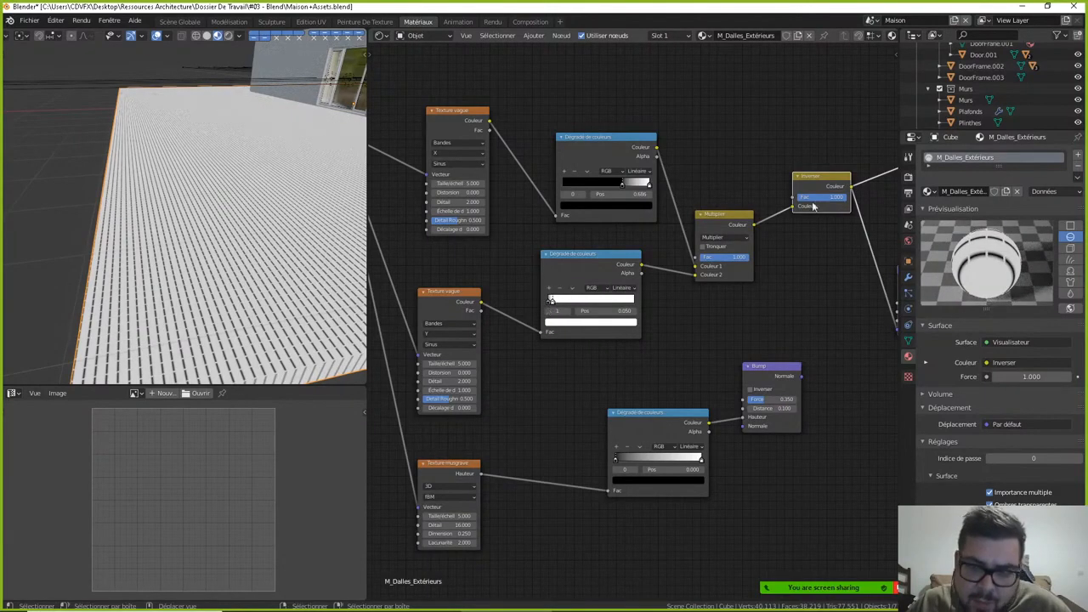
key("ctrl+x")
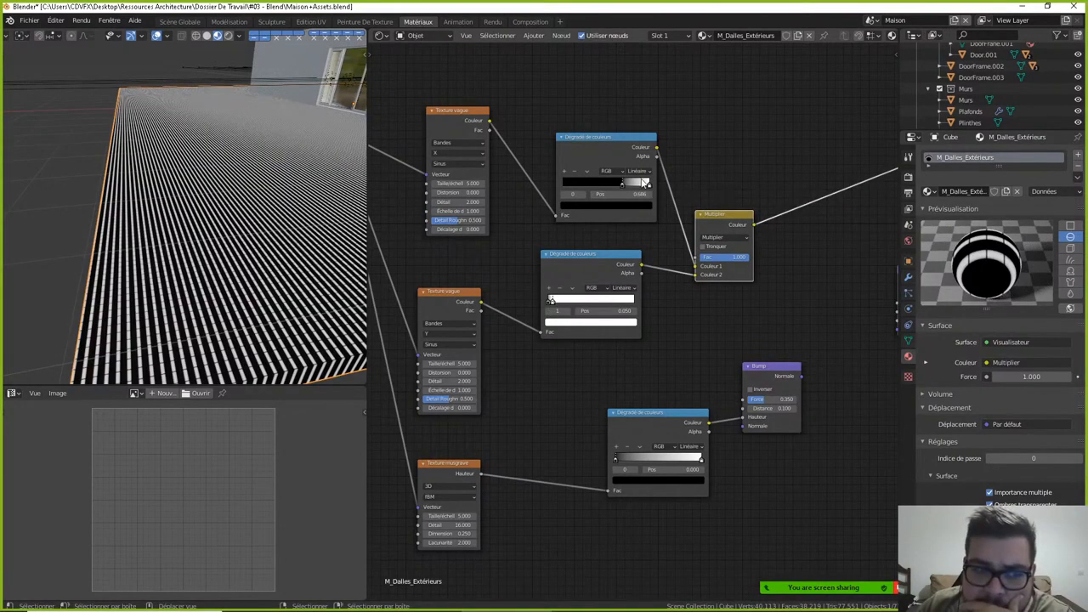
left_click_drag(553, 303, 580, 313)
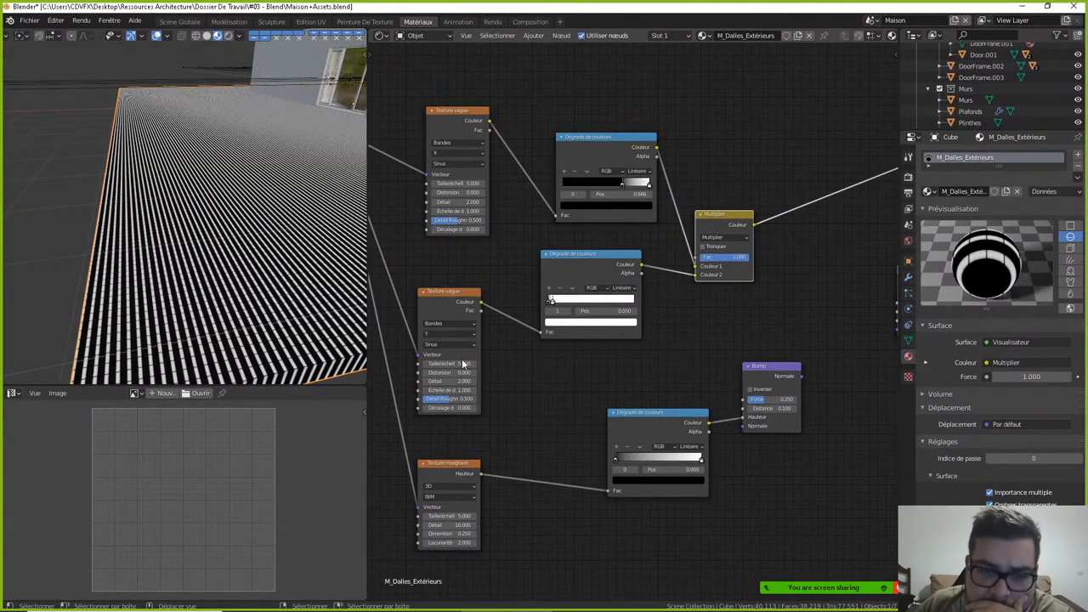
- Set the scale of both the X and Y Wave textures to 1
left_click(466, 182)
type("1")
key("Return")
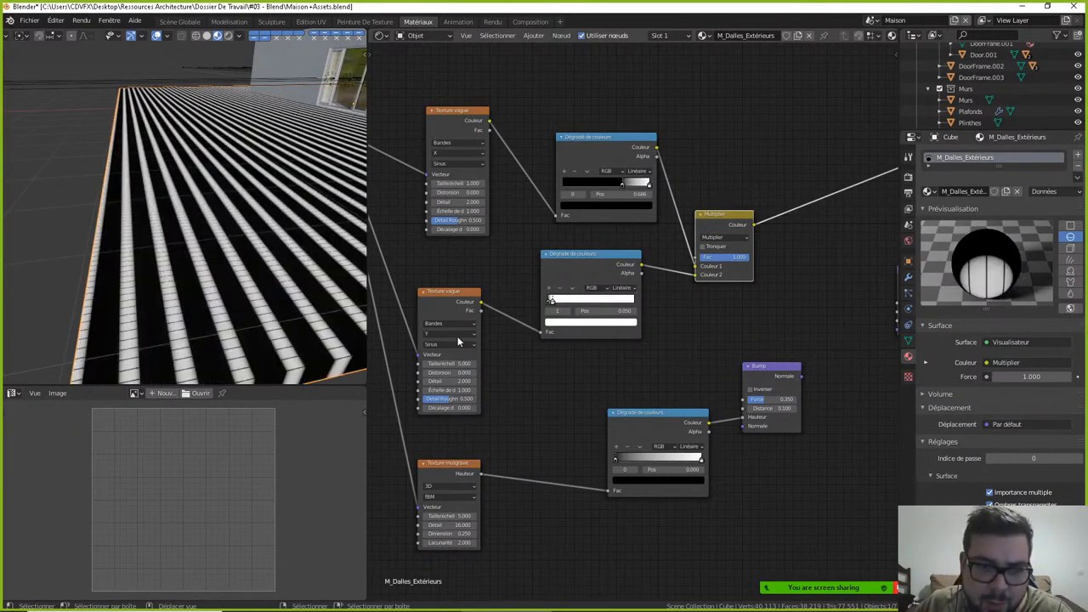
left_click(458, 363)
type("1")
key("Return")
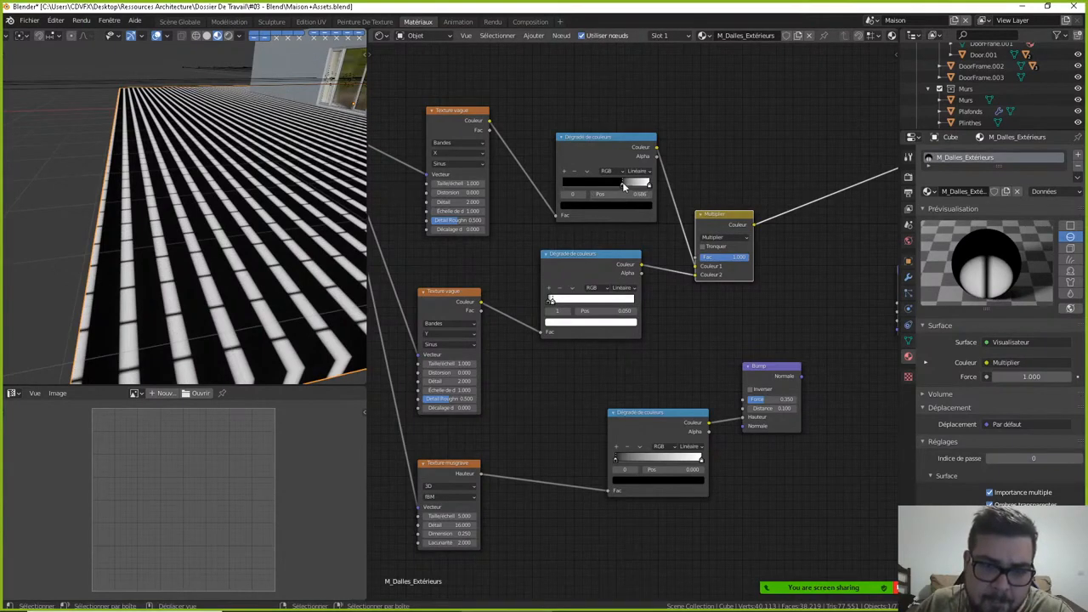
- Set the upper wave ramp's black stop to 0.000 and white stop to 0.059, and the lower wave ramp's white stop to 0.023
mouse_move(623, 187)
left_mouse_down()
mouse_move(547, 187)
mouse_move(645, 190)
left_mouse_up()
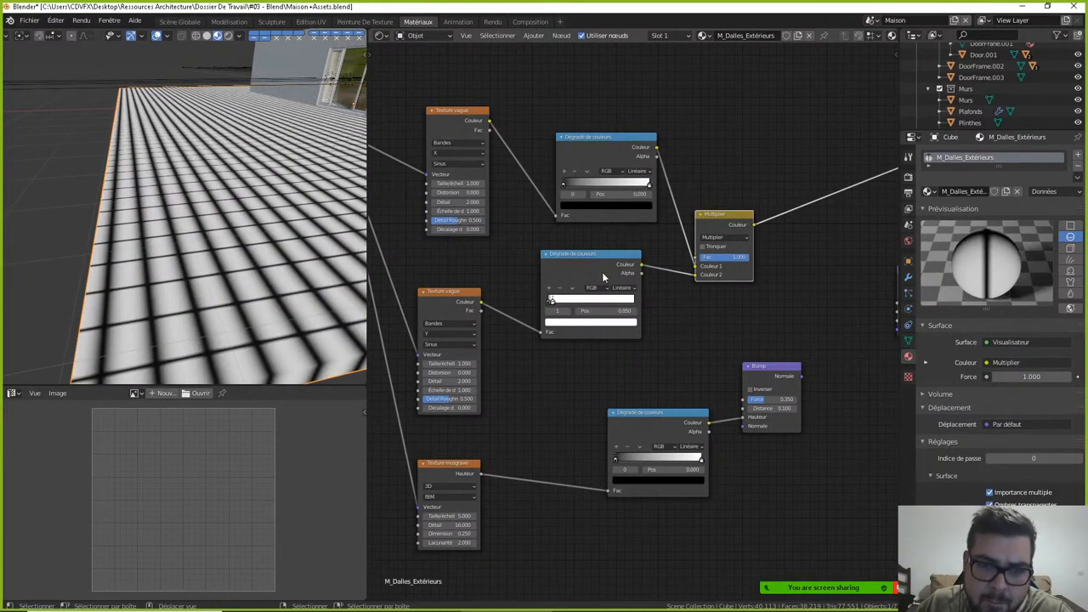
mouse_move(553, 300)
left_mouse_down()
mouse_move(563, 306)
mouse_move(550, 301)
left_mouse_up()
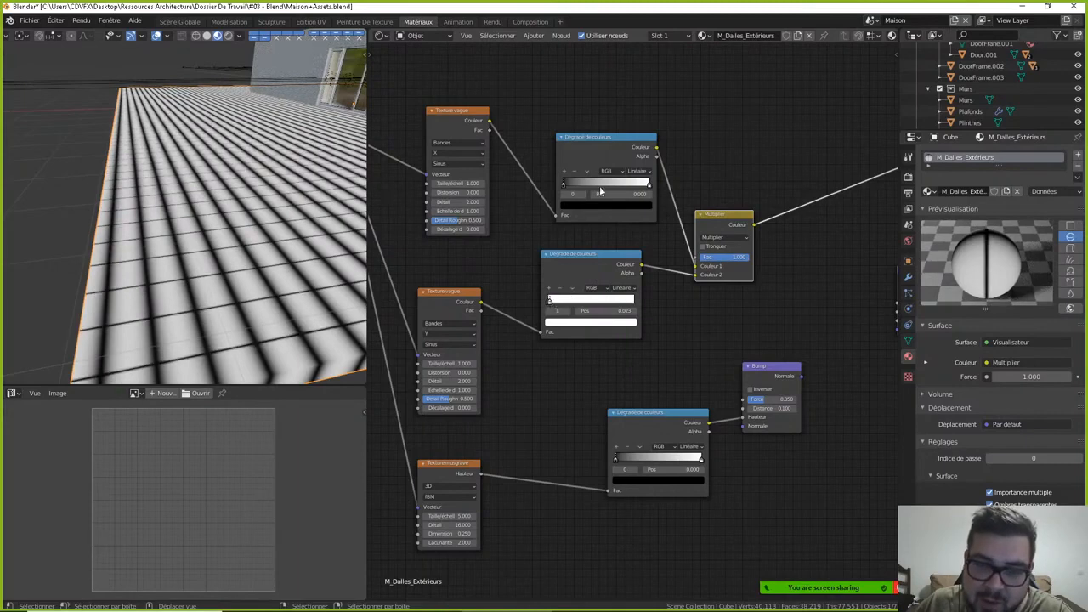
left_click_drag(650, 181, 562, 193)
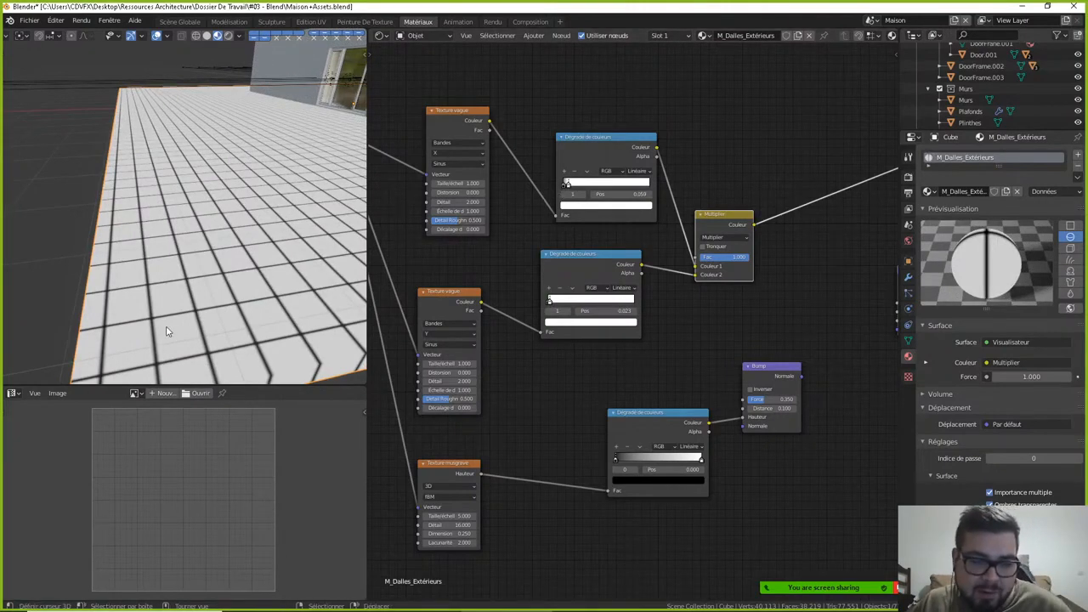
- Set the scale of both the X and Y Wave textures to 0.25
scroll(266, 319, "down", 5)
mouse_move(266, 319)
middle_mouse_down()
mouse_move(282, 286)
mouse_move(265, 309)
middle_mouse_up()
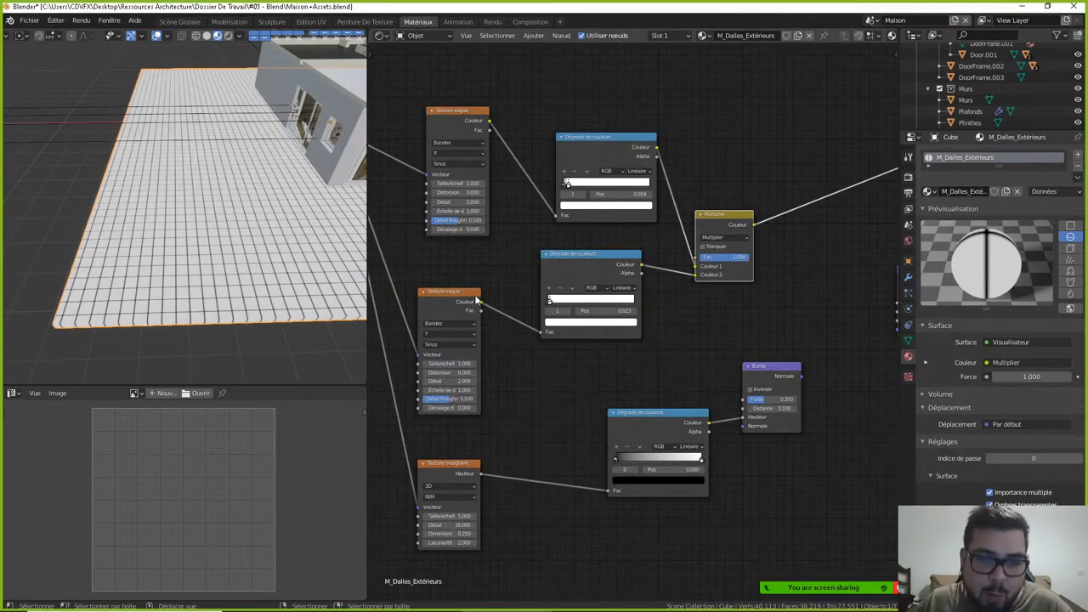
left_click(482, 184)
type("10")
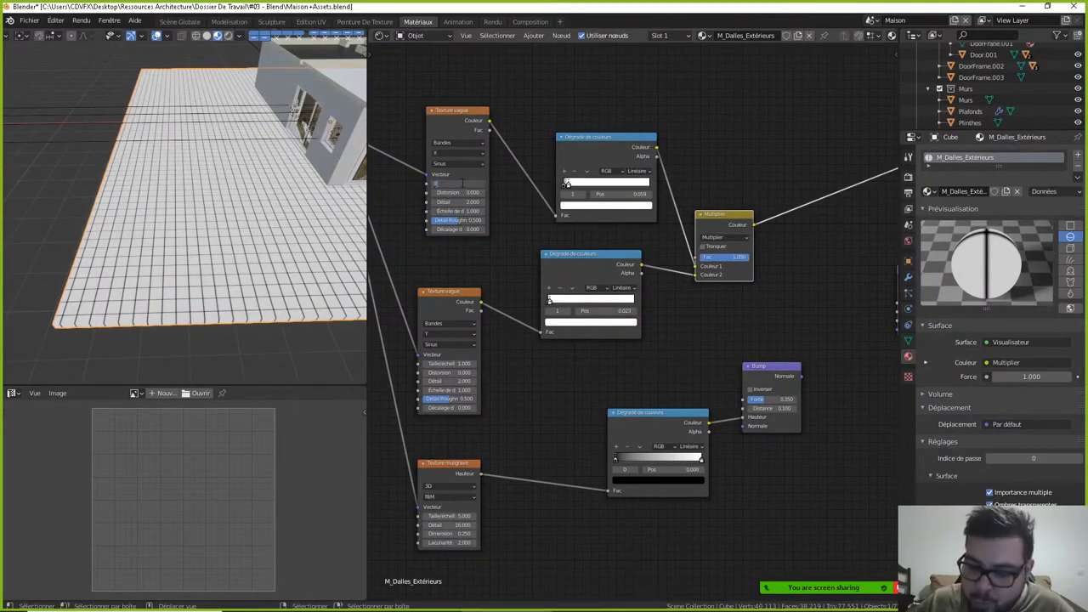
key("Return")
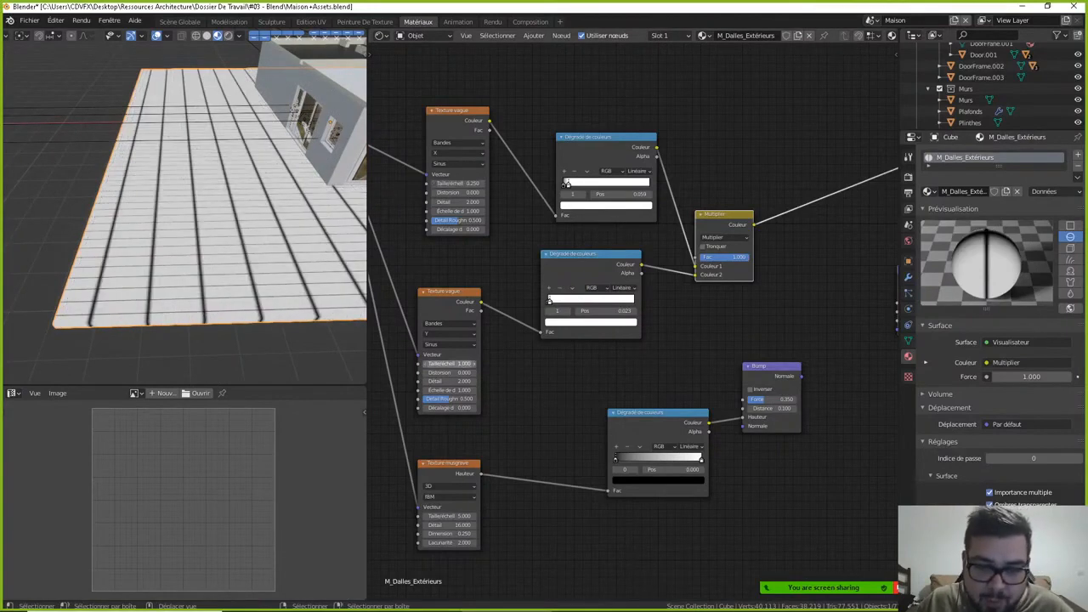
left_click(465, 363)
type("0.25")
key("Return")
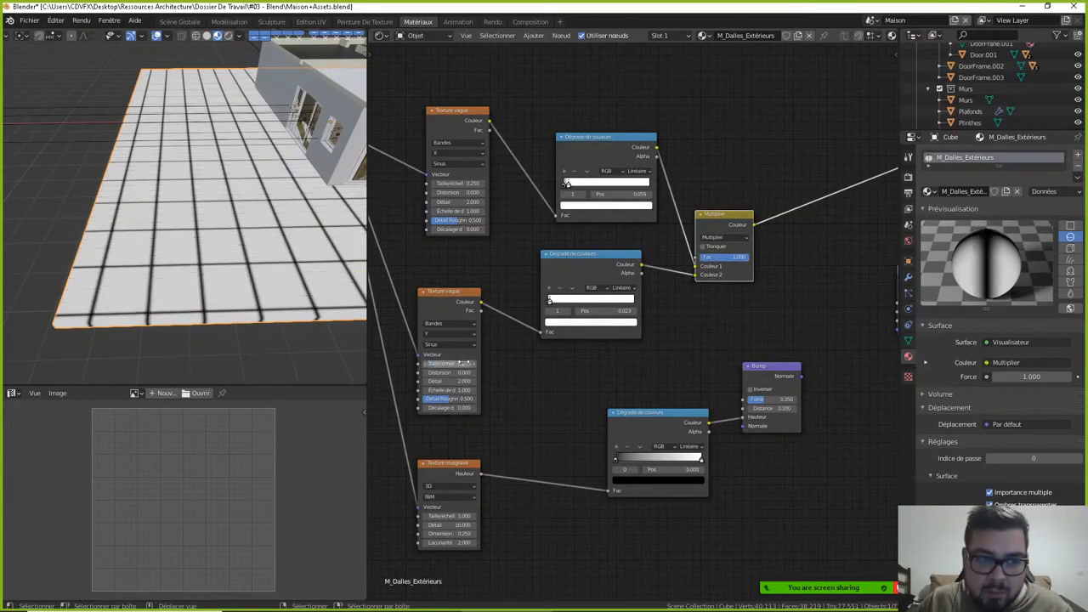
- Connect the Multiply color to the Height input of the shader's Bump node and restore the Principled BSDF as the material output
middle_click_drag(792, 235, 523, 197)
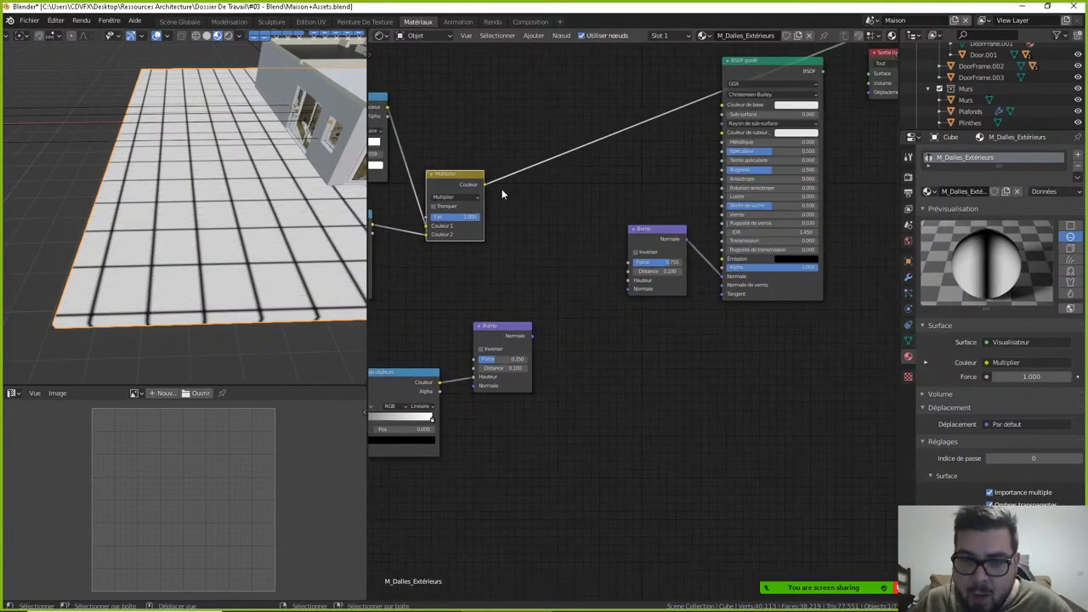
left_click_drag(485, 183, 630, 279)
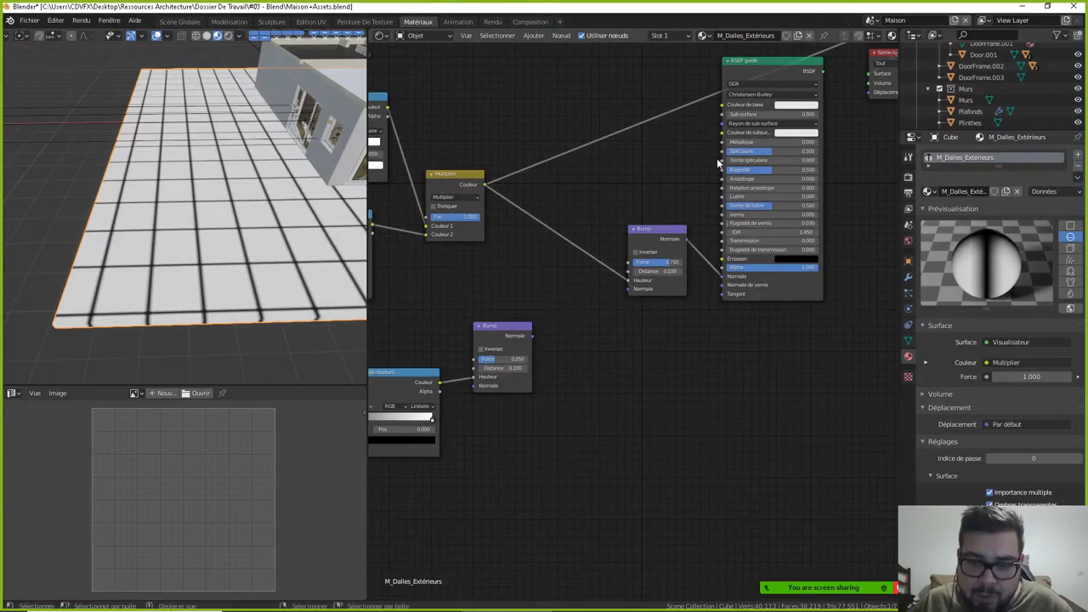
middle_click_drag(781, 72, 761, 111)
left_click(746, 101, "ctrl+shift")
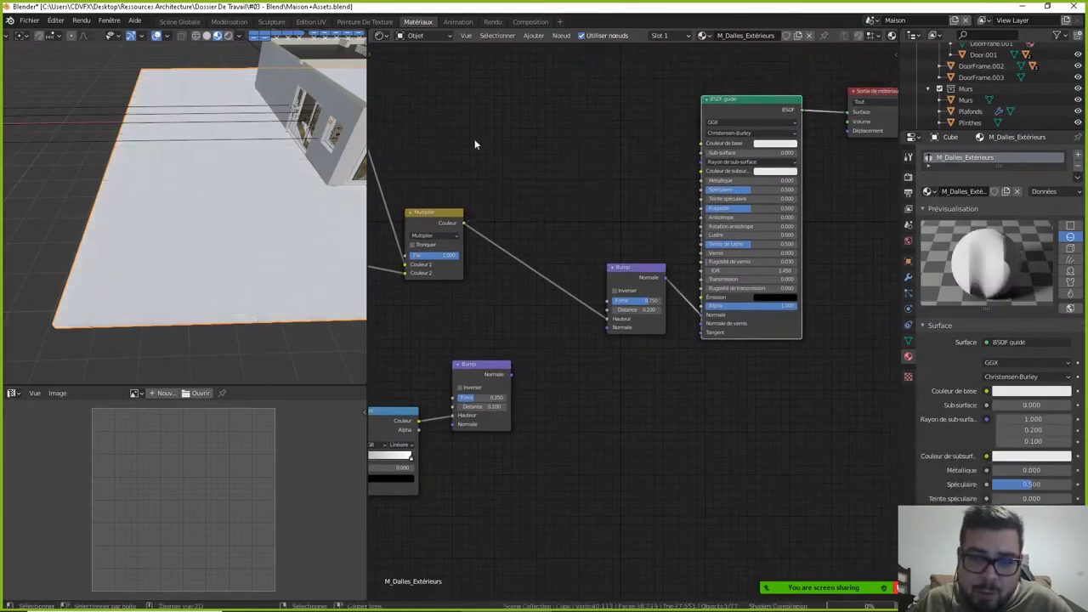
- Thin the tile joints by moving the white stop to 0.009 on the upper wave ramp and 0.014 on the lower one
mouse_move(226, 239)
middle_mouse_down()
mouse_move(270, 209)
mouse_move(246, 196)
middle_mouse_up()
scroll(266, 211, "up", 3)
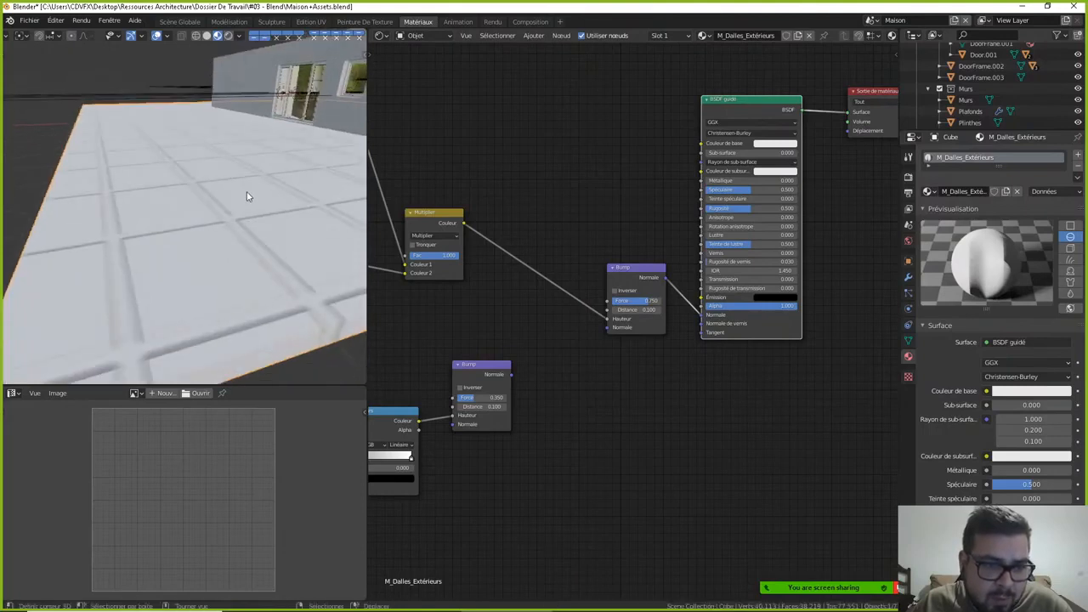
scroll(255, 251, "down", 3)
middle_click_drag(256, 251, 307, 247)
middle_click_drag(432, 264, 690, 272)
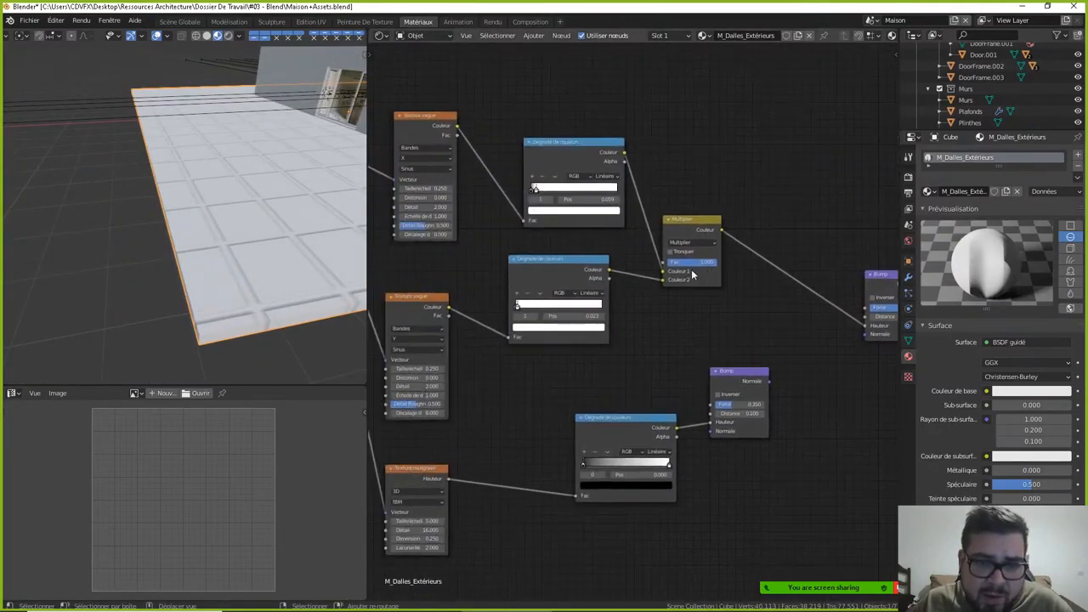
scroll(603, 201, "up", 3)
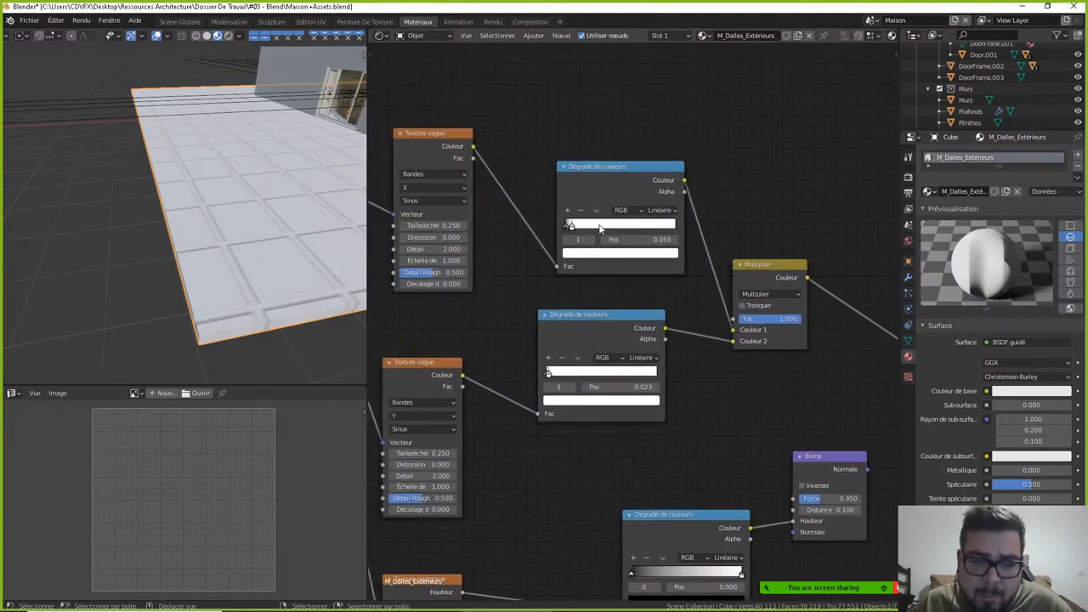
left_click_drag(548, 191, 542, 193)
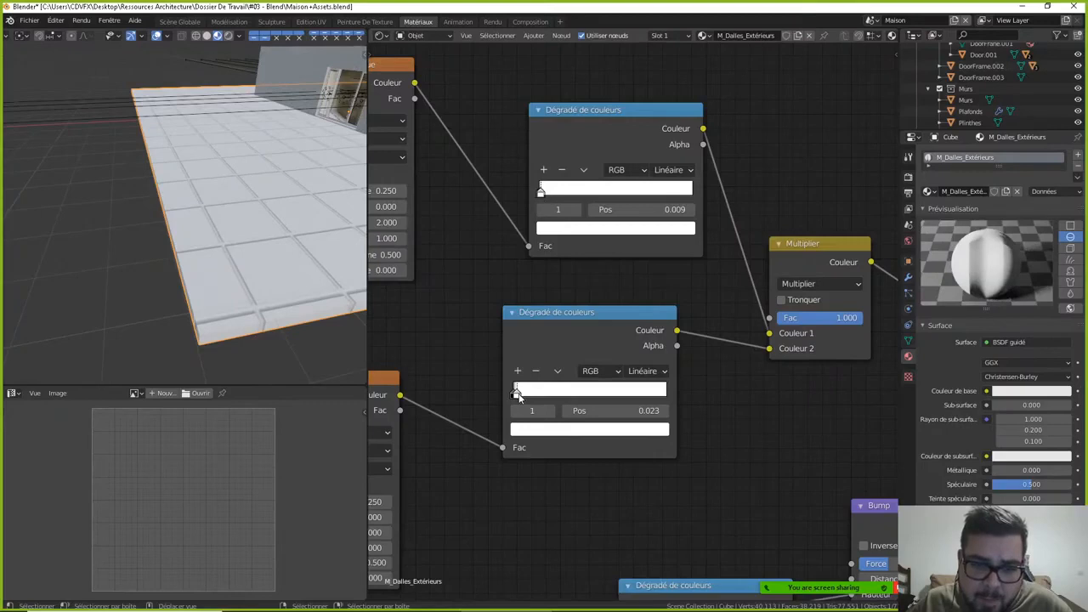
left_click_drag(516, 394, 516, 395)
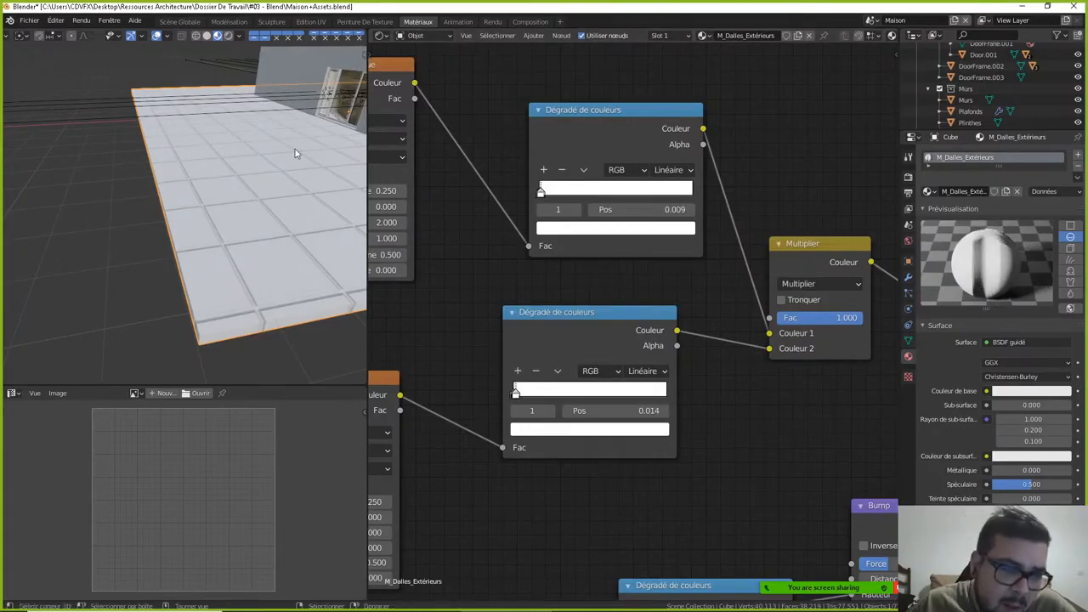
- Reconnect the lower wave ramp's color output to the Color 2 input of the Multiply color node
scroll(295, 153, "up", 5)
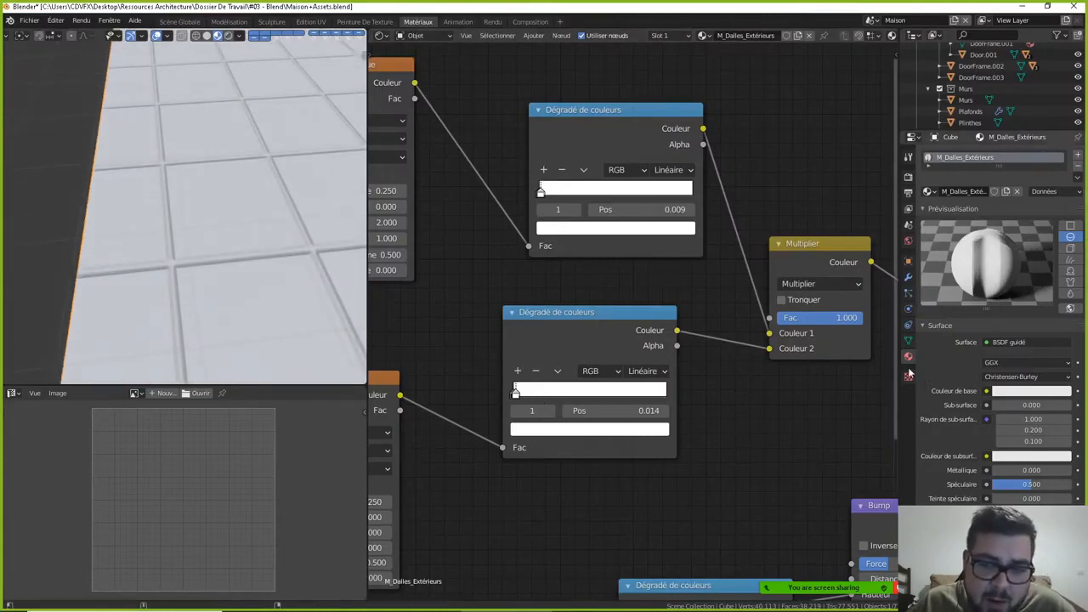
middle_click_drag(806, 366, 722, 340)
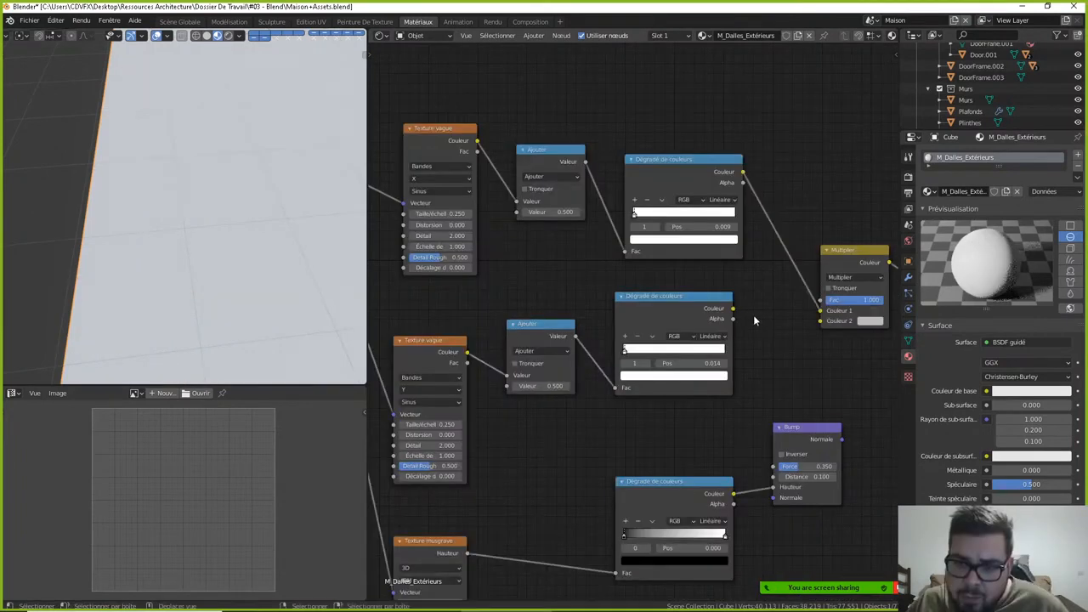
left_click_drag(733, 309, 825, 327)
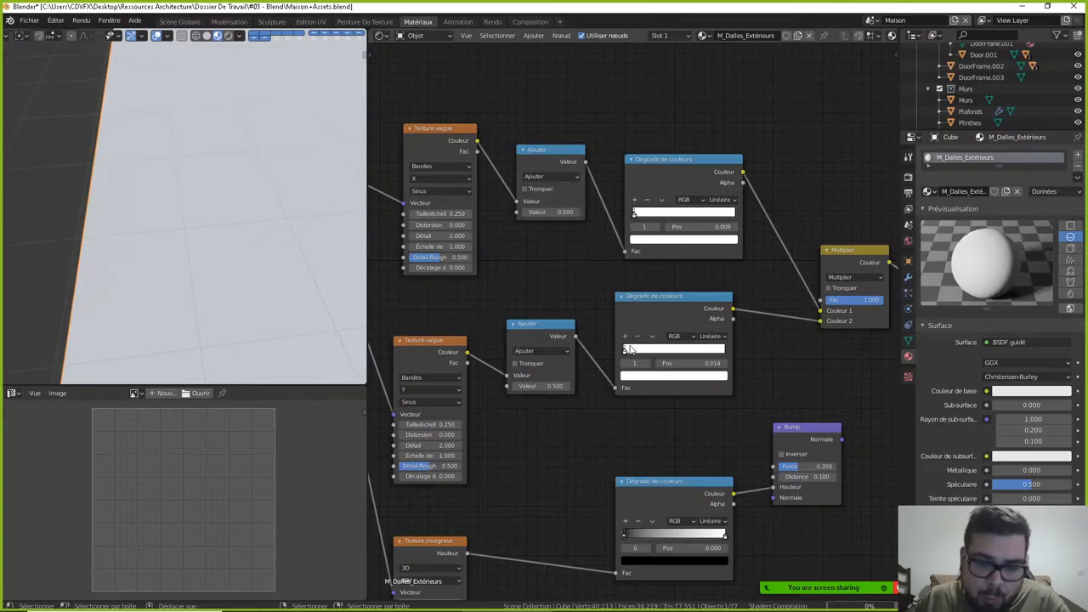
- Move the white stop of the lower wave ramp to 0.423
scroll(625, 364, "up", 3)
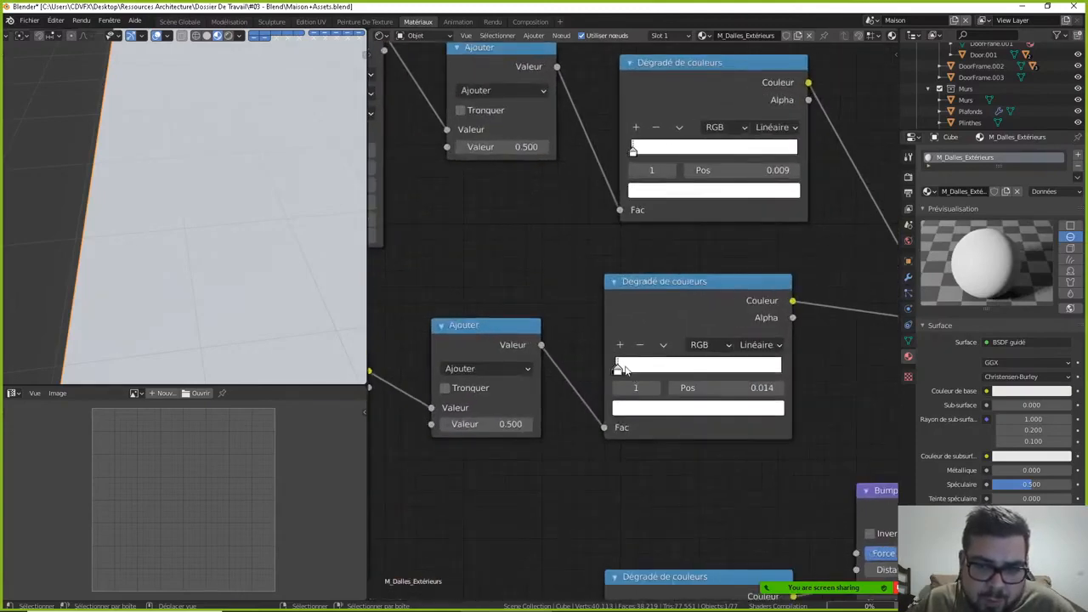
scroll(623, 368, "up", 1)
scroll(806, 236, "down", 5)
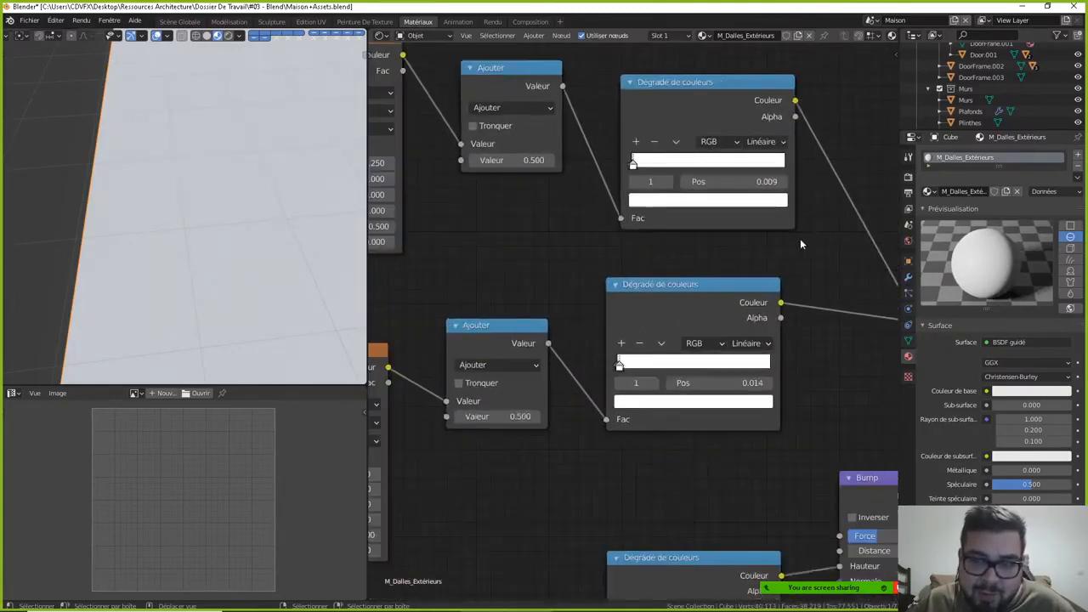
middle_click_drag(787, 234, 479, 214)
scroll(744, 194, "down", 5)
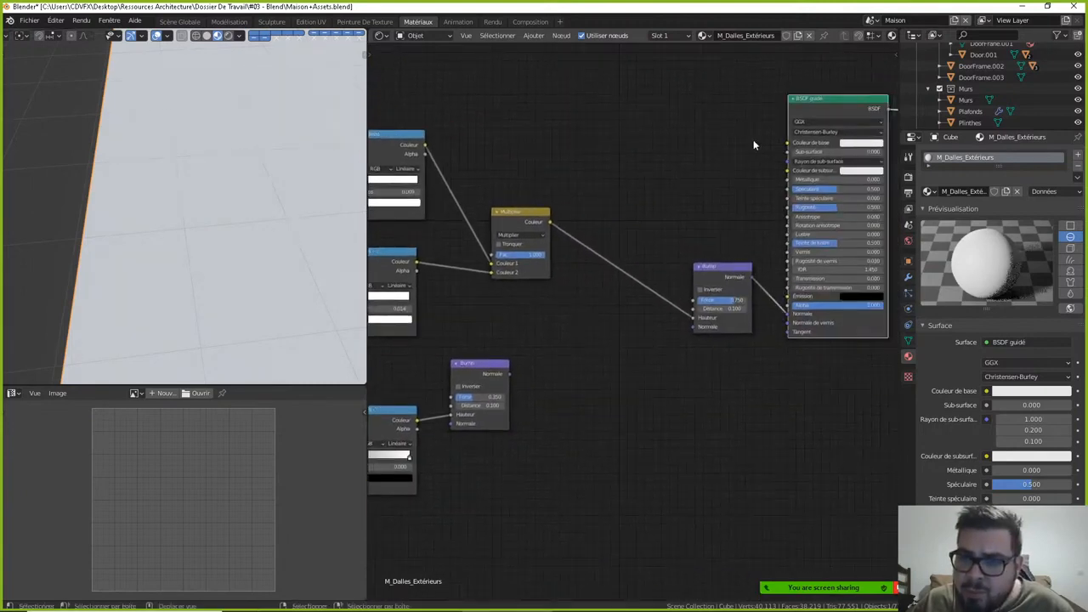
middle_click_drag(654, 232, 960, 233)
scroll(718, 256, "up", 2)
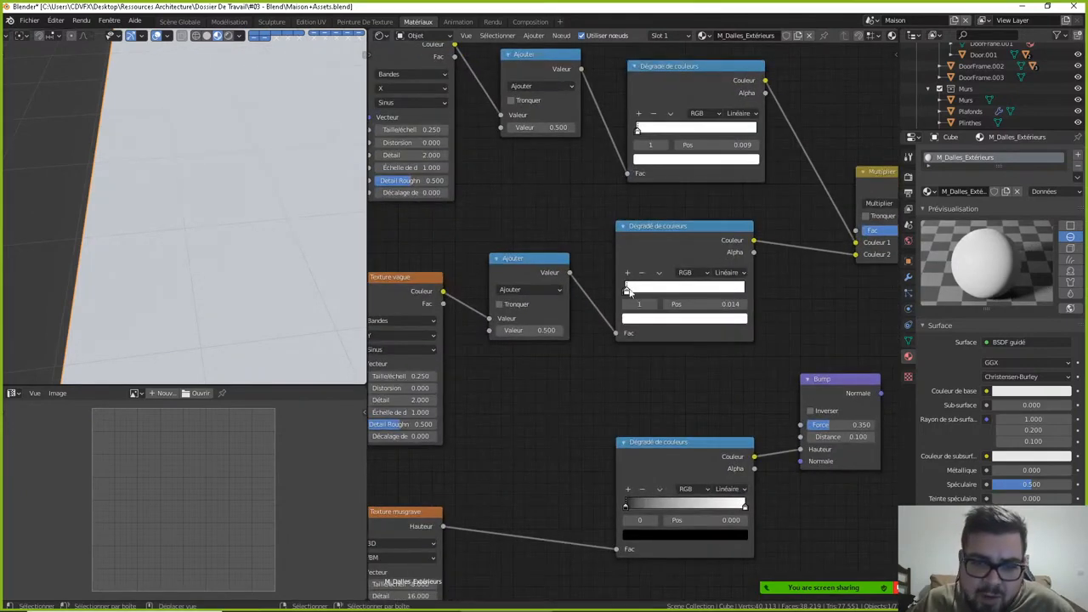
left_click_drag(627, 290, 680, 285)
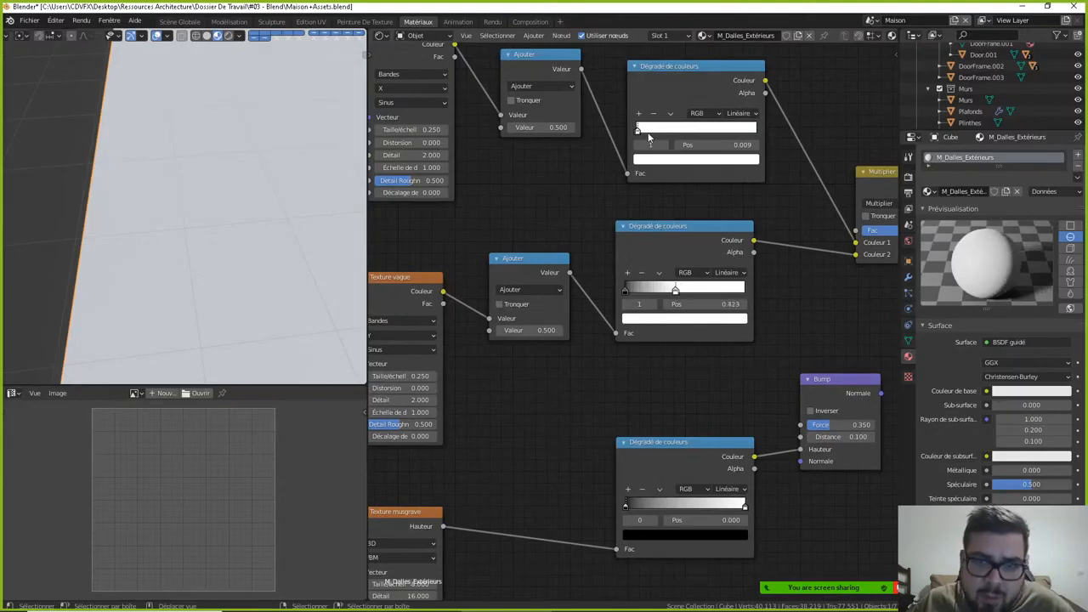
- Switch the Math nodes after both Wave textures from Add to Multiply and set their values to 1.000
left_click(546, 87)
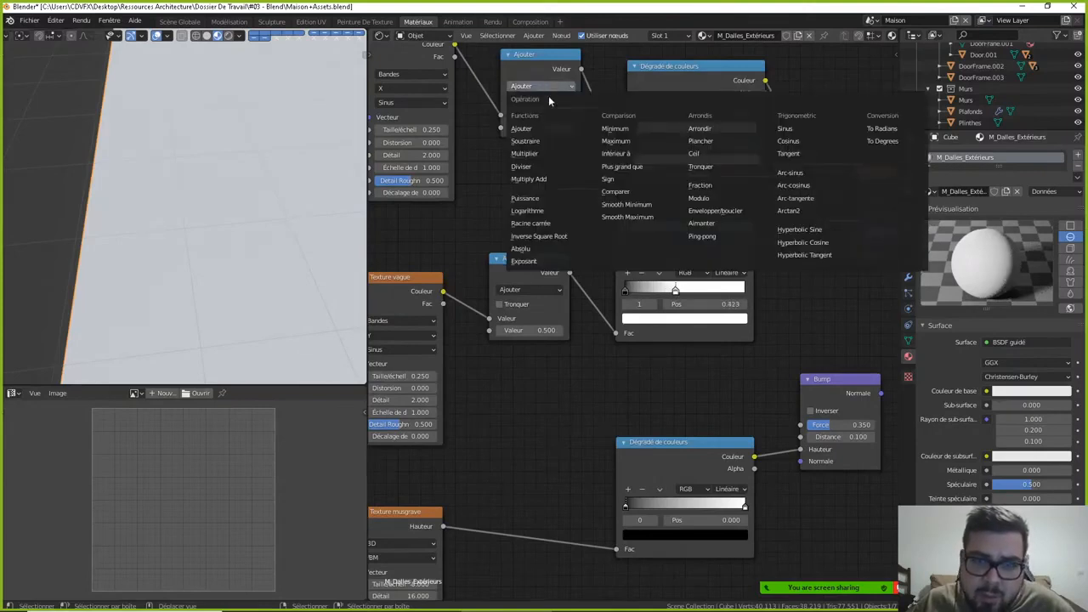
left_click(532, 148)
left_click(551, 291)
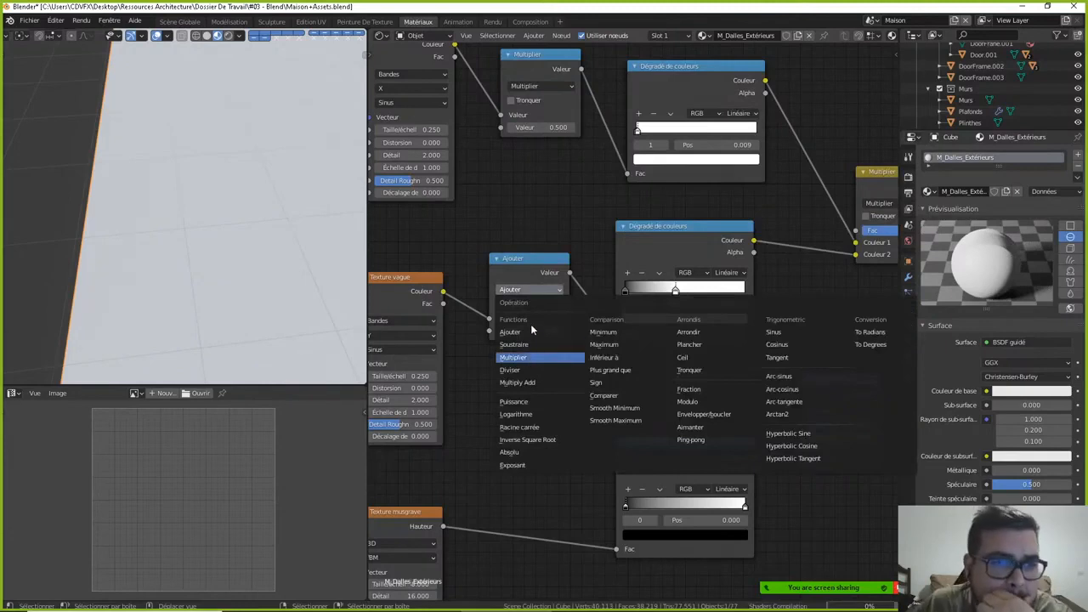
left_click(515, 357)
double_click(527, 329)
type("1")
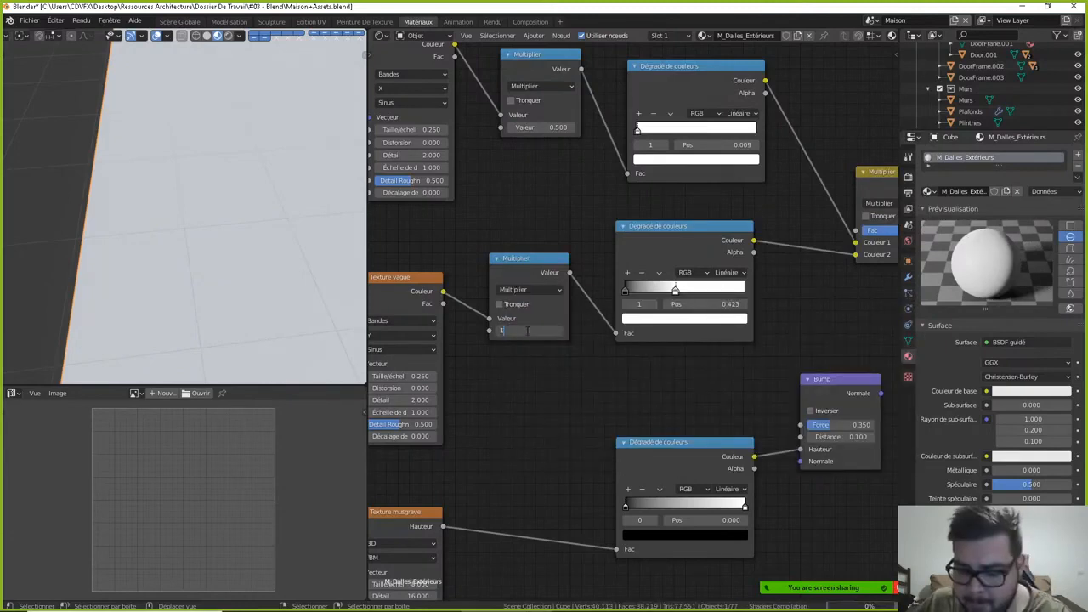
double_click(545, 127)
type("0.5")
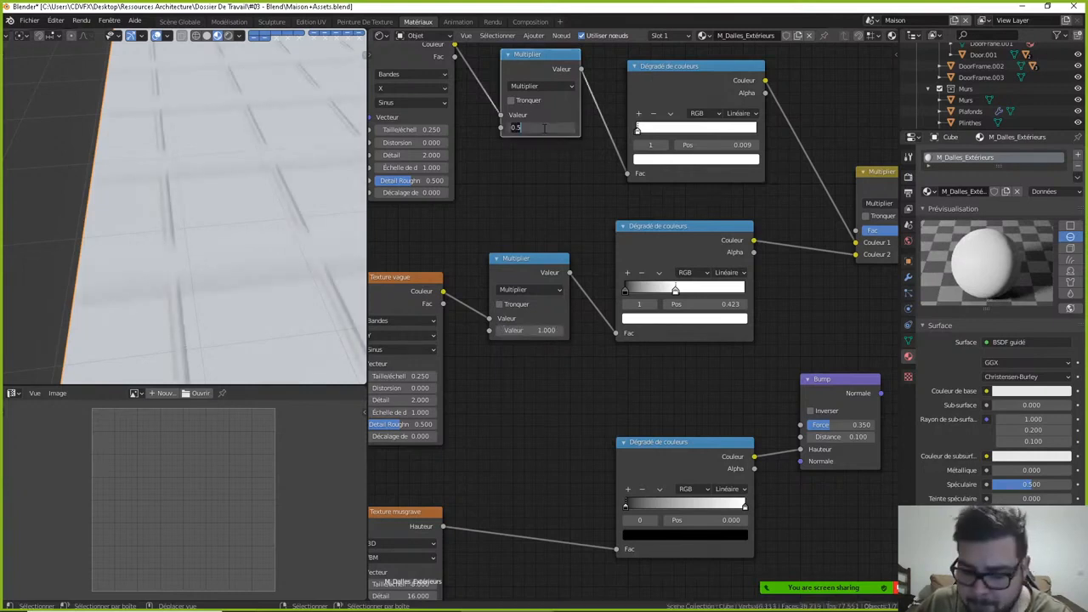
key("Escape")
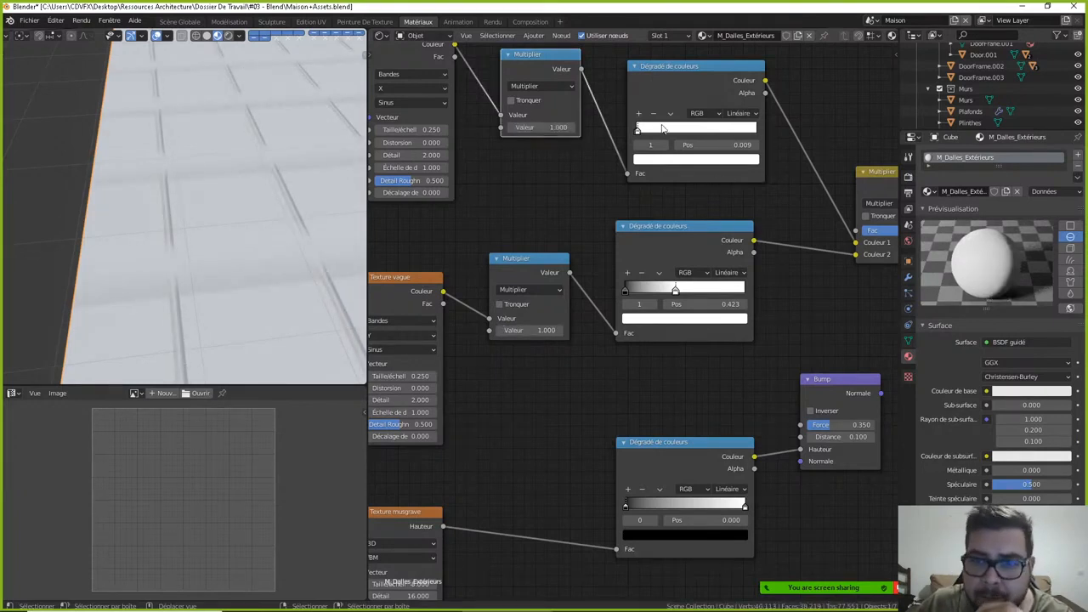
- Move the white stop to 0.032 on the upper wave ramp and 0.023 on the lower one
mouse_move(643, 134)
left_mouse_down()
mouse_move(670, 133)
mouse_move(644, 134)
left_mouse_up()
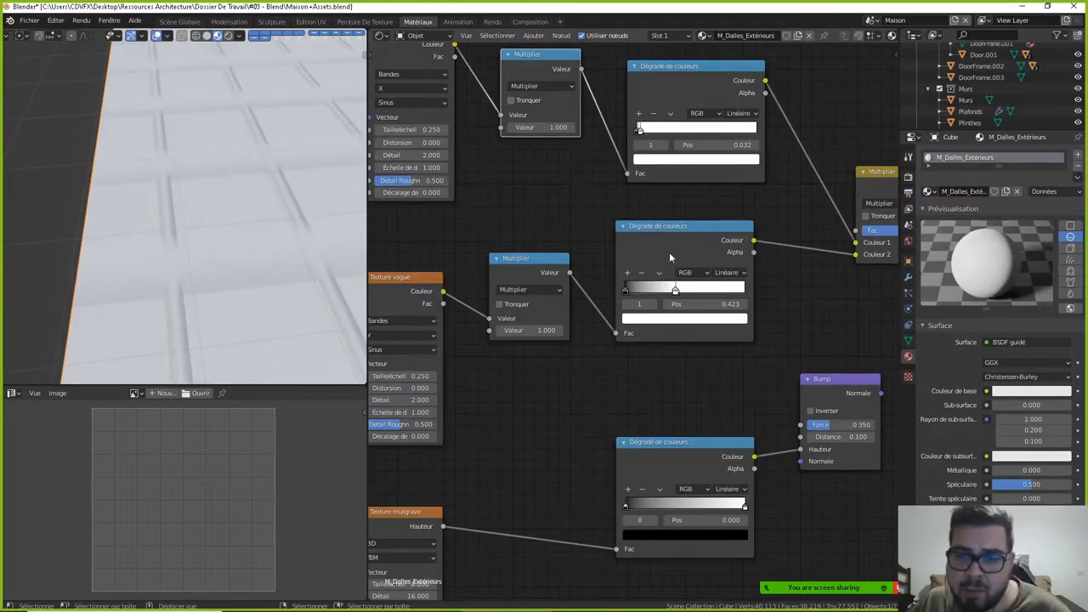
left_click_drag(678, 291, 625, 290)
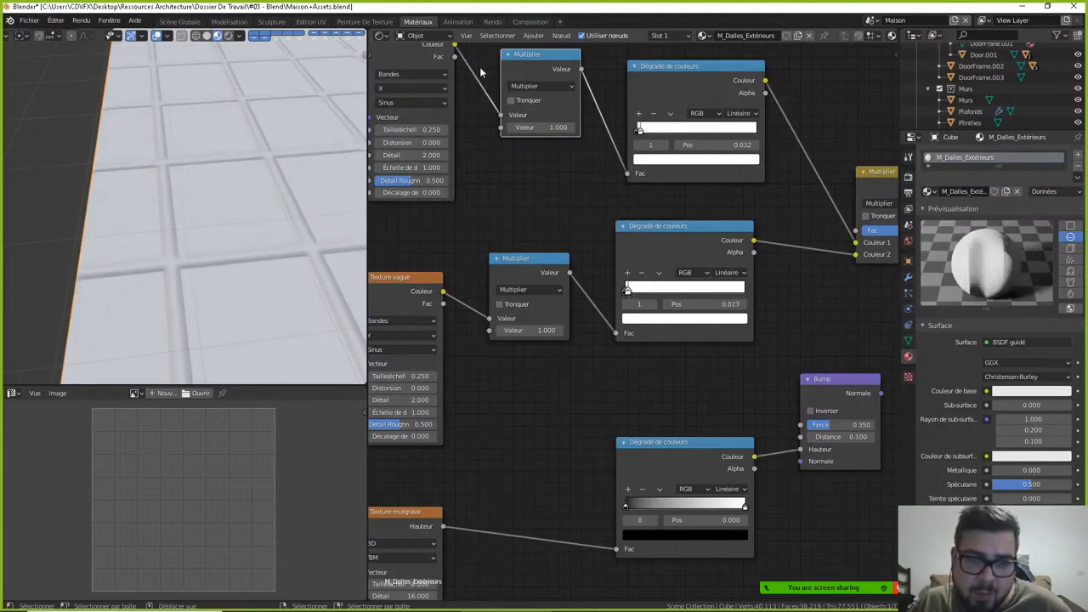
- Set the value of both Multiply Math nodes behind the X and Y Wave textures to 10
middle_click_drag(532, 126, 554, 186)
mouse_move(555, 187)
left_mouse_down()
mouse_move(637, 187)
mouse_move(600, 187)
left_mouse_up()
scroll(663, 192, "up", 2)
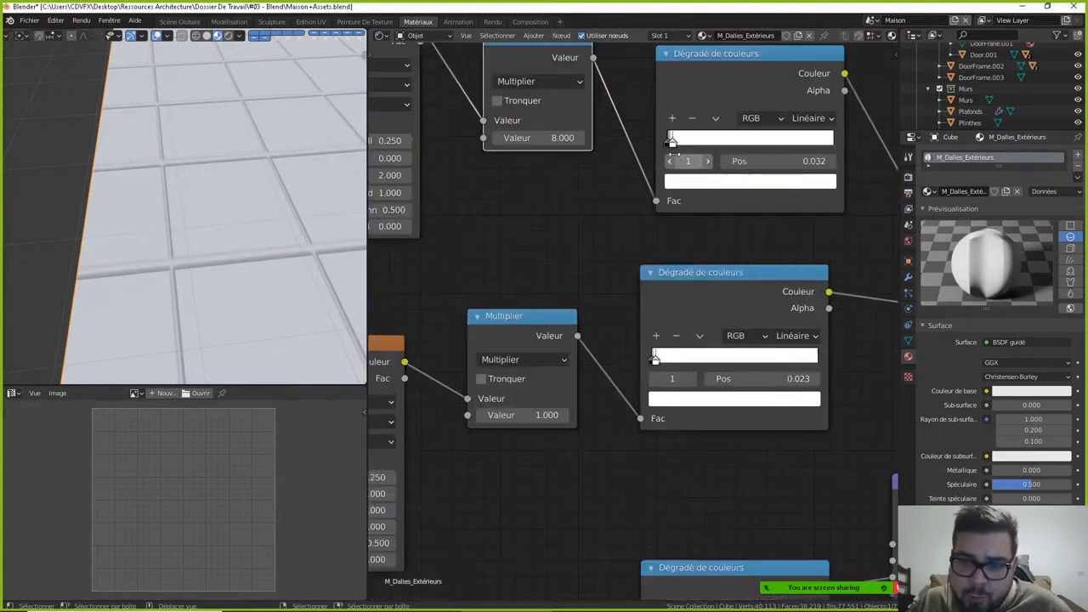
left_click(538, 138)
type("1")
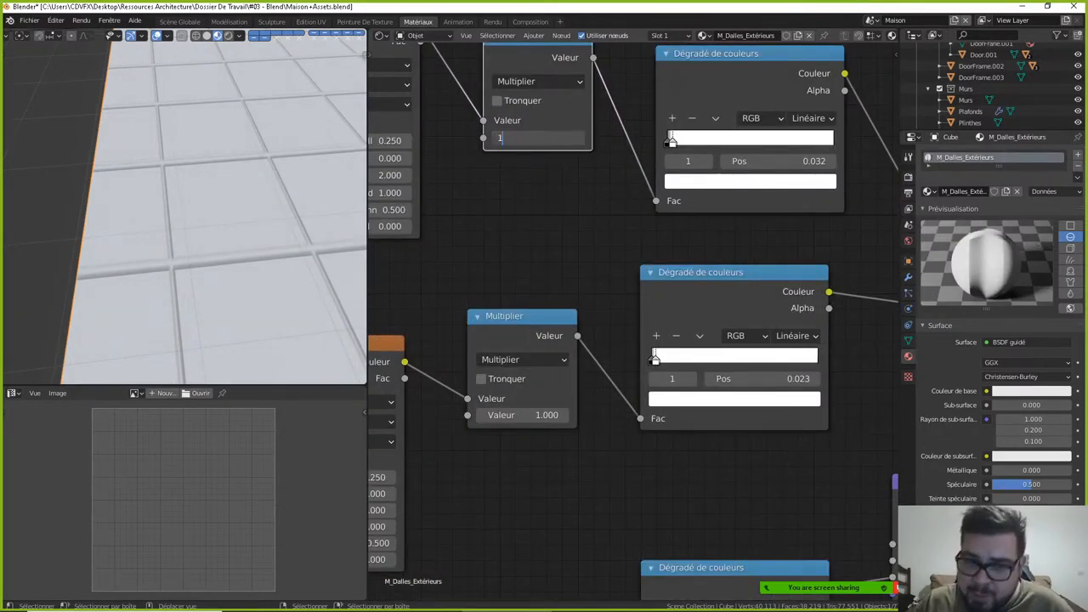
type("0")
key("Return")
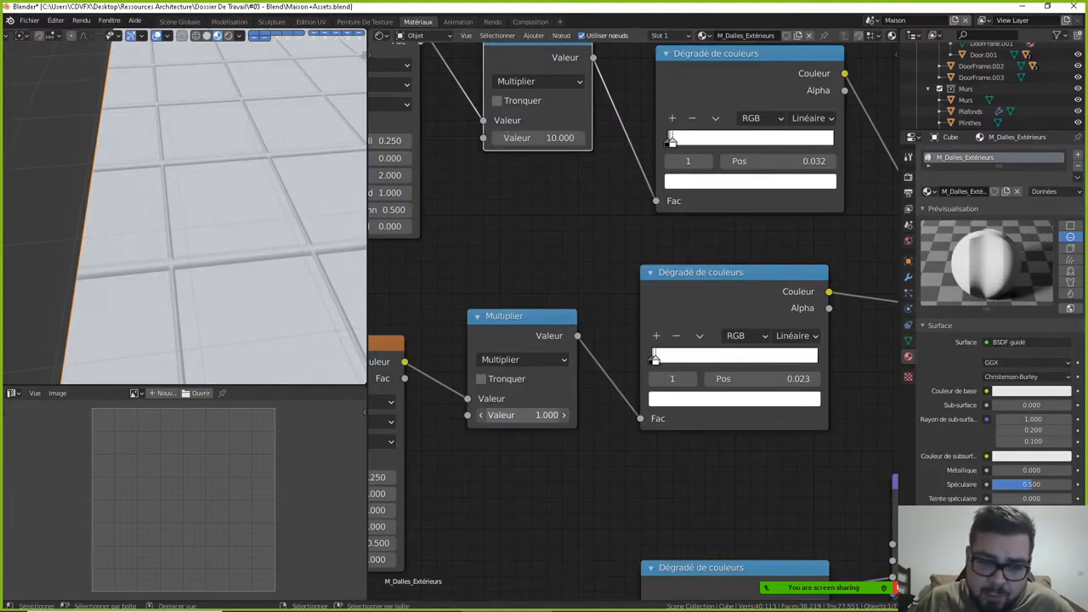
left_click(518, 414)
type("10")
key("Return")
- Connect the Normal output of the Musgrave Bump node to the Normal input of the shader's Bump node
scroll(578, 289, "down", 2)
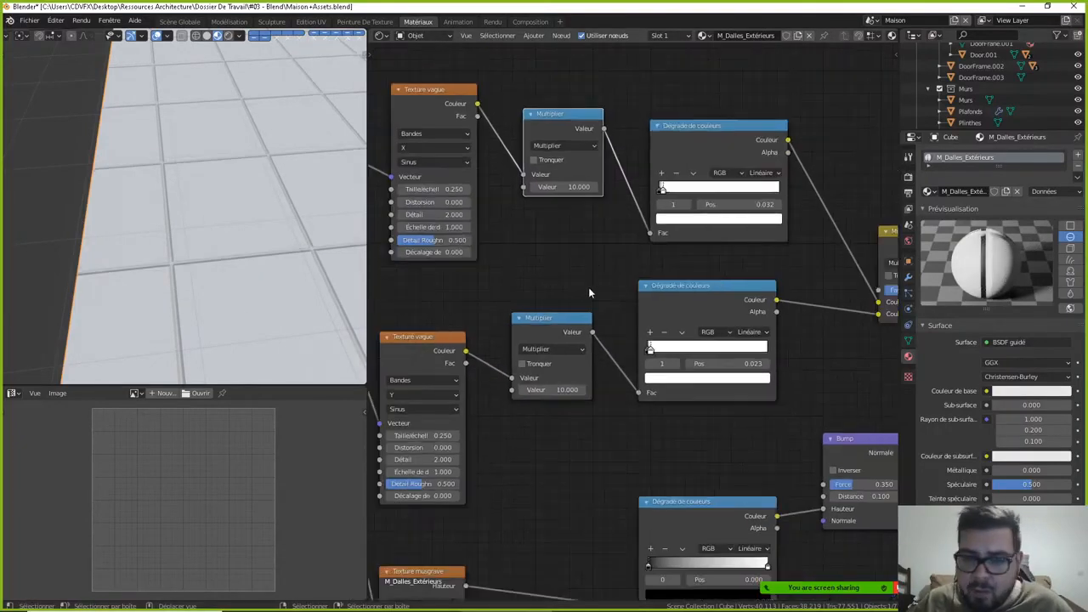
middle_click_drag(588, 270, 413, 240)
scroll(710, 313, "down", 3)
middle_click_drag(743, 315, 553, 246)
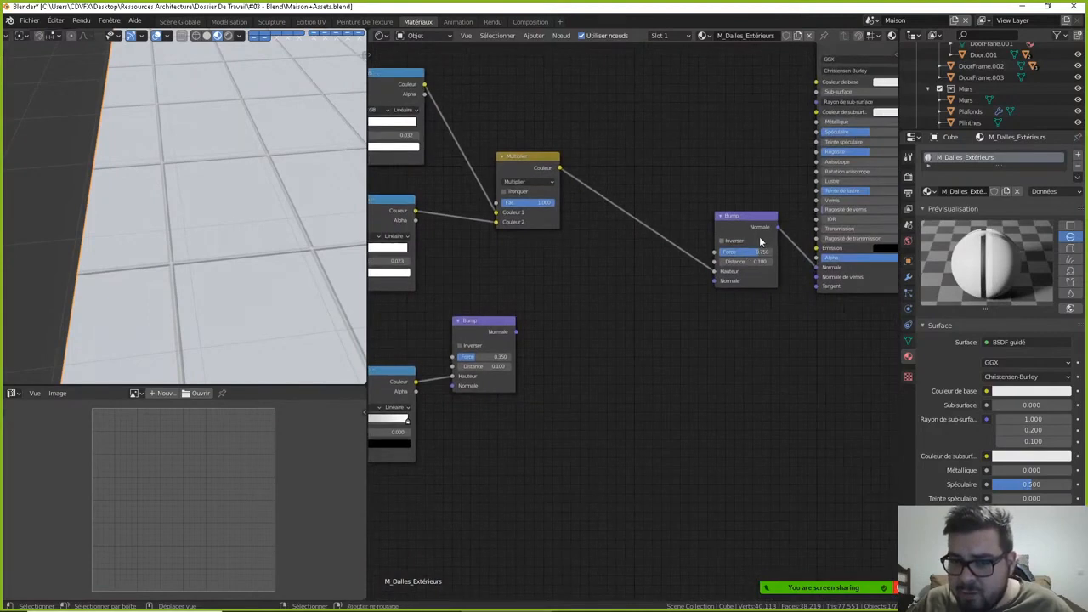
middle_click_drag(759, 236, 636, 325)
middle_click_drag(485, 241, 553, 211)
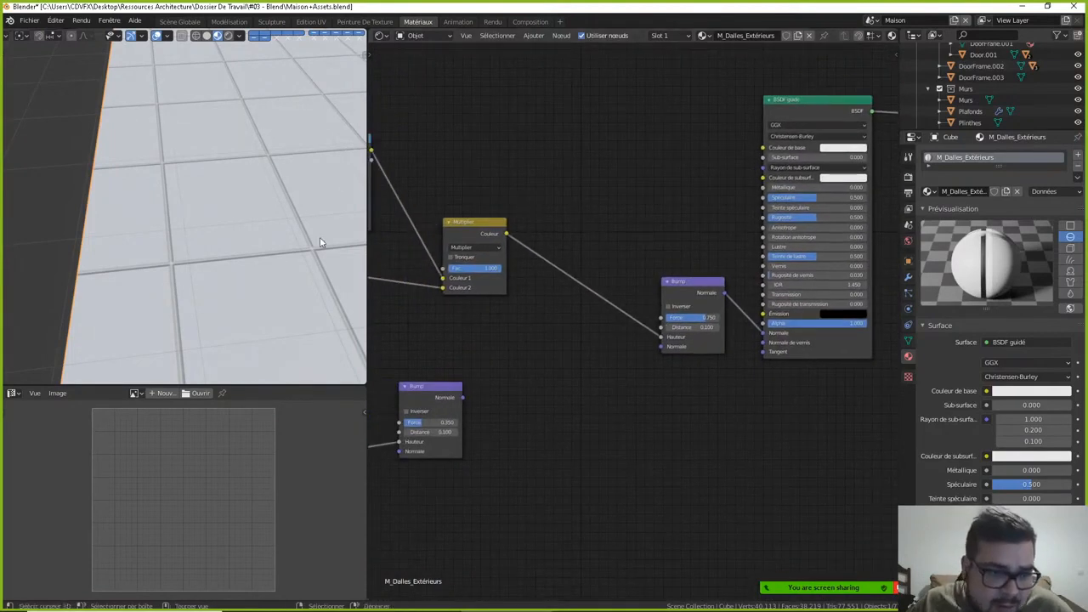
middle_click_drag(320, 242, 331, 203)
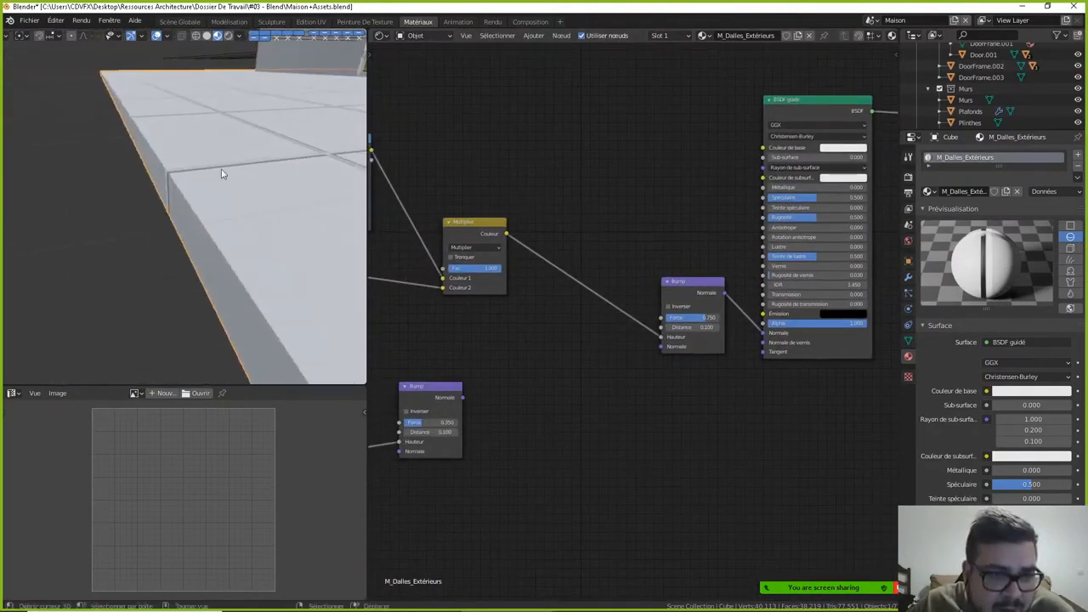
middle_click_drag(606, 347, 677, 293)
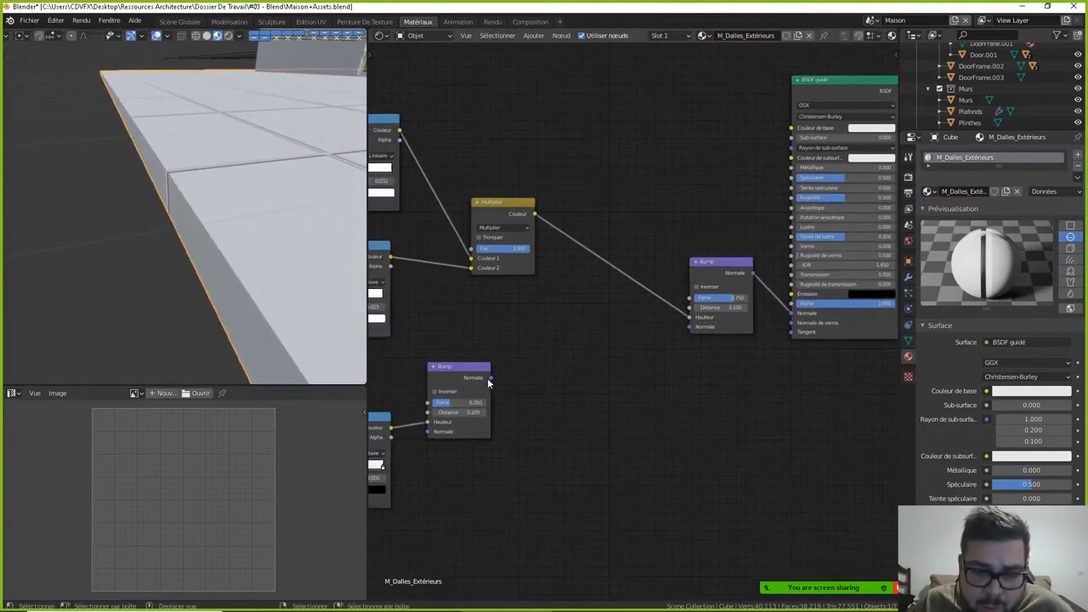
left_click_drag(490, 378, 689, 327)
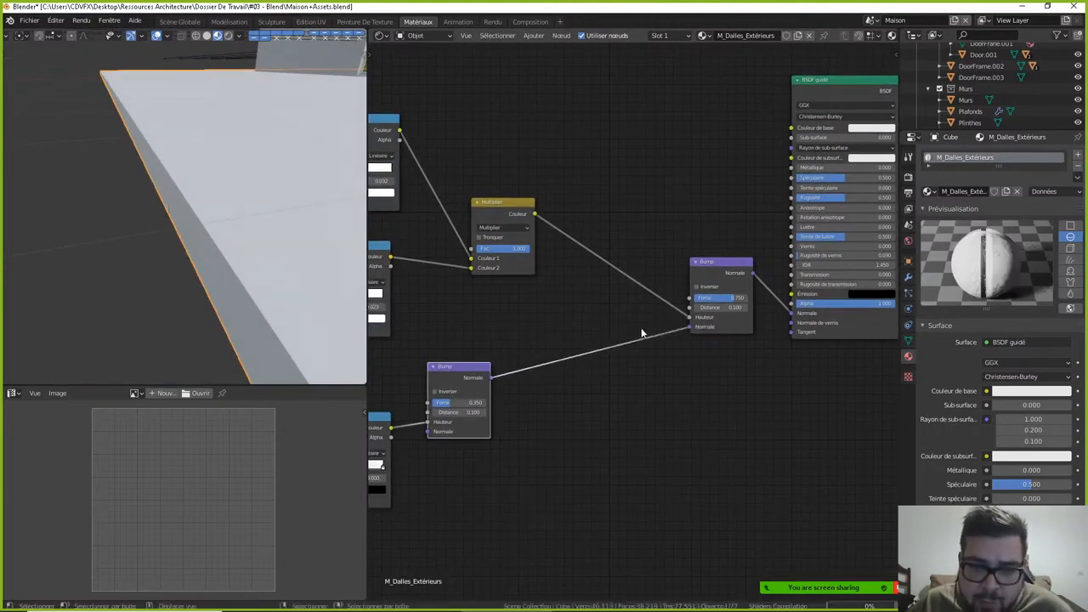
- Examine the slab's joints and surface relief in the viewport from several angles and distances
middle_click_drag(584, 307, 596, 310)
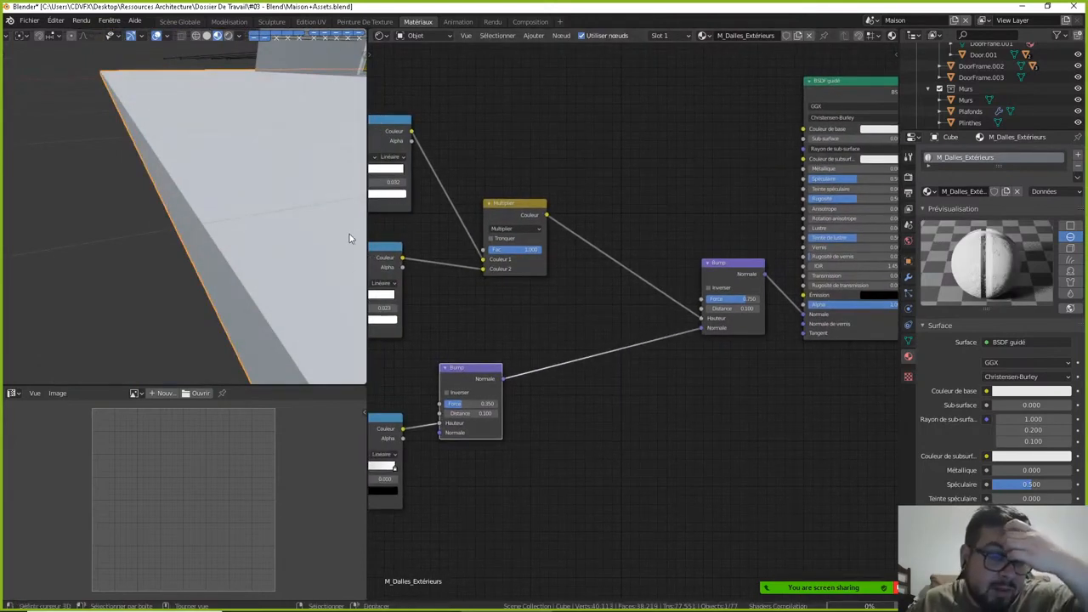
middle_click_drag(316, 228, 283, 209)
middle_click_drag(217, 319, 155, 302)
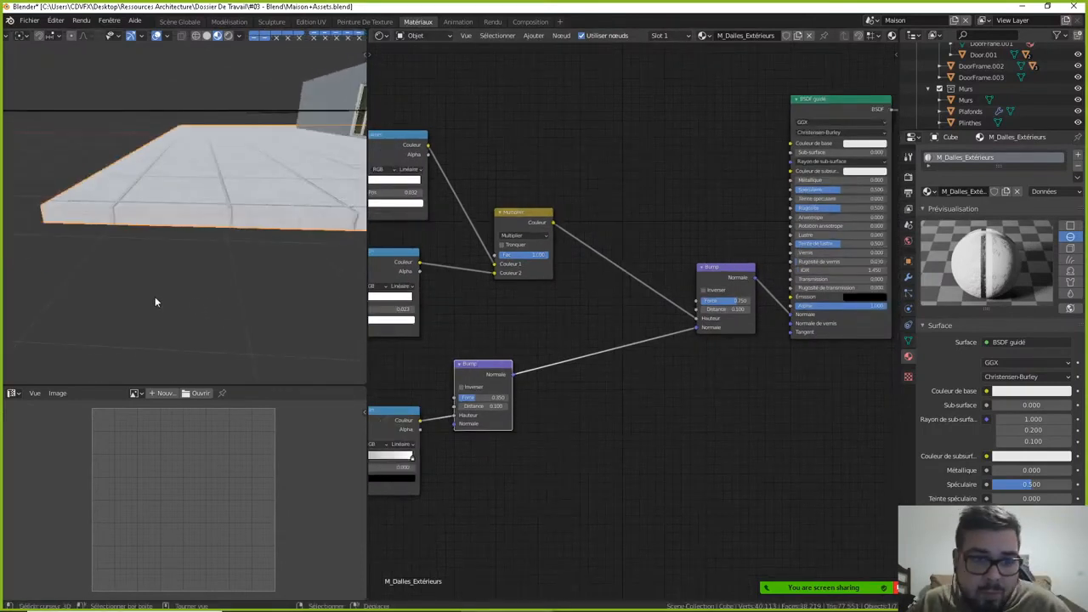
mouse_move(205, 272)
middle_mouse_down()
mouse_move(219, 291)
mouse_move(212, 266)
middle_mouse_up()
scroll(217, 292, "up", 3)
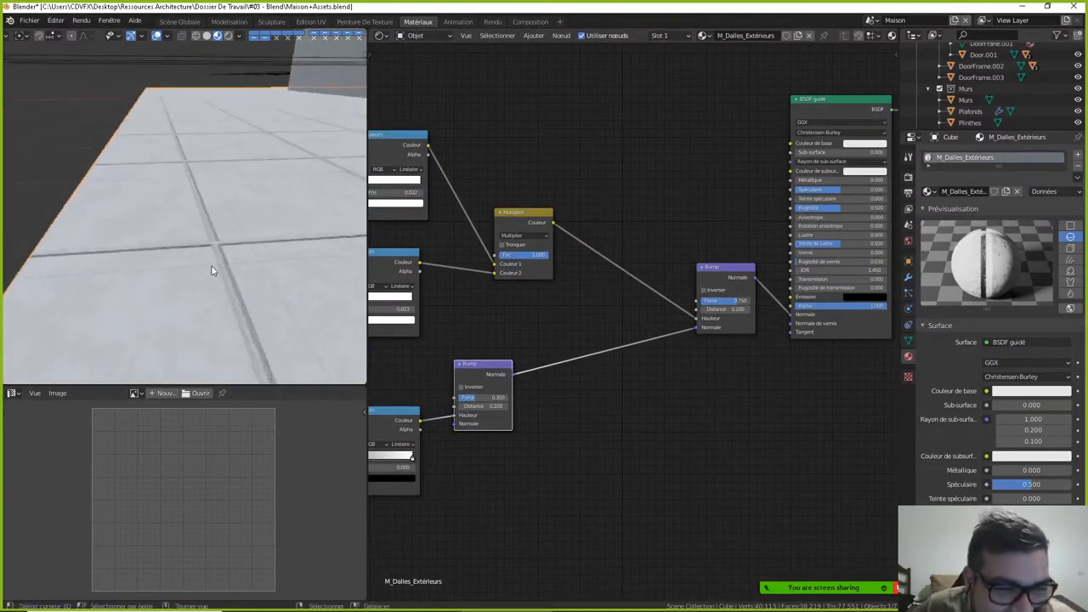
middle_click_drag(595, 323, 585, 280)
scroll(285, 257, "up", 2)
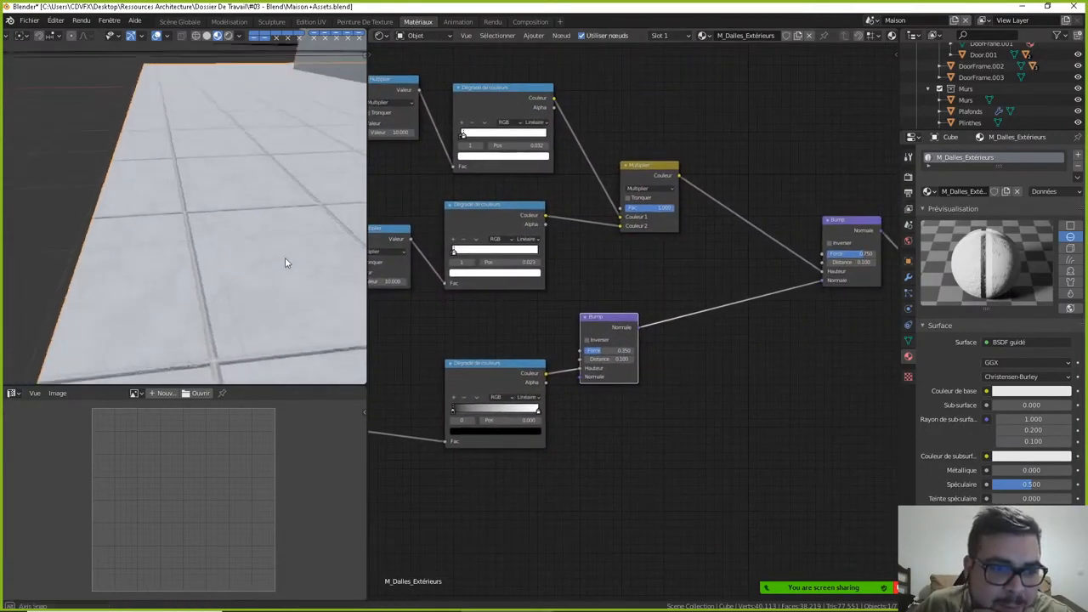
middle_click_drag(285, 257, 289, 273)
- Add a MixRGB node near the Principled BSDF and connect the Multiply color output to its Fac input
middle_click_drag(635, 250, 625, 294)
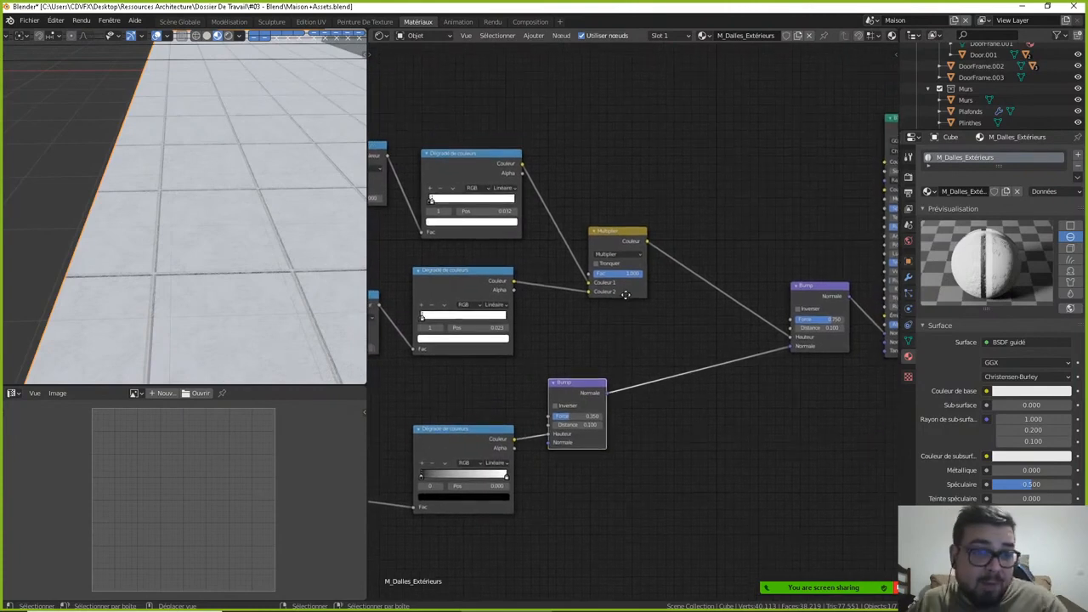
scroll(696, 225, "down", 2)
middle_click_drag(682, 197, 669, 234)
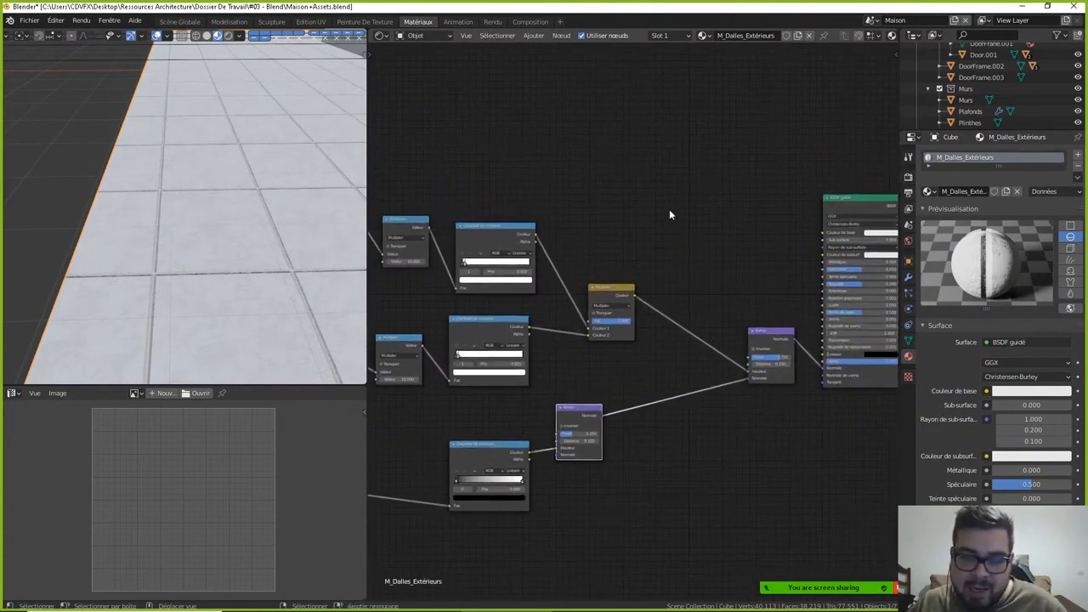
key("shift+a")
mouse_move(666, 208)
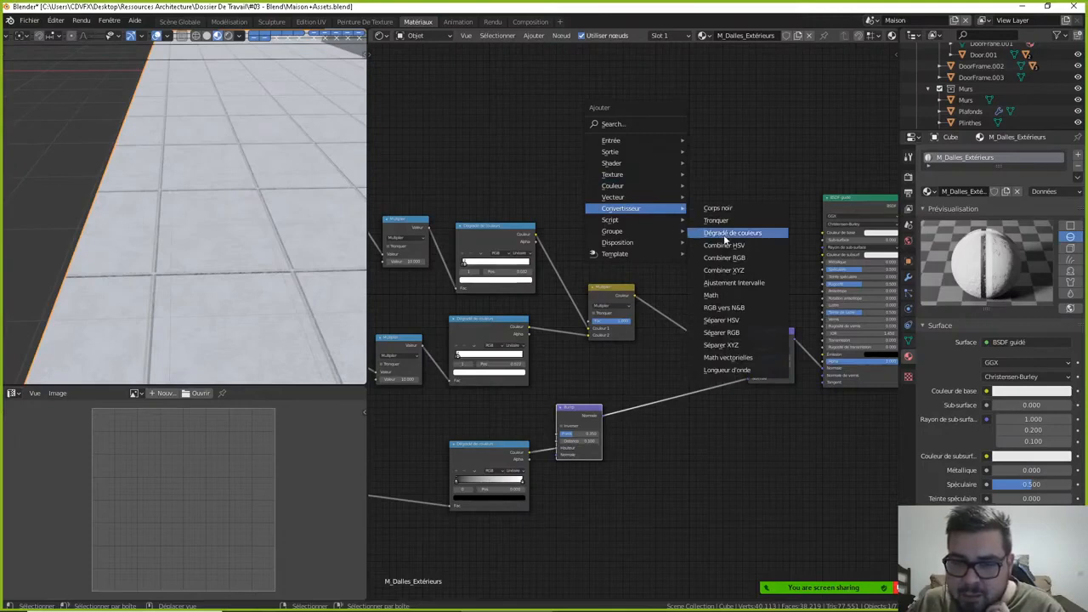
mouse_move(650, 184)
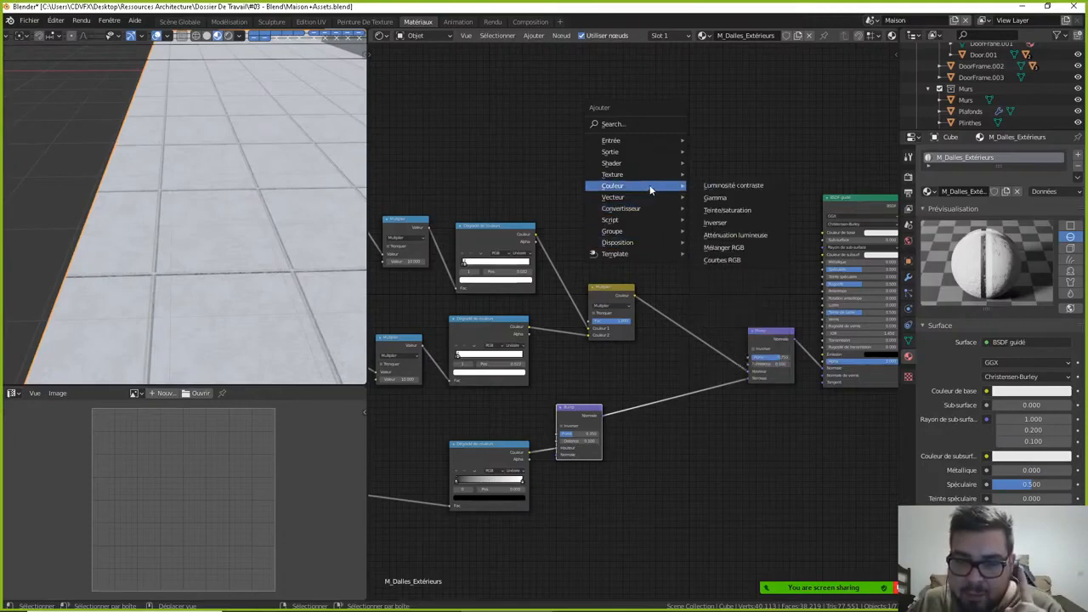
left_click(733, 246)
left_click(752, 192)
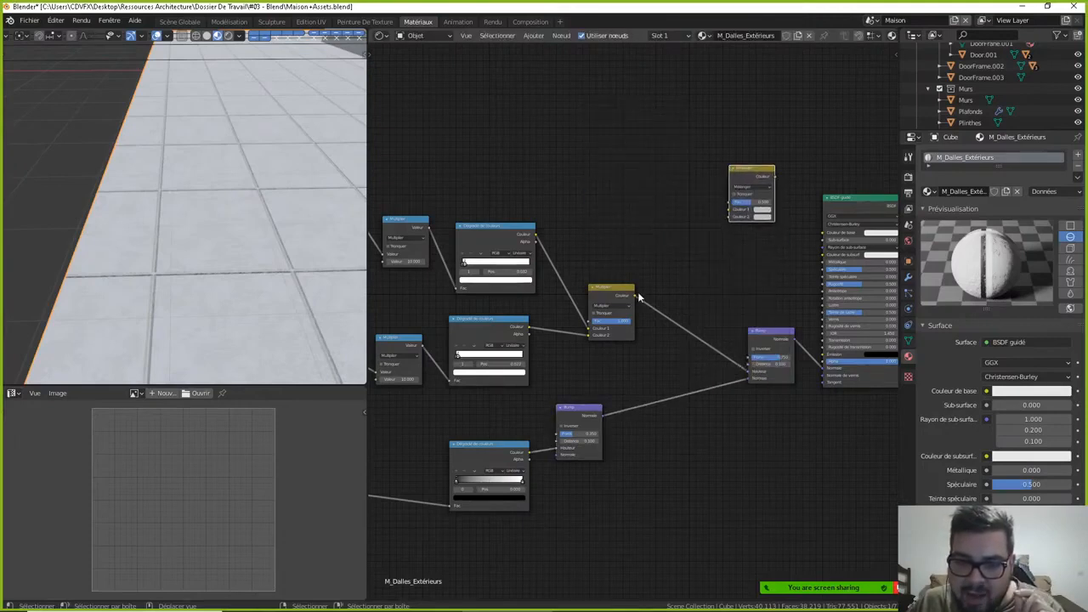
left_click_drag(637, 292, 713, 205)
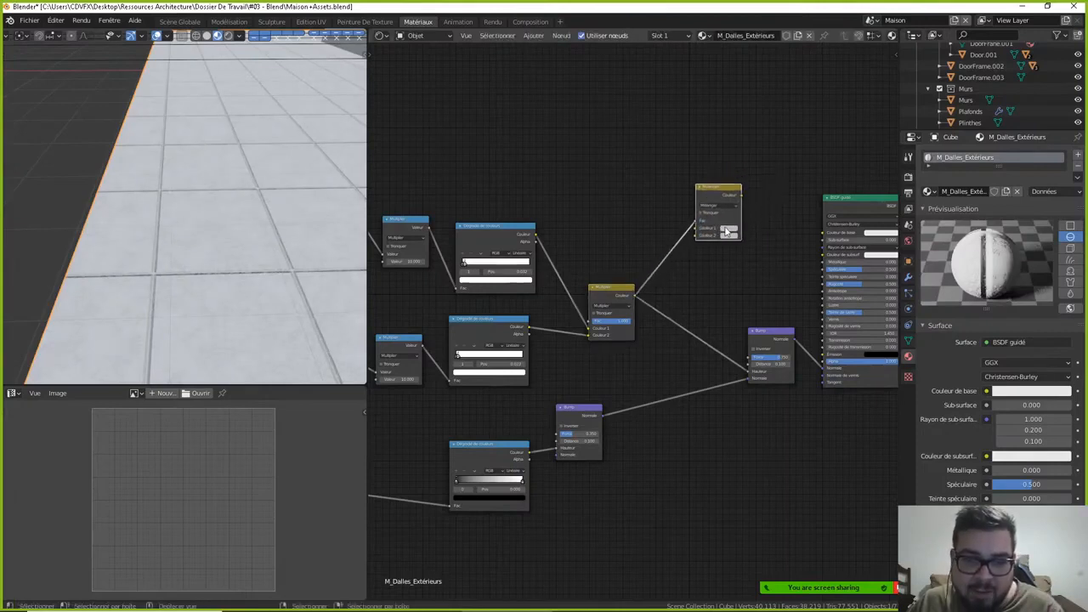
- Set the MixRGB node's Color 1 to black and connect its color output to the Principled BSDF's Base Color
left_click(727, 229)
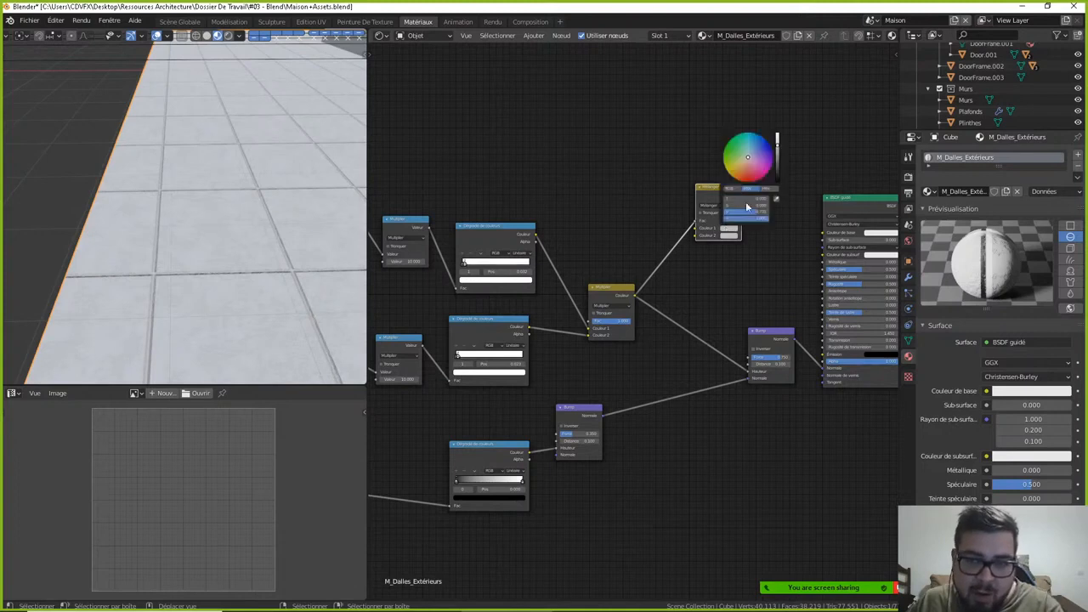
left_click_drag(777, 160, 821, 230)
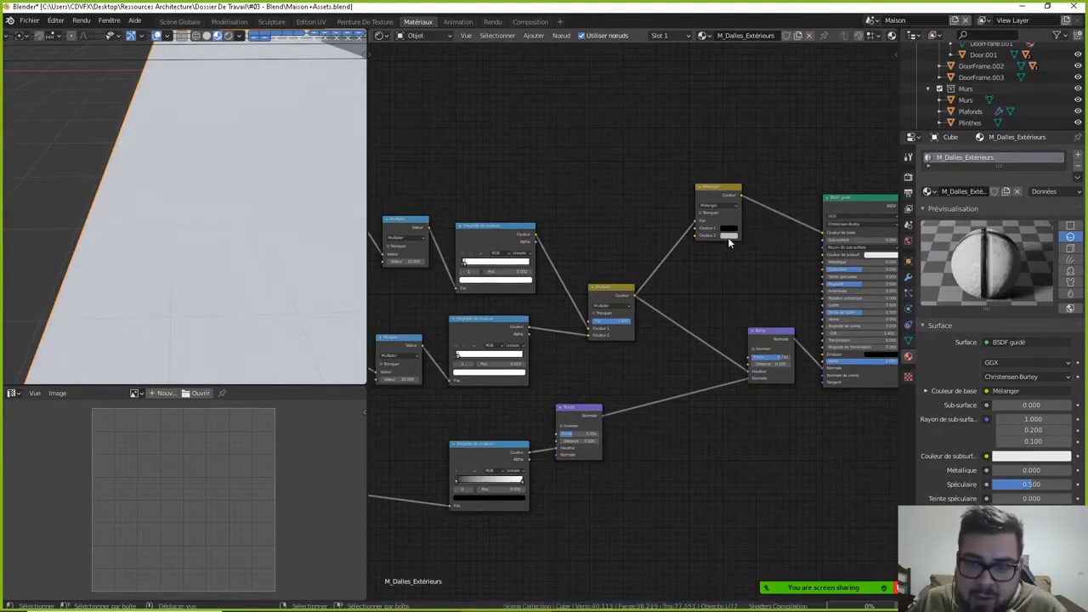
left_click(728, 236)
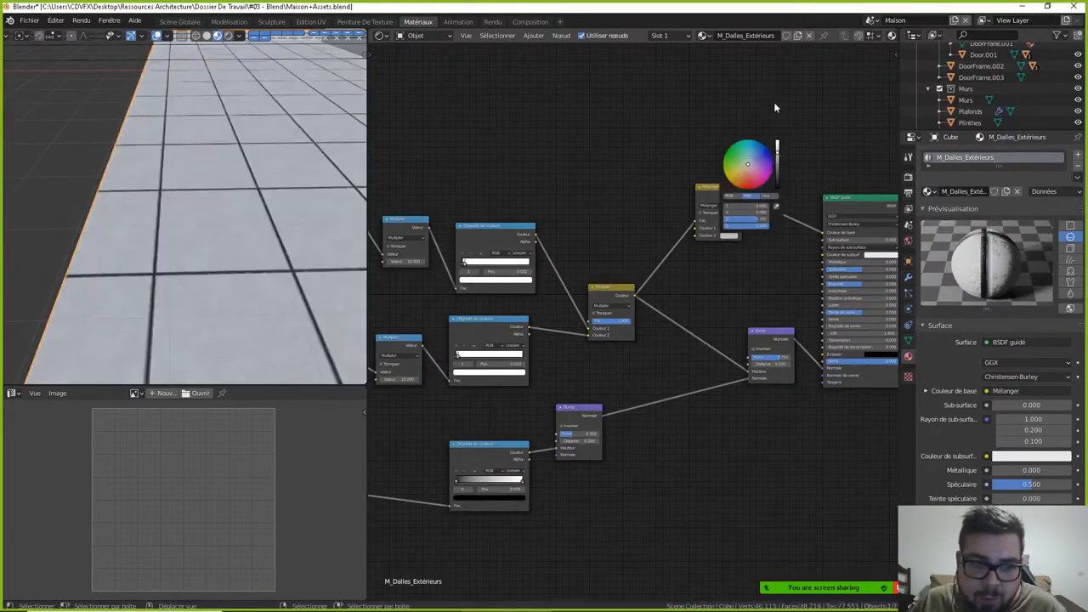
middle_click_drag(300, 245, 260, 199)
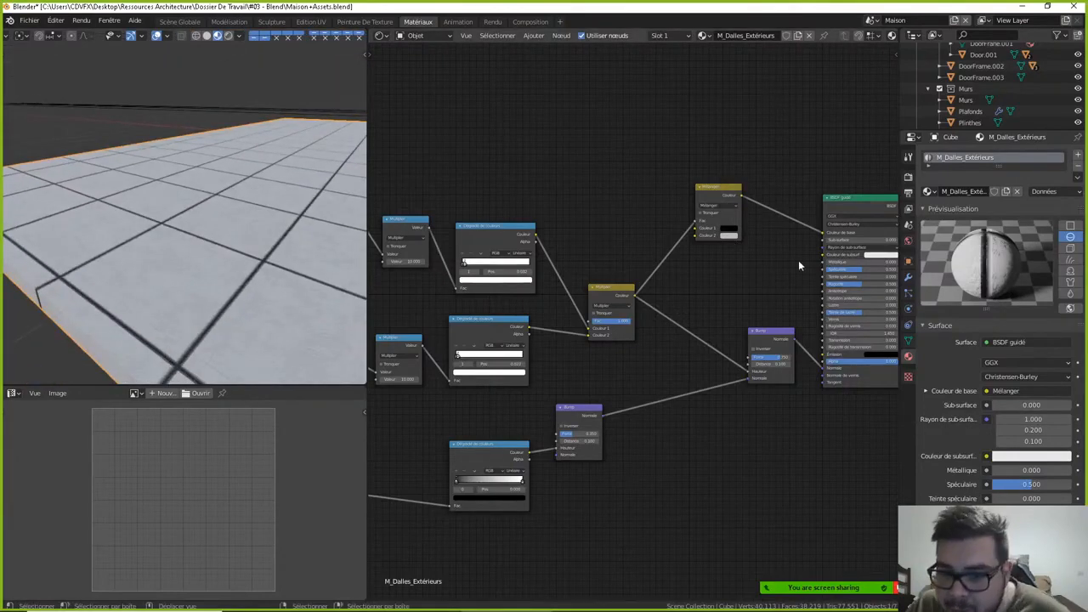
- Add a Fresnel node between the MixRGB and Bump nodes and connect its Fac output to the Principled BSDF's Specular input
middle_click_drag(798, 260, 708, 222)
key("shift+a")
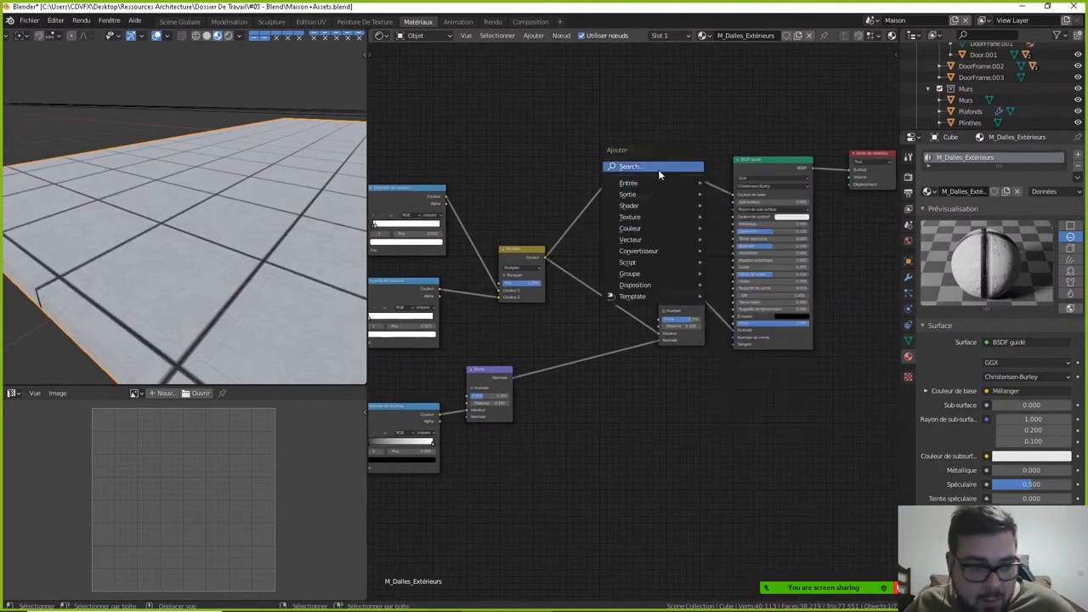
left_click(658, 167)
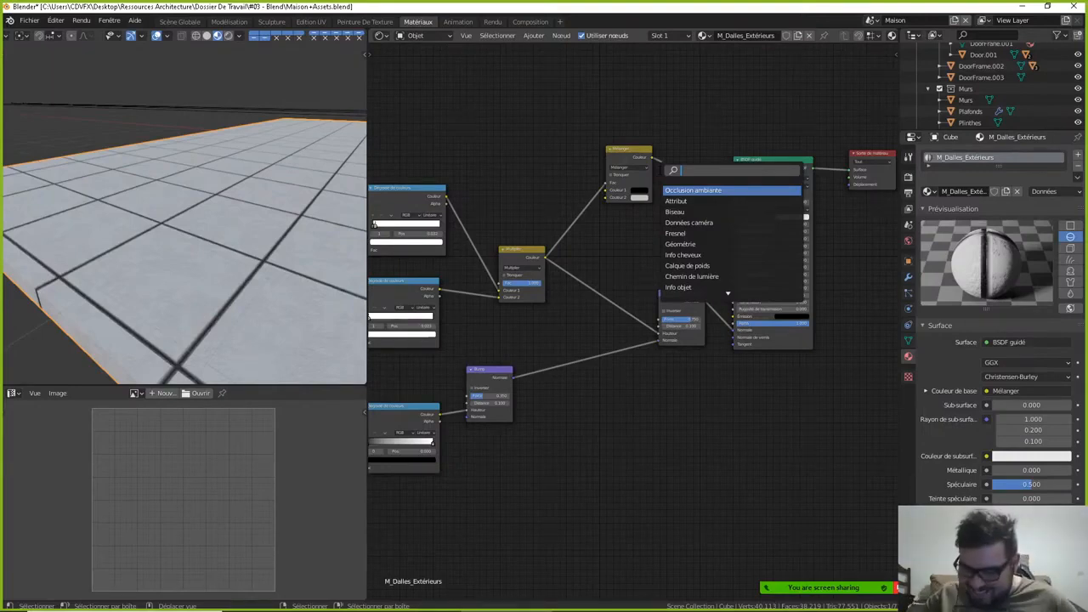
key("Down")
key("Down")
key("Down")
key("Down")
key("Return")
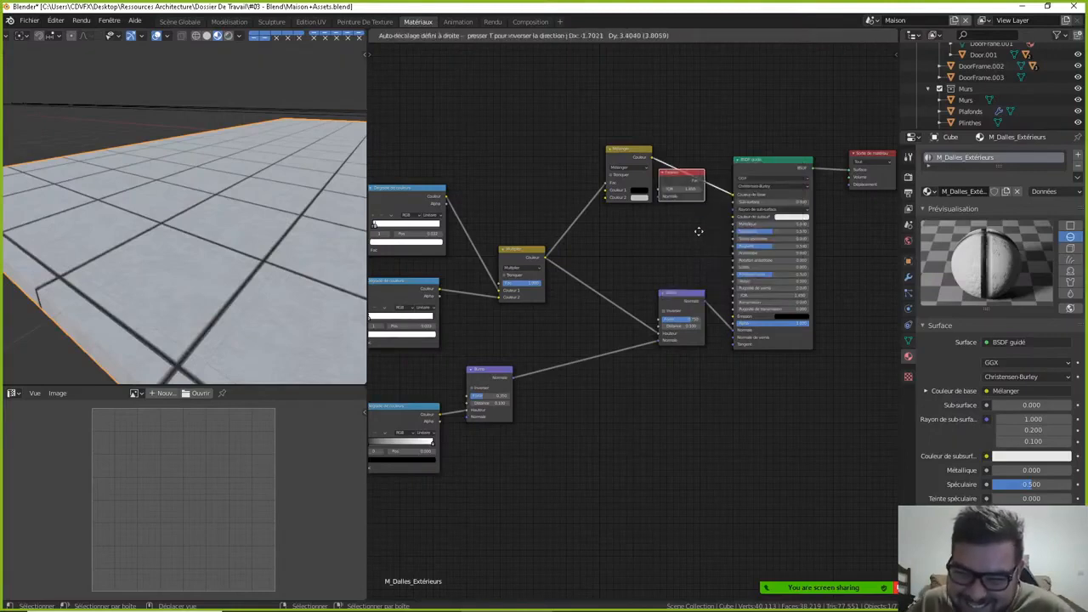
left_click(694, 292)
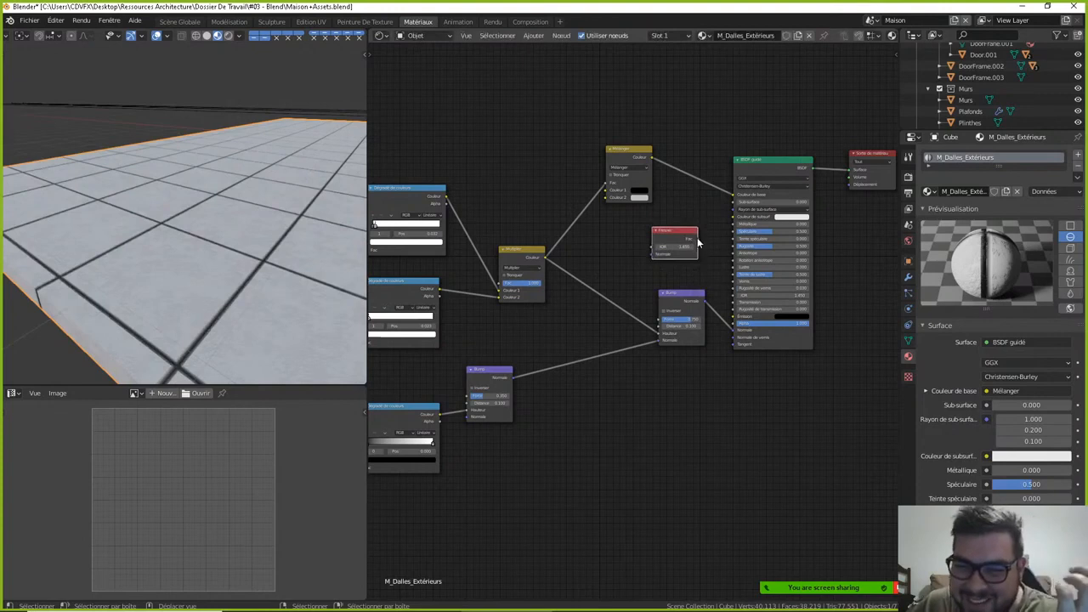
left_click_drag(698, 239, 734, 231)
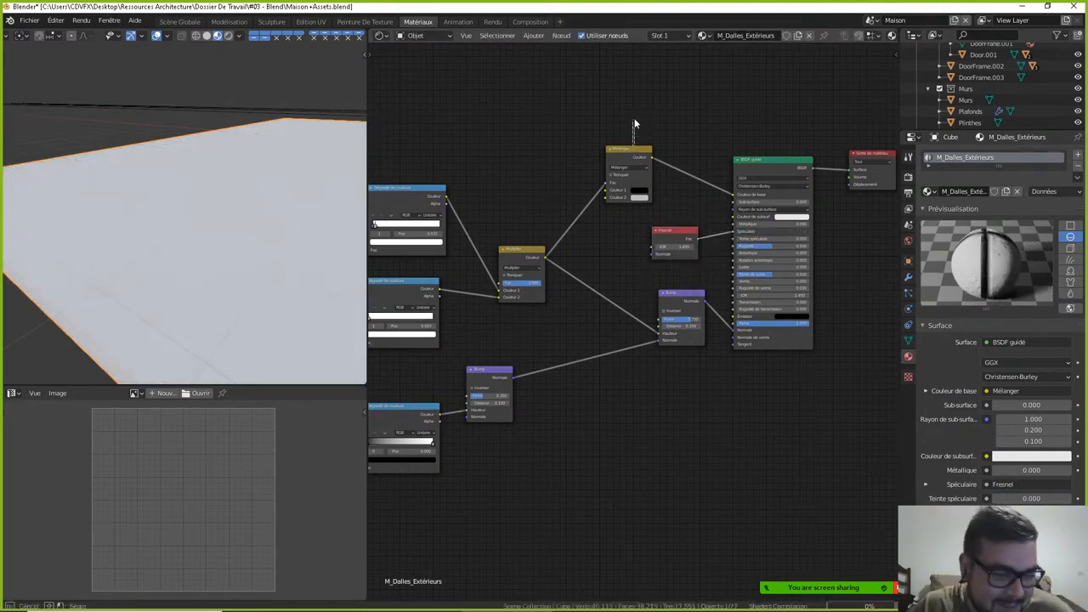
- Move the MixRGB node slightly away from the Fresnel node and set its Color 2 to a mid gray with value 0.534
left_click_drag(631, 148, 628, 128)
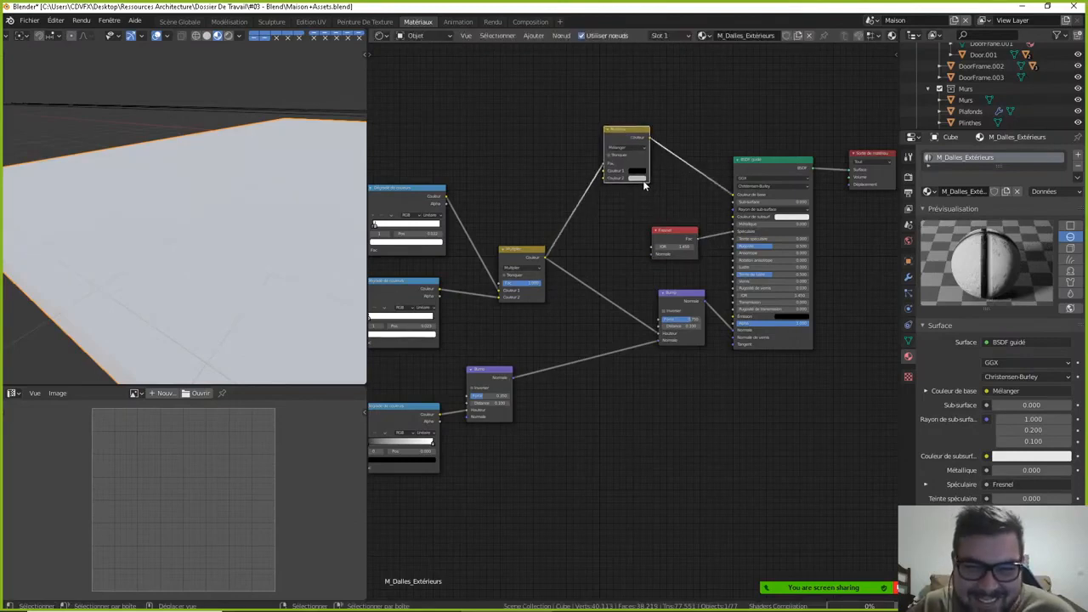
scroll(650, 151, "up", 2)
left_click(645, 95)
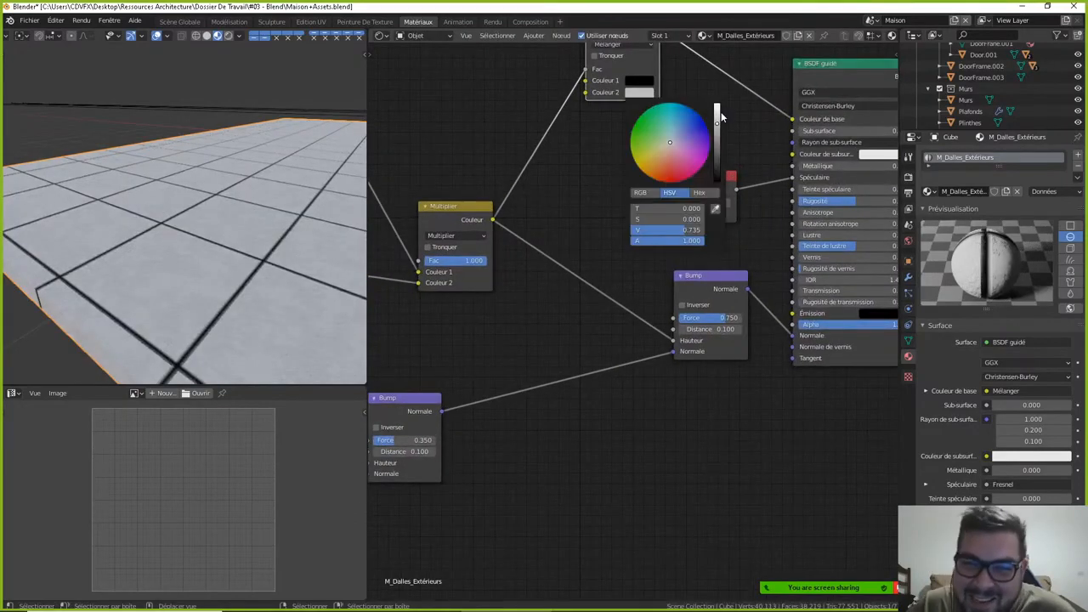
left_click(716, 110)
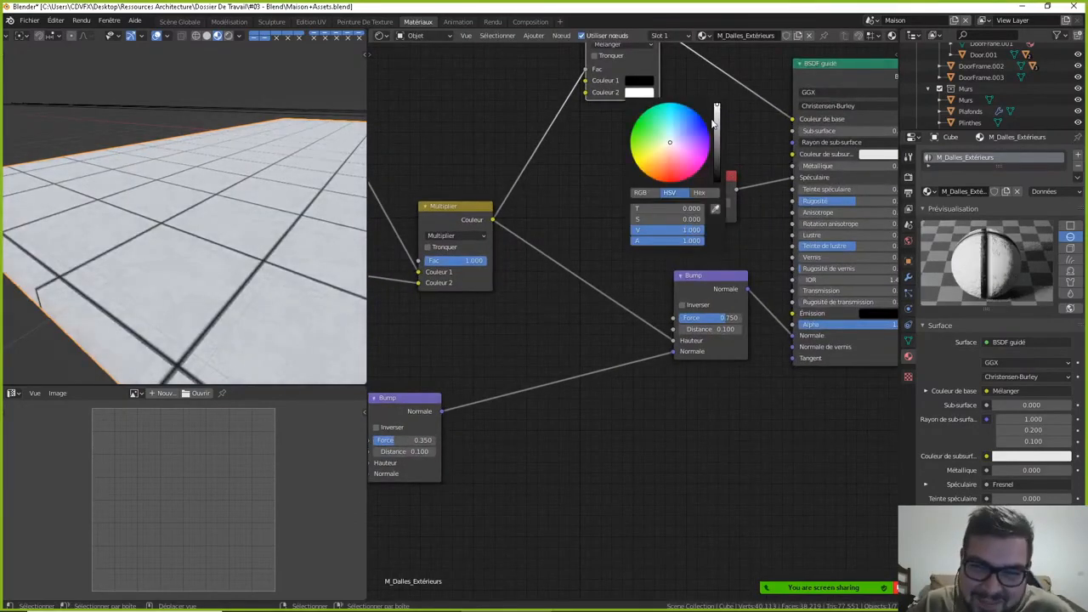
left_click_drag(713, 123, 717, 141)
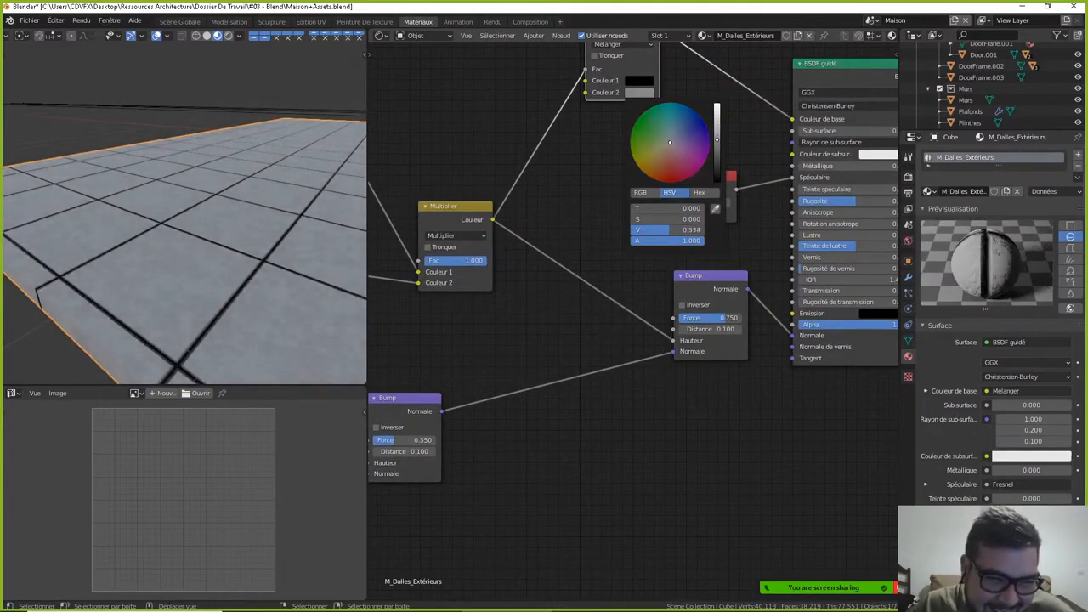
- Set the Fresnel node's IOR to 1.75 and move the node up closer to the MixRGB node
middle_click_drag(619, 380, 654, 357)
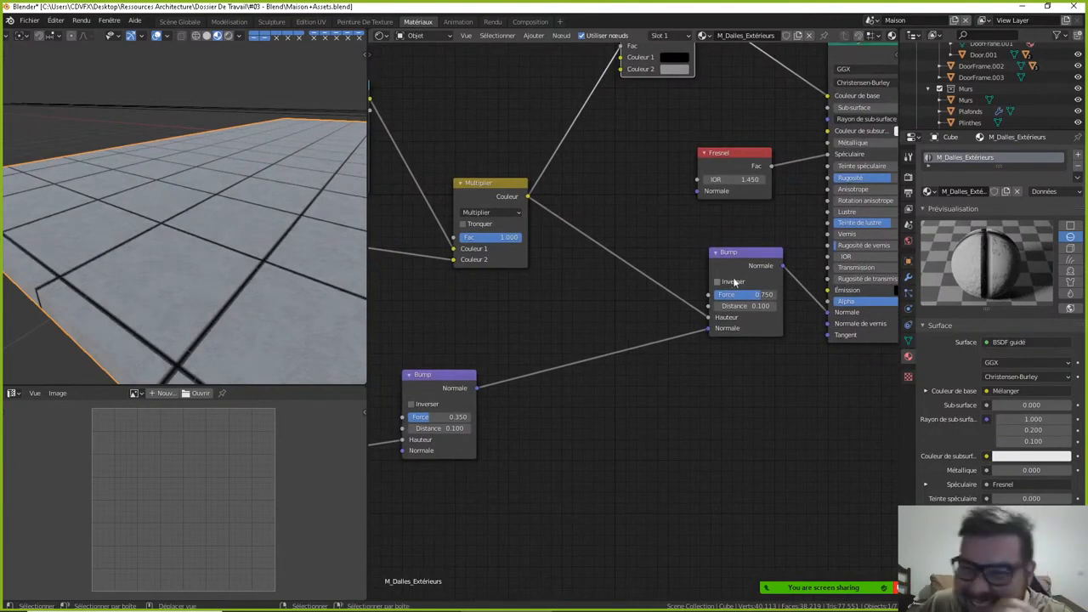
middle_click_drag(735, 248, 706, 312)
left_click(713, 246)
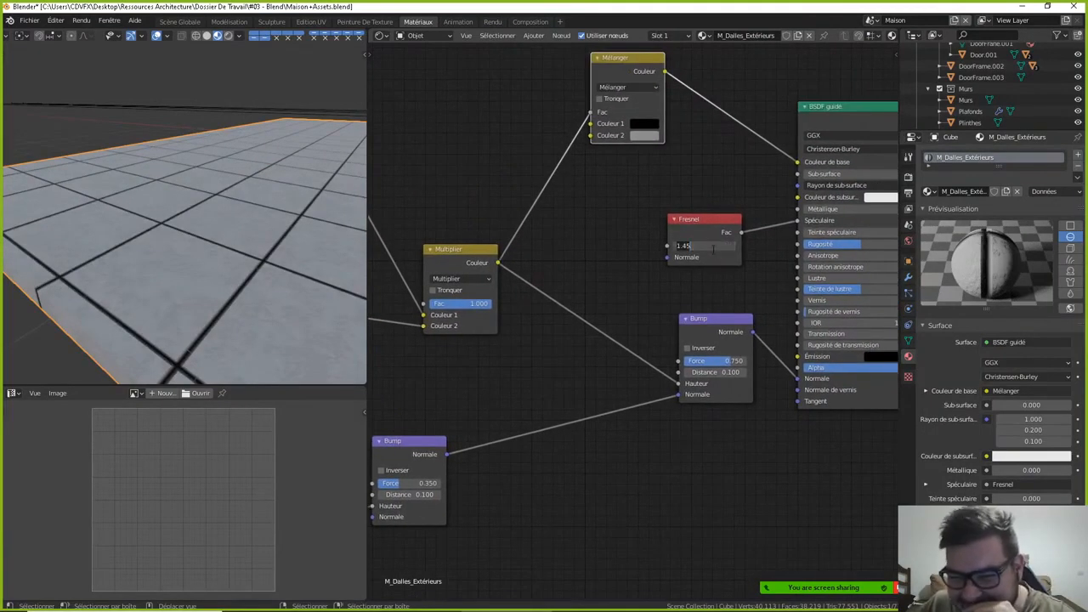
key("BackSpace")
key("BackSpace")
key("BackSpace")
type(".75")
key("Return")
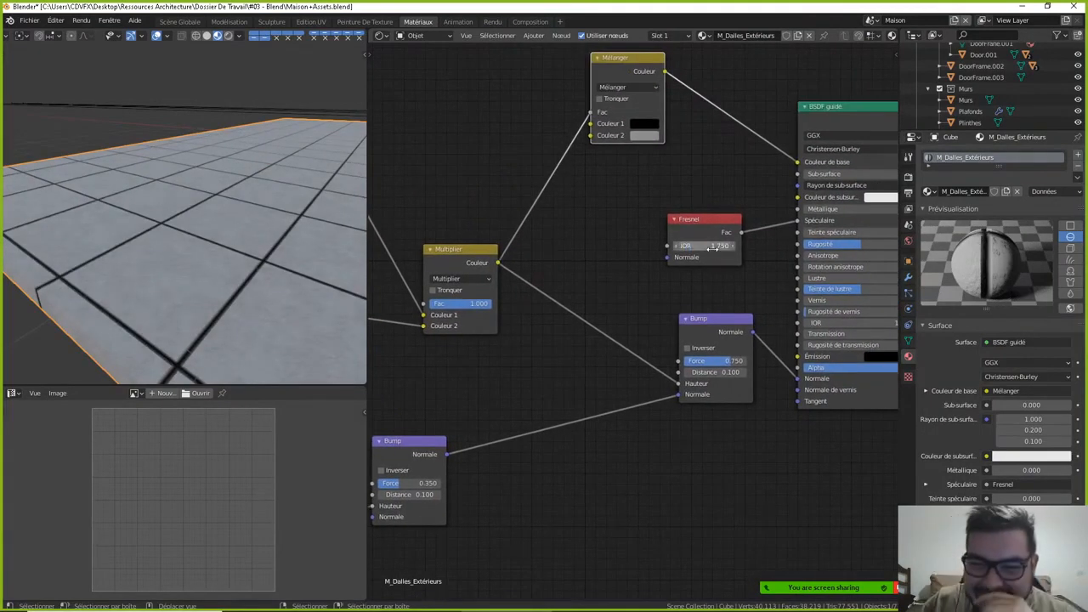
left_click_drag(722, 229, 726, 176)
scroll(682, 299, "down", 2)
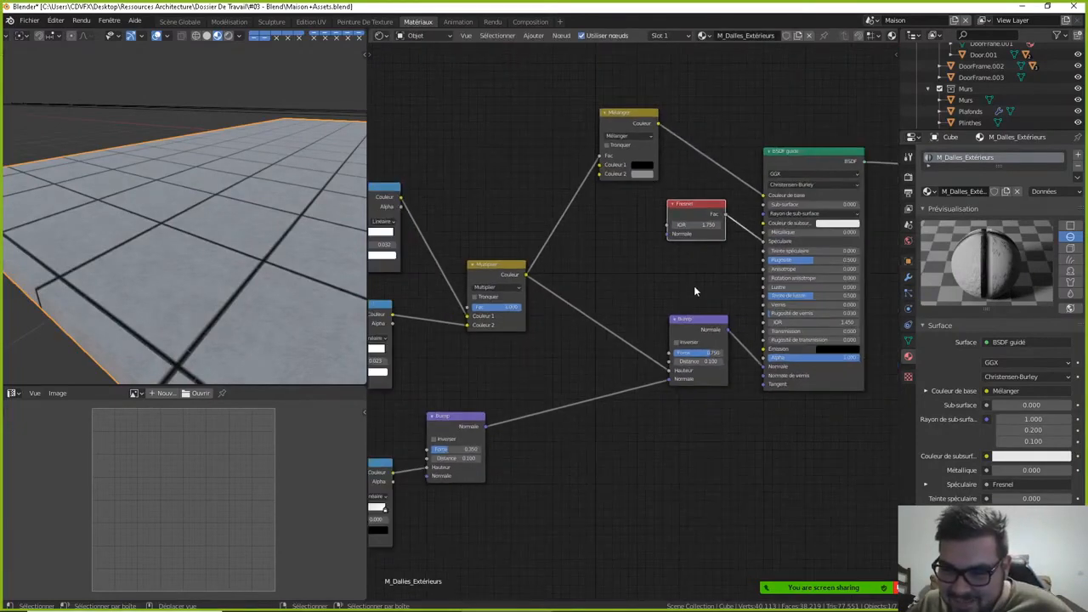
- Add a Noise Texture node between the Multiply color node and the Fresnel node
scroll(300, 263, "up", 3)
scroll(301, 262, "down", 4)
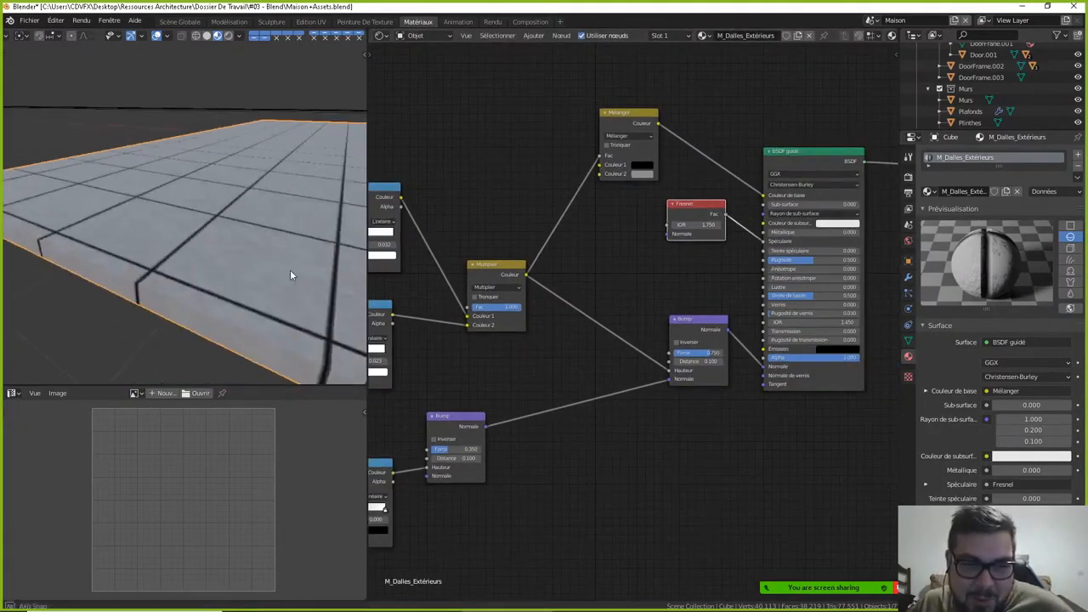
scroll(301, 218, "up", 2)
key("shift+a")
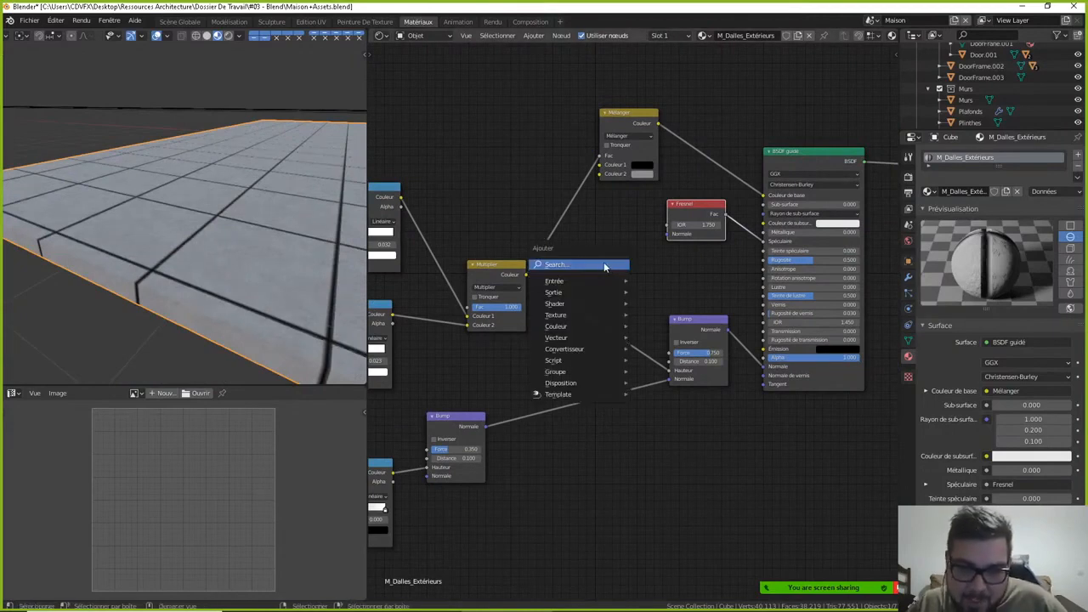
mouse_move(586, 314)
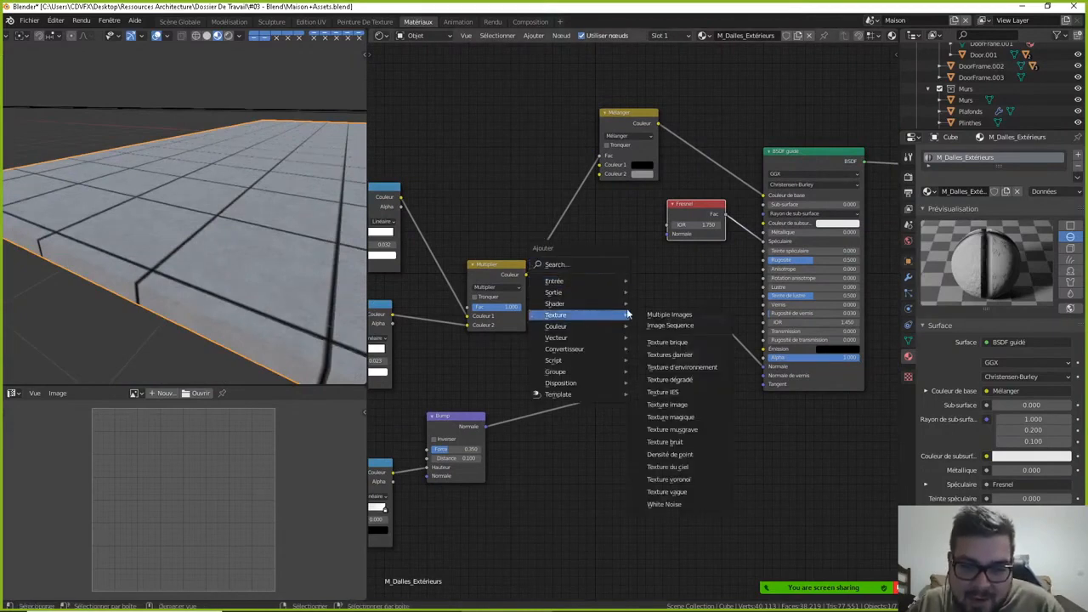
left_click(691, 442)
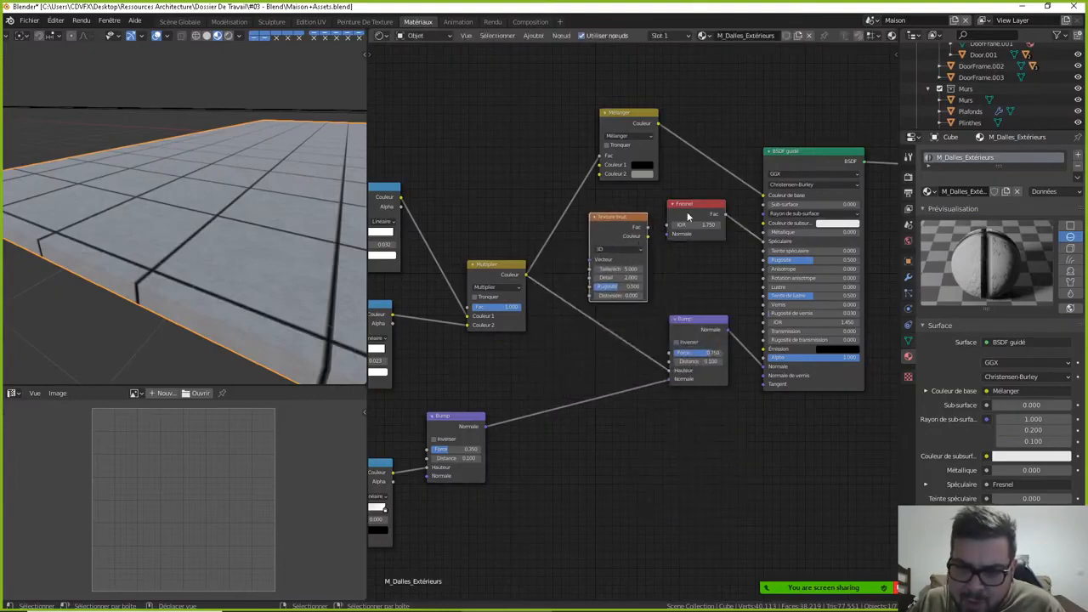
- Move the Principled BSDF and Material Output away from the texture nodes and shift the Fresnel node toward the shader to free space
left_click_drag(694, 210, 706, 189)
scroll(689, 270, "down", 4)
middle_click_drag(745, 248, 699, 235)
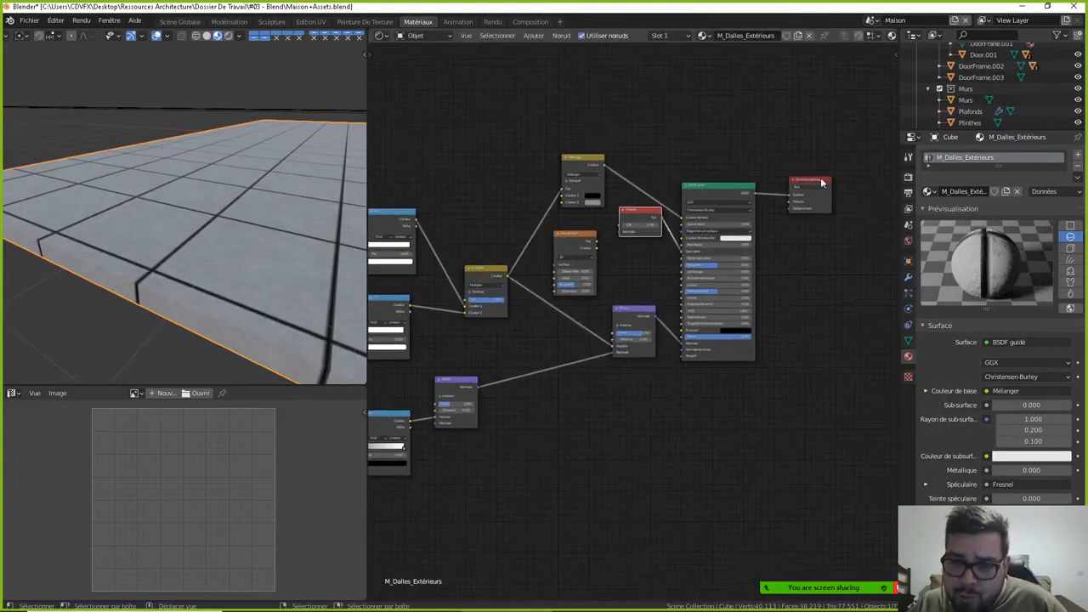
left_click_drag(863, 148, 733, 350)
key("g")
left_click(855, 314)
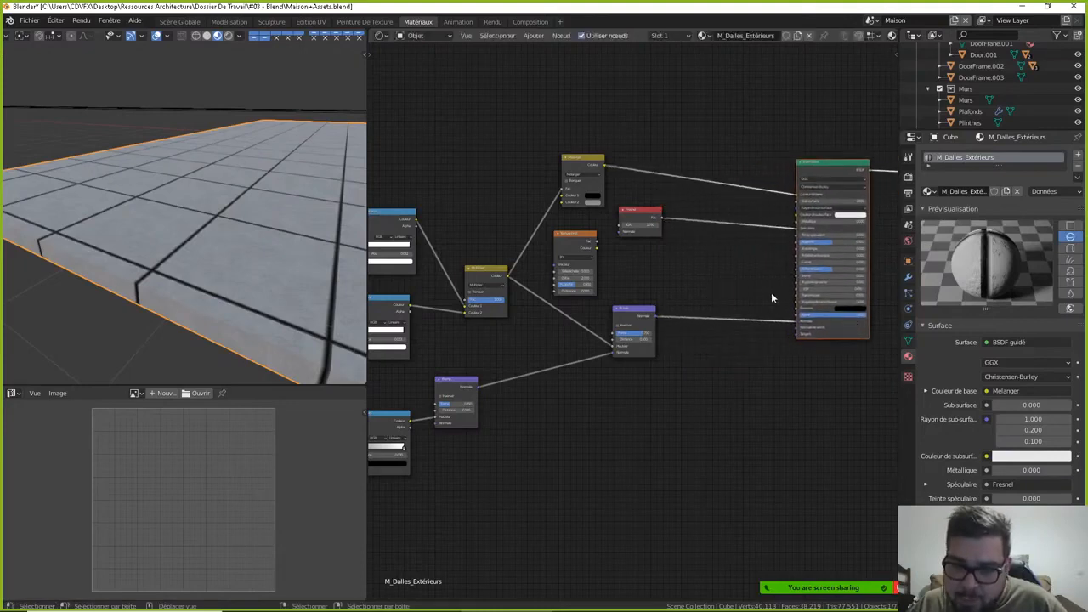
left_click_drag(657, 211, 731, 208)
- Add a ColorRamp below the Fresnel node, feed it the Noise Texture's output, and connect its color to the Principled BSDF's Roughness
key("shift+a")
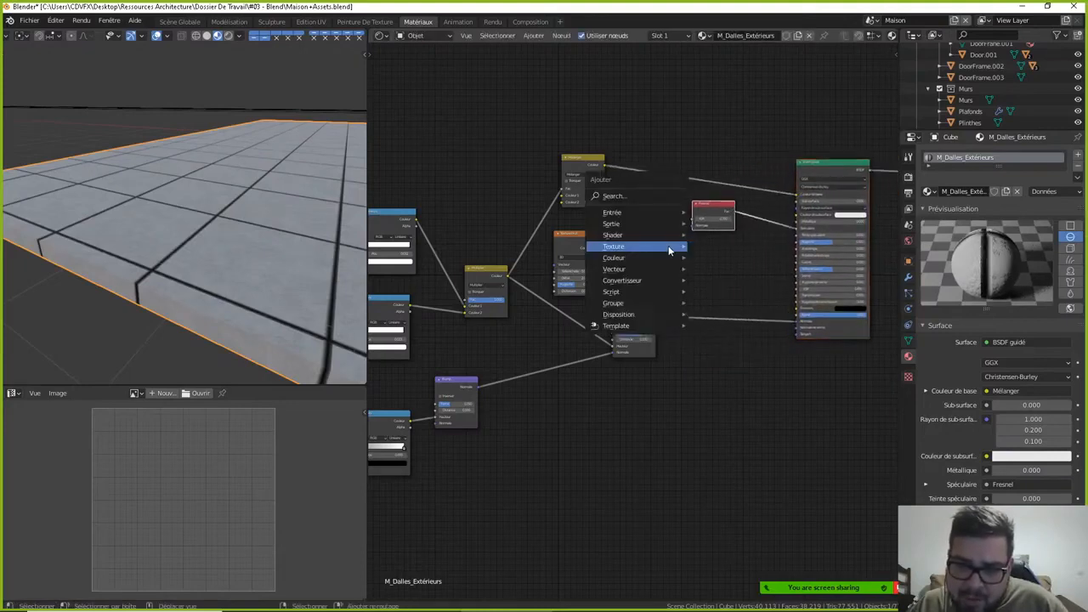
mouse_move(680, 281)
left_click(733, 305)
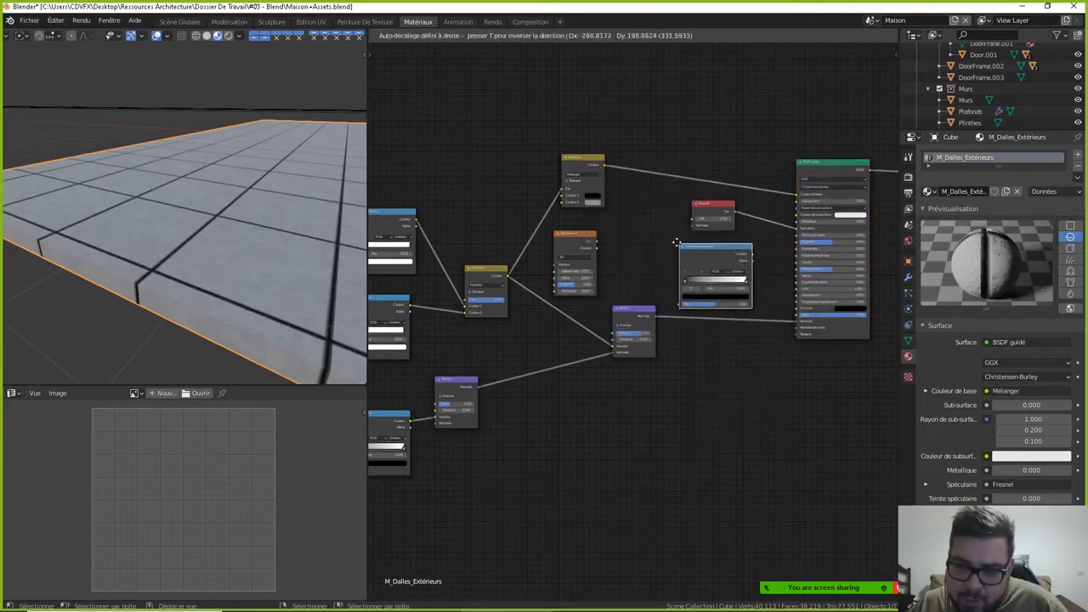
left_click(678, 246)
left_click_drag(597, 244, 676, 299)
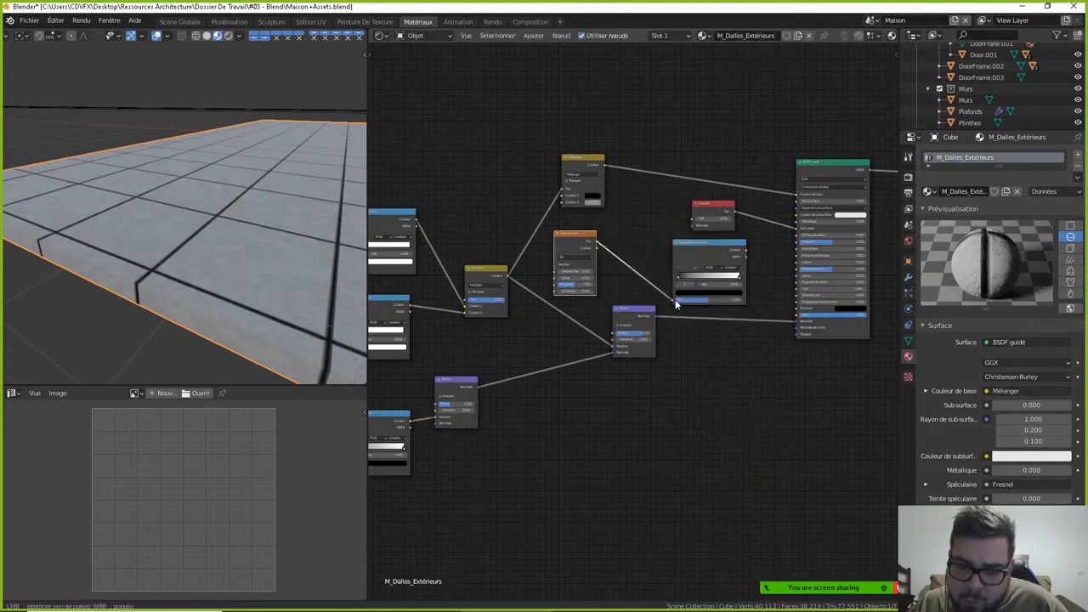
left_click_drag(746, 248, 800, 243)
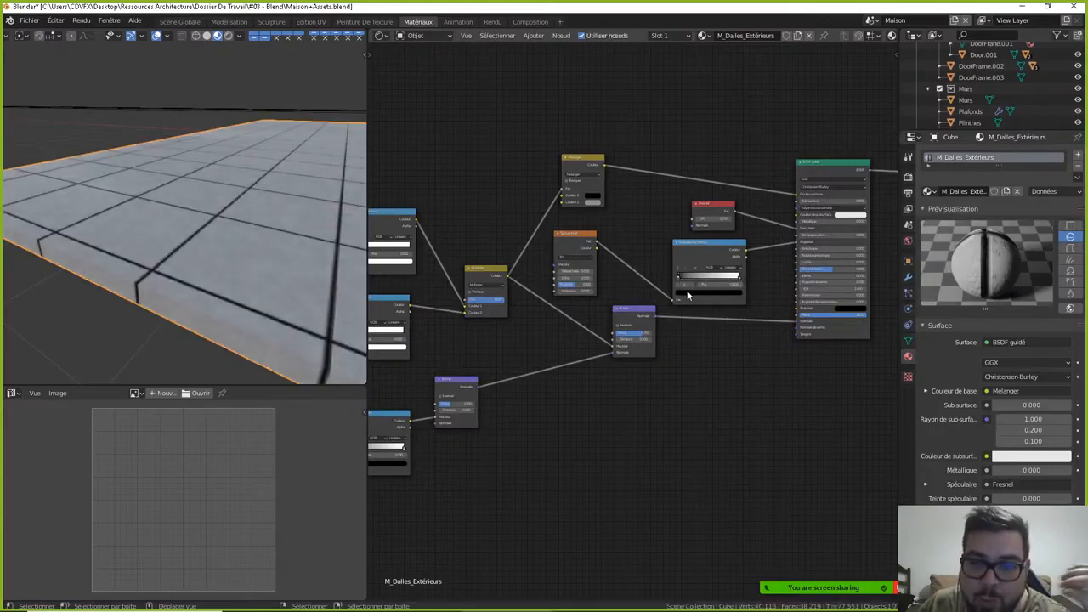
- On the roughness ColorRamp, set the black stop's value to 0.1 and position to 0.759, and darken the white stop to light gray
left_click(707, 297)
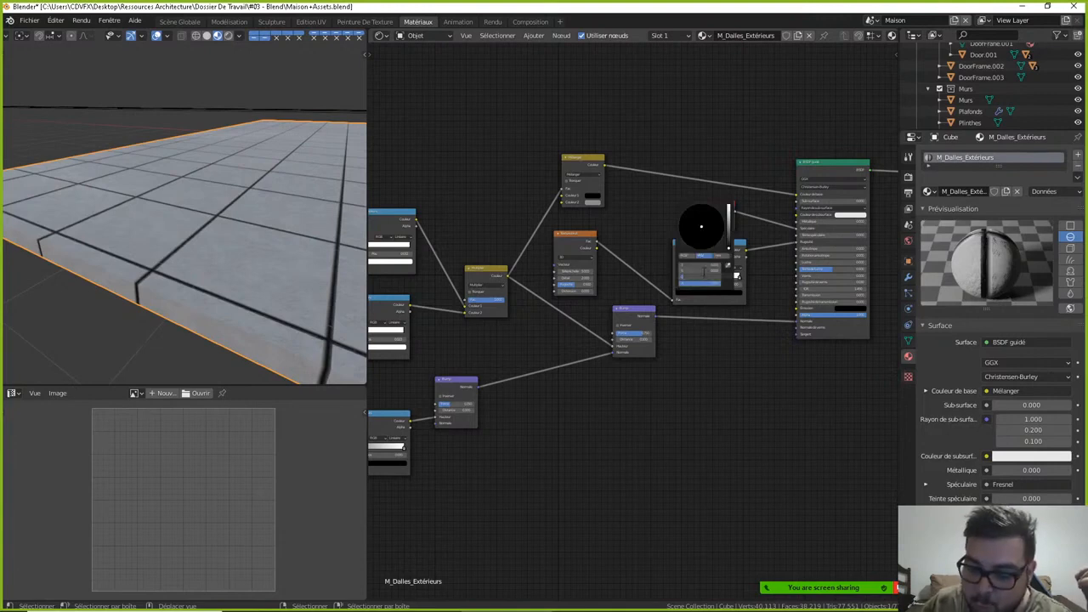
type(".1")
key("Return")
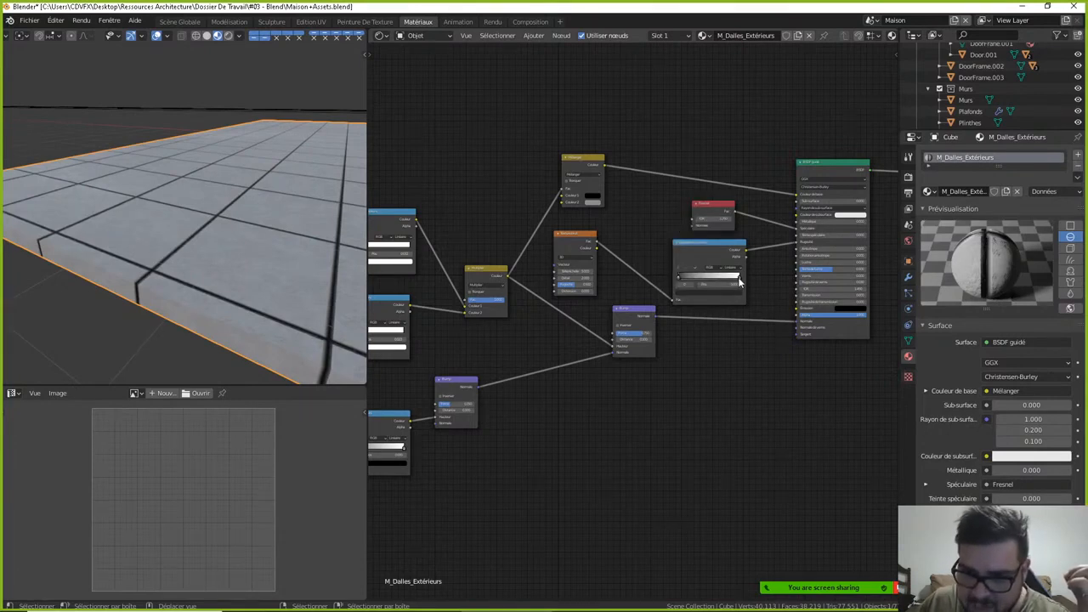
left_click(738, 278)
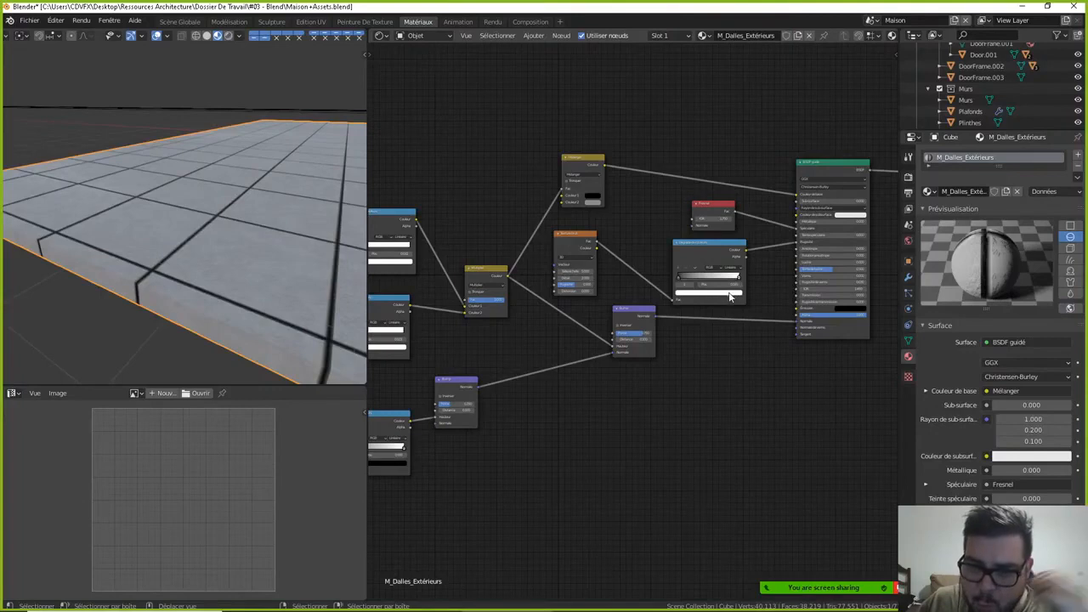
left_click(730, 294)
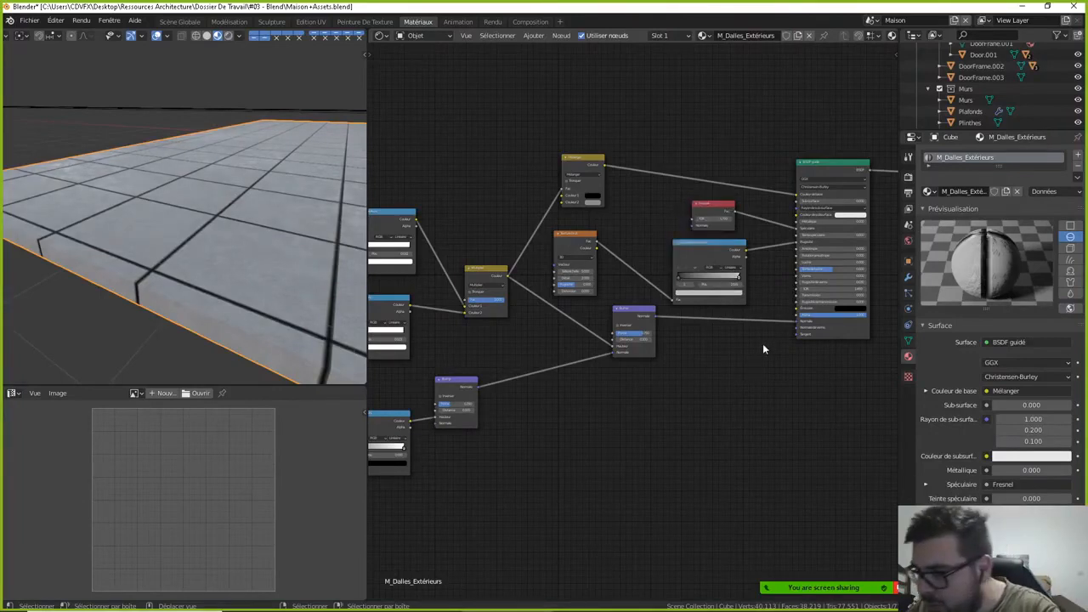
mouse_move(741, 275)
left_mouse_down()
mouse_move(682, 286)
mouse_move(732, 272)
left_mouse_up()
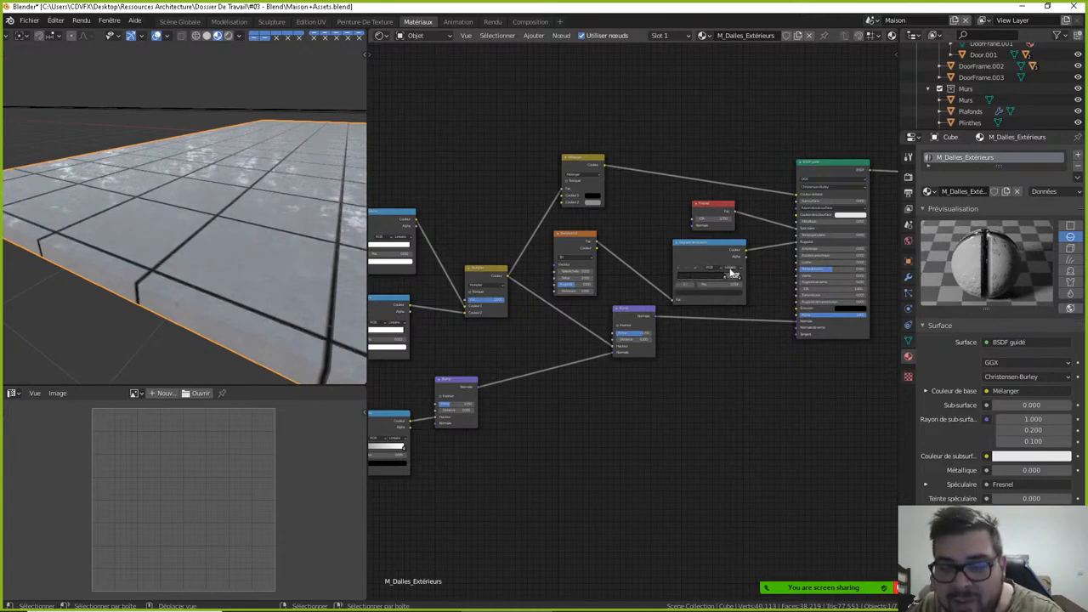
- Set the Noise Texture's detail to 16 and scale to 2, and raise its roughness
middle_click_drag(608, 293, 694, 305)
scroll(694, 305, "up", 3)
left_click(669, 283)
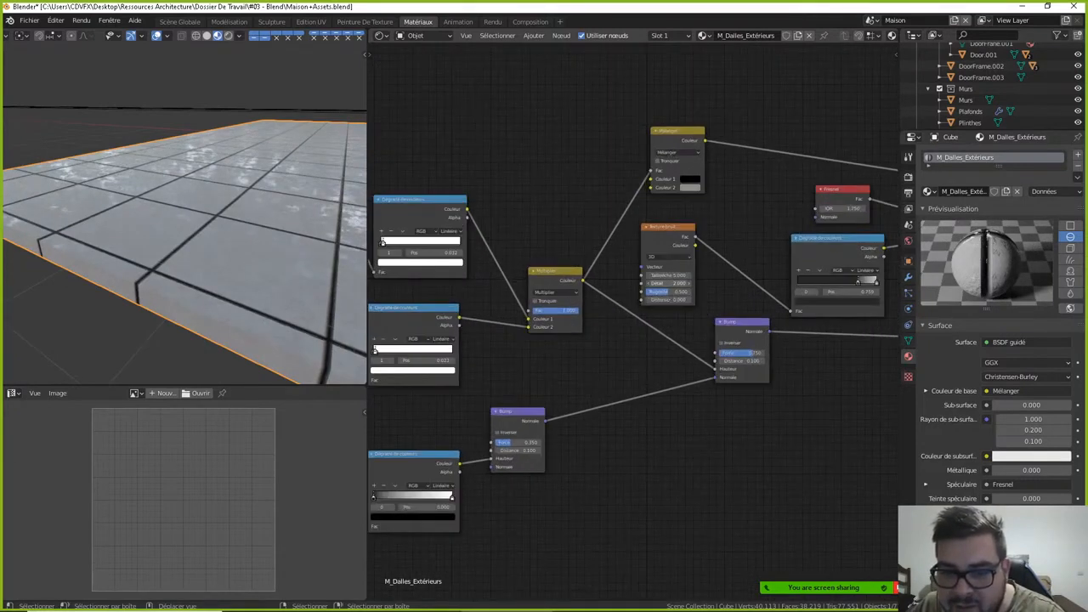
mouse_move(668, 283)
left_mouse_down()
mouse_move(695, 283)
mouse_move(673, 291)
mouse_move(686, 292)
left_mouse_up()
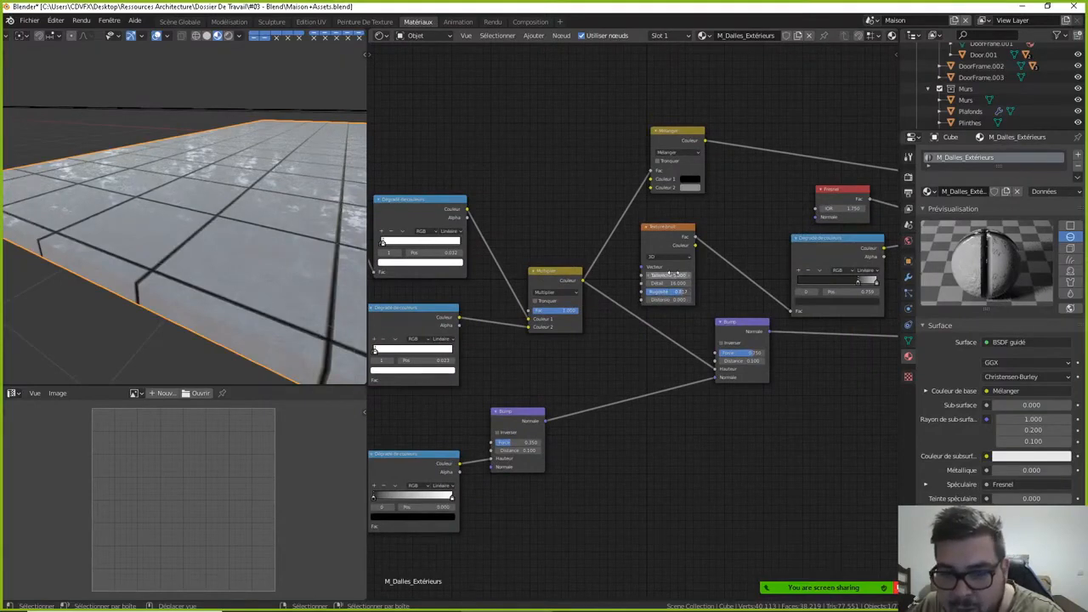
left_click(666, 276)
type("2")
key("Return")
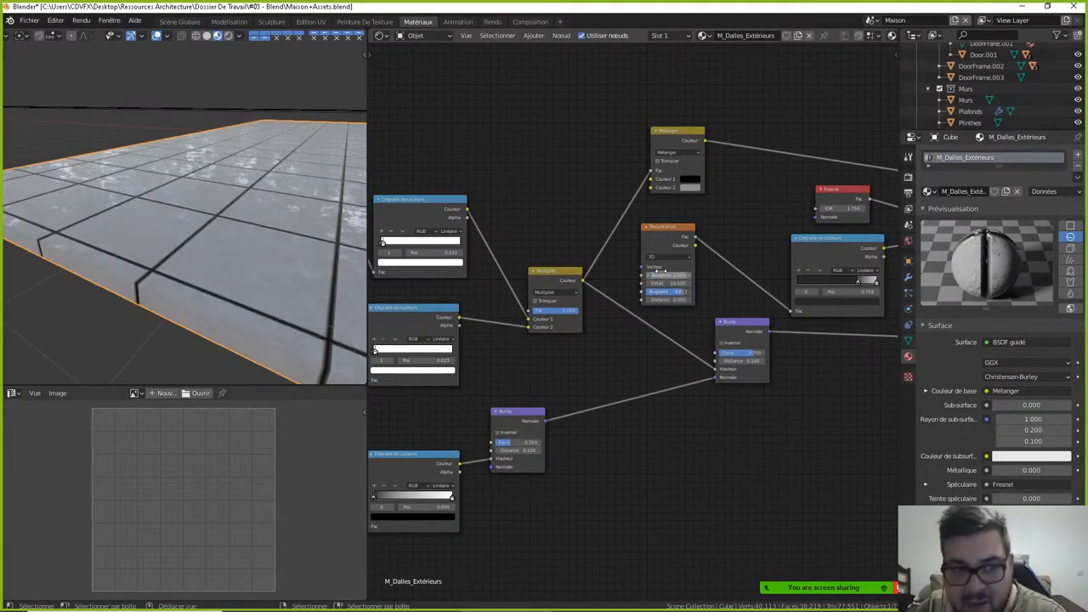
- Add a Bevel (Biseau) modifier to the paving slab object
left_click(674, 227)
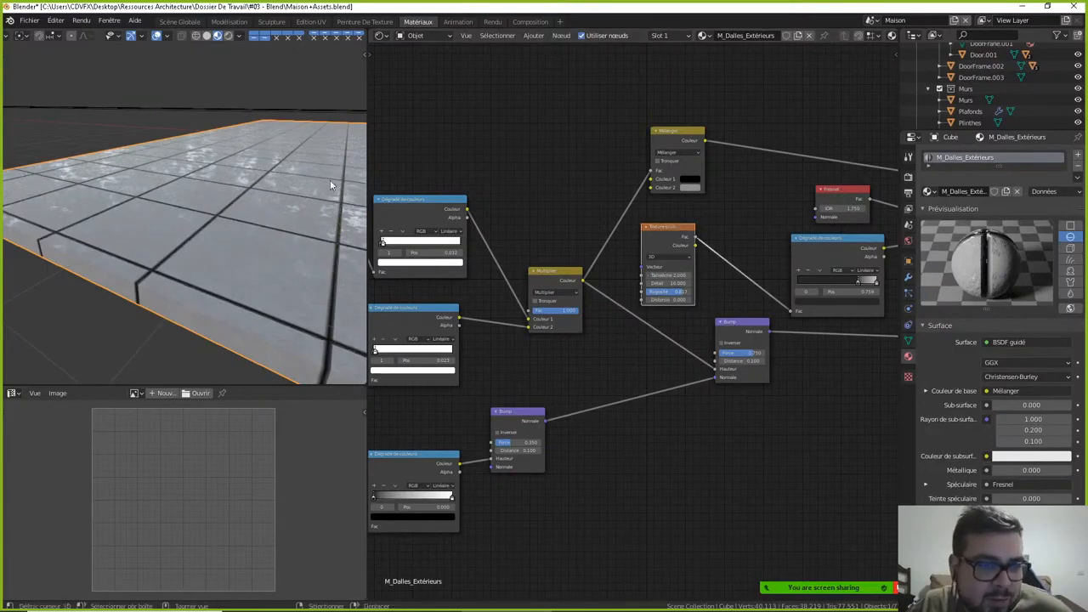
middle_click_drag(330, 180, 294, 185)
scroll(294, 190, "down", 9)
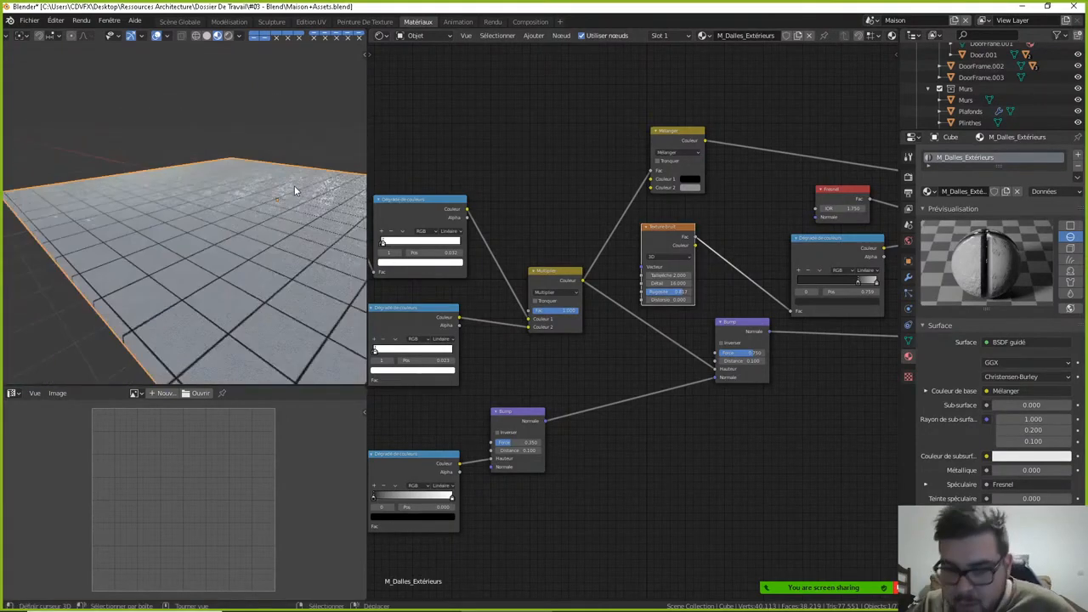
middle_click_drag(144, 299, 241, 277)
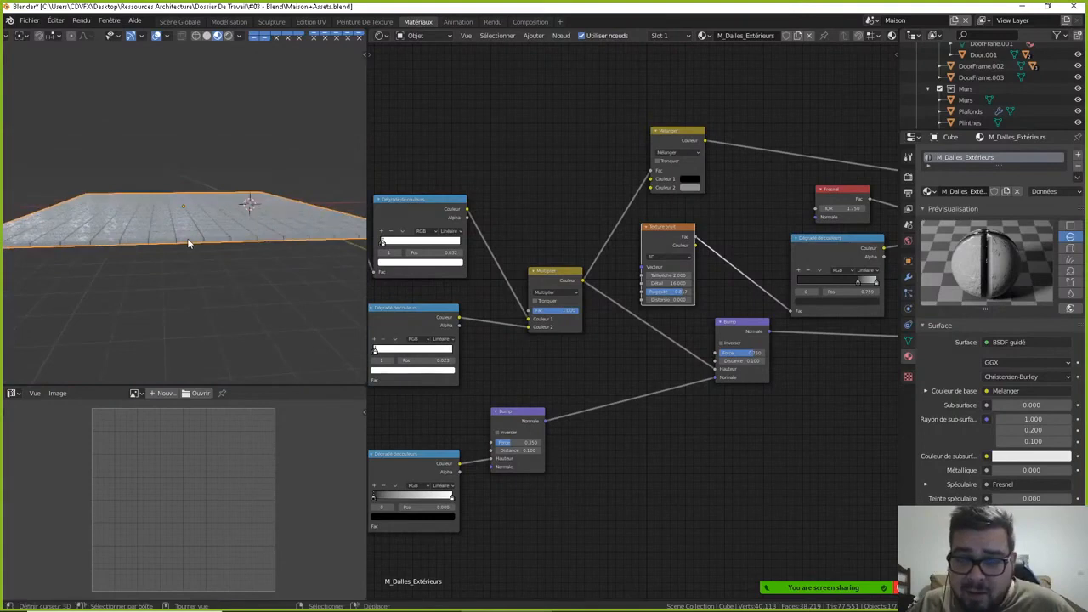
middle_click_drag(164, 205, 166, 222)
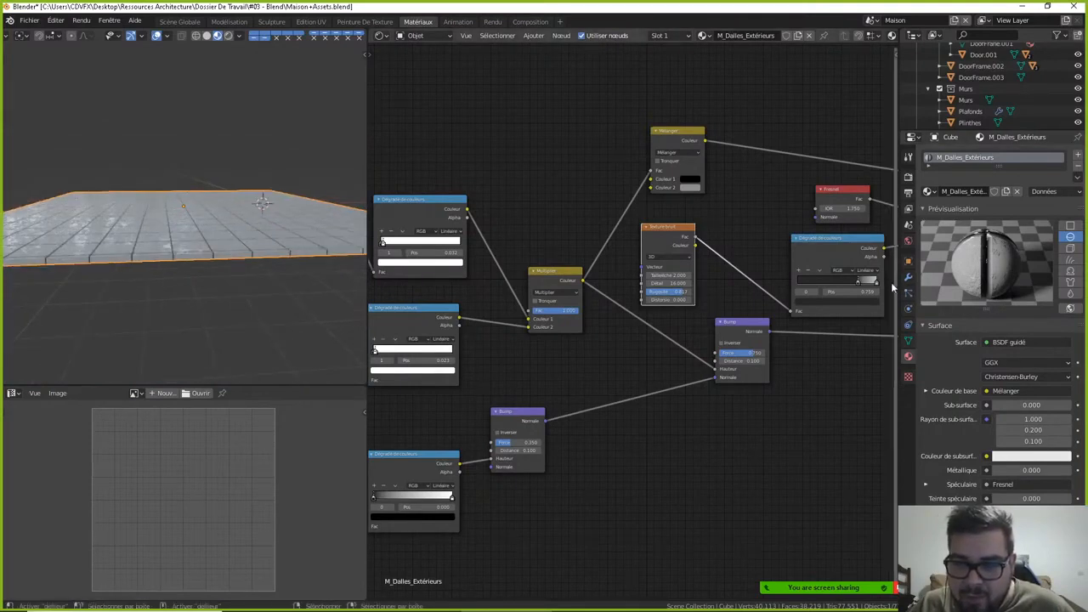
left_click(908, 277)
left_click(959, 154)
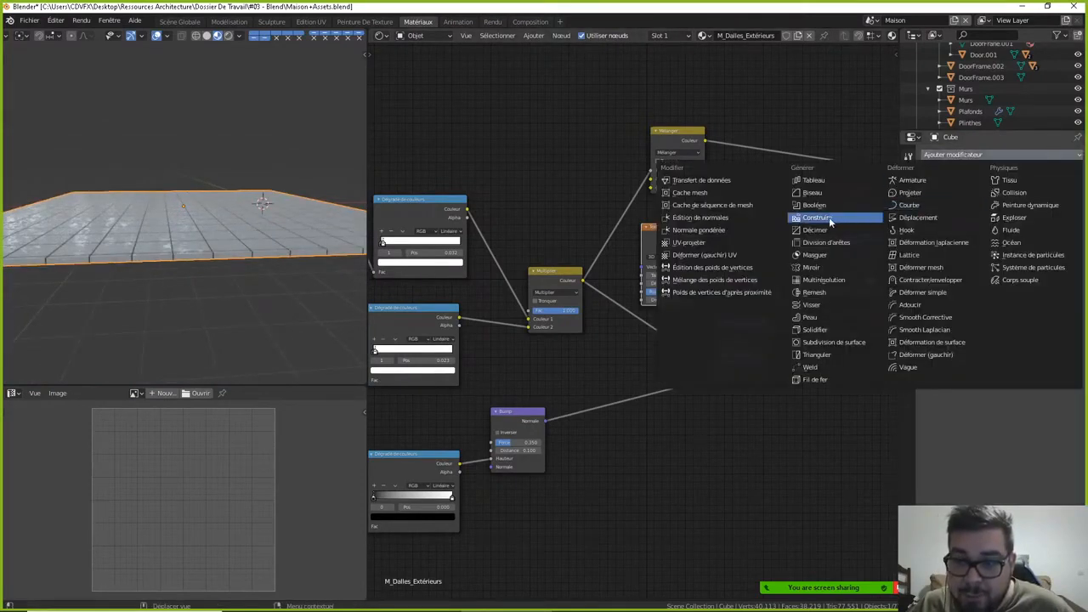
left_click(823, 195)
middle_click_drag(266, 293, 308, 286)
scroll(323, 281, "up", 5)
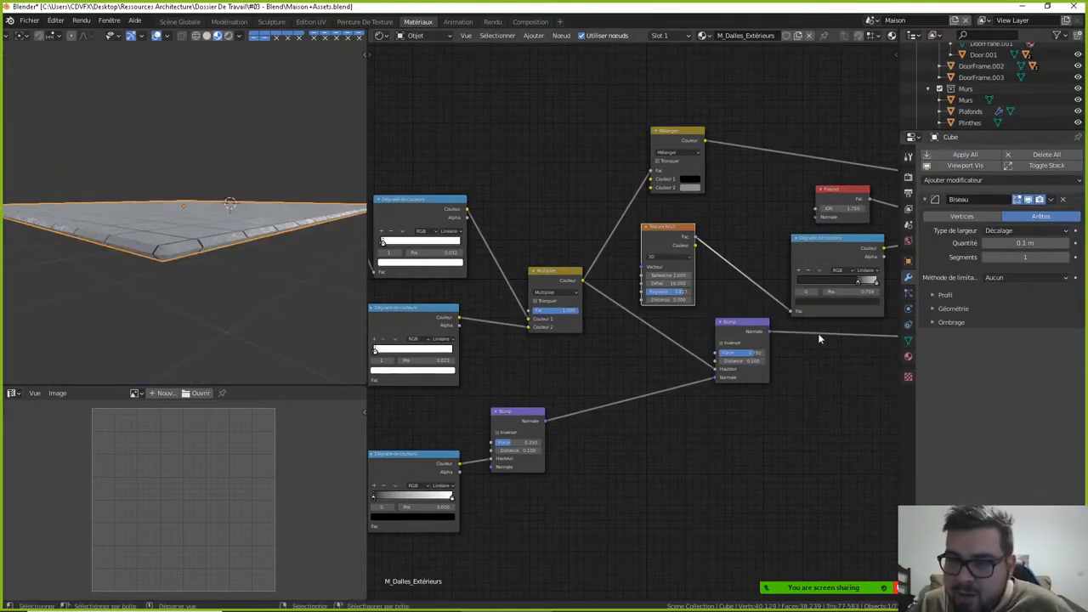
- Set the slab's bevel amount to 0.025 m with 3 segments
left_click(1033, 244)
type("0.02")
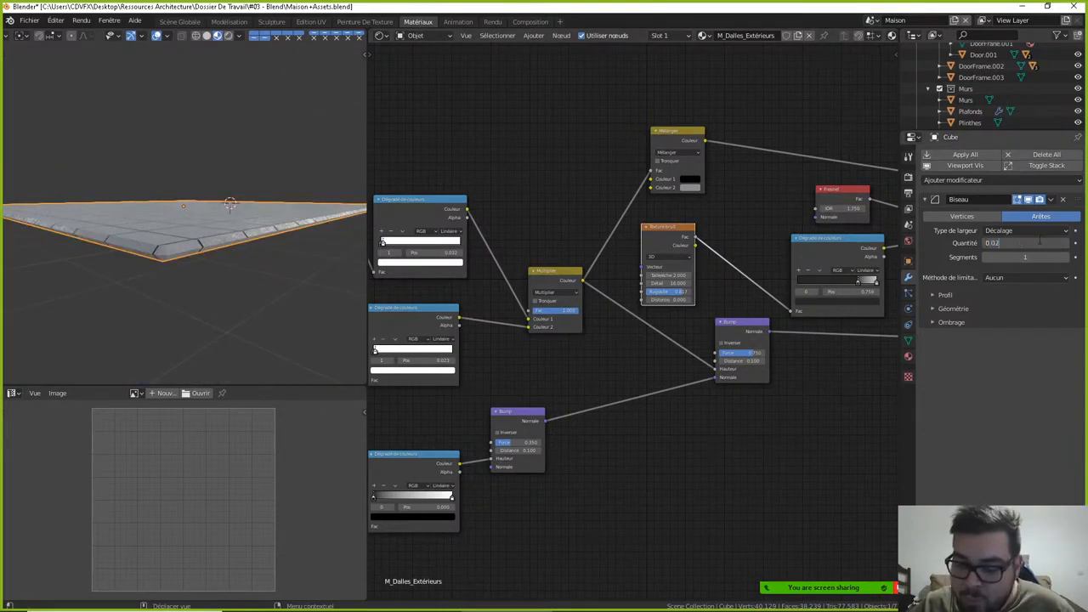
type("5")
key("Return")
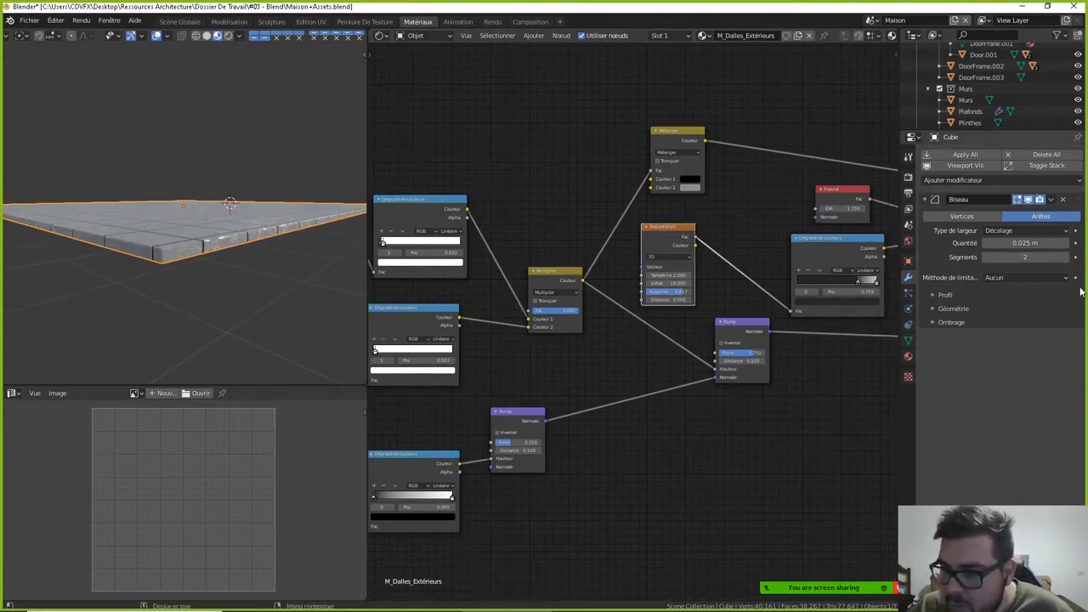
left_click(1070, 257)
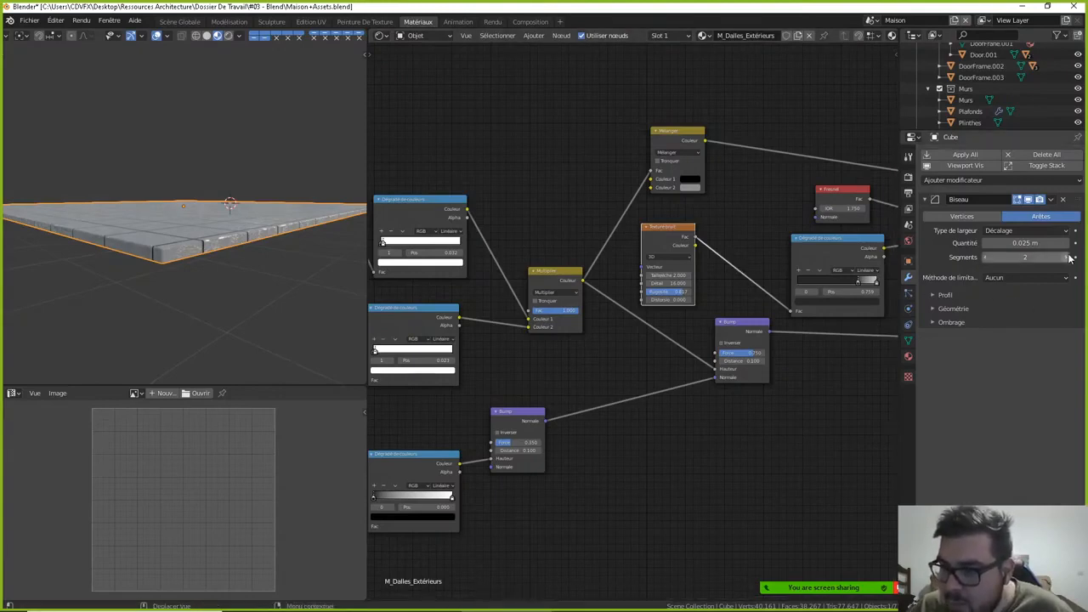
- Shade the slab smooth and set its Auto Smooth angle to 89°
right_click(290, 258)
left_click(276, 275)
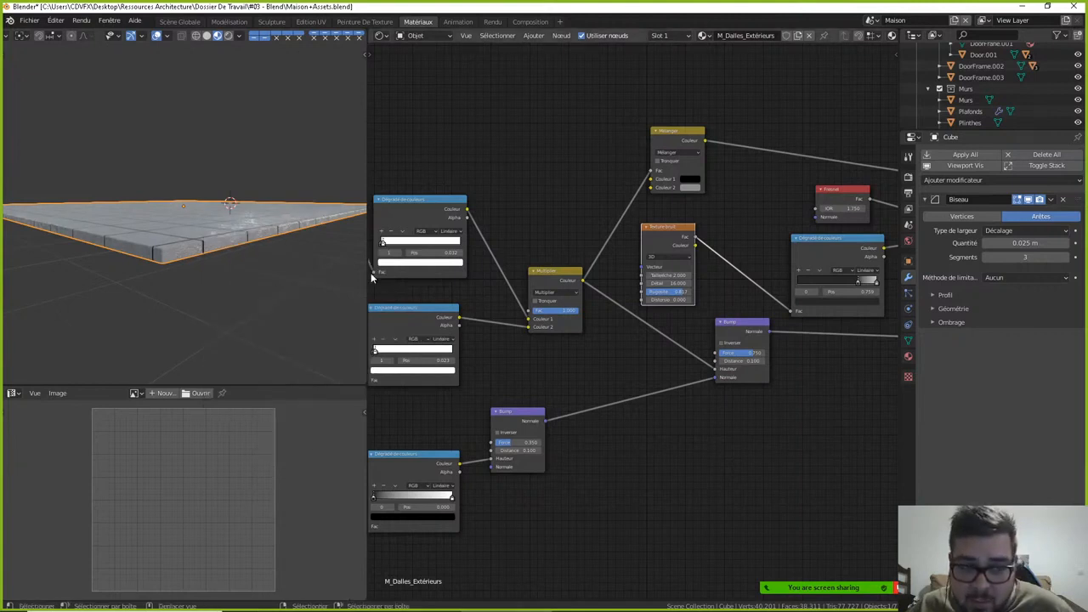
left_click(907, 340)
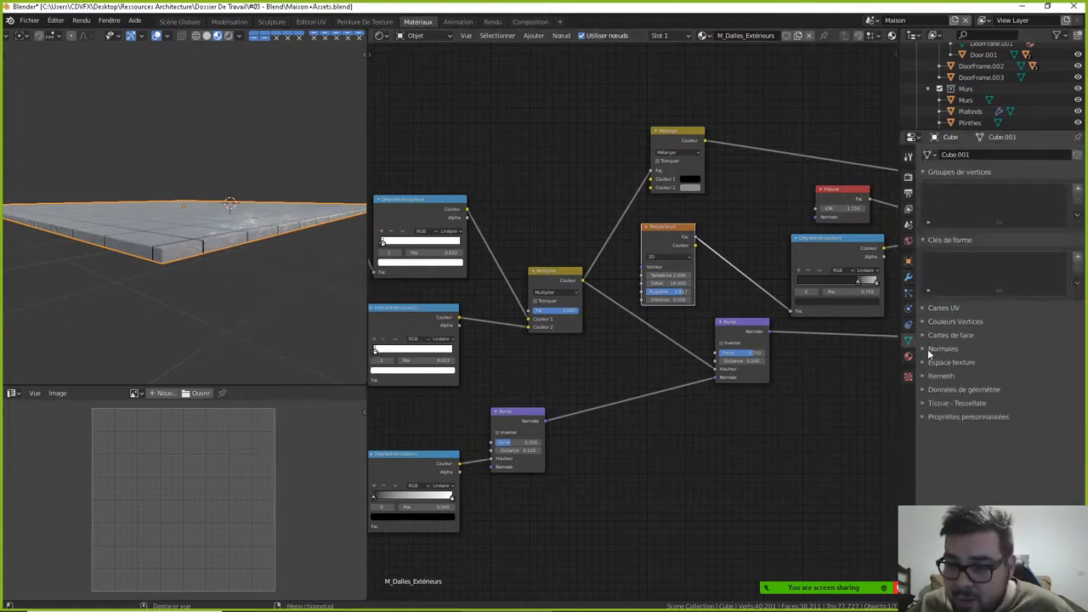
left_click(931, 349)
left_click(1012, 365)
type("89")
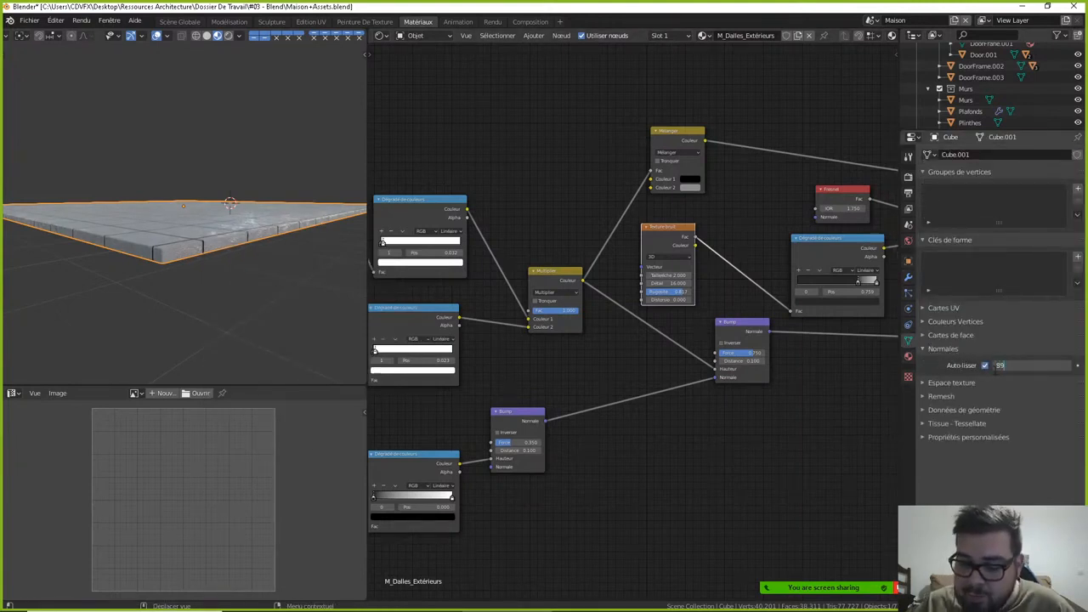
key("Return")
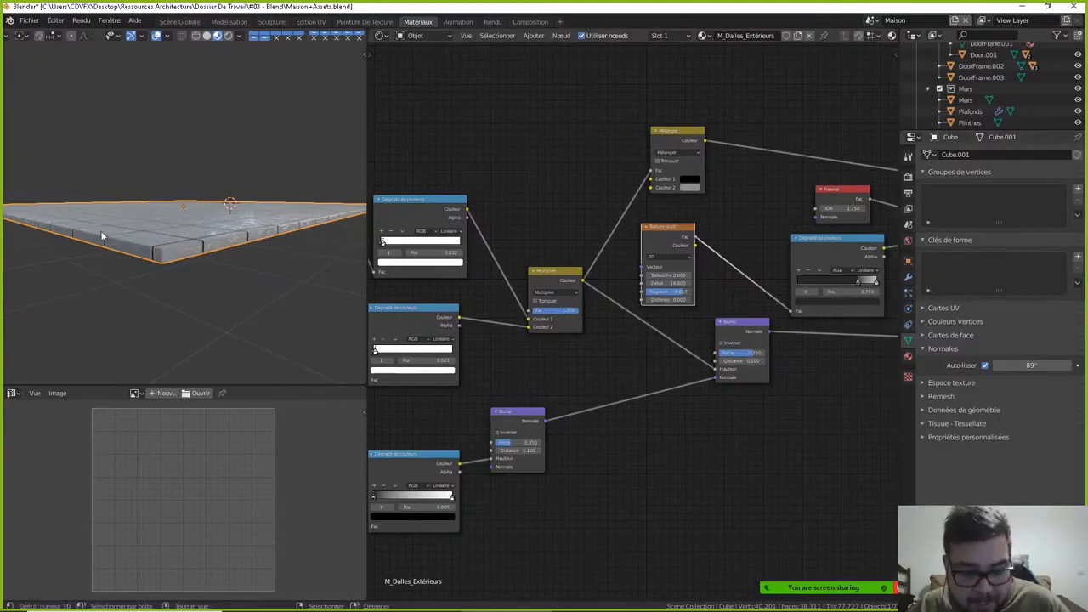
- Examine the bevelled paving slab up close and around the house, and look through the scene's collections
middle_click_drag(192, 210, 166, 256)
scroll(166, 257, "up", 8)
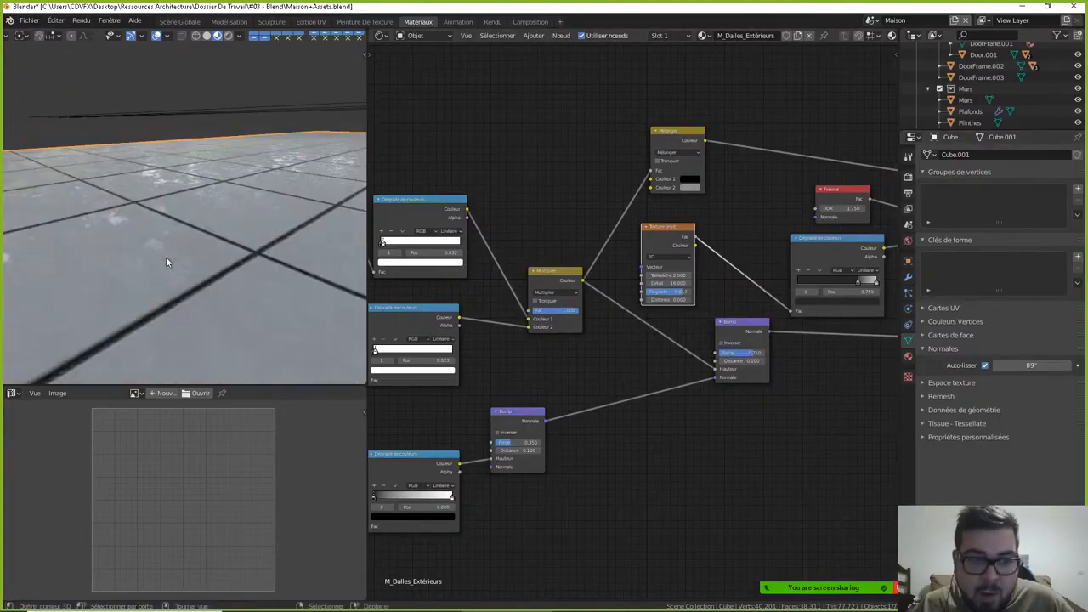
key("a")
left_click(178, 196)
scroll(187, 190, "down", 10)
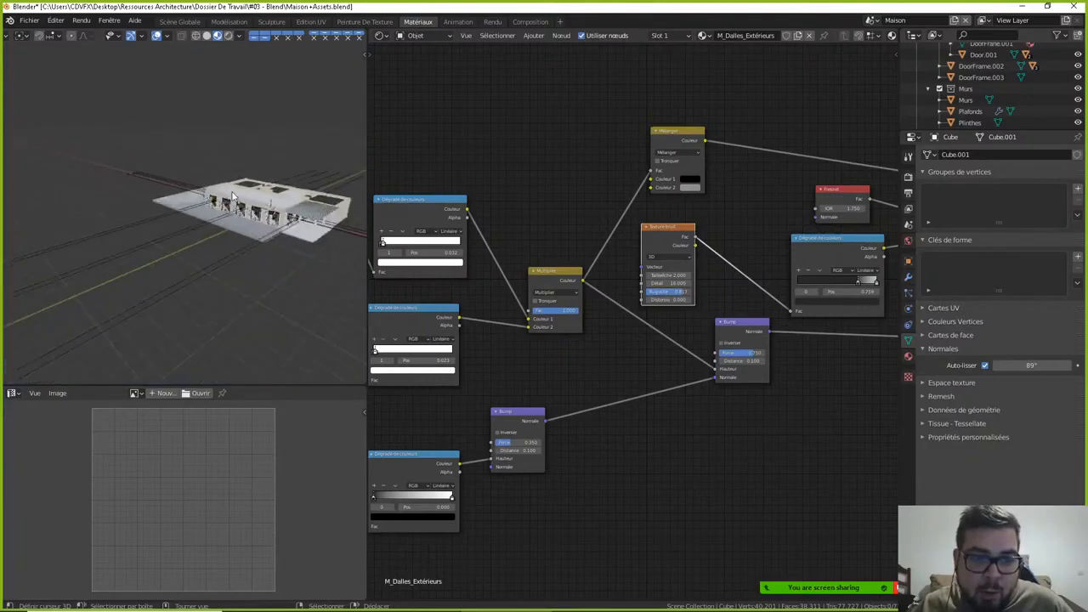
middle_click_drag(187, 192, 287, 250)
scroll(272, 255, "up", 2)
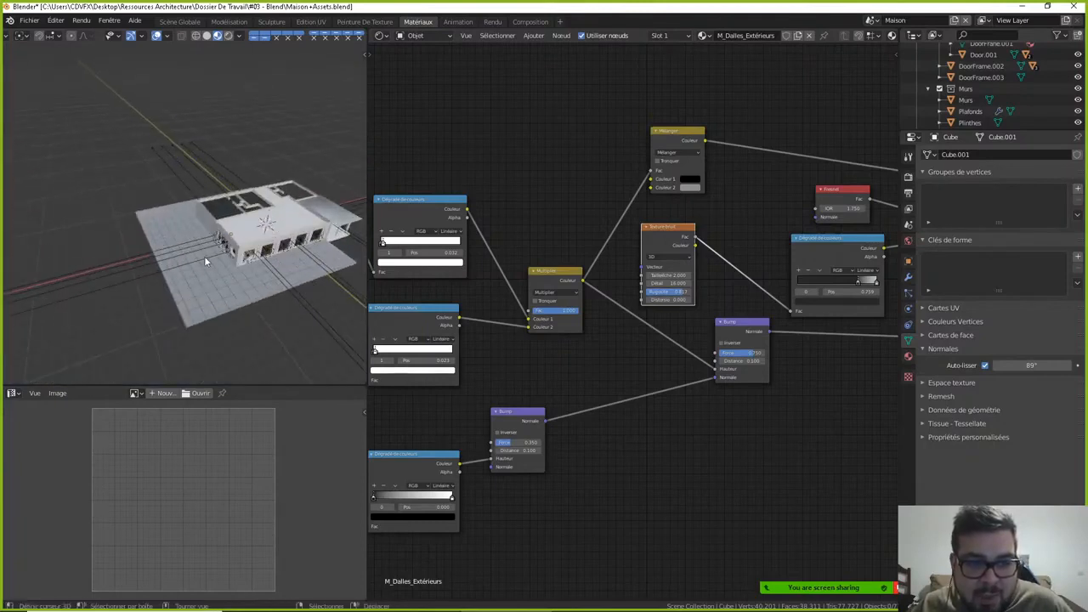
middle_click_drag(206, 255, 193, 208)
scroll(231, 257, "up", 3)
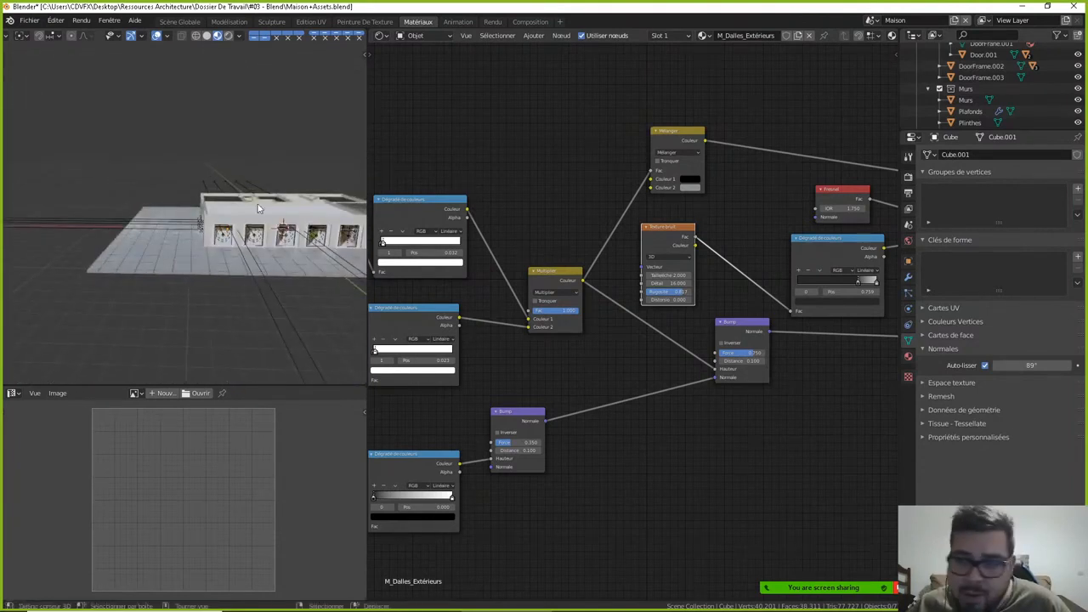
scroll(980, 74, "down", 3)
scroll(980, 82, "down", 8)
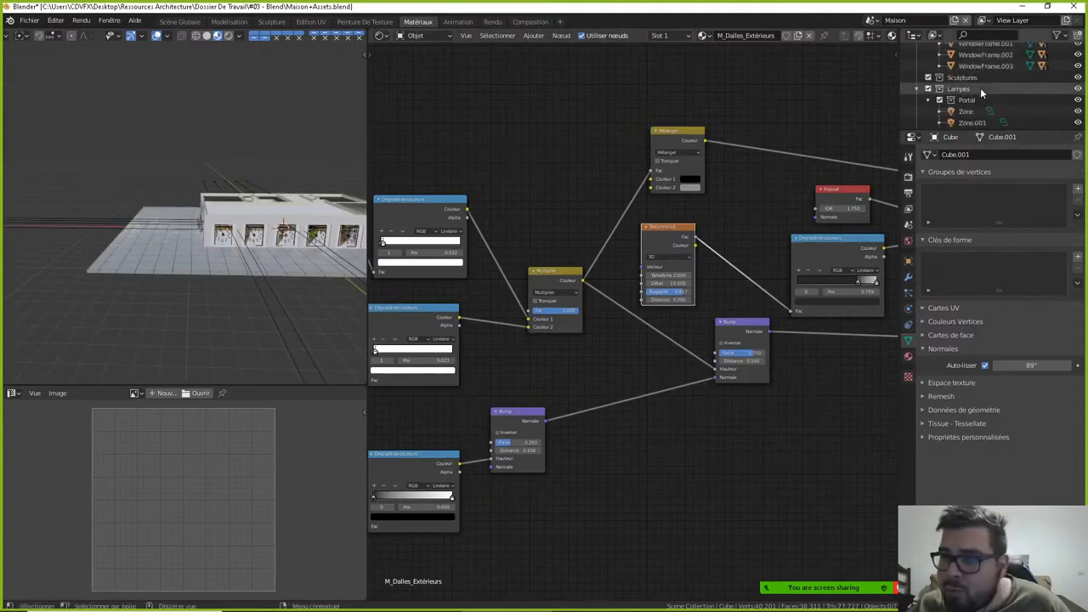
scroll(978, 97, "down", 10)
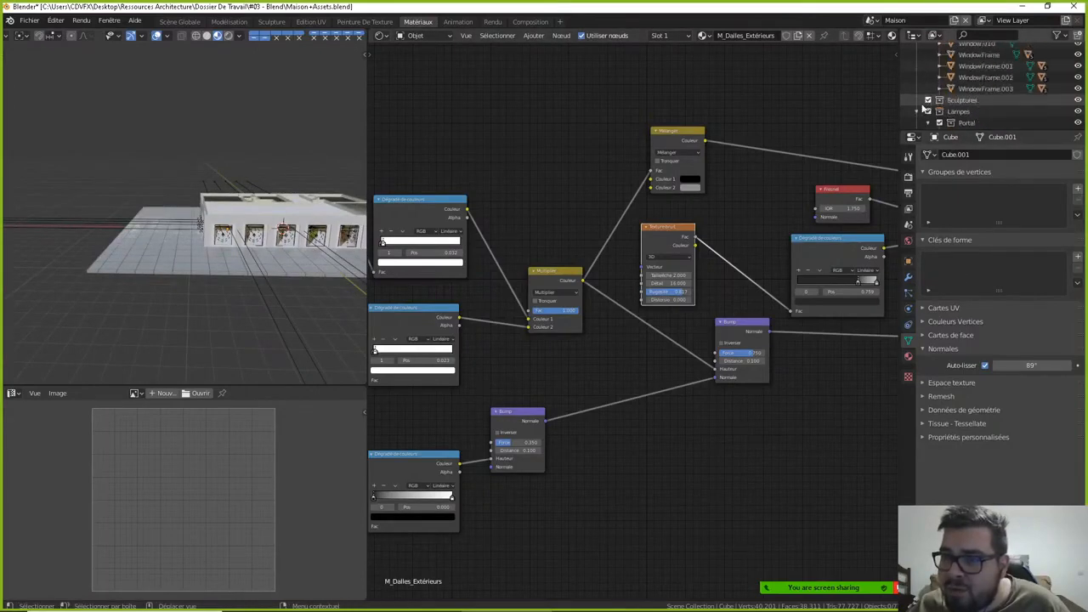
- Switch to the Scène Globale workspace in solid shading from the top view, and unhide and select the ground plane Plan.001
left_click(179, 21)
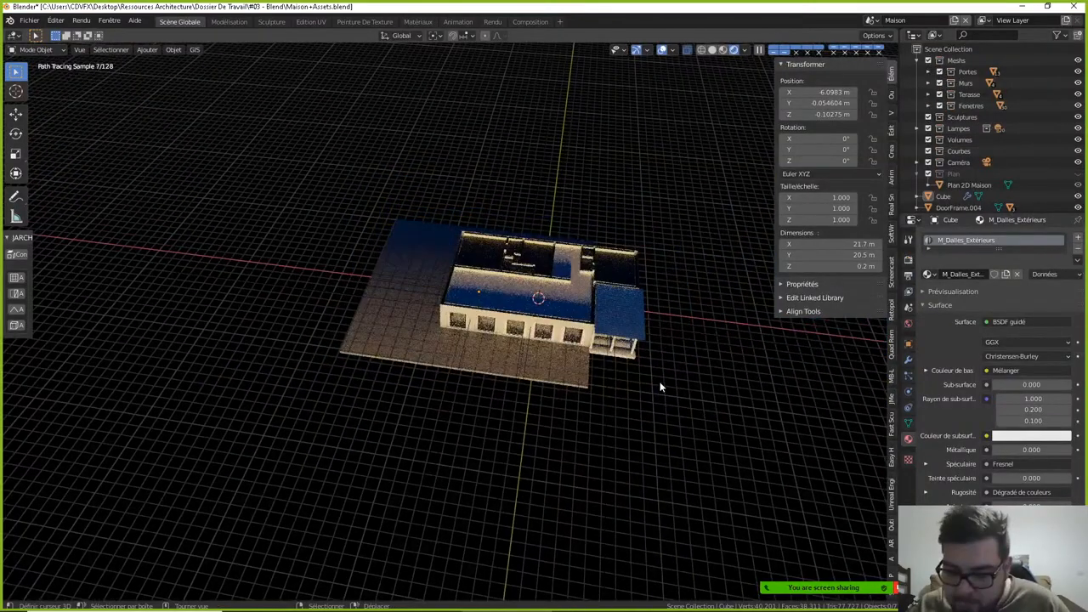
key("KP_7")
left_click(711, 50)
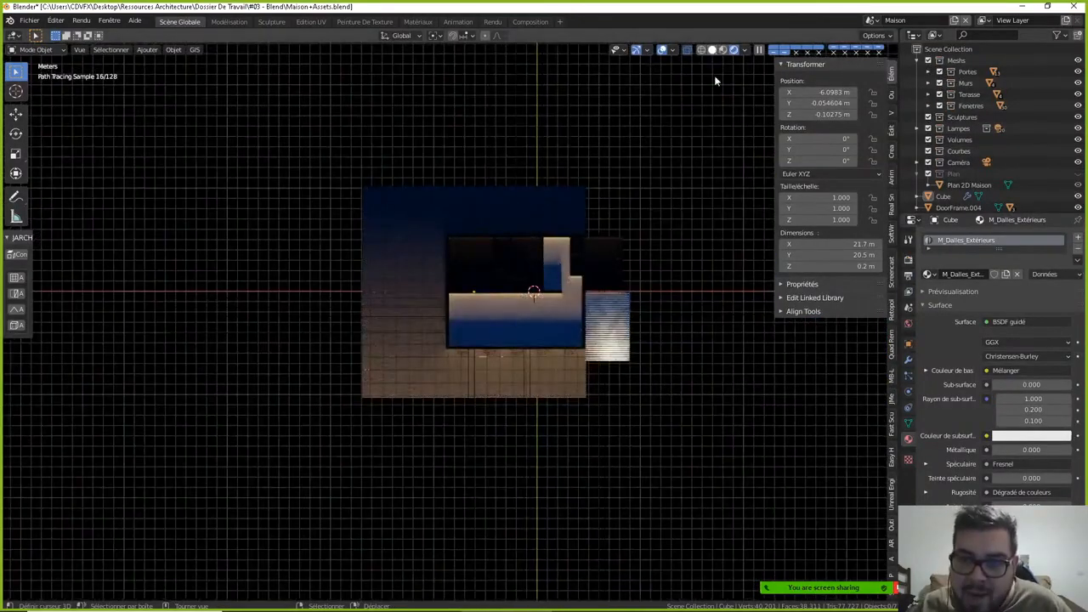
key("n")
scroll(990, 128, "down", 1)
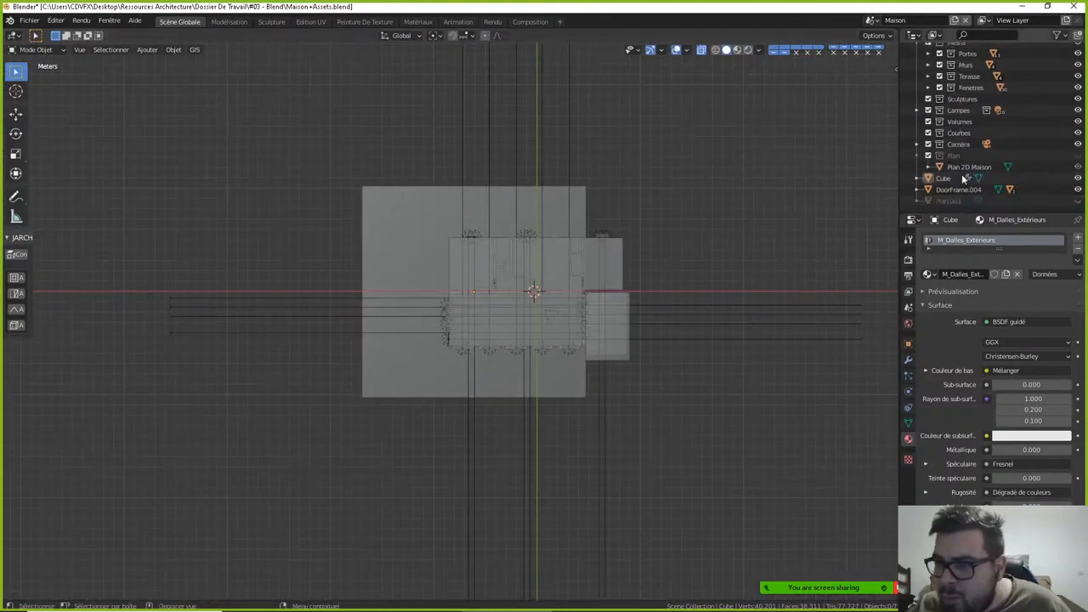
left_click(1078, 201)
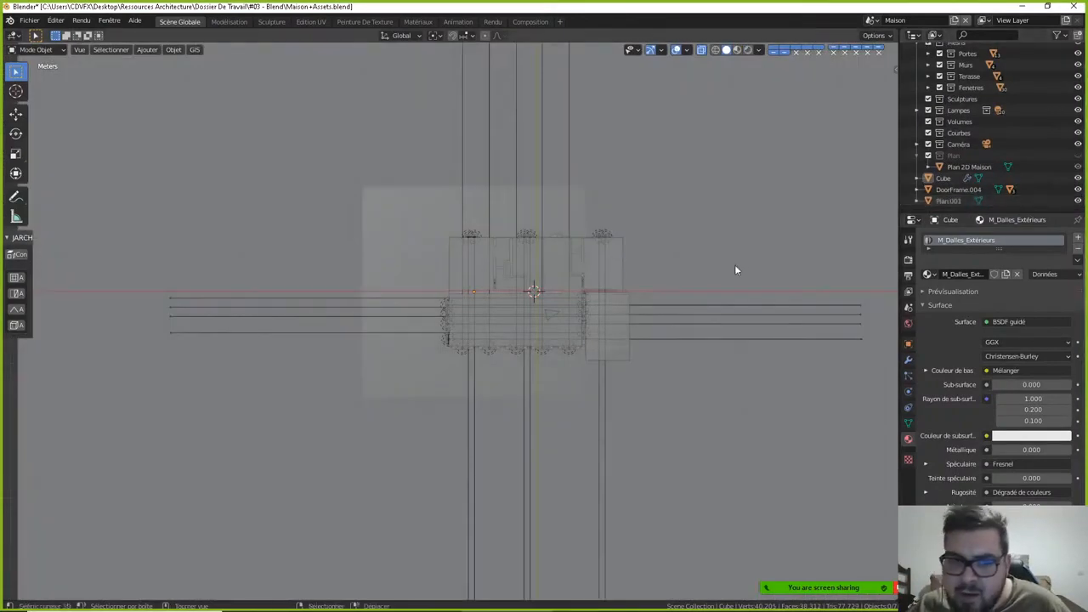
scroll(734, 266, "down", 5)
left_click(636, 255)
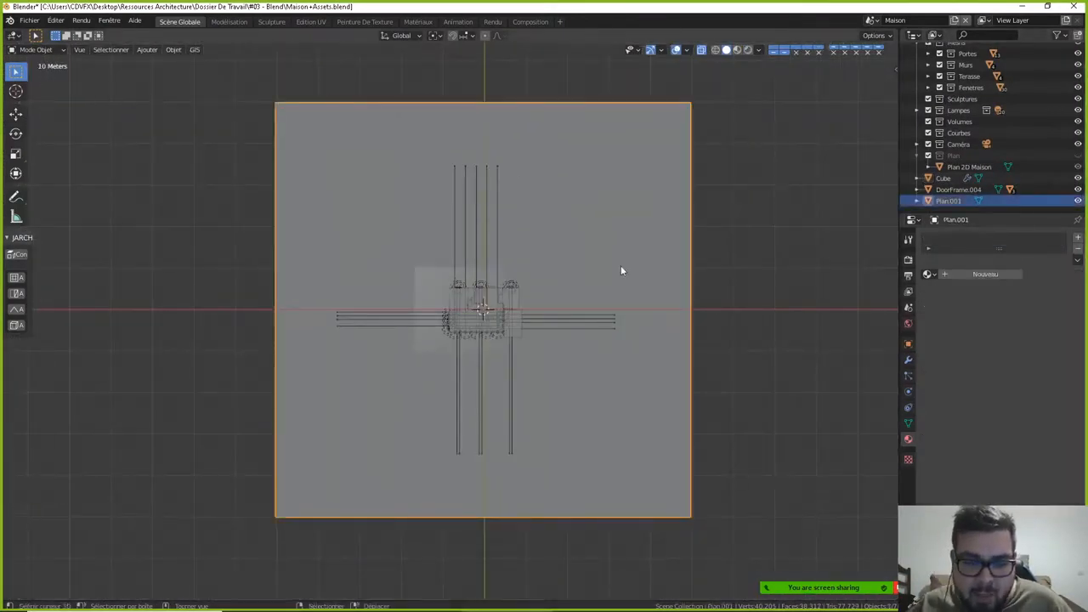
- Lower the ground plane Plan.001 along Z by about 0.2 m to sit at the underside of the paving slab
middle_click_drag(583, 304, 501, 245)
key("KP_7")
scroll(484, 347, "up", 3)
middle_click_drag(485, 348, 511, 271)
key("KP_1")
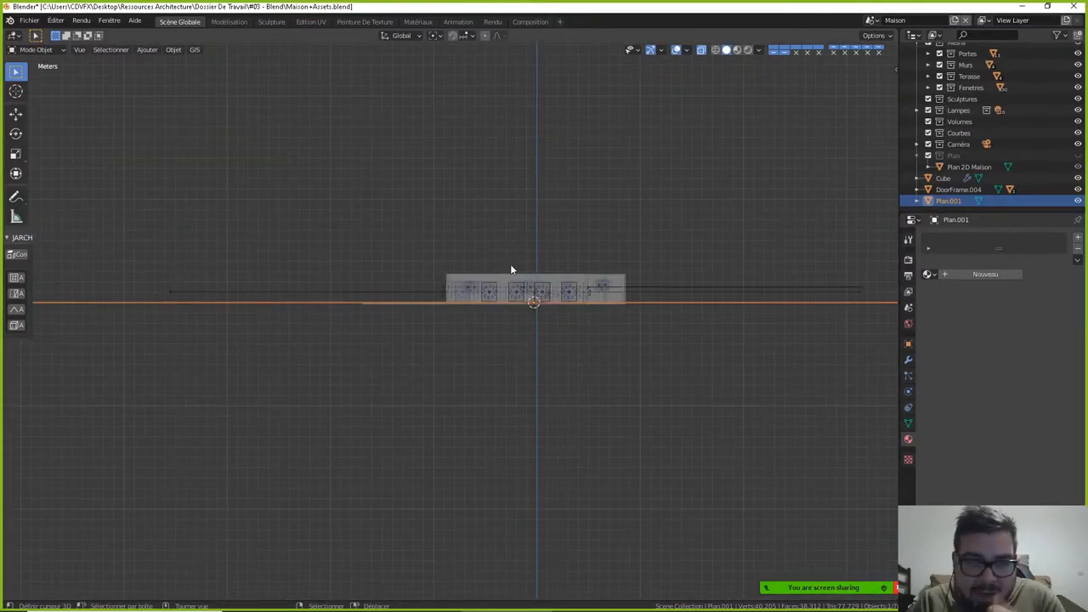
key("g")
key("z")
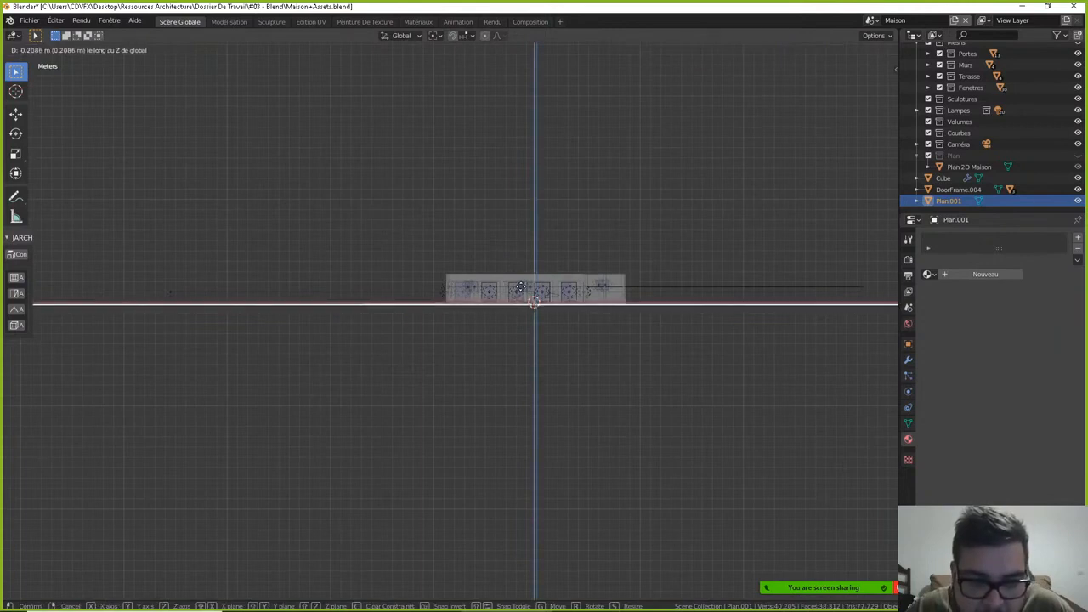
left_click(520, 285)
mouse_move(450, 303)
middle_mouse_down()
mouse_move(441, 322)
mouse_move(460, 314)
mouse_move(431, 300)
middle_mouse_up()
key("KP_1")
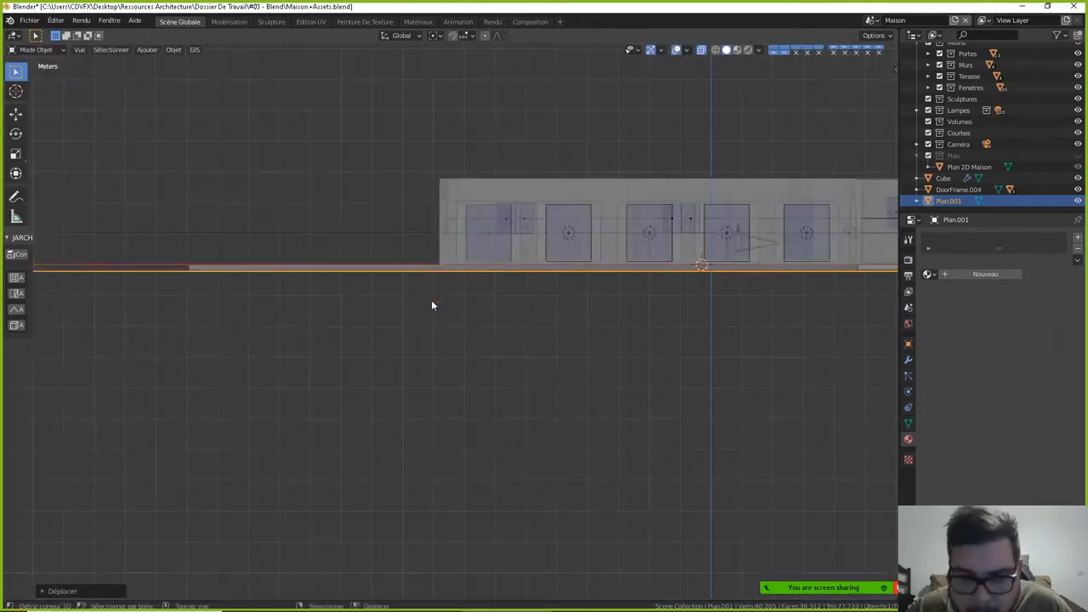
scroll(431, 305, "up", 1)
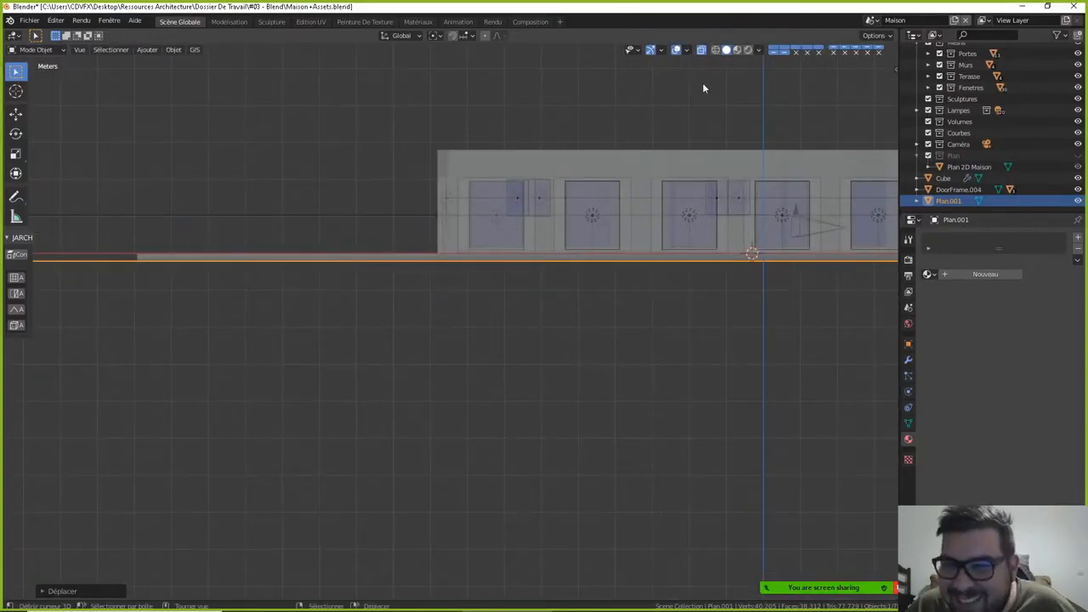
- Turn off X-ray display and examine how the house and paving slab sit on the ground plane
left_click(701, 49)
scroll(590, 284, "down", 5)
middle_click_drag(590, 284, 554, 358)
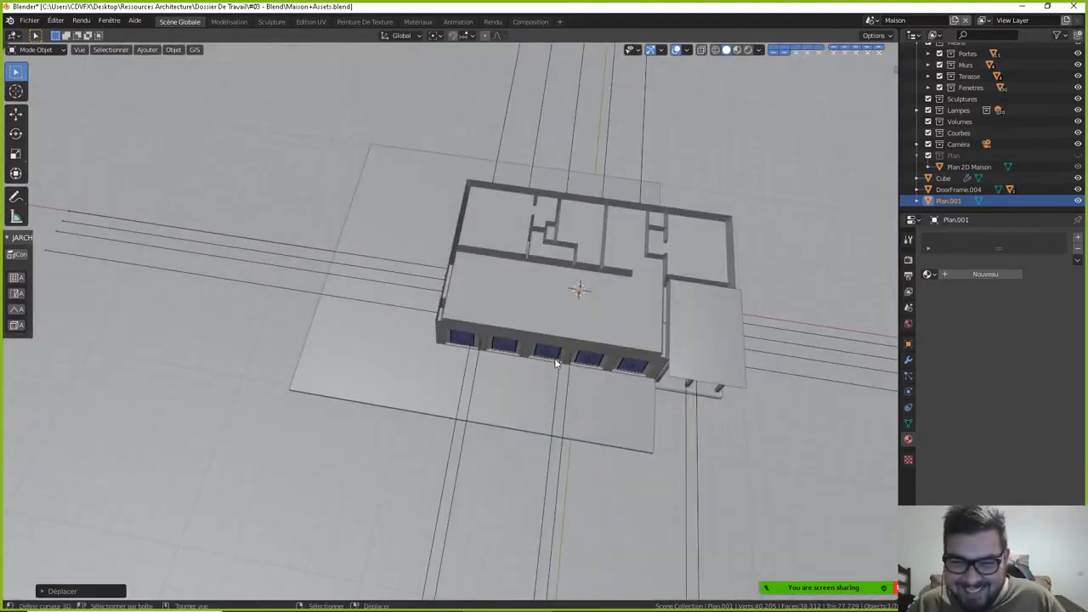
scroll(554, 356, "down", 2)
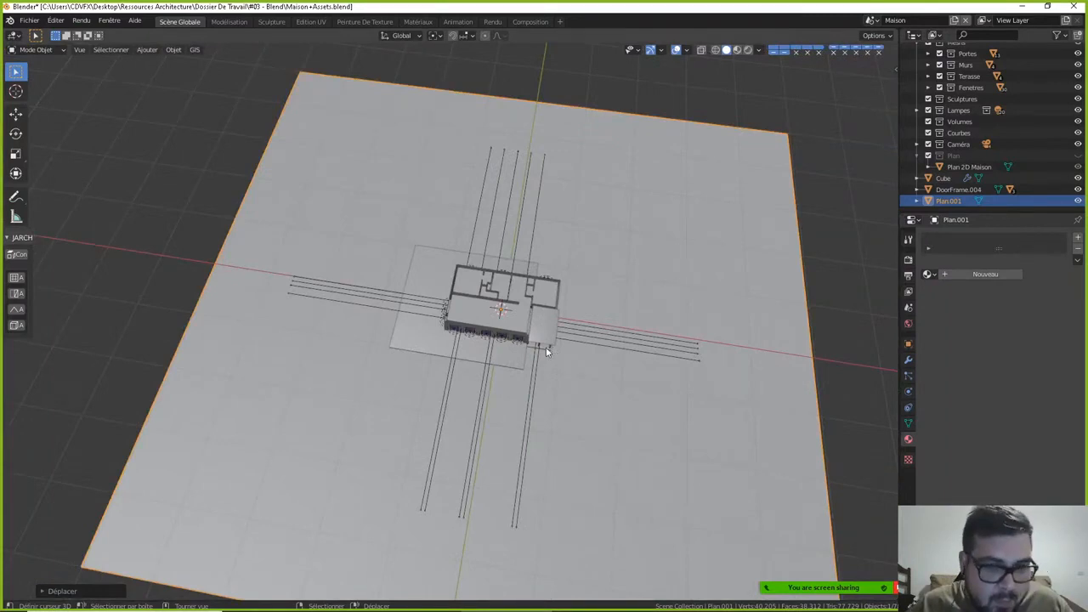
middle_click_drag(546, 352, 489, 294)
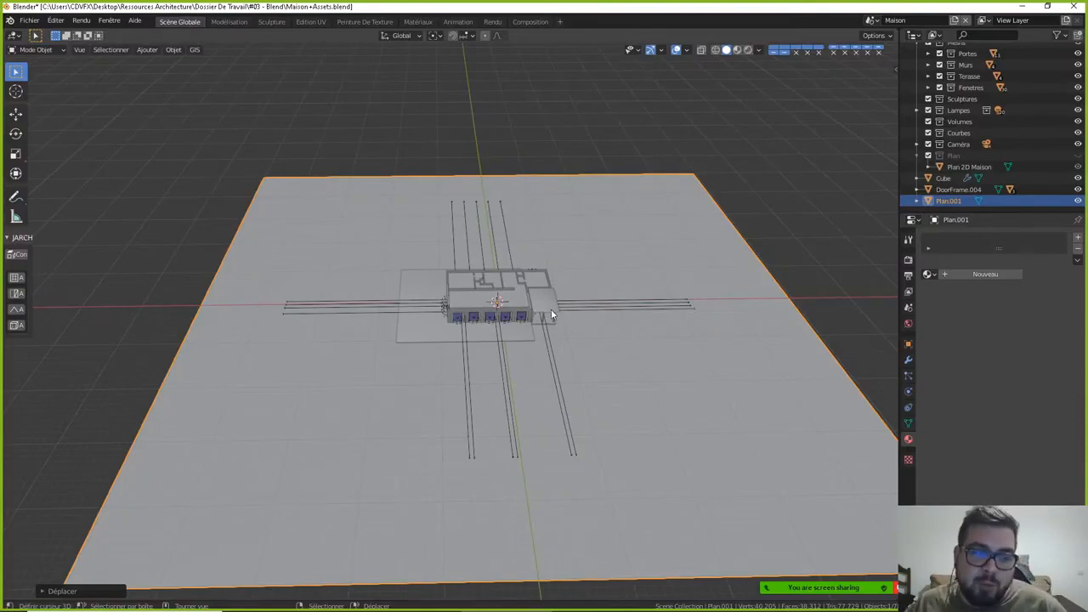
middle_click_drag(529, 308, 468, 294)
scroll(485, 302, "up", 3)
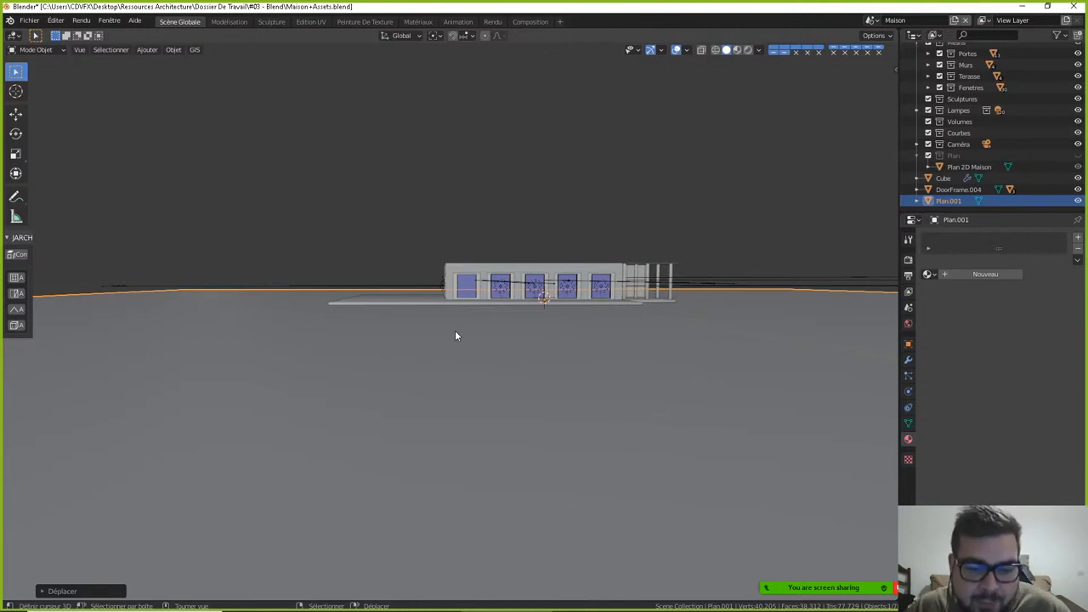
middle_click_drag(454, 357, 486, 371)
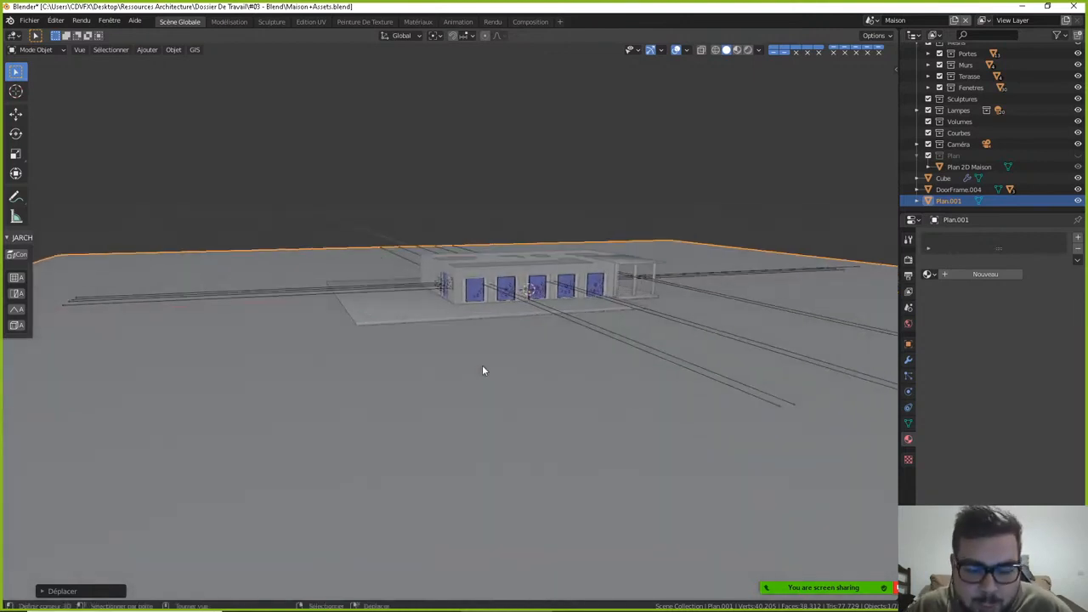
key("a")
left_click(508, 236)
middle_click_drag(511, 240, 488, 369)
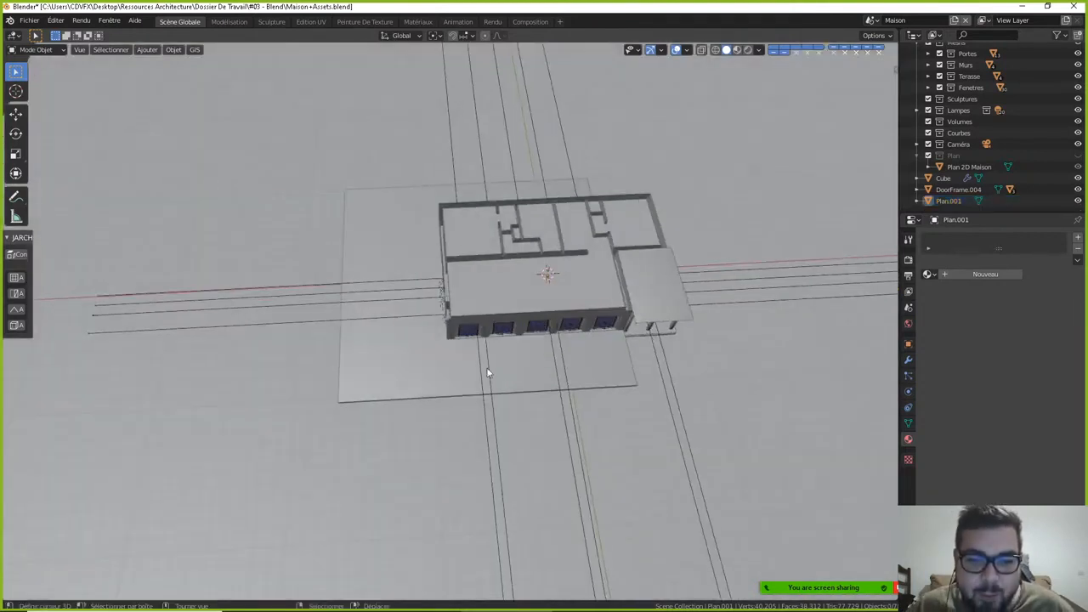
- Enter Edit Mode on the ground plane Plan.001 in top view, switch to vertex selection and select the whole mesh
scroll(488, 372, "down", 4)
left_click(488, 439)
key("KP_7")
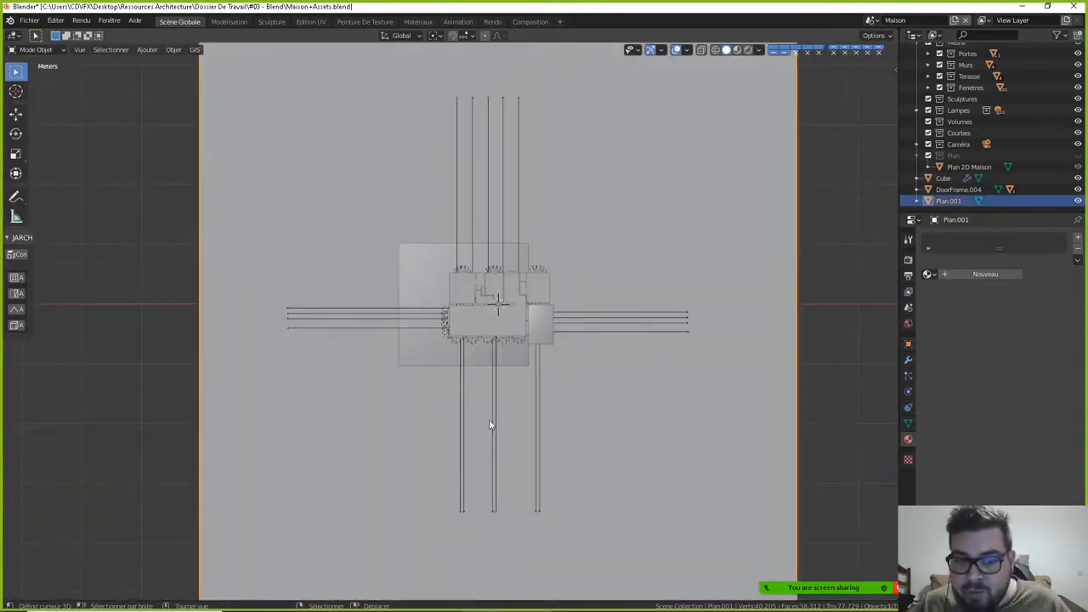
key("Tab")
scroll(499, 413, "down", 2)
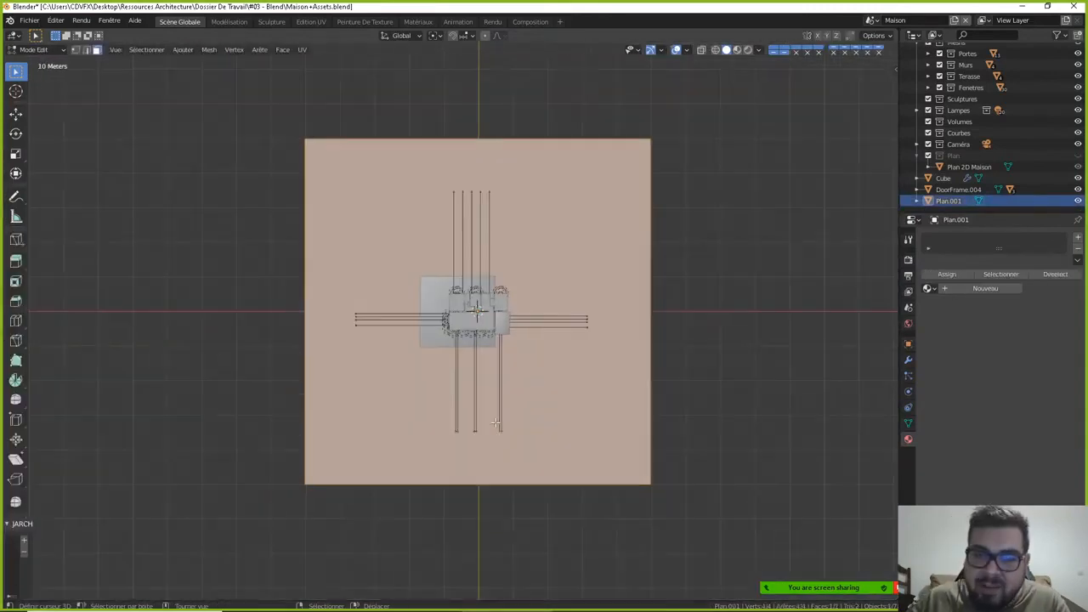
left_click(75, 49)
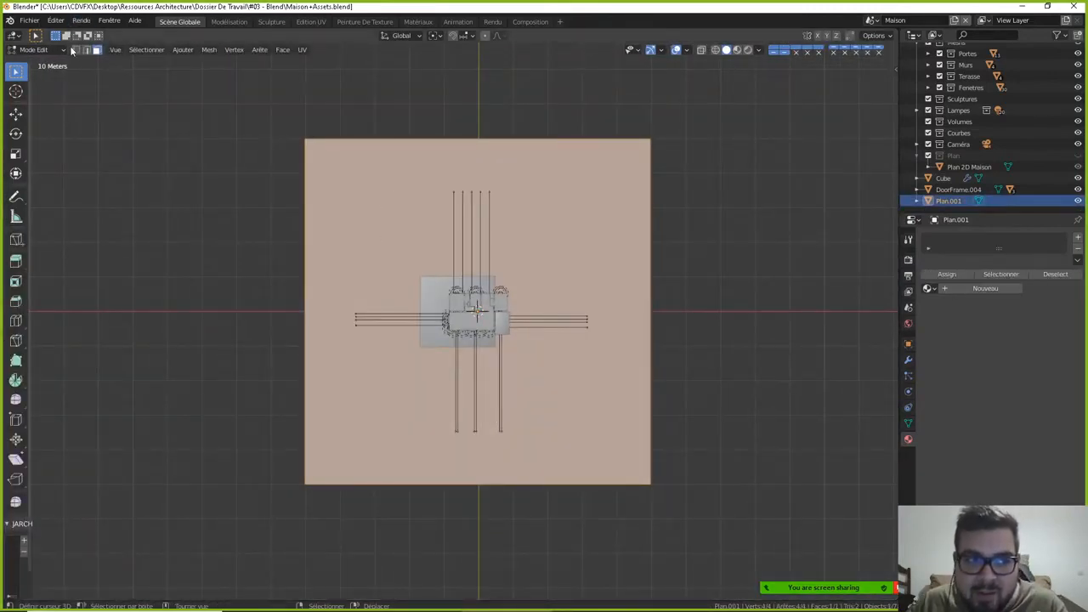
left_click(806, 138)
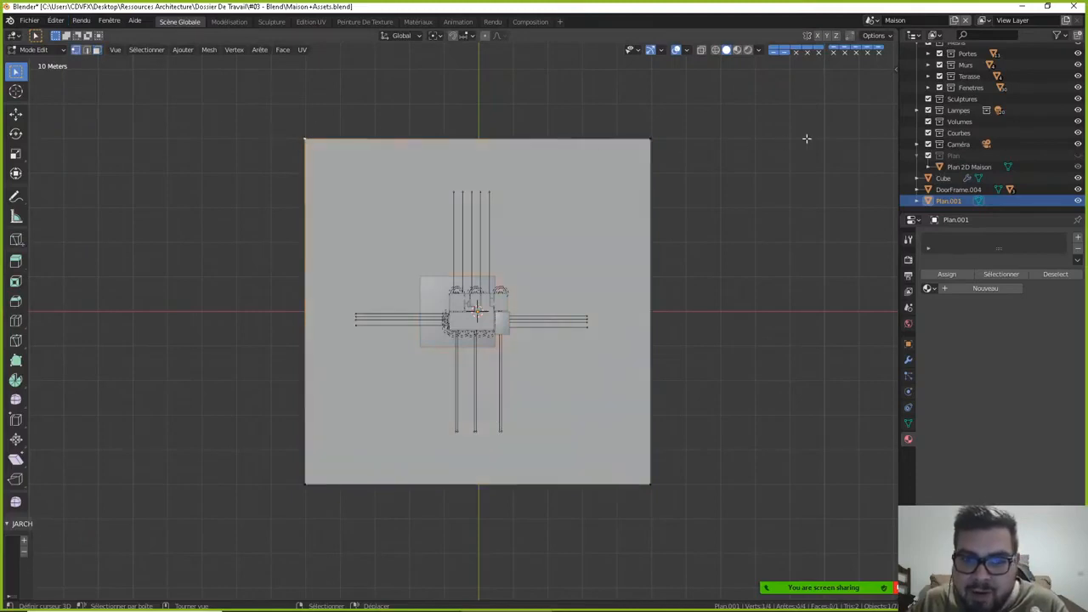
left_click(660, 137)
left_click(636, 470)
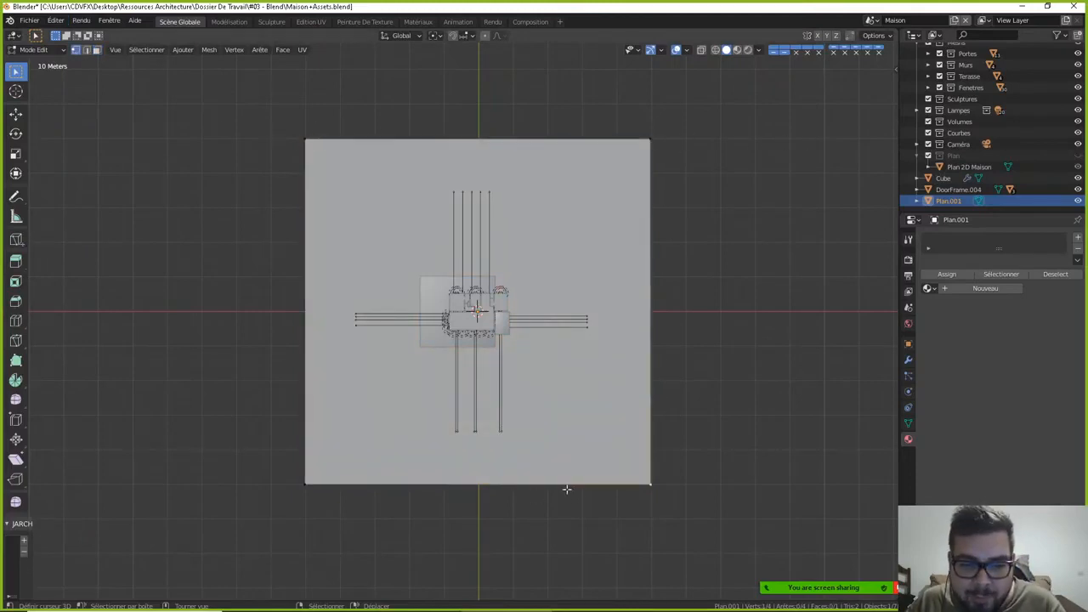
key("a")
left_click(624, 408)
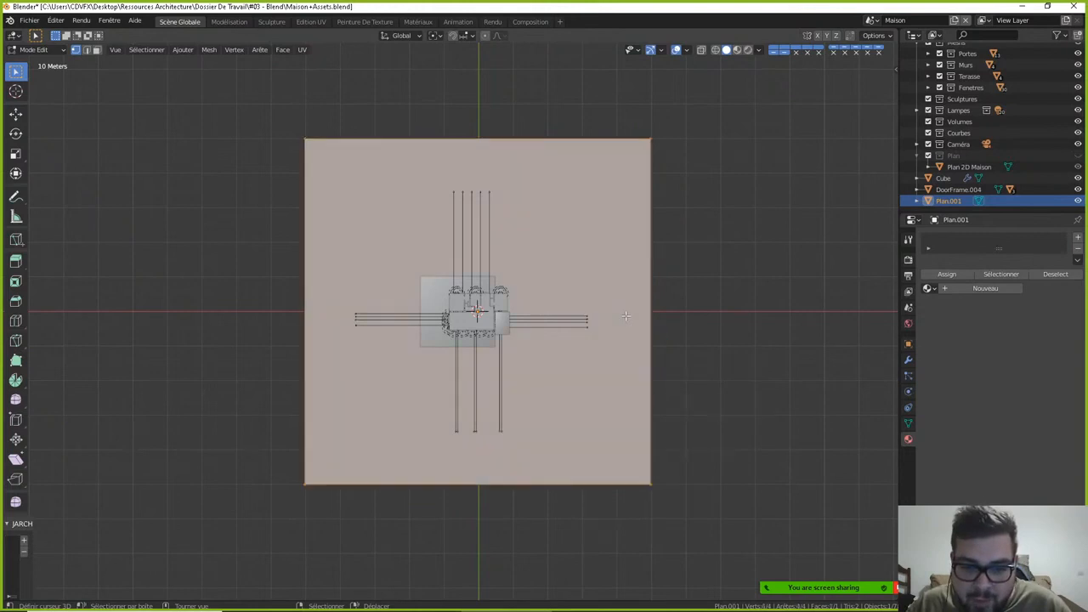
- Subdivide the whole ground plane mesh five times and return to Object Mode
right_click(626, 317)
left_click(614, 318)
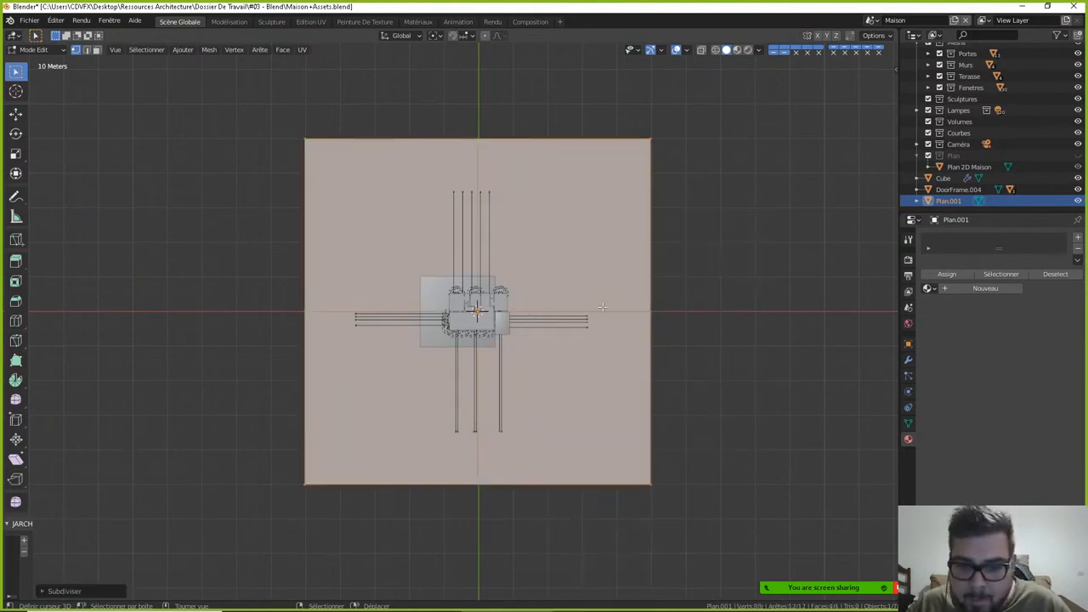
right_click(602, 306)
left_click(601, 306)
right_click(602, 306)
left_click(601, 306)
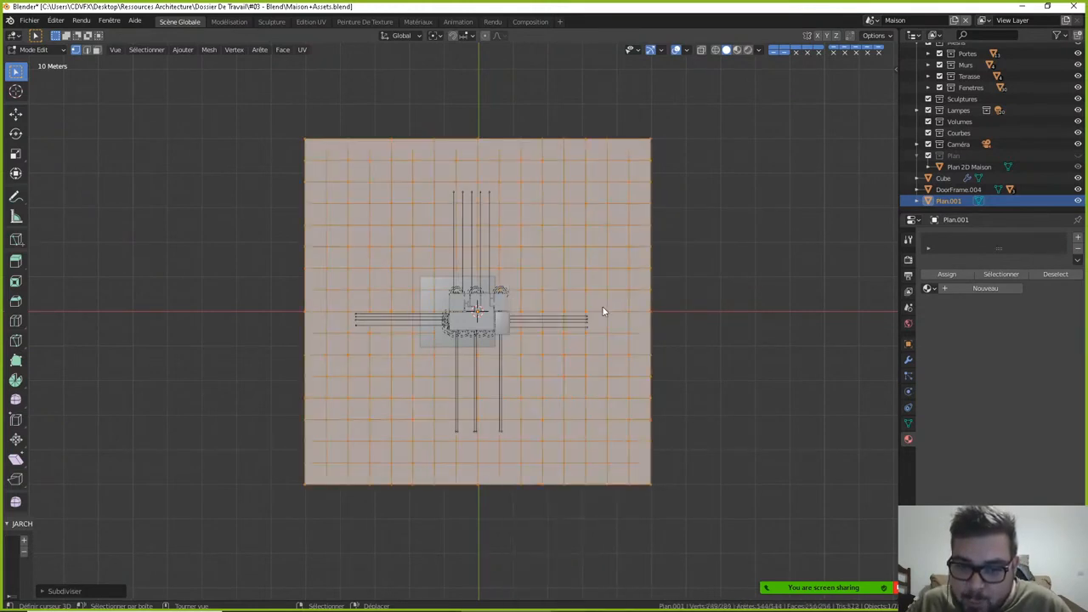
right_click(602, 306)
left_click(602, 306)
key("Tab")
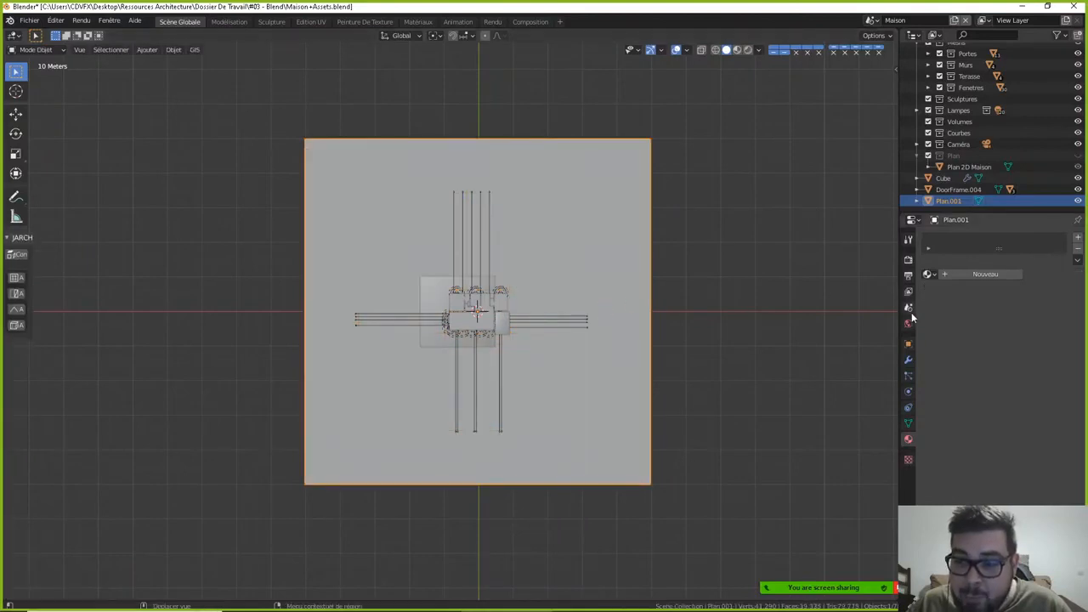
- Add a Multiresolution modifier to the ground plane Plan.001 and subdivide it once to level 1
left_click(909, 361)
left_click(972, 235)
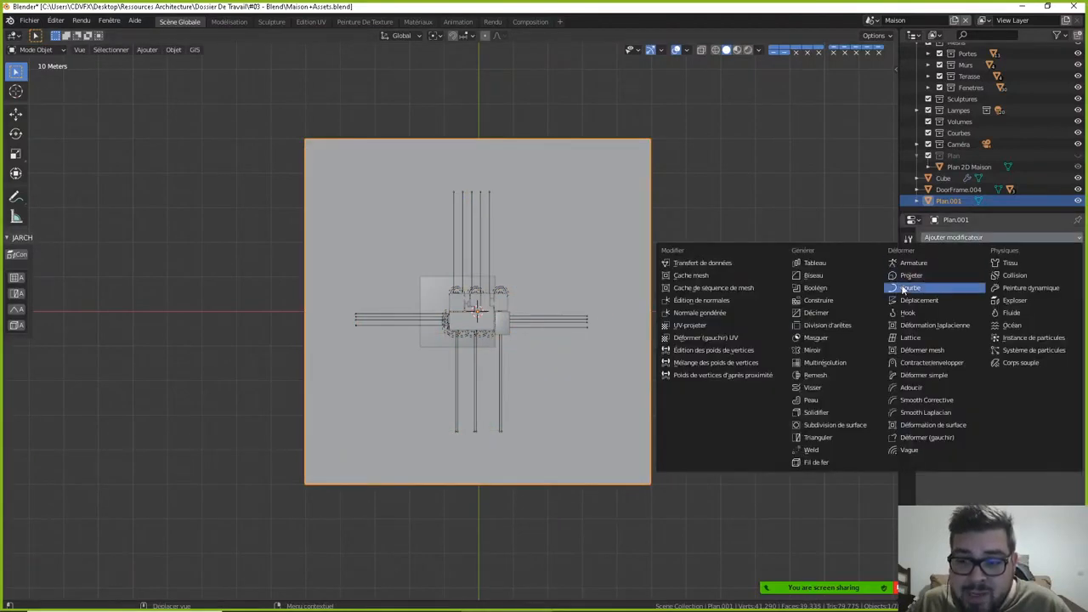
left_click(845, 363)
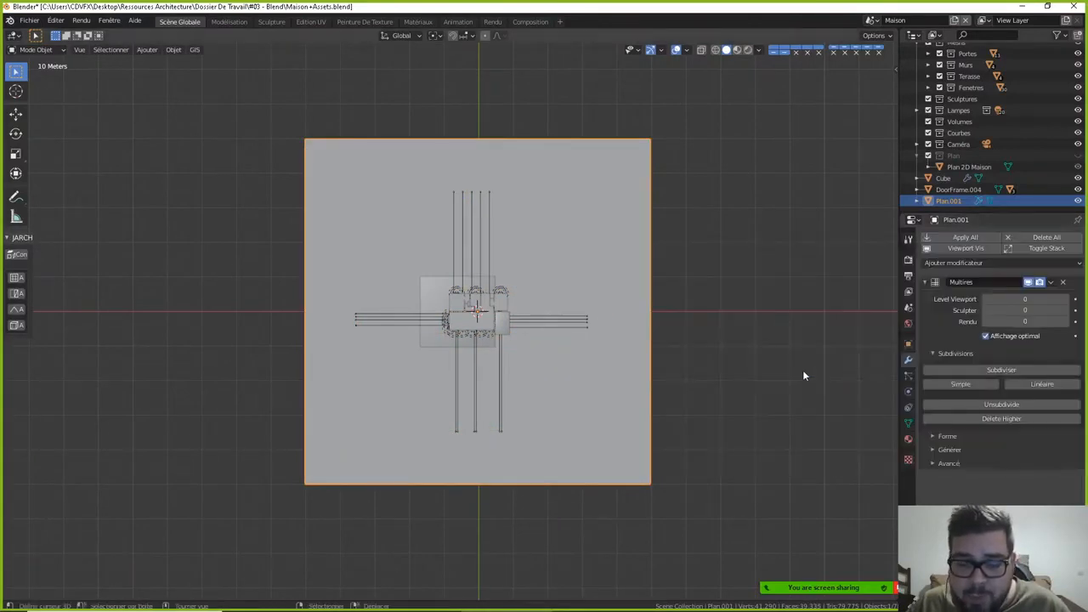
middle_click_drag(749, 380, 770, 298)
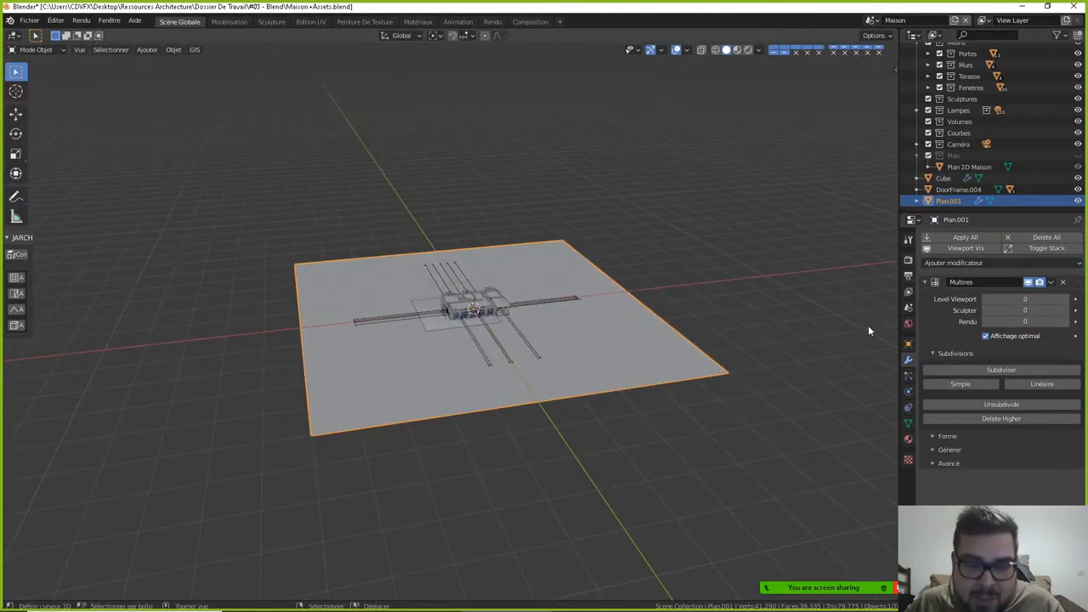
middle_click_drag(823, 347, 598, 362)
scroll(599, 361, "up", 4)
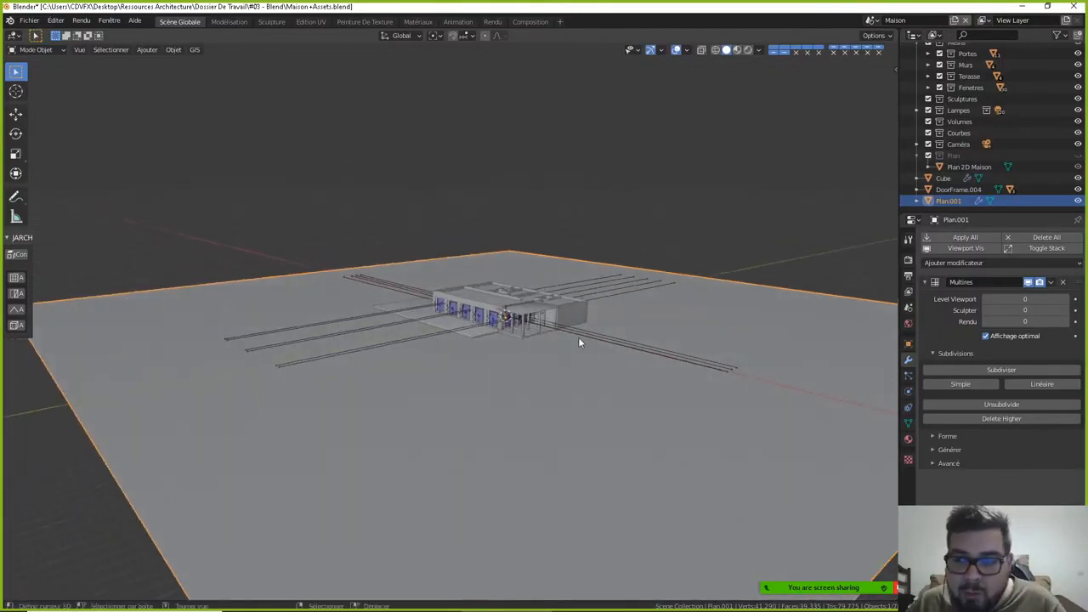
left_click(1009, 371)
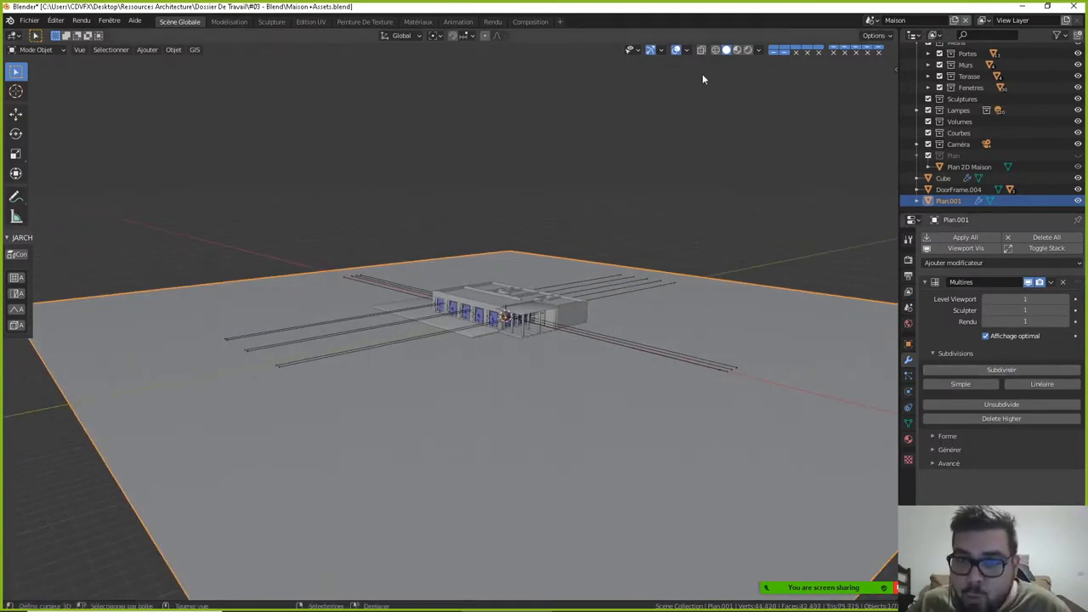
- Turn on the wireframe overlay in the viewport and switch the ground plane Plan.001 to Sculpt Mode
left_click(689, 51)
left_click(618, 242)
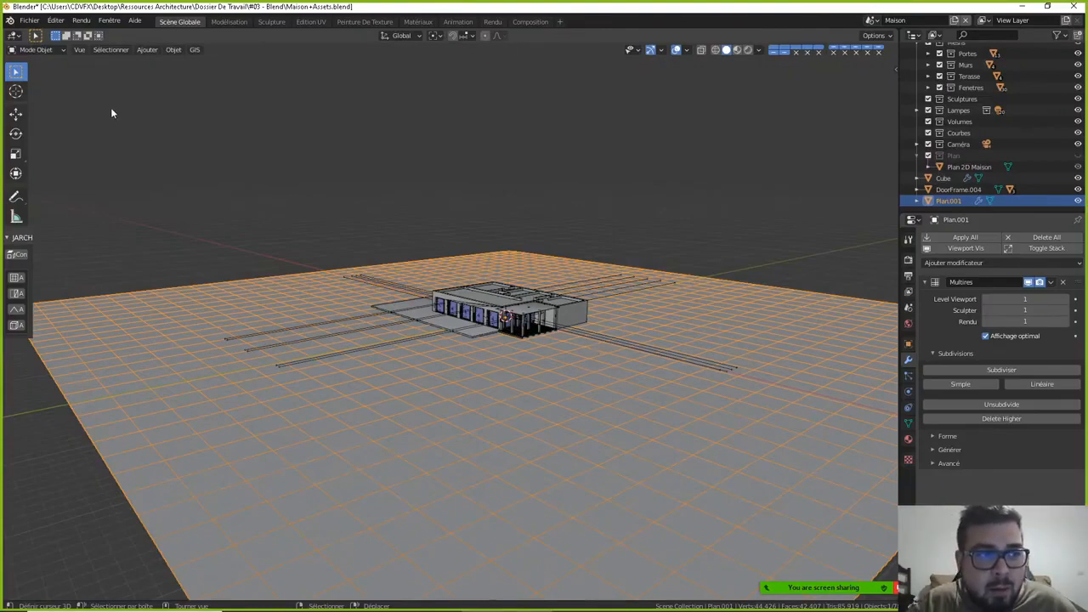
left_click(56, 48)
left_click(59, 85)
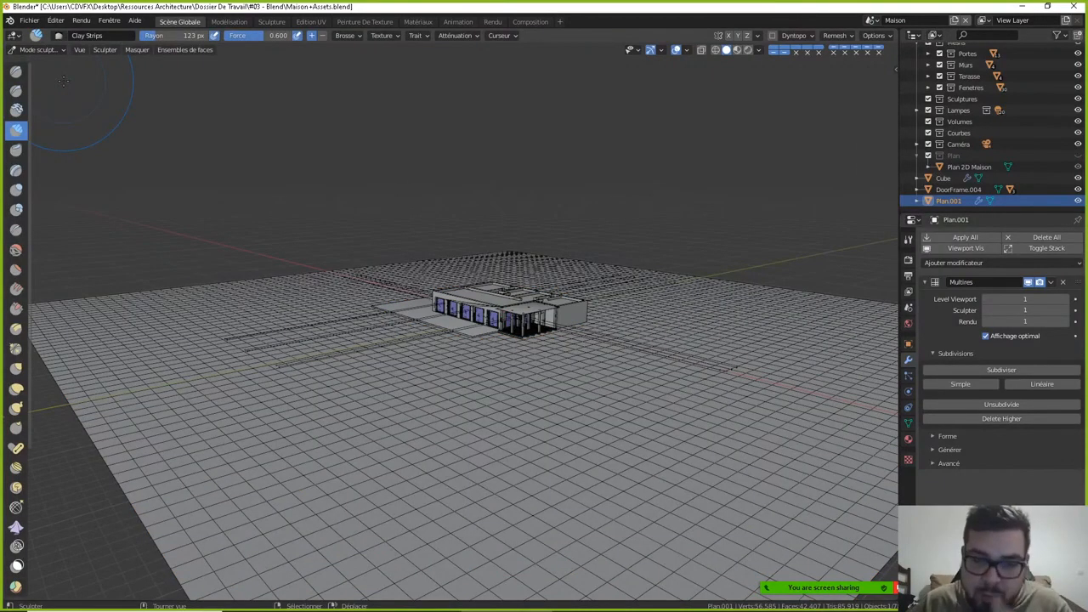
- Sculpt broad raised hills along the outer edges of the ground plane with the Clay Strips brush, keeping the area around the house flat
middle_click_drag(447, 153, 436, 259)
scroll(436, 259, "up", 4)
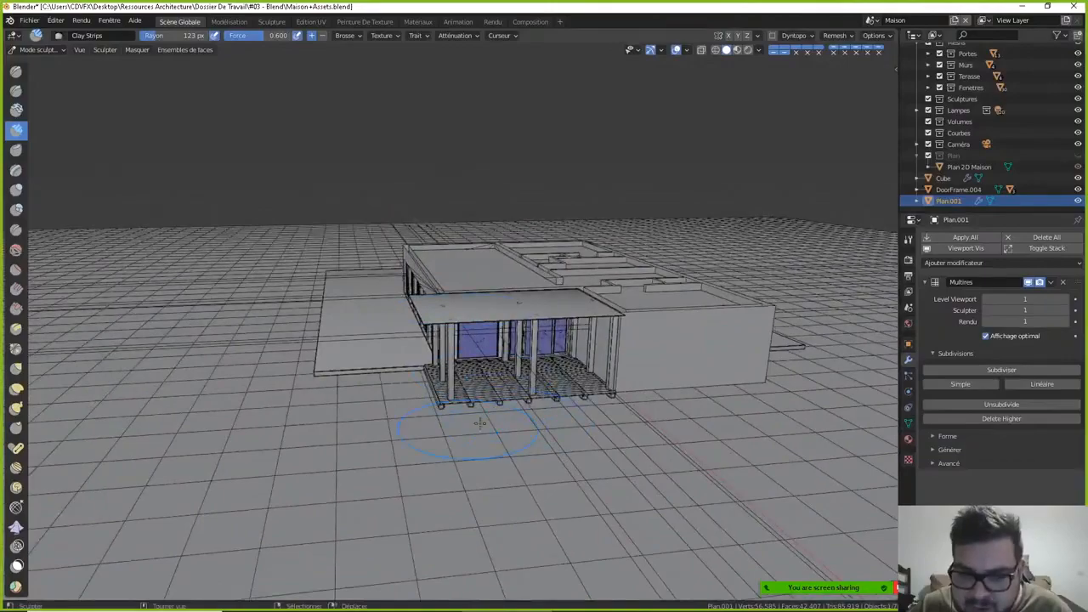
middle_click_drag(592, 398, 553, 394)
mouse_move(474, 369)
middle_mouse_down()
mouse_move(364, 341)
mouse_move(355, 323)
mouse_move(340, 352)
mouse_move(433, 297)
mouse_move(384, 316)
mouse_move(538, 318)
mouse_move(489, 321)
middle_mouse_up()
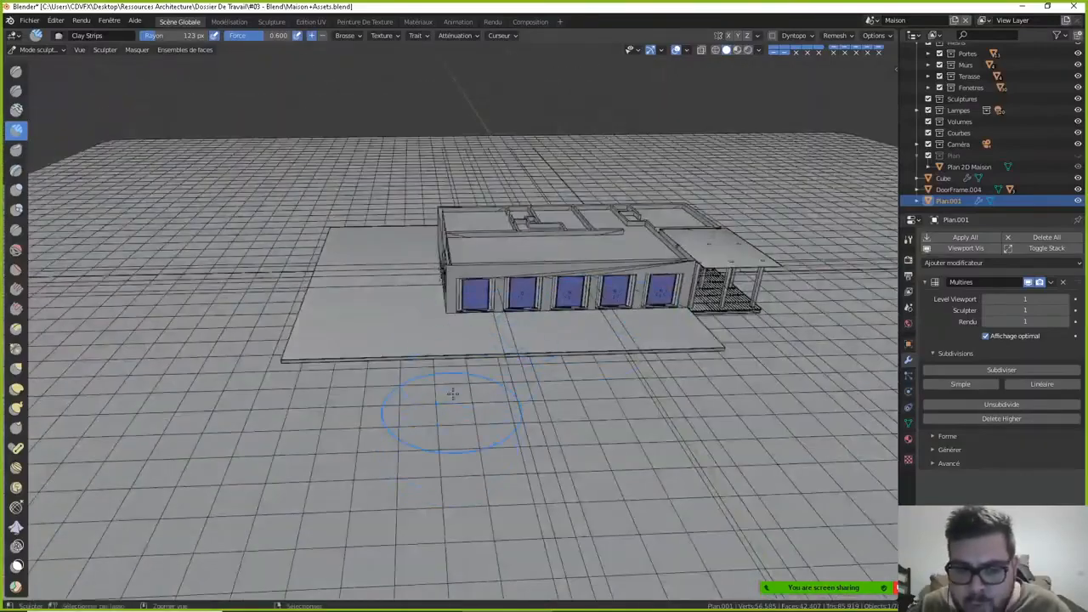
key("KP_7")
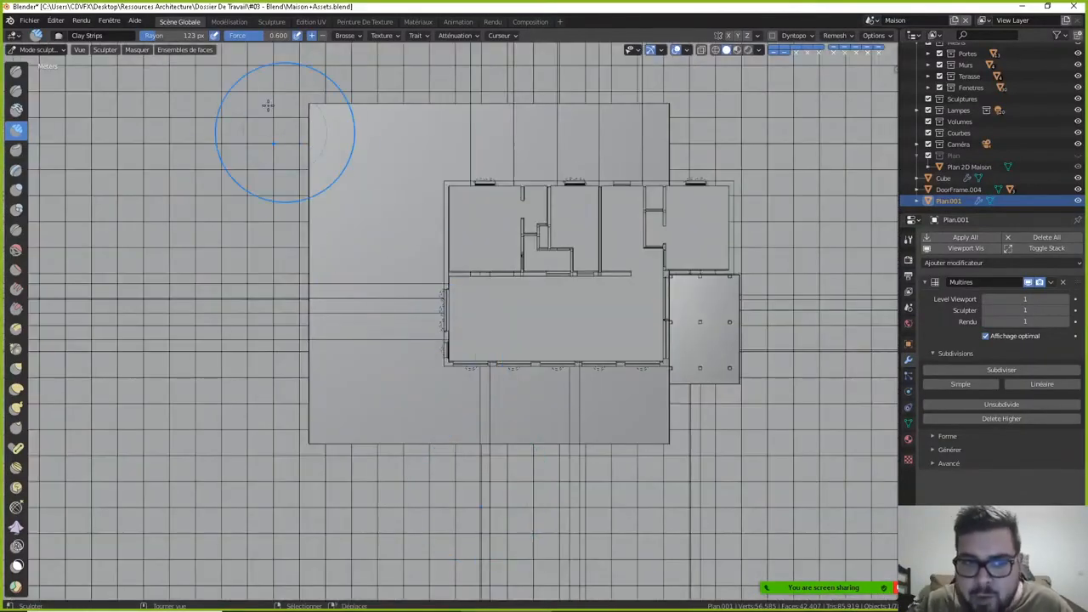
scroll(731, 196, "down", 5)
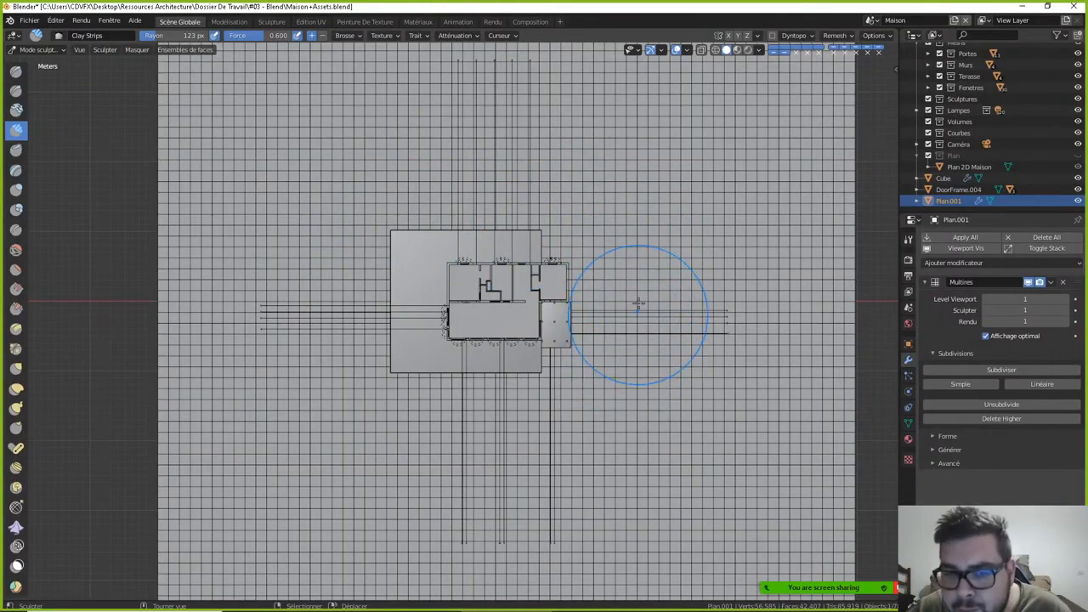
scroll(609, 255, "down", 2)
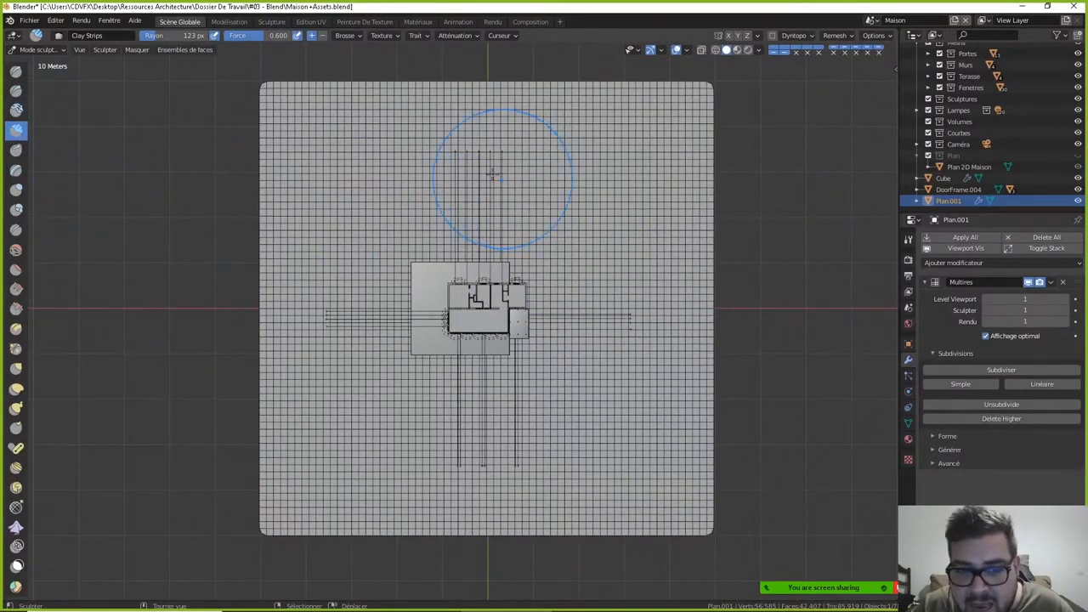
left_click(484, 158)
left_click_drag(518, 136, 429, 135)
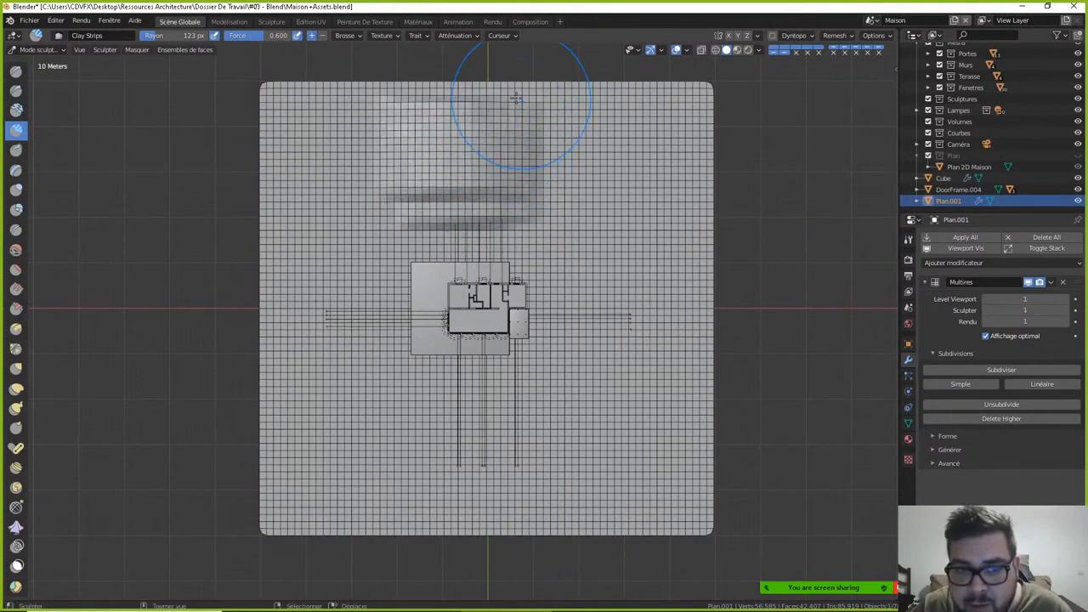
mouse_move(517, 100)
left_mouse_down()
mouse_move(272, 98)
mouse_move(284, 93)
mouse_move(252, 196)
mouse_move(293, 229)
mouse_move(289, 260)
mouse_move(255, 280)
mouse_move(255, 340)
mouse_move(269, 314)
mouse_move(268, 510)
mouse_move(284, 530)
mouse_move(391, 530)
left_mouse_up()
mouse_move(387, 531)
left_mouse_down()
mouse_move(357, 531)
mouse_move(597, 524)
mouse_move(659, 519)
mouse_move(693, 485)
mouse_move(712, 498)
left_mouse_up()
mouse_move(680, 450)
left_mouse_down()
mouse_move(718, 501)
mouse_move(701, 510)
mouse_move(705, 539)
mouse_move(704, 442)
mouse_move(725, 383)
mouse_move(718, 315)
left_mouse_up()
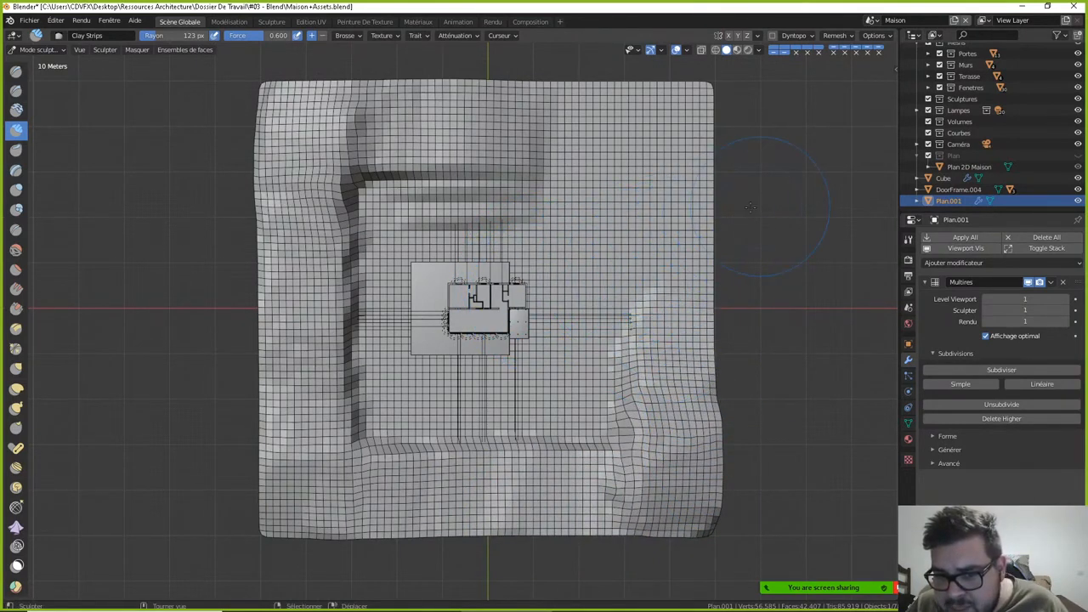
mouse_move(692, 114)
left_mouse_down()
mouse_move(701, 94)
mouse_move(625, 127)
mouse_move(538, 130)
left_mouse_up()
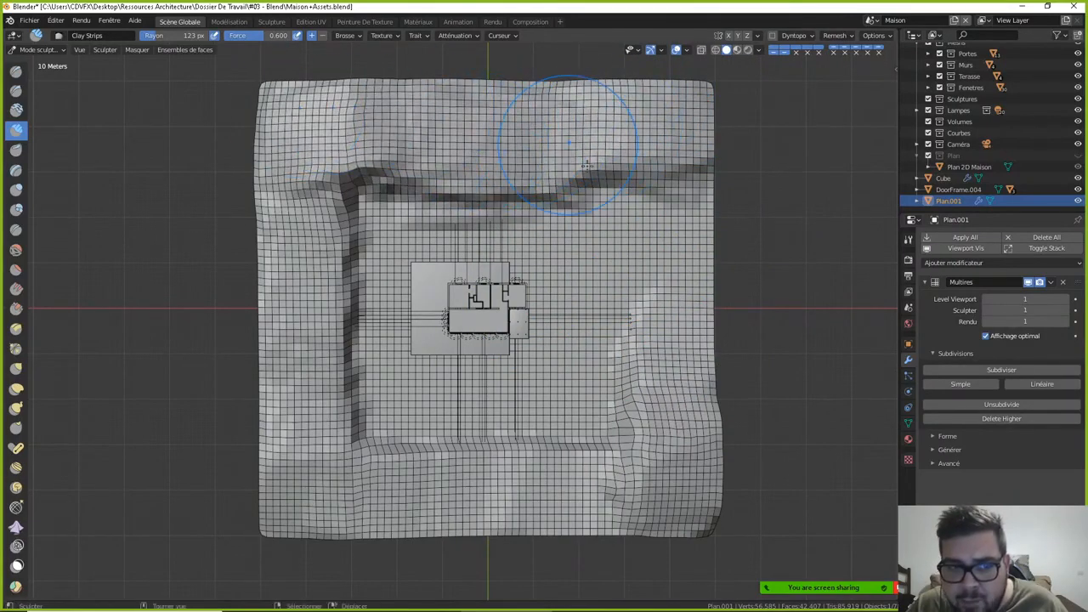
middle_click_drag(522, 121, 315, 136)
mouse_move(331, 195)
left_mouse_down()
mouse_move(340, 229)
mouse_move(243, 352)
mouse_move(238, 451)
mouse_move(255, 484)
mouse_move(498, 457)
mouse_move(646, 472)
mouse_move(749, 429)
left_mouse_up()
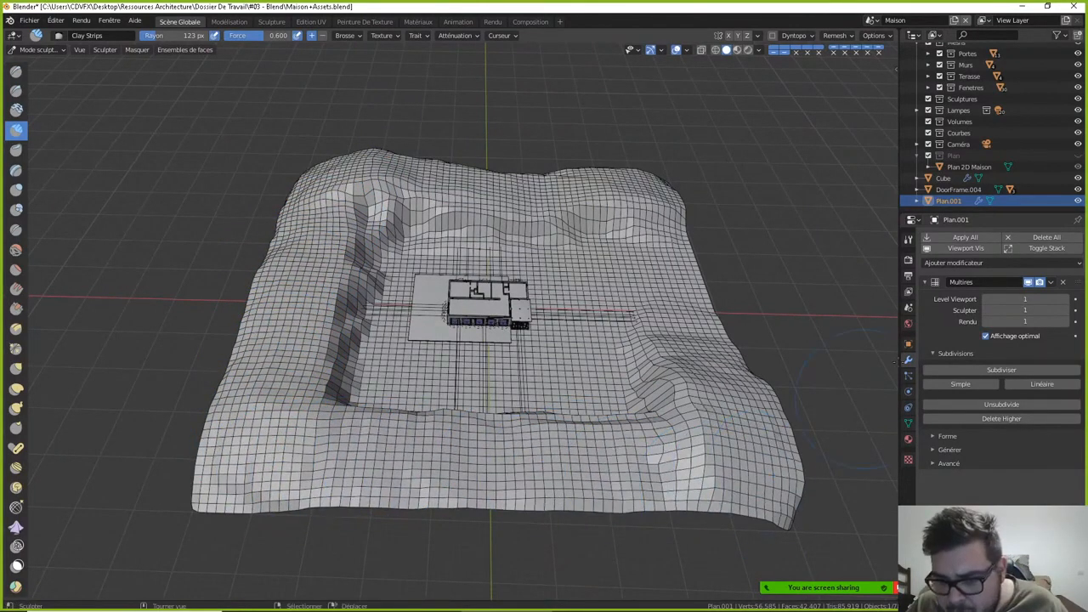
- Subdivide the Multires modifier to level 2 and sculpt finer relief on the hills behind the house with a 35 px brush radius
left_click(1017, 372)
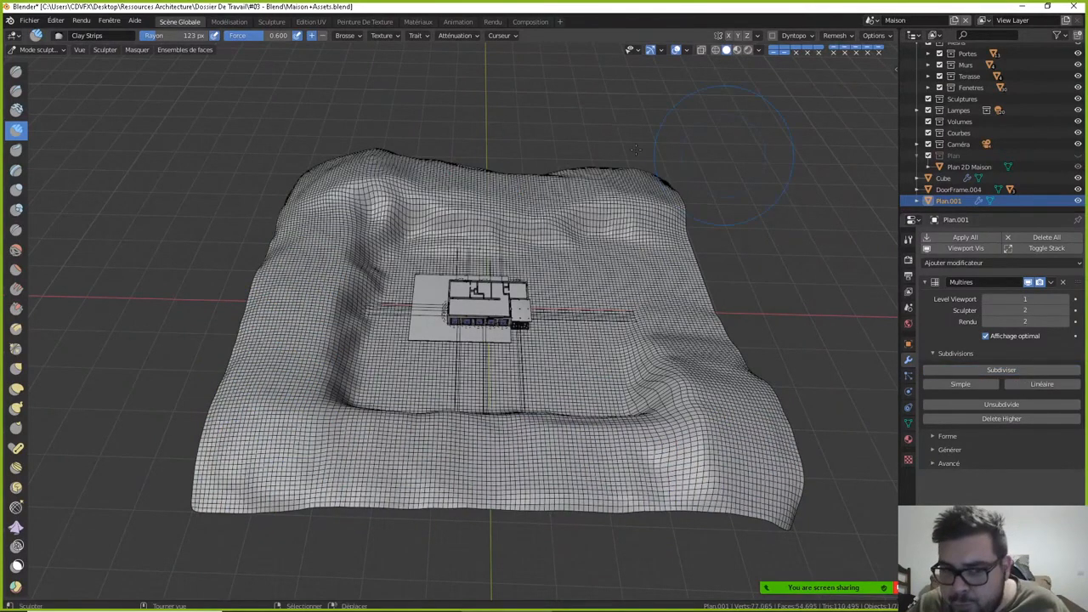
key("f")
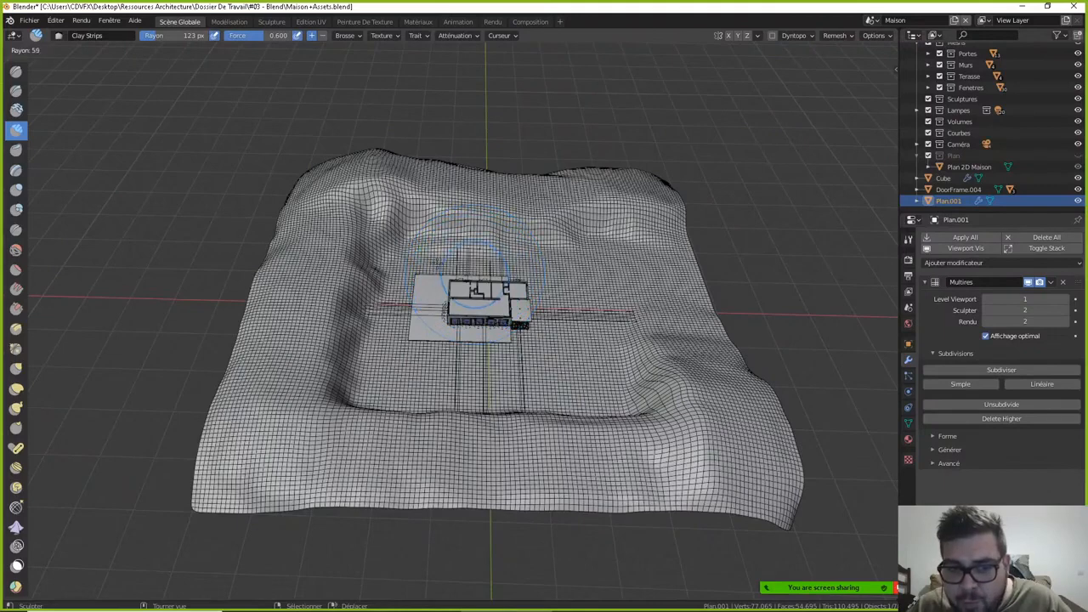
left_click(412, 244)
mouse_move(345, 197)
left_mouse_down()
mouse_move(431, 185)
mouse_move(524, 207)
mouse_move(580, 189)
mouse_move(576, 213)
mouse_move(684, 198)
left_mouse_up()
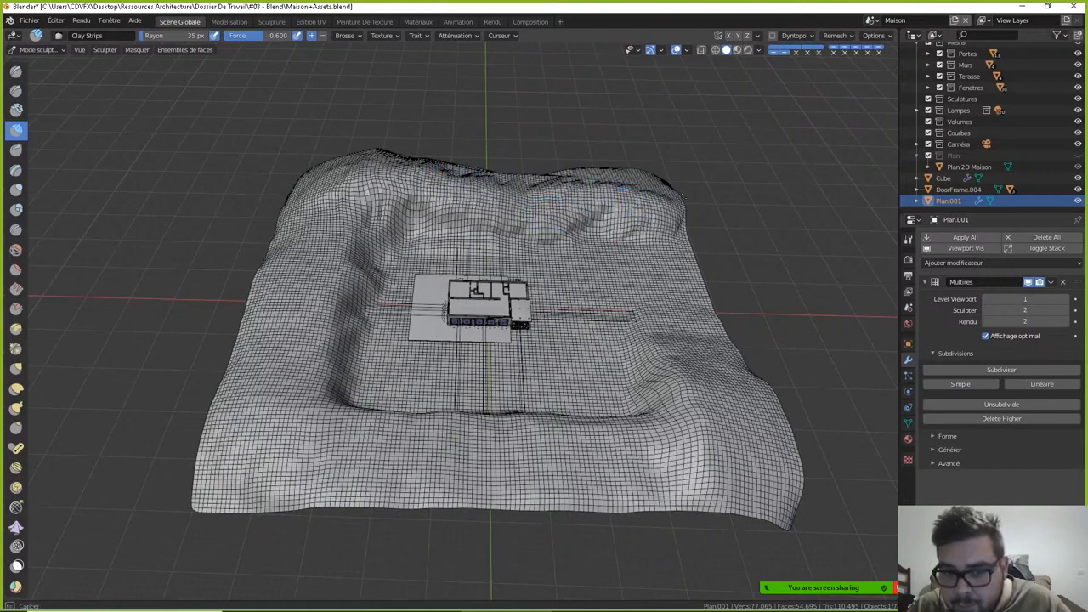
middle_click_drag(639, 182, 599, 189)
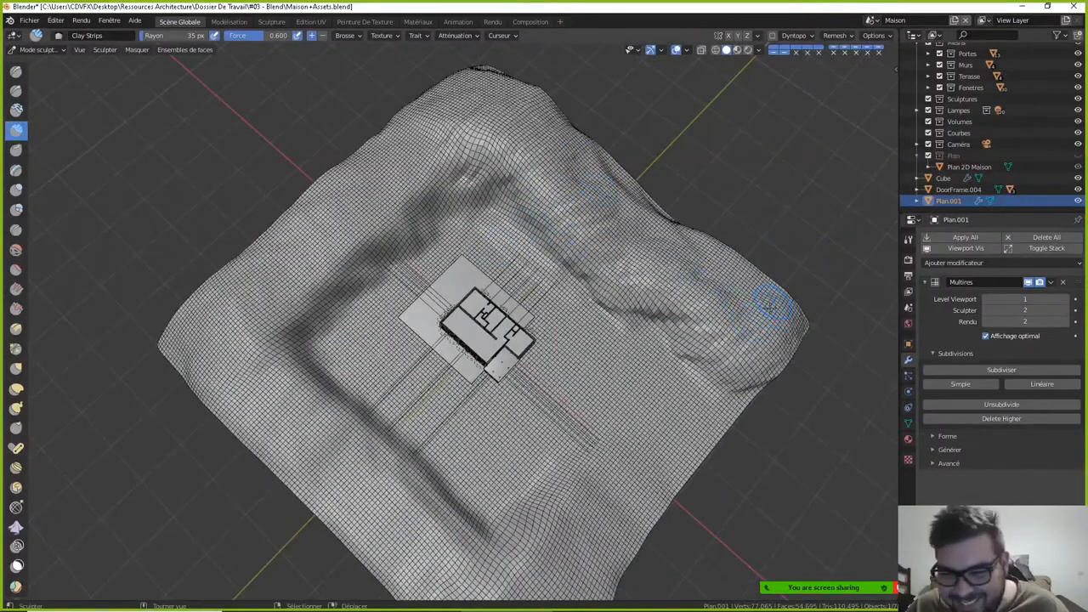
mouse_move(770, 303)
left_mouse_down()
mouse_move(793, 330)
mouse_move(697, 251)
mouse_move(626, 222)
mouse_move(584, 163)
mouse_move(464, 89)
mouse_move(445, 127)
mouse_move(416, 124)
mouse_move(400, 144)
mouse_move(429, 157)
mouse_move(433, 185)
mouse_move(393, 195)
left_mouse_up()
- Set the brush radius to 60 px and build up more relief on the hills around the remaining sides of the ground
key("f")
left_click(563, 151)
middle_click_drag(408, 162, 392, 159)
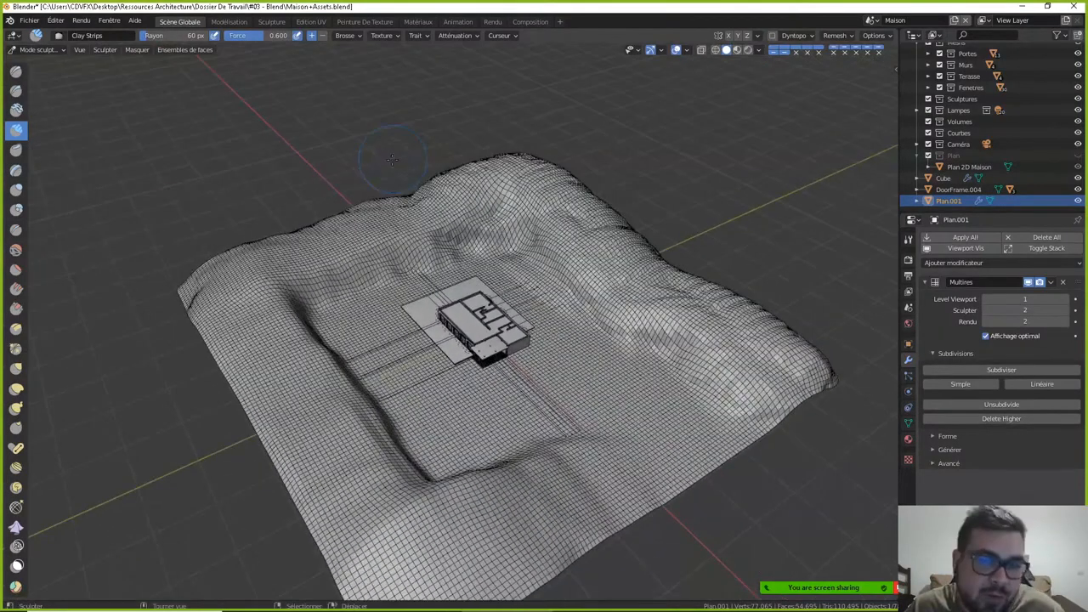
left_click_drag(425, 201, 394, 216)
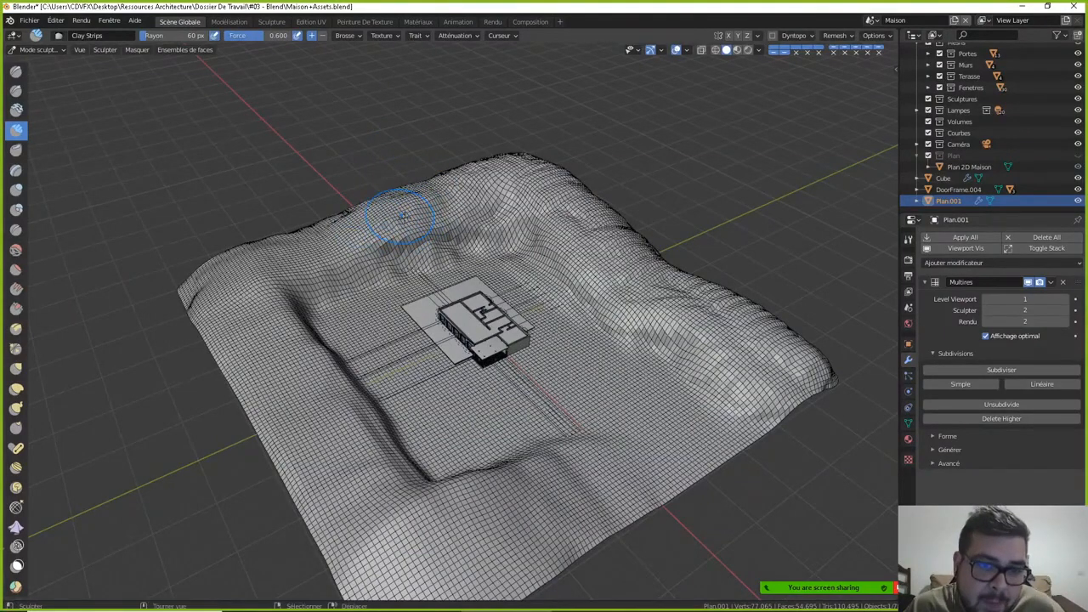
middle_click_drag(389, 219, 340, 211)
mouse_move(357, 211)
left_mouse_down()
mouse_move(299, 233)
mouse_move(192, 338)
mouse_move(190, 328)
mouse_move(210, 357)
mouse_move(259, 293)
mouse_move(318, 246)
mouse_move(327, 276)
mouse_move(248, 390)
mouse_move(262, 376)
mouse_move(274, 390)
mouse_move(255, 396)
mouse_move(366, 463)
mouse_move(408, 459)
mouse_move(451, 568)
mouse_move(463, 549)
left_mouse_up()
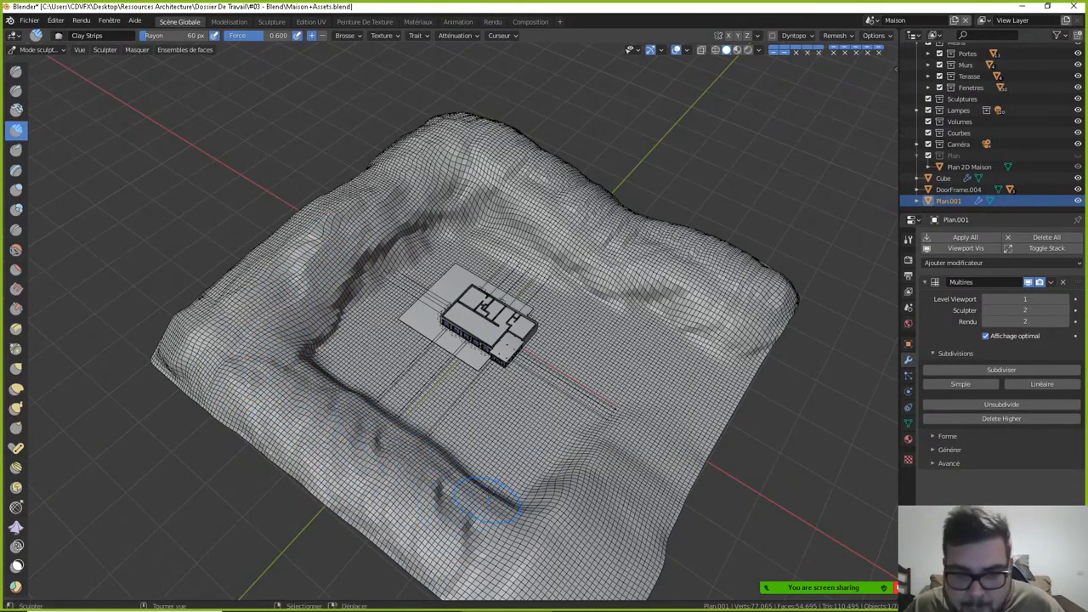
middle_click_drag(502, 489, 599, 515)
mouse_move(599, 442)
left_mouse_down()
mouse_move(718, 450)
mouse_move(749, 429)
mouse_move(752, 408)
mouse_move(688, 328)
mouse_move(695, 270)
mouse_move(676, 251)
mouse_move(721, 248)
left_mouse_up()
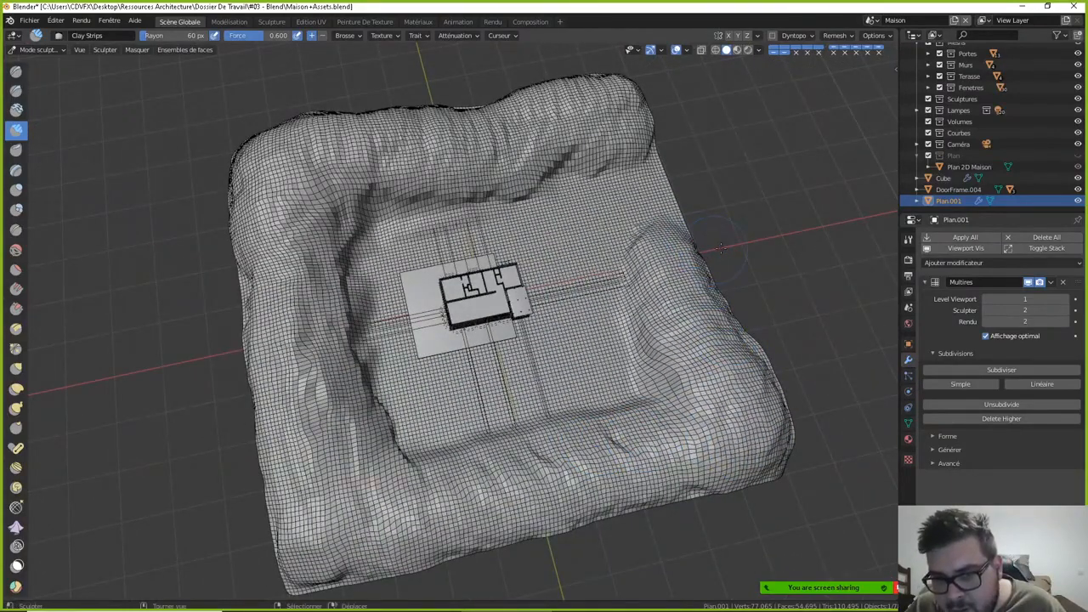
- Subdivide the Multires modifier to level 3 and set the sculpting brush radius to 18 px
left_click(1020, 371)
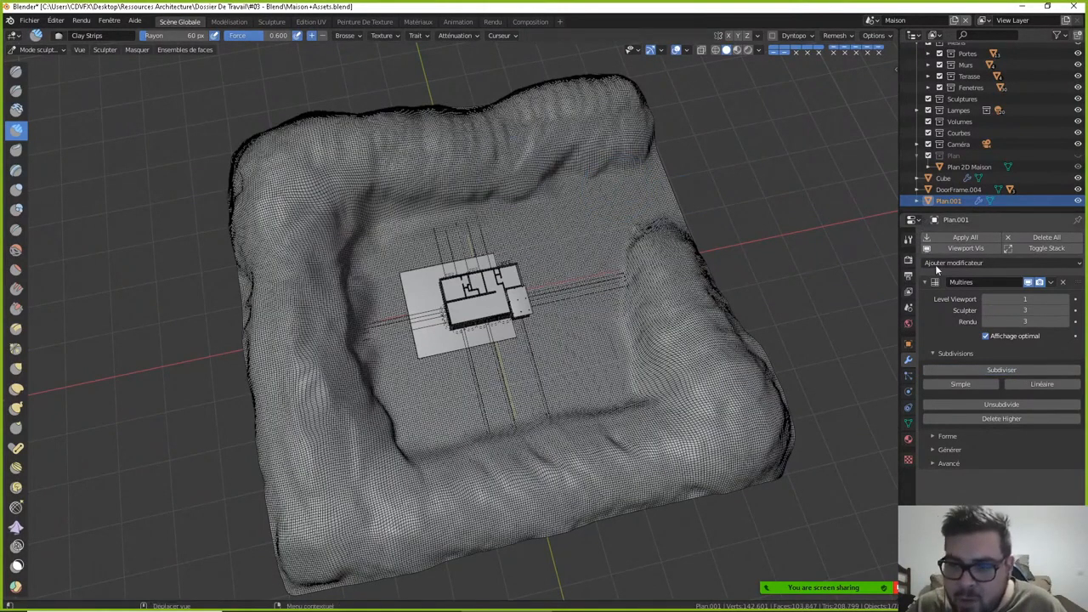
key("f")
left_click(608, 129)
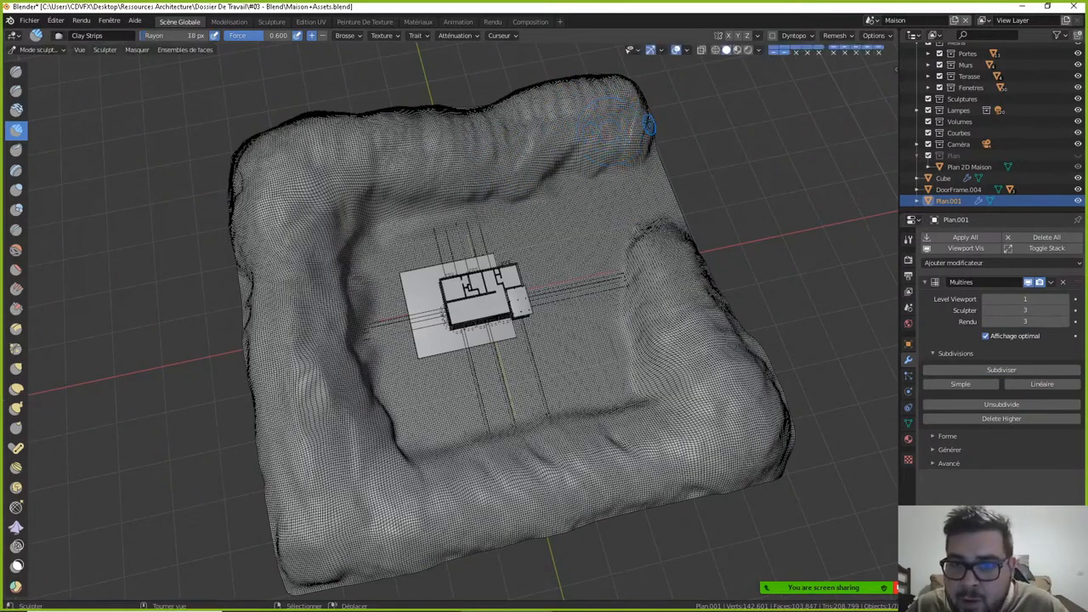
- Sculpt a small rough ledge with the 18 px Clay Strips brush along the inner foot of the hills surrounding the flat ground
left_click_drag(649, 125, 651, 158)
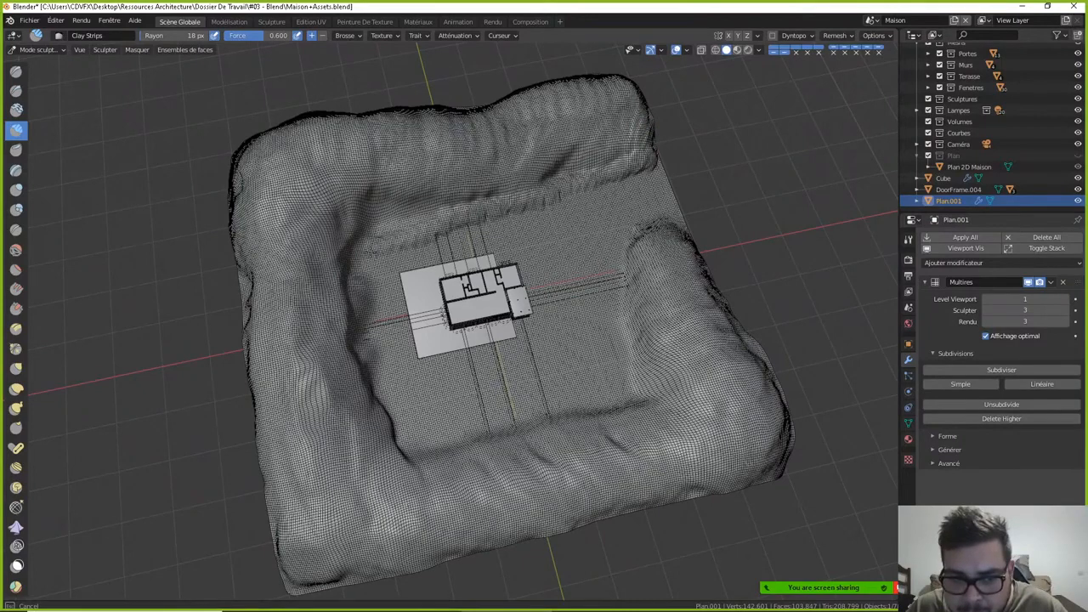
left_click_drag(362, 238, 387, 221)
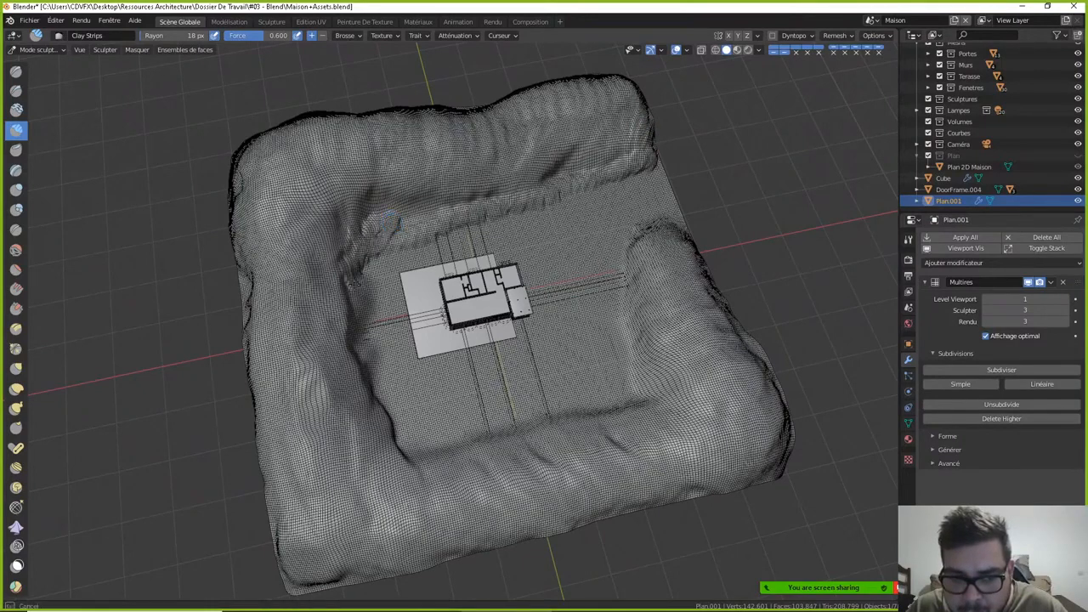
left_click_drag(355, 308, 355, 336)
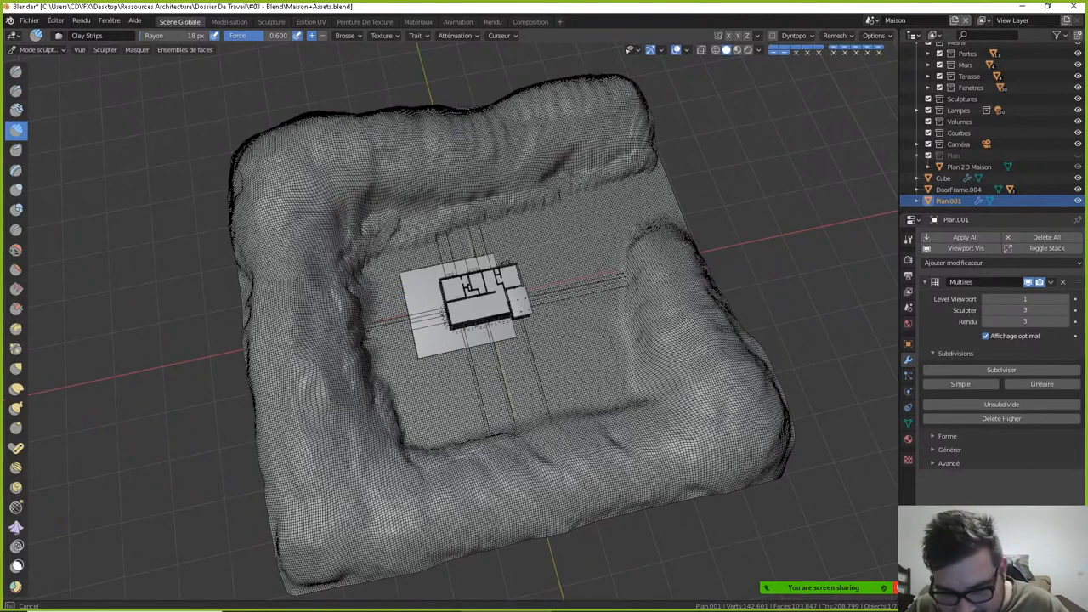
mouse_move(567, 427)
left_mouse_down()
mouse_move(580, 420)
mouse_move(560, 422)
left_mouse_up()
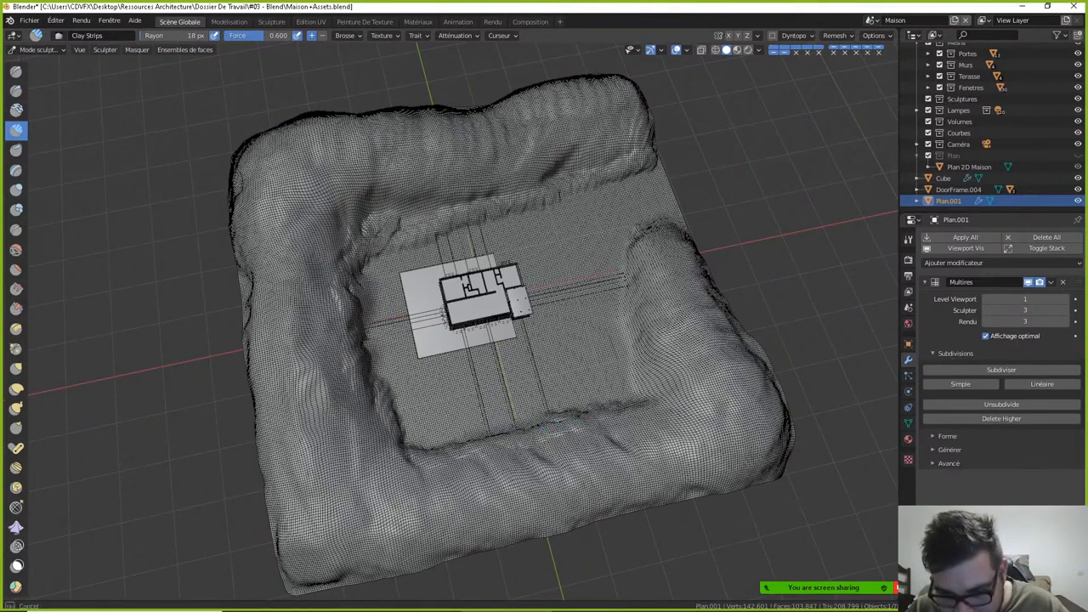
left_click_drag(665, 395, 660, 384)
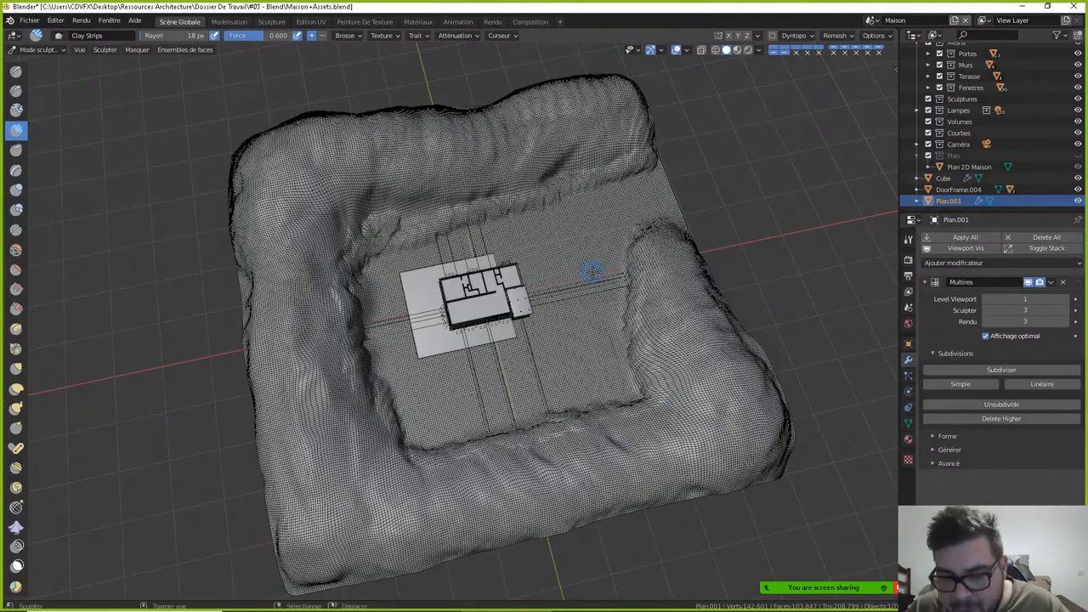
- Set the brush radius to 34 px and add rocky relief to the hill slopes around the house
mouse_move(595, 271)
middle_mouse_down()
mouse_move(601, 194)
mouse_move(542, 254)
mouse_move(518, 243)
mouse_move(518, 267)
mouse_move(462, 311)
mouse_move(474, 318)
middle_mouse_up()
scroll(602, 193, "up", 4)
scroll(602, 193, "down", 3)
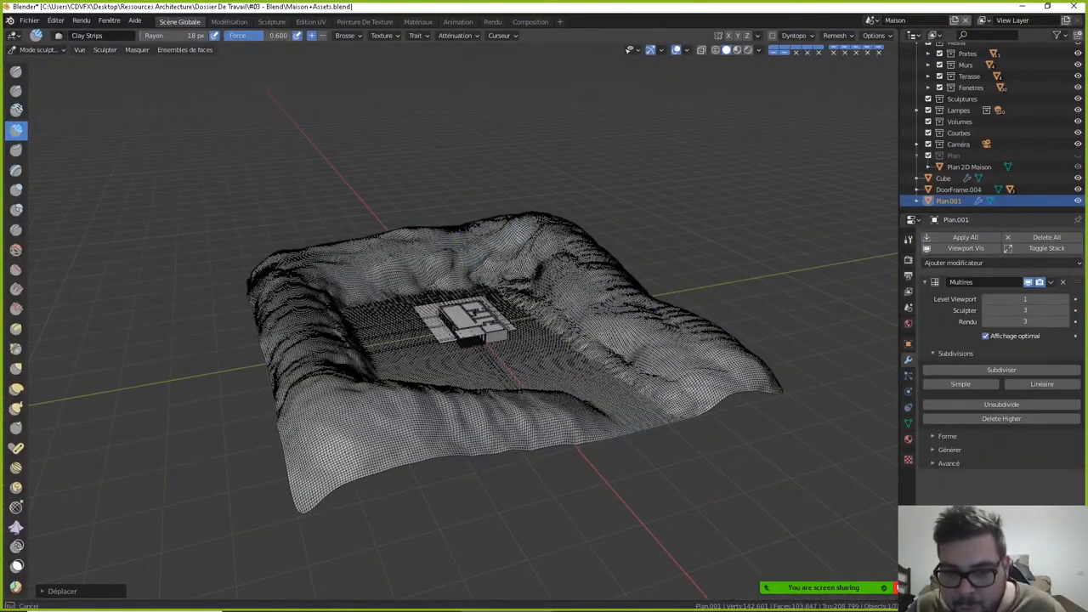
key("f")
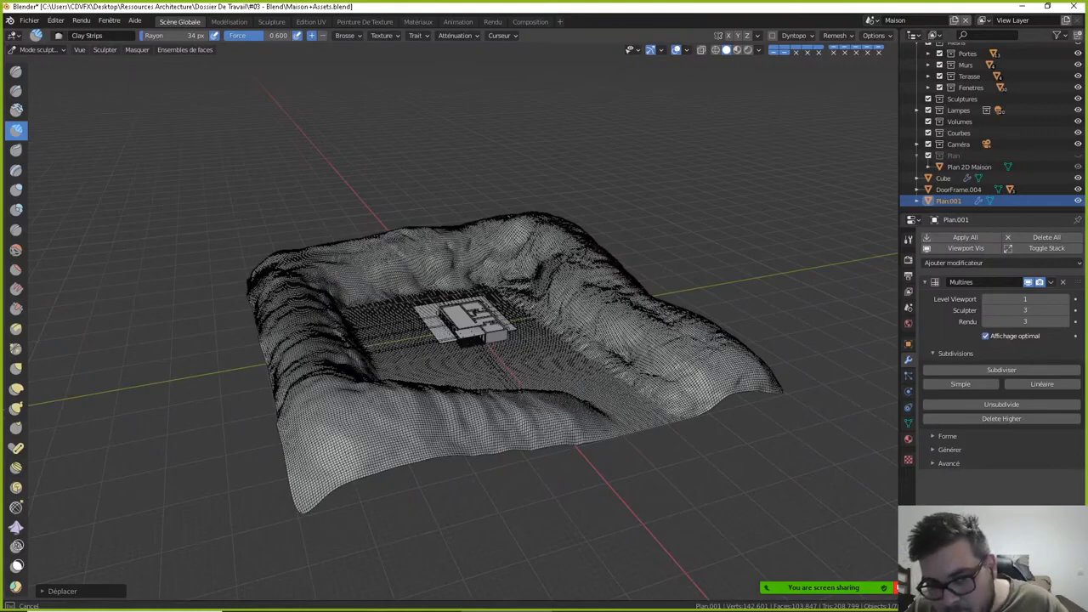
middle_click_drag(389, 252, 463, 208)
mouse_move(411, 228)
left_mouse_down()
mouse_move(323, 226)
mouse_move(248, 374)
mouse_move(270, 438)
mouse_move(357, 450)
mouse_move(473, 493)
left_mouse_up()
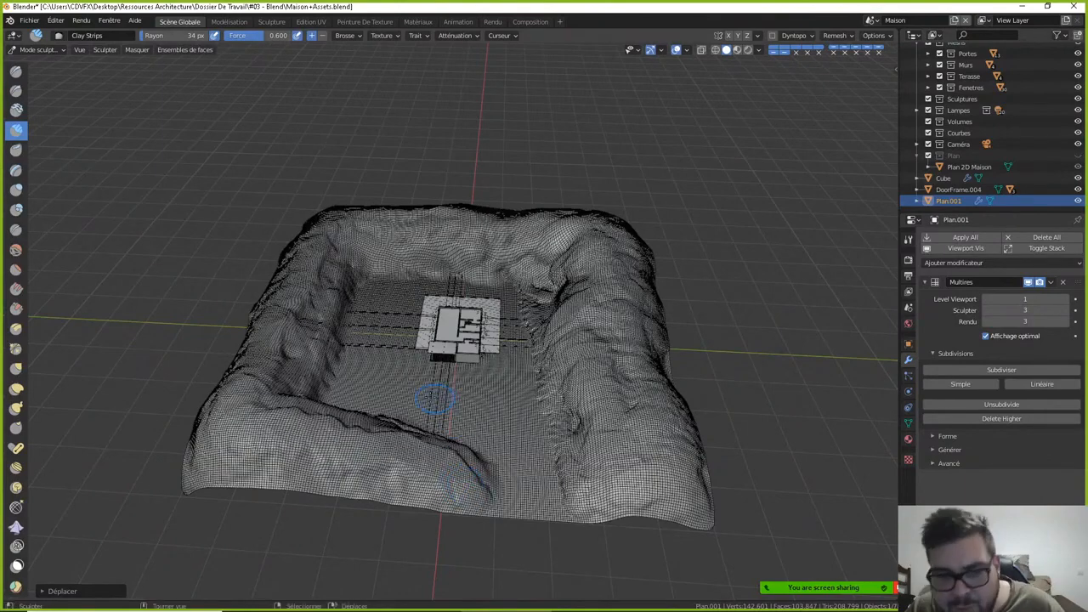
- Switch to the top view and sculpt more relief on the inner slopes of the hill corner beside the rear of the terrace
middle_click_drag(432, 377, 478, 386)
middle_click_drag(399, 396, 421, 365)
scroll(432, 243, "up", 5)
middle_click_drag(432, 243, 483, 298)
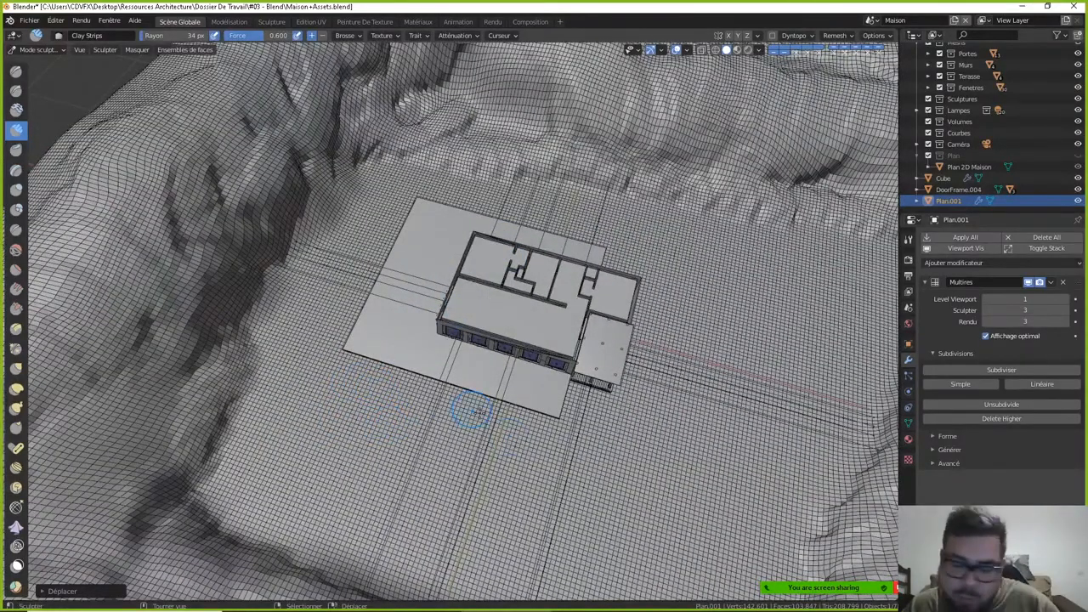
key("KP_7")
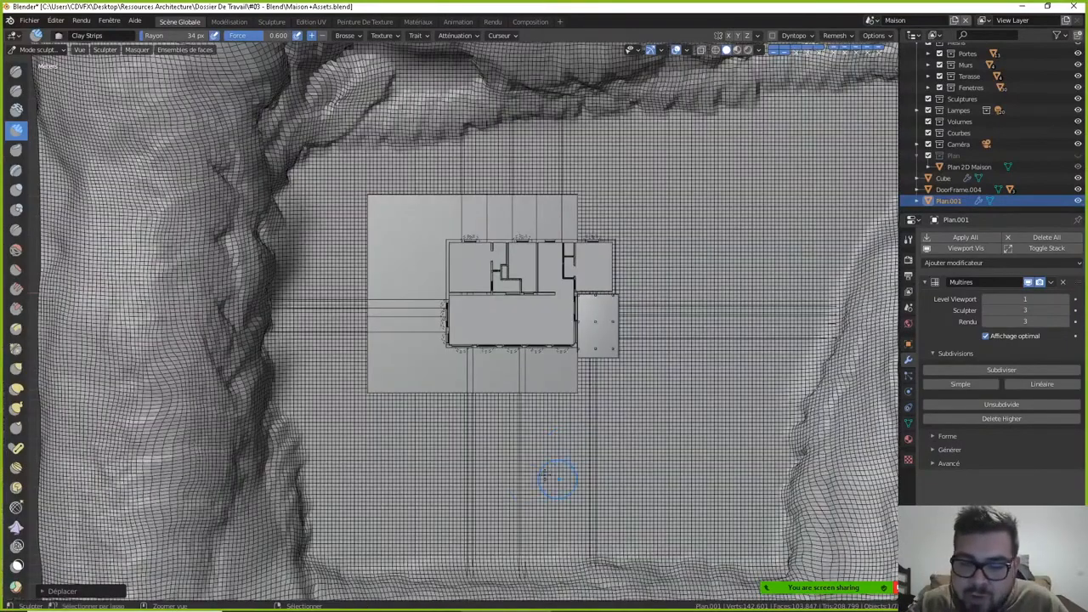
scroll(510, 481, "down", 1)
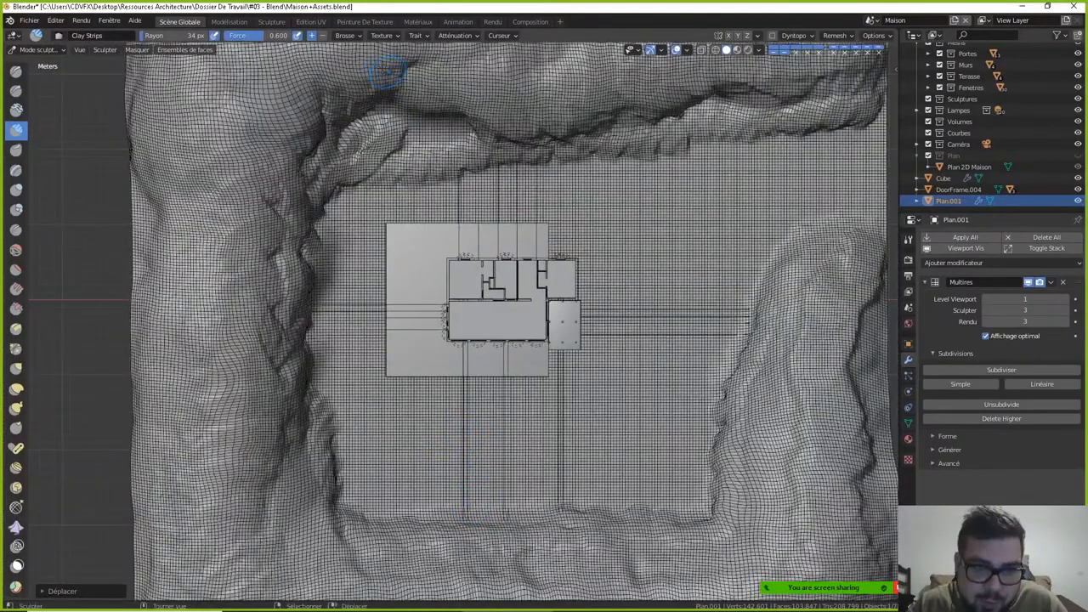
mouse_move(396, 111)
left_mouse_down()
mouse_move(314, 184)
mouse_move(310, 302)
left_mouse_up()
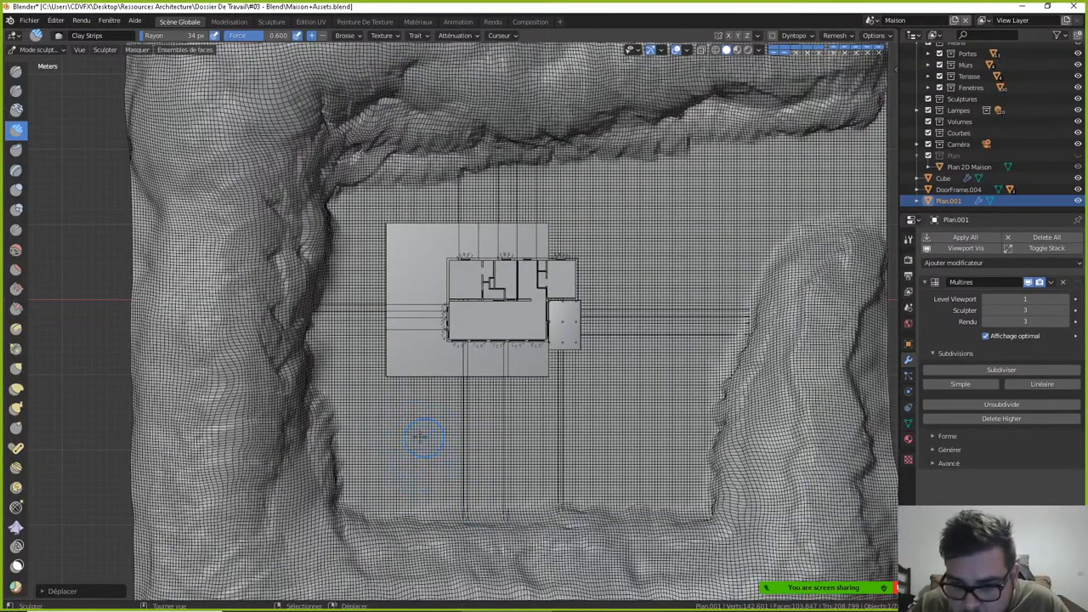
- Set the brush radius to 75 px and carve a curved basin with a round end in the flat ground before the windowed facade
key("f")
left_click(639, 435)
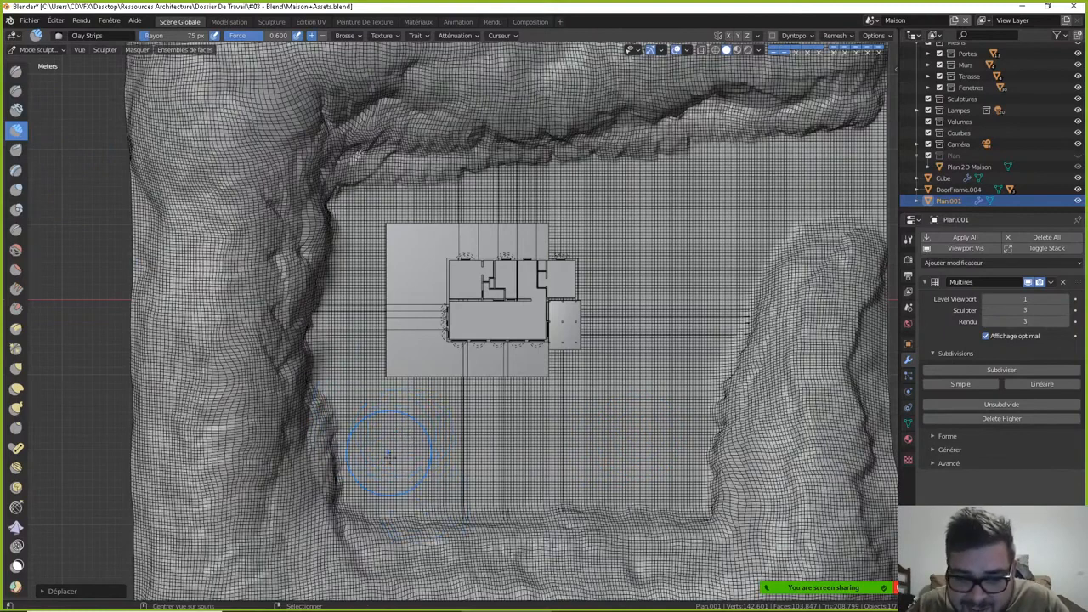
mouse_move(418, 448)
left_mouse_down()
mouse_move(406, 442)
mouse_move(383, 463)
mouse_move(411, 448)
mouse_move(401, 466)
mouse_move(410, 473)
mouse_move(410, 460)
left_mouse_up()
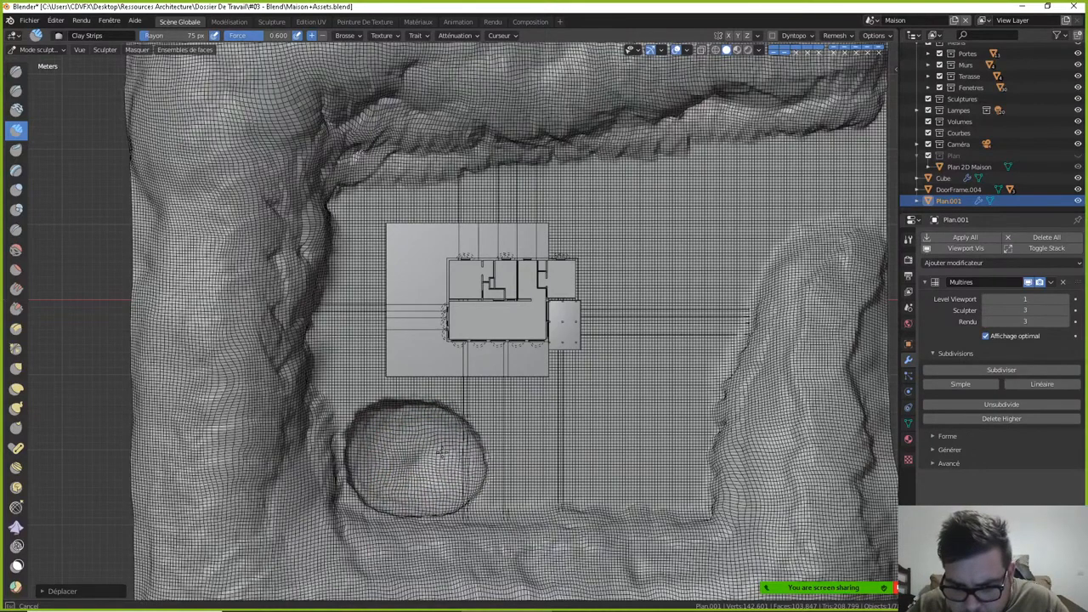
mouse_move(425, 473)
left_mouse_down()
mouse_move(583, 449)
mouse_move(625, 395)
mouse_move(678, 367)
mouse_move(573, 459)
left_mouse_up()
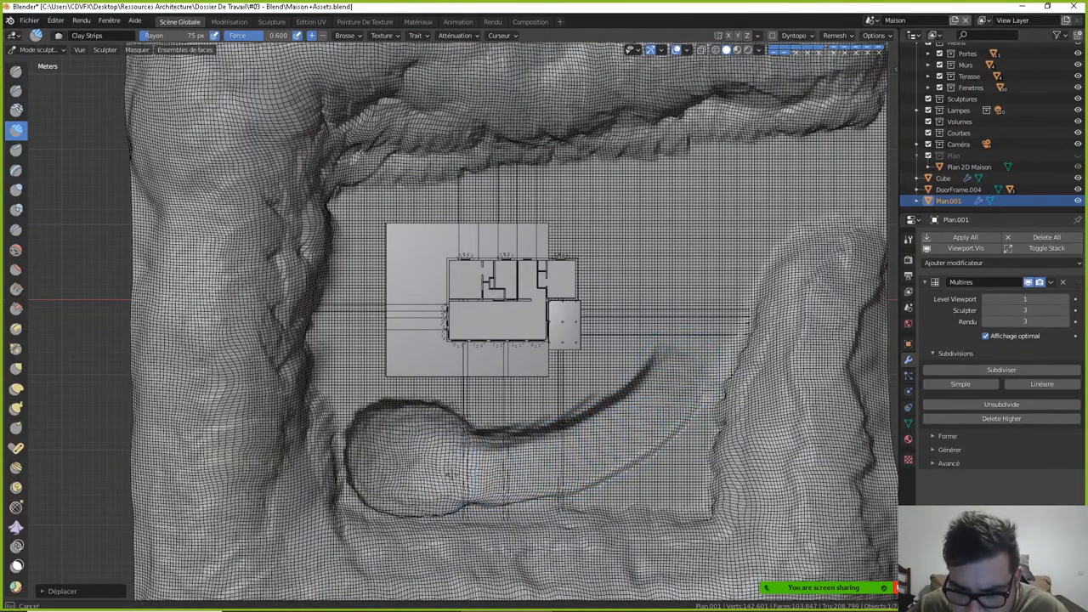
- Set the brush radius to 39 px and sculpt relief on the banks and hillside around the basin's round end
middle_click_drag(466, 471, 374, 357)
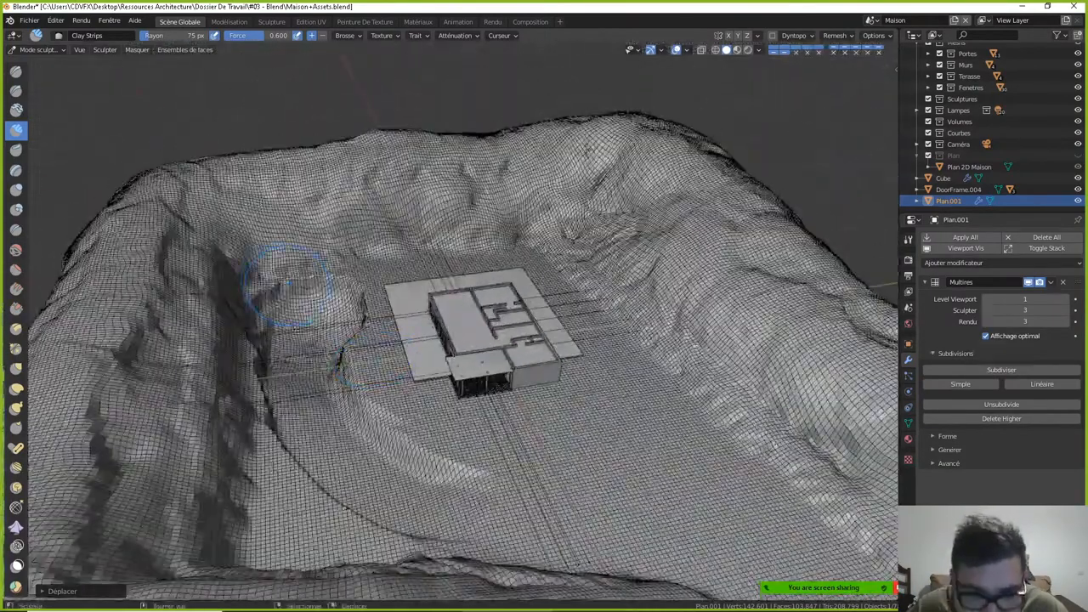
middle_click_drag(281, 280, 264, 310)
key("f")
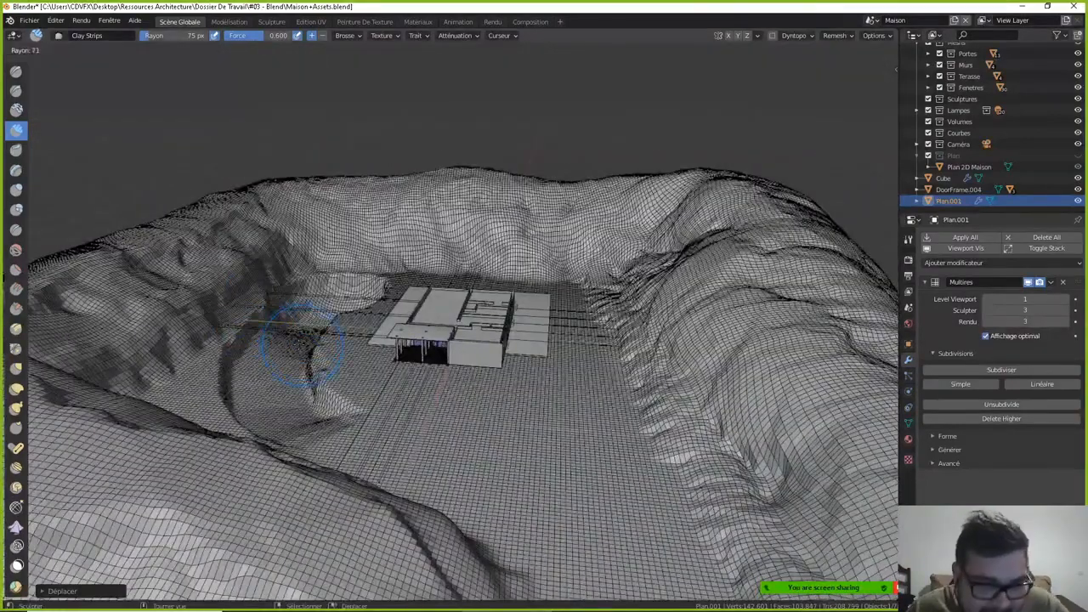
left_click(286, 347)
key("f")
left_click(271, 347)
middle_click_drag(268, 353, 294, 280)
left_click_drag(293, 284, 296, 286)
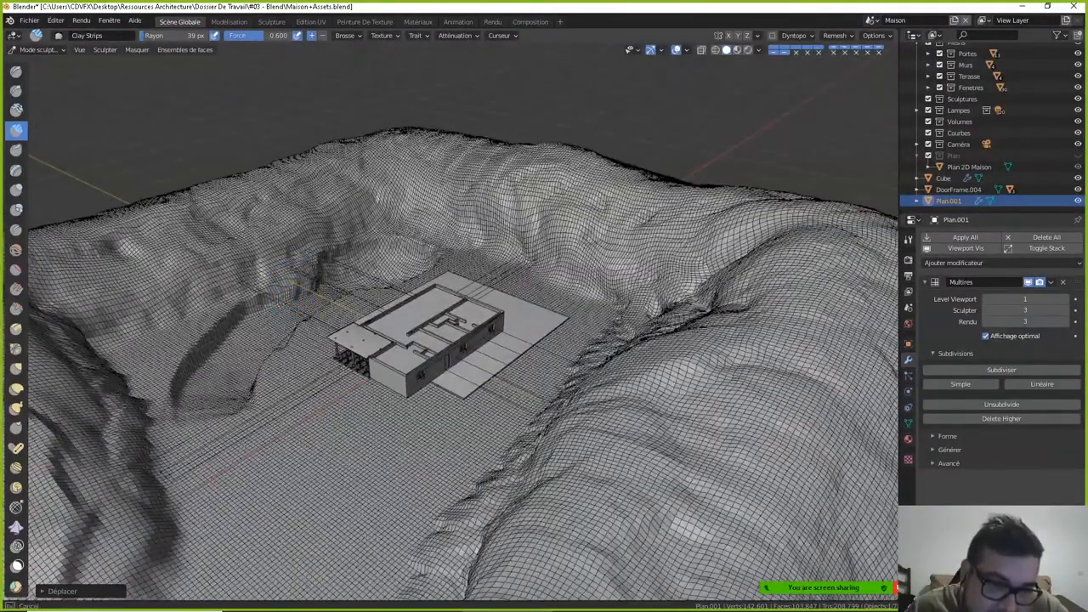
left_click_drag(330, 247, 399, 232)
middle_click_drag(399, 232, 426, 225)
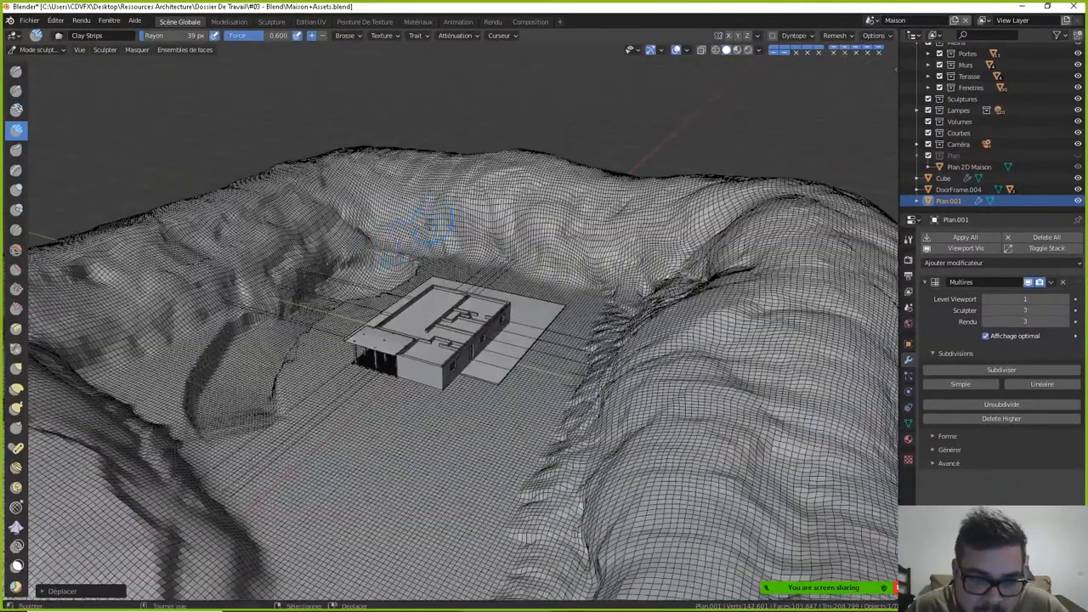
mouse_move(376, 250)
left_mouse_down()
mouse_move(416, 232)
mouse_move(383, 249)
left_mouse_up()
middle_click_drag(403, 256, 408, 244)
left_click_drag(376, 277, 402, 277)
- Shape the long banks of the basin with the 39 px brush, on both the house side and the hill side
mouse_move(402, 277)
middle_mouse_down()
mouse_move(453, 278)
mouse_move(348, 289)
mouse_move(357, 344)
middle_mouse_up()
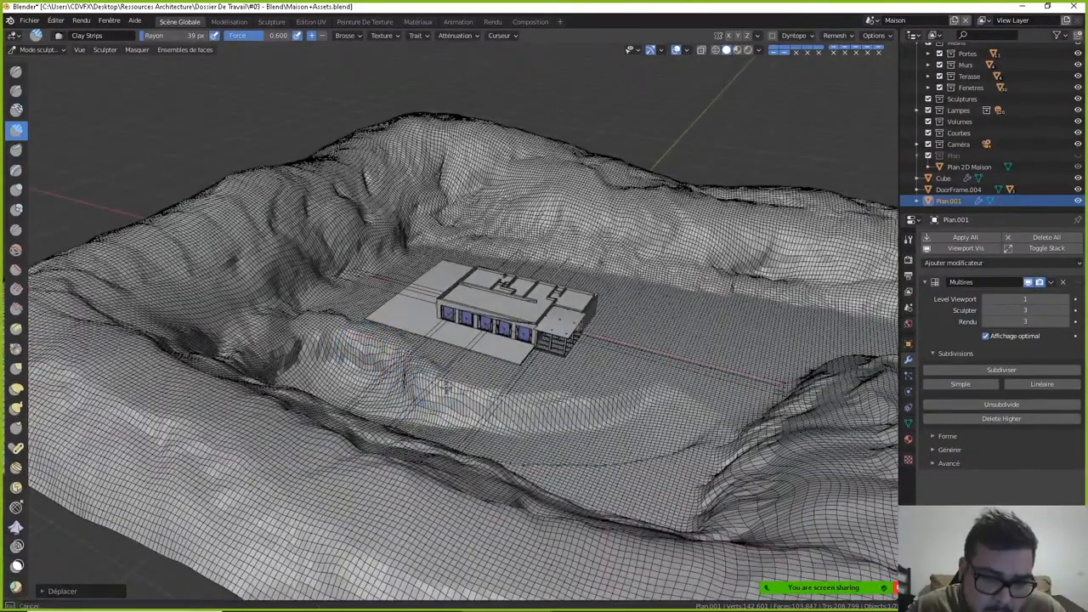
mouse_move(429, 378)
left_mouse_down()
mouse_move(568, 417)
mouse_move(667, 398)
left_mouse_up()
middle_click_drag(680, 399, 724, 415)
left_click_drag(729, 412, 699, 441)
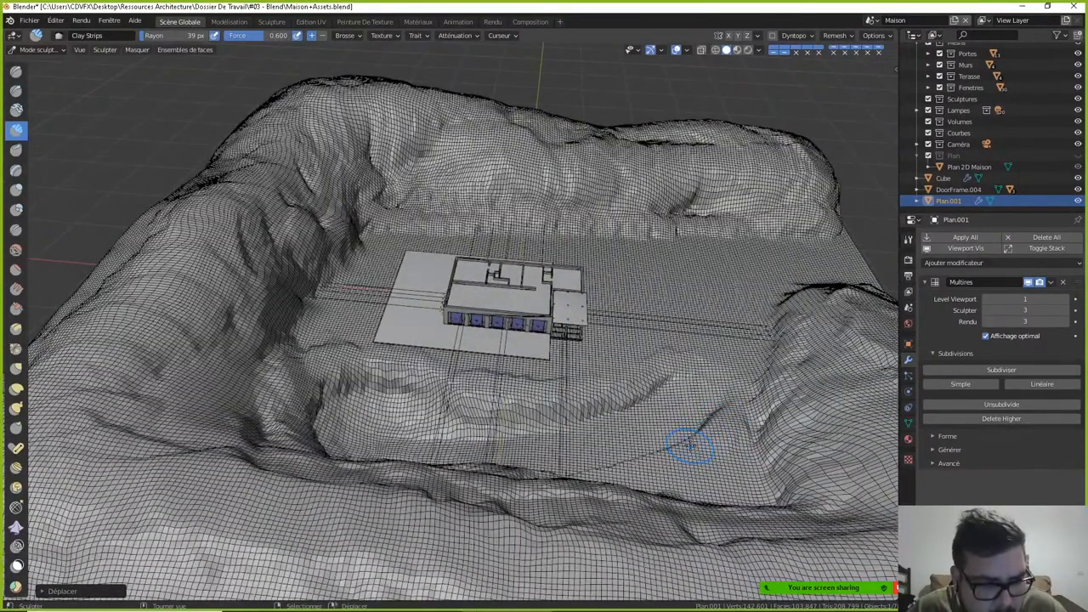
middle_click_drag(690, 446, 661, 429)
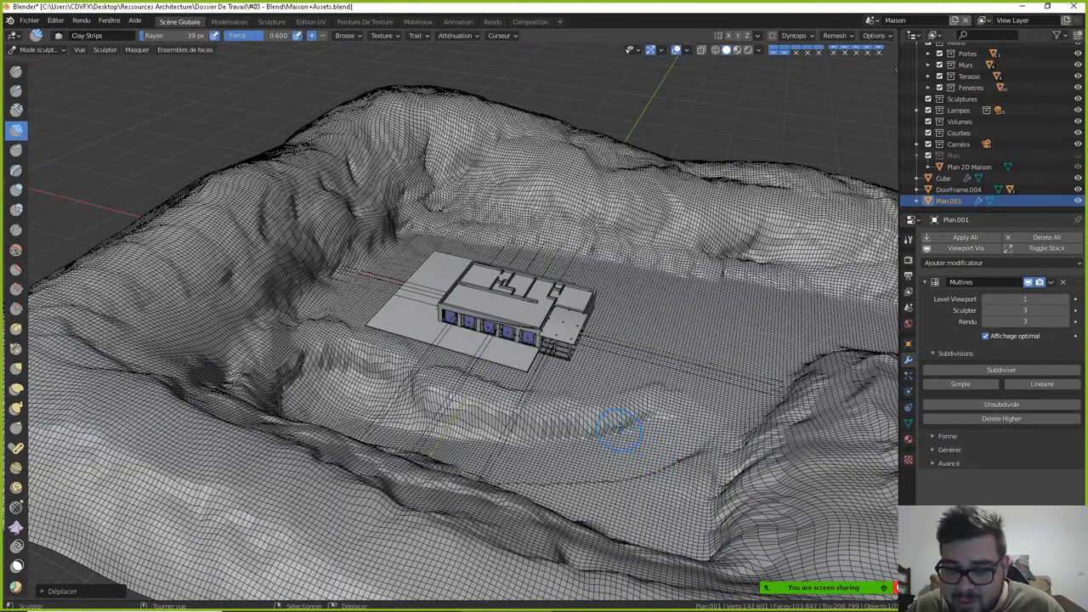
middle_click_drag(587, 425, 417, 407)
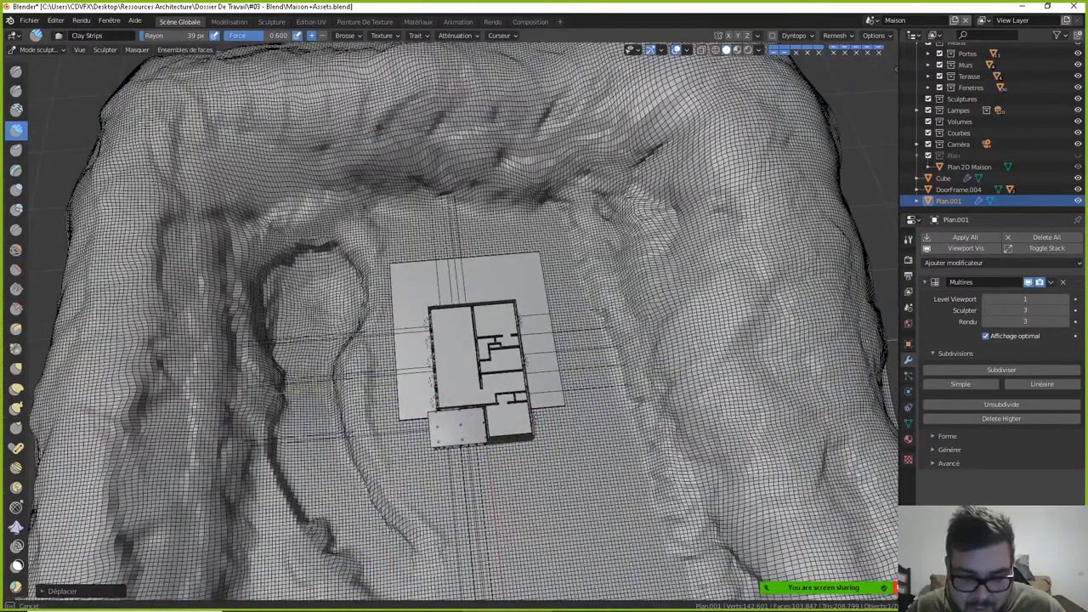
left_click_drag(293, 513, 257, 396)
middle_click_drag(357, 285, 382, 230)
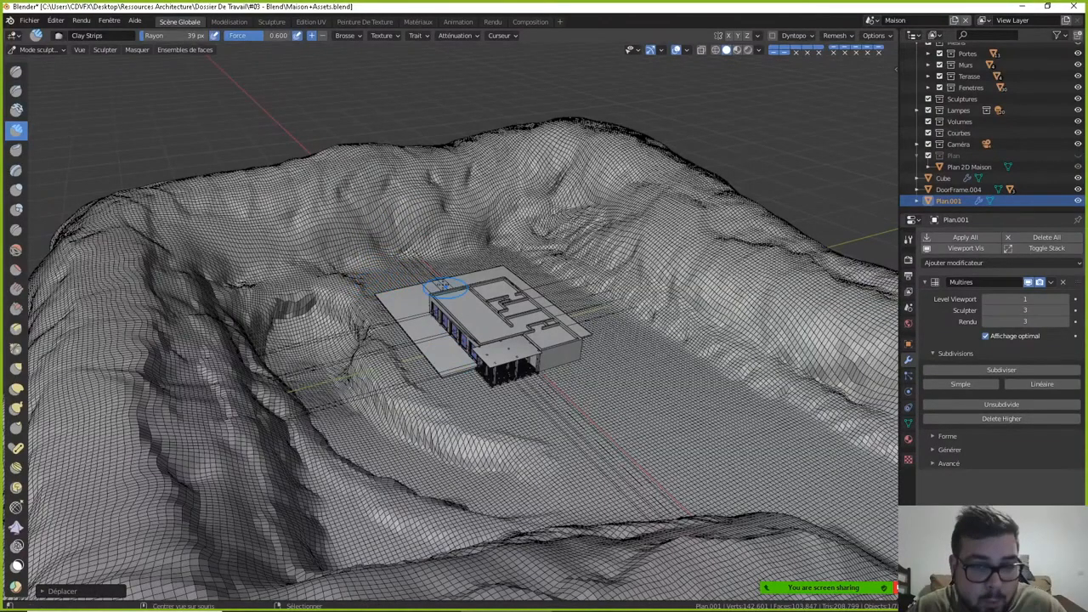
- Sculpt additional relief on the crest and outer slopes of the hill on the terrace side of the house
key("KP_1")
middle_click_drag(457, 238, 506, 291)
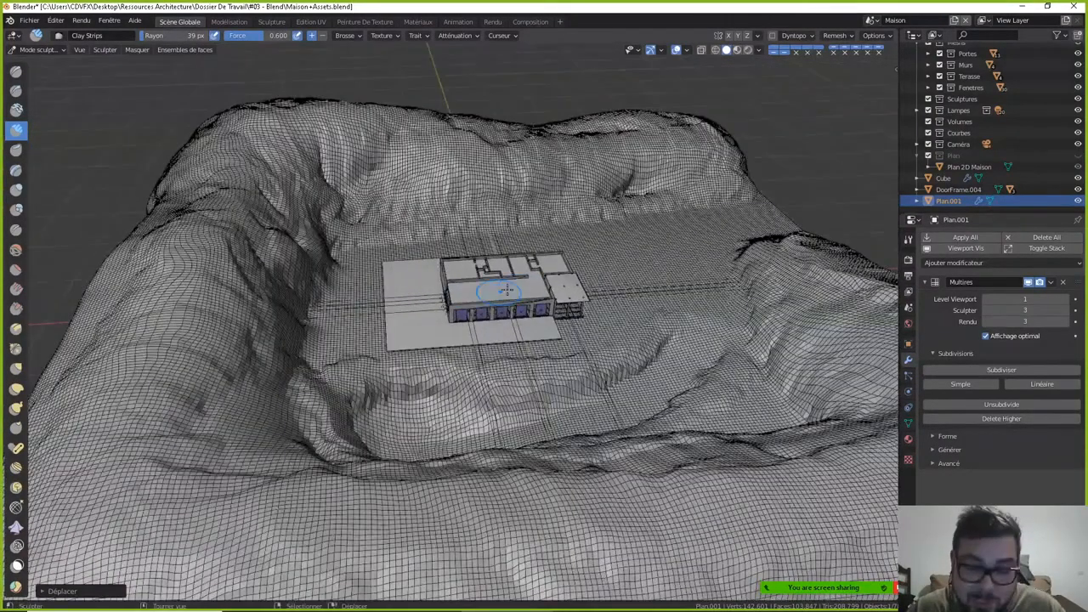
middle_click_drag(407, 236, 412, 314)
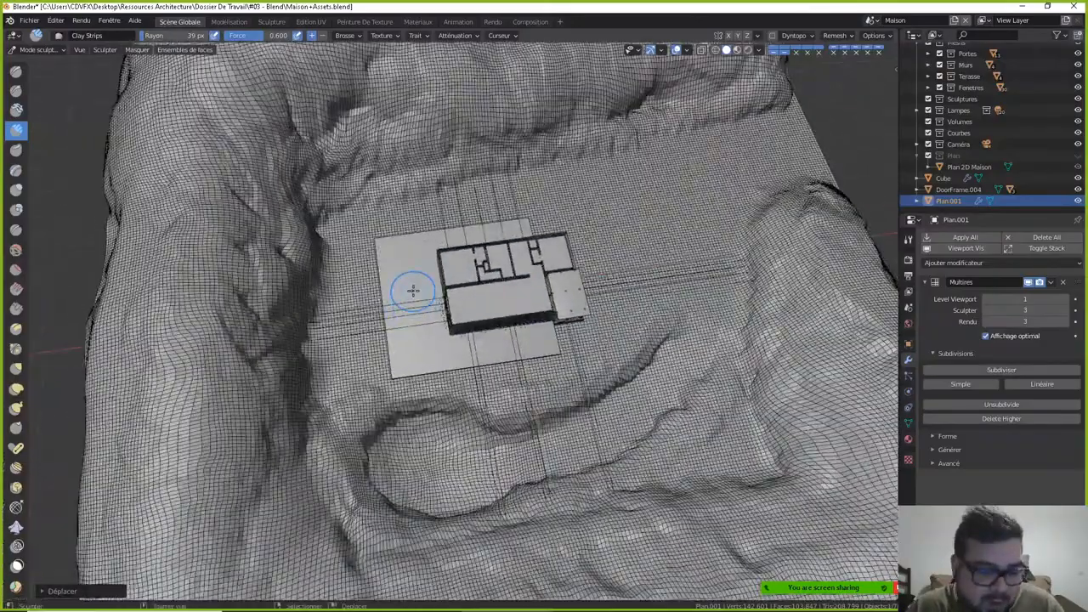
key("Tab")
key("Tab")
middle_click_drag(410, 280, 522, 328)
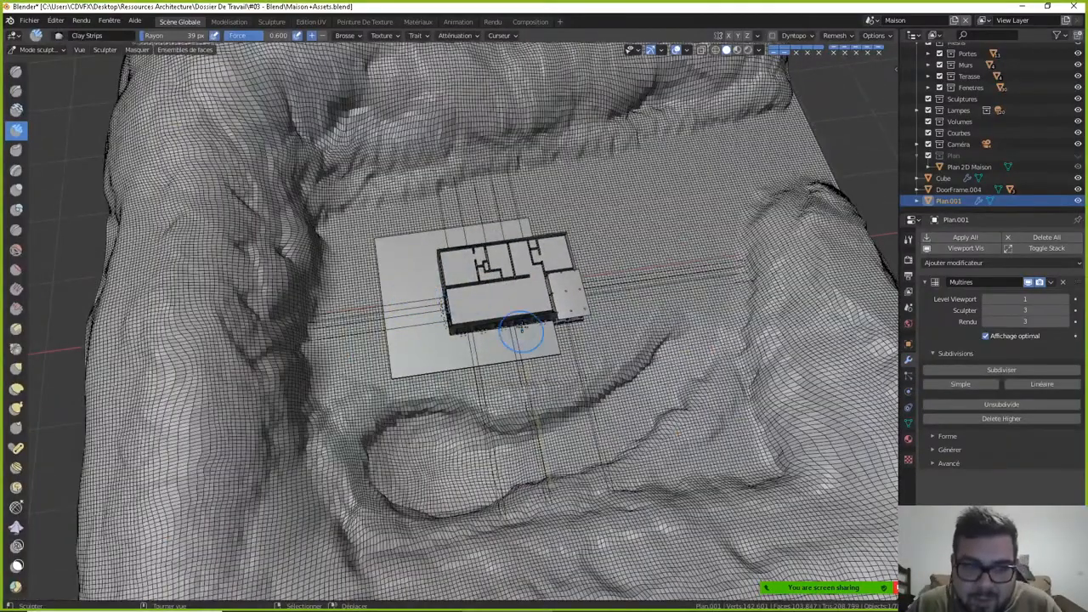
middle_click_drag(417, 250, 423, 204)
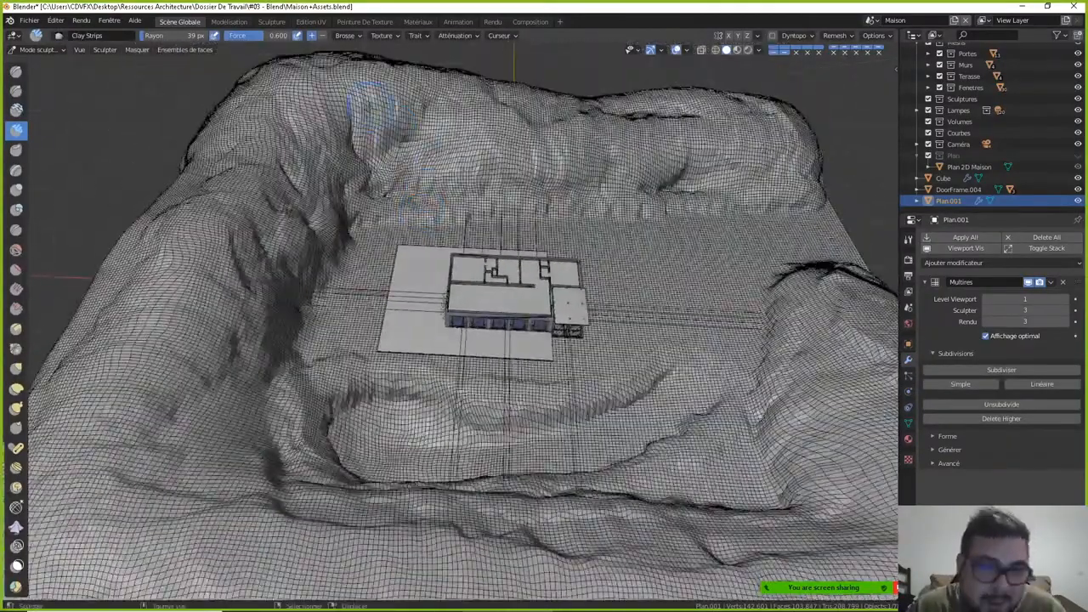
mouse_move(306, 98)
left_mouse_down()
mouse_move(287, 132)
mouse_move(236, 170)
mouse_move(204, 171)
left_mouse_up()
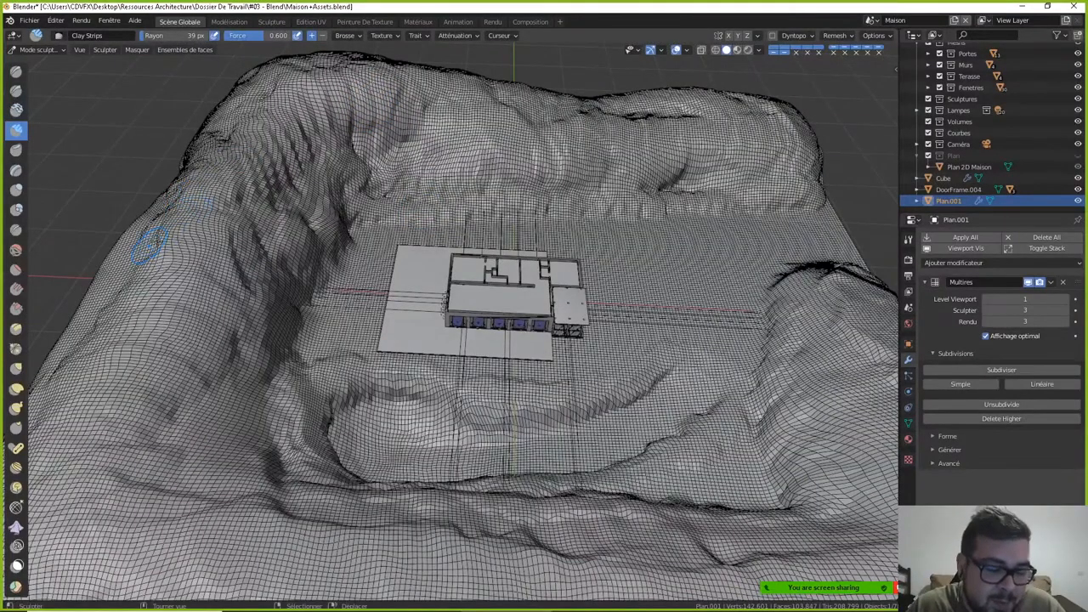
mouse_move(162, 241)
middle_mouse_down()
mouse_move(170, 255)
mouse_move(148, 259)
middle_mouse_up()
mouse_move(161, 259)
left_mouse_down()
mouse_move(128, 302)
mouse_move(140, 374)
mouse_move(195, 451)
mouse_move(329, 506)
left_mouse_up()
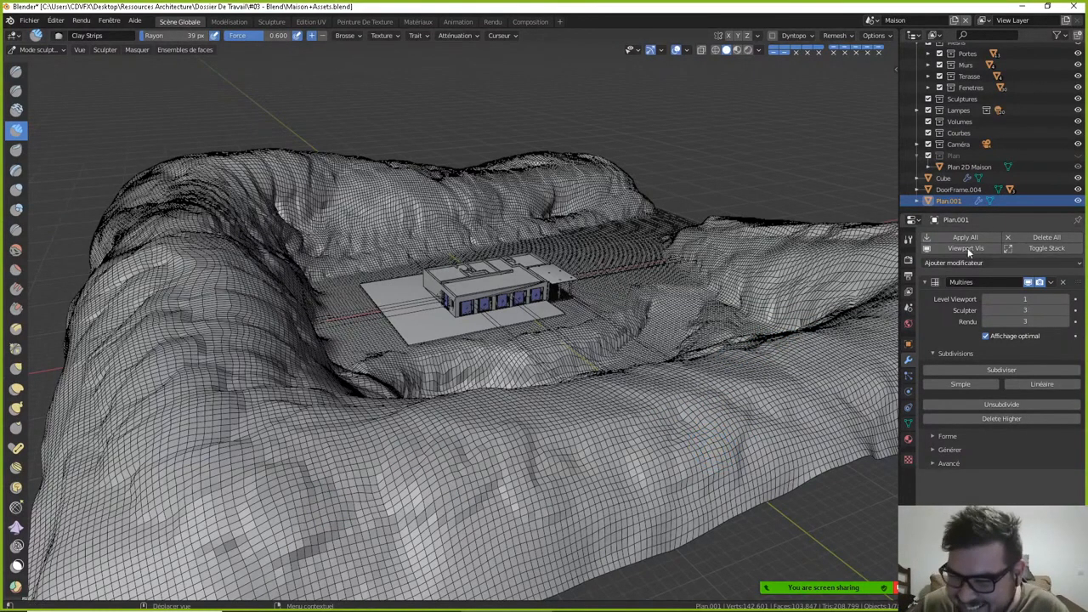
- Set the Clay Strips strength to 0.245 and sculpt gentle undulations along the flat ground between the house and the long hillside
middle_click_drag(702, 268, 685, 406)
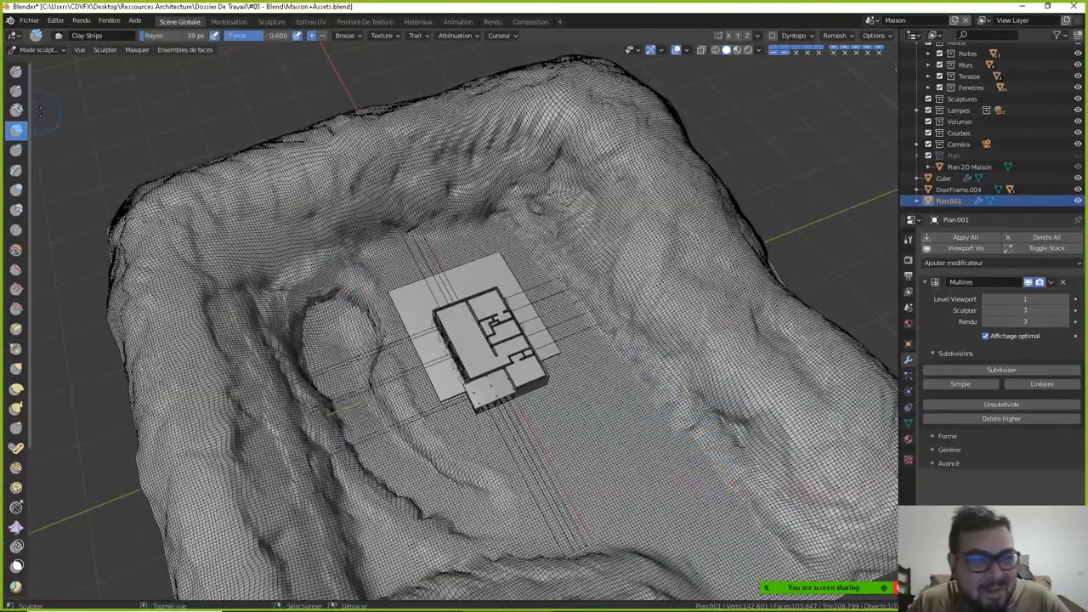
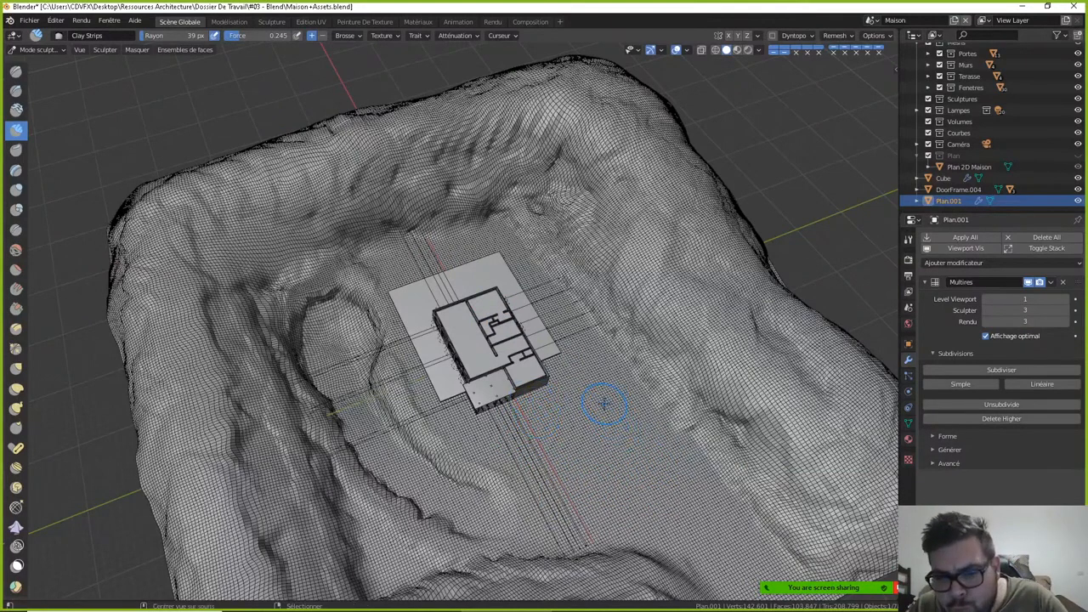
left_click_drag(605, 403, 620, 420)
left_click_drag(627, 427, 656, 455)
left_click_drag(661, 466, 724, 537)
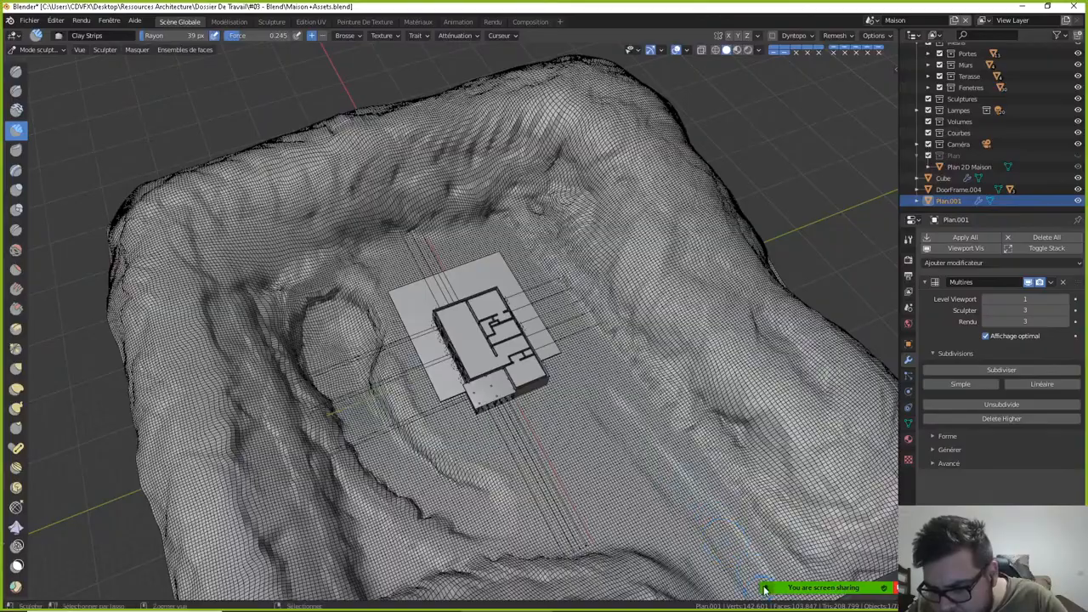
- Sculpt soft relief from the top view across the flat ground around the house and along the foot of the hills
middle_click_drag(767, 586, 472, 340)
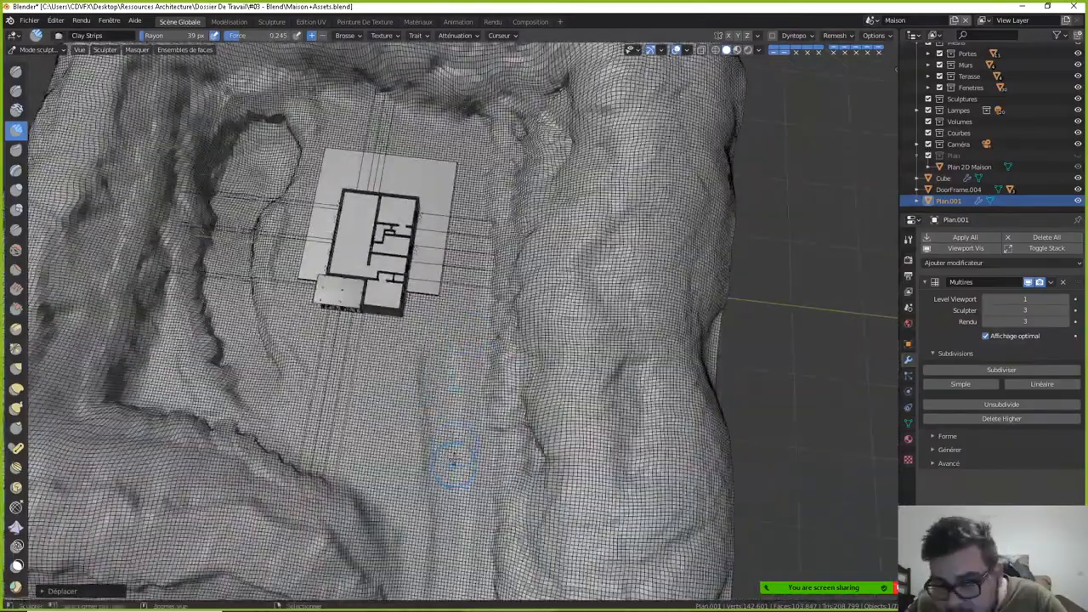
middle_click_drag(449, 425, 441, 331, "alt")
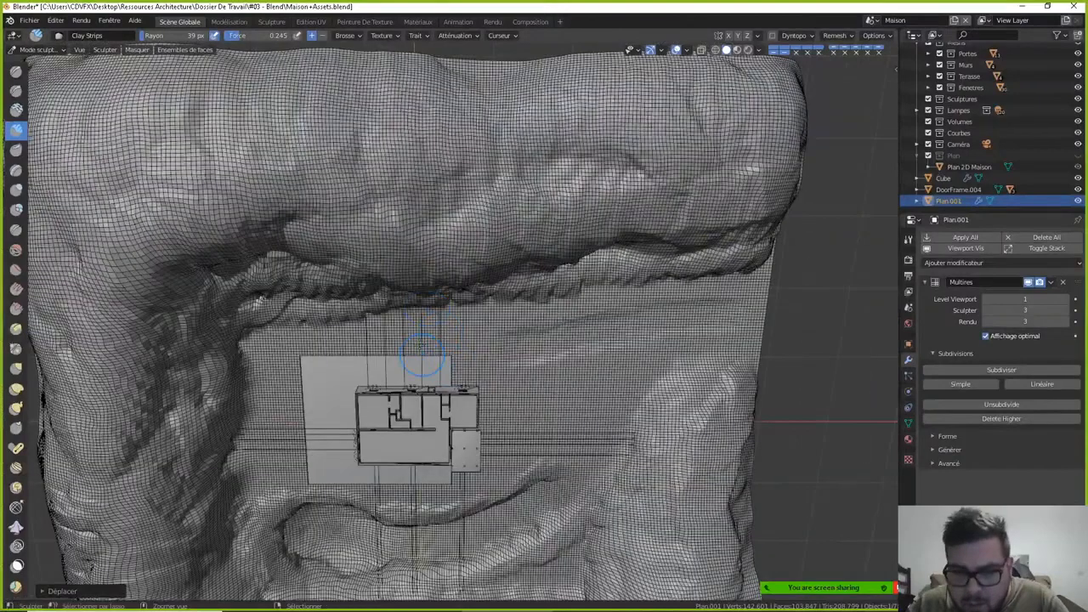
key("KP_7")
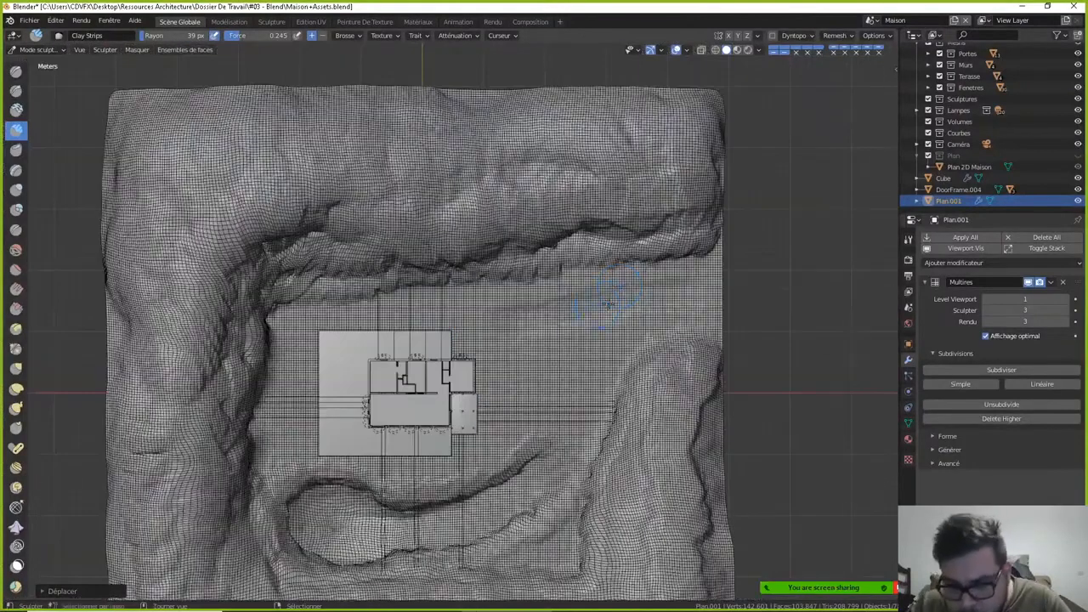
left_click_drag(538, 321, 594, 311)
mouse_move(657, 297)
left_mouse_down()
mouse_move(713, 303)
mouse_move(713, 287)
left_mouse_up()
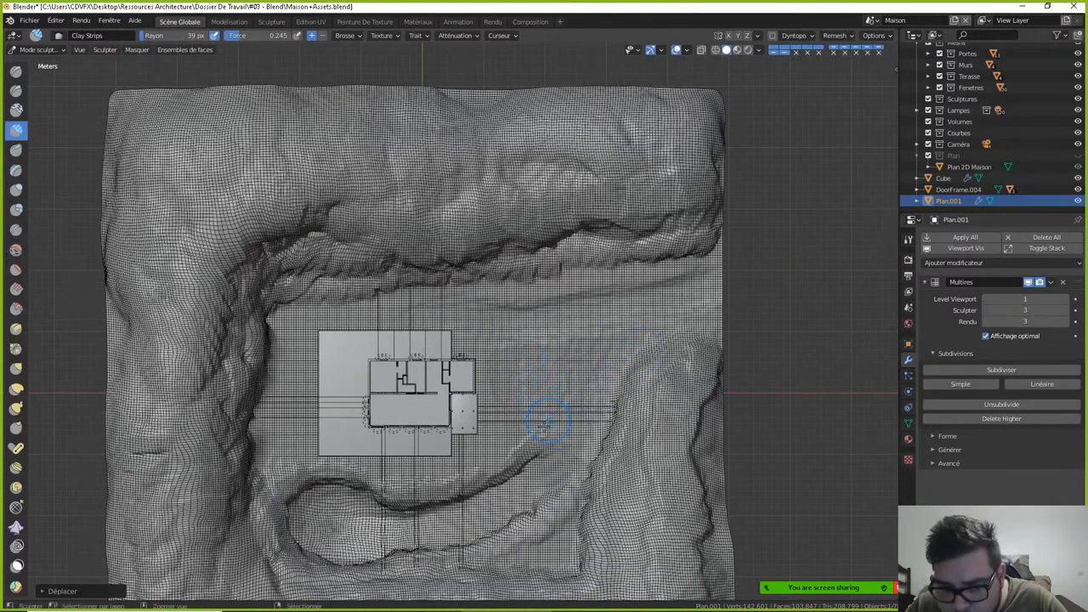
mouse_move(546, 296)
left_mouse_down()
mouse_move(554, 280)
mouse_move(505, 279)
left_mouse_up()
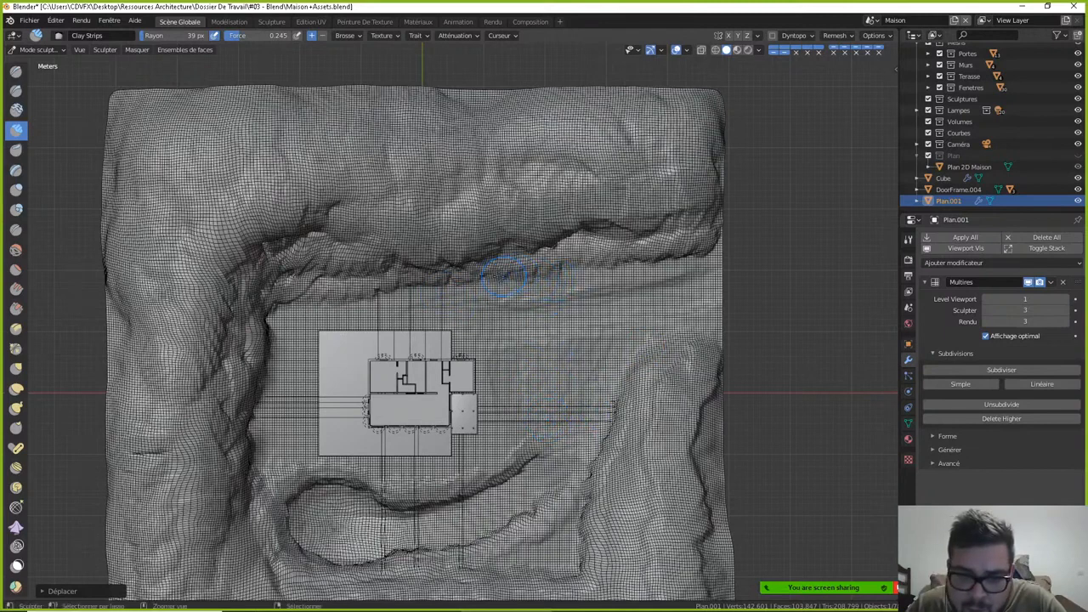
left_click_drag(437, 291, 319, 298)
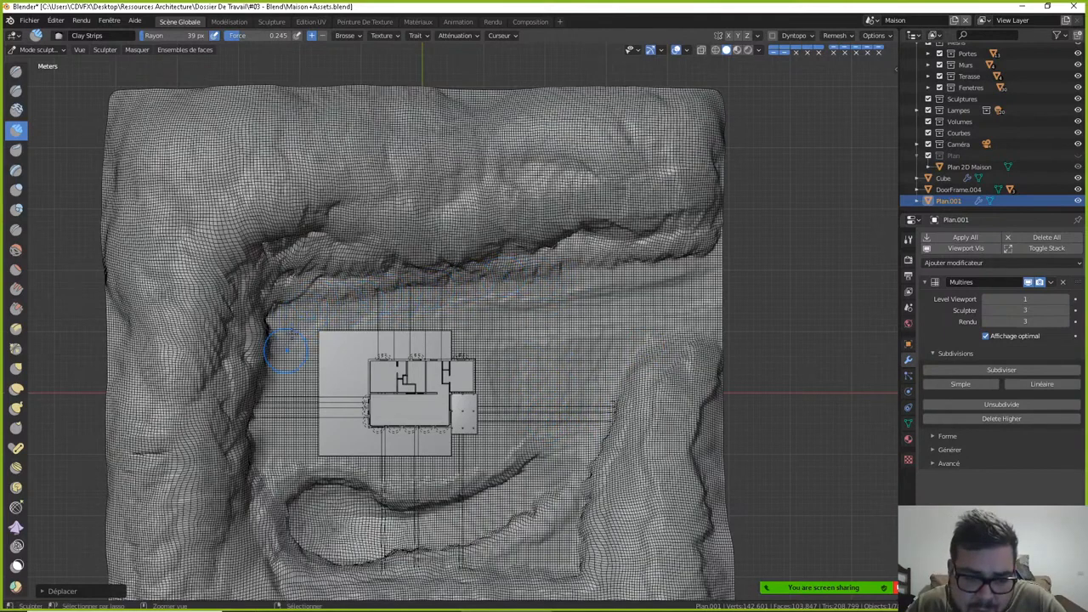
mouse_move(287, 352)
left_mouse_down()
mouse_move(282, 396)
mouse_move(302, 437)
left_mouse_up()
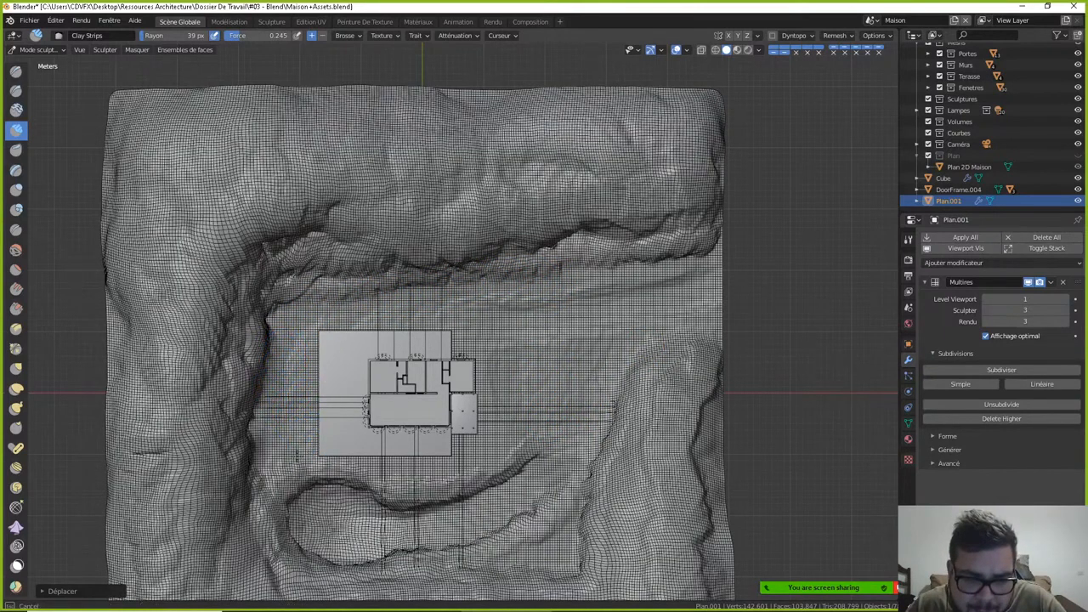
- Inspect the sculpted ground near the house and try to apply the Multires modifier in Sculpt Mode
mouse_move(340, 352)
middle_mouse_down()
mouse_move(366, 255)
mouse_move(489, 195)
mouse_move(491, 267)
middle_mouse_up()
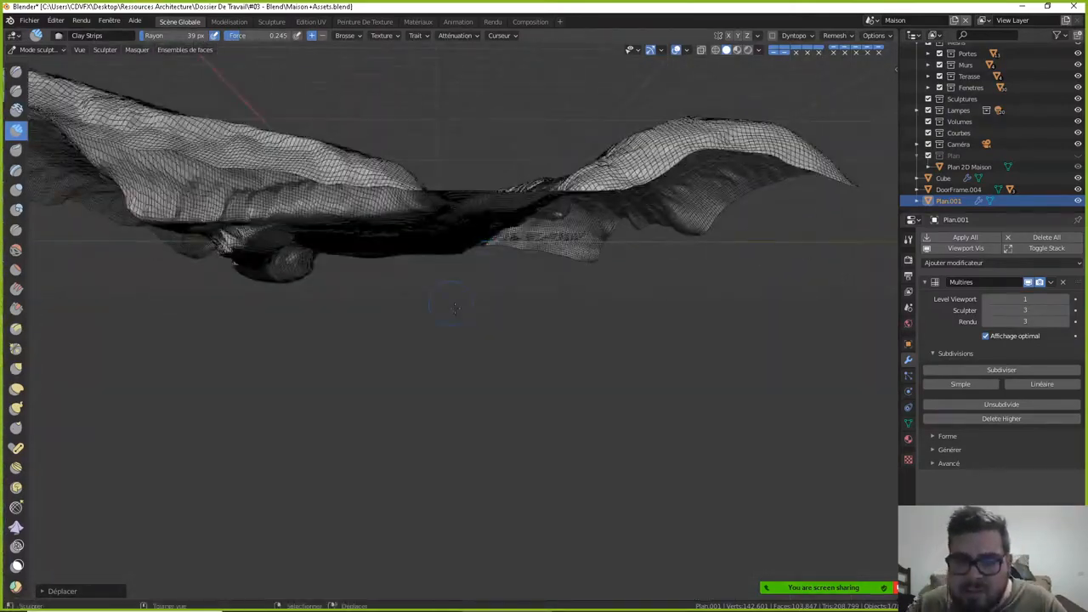
mouse_move(455, 309)
middle_mouse_down()
mouse_move(435, 345)
mouse_move(509, 250)
mouse_move(509, 262)
middle_mouse_up()
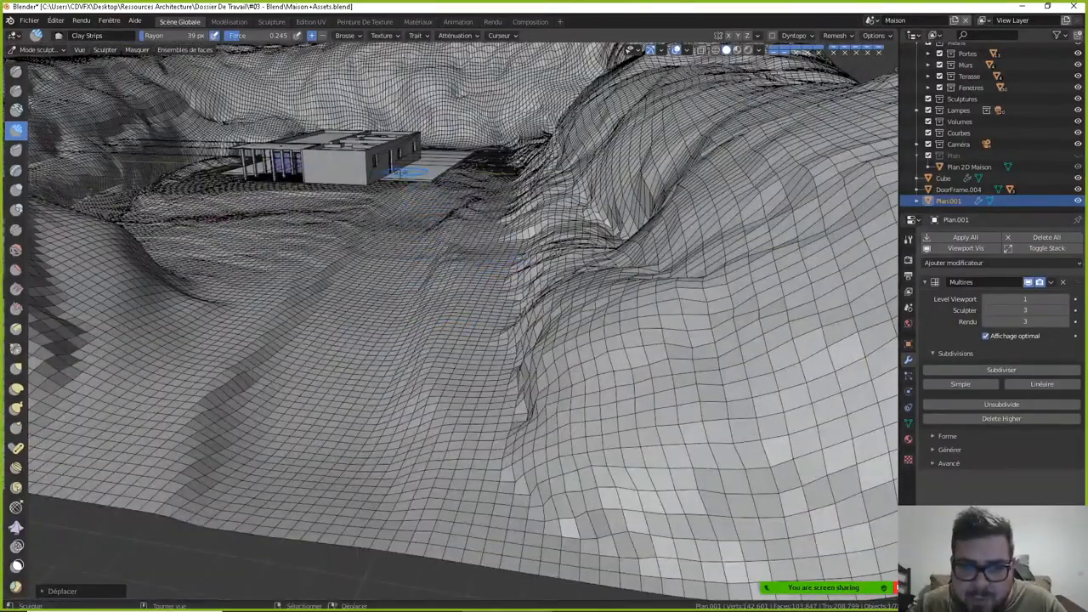
mouse_move(432, 170)
middle_mouse_down()
mouse_move(289, 169)
mouse_move(268, 191)
middle_mouse_up()
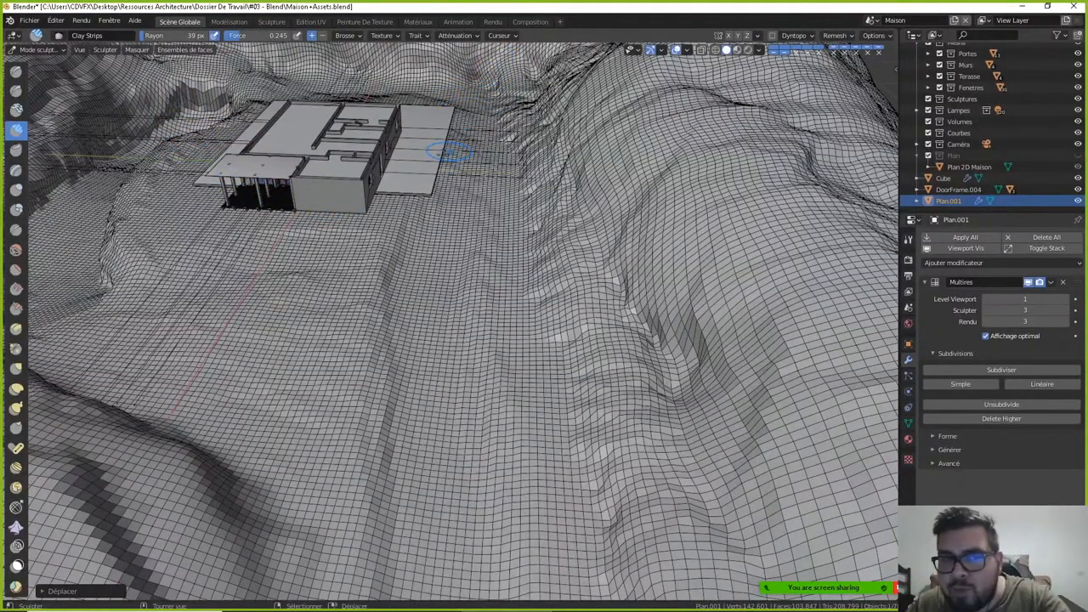
key("Tab")
key("Tab")
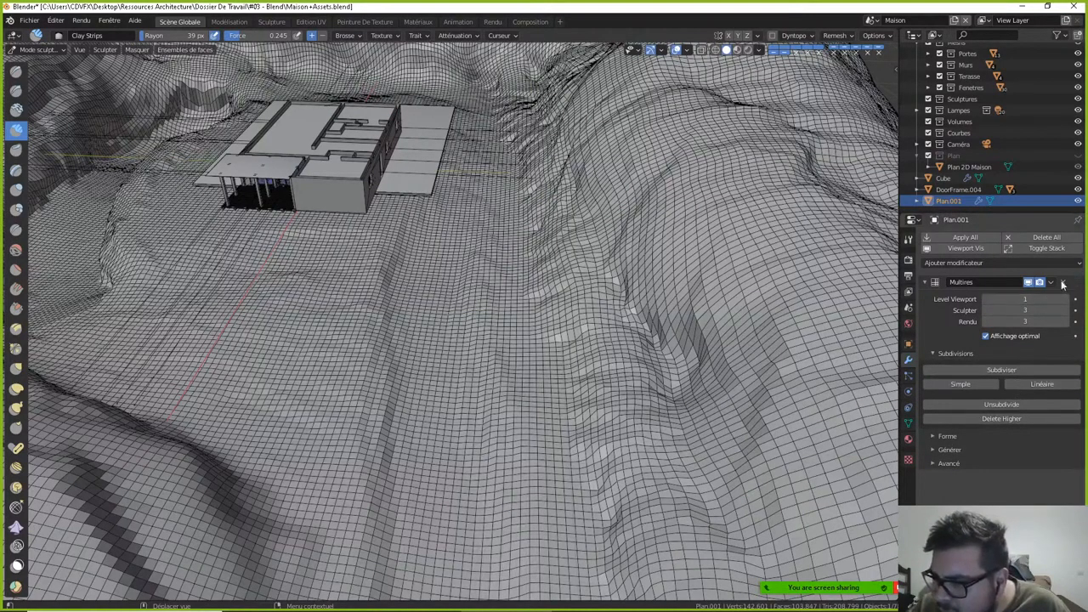
key("ctrl+a")
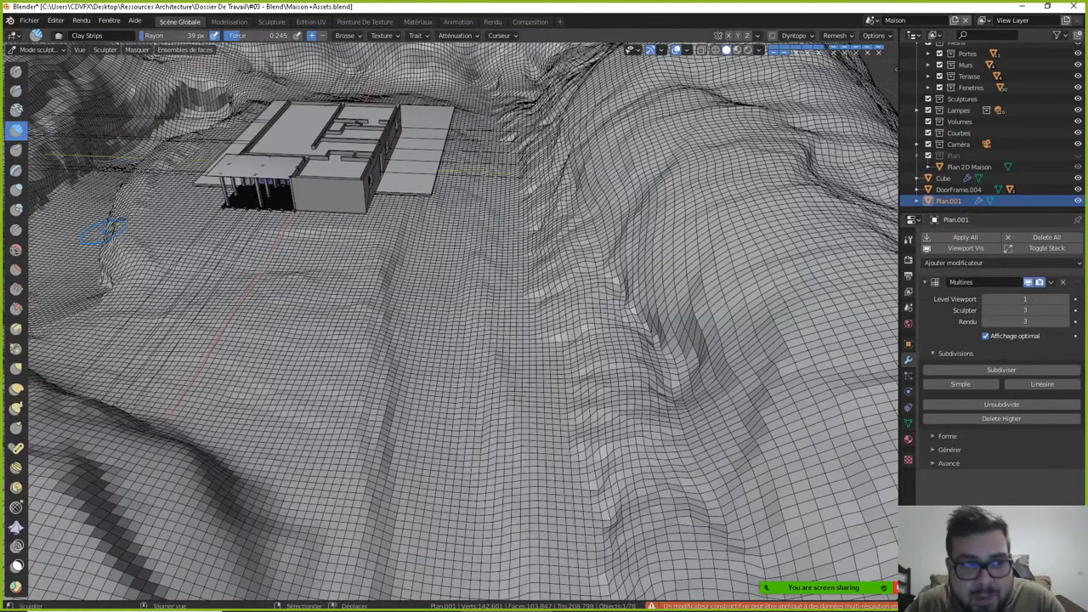
- Switch the terrain to Object Mode and raise its Multires viewport level to 3
left_click(38, 49)
left_click(64, 66)
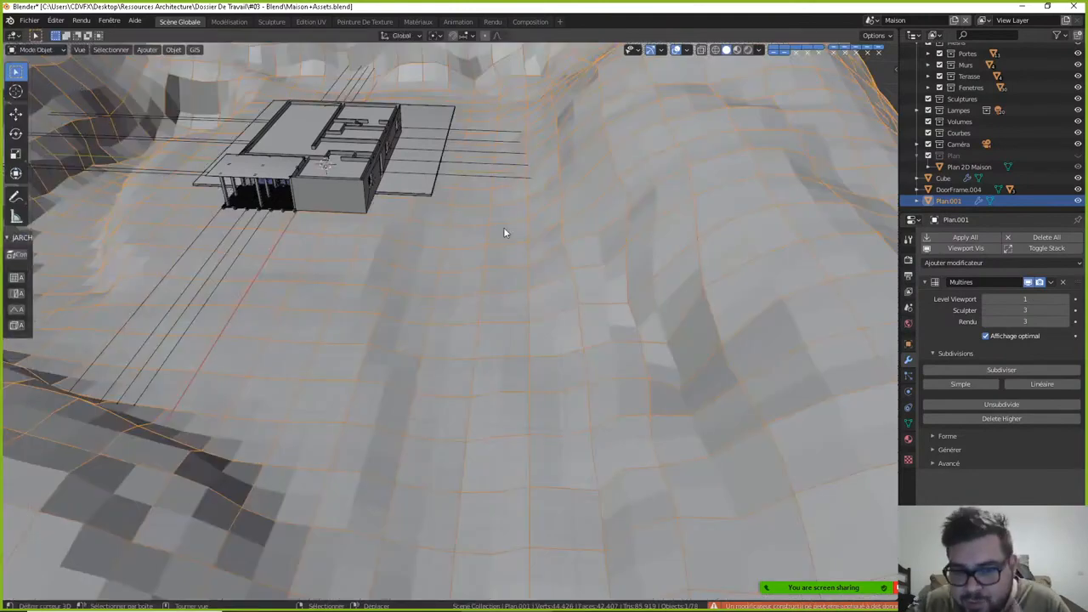
scroll(426, 300, "down", 4)
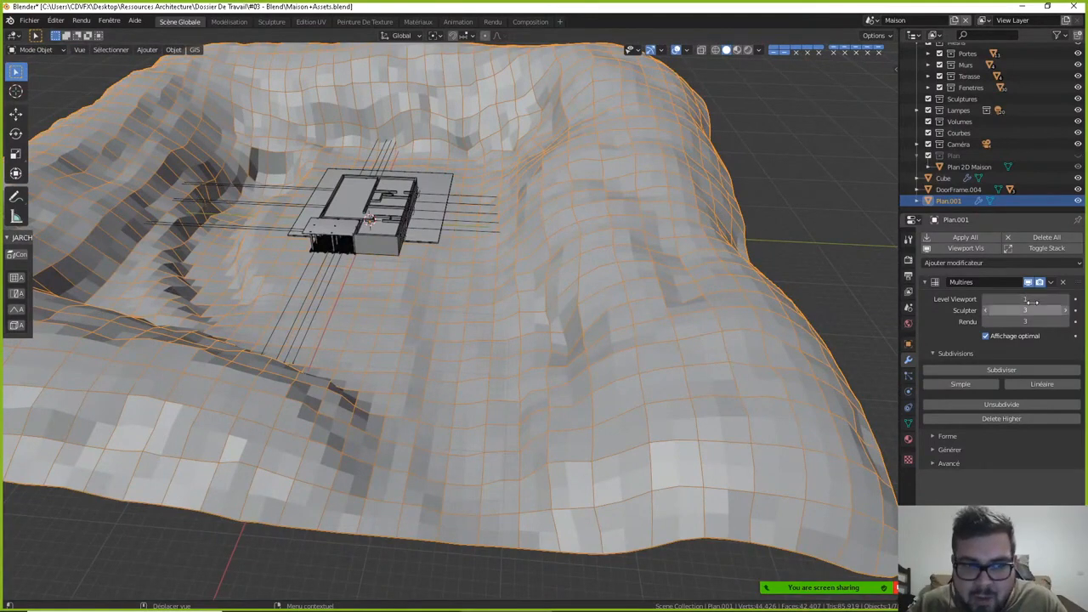
left_click(1063, 300)
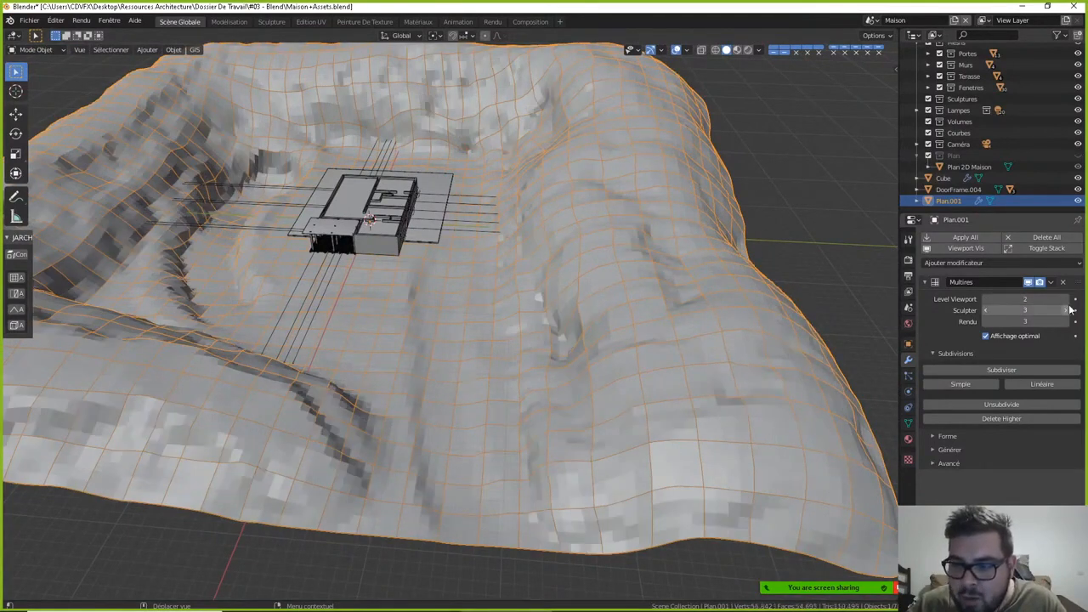
left_click(1063, 300)
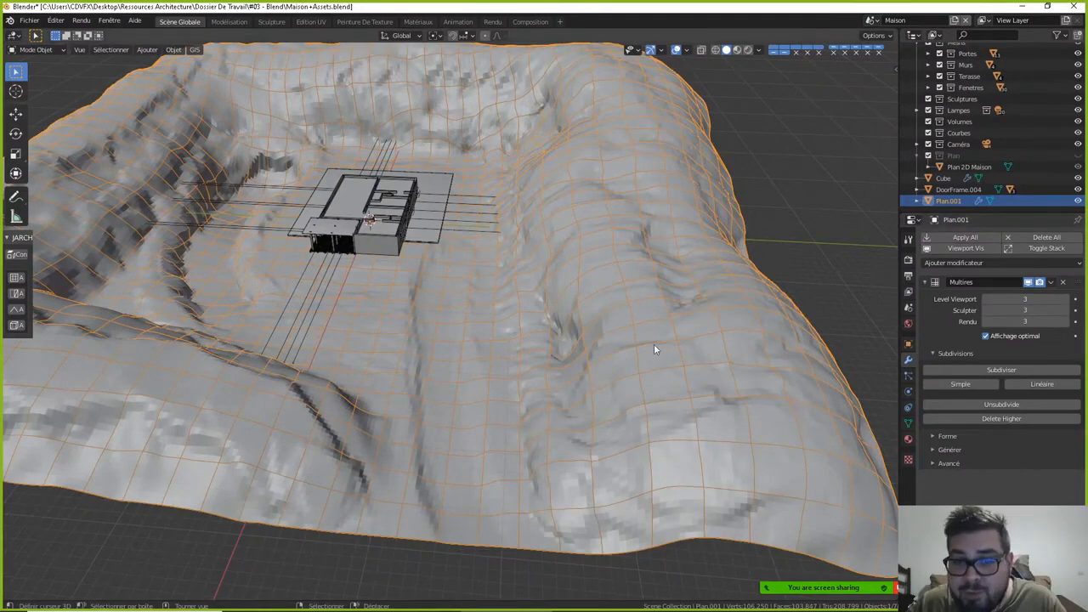
- Shade the terrain smooth and enable Auto Smooth with an angle of 180°
right_click(571, 307)
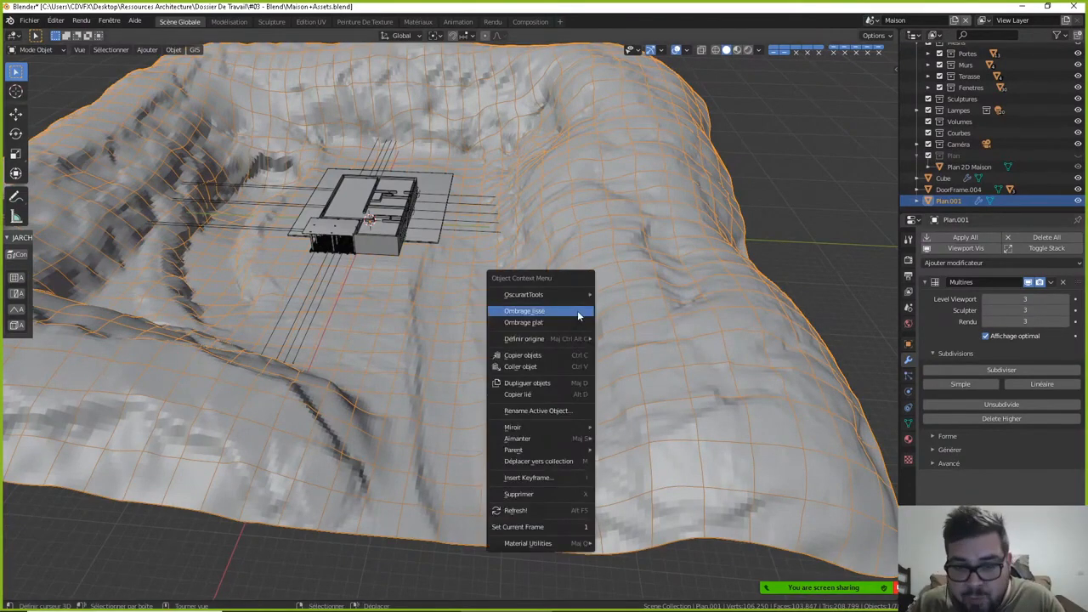
left_click(557, 313)
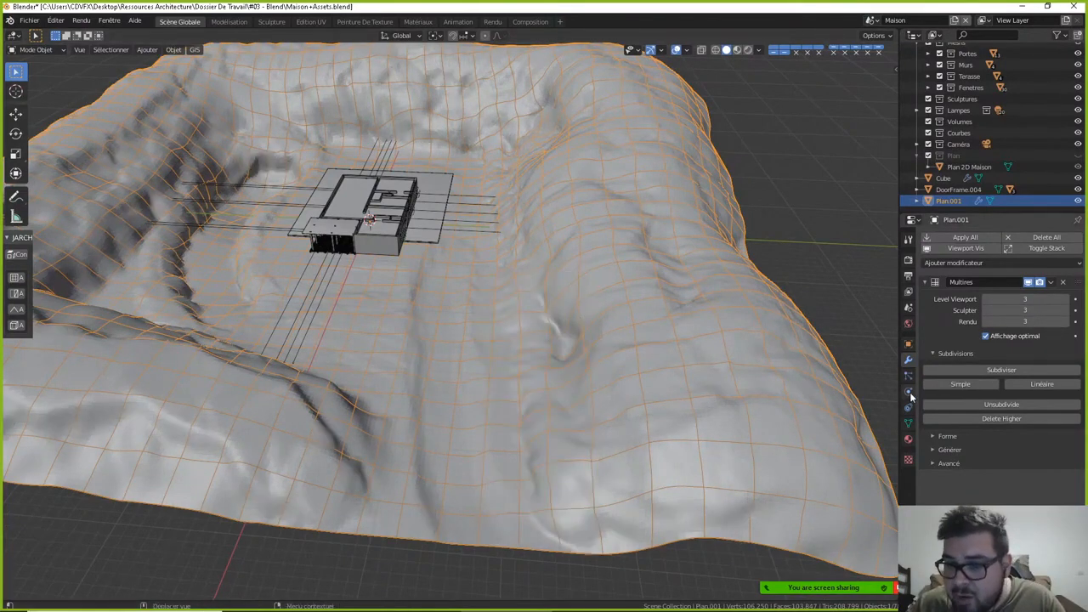
left_click(909, 423)
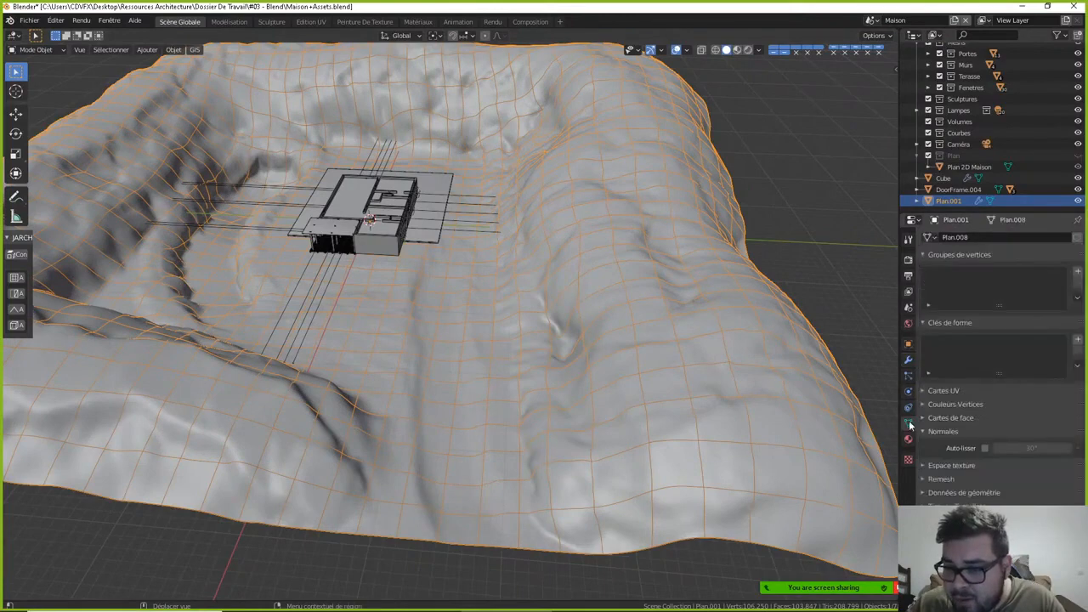
left_click(985, 448)
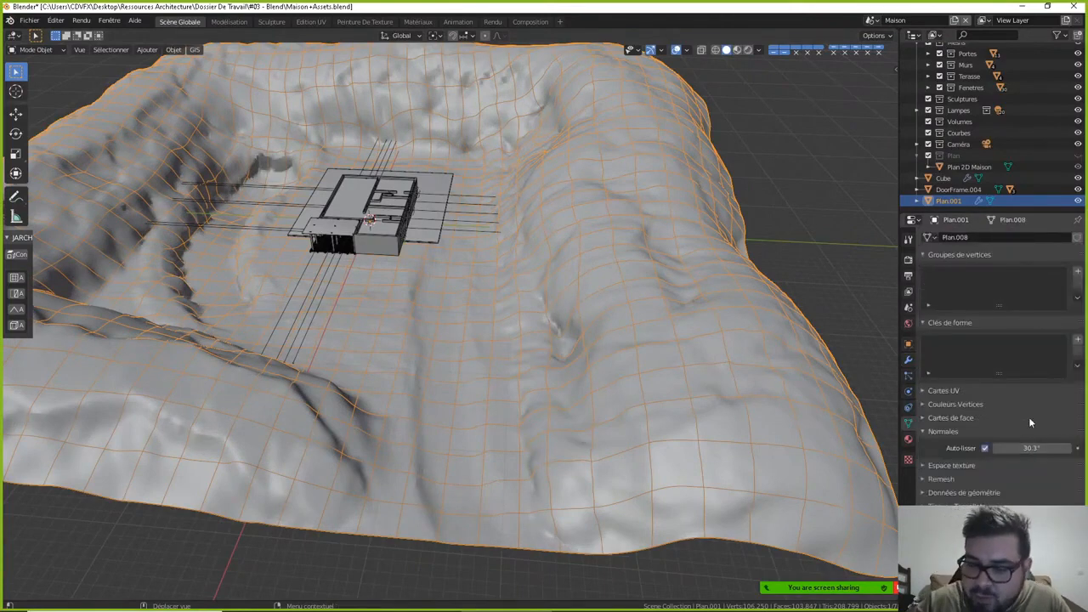
left_click(1030, 448)
type("1")
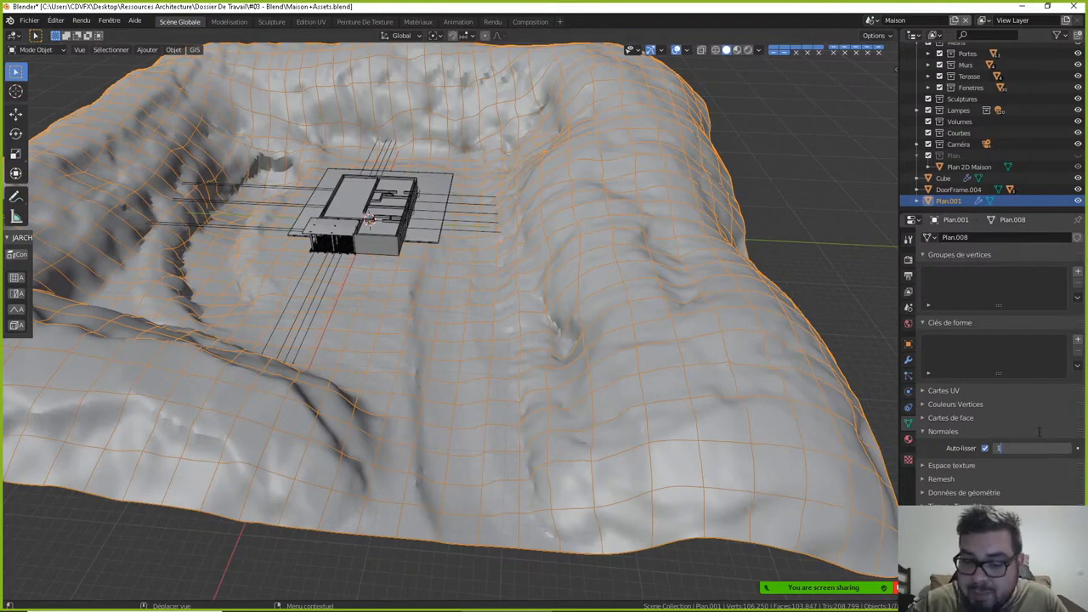
type("80")
key("Return")
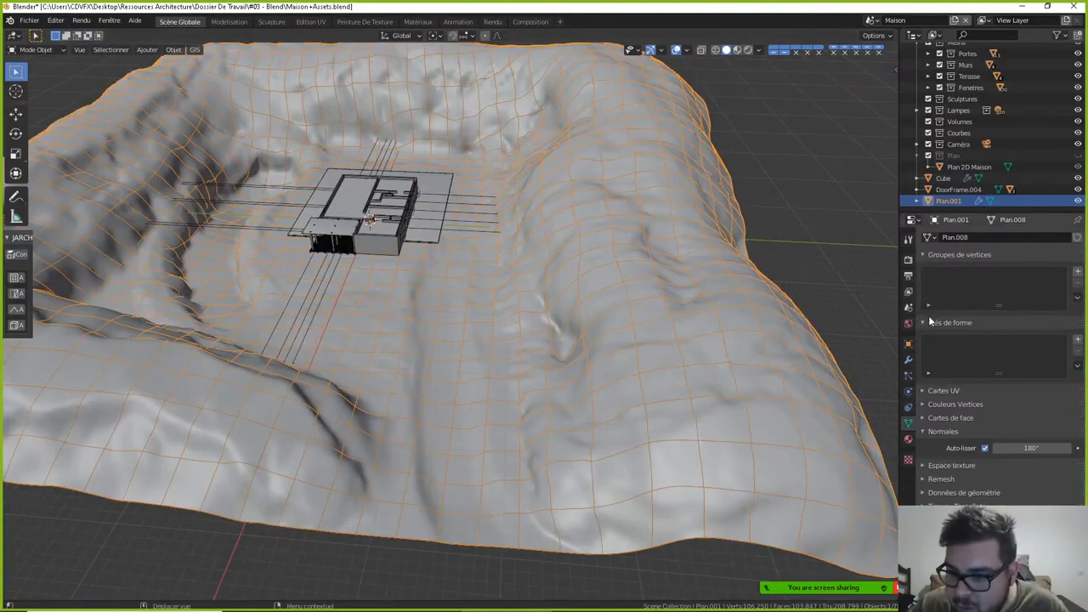
- Apply the Multires modifier to the terrain and deselect the terrain in Object Mode
left_click(908, 359)
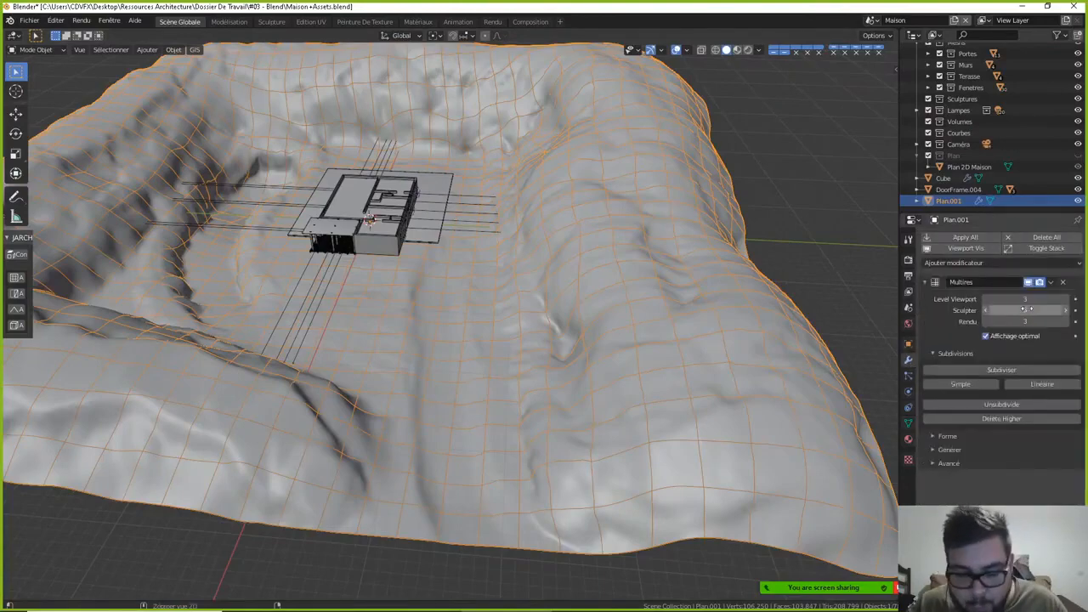
key("ctrl+a")
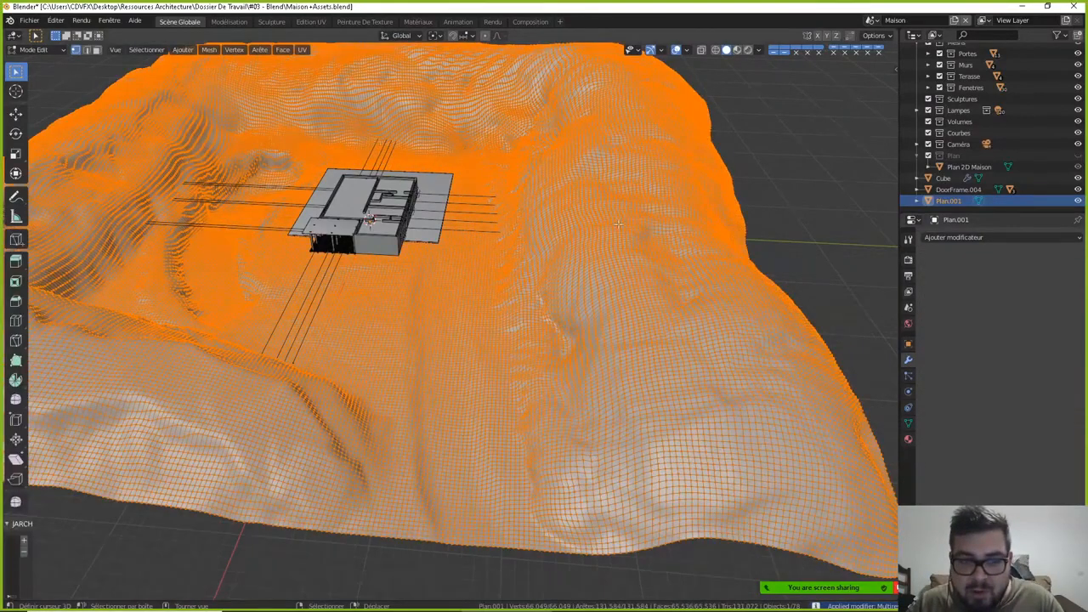
key("a")
left_click(583, 222)
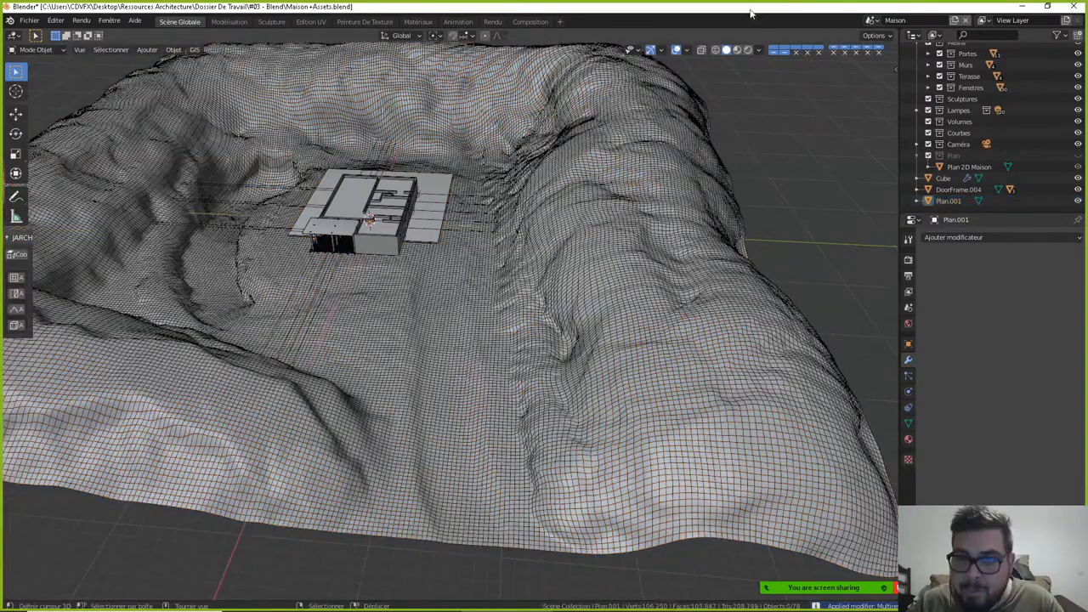
- Turn off the wireframe overlay in the viewport
left_click(759, 50)
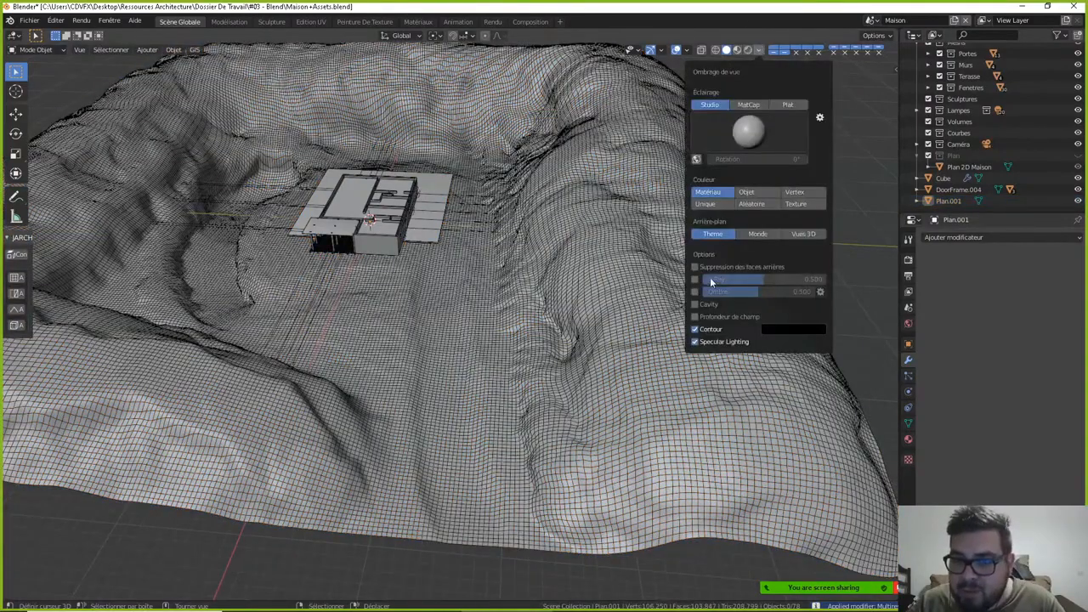
left_click(686, 50)
left_click(626, 243)
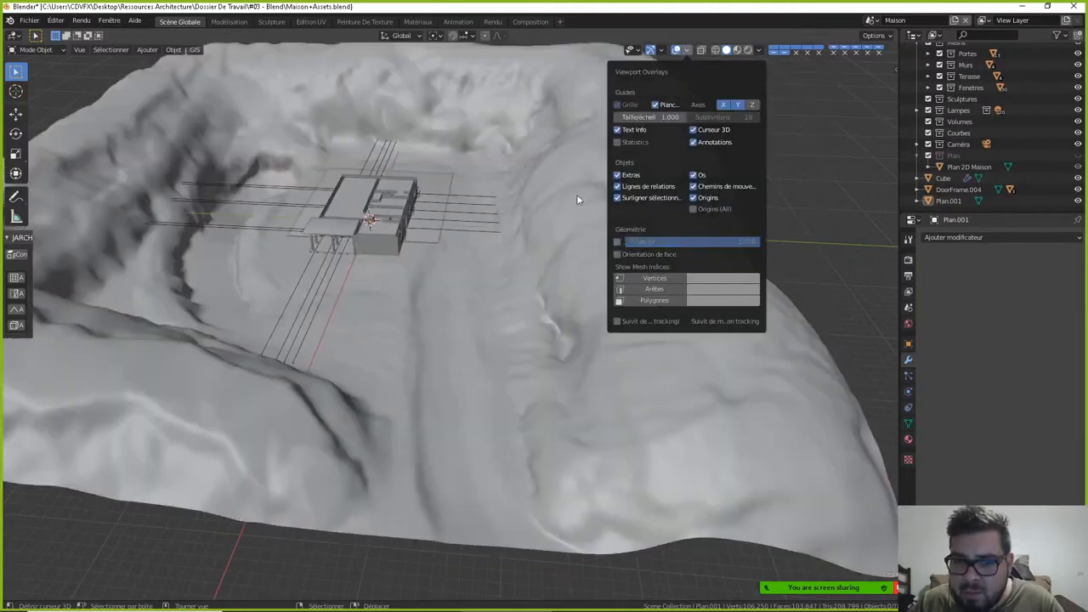
- Add a plane mesh and move it along the X axis in line with the basin's round end
middle_click_drag(576, 194, 382, 236)
middle_click_drag(369, 287, 460, 288, "shift")
key("shift+a")
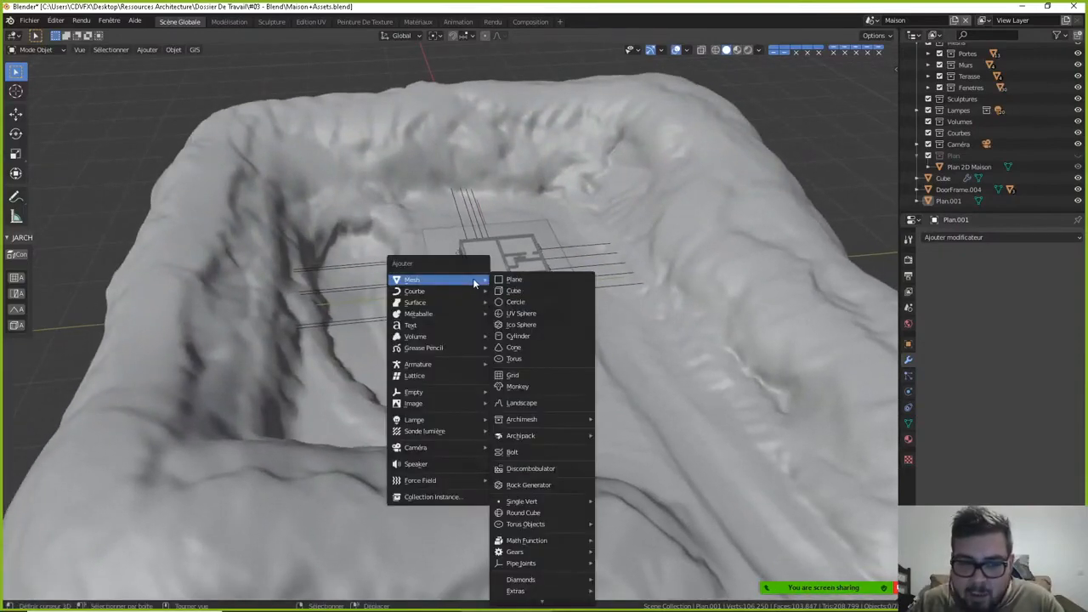
left_click(534, 288)
key("g")
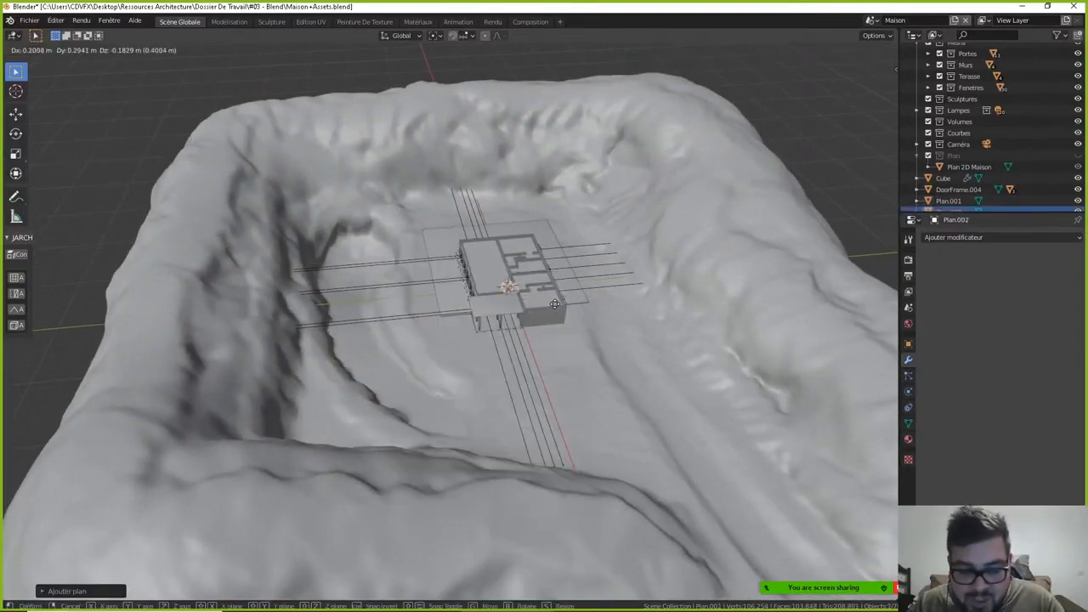
key("x")
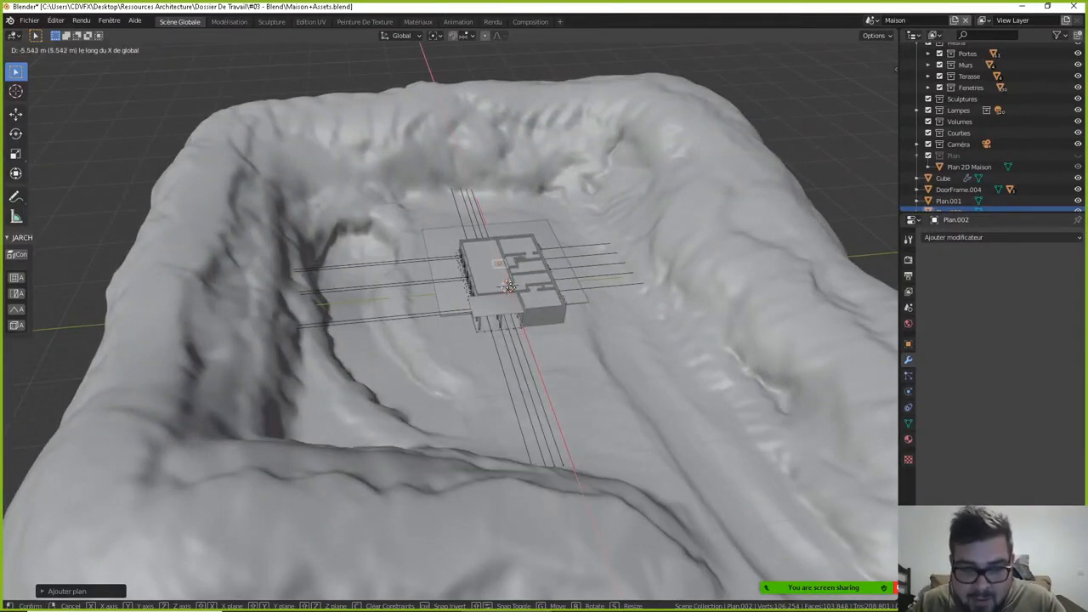
left_click(519, 273)
- Move the plane along the Y axis into the basin's round end and scale it up
key("g")
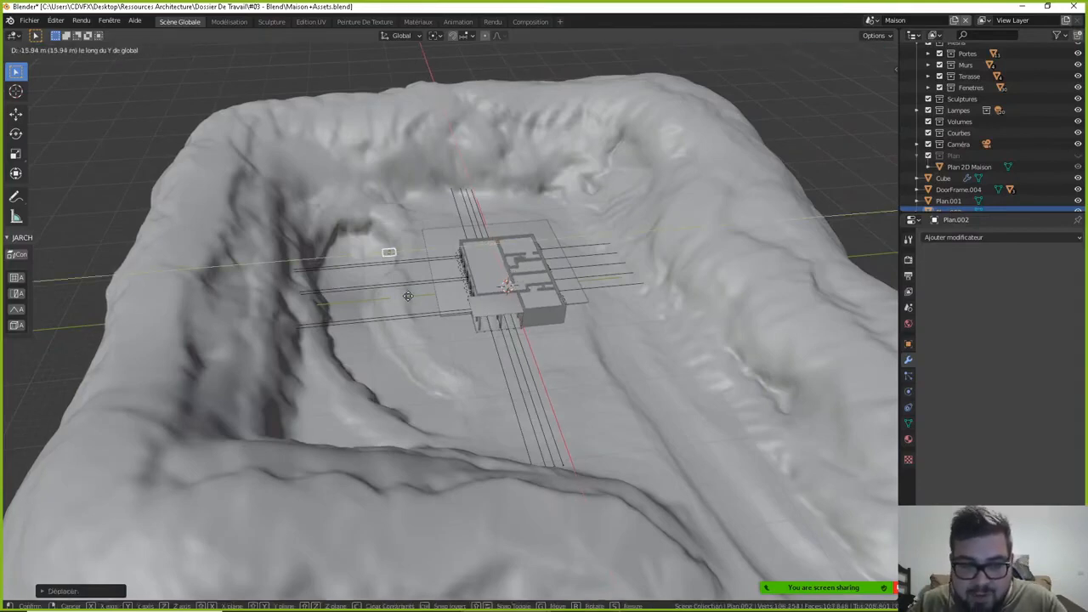
left_click(371, 299)
key("s")
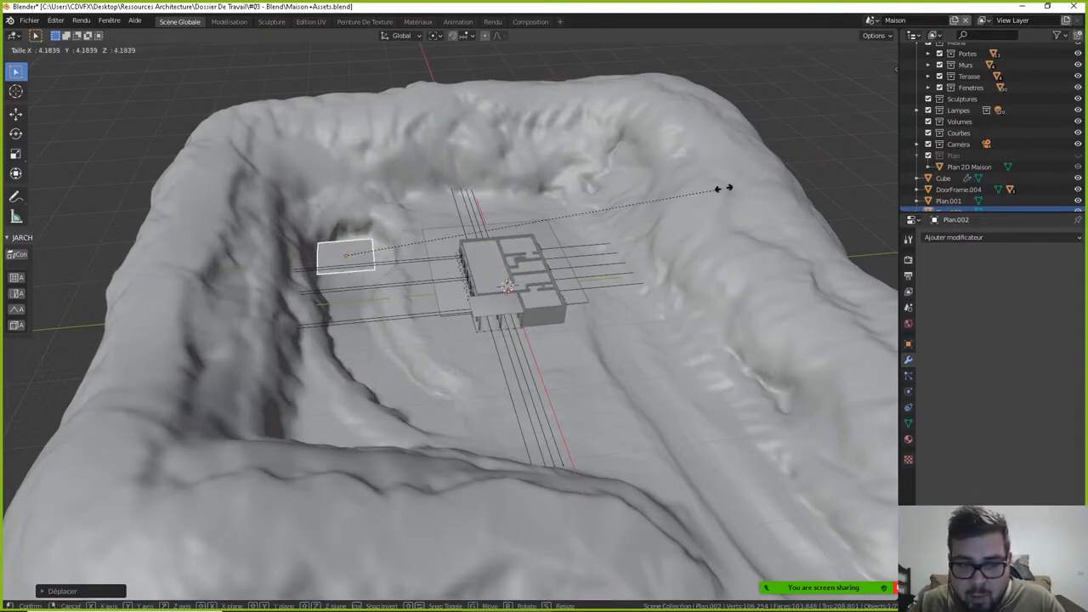
left_click(732, 189)
key("s")
left_click(591, 303)
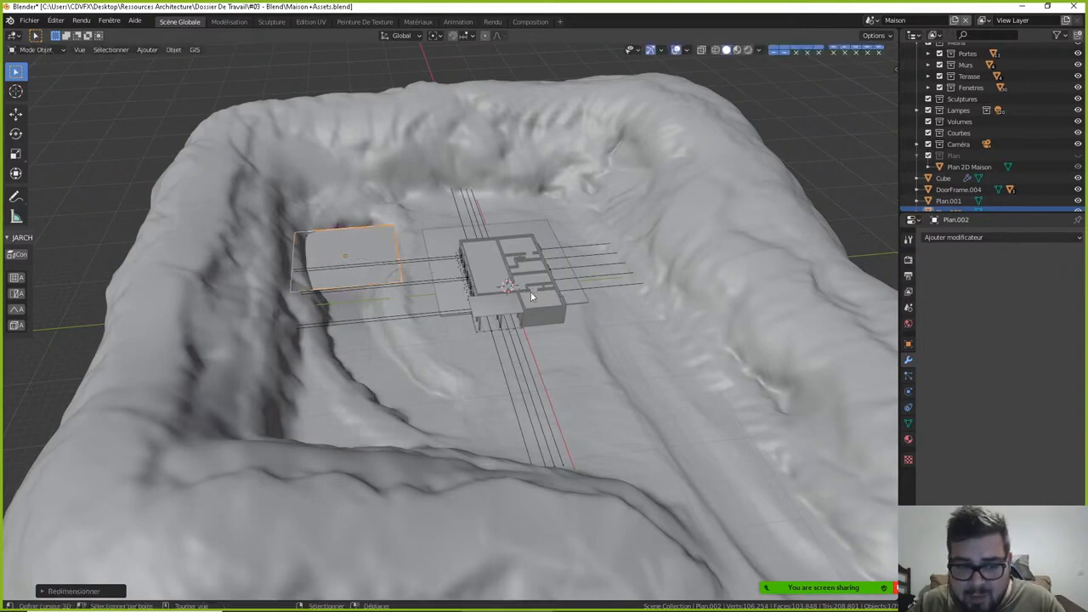
- Enlarge the plane further around the basin's round end and lower it along the Z axis below the rim
scroll(374, 265, "up", 5)
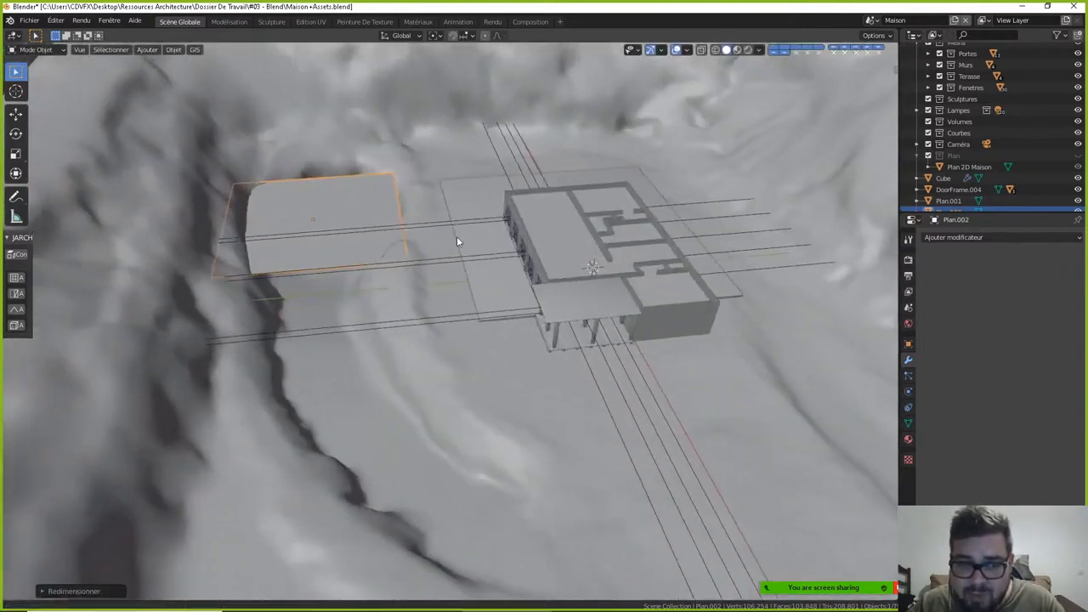
key("s")
left_click(497, 222)
key("g")
key("z")
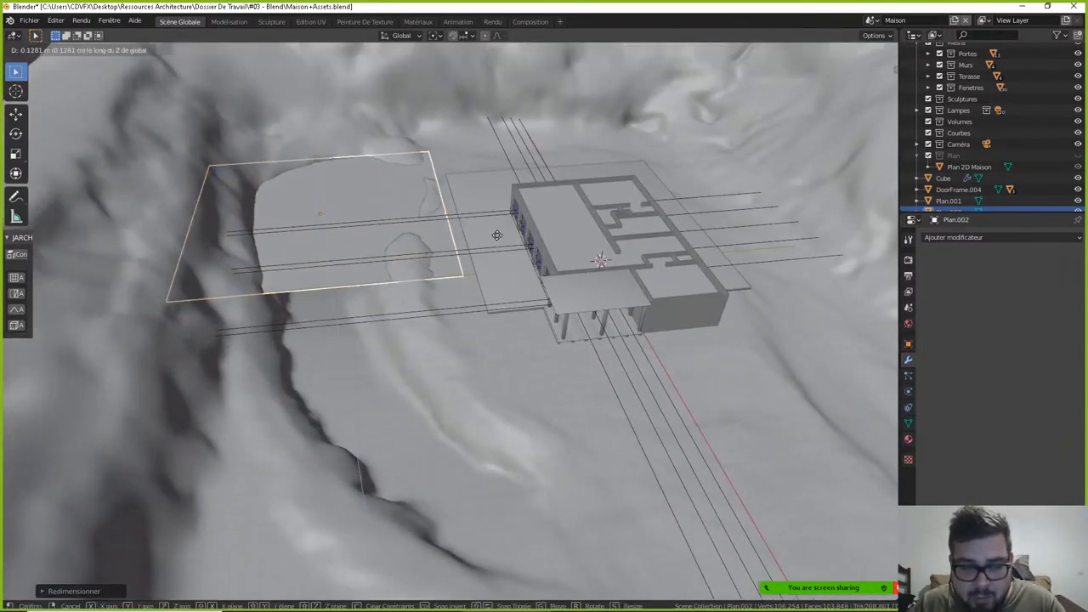
left_click(459, 284)
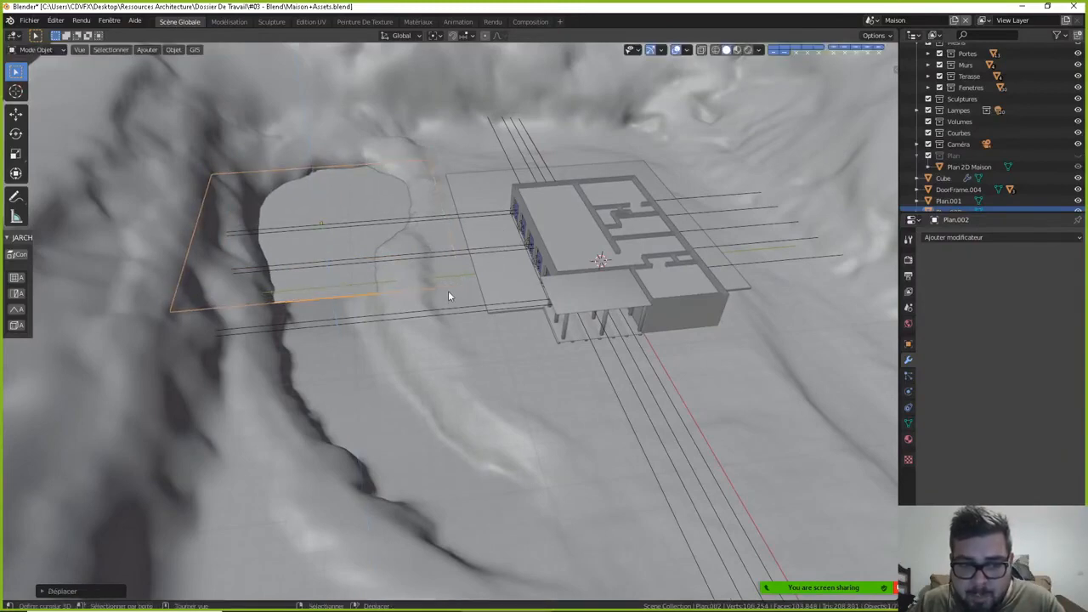
- Scale the plane up until it extends most of the way along the curved basin
key("s")
left_click(475, 309)
middle_click_drag(478, 323, 434, 236)
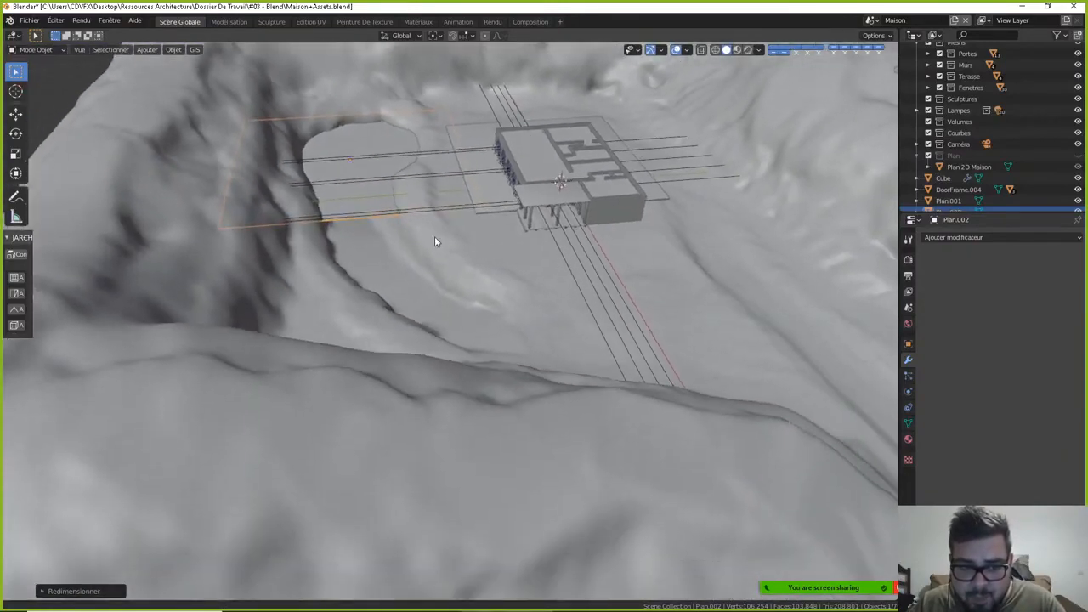
key("s")
left_click(573, 385)
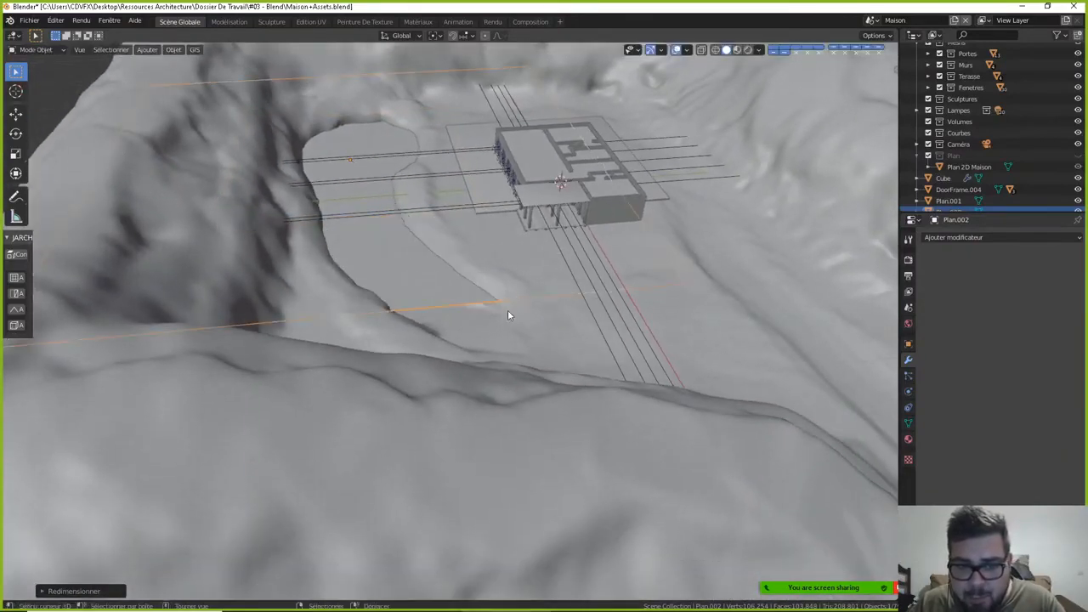
- Lower the enlarged plane along the Z axis so it sits deeper inside the carved basin
key("g")
key("z")
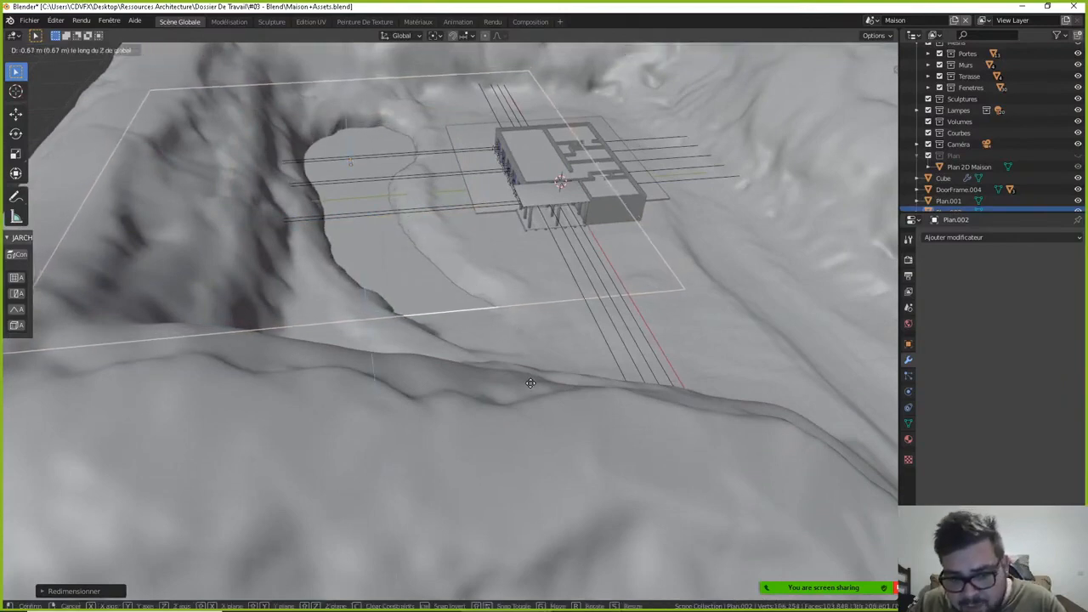
left_click(536, 388)
key("grave")
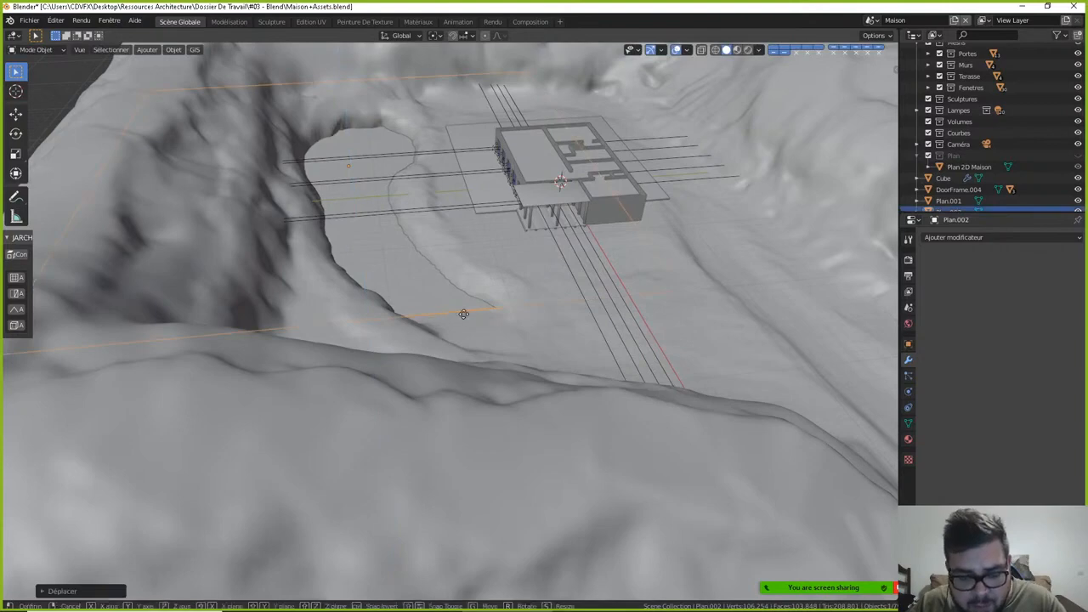
key("g")
key("z")
left_click(492, 352)
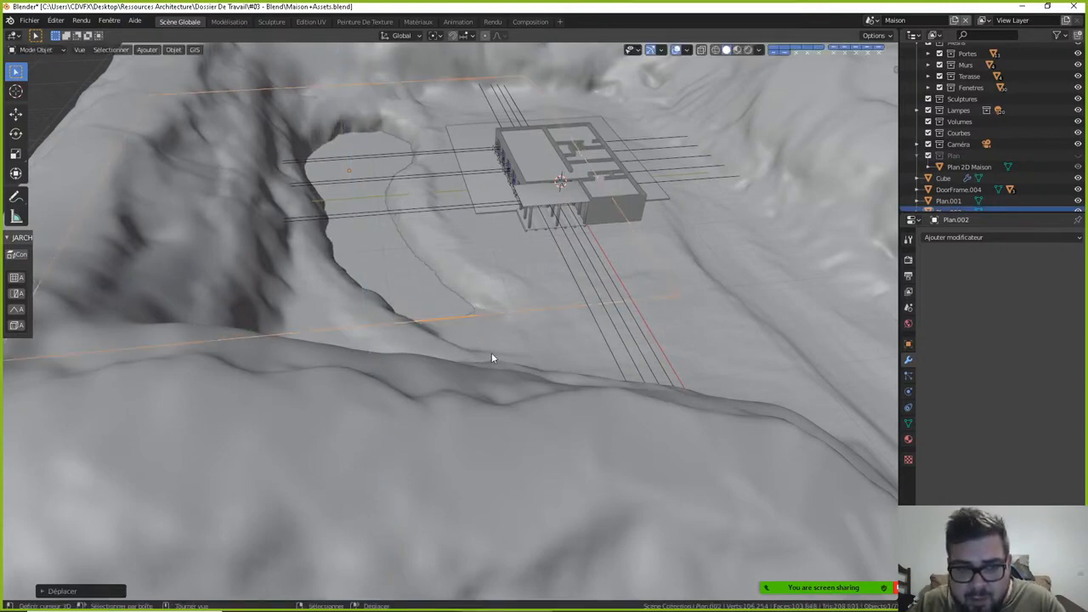
- Check the plane's edge at the basin's narrow end in Edit Mode, and enlarge the plane slightly in Object Mode
key("Tab")
middle_click_drag(488, 263, 418, 297)
key("a")
left_click(414, 240)
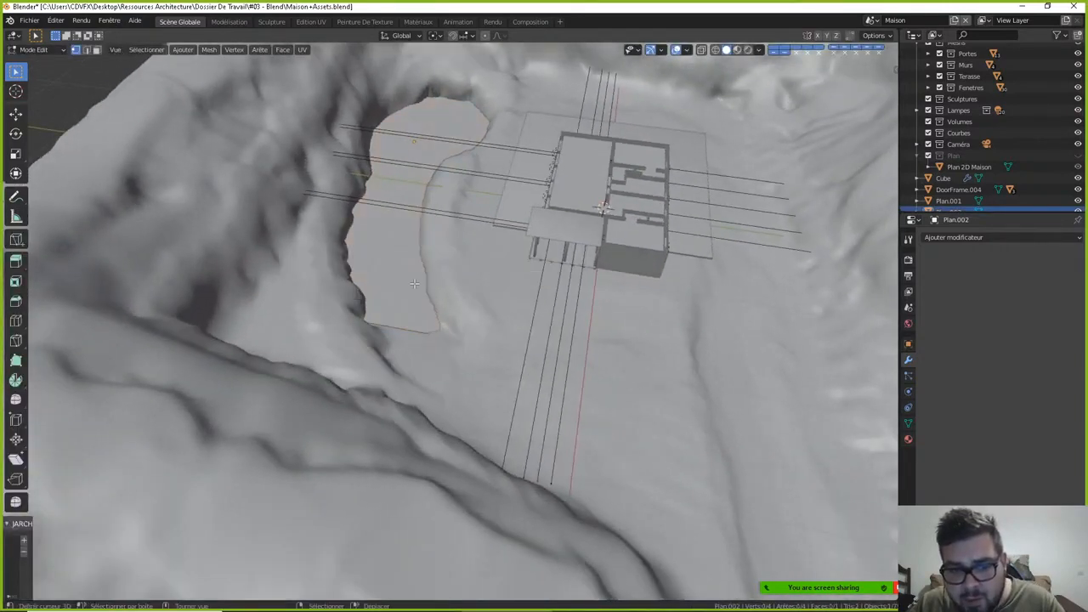
middle_click_drag(414, 240, 348, 265)
scroll(340, 271, "up", 2)
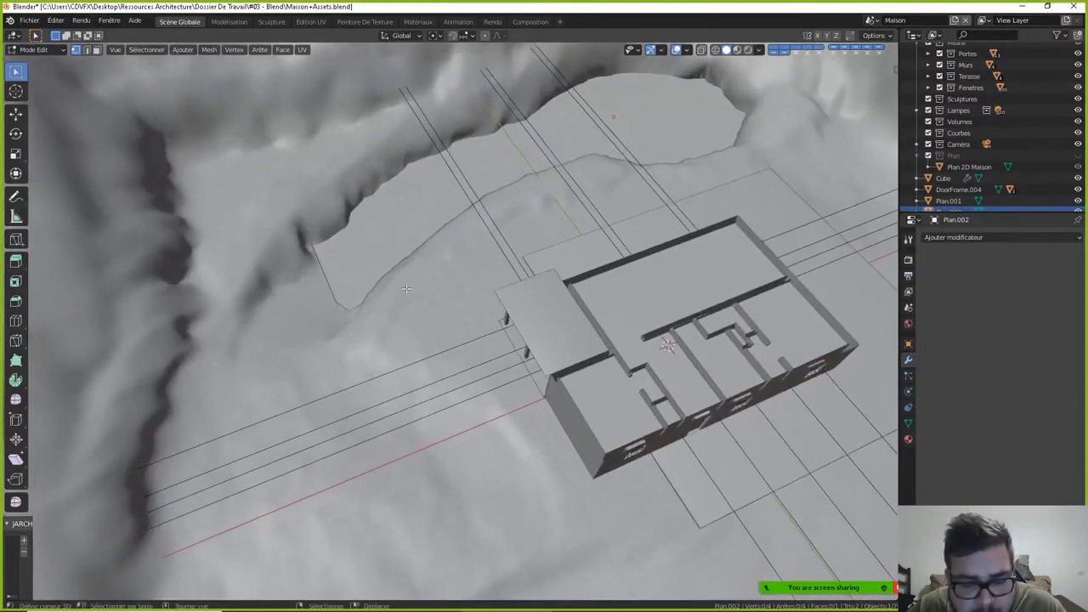
key("Tab")
key("s")
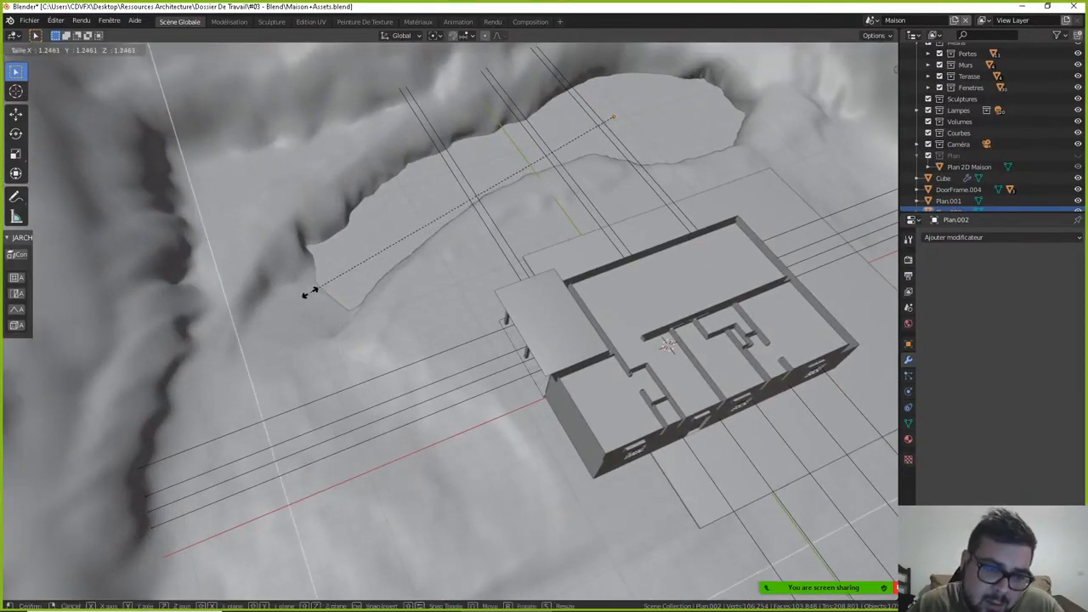
left_click(349, 279)
scroll(349, 288, "down", 3)
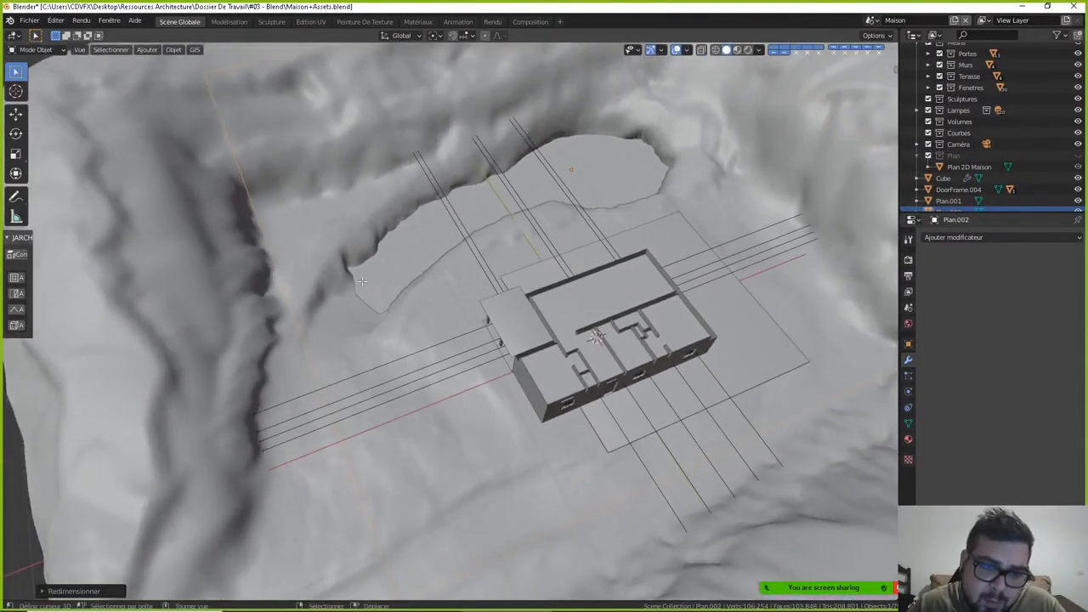
- Switch the viewport to Rendered shading and view the house and surrounding terrain from a low angle
key("Tab")
middle_click_drag(362, 280, 441, 291)
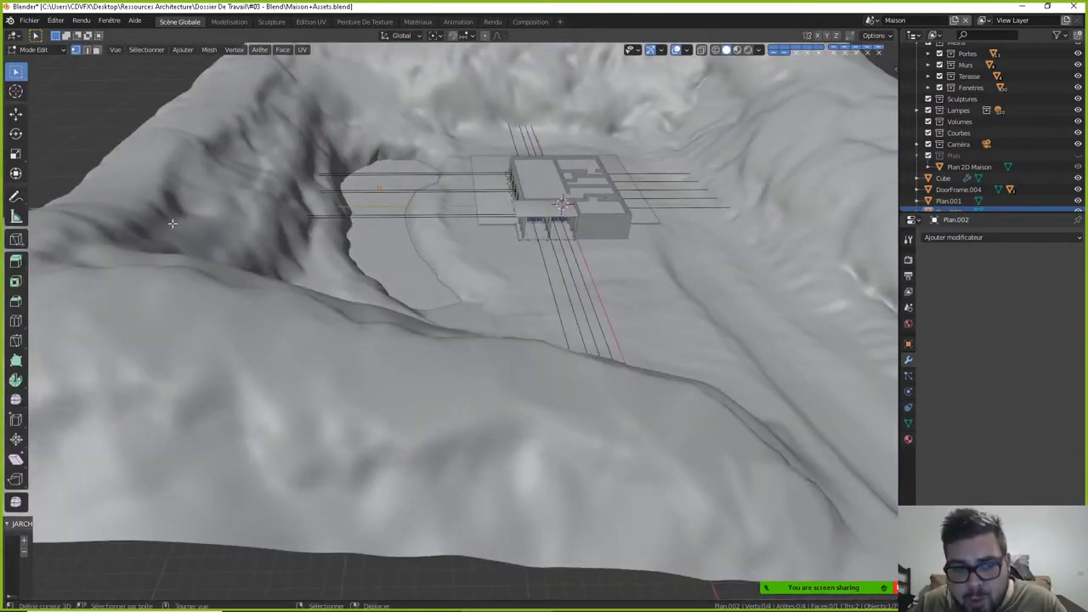
middle_click_drag(367, 257, 260, 253)
middle_click_drag(339, 247, 475, 129)
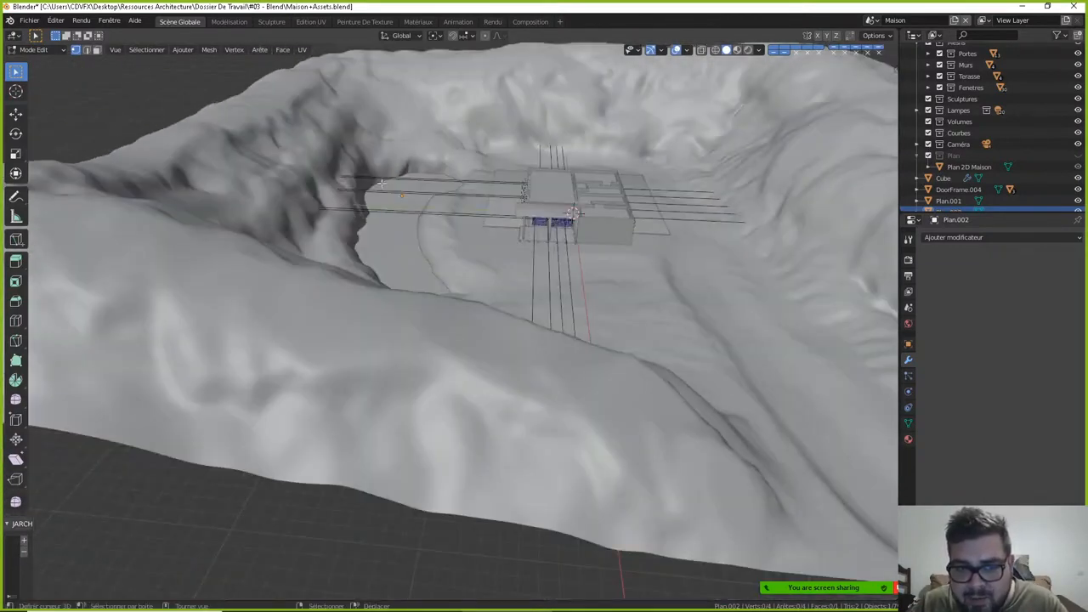
middle_click_drag(478, 246, 471, 273)
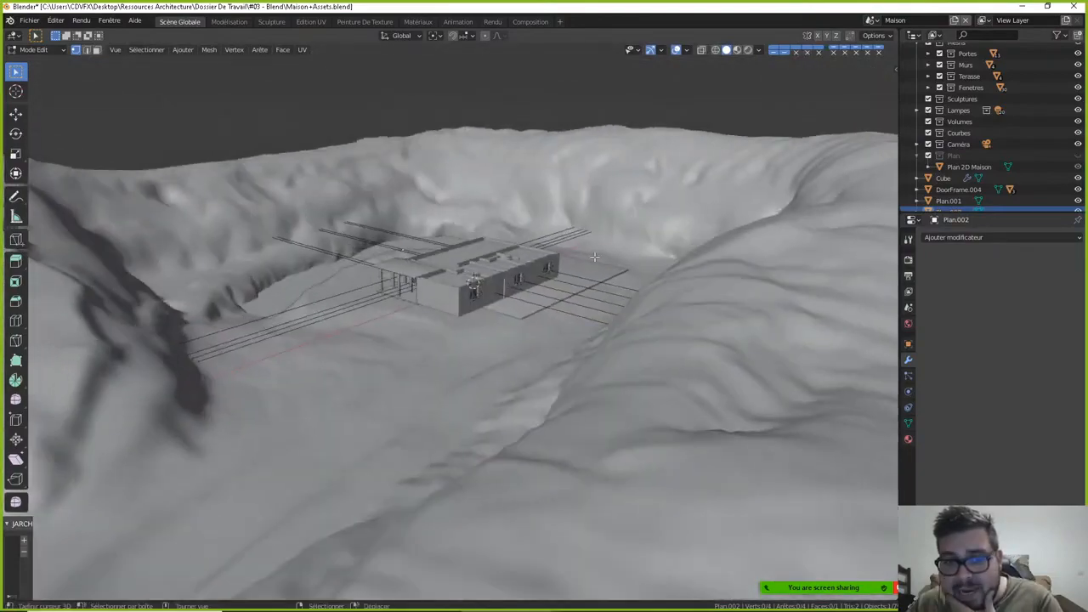
left_click(747, 50)
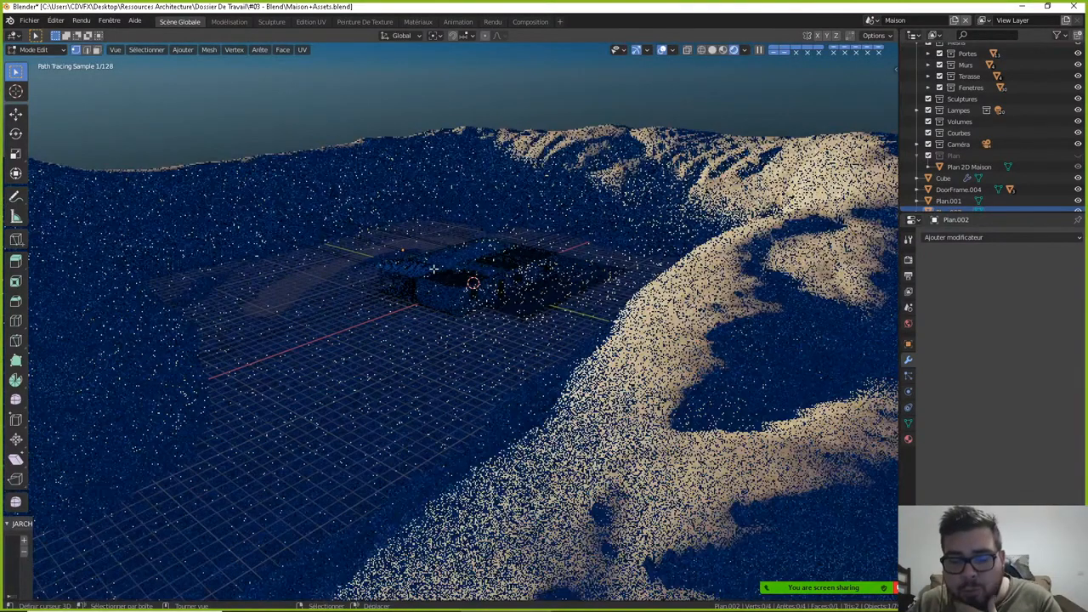
mouse_move(464, 264)
middle_mouse_down()
mouse_move(382, 241)
mouse_move(264, 173)
middle_mouse_up()
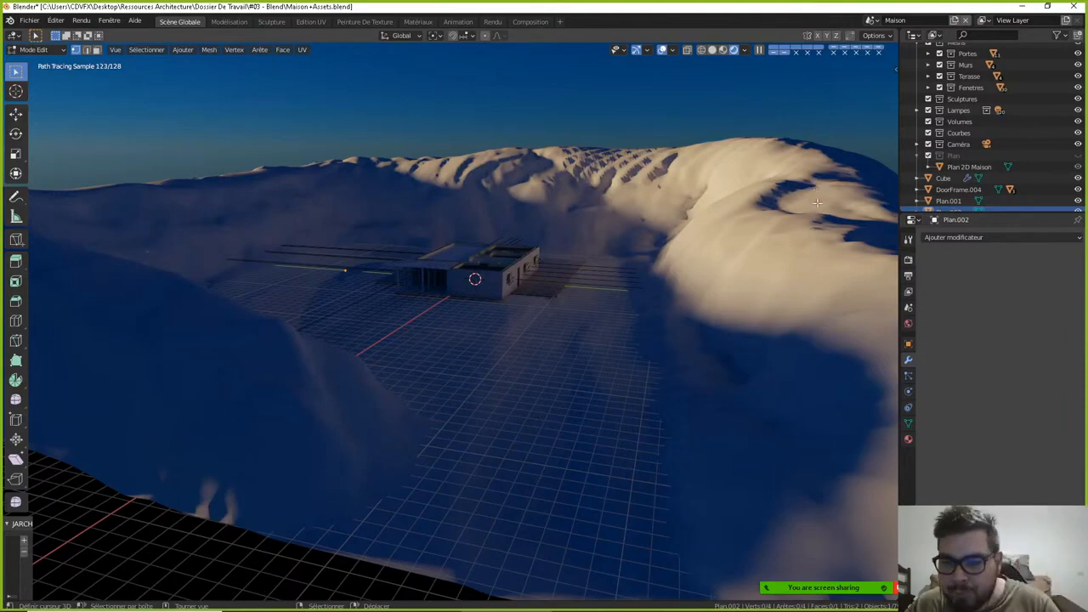
- Select the terrain in Object Mode and compare its look in Material Preview and Rendered shading
left_click(35, 49)
left_click(53, 65)
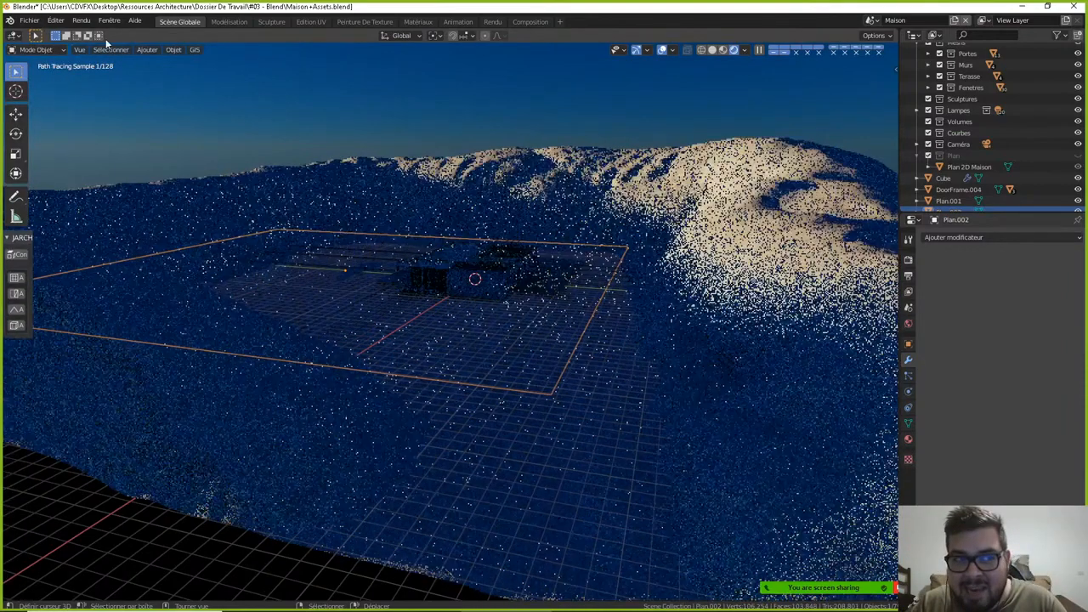
left_click(535, 192)
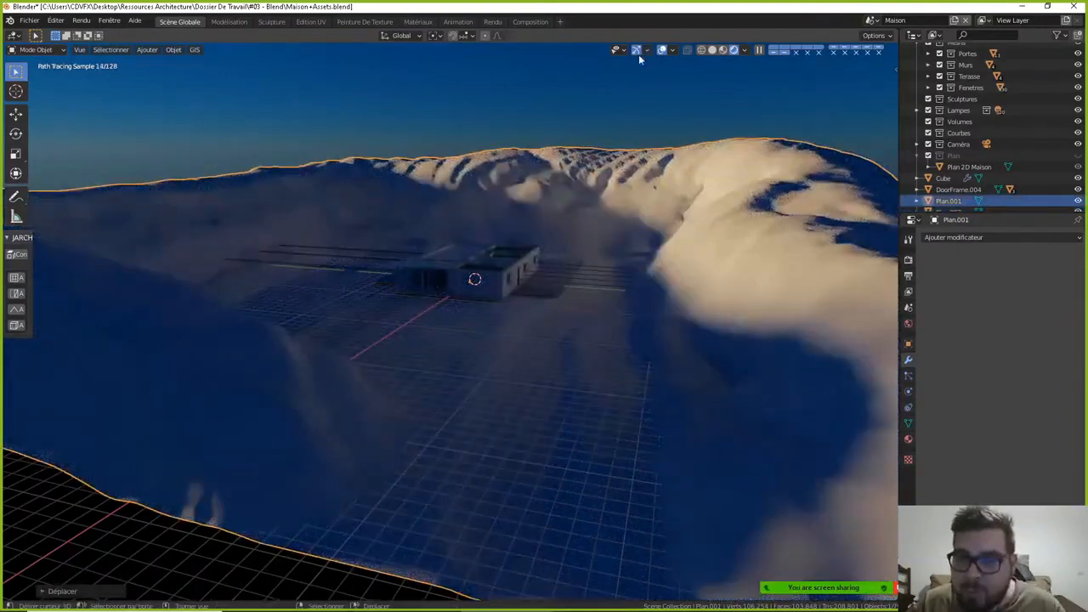
left_click(713, 51)
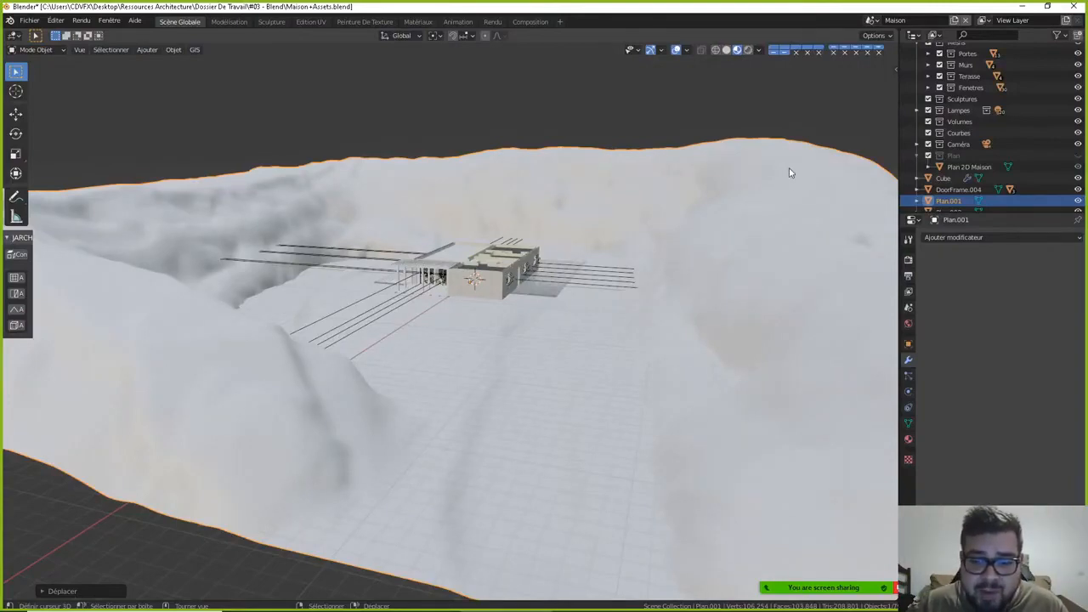
left_click(749, 51)
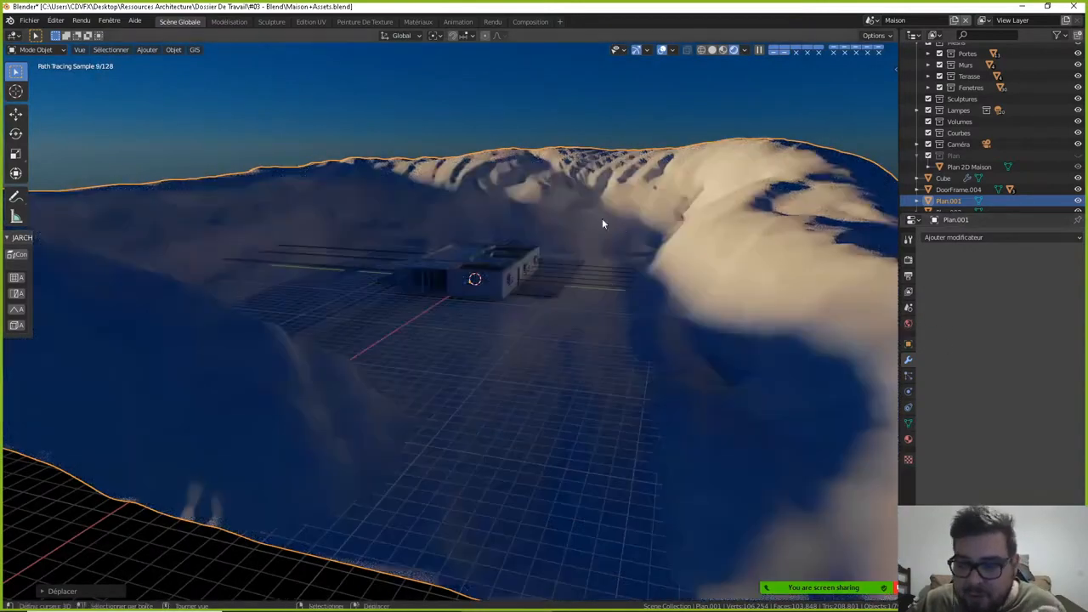
- Set the Shadow Terminator offset in the terrain's object shading properties to 1
left_click(907, 344)
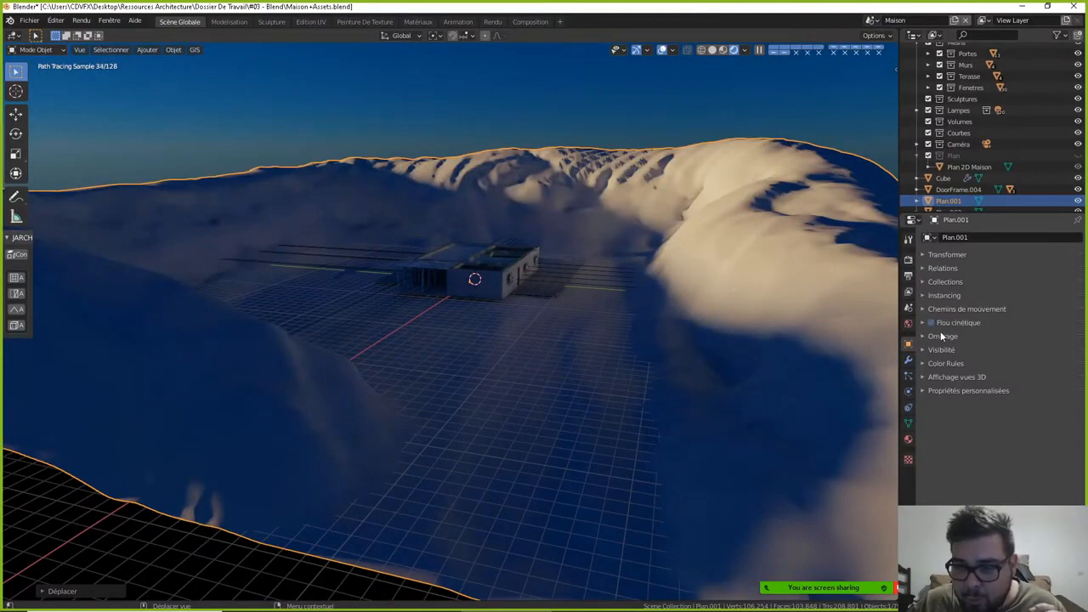
left_click(935, 336)
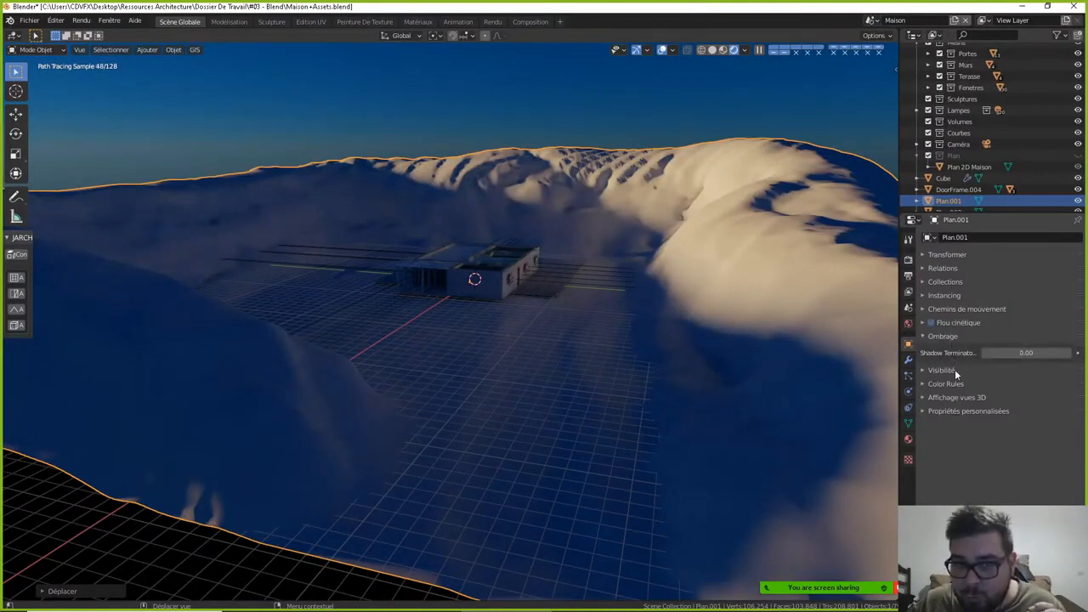
left_click(992, 353)
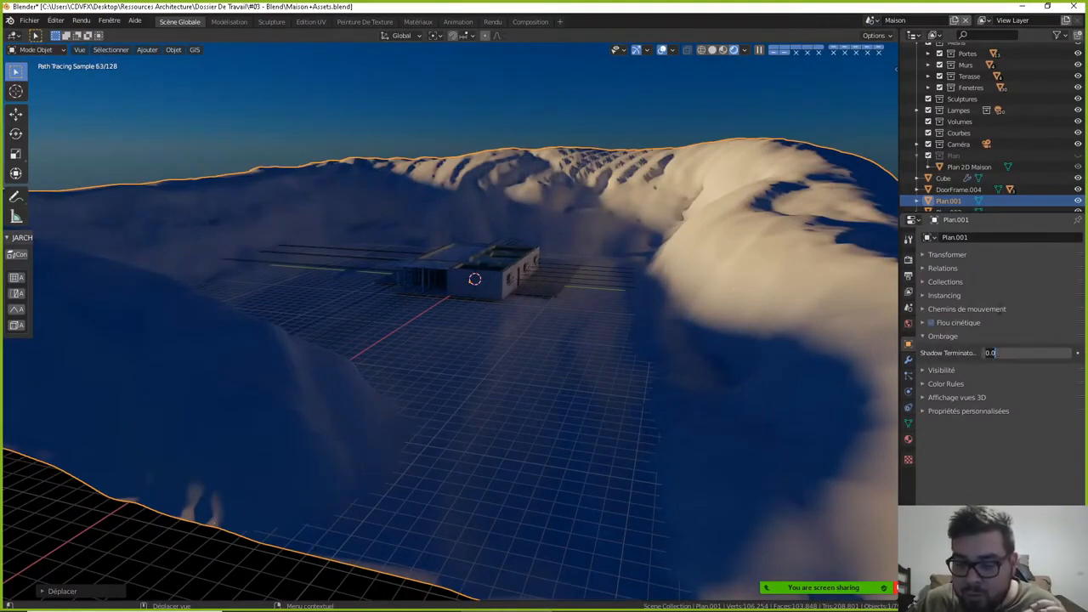
type("1")
key("Return")
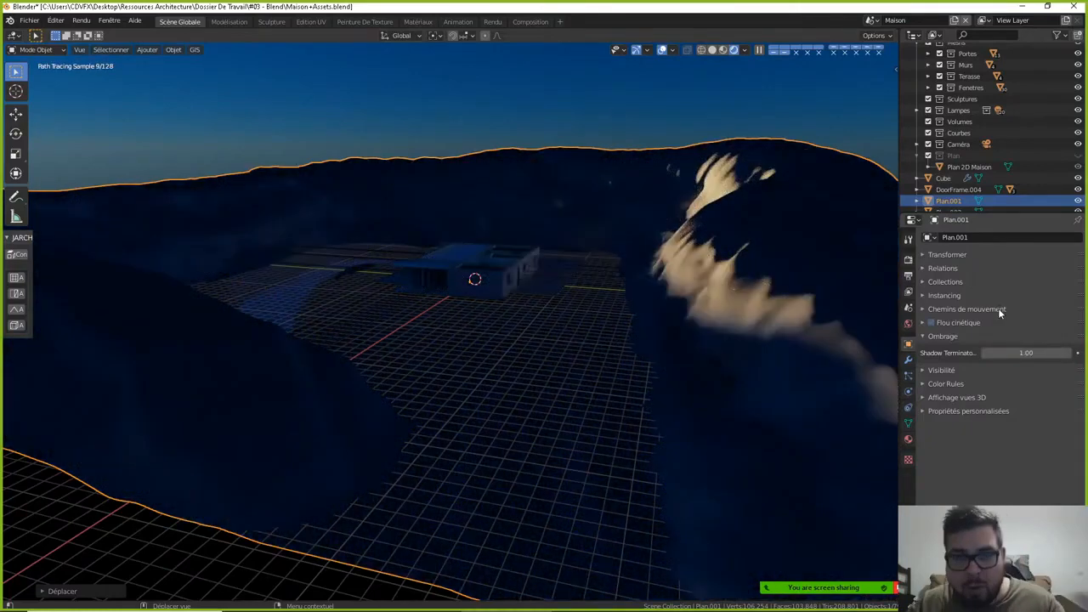
- Try the terrain's Shadow Terminator offset at 0.1, comparing it against a value of 0
left_click(1016, 353)
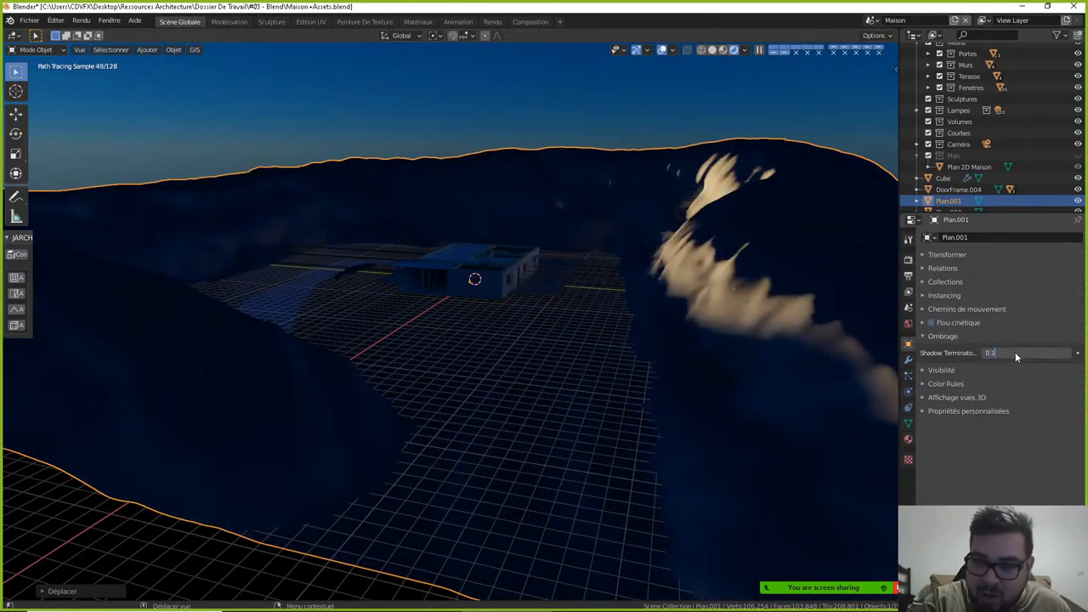
type("0.1")
key("Return")
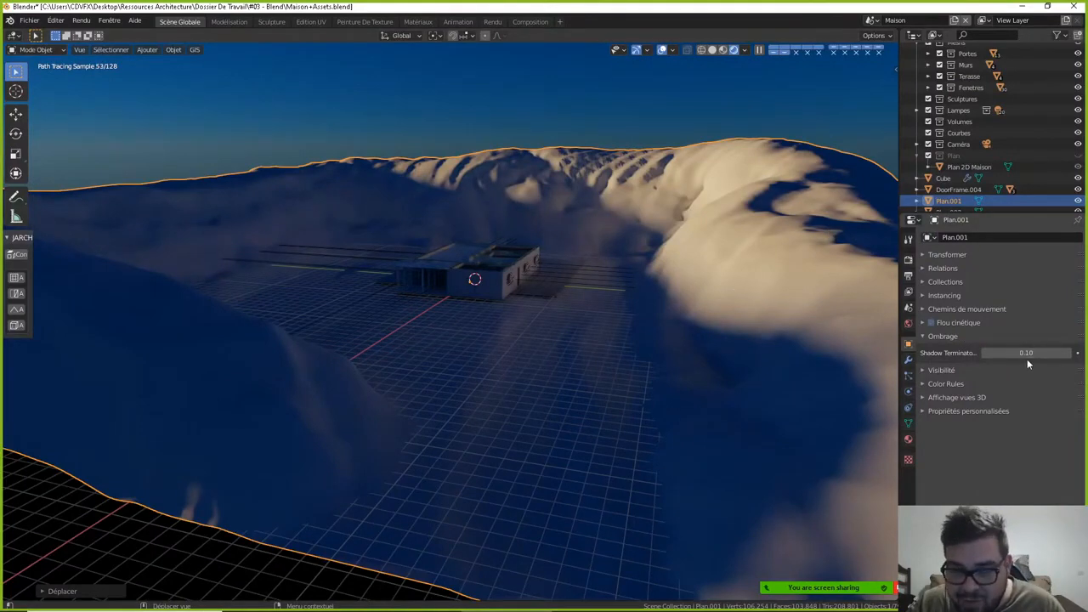
mouse_move(1026, 352)
left_mouse_down()
mouse_move(1004, 351)
mouse_move(1042, 359)
left_mouse_up()
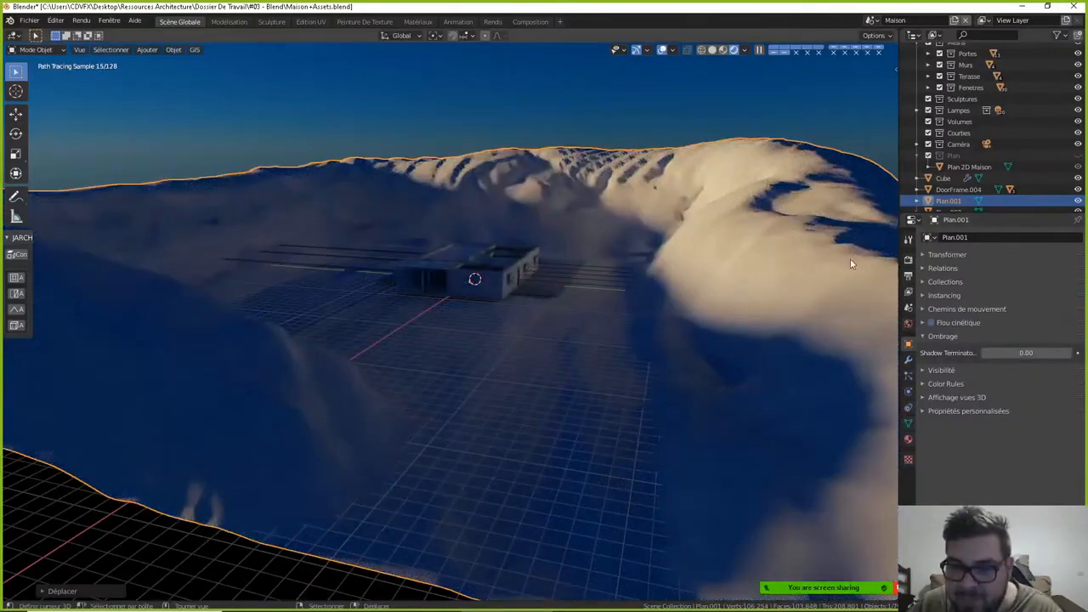
left_click(1025, 354)
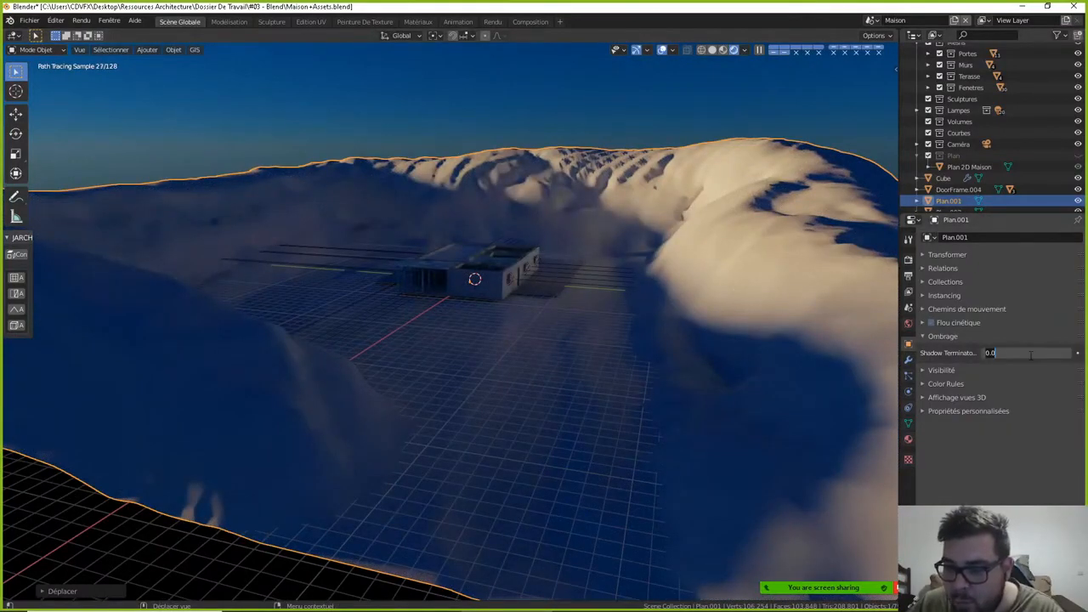
type(".1")
key("Return")
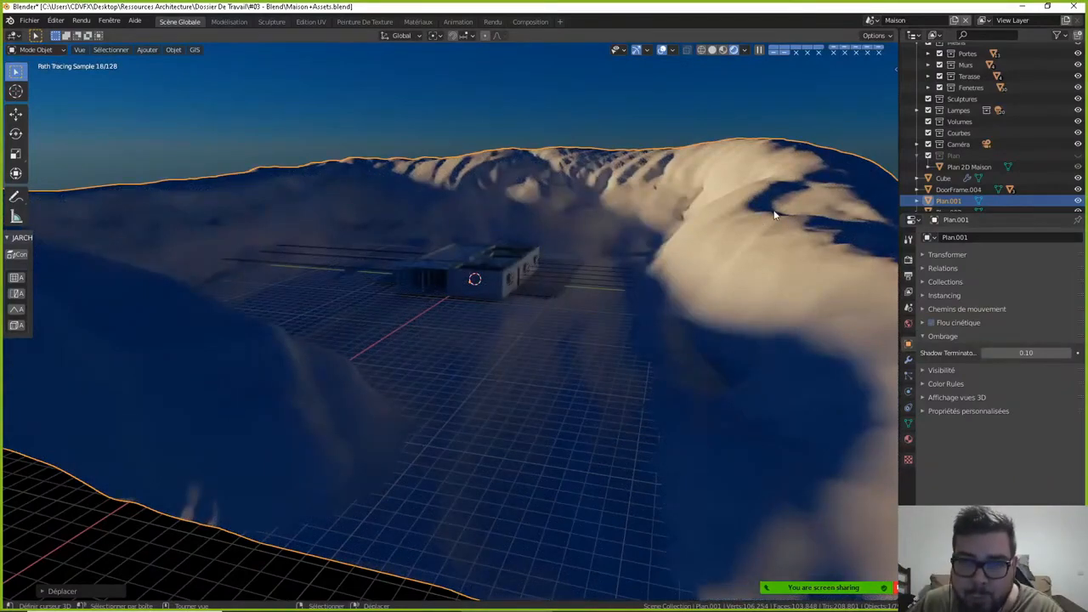
- Set the terrain's Shadow Terminator offset to 0.25
left_click(1027, 355)
type("0")
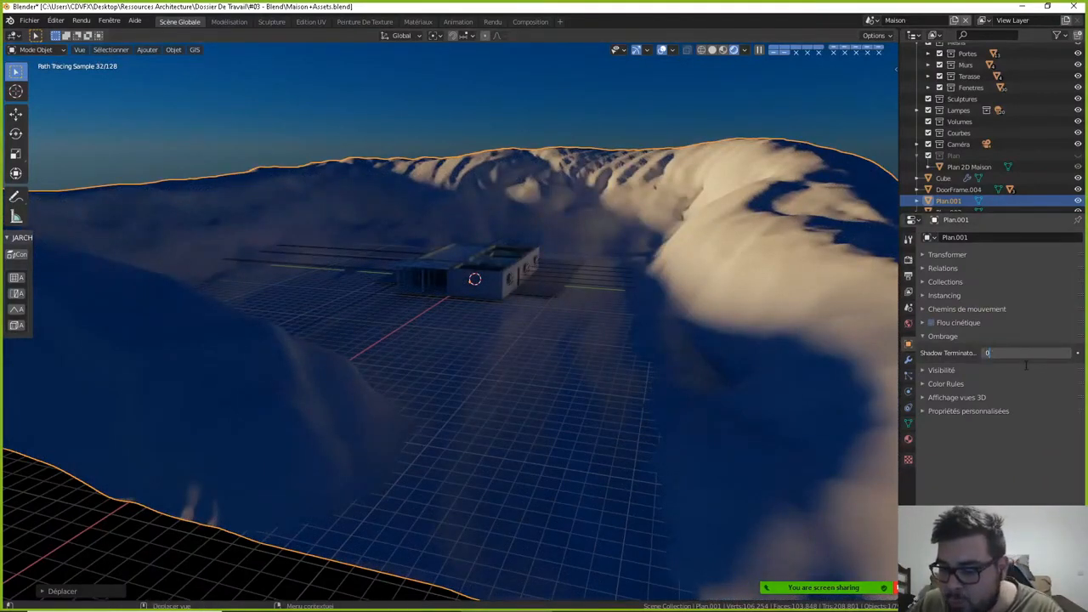
type(".25")
key("Return")
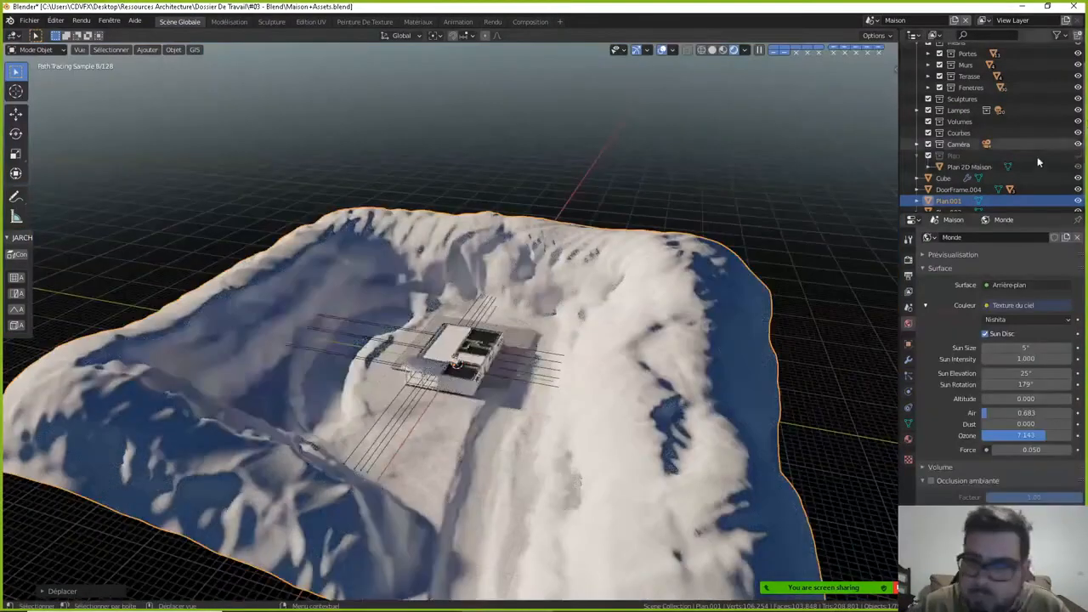
- Move the DoorFrame.004 and Handle_Front.003 objects into the Portes collection
left_click(959, 188)
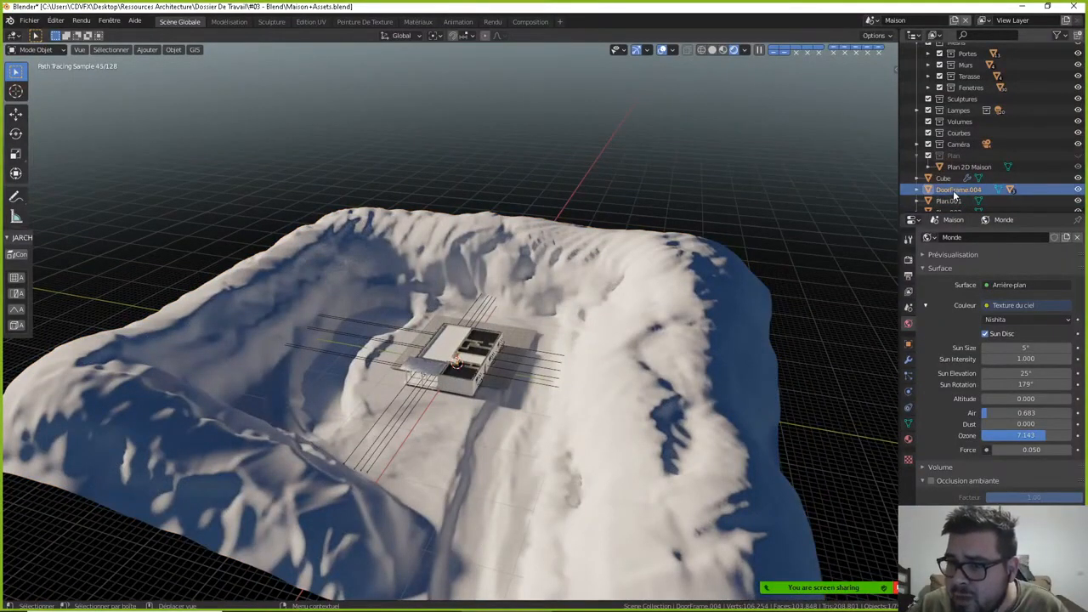
left_click_drag(952, 191, 967, 54)
left_click_drag(963, 195, 971, 55)
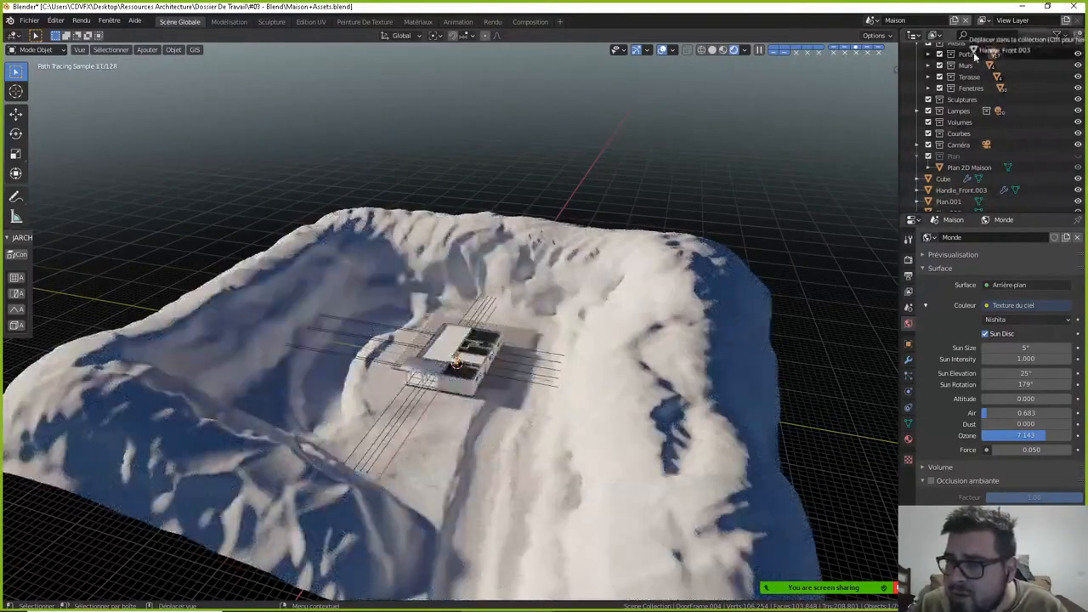
- Rename the Cube object as Terasse Dalle and move it into the Terasse collection
left_click(948, 179)
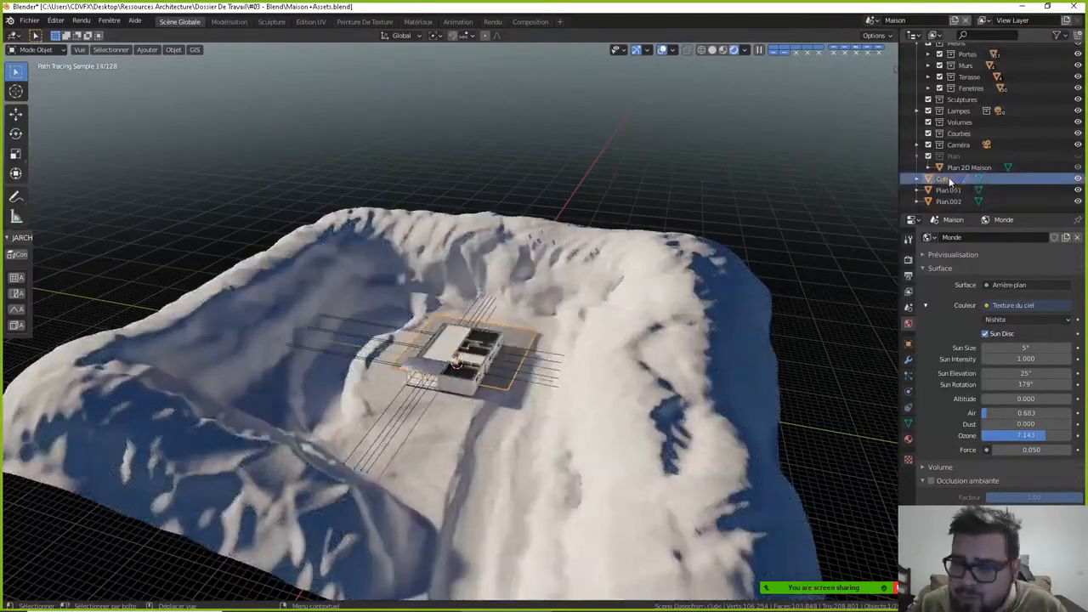
left_click(950, 177)
left_click(950, 184)
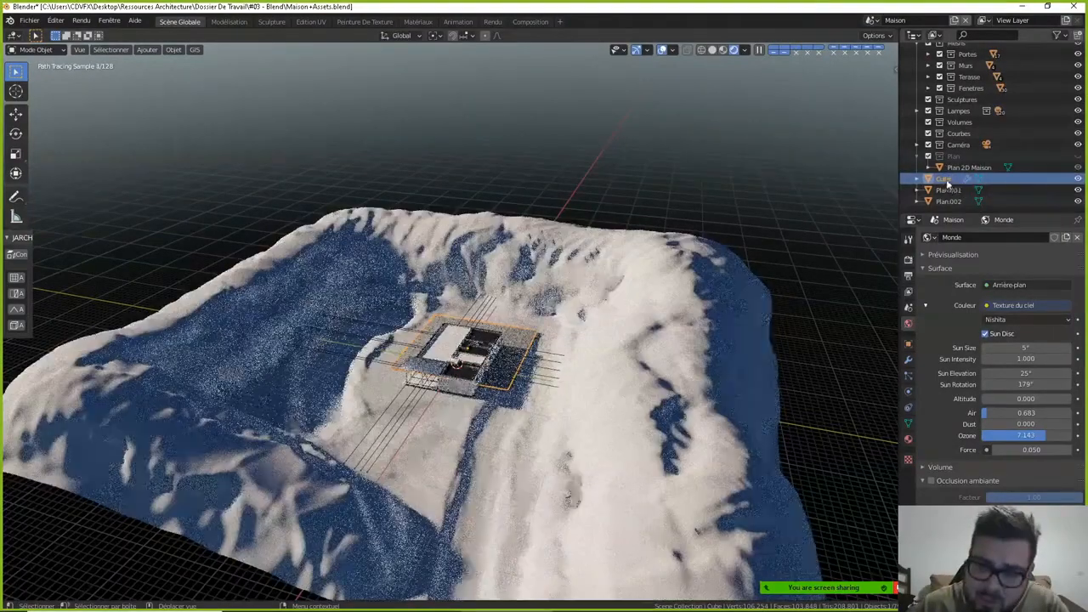
key("ctrl+shift+s")
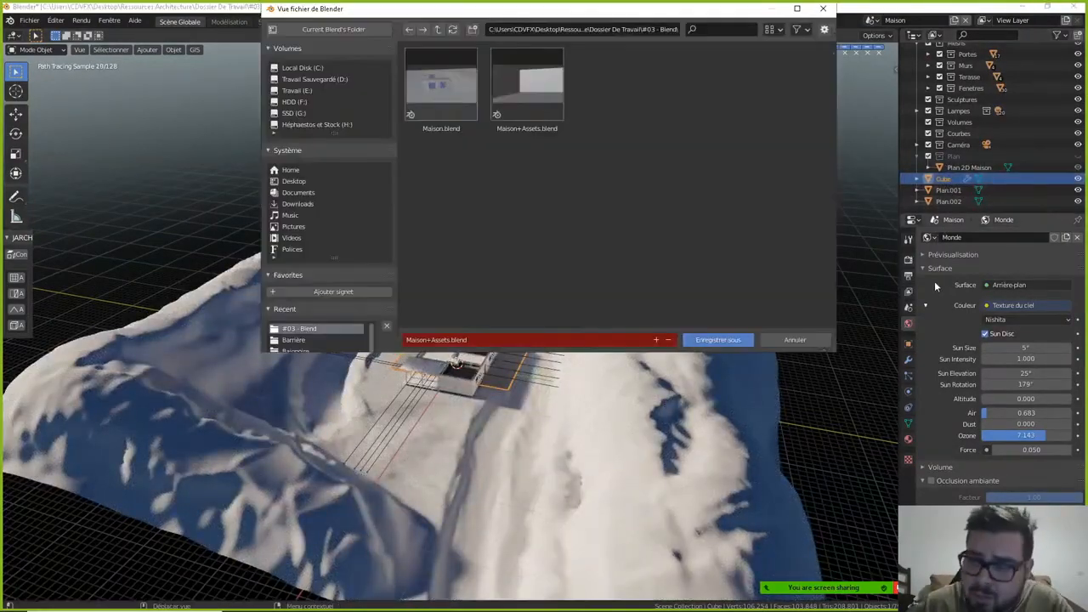
left_click(820, 341)
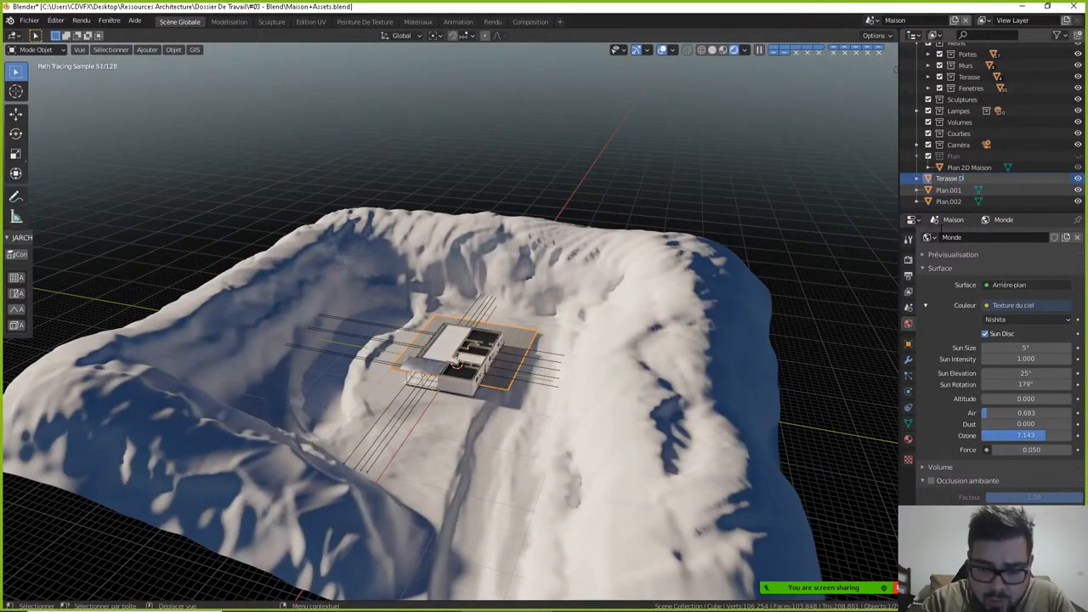
type("lle")
key("Return")
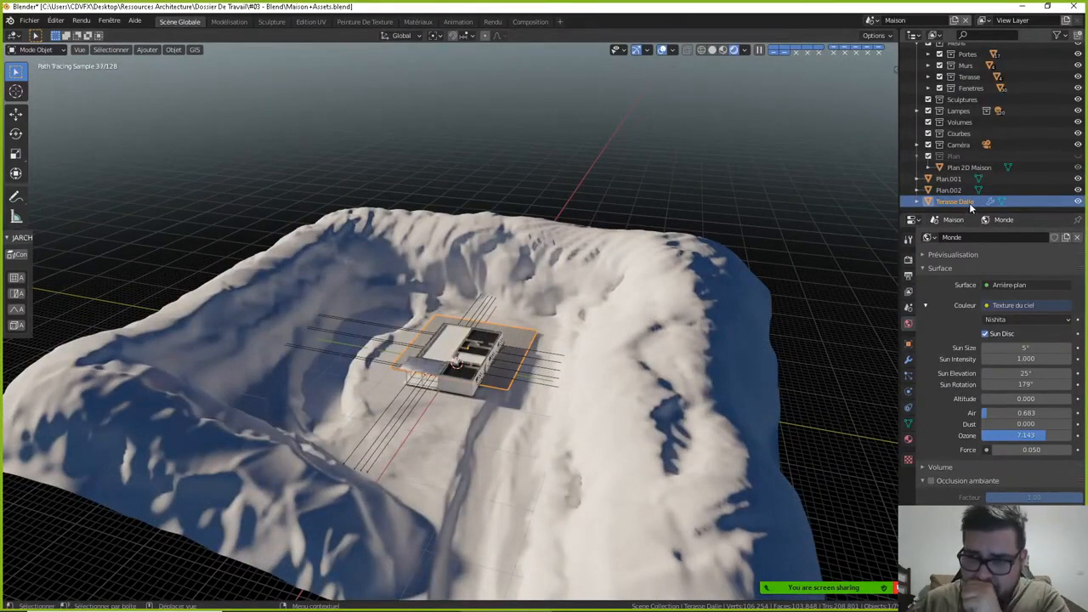
left_click_drag(964, 205, 986, 77)
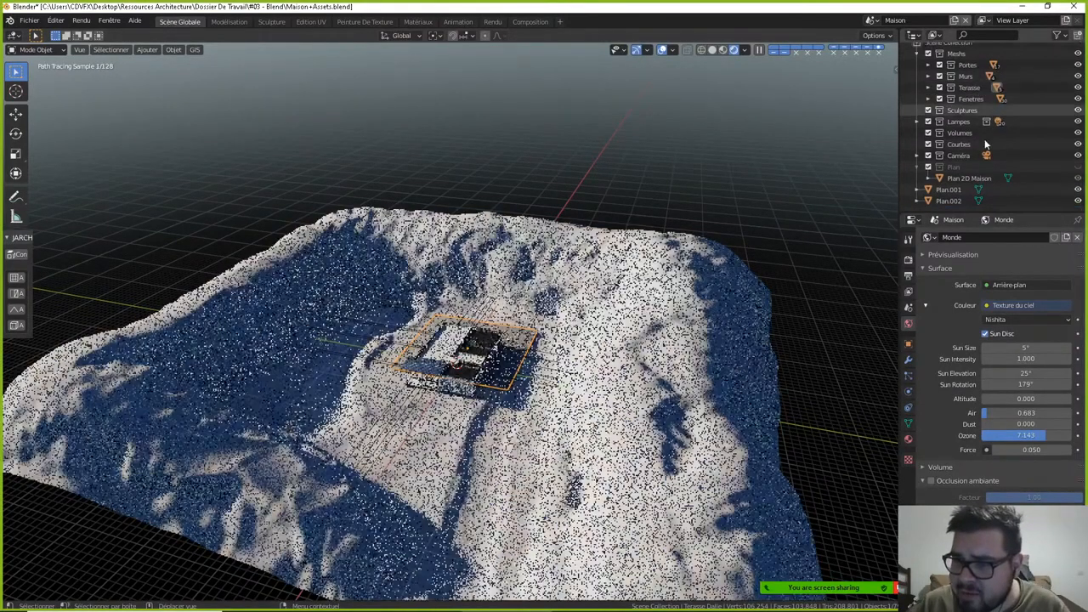
- Rename the terrain object Plan.001 as Landscape and the basin plane Plan.002 as Eau
left_click(951, 190)
double_click(951, 190)
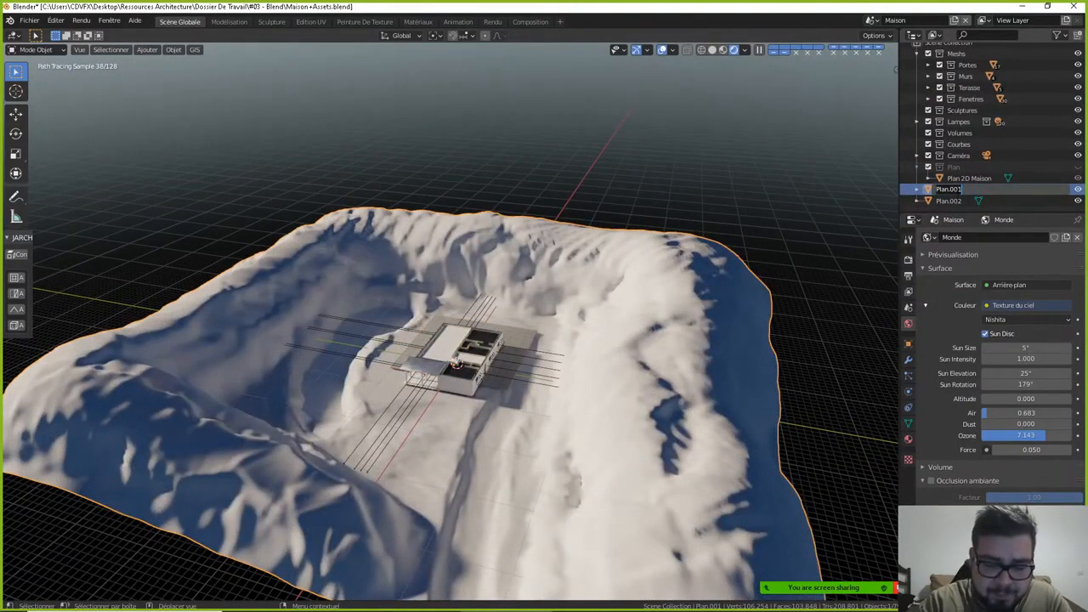
type("Landscape")
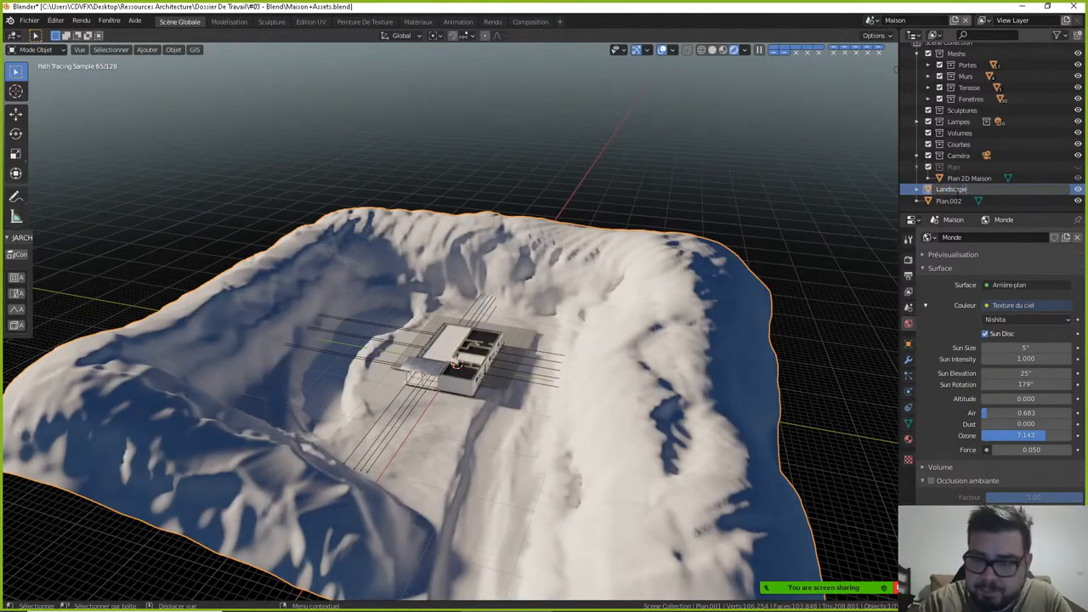
key("Return")
double_click(951, 201)
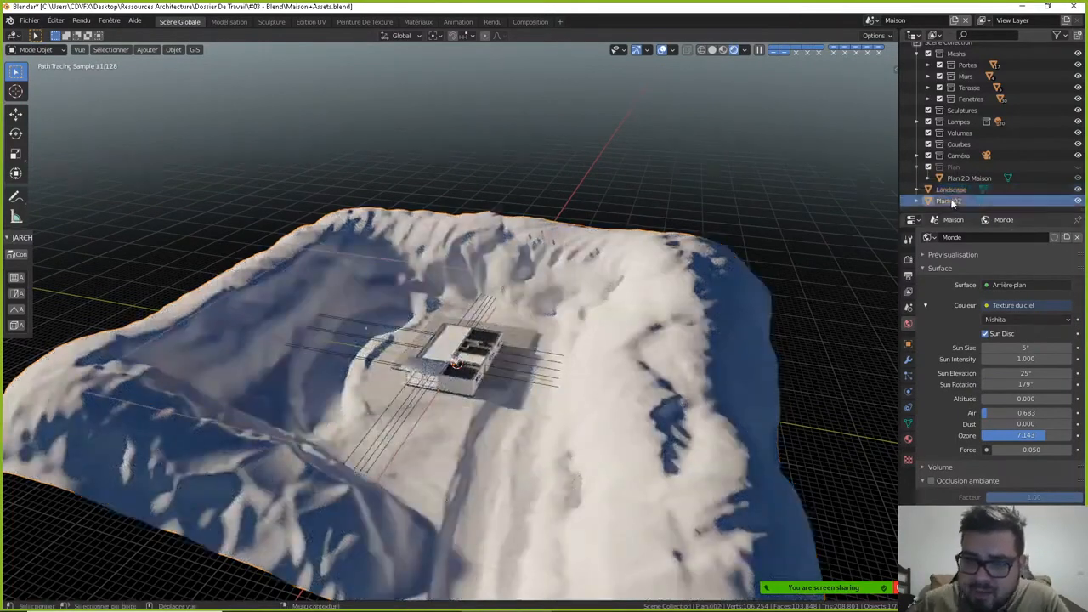
type("Eau")
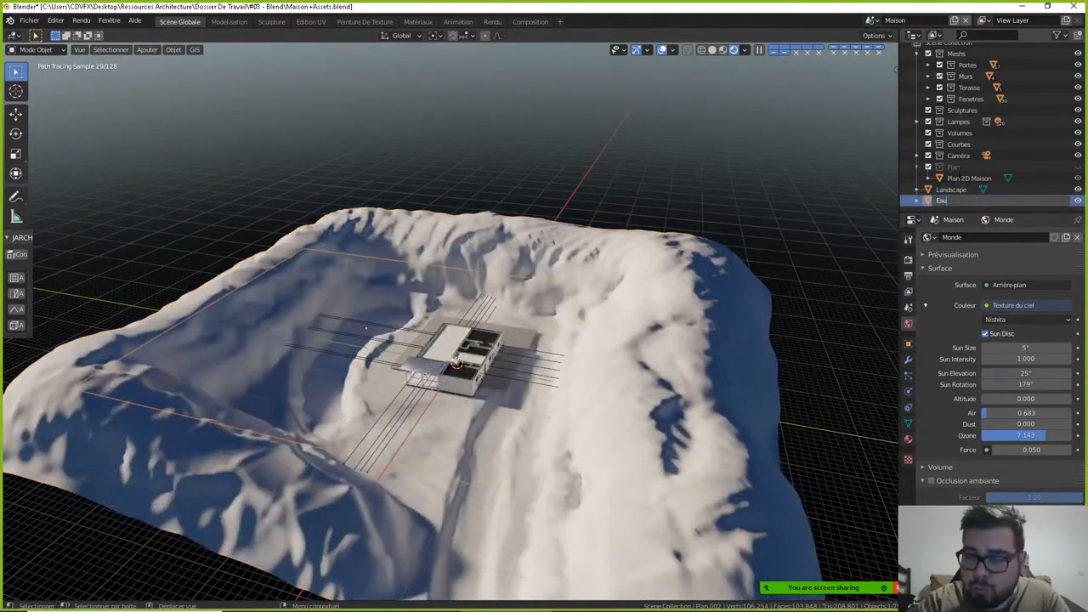
key("Return")
- Create a new collection and place the Eau and Landscape objects inside it
left_click(950, 201)
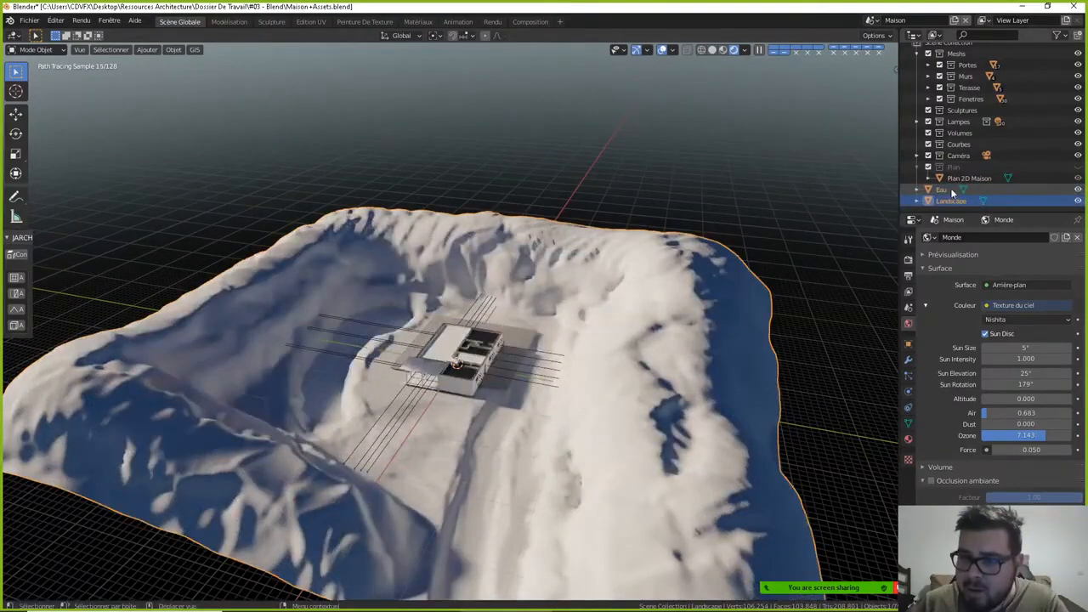
left_click(945, 188, "shift")
right_click(953, 191)
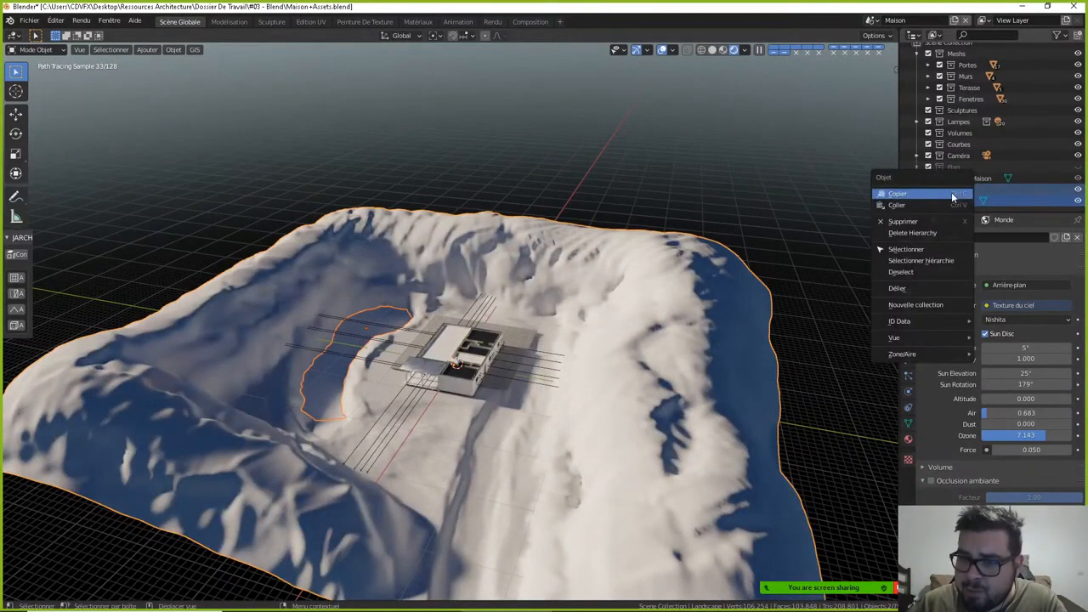
left_click(935, 304)
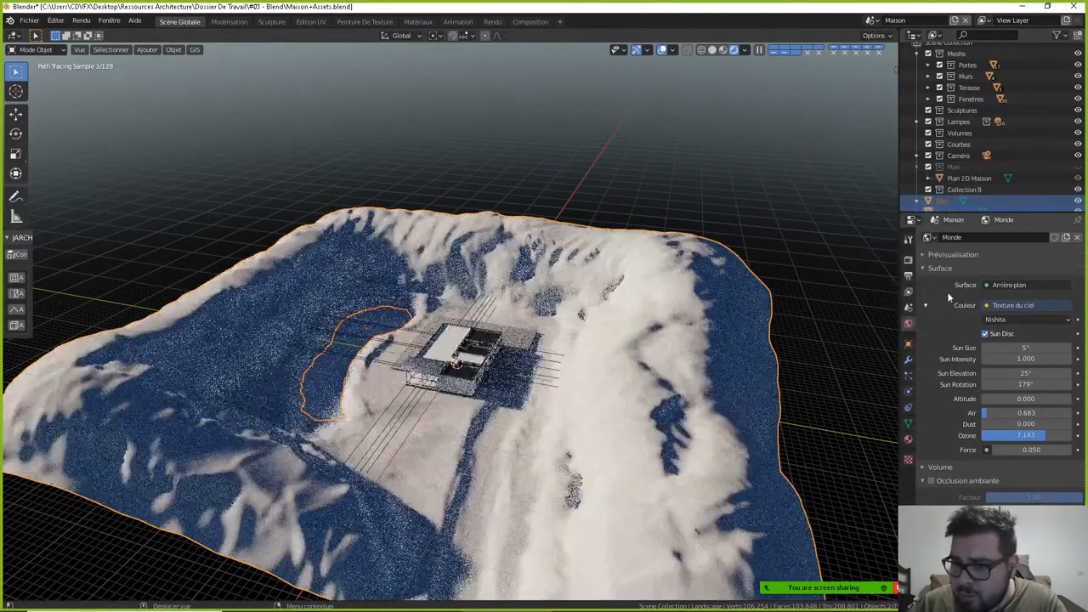
left_click(963, 189)
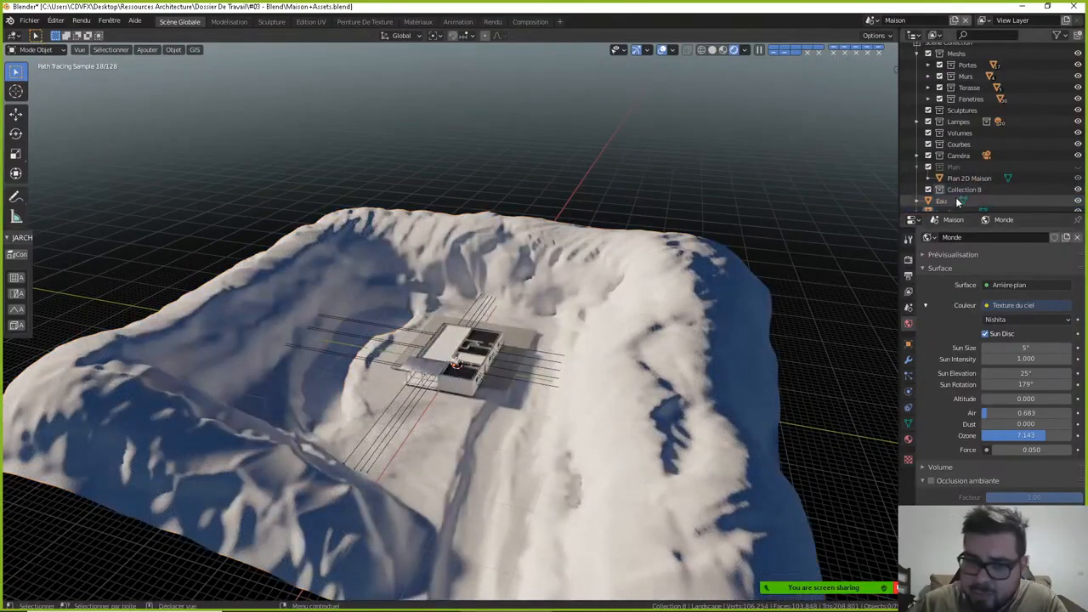
mouse_move(969, 191)
left_mouse_down()
mouse_move(969, 176)
mouse_move(951, 166)
mouse_move(947, 215)
mouse_move(954, 180)
left_mouse_up()
left_click_drag(949, 201, 959, 180)
- Rename the new collection holding the terrain and water objects as Landscape
left_click(961, 179)
double_click(961, 178)
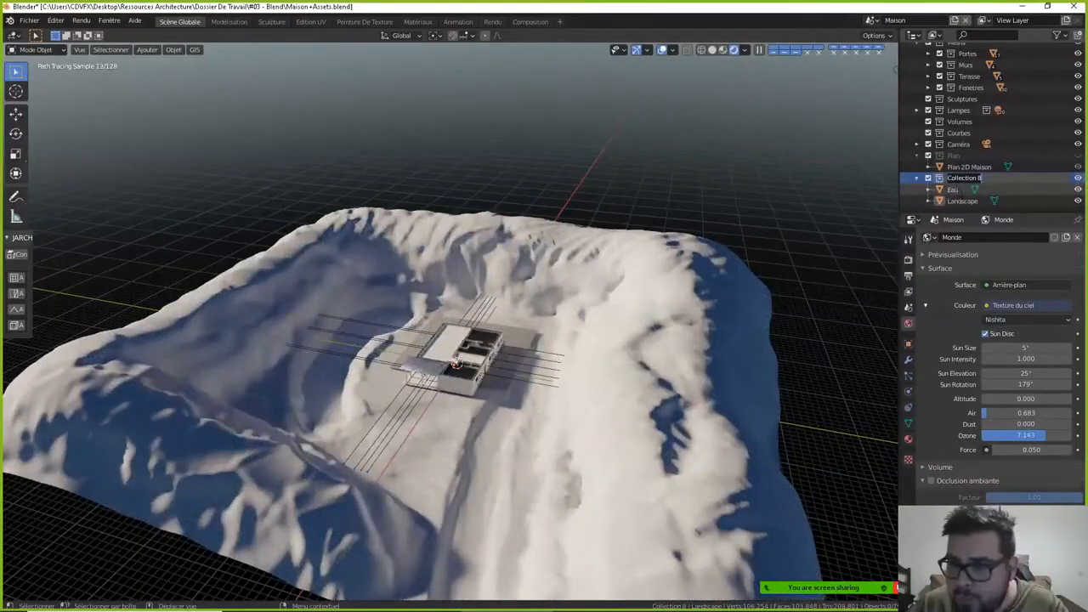
type("Landsca")
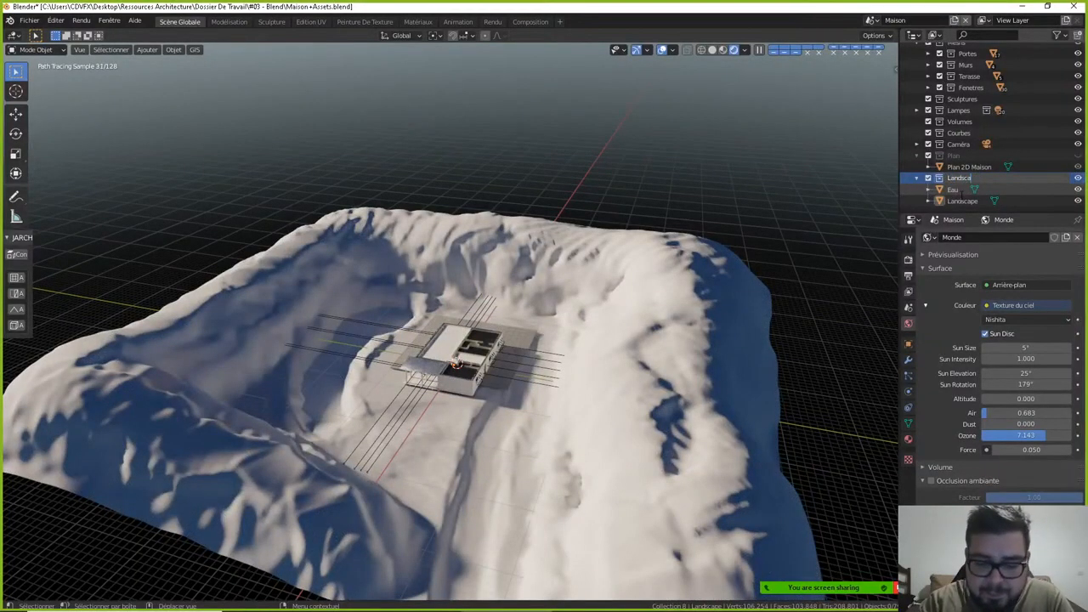
type("pe")
key("Return")
- Collapse the Landscape and Meshs collections in the scene hierarchy
left_click(917, 178)
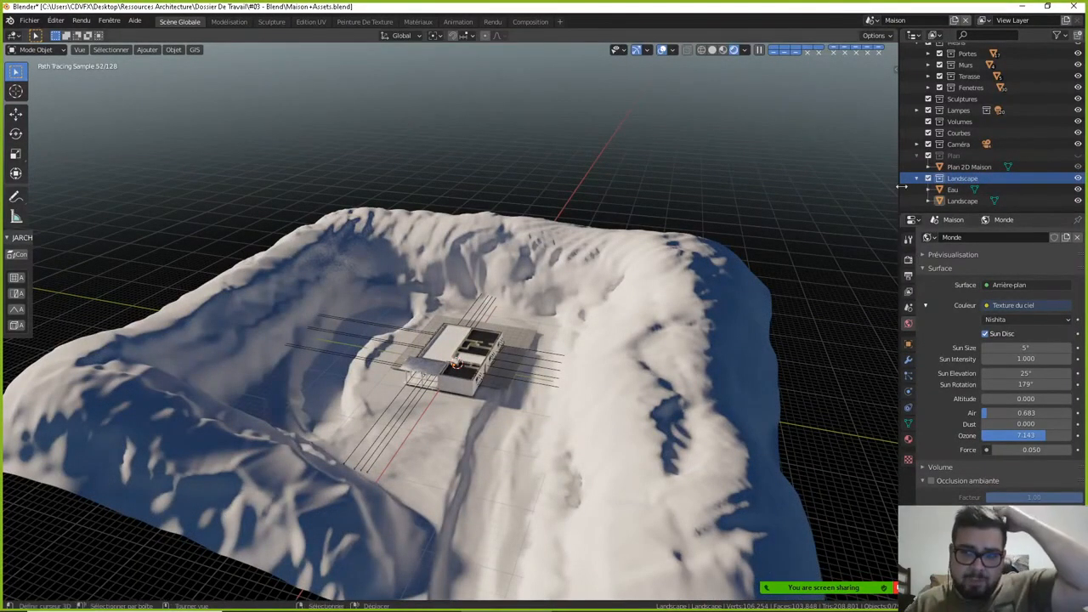
scroll(922, 172, "up", 1)
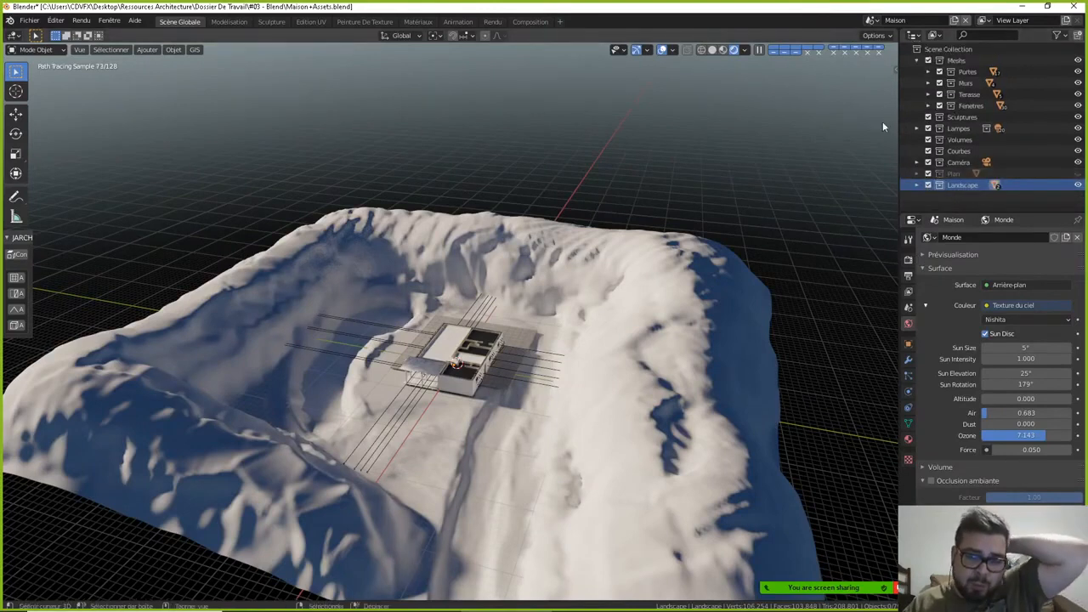
left_click(916, 60)
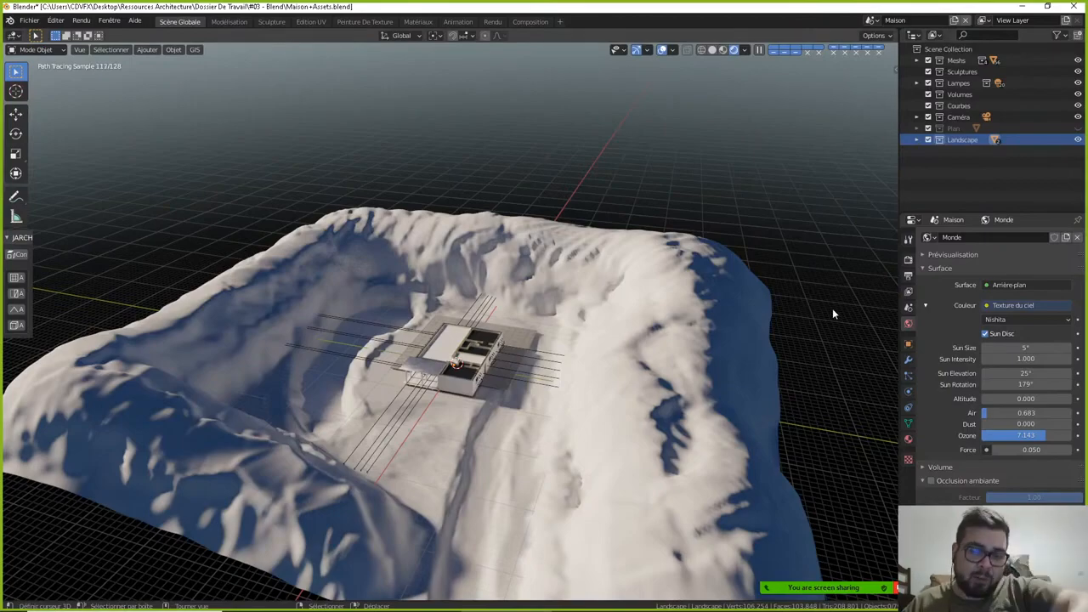
middle_click_drag(599, 317, 591, 264)
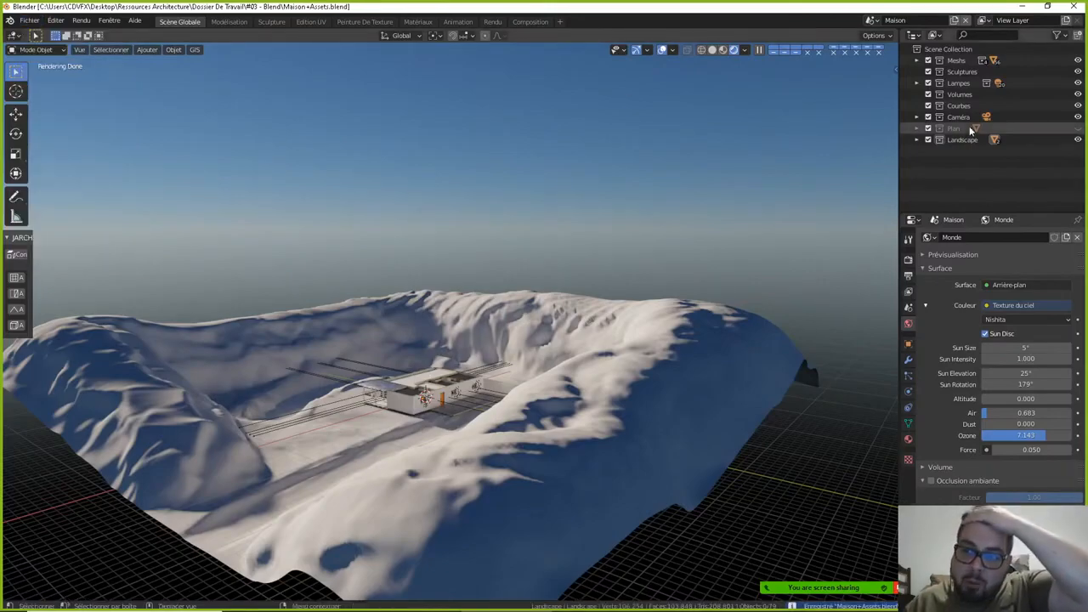
middle_click_drag(429, 348, 516, 357)
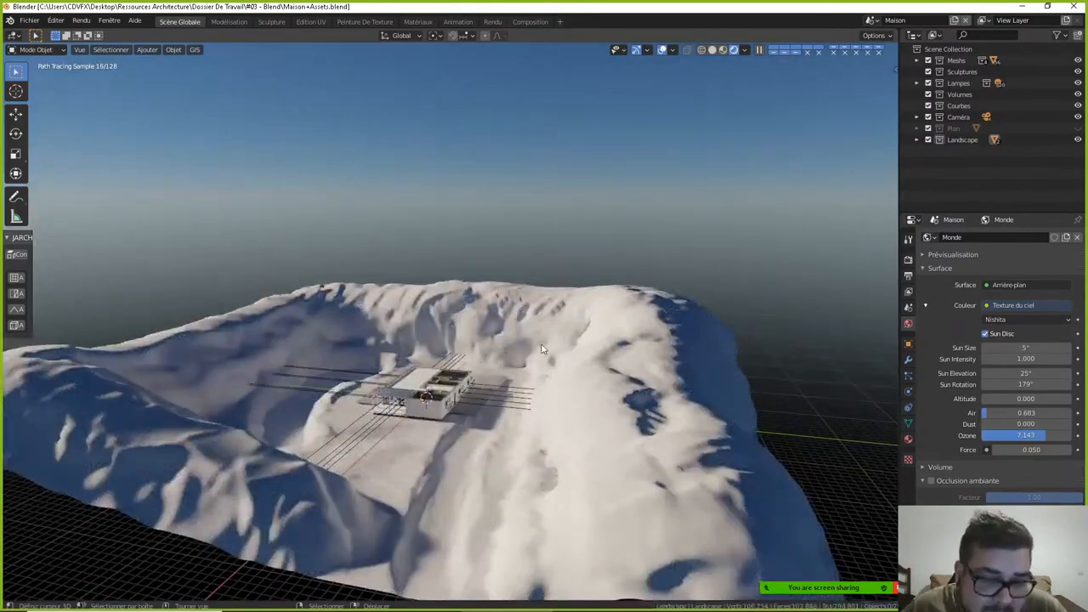
middle_click_drag(471, 379, 471, 359)
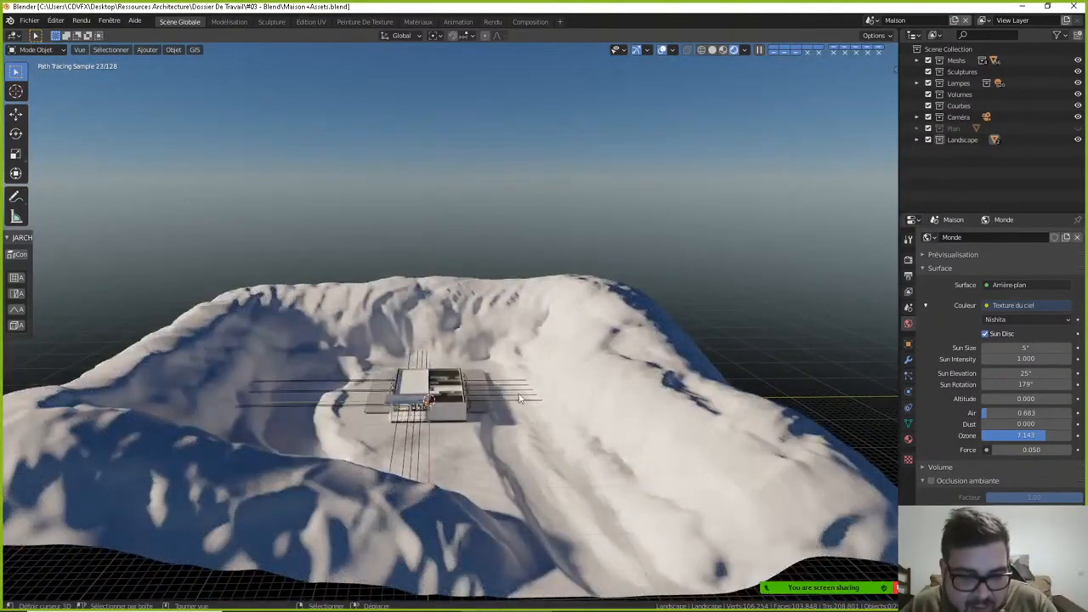
mouse_move(520, 397)
middle_mouse_down()
mouse_move(497, 379)
mouse_move(430, 442)
mouse_move(517, 420)
mouse_move(525, 408)
mouse_move(464, 399)
middle_mouse_up()
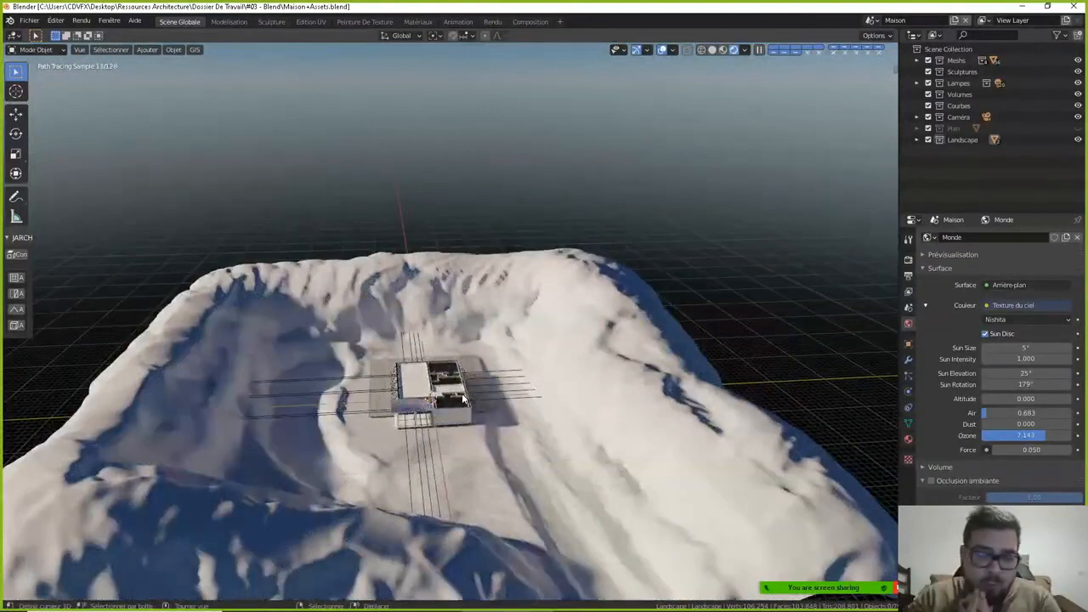